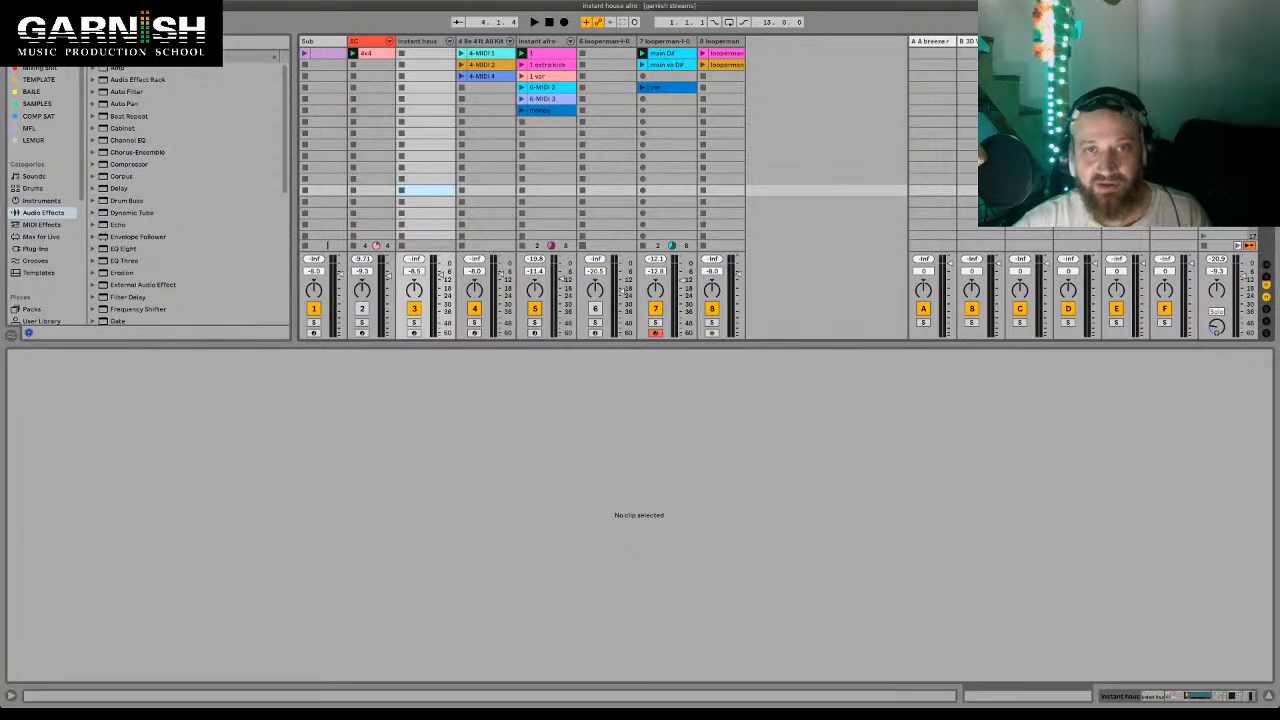
- Examine the device chains on the Instant Afro, Be 4 It All Kit and Instant Haus tracks, and list the installed packs
{"action": "left_click", "coordinate": [582, 246]}
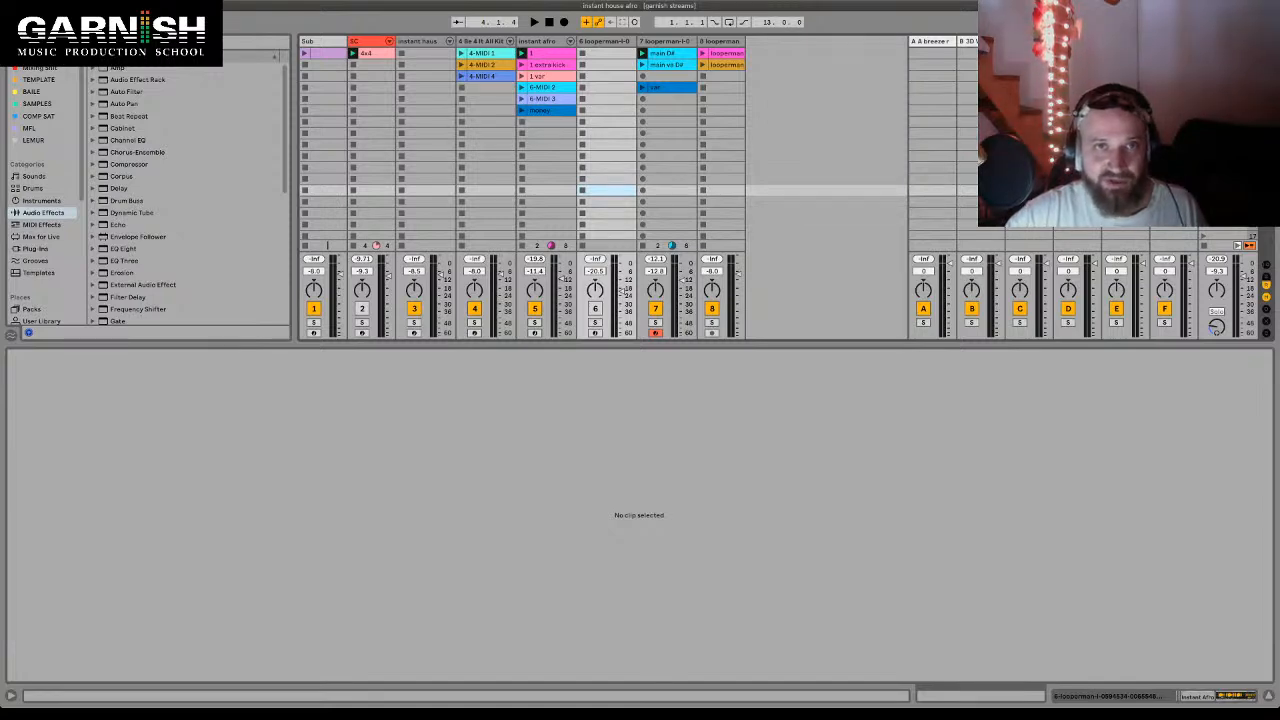
{"action": "double_click", "coordinate": [537, 41]}
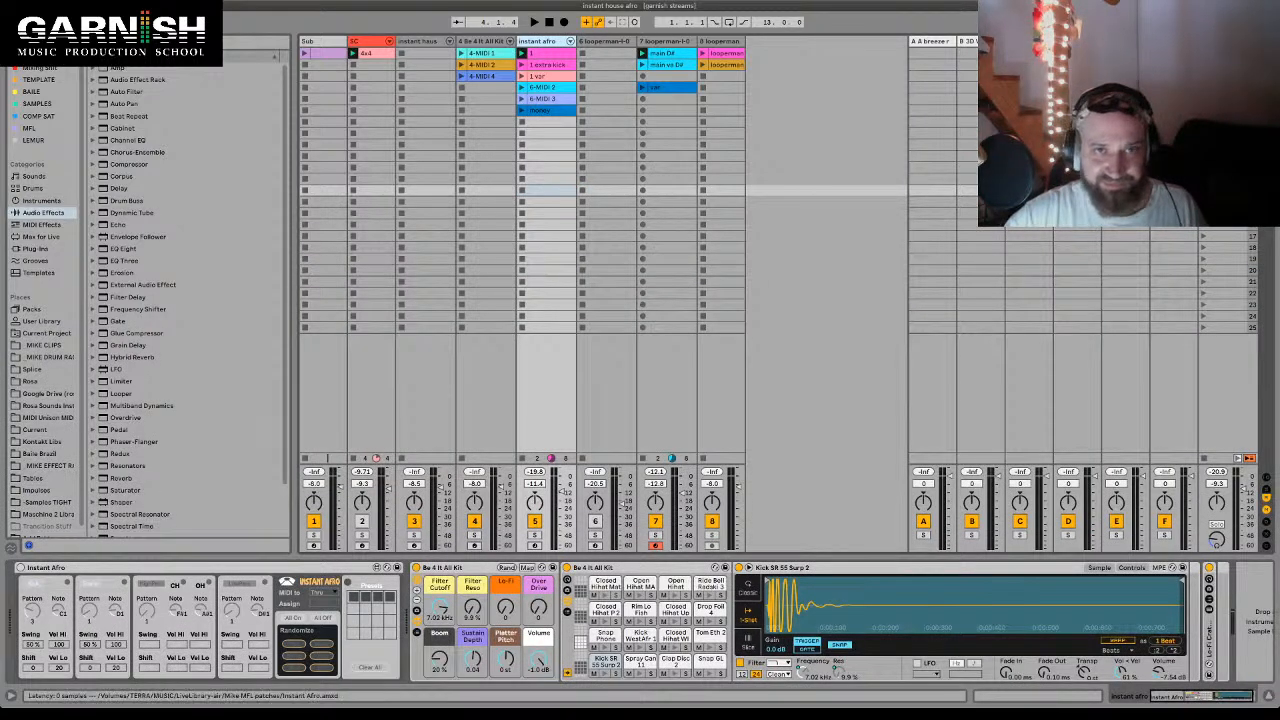
{"action": "left_click", "coordinate": [52, 567]}
{"action": "left_click", "coordinate": [482, 41]}
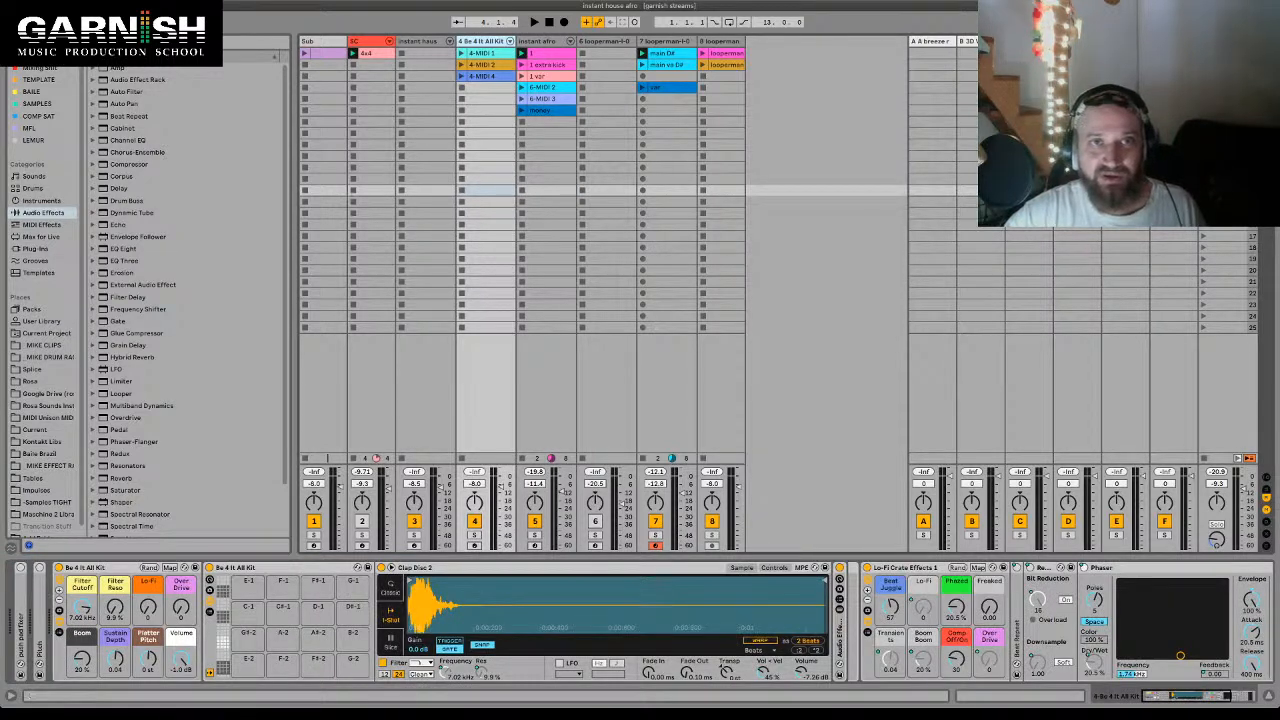
{"action": "left_click", "coordinate": [428, 190]}
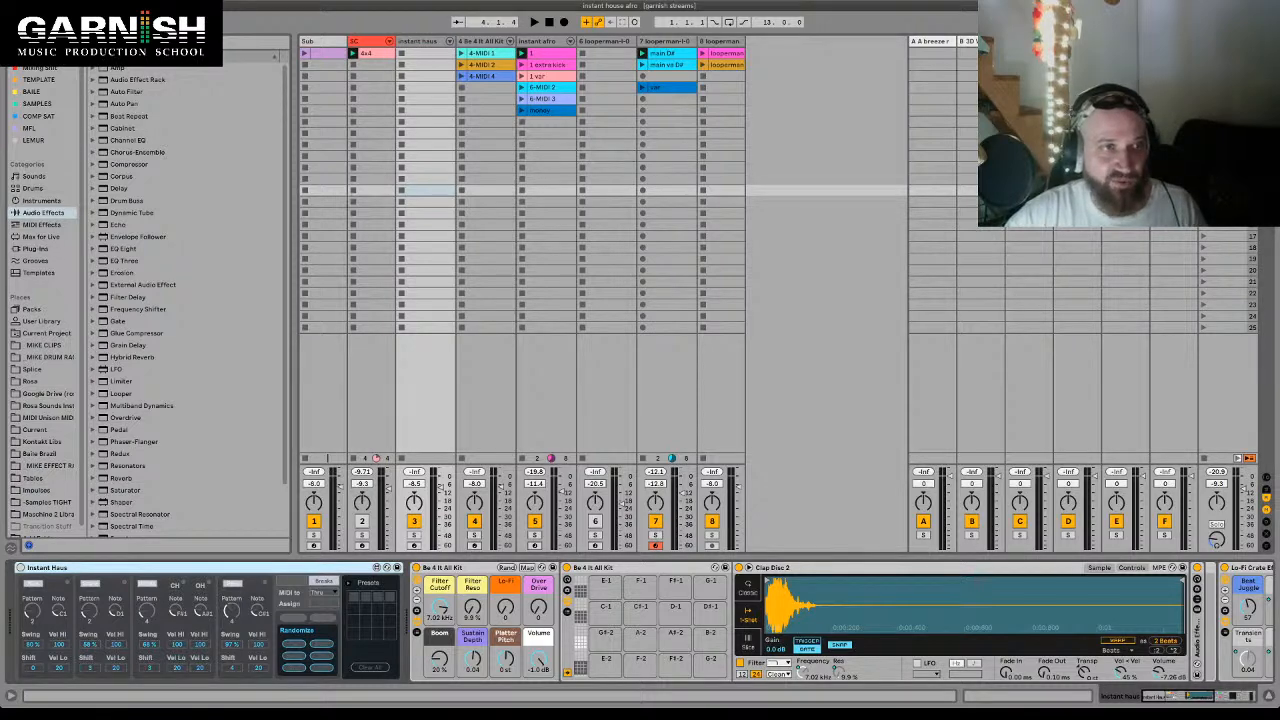
{"action": "left_click", "coordinate": [32, 309]}
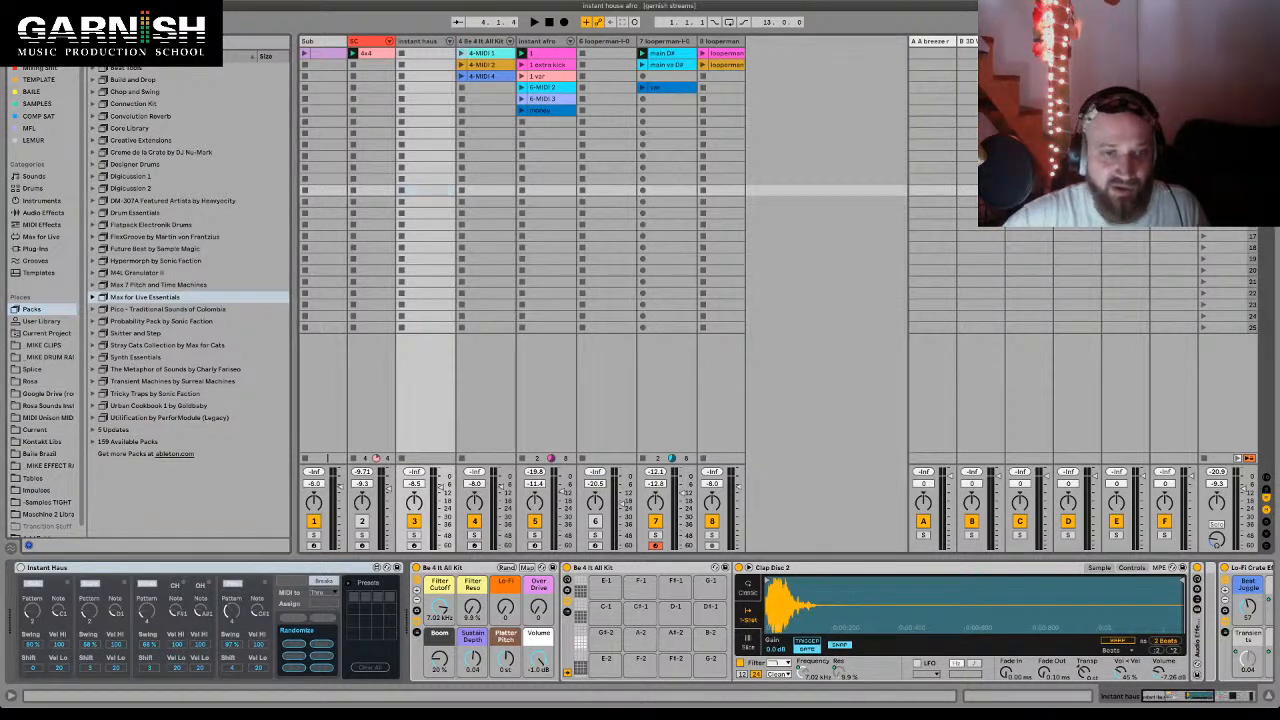
- Solo the Be 4 It All Kit track and play it back to hear its drum pattern
{"action": "left_click", "coordinate": [481, 41]}
{"action": "key", "text": "s"}
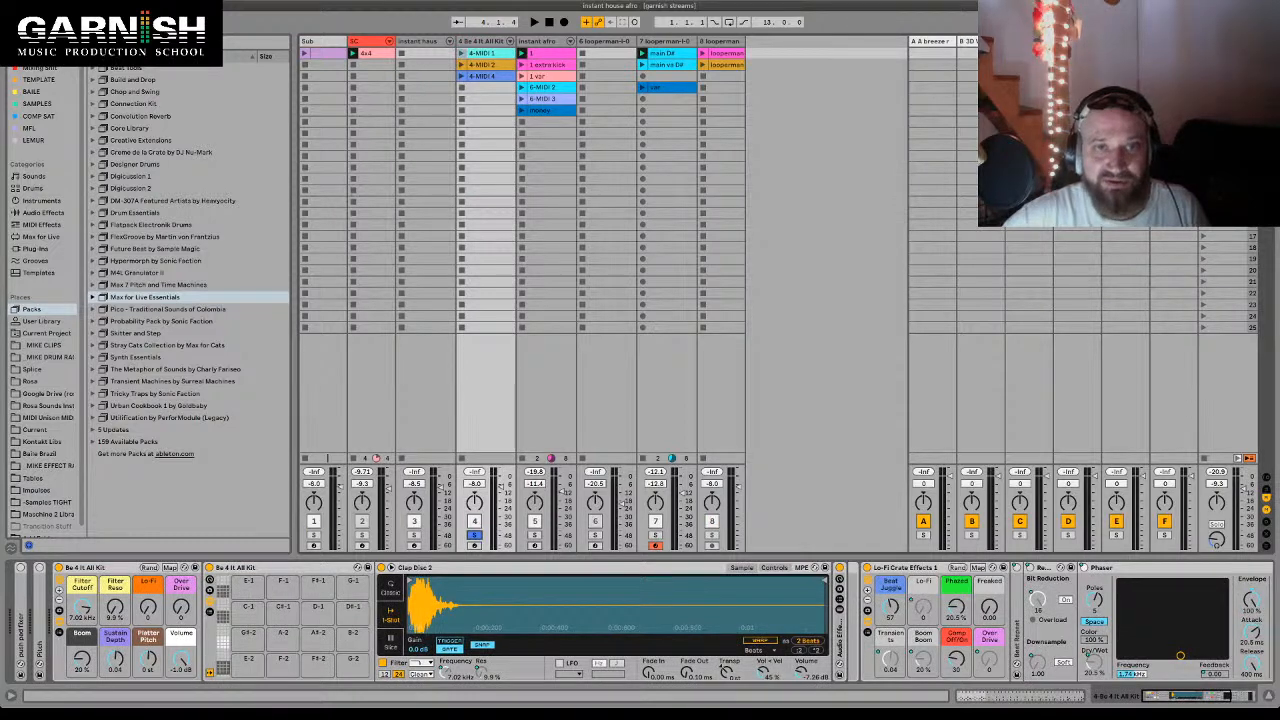
{"action": "key", "text": "space"}
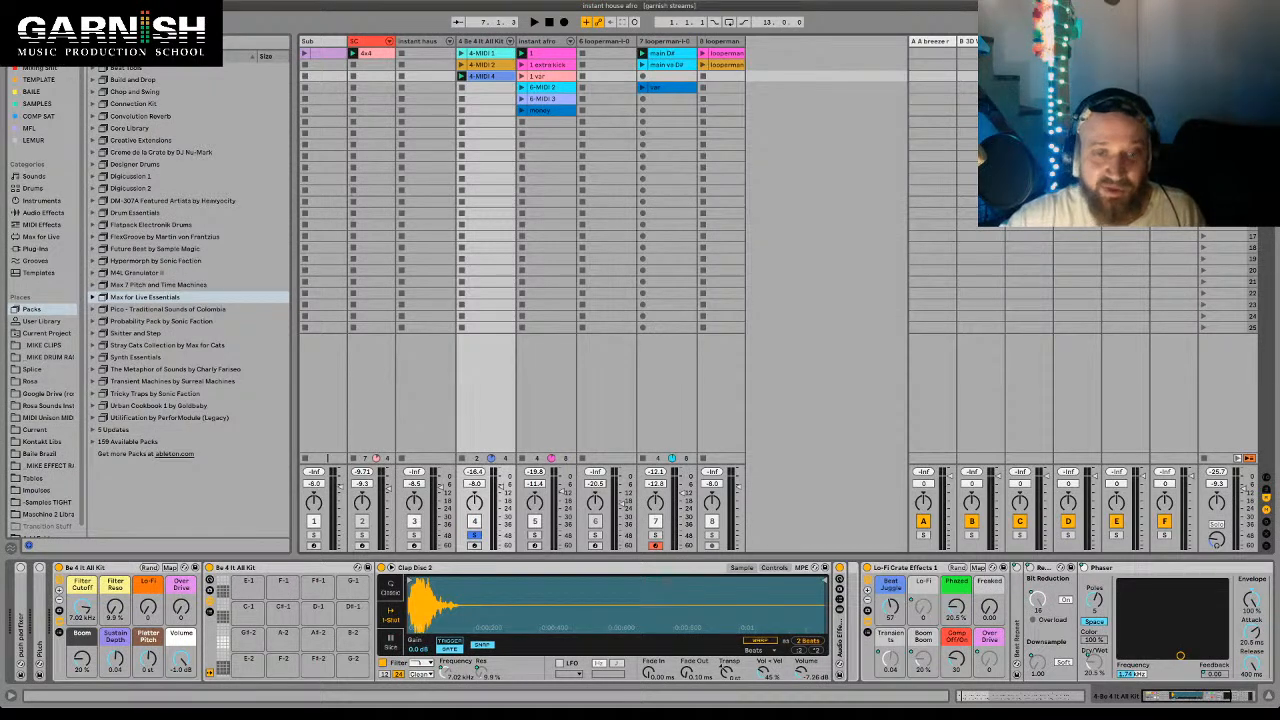
- Solo the Instant Afro track and audition its first three clips one after another, ending with playback stopped
{"action": "left_click", "coordinate": [535, 535]}
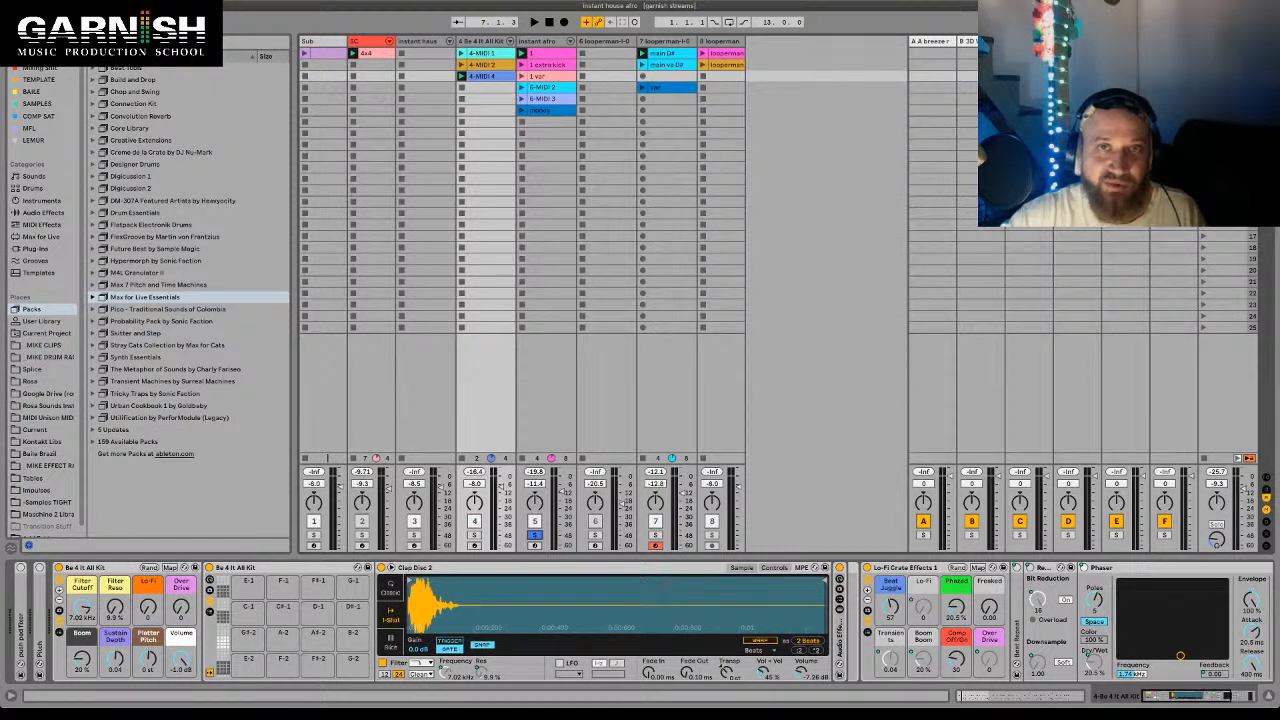
{"action": "left_click", "coordinate": [522, 53]}
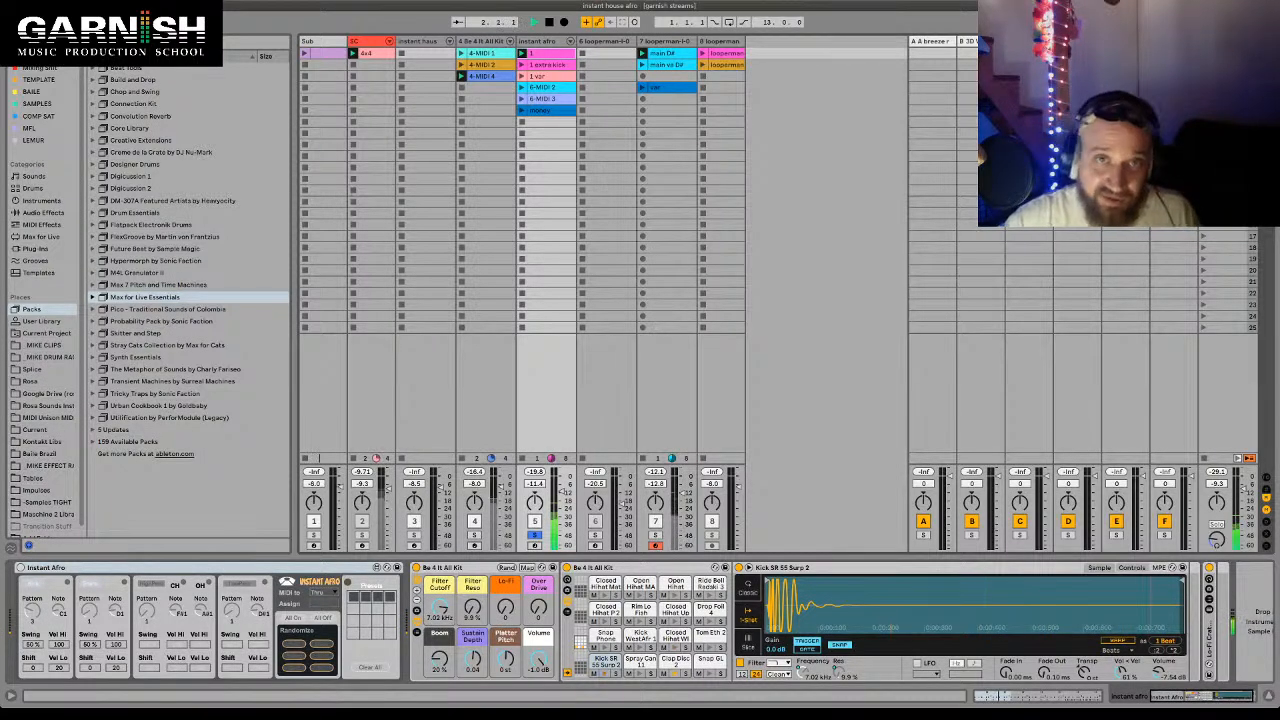
{"action": "left_click", "coordinate": [522, 65]}
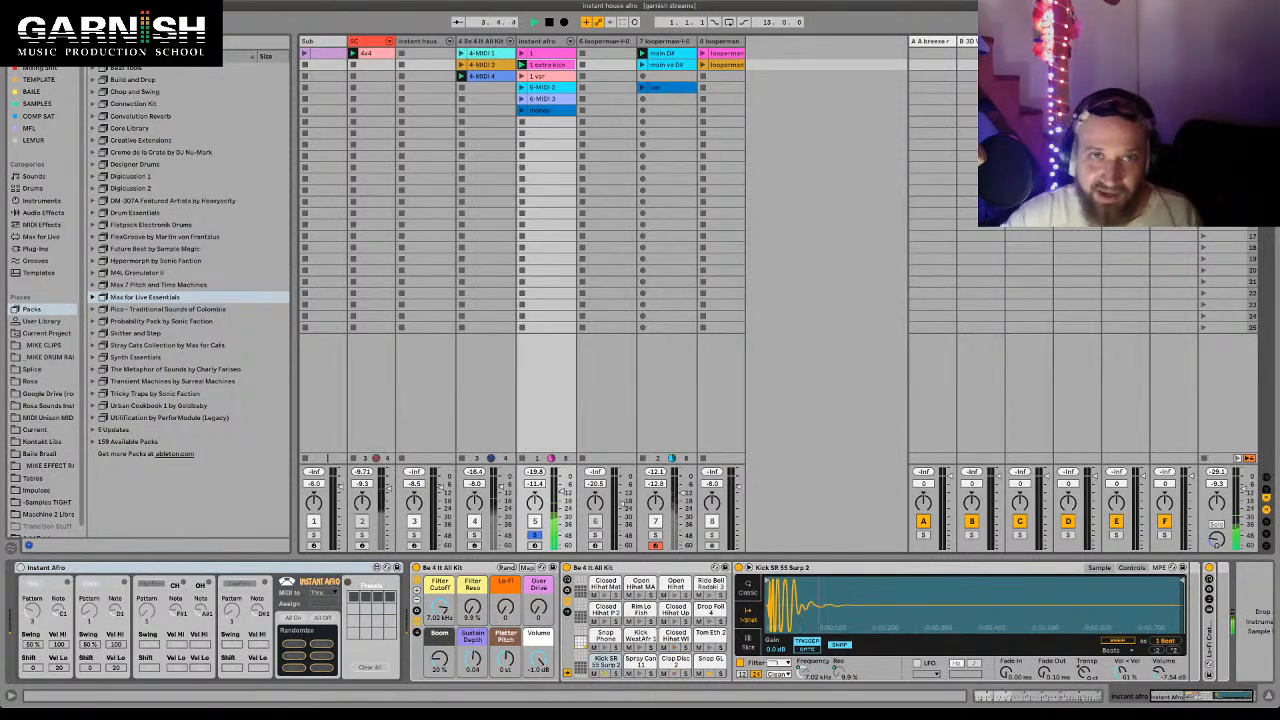
{"action": "left_click", "coordinate": [522, 76]}
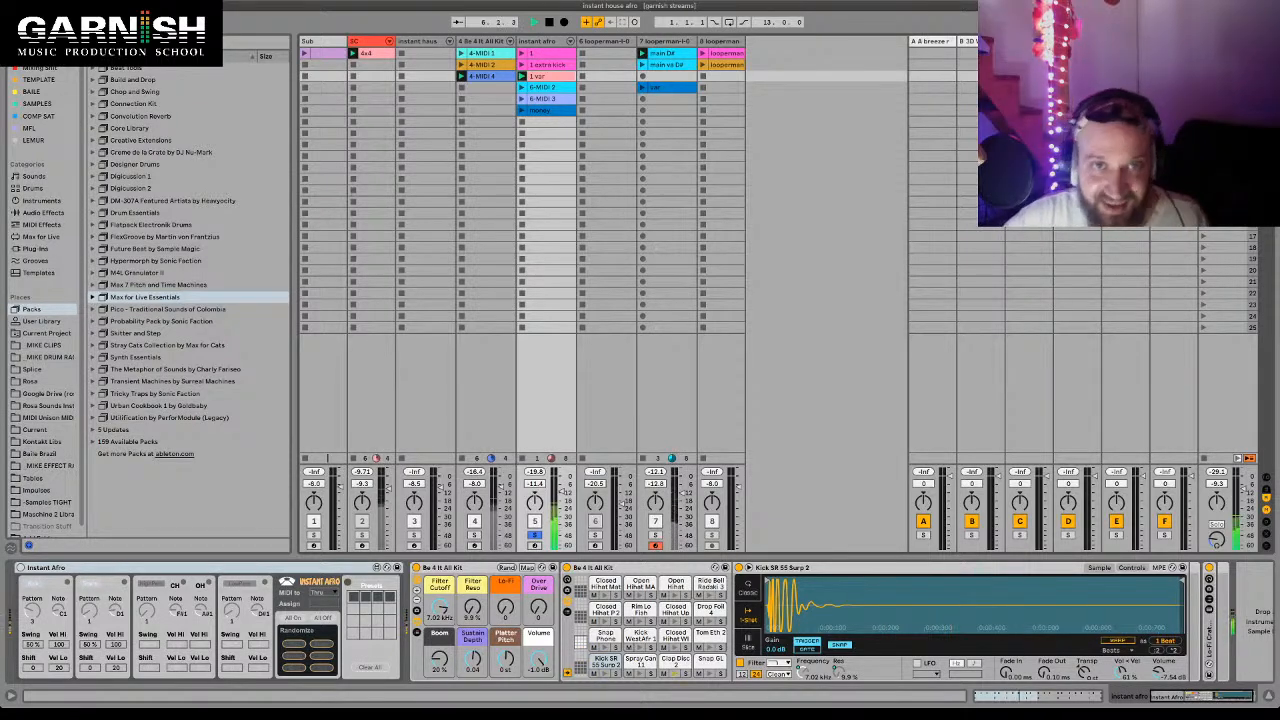
{"action": "key", "text": "space"}
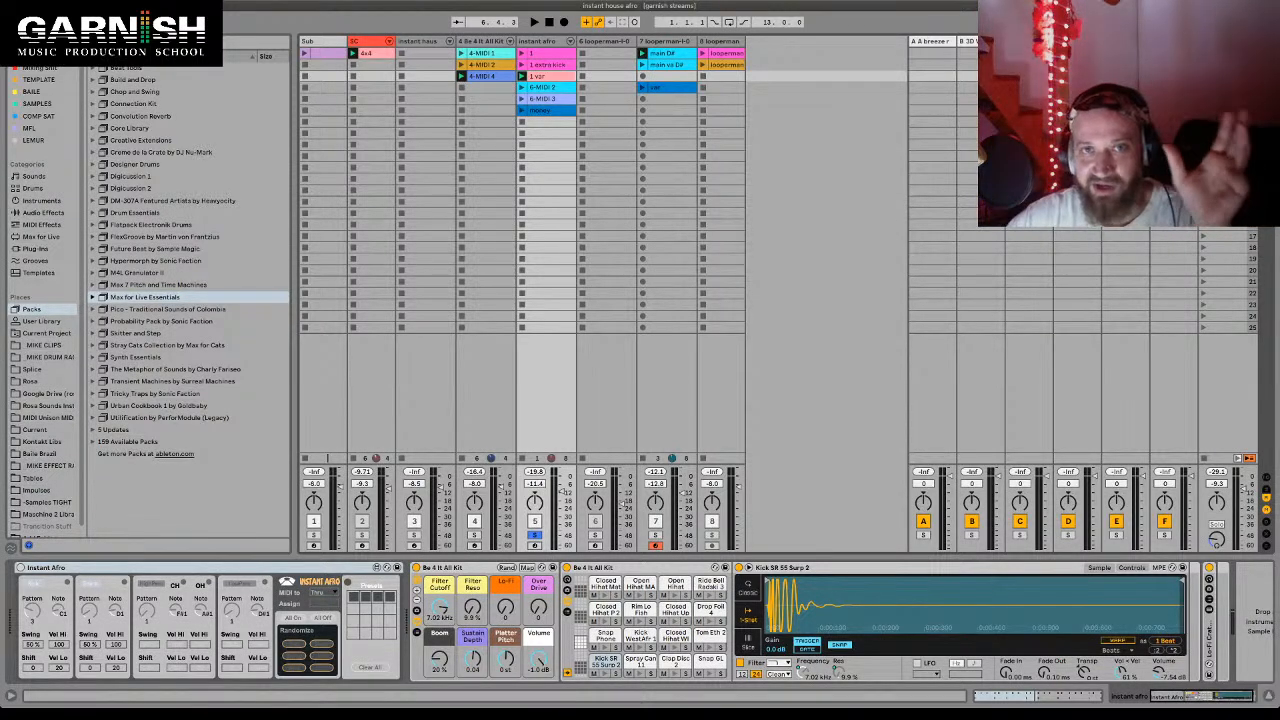
{"action": "left_click", "coordinate": [540, 41]}
{"action": "left_click", "coordinate": [604, 41]}
{"action": "left_click", "coordinate": [540, 41]}
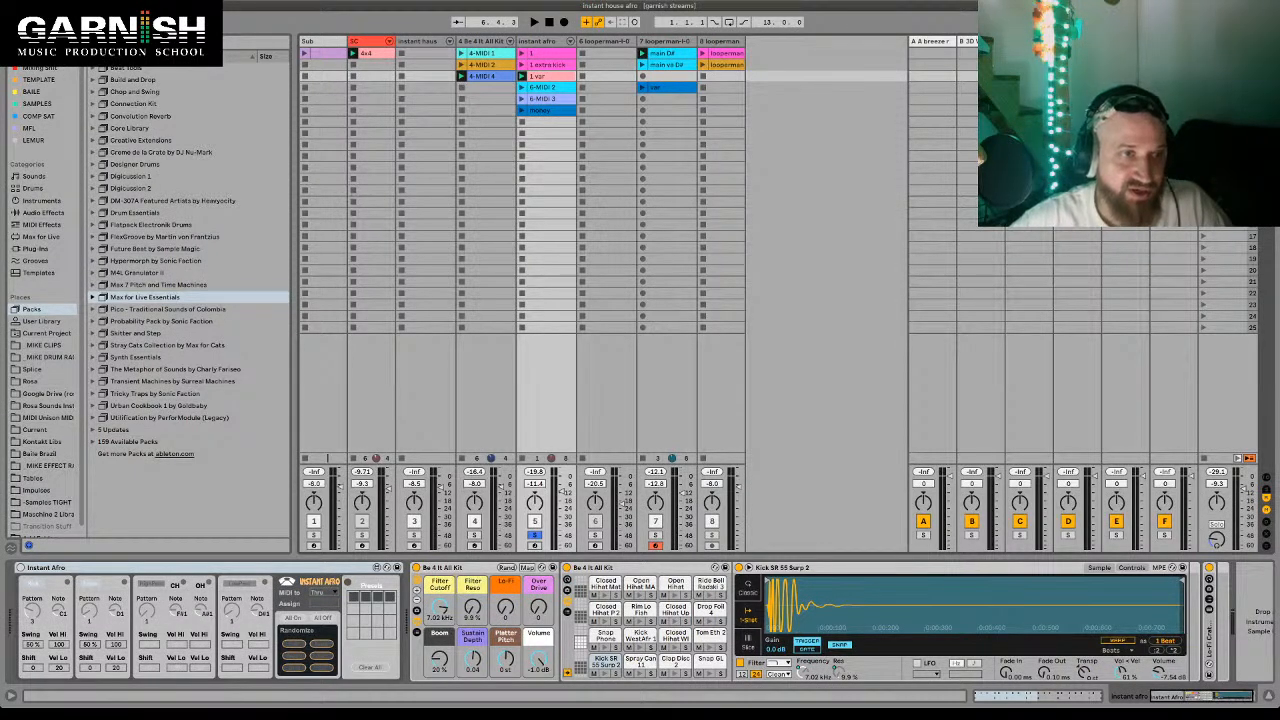
- Look through the Max for Live Essentials pack, including its Max Instrument folder, for the sequencer device
{"action": "left_click", "coordinate": [93, 297]}
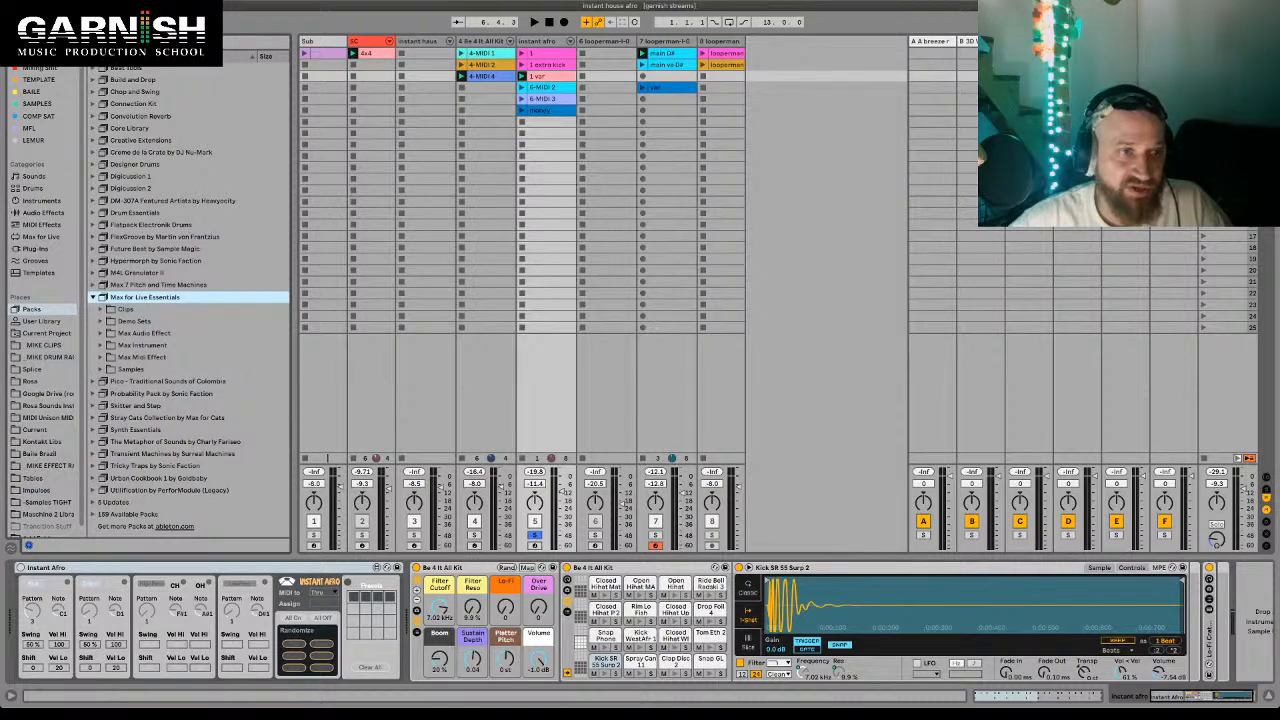
{"action": "left_click", "coordinate": [33, 309]}
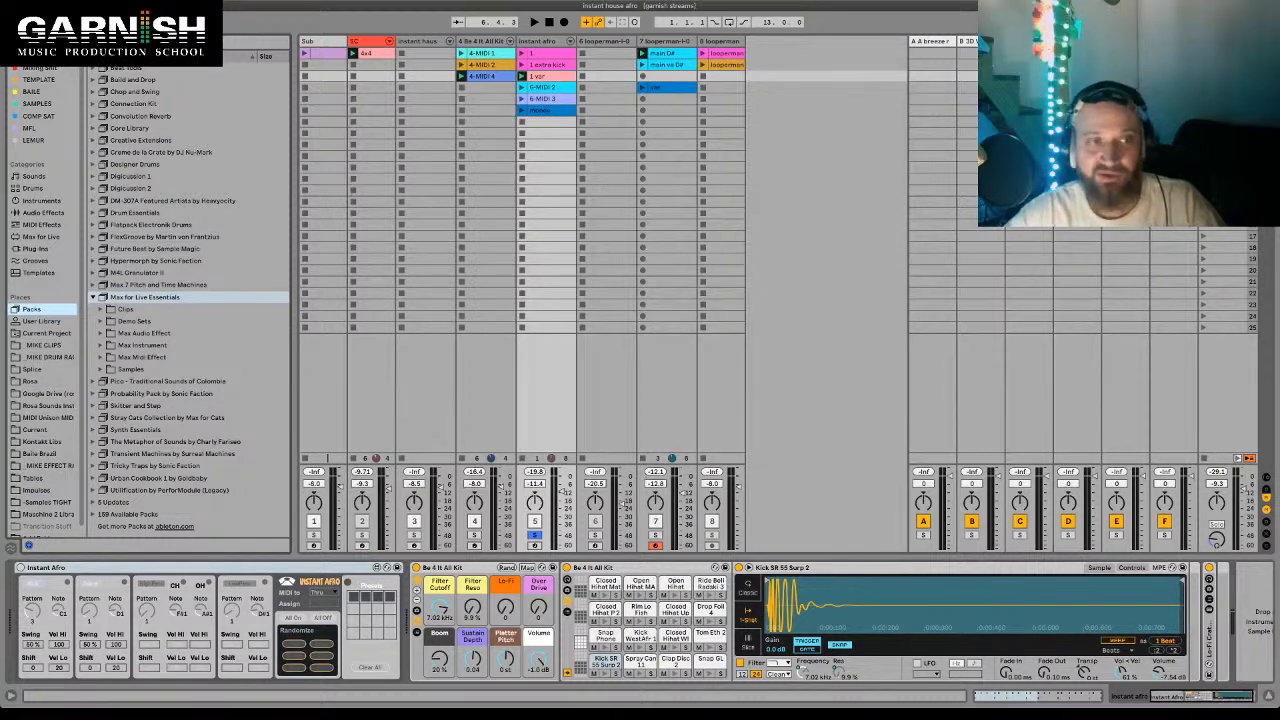
{"action": "left_click", "coordinate": [101, 345]}
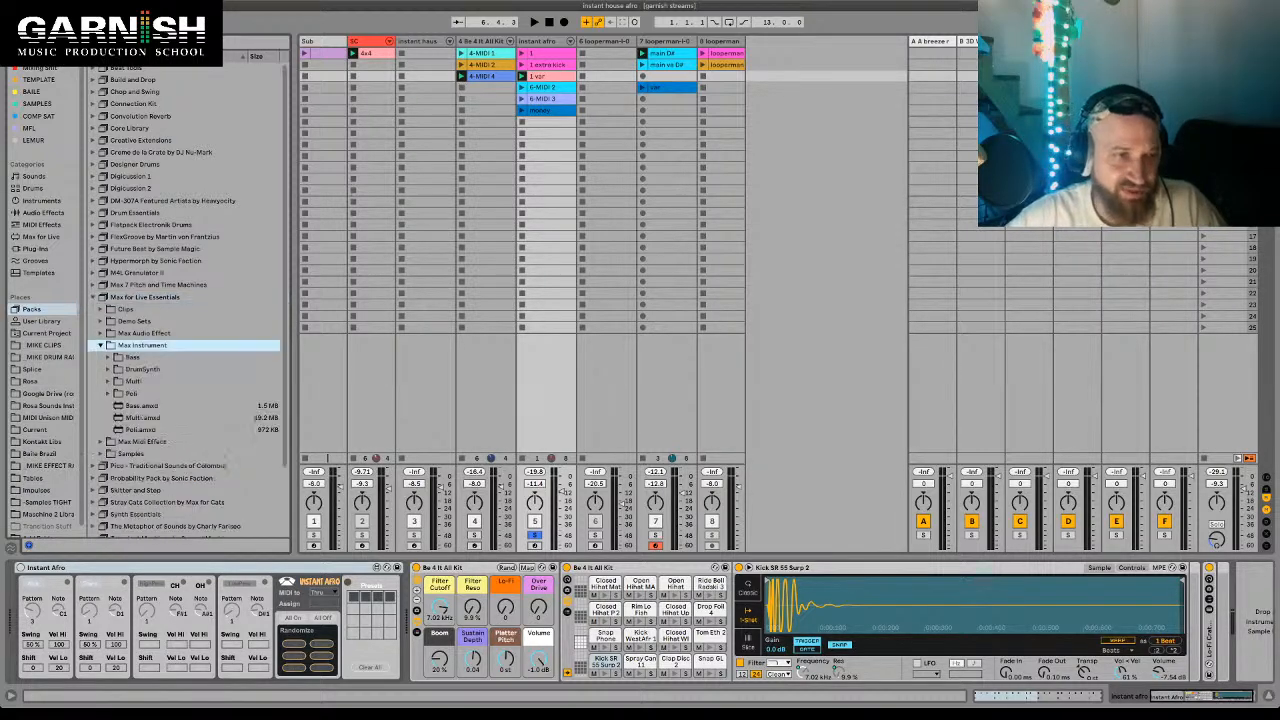
{"action": "left_click", "coordinate": [101, 345]}
{"action": "left_click", "coordinate": [101, 333]}
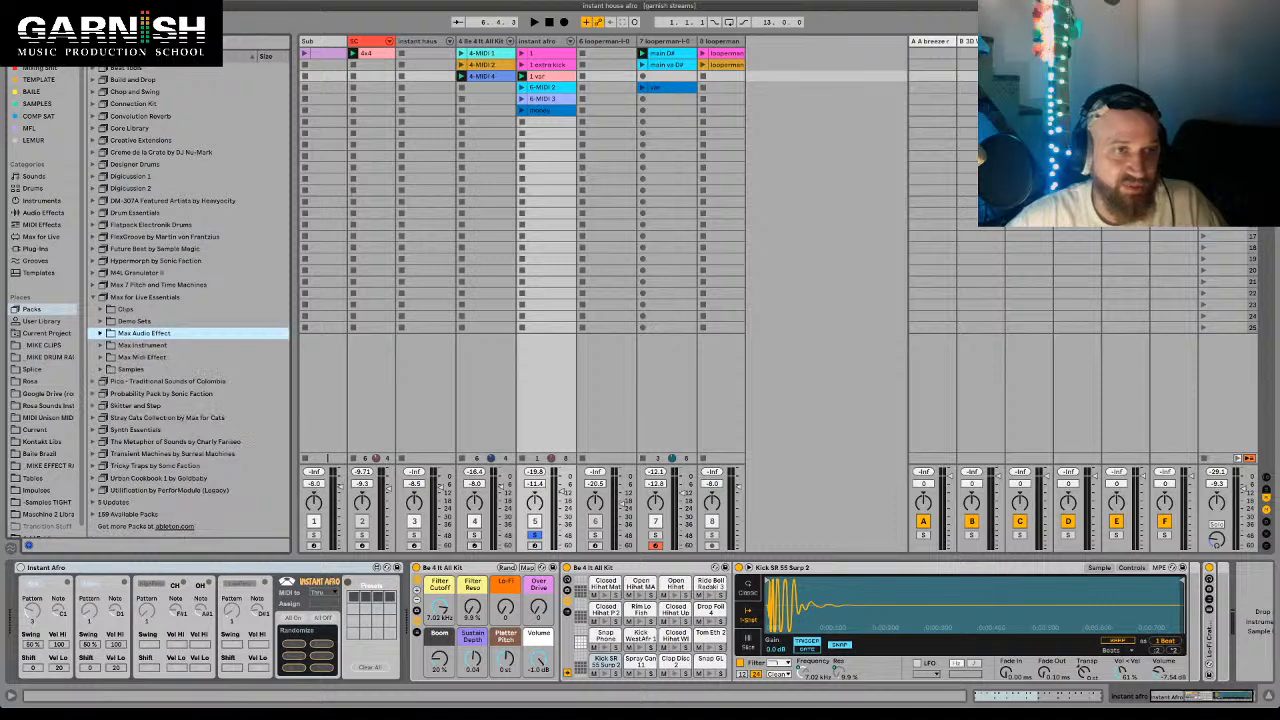
{"action": "left_click", "coordinate": [32, 309]}
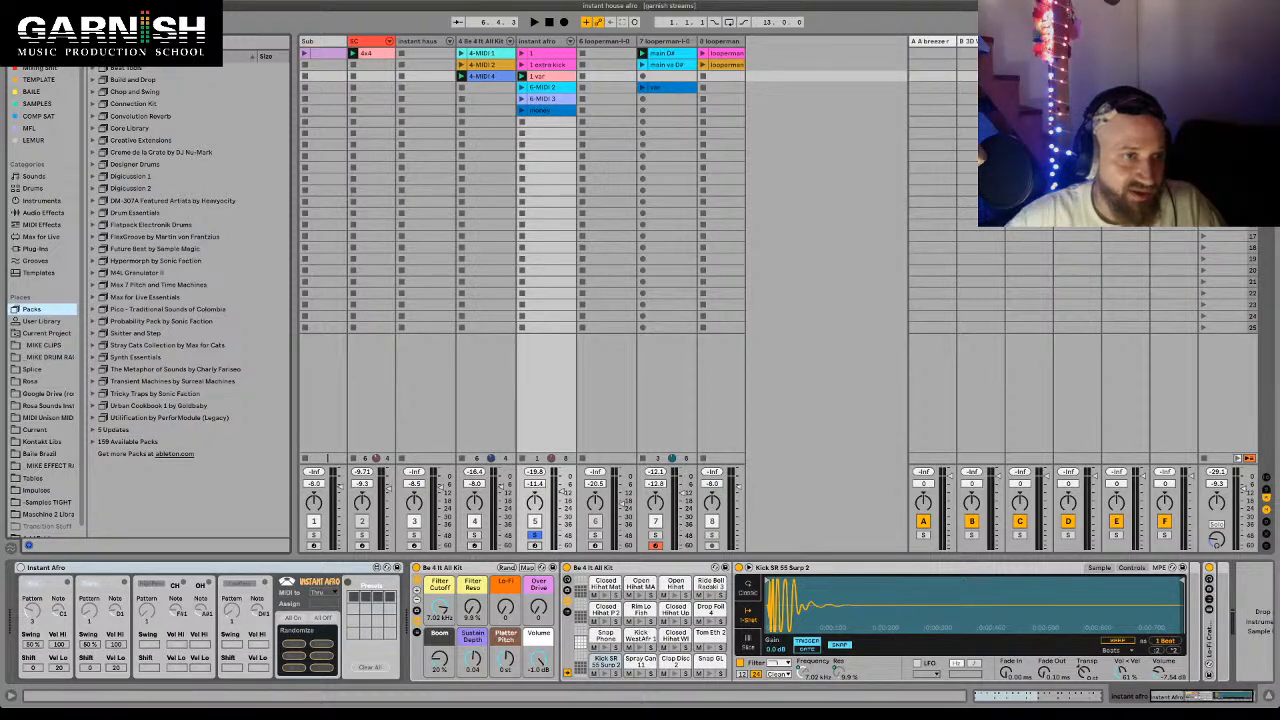
- Add the Mono Sequencer from the Max MIDI Effect folder of Max for Live Essentials to a new MIDI track
{"action": "left_click", "coordinate": [145, 297]}
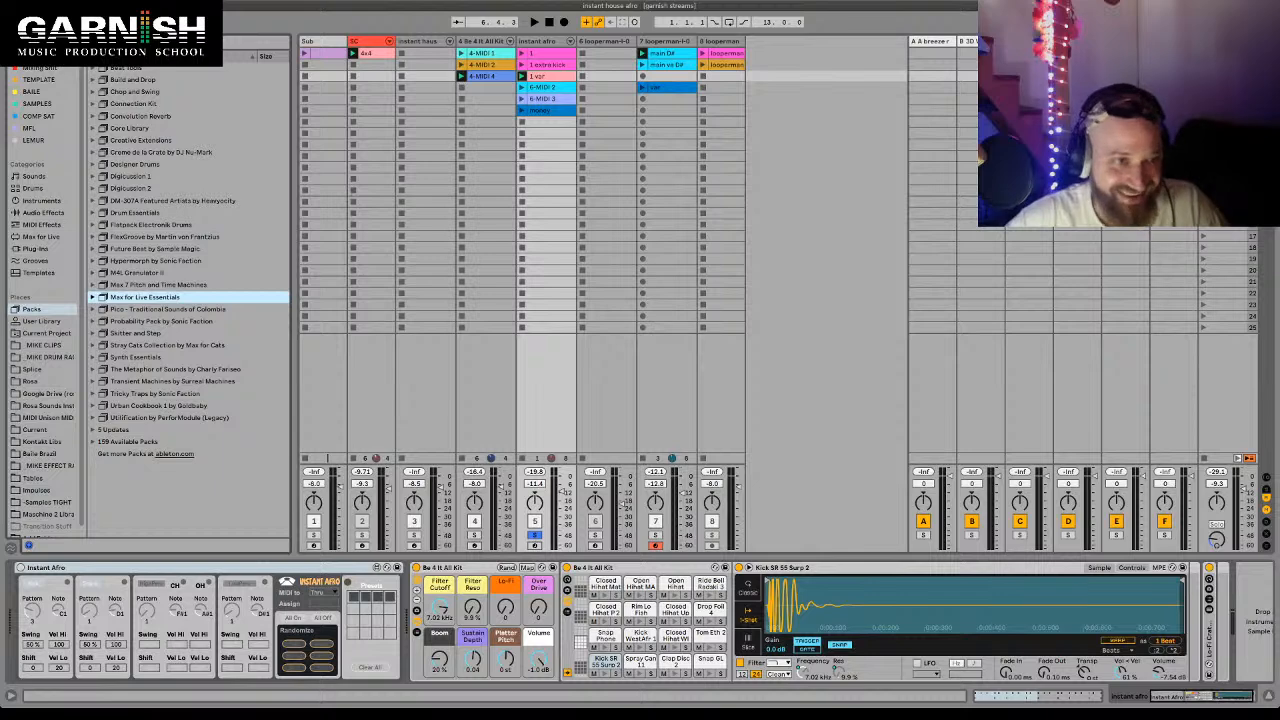
{"action": "key", "text": "Right"}
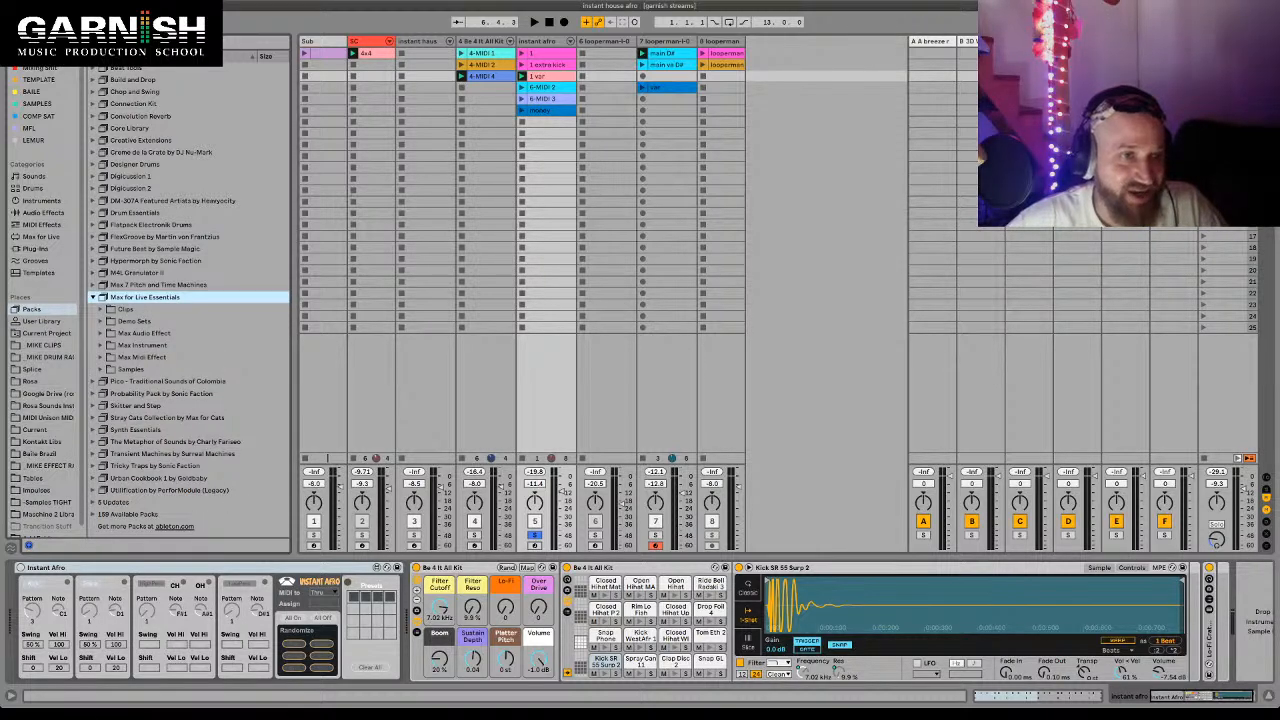
{"action": "left_click", "coordinate": [101, 357]}
{"action": "scroll", "coordinate": [241, 420], "scroll_direction": "down", "scroll_amount": 1}
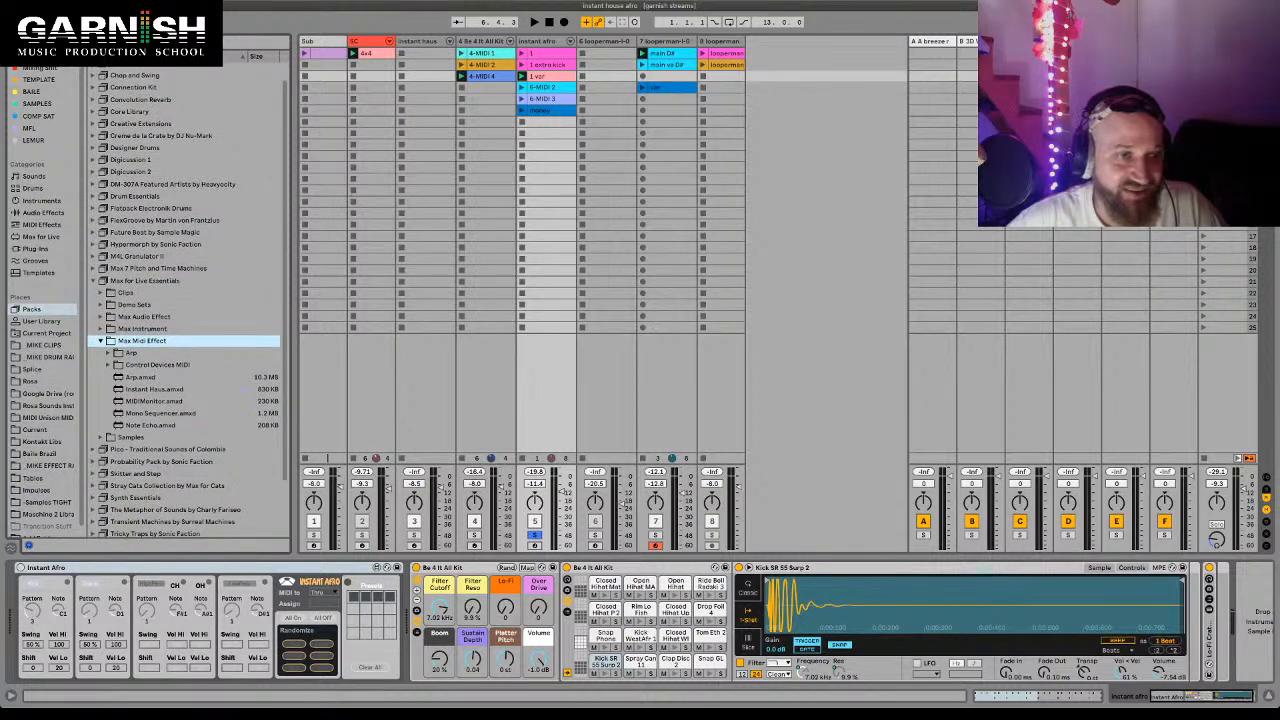
{"action": "left_click", "coordinate": [241, 413]}
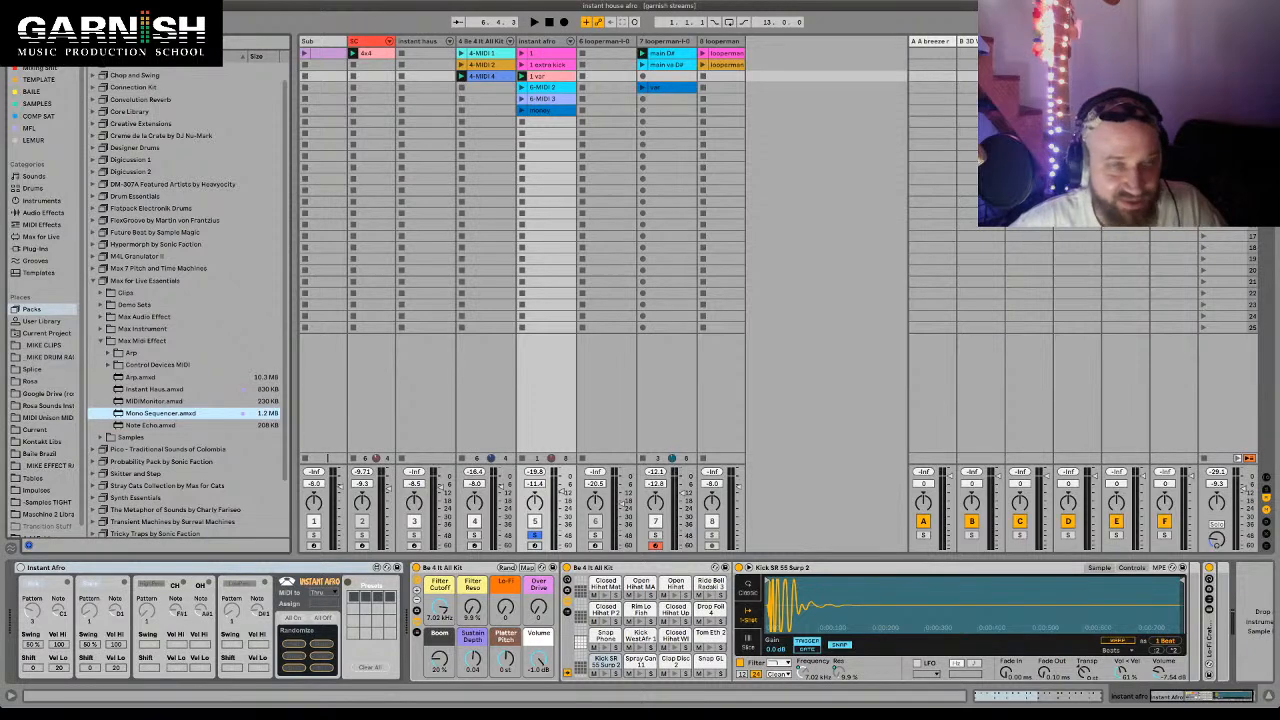
{"action": "left_click_drag", "start_coordinate": [161, 413], "coordinate": [826, 270]}
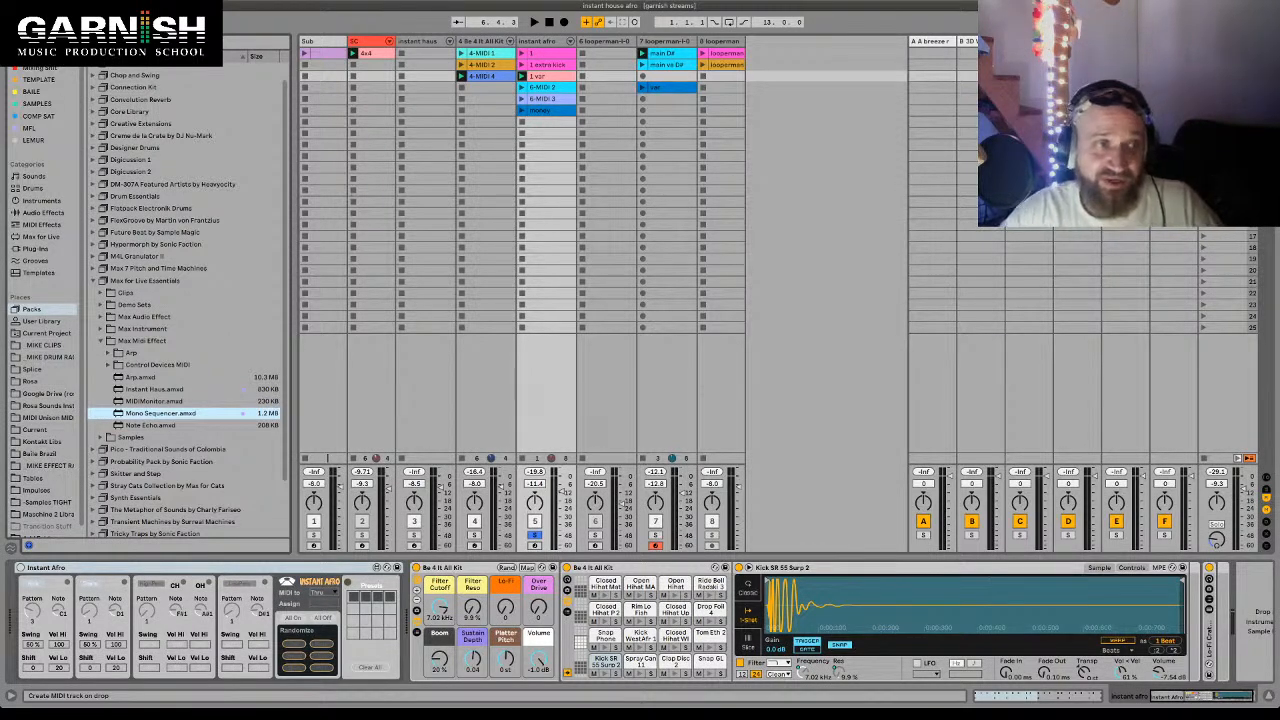
{"action": "left_click_drag", "start_coordinate": [826, 270], "coordinate": [826, 270]}
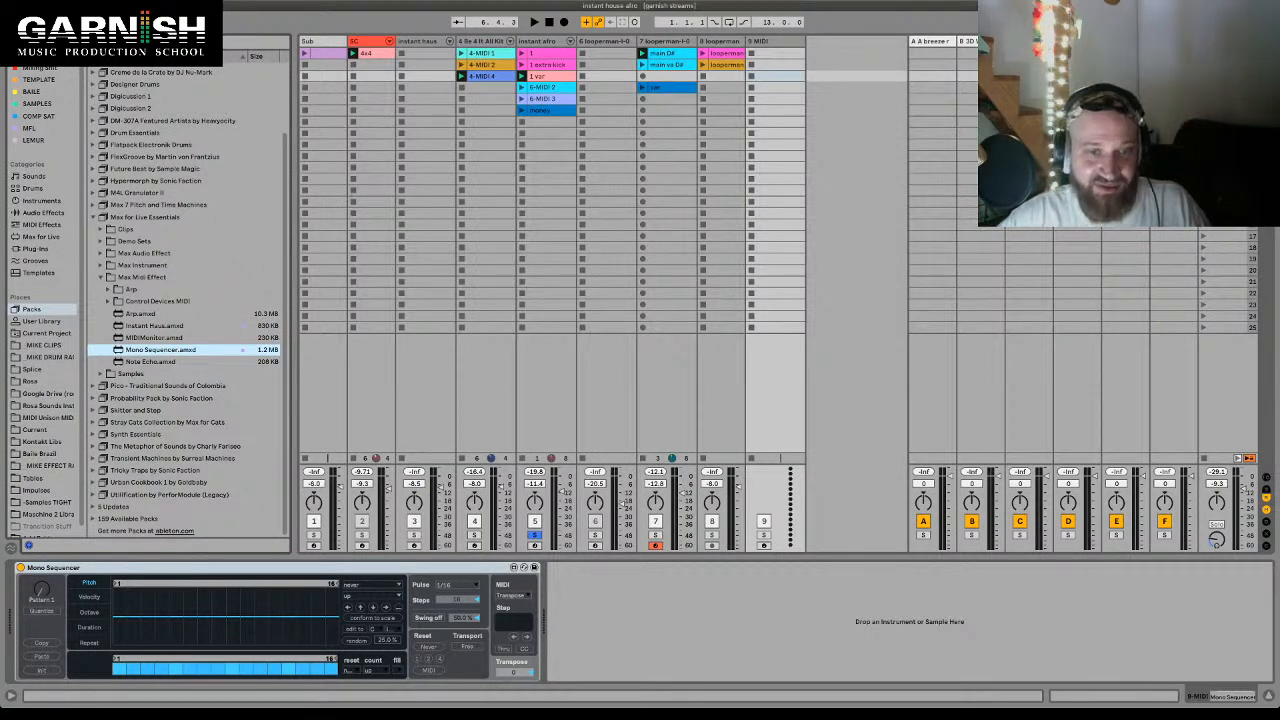
- Take the Instant Afro track out of solo and load the Wavetable instrument onto the new Mono Sequencer track
{"action": "left_click", "coordinate": [535, 535]}
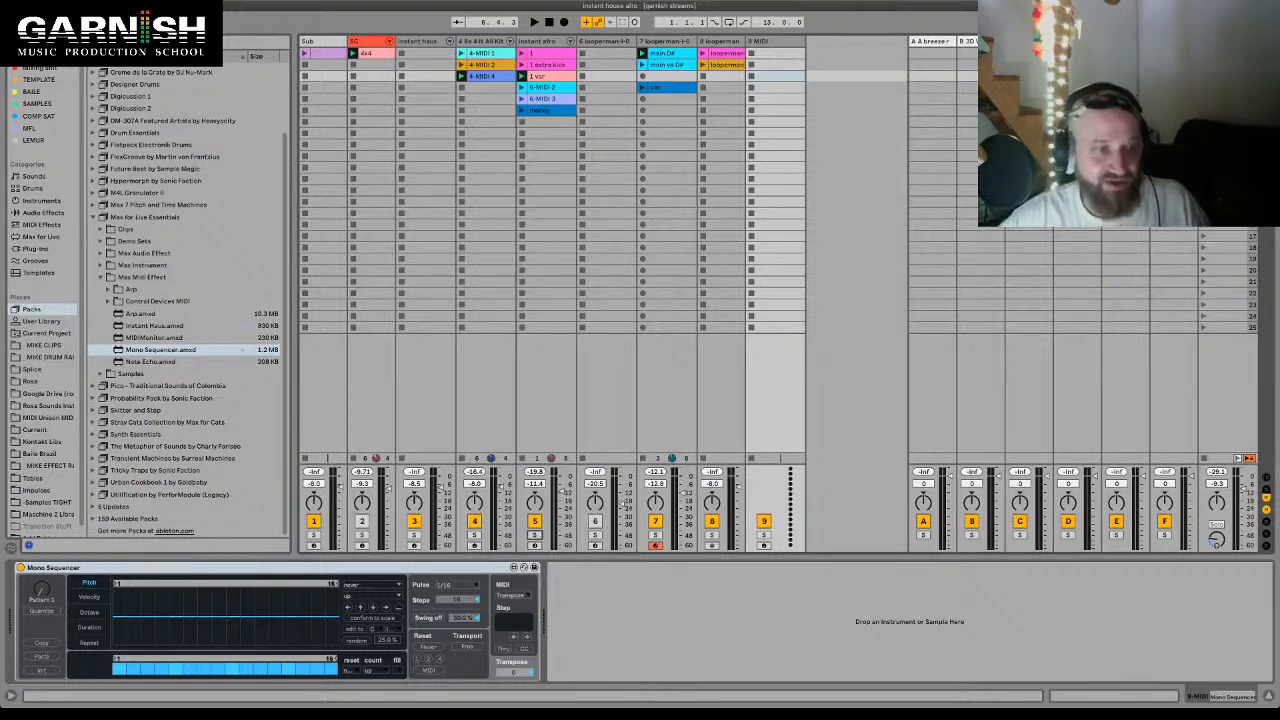
{"action": "left_click", "coordinate": [110, 567]}
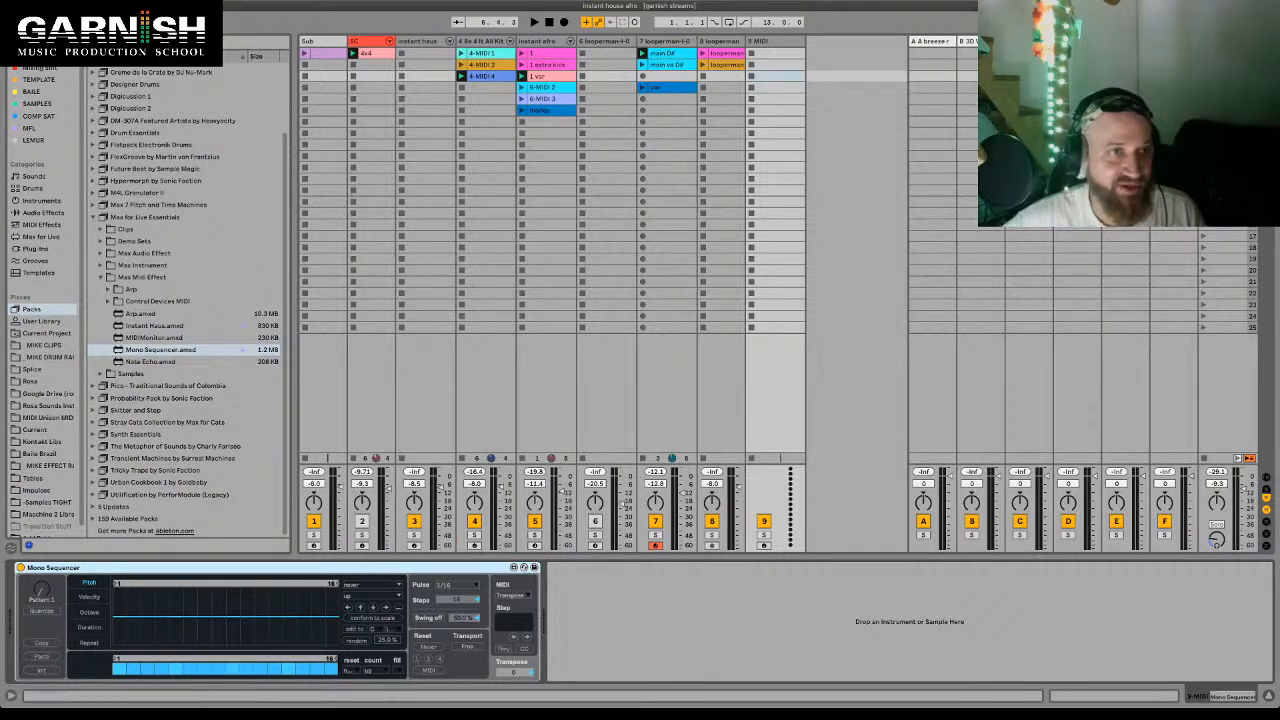
{"action": "left_click", "coordinate": [42, 201]}
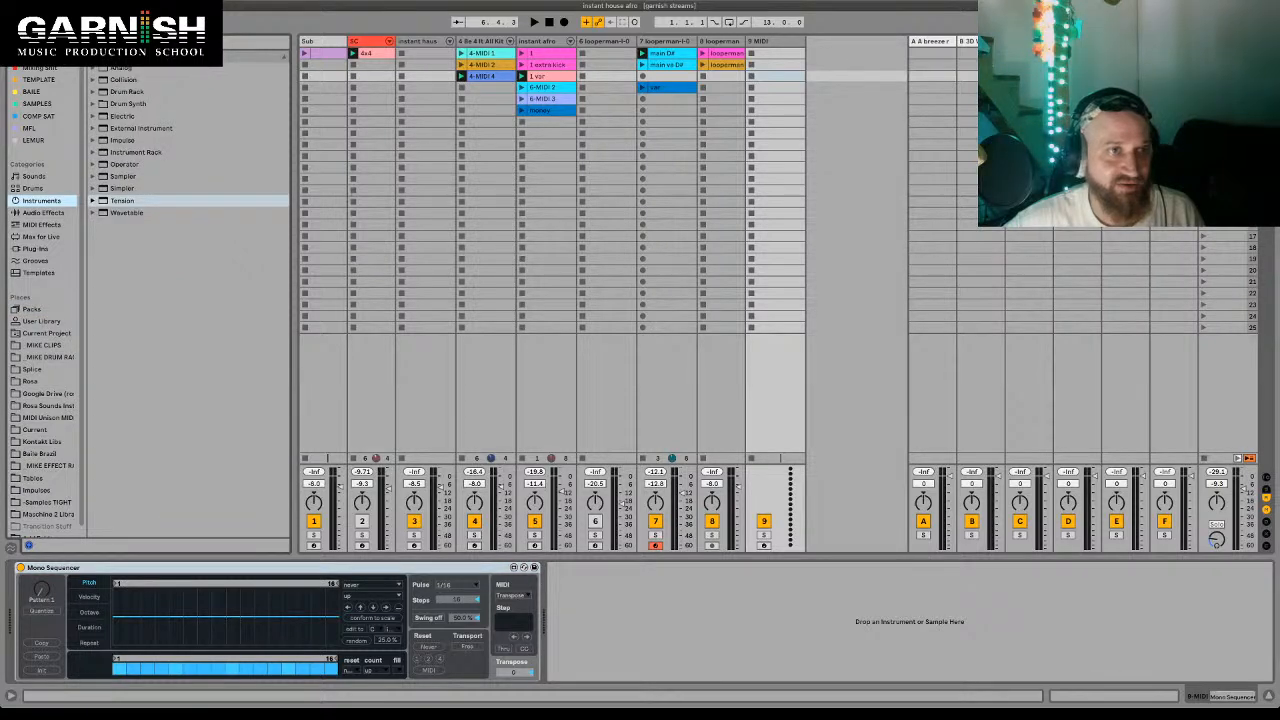
{"action": "left_click", "coordinate": [125, 164]}
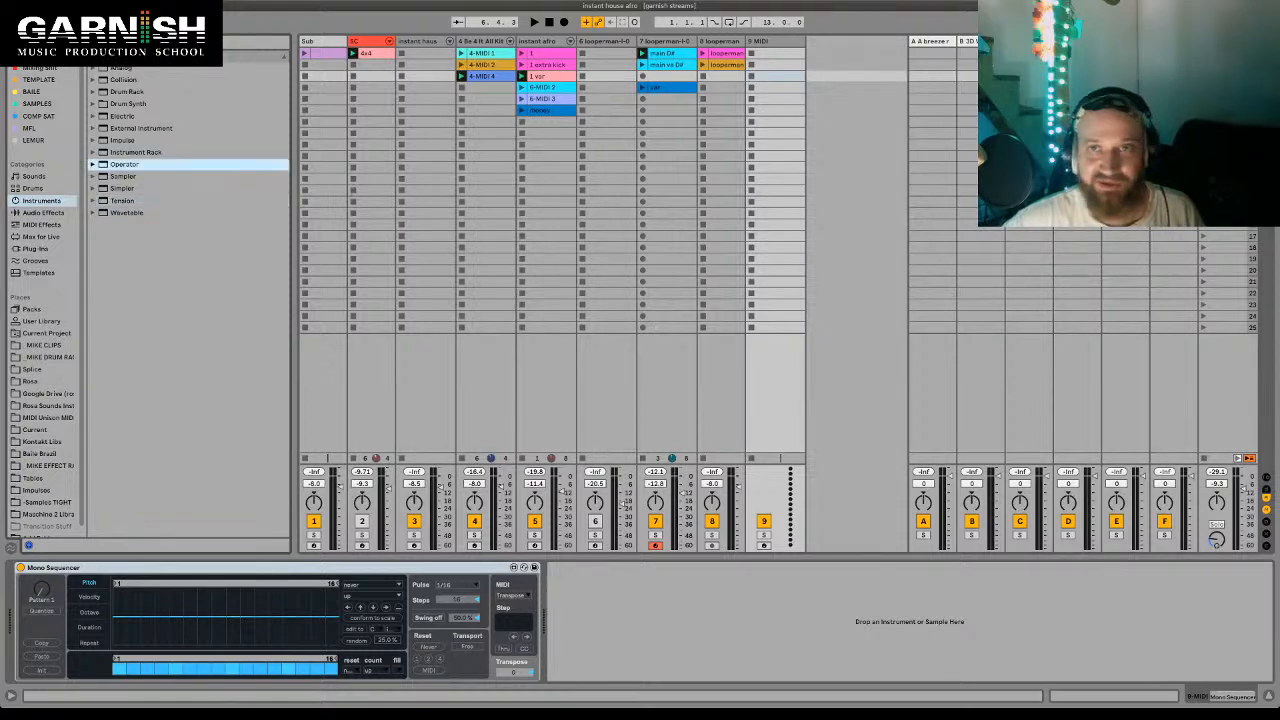
{"action": "left_click", "coordinate": [127, 213]}
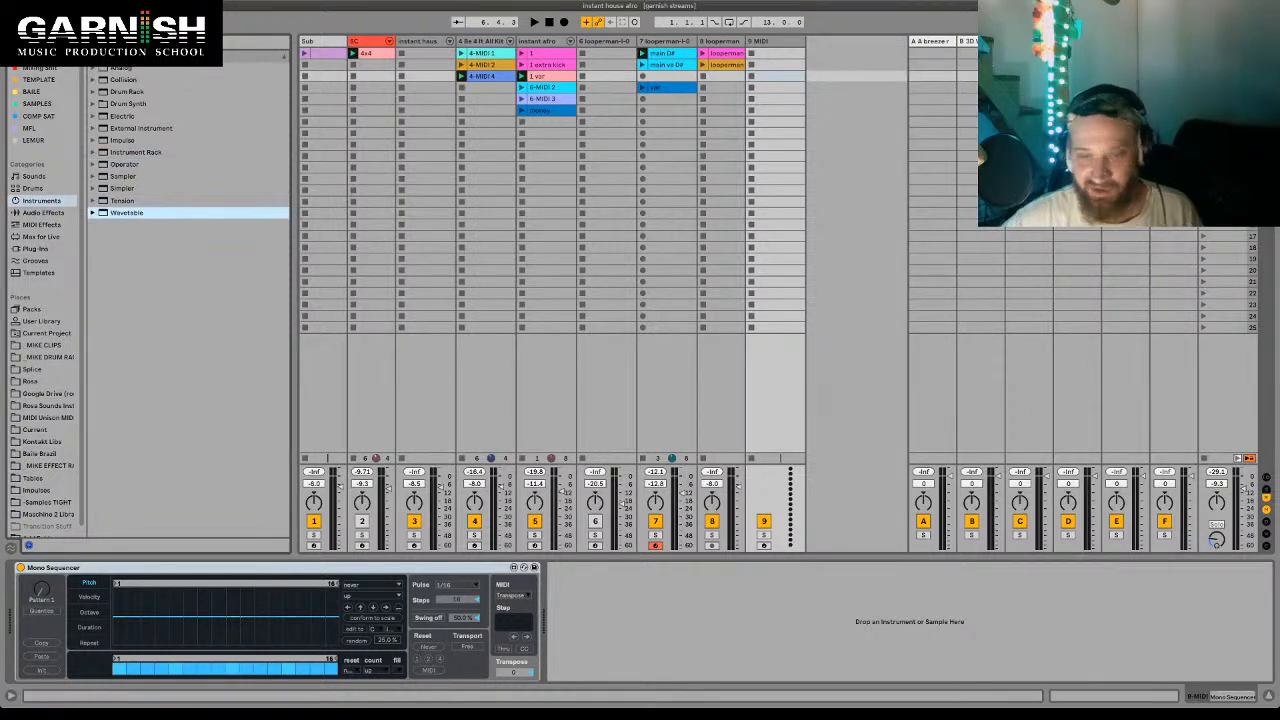
{"action": "key", "text": "Return"}
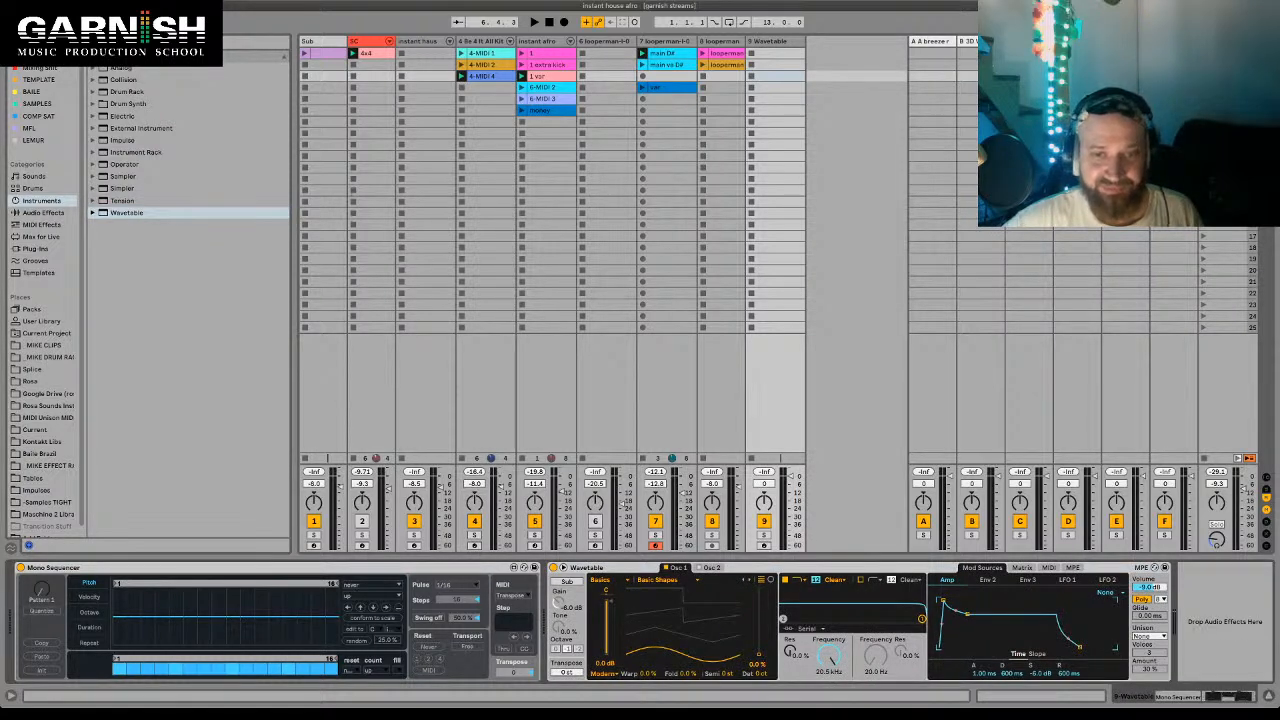
- Solo the Wavetable track, play the Mono Sequencer pattern and lower the track's volume to -13.0 dB
{"action": "key", "text": "s"}
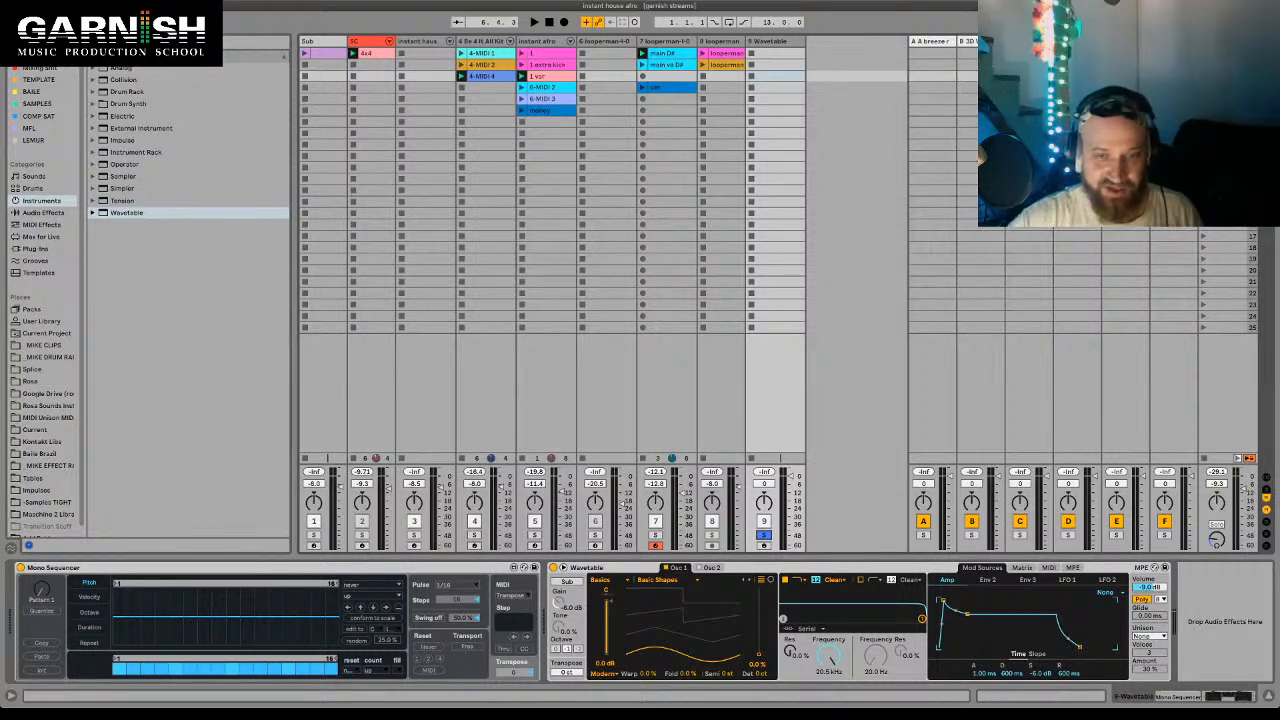
{"action": "left_click", "coordinate": [54, 567]}
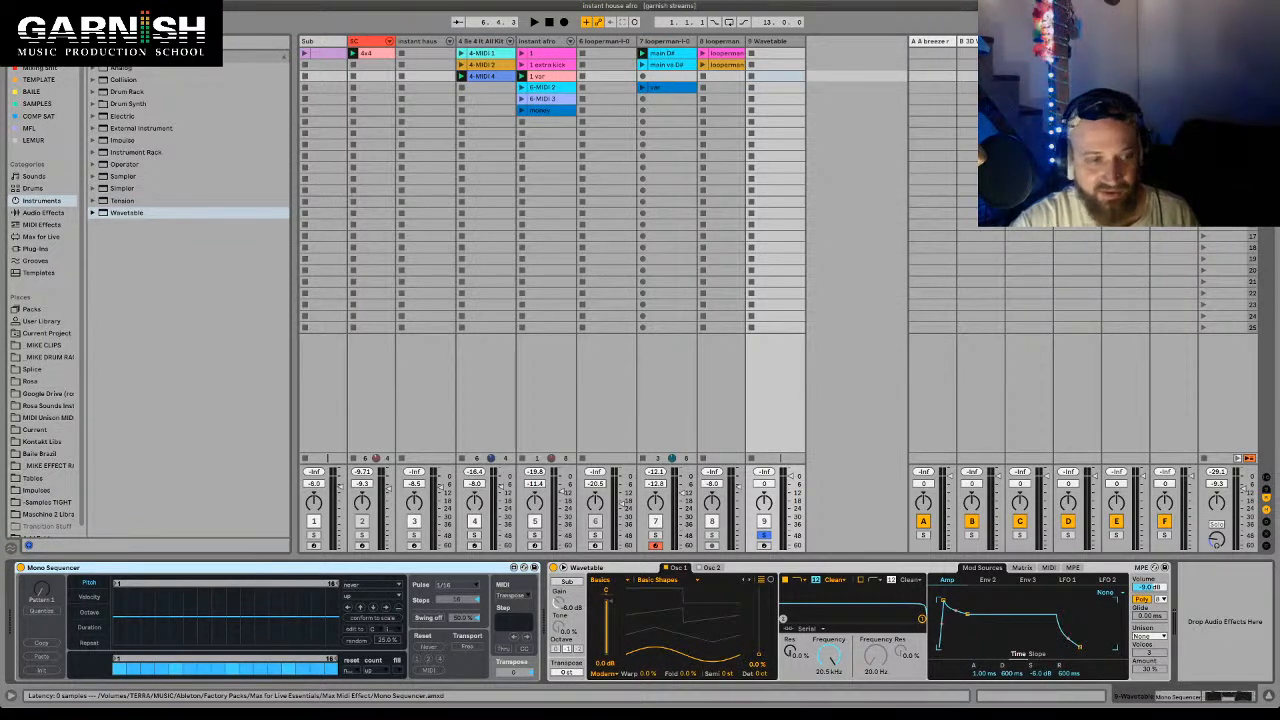
{"action": "key", "text": "space"}
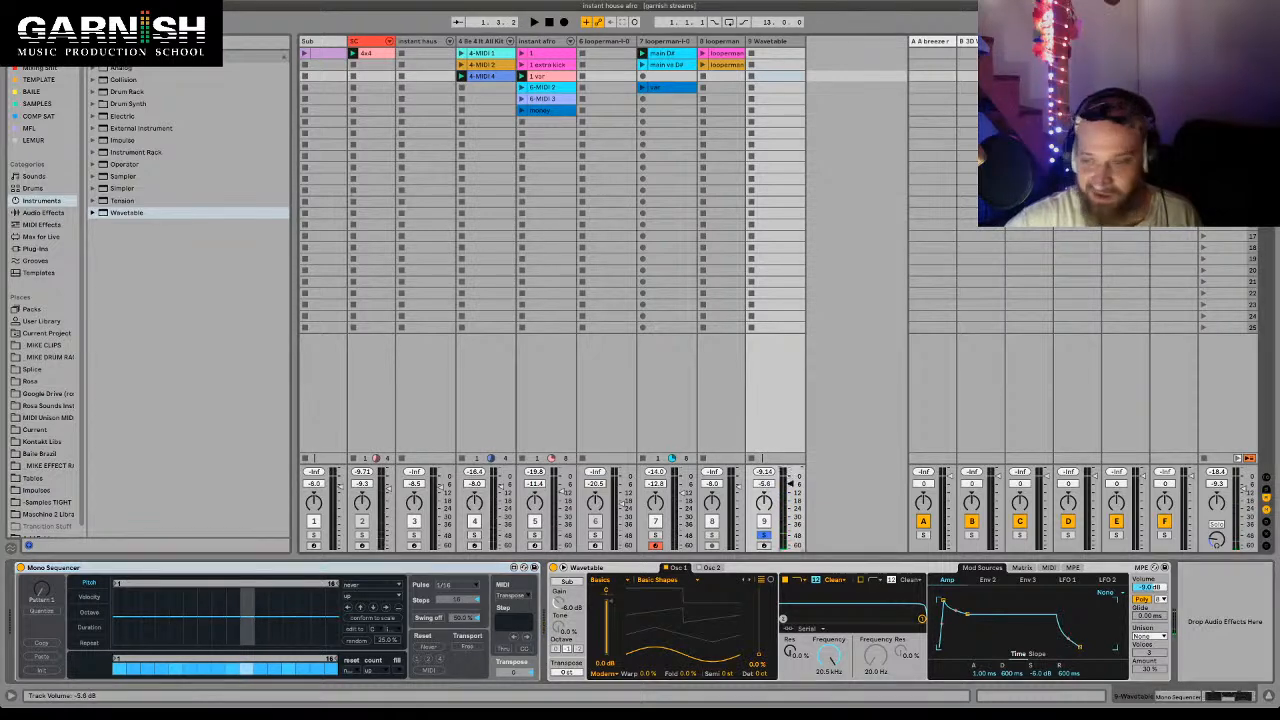
{"action": "left_click_drag", "start_coordinate": [790, 486], "coordinate": [792, 492]}
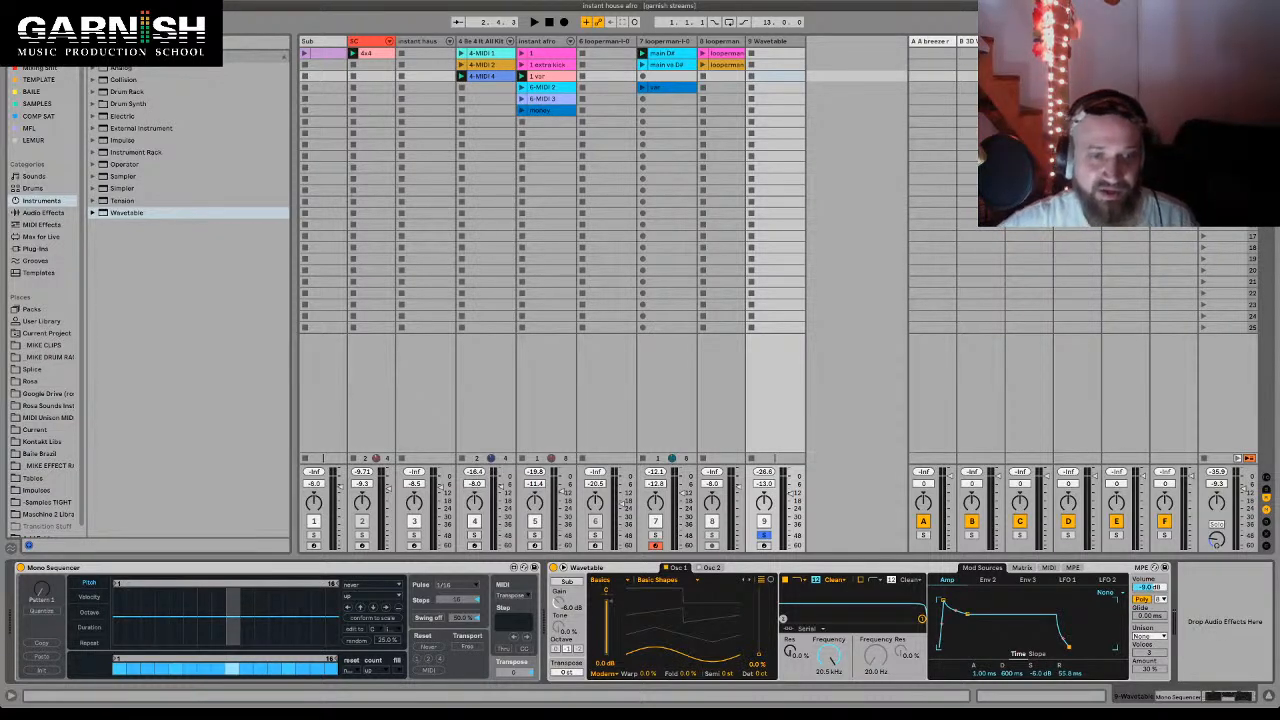
{"action": "left_click", "coordinate": [200, 567]}
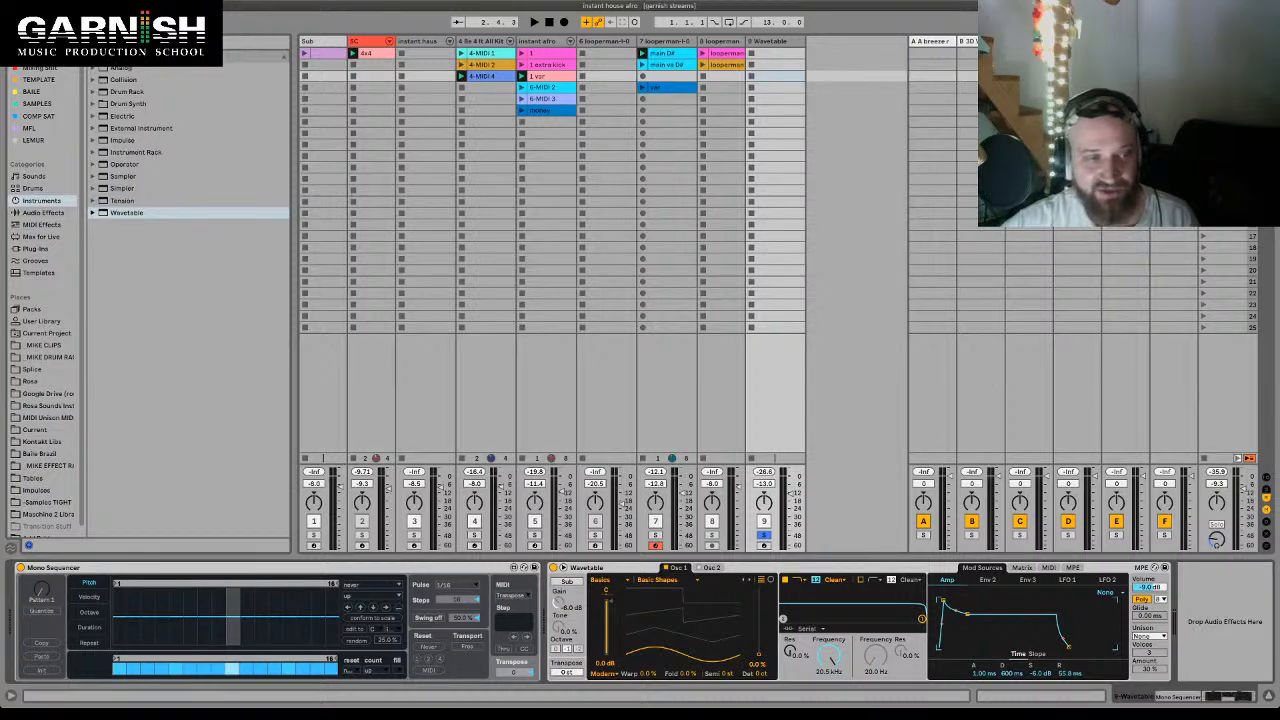
- Look through the Mono Sequencer's Velocity, Octave, Duration and Repeat lanes and return to the Pitch lane
{"action": "left_click", "coordinate": [89, 596]}
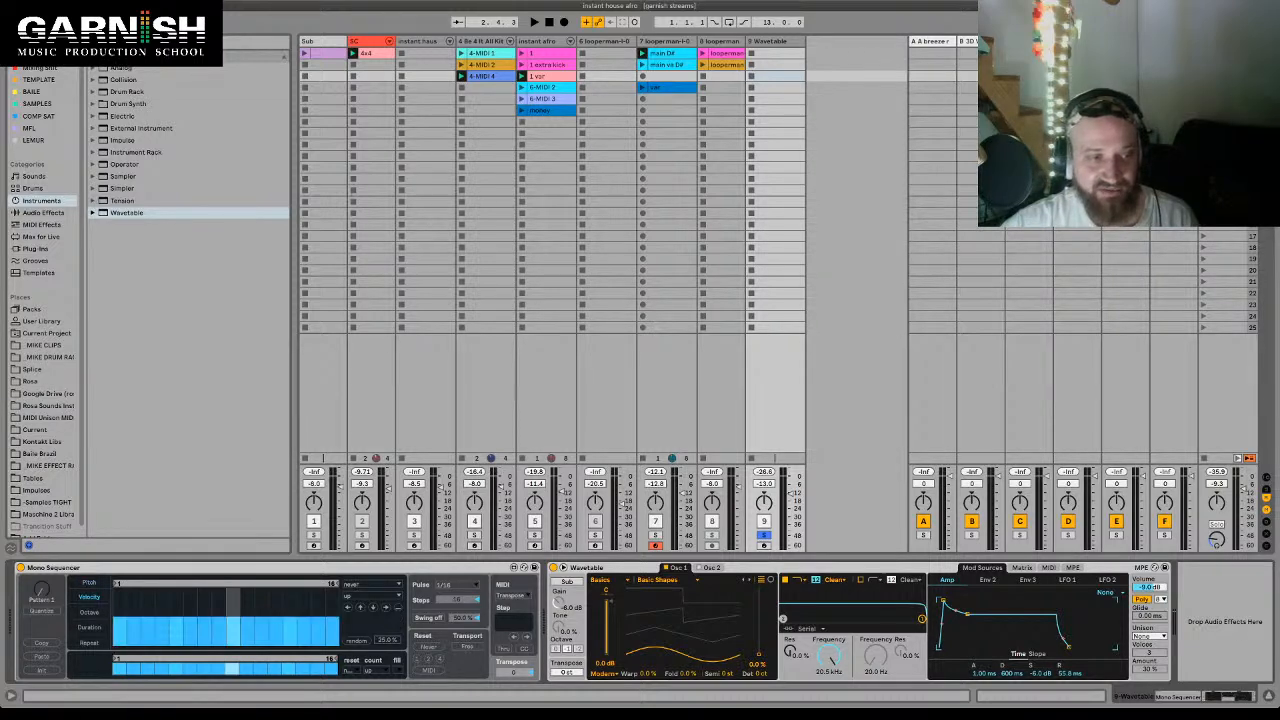
{"action": "left_click", "coordinate": [89, 611]}
{"action": "left_click", "coordinate": [89, 627]}
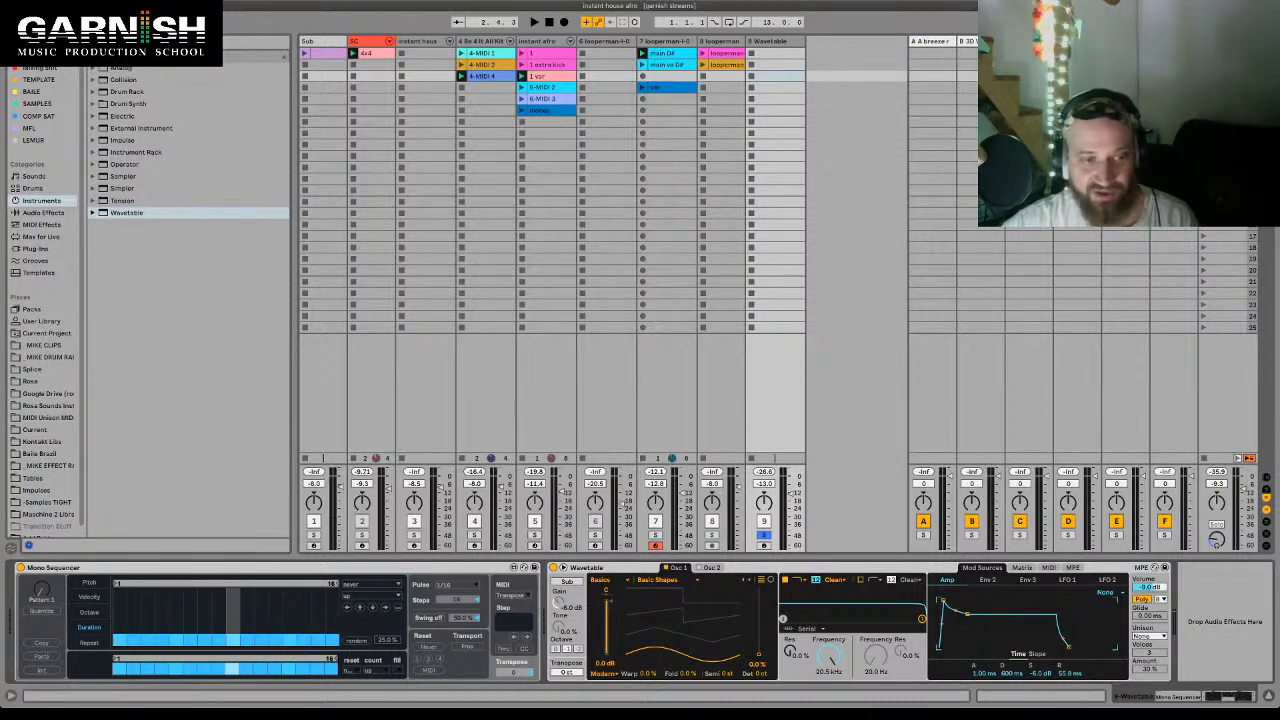
{"action": "left_click", "coordinate": [89, 642]}
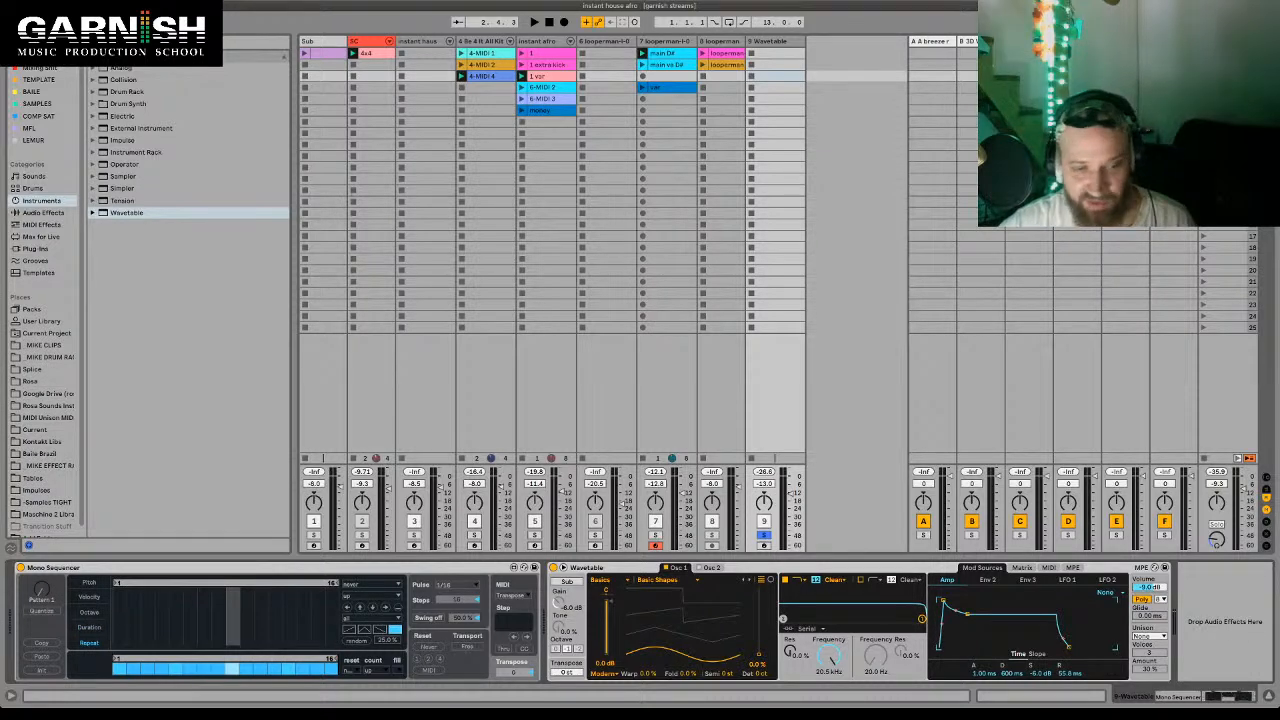
{"action": "left_click", "coordinate": [89, 582]}
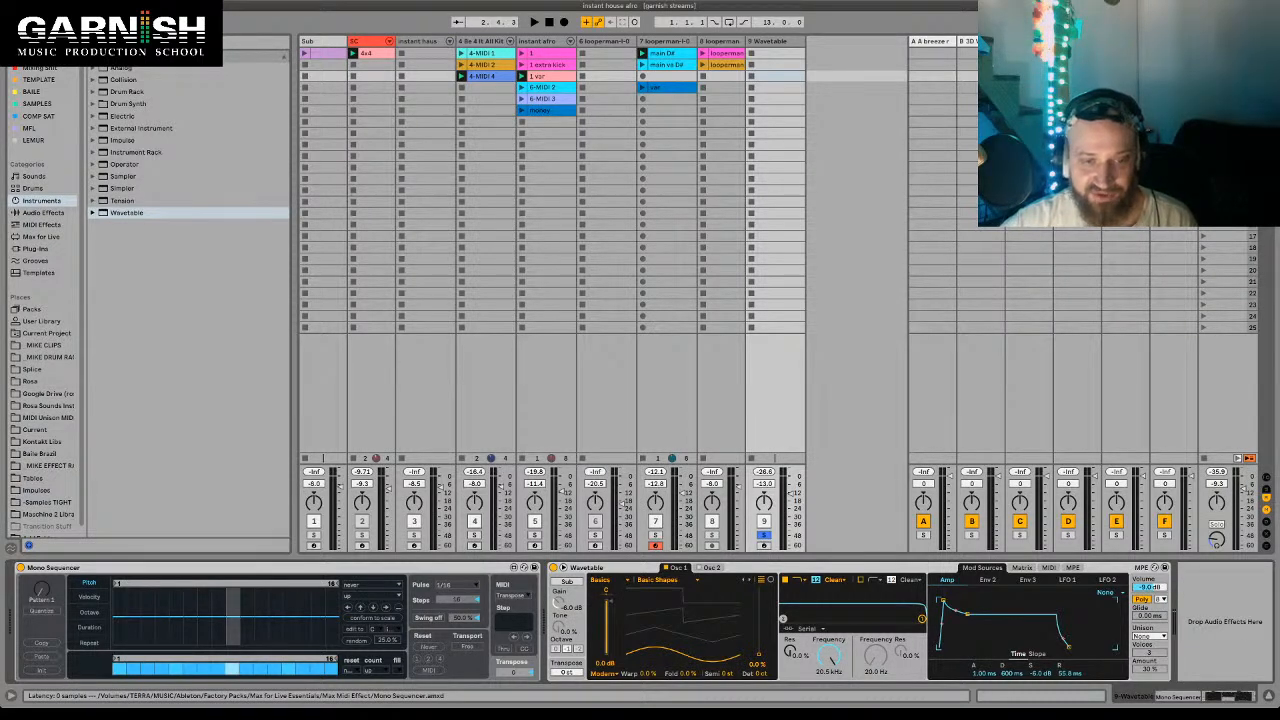
- Set the Mono Sequencer's Transport option to Sync
{"action": "left_click", "coordinate": [467, 646]}
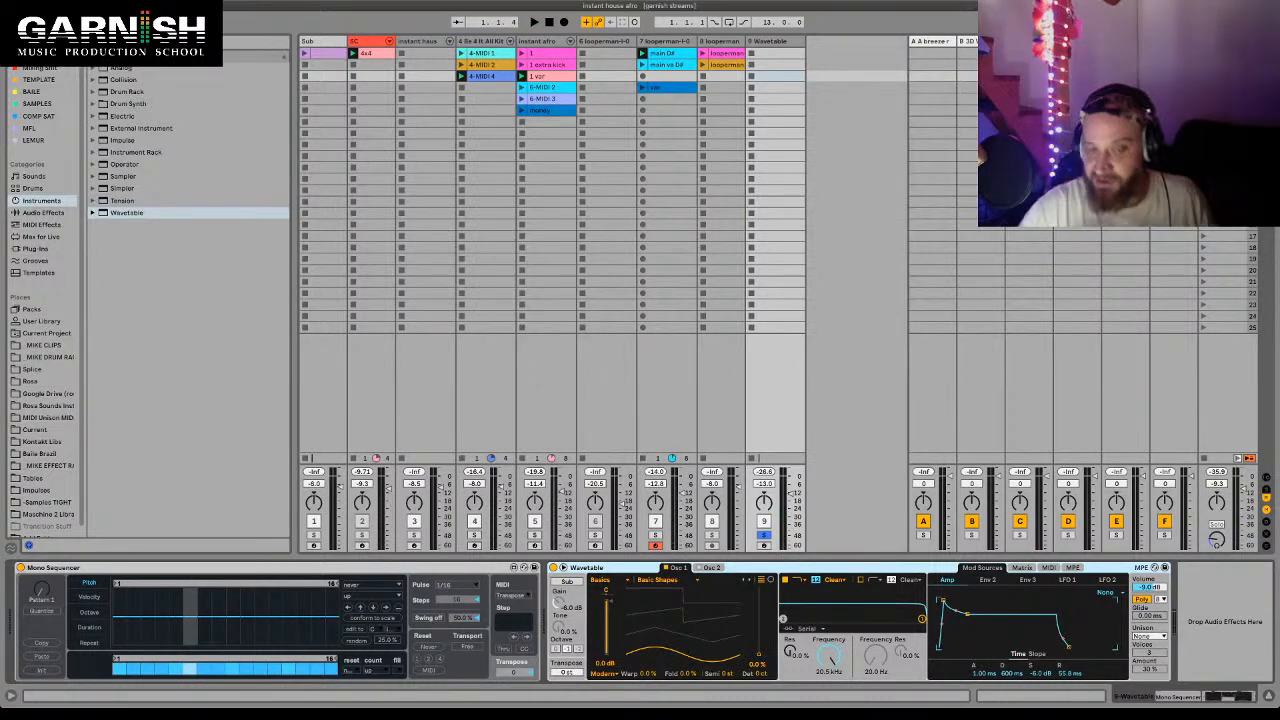
{"action": "left_click", "coordinate": [467, 646]}
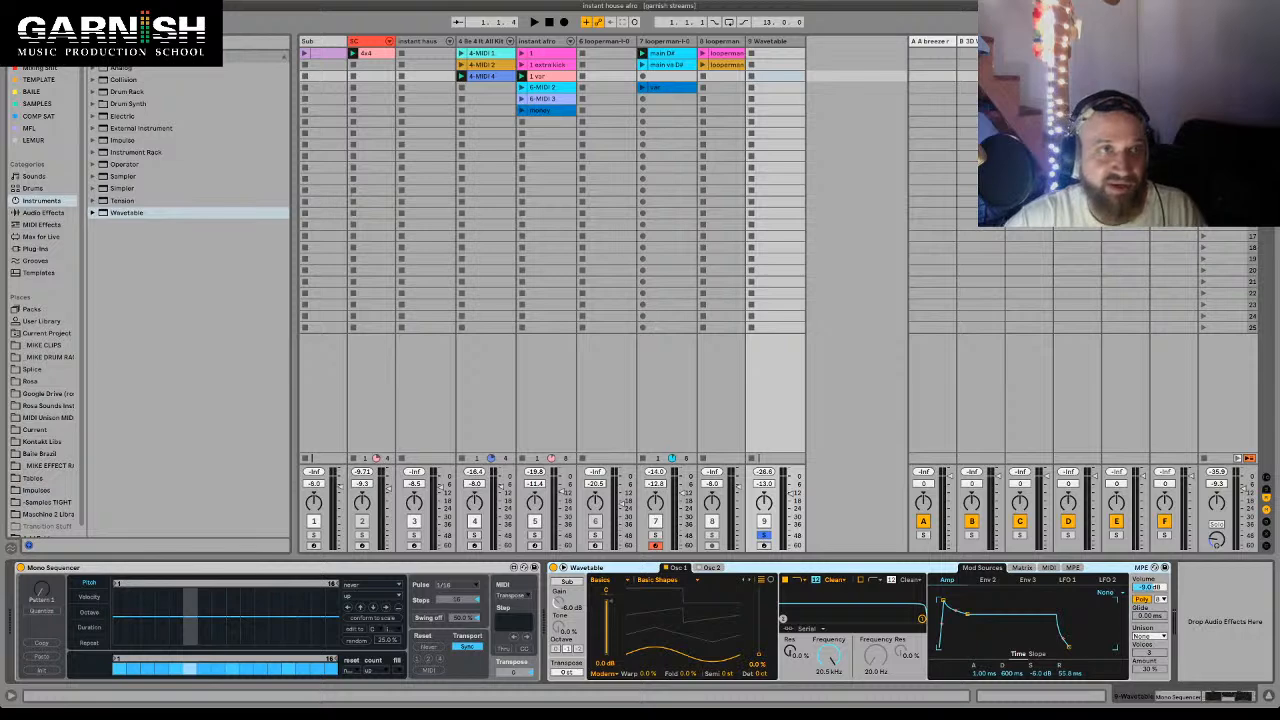
{"action": "left_click", "coordinate": [54, 567]}
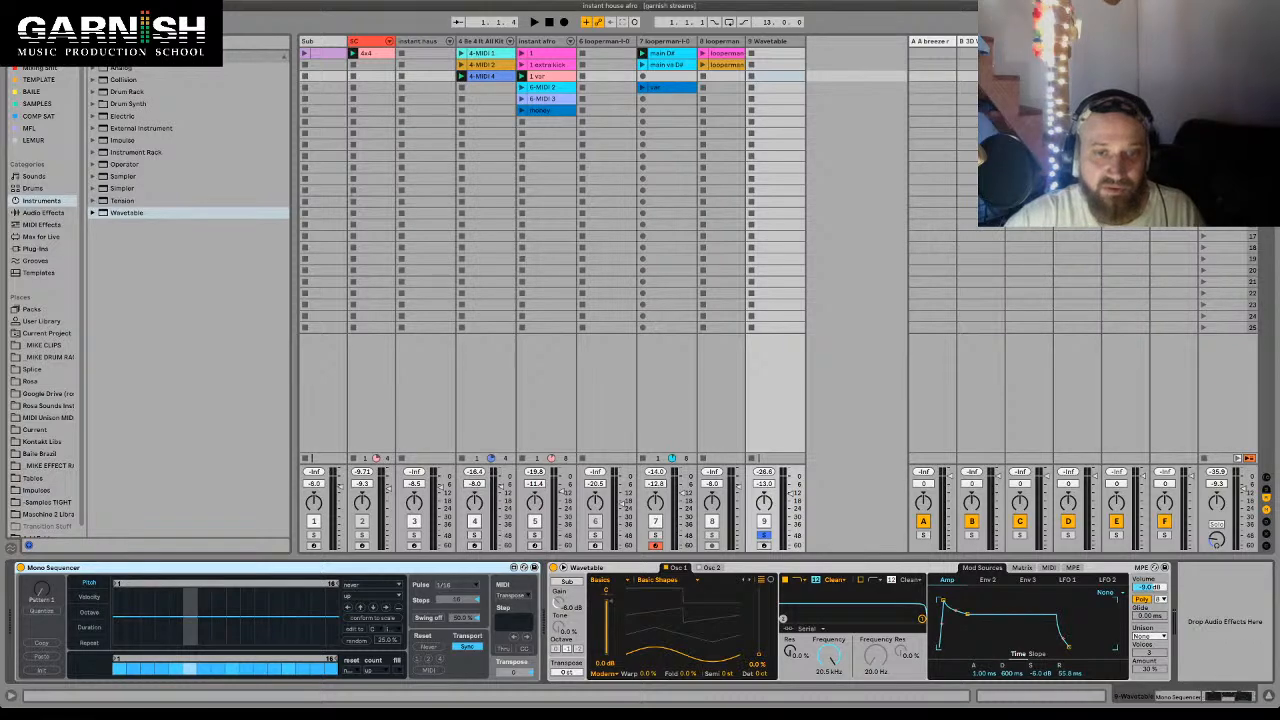
- Launch clip 1 on the instant afro track, solo that track and play it with the Mono Sequencer of the Wavetable track
{"action": "left_click", "coordinate": [522, 53]}
{"action": "left_click", "coordinate": [535, 535]}
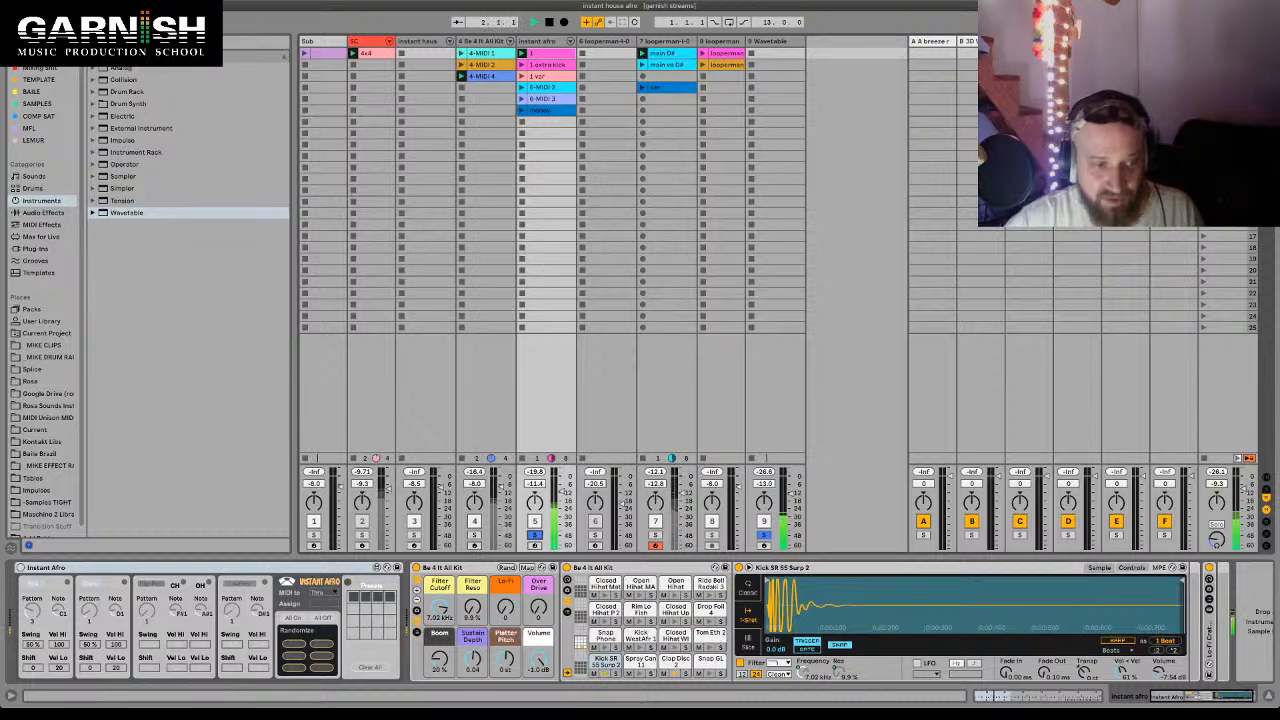
{"action": "left_click", "coordinate": [774, 458]}
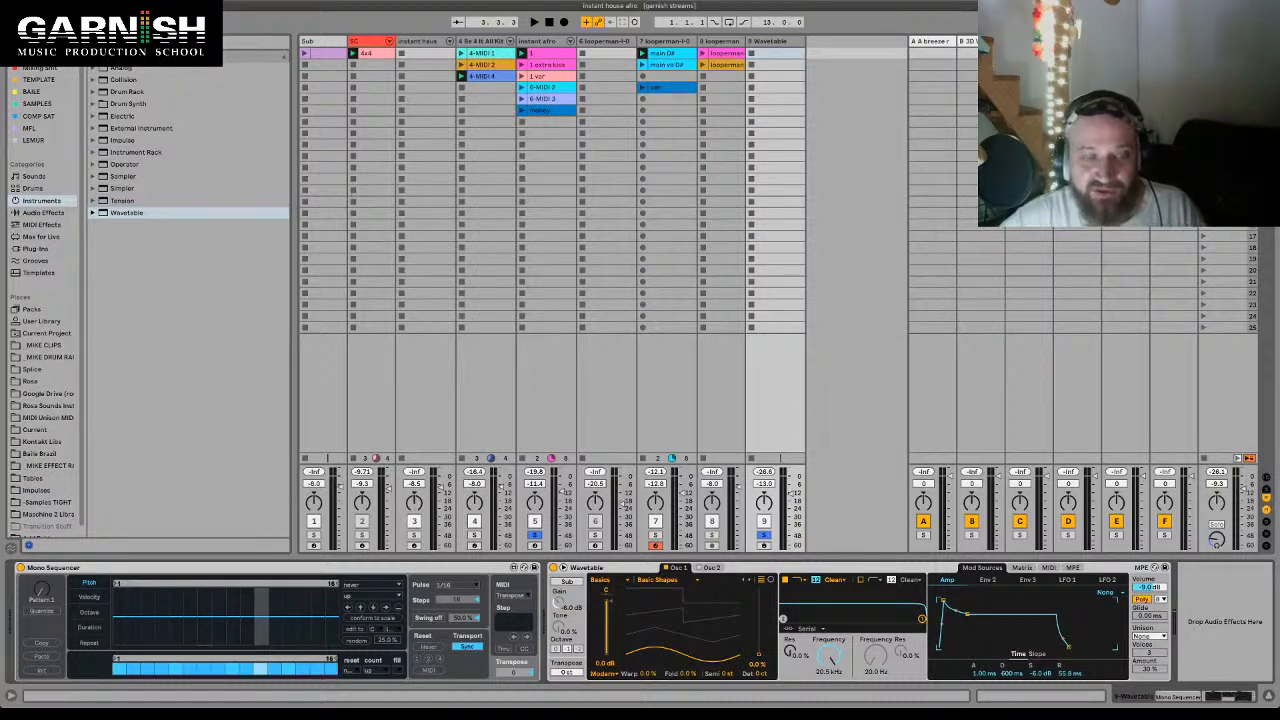
{"action": "key", "text": "space"}
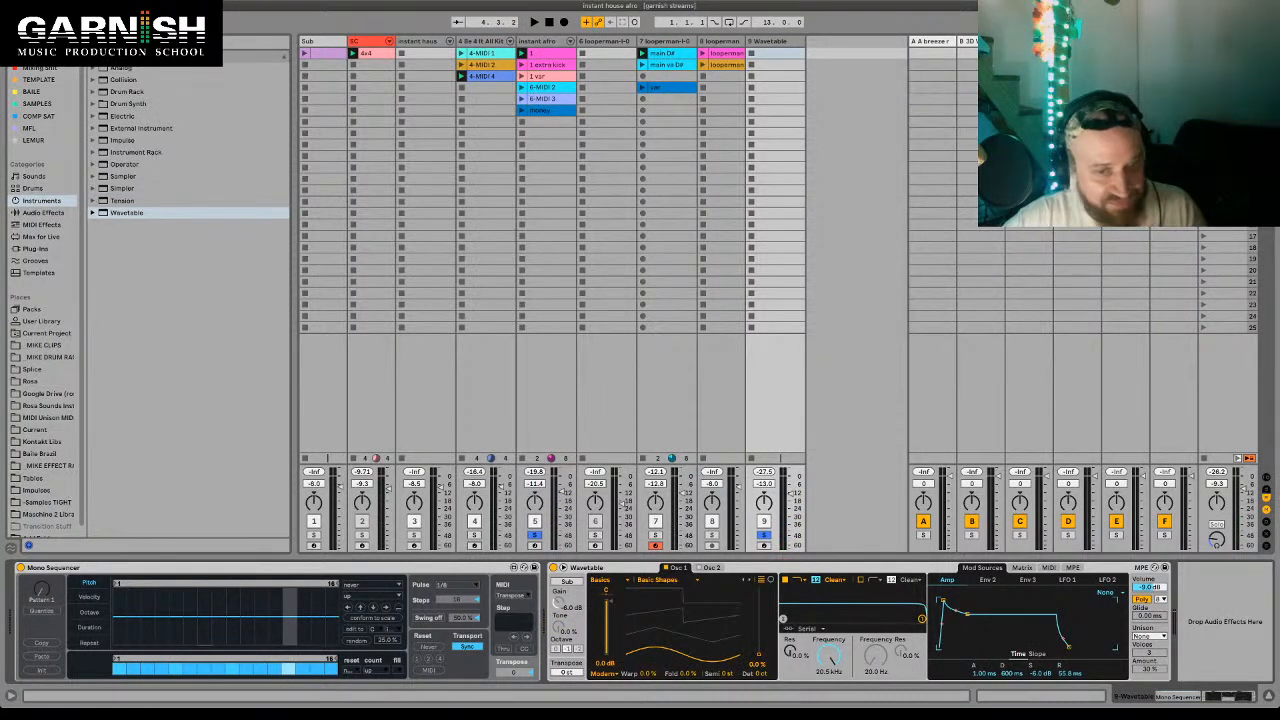
- Try the Mono Sequencer with 8 steps during playback and restore its length to 16 steps
{"action": "left_click_drag", "start_coordinate": [457, 600], "coordinate": [457, 612]}
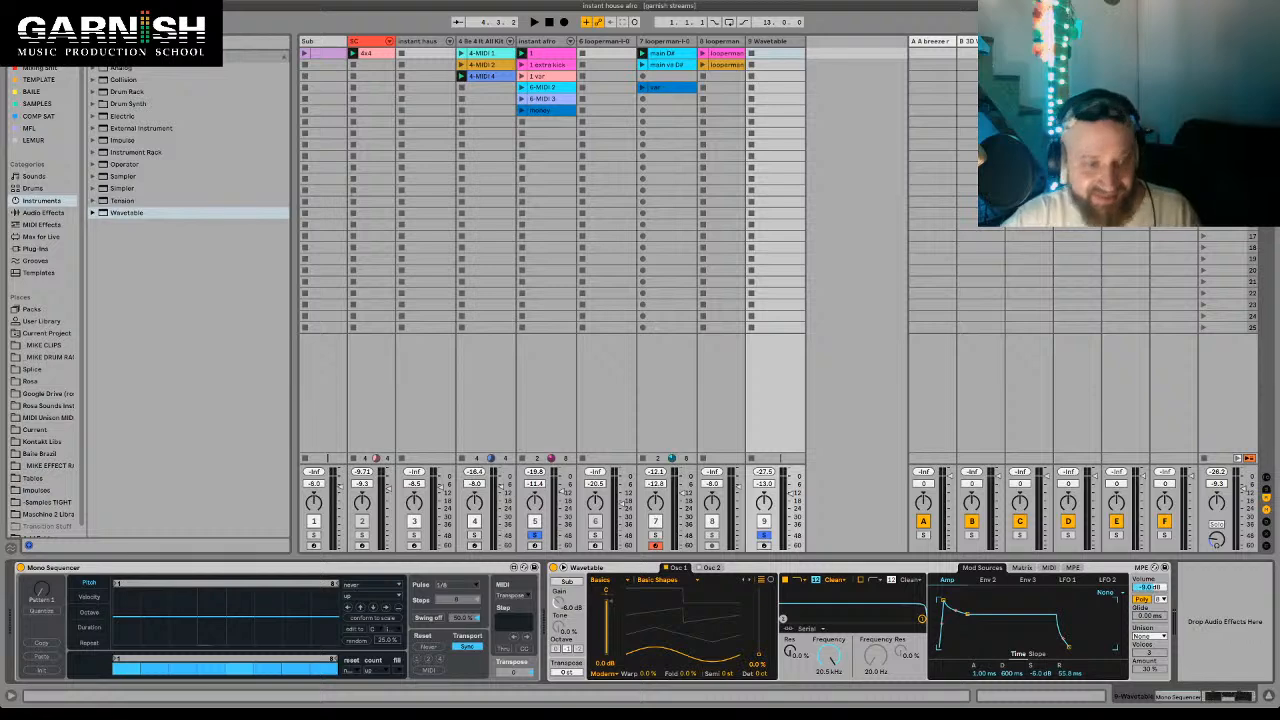
{"action": "key", "text": "space"}
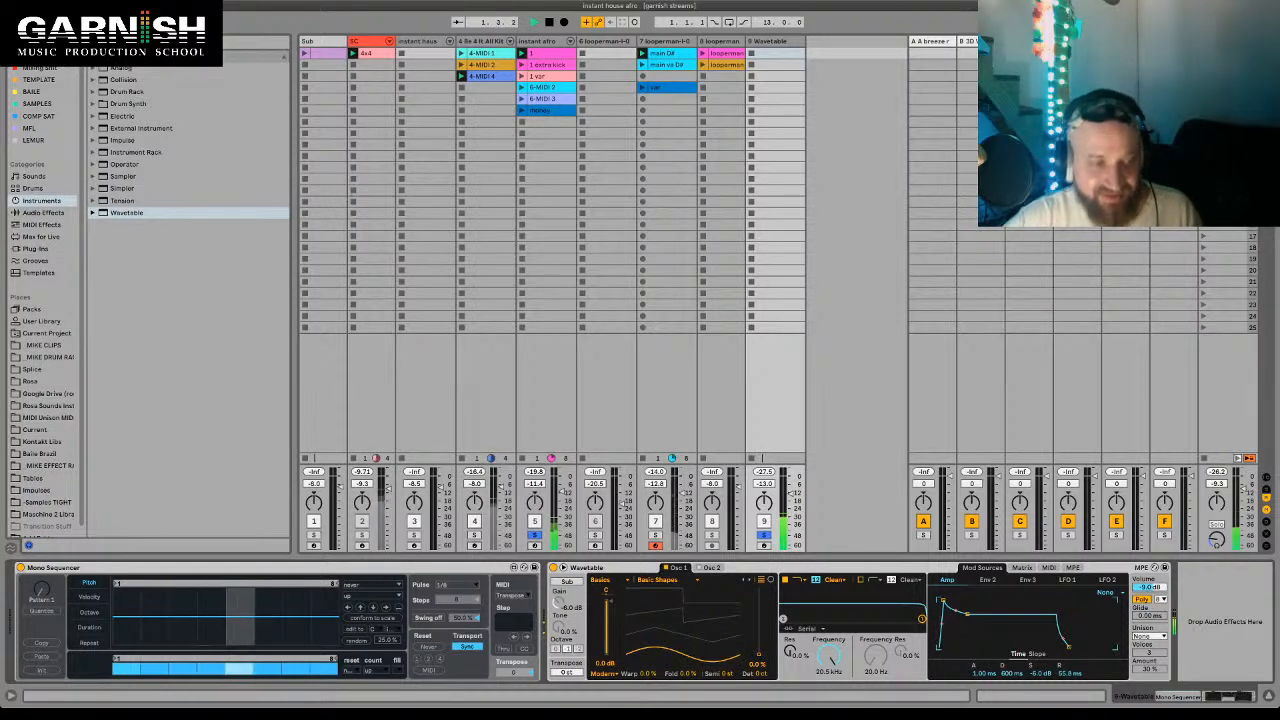
{"action": "key", "text": "space"}
{"action": "left_click_drag", "start_coordinate": [456, 600], "coordinate": [456, 550]}
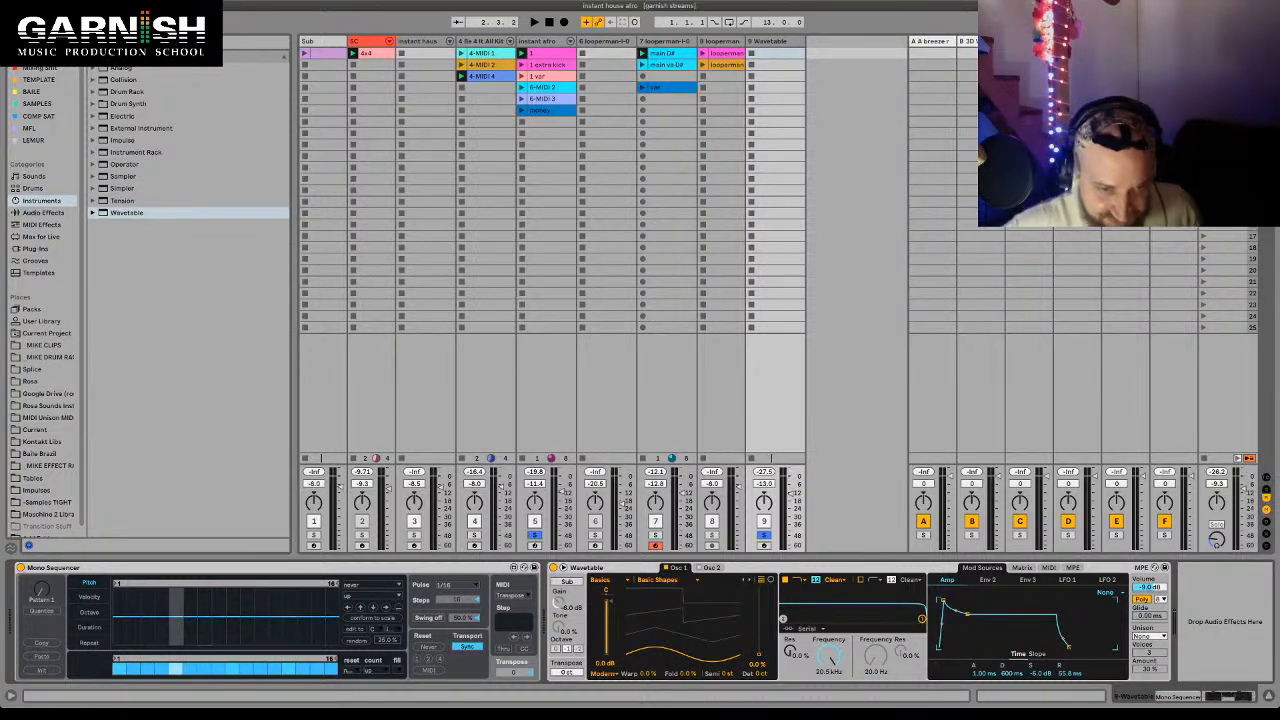
- Play the 16-step Mono Sequencer pattern together with the soloed instant afro drums
{"action": "left_click", "coordinate": [90, 567]}
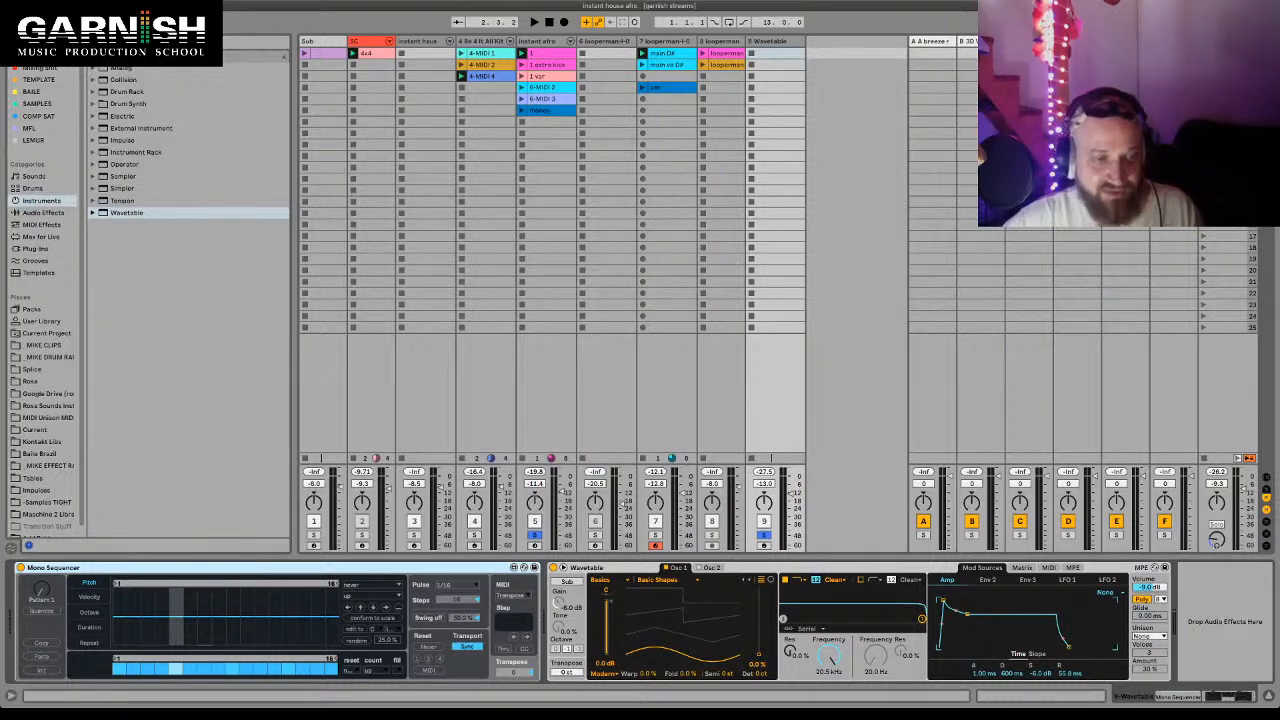
{"action": "key", "text": "space"}
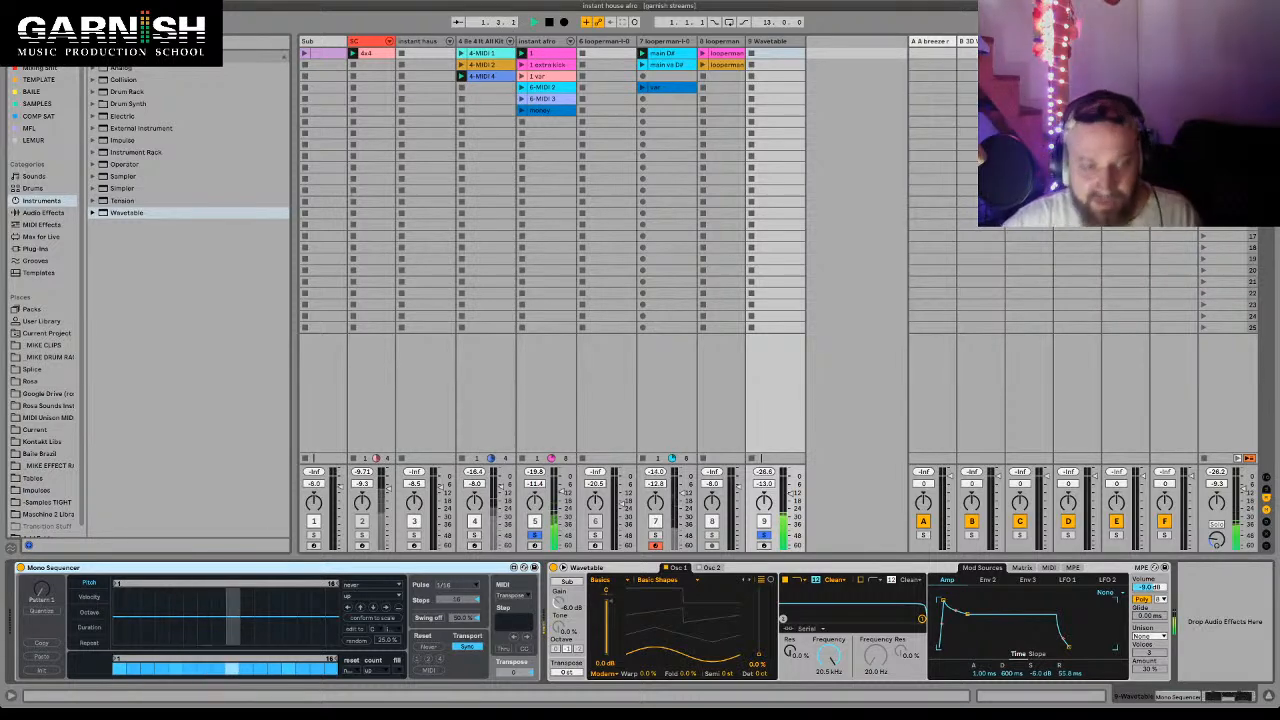
{"action": "key", "text": "space"}
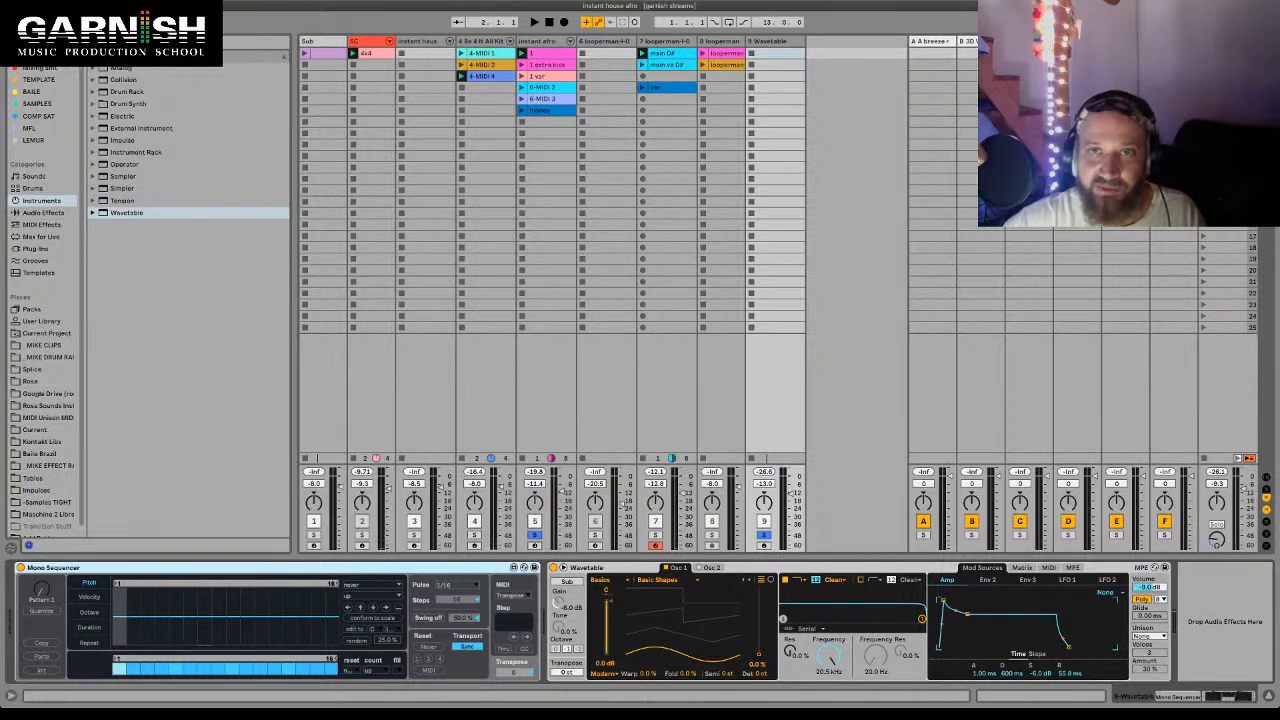
- Create an empty MIDI clip in the Wavetable track's first slot, delete it and return to the track's devices
{"action": "double_click", "coordinate": [779, 53]}
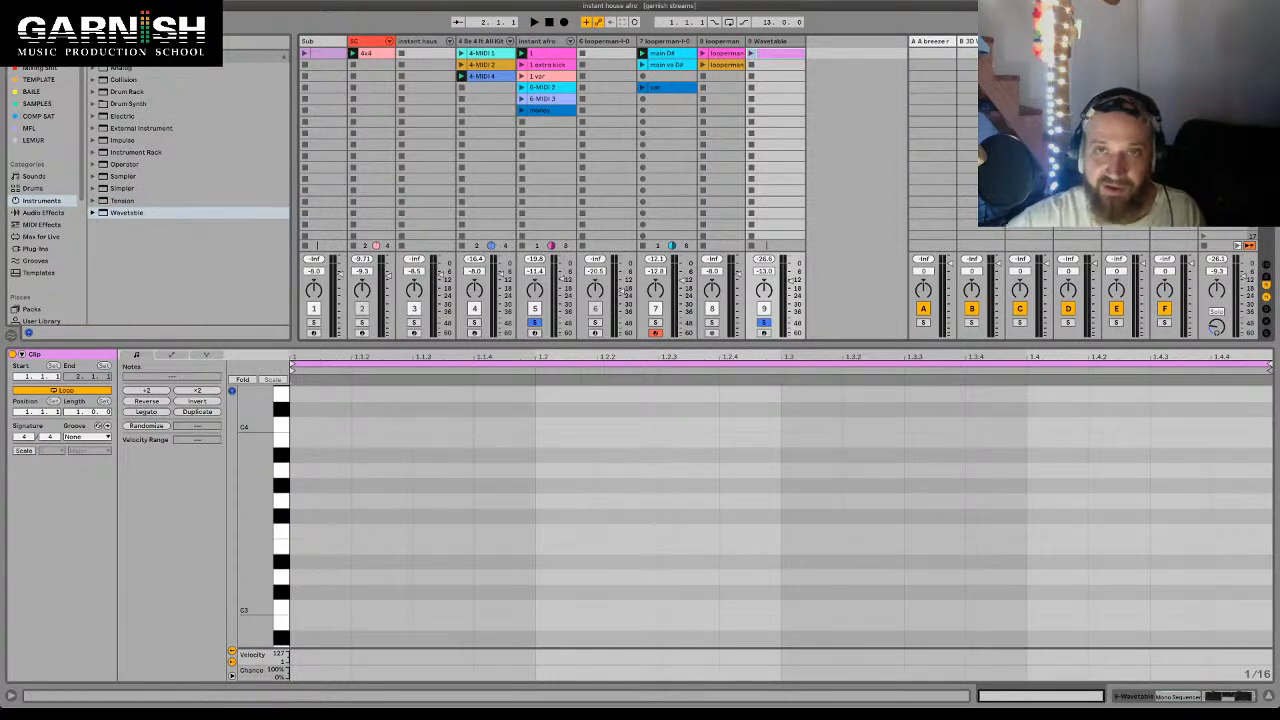
{"action": "key", "text": "Delete"}
{"action": "double_click", "coordinate": [771, 41]}
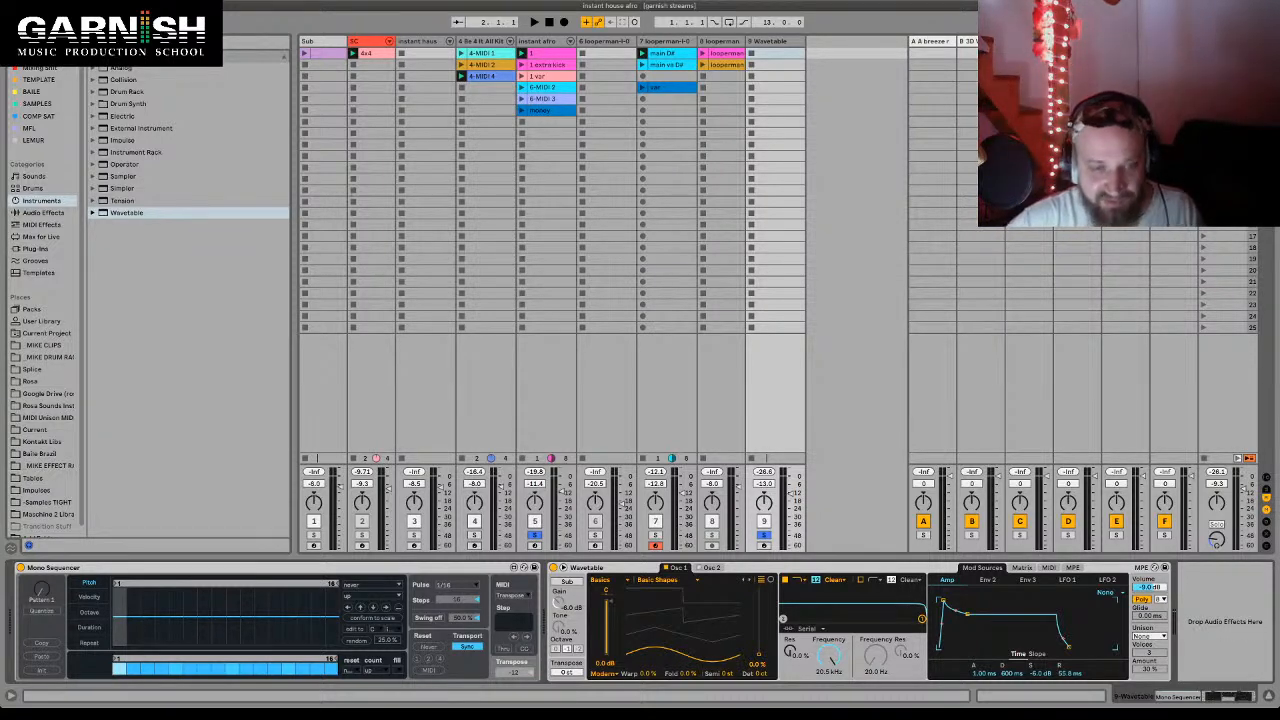
- Listen to the Mono Sequencer pattern transposed by -12 alongside the drums
{"action": "key", "text": "space"}
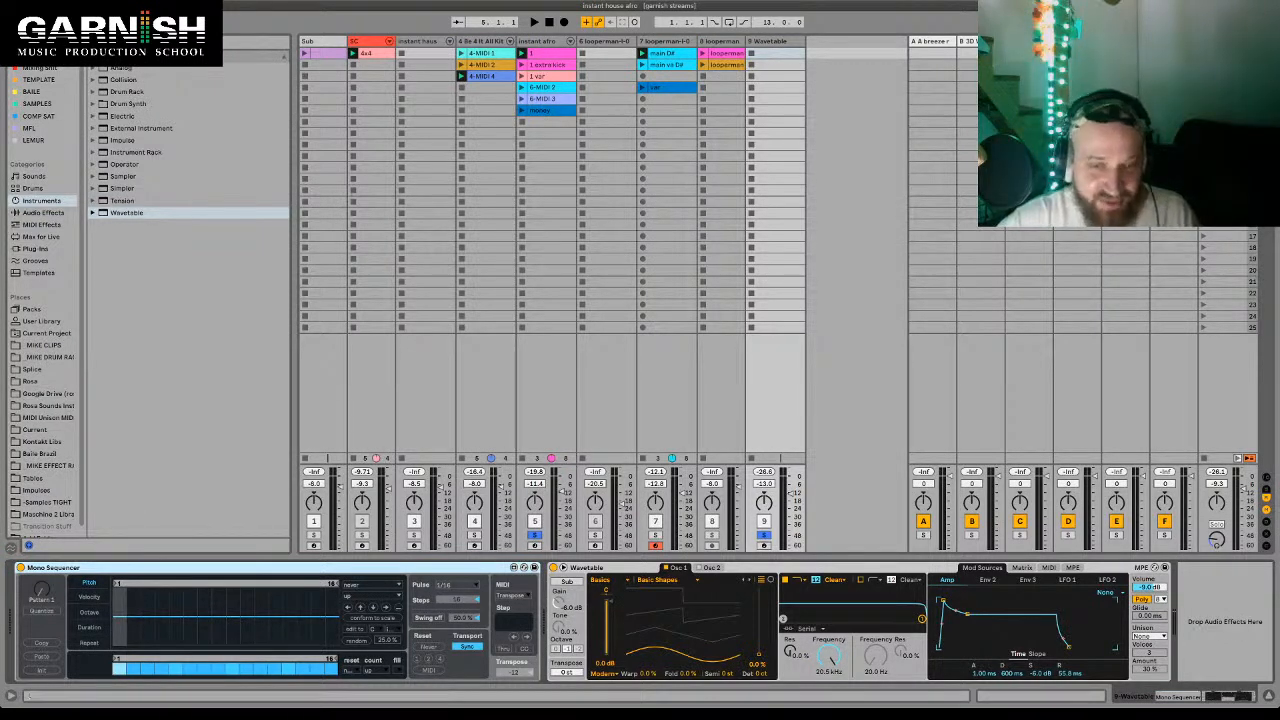
{"action": "key", "text": "space"}
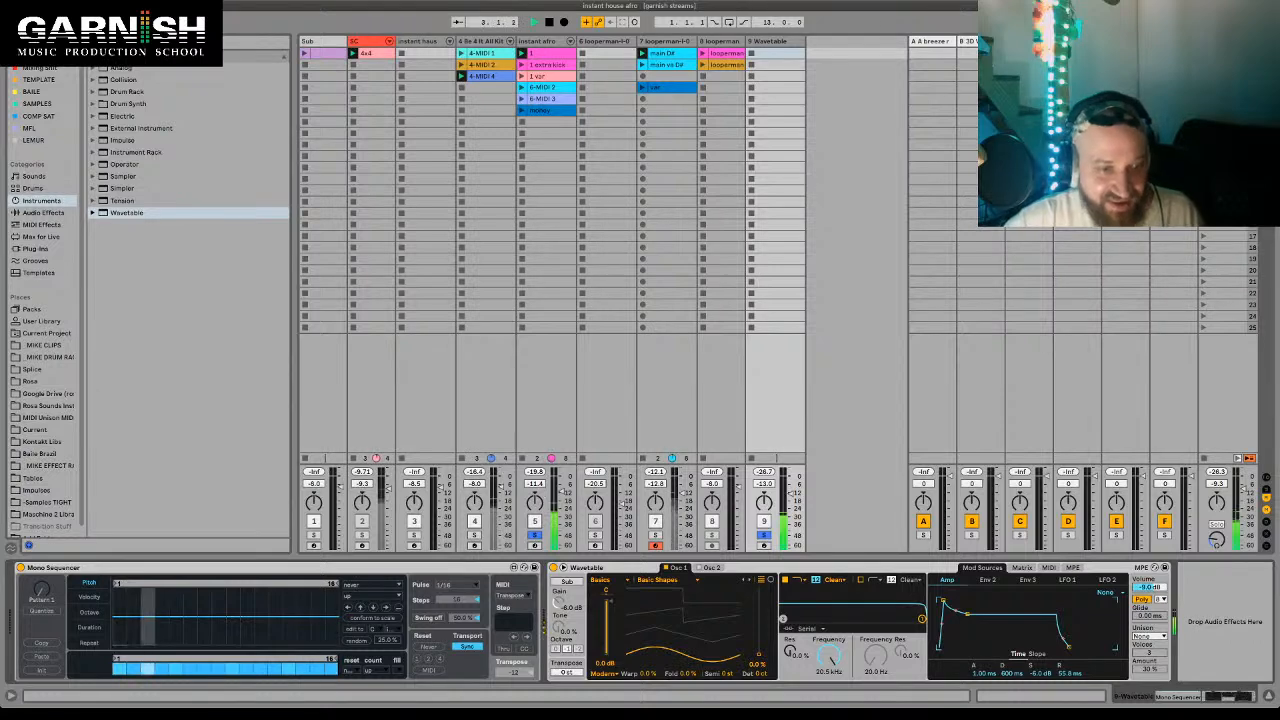
{"action": "key", "text": "space"}
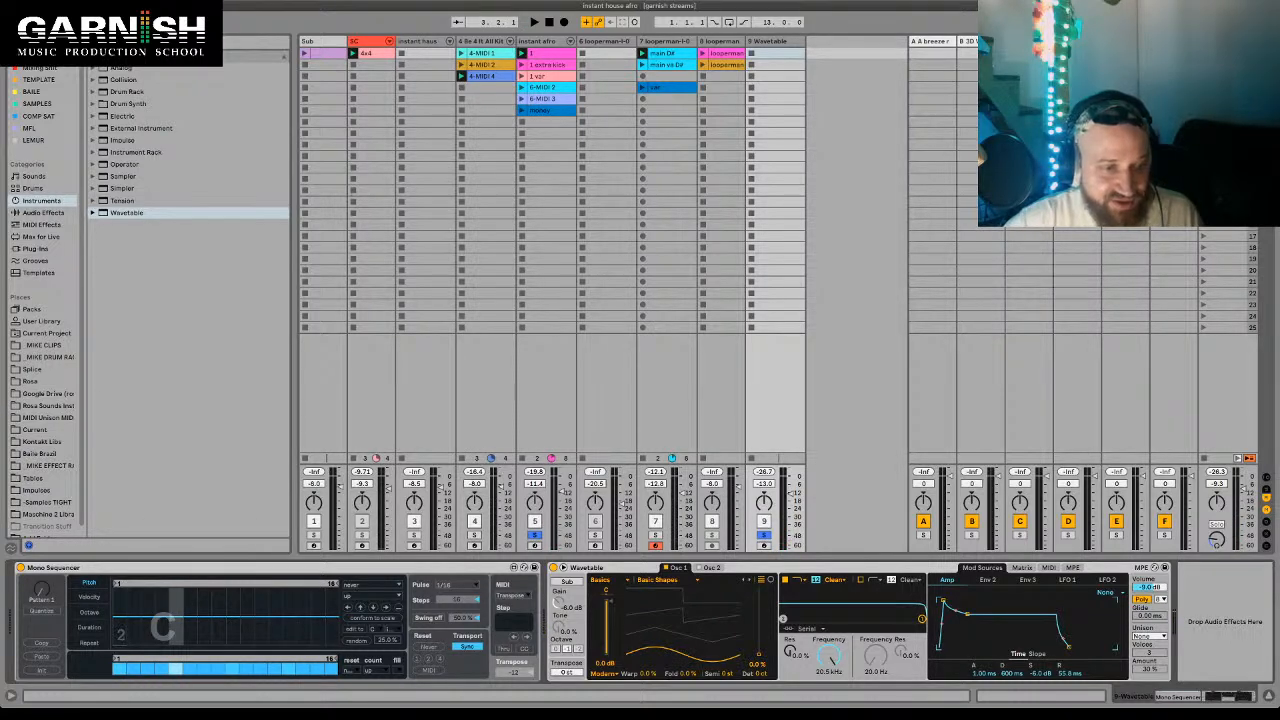
- Switch off every even-numbered step from 2 to 16 in the Mono Sequencer's step row and play the pattern
{"action": "mouse_move", "coordinate": [120, 616]}
{"action": "left_mouse_down"}
{"action": "mouse_move", "coordinate": [120, 603]}
{"action": "mouse_move", "coordinate": [134, 616]}
{"action": "left_mouse_up"}
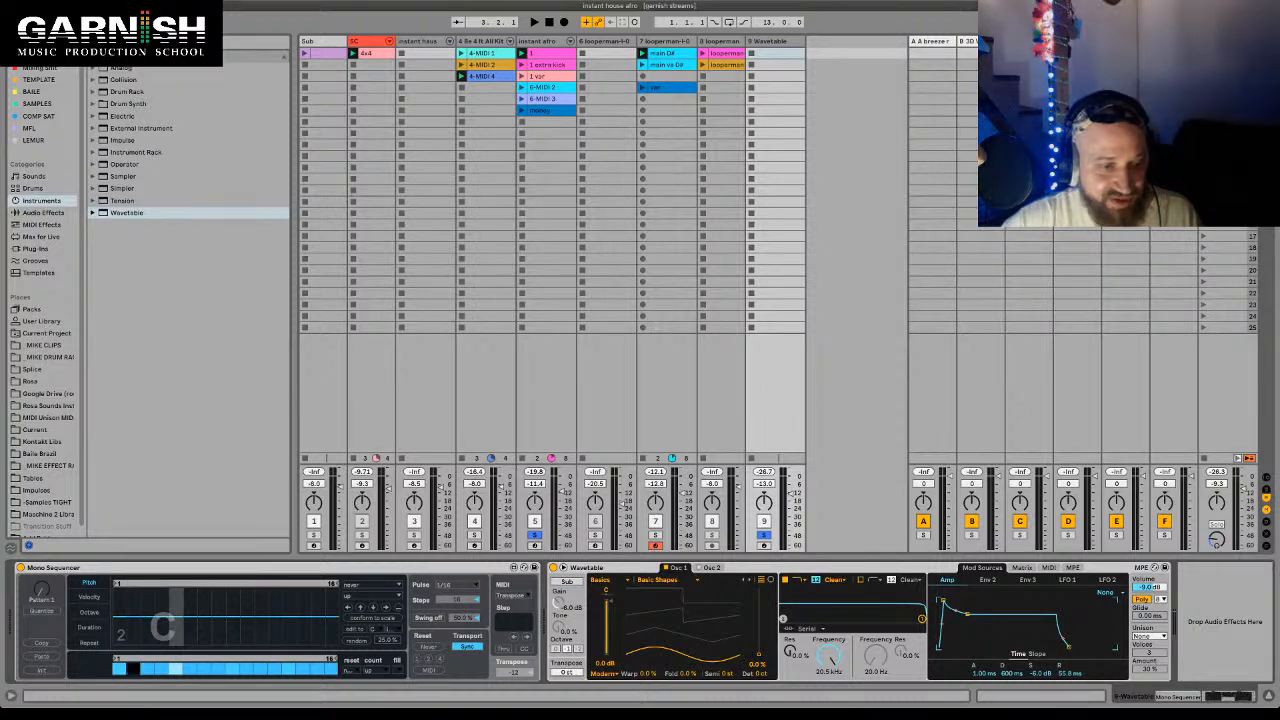
{"action": "left_click", "coordinate": [162, 668]}
{"action": "left_click", "coordinate": [190, 668]}
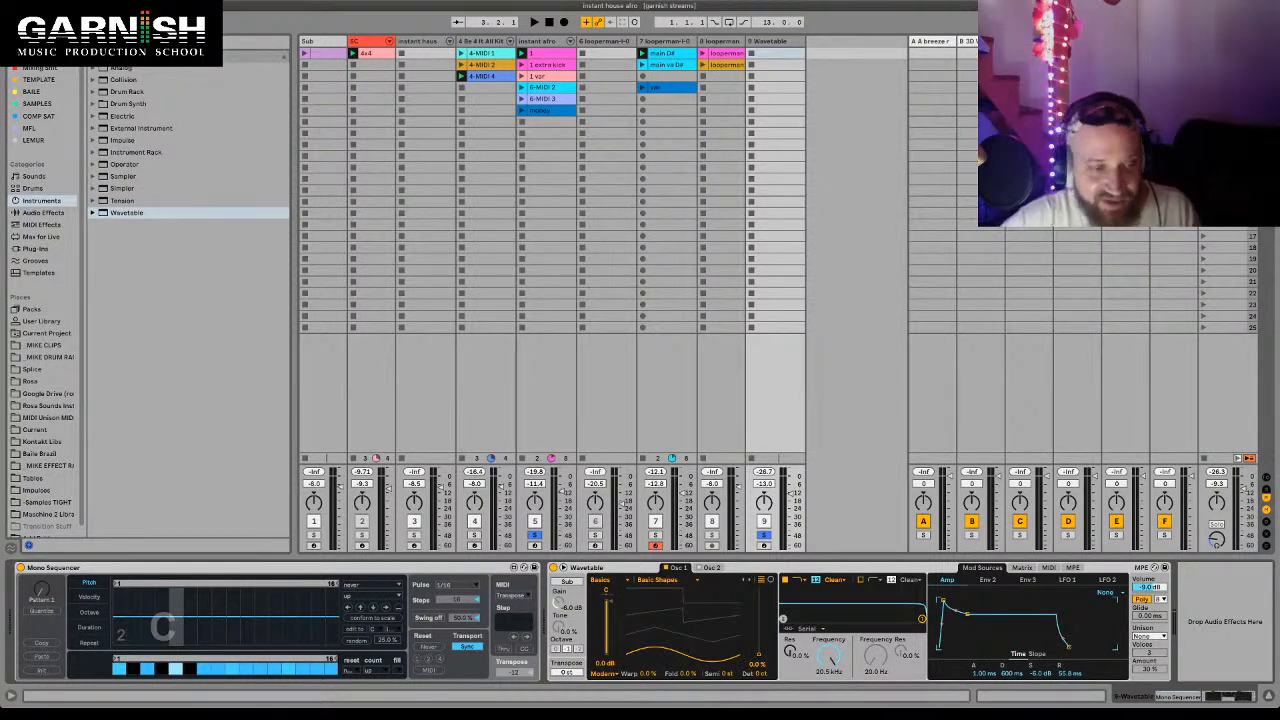
{"action": "left_click", "coordinate": [217, 668]}
{"action": "left_click", "coordinate": [246, 669]}
{"action": "left_click", "coordinate": [275, 669]}
{"action": "left_click", "coordinate": [303, 669]}
{"action": "left_click", "coordinate": [331, 669]}
{"action": "key", "text": "space"}
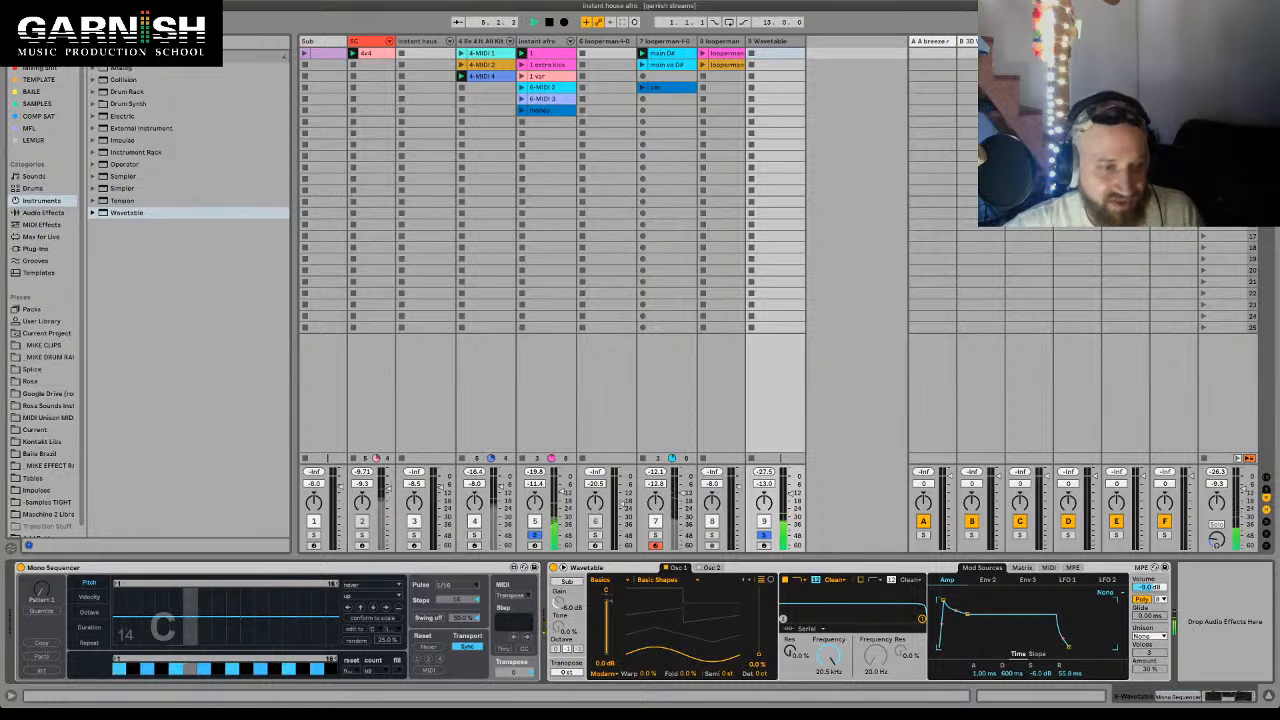
{"action": "key", "text": "space"}
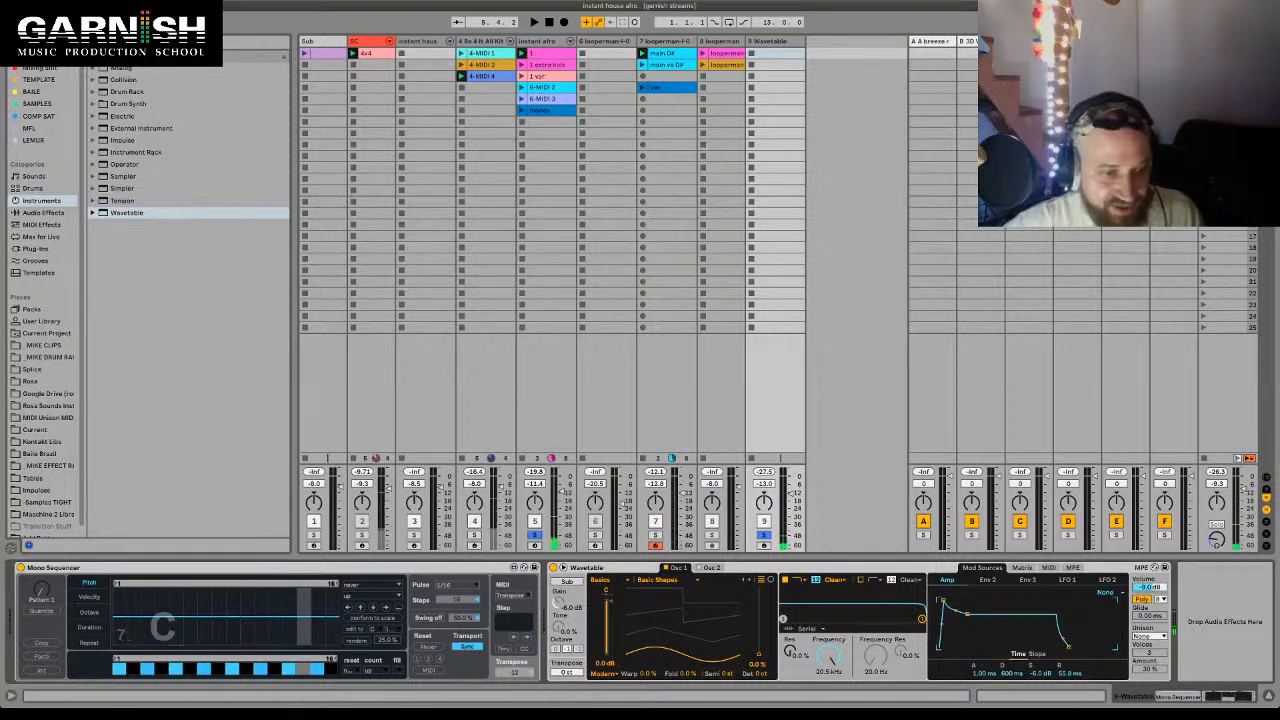
{"action": "left_click", "coordinate": [200, 568]}
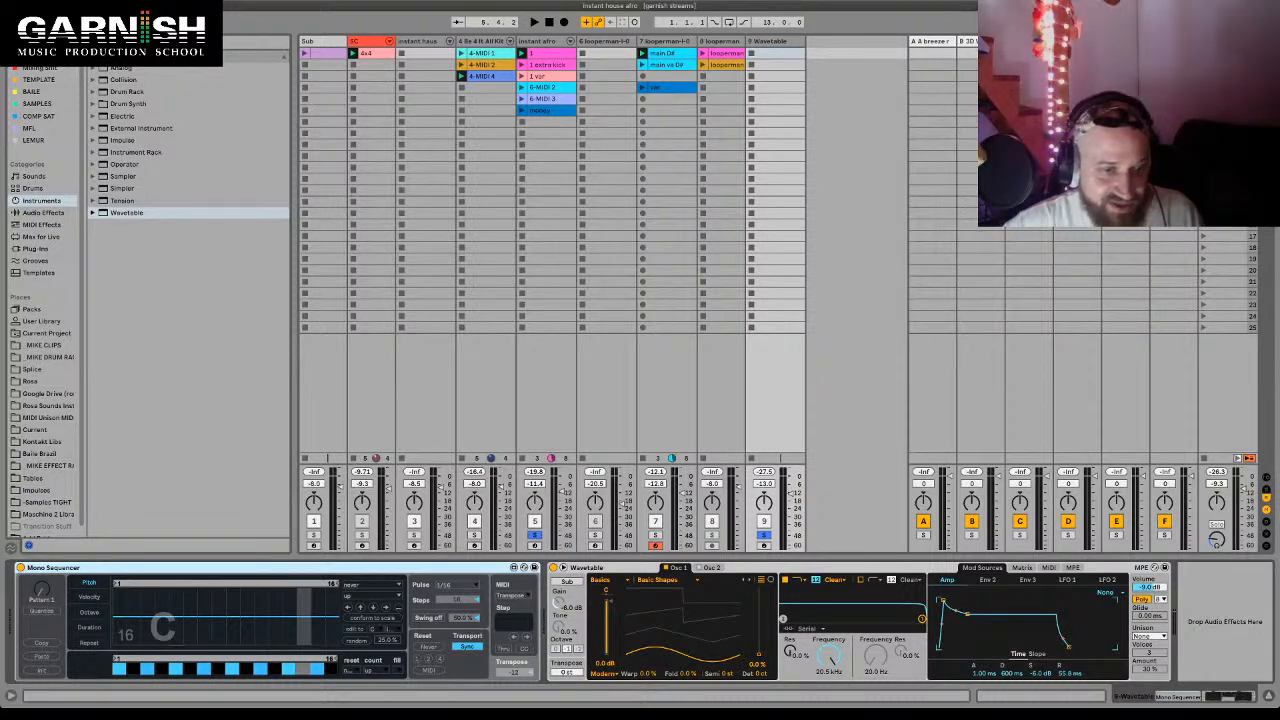
- Shorten the pitch lane's loop to 4 steps and the step row's loop to 8 steps, and play the result
{"action": "left_click_drag", "start_coordinate": [334, 583], "coordinate": [168, 583]}
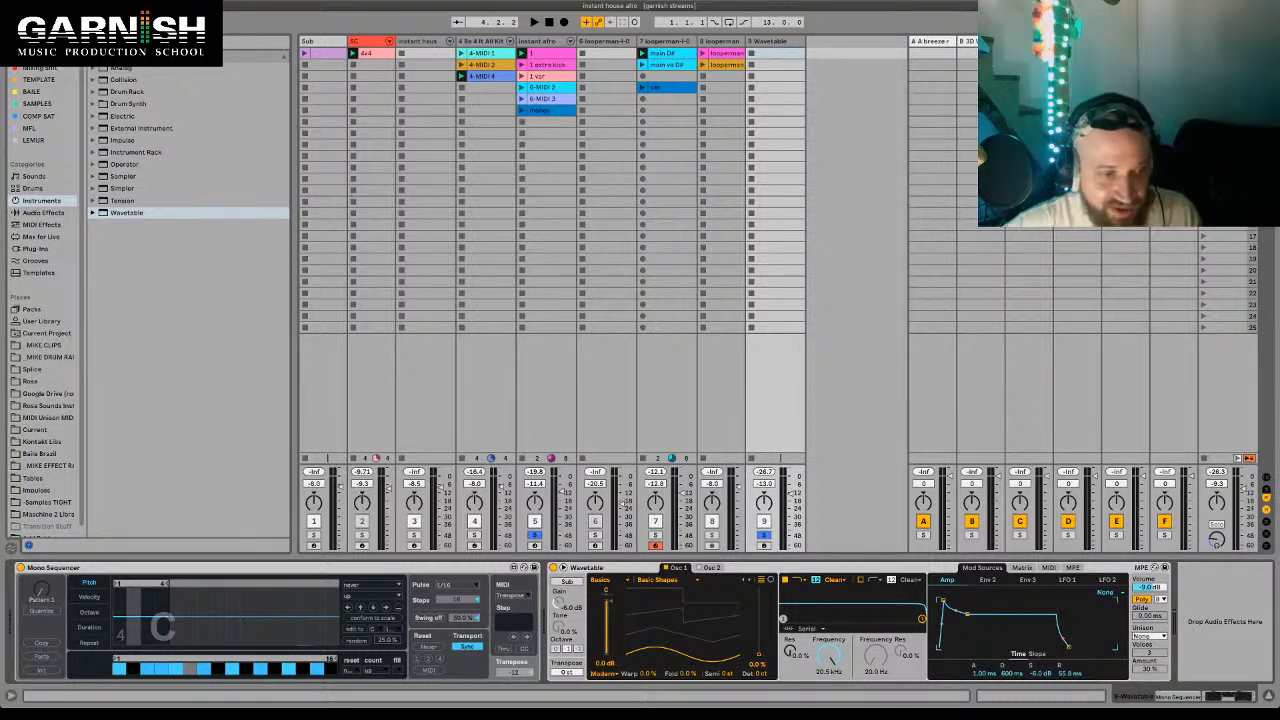
{"action": "left_click_drag", "start_coordinate": [334, 659], "coordinate": [220, 659]}
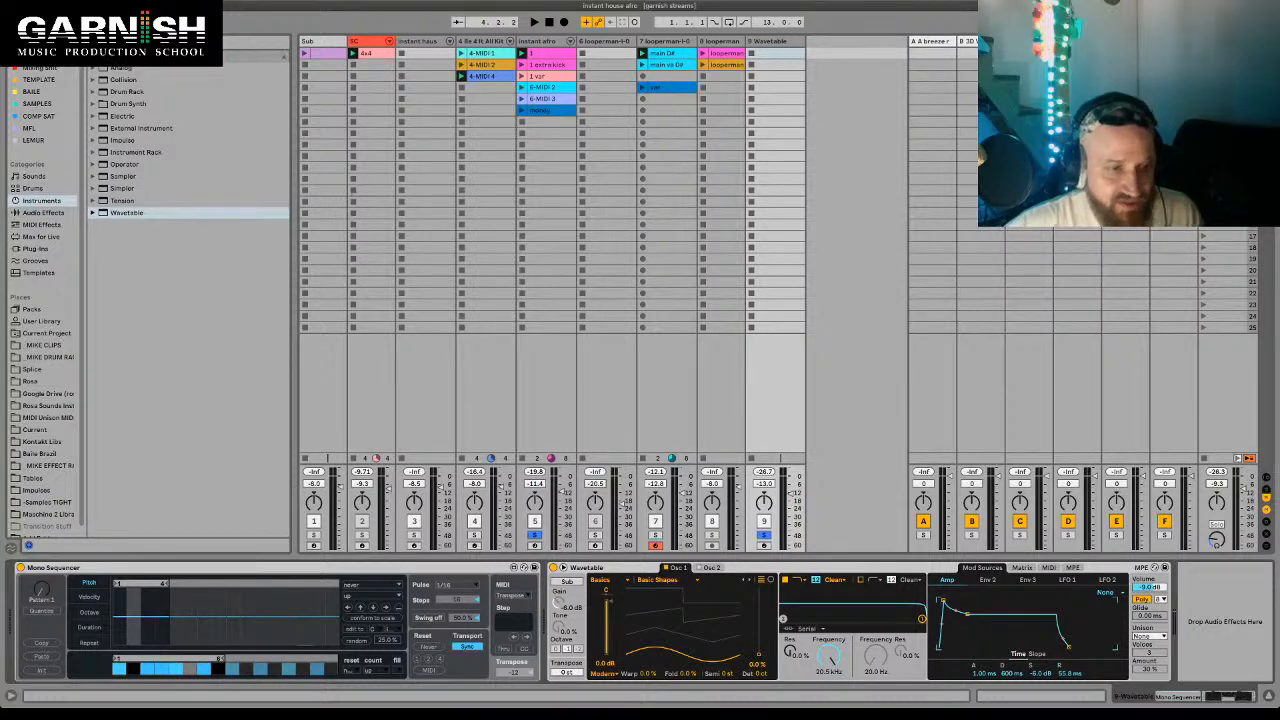
{"action": "key", "text": "space"}
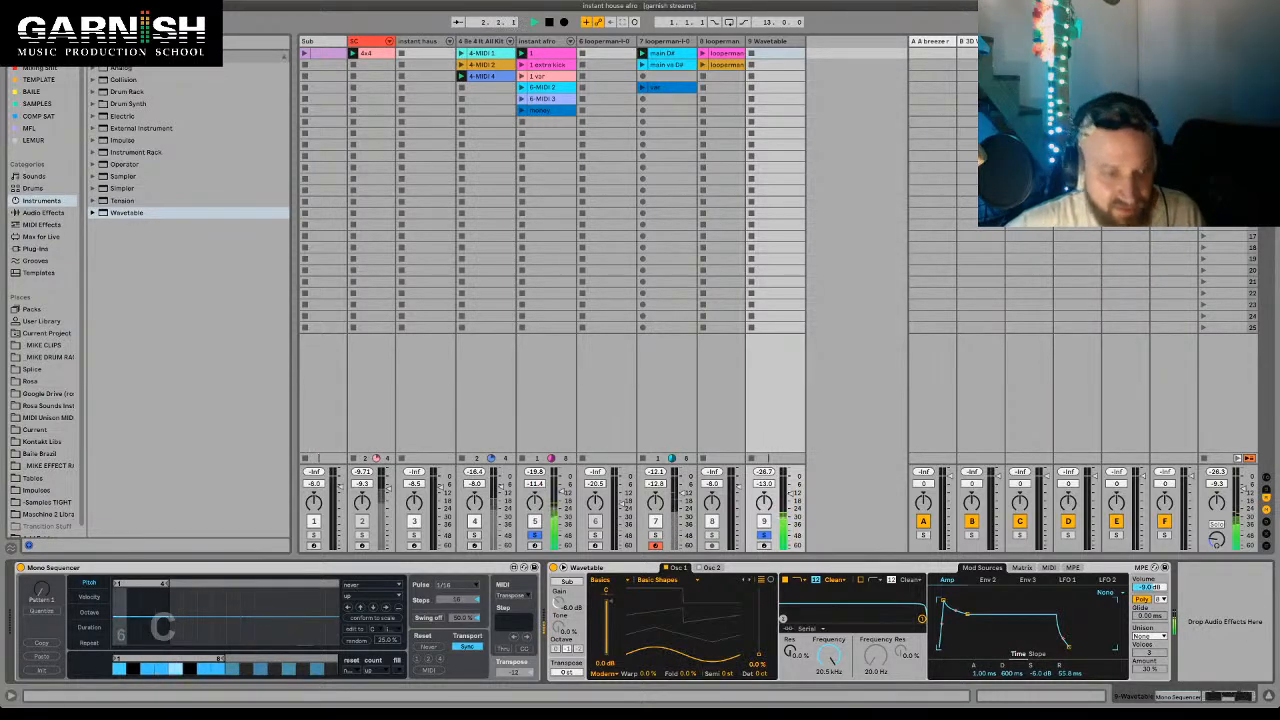
- Extend the step row's loop back to 16 steps and play the sequence with its varied pitches
{"action": "left_click_drag", "start_coordinate": [221, 659], "coordinate": [335, 659]}
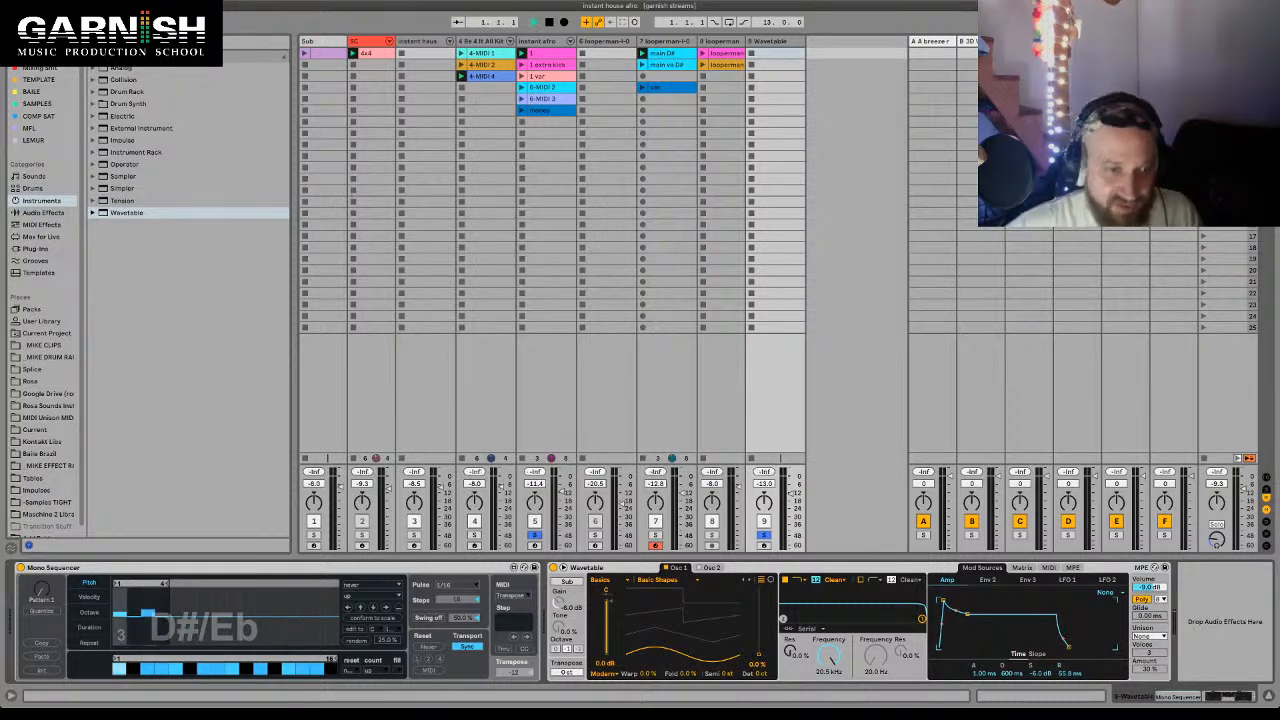
{"action": "key", "text": "space"}
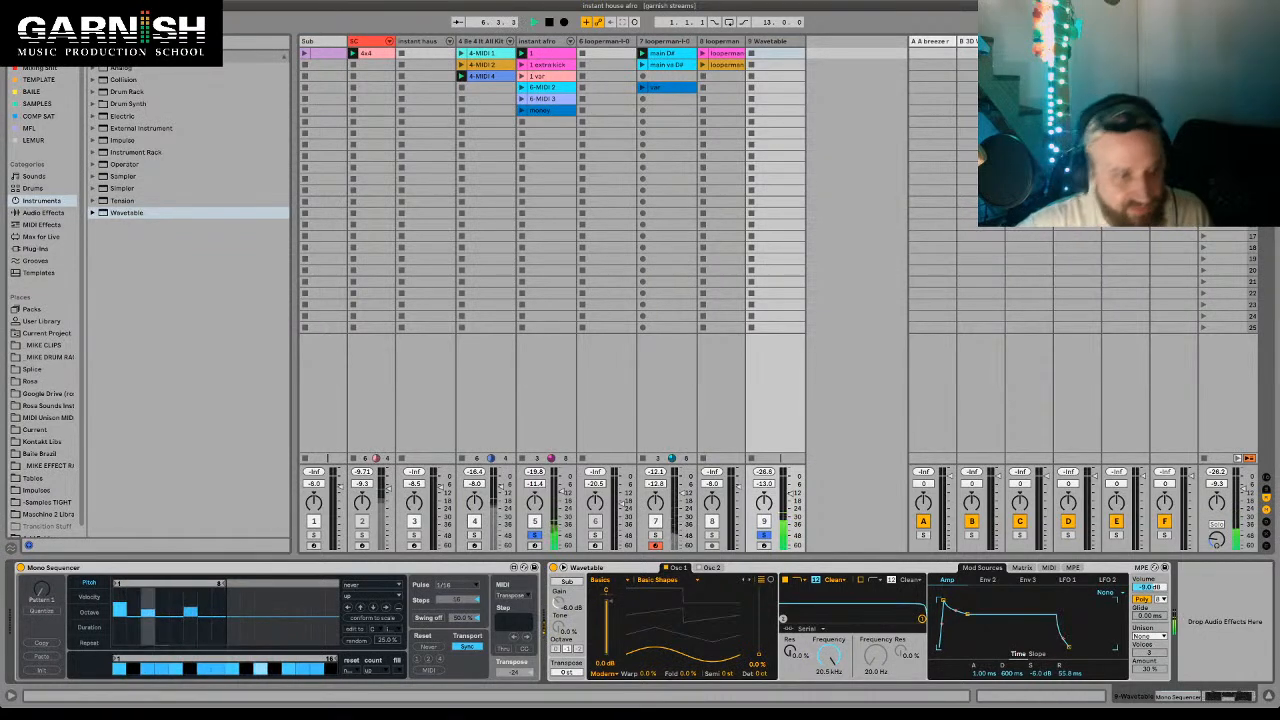
{"action": "key", "text": "space"}
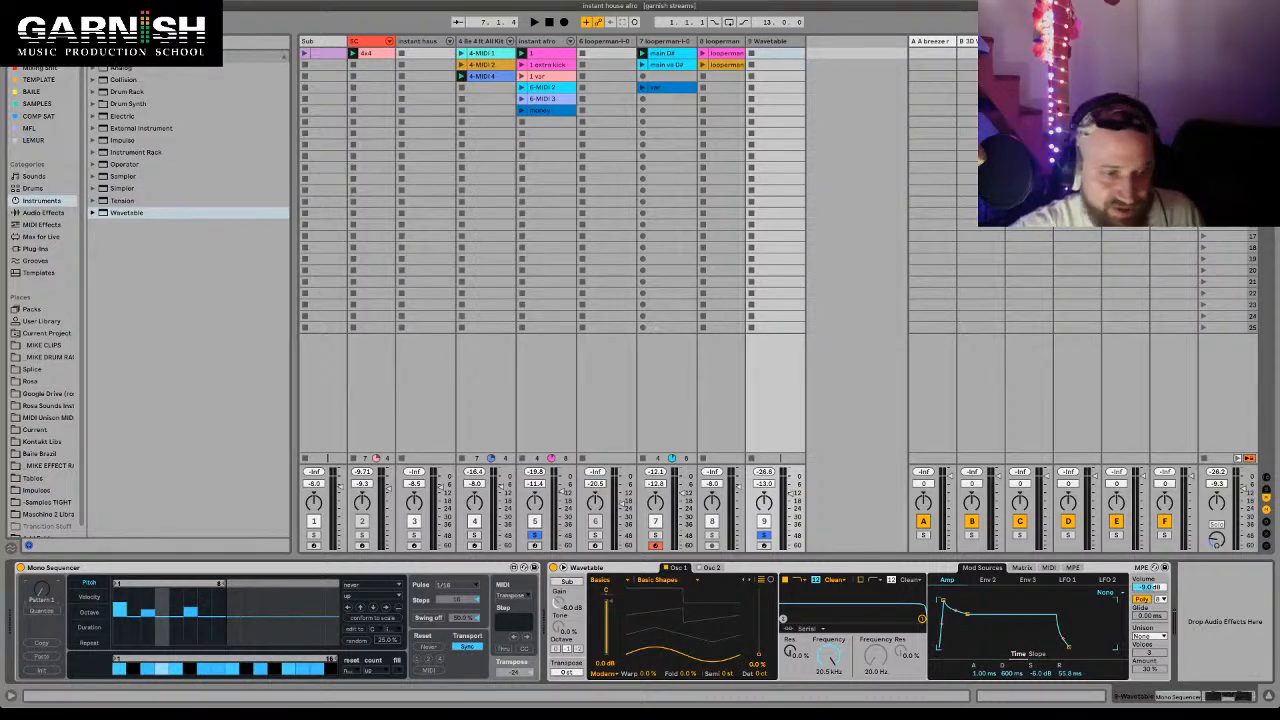
- Switch the Mono Sequencer to another pattern slot and play it with the drums
{"action": "left_click_drag", "start_coordinate": [41, 589], "coordinate": [41, 620]}
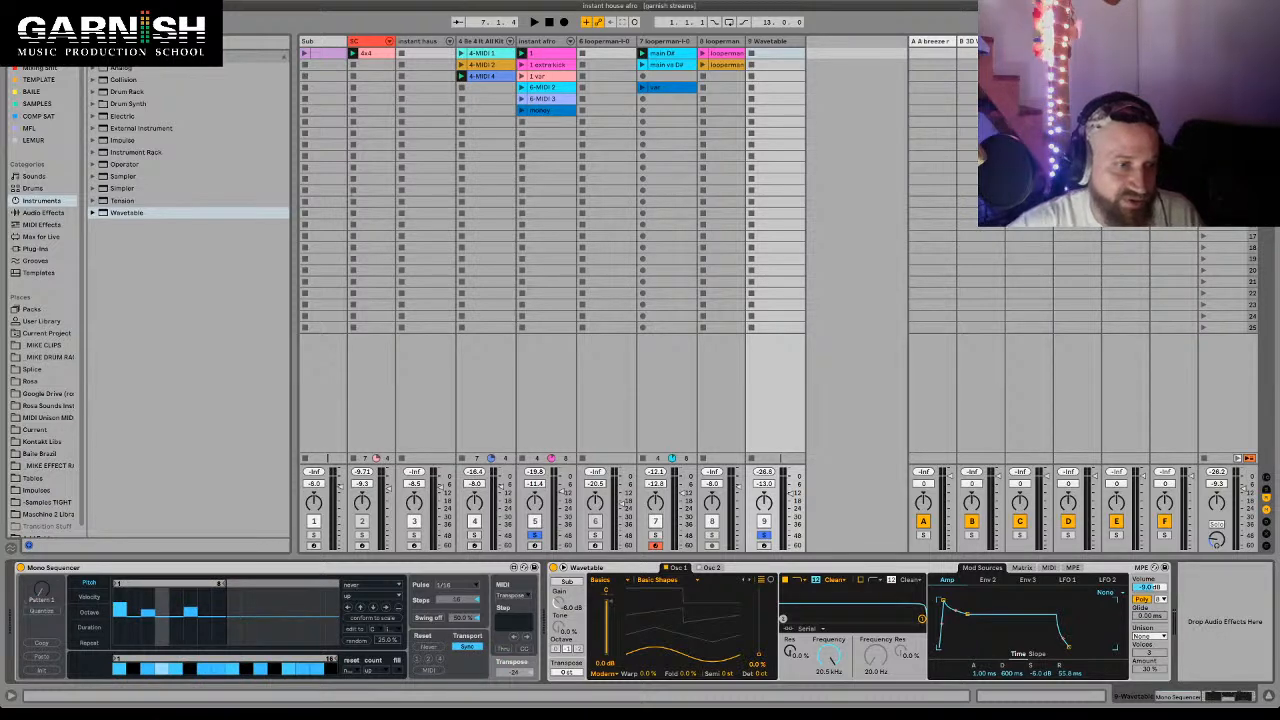
{"action": "left_click_drag", "start_coordinate": [41, 589], "coordinate": [41, 583]}
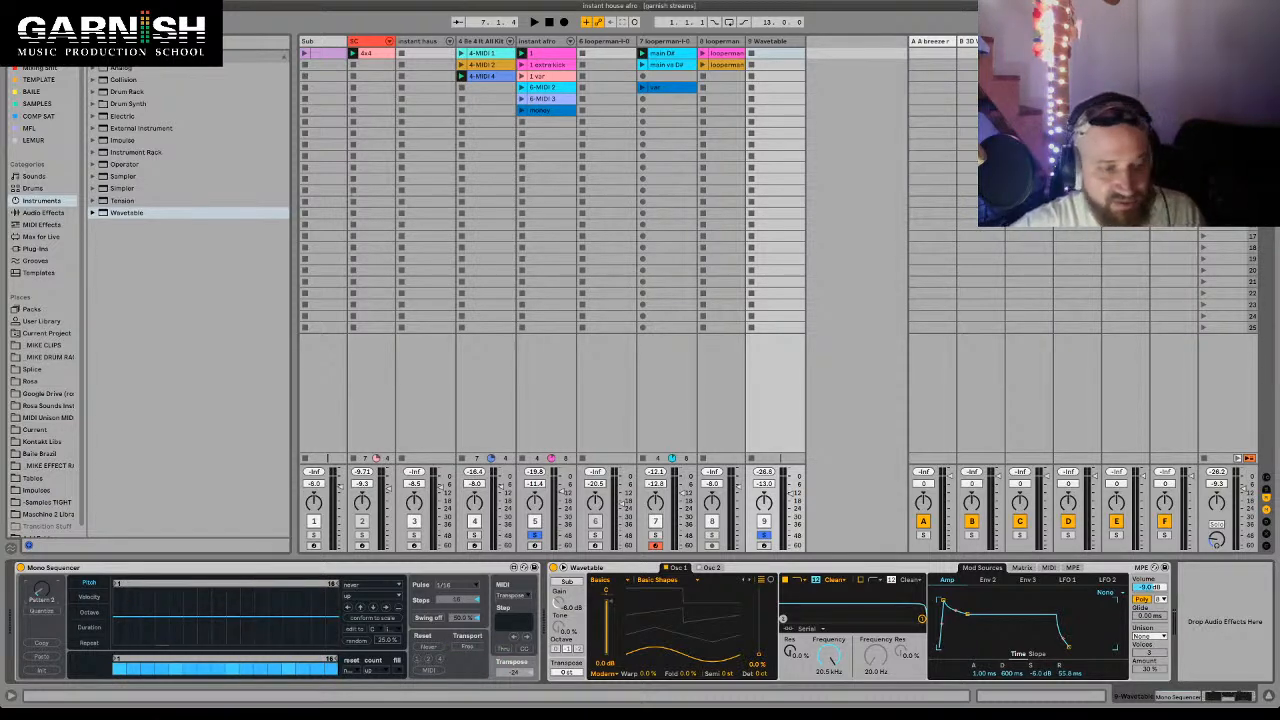
{"action": "key", "text": "space"}
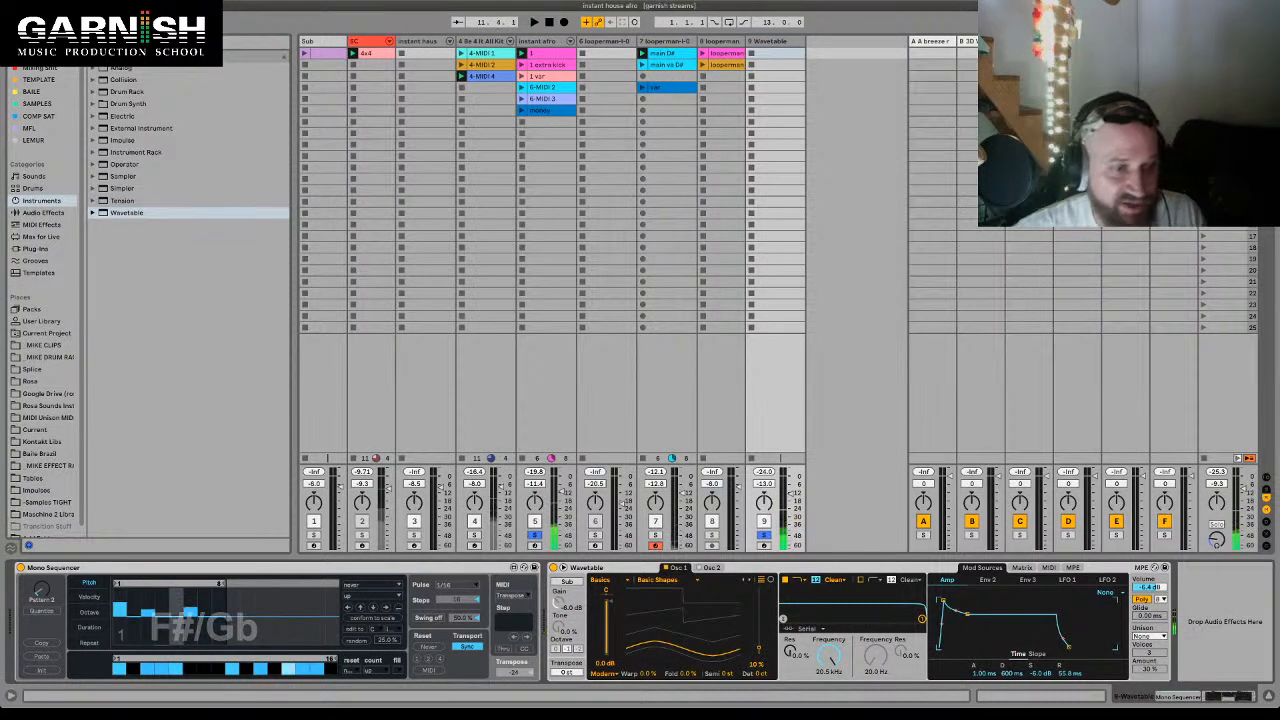
- Turn on Quantize under the Mono Sequencer's pattern selector and play the sequence with the drums
{"action": "key", "text": "space"}
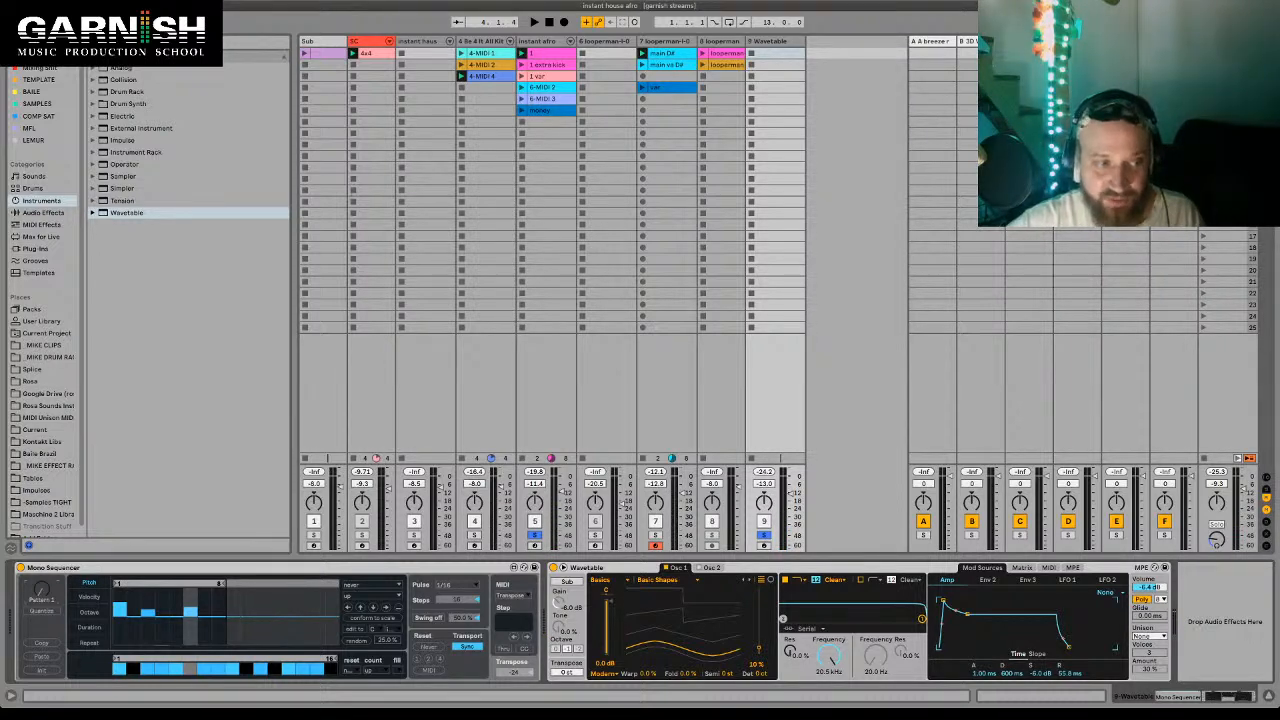
{"action": "left_click", "coordinate": [41, 611]}
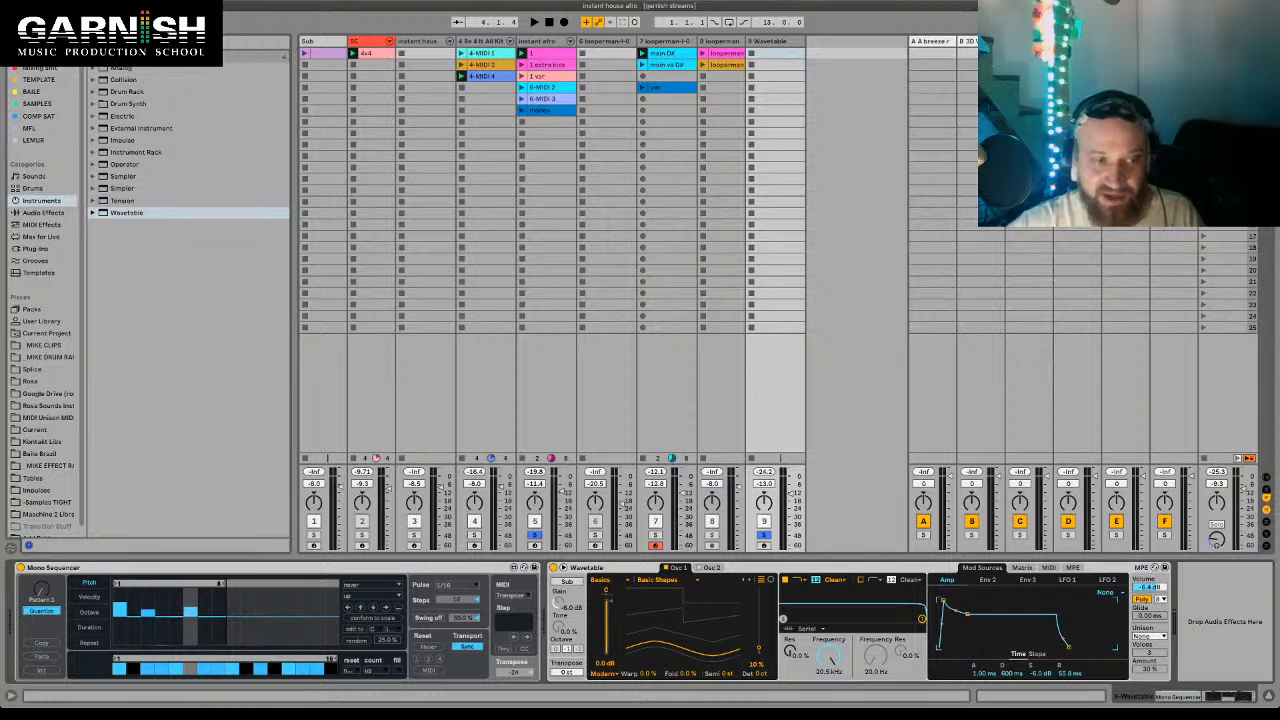
{"action": "key", "text": "space"}
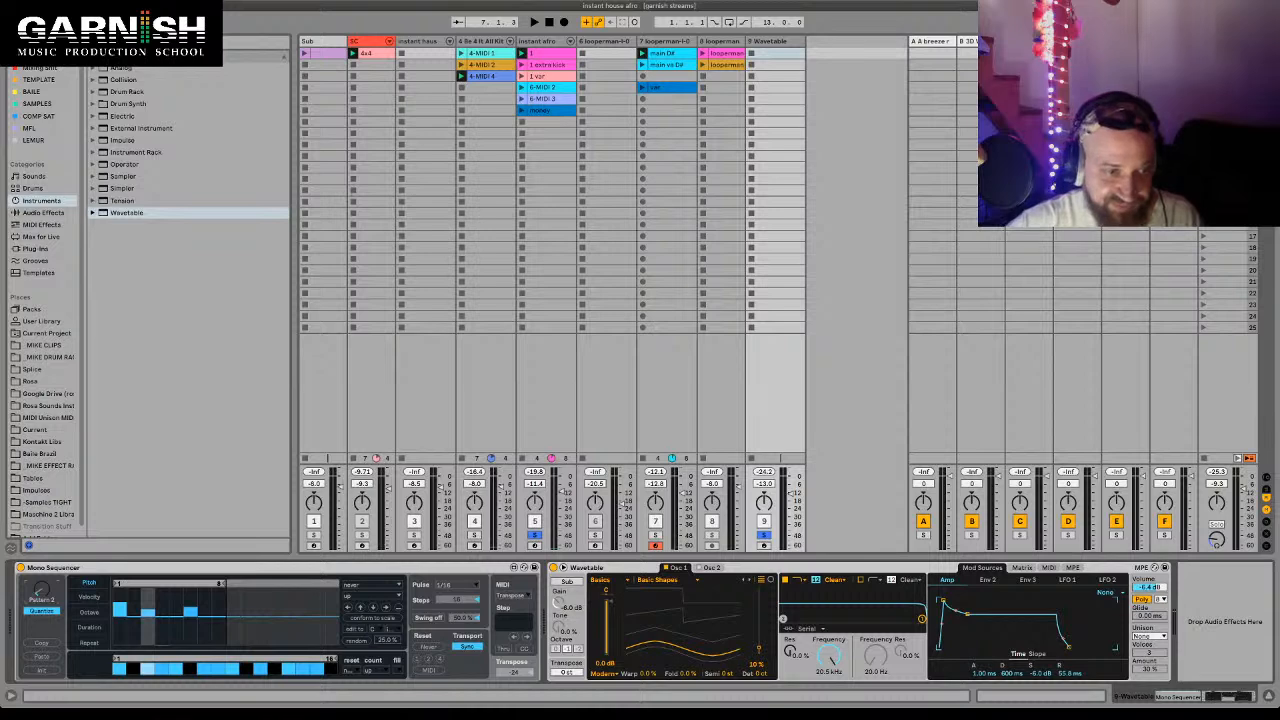
- Duplicate the Wavetable track and replace the instrument on the original track 9 with Simpler
{"action": "left_click", "coordinate": [180, 568]}
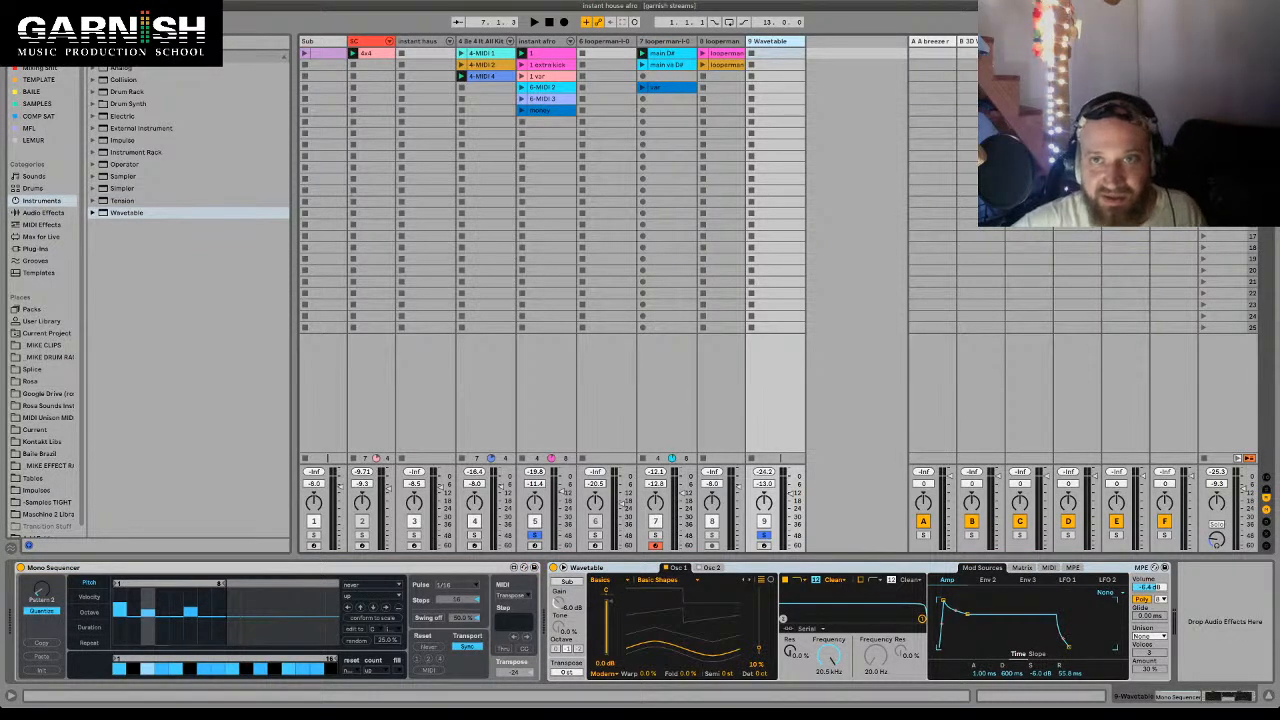
{"action": "key", "text": "ctrl+d"}
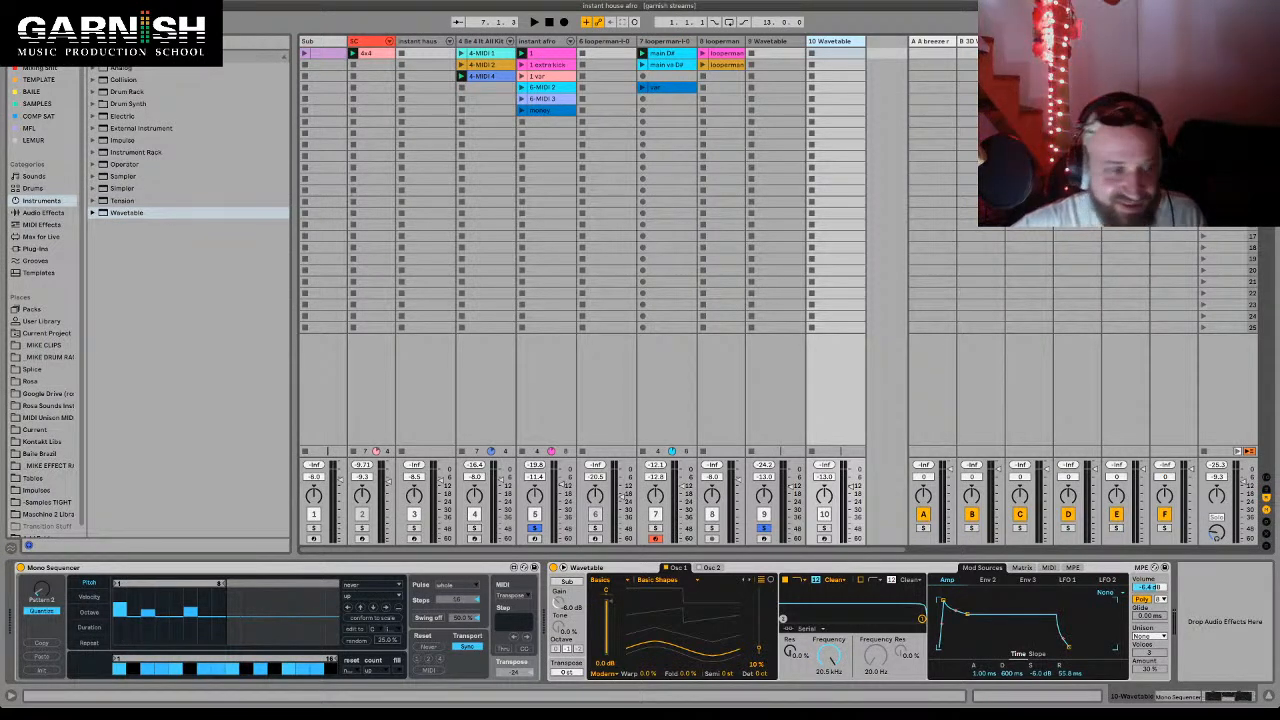
{"action": "left_click", "coordinate": [770, 41]}
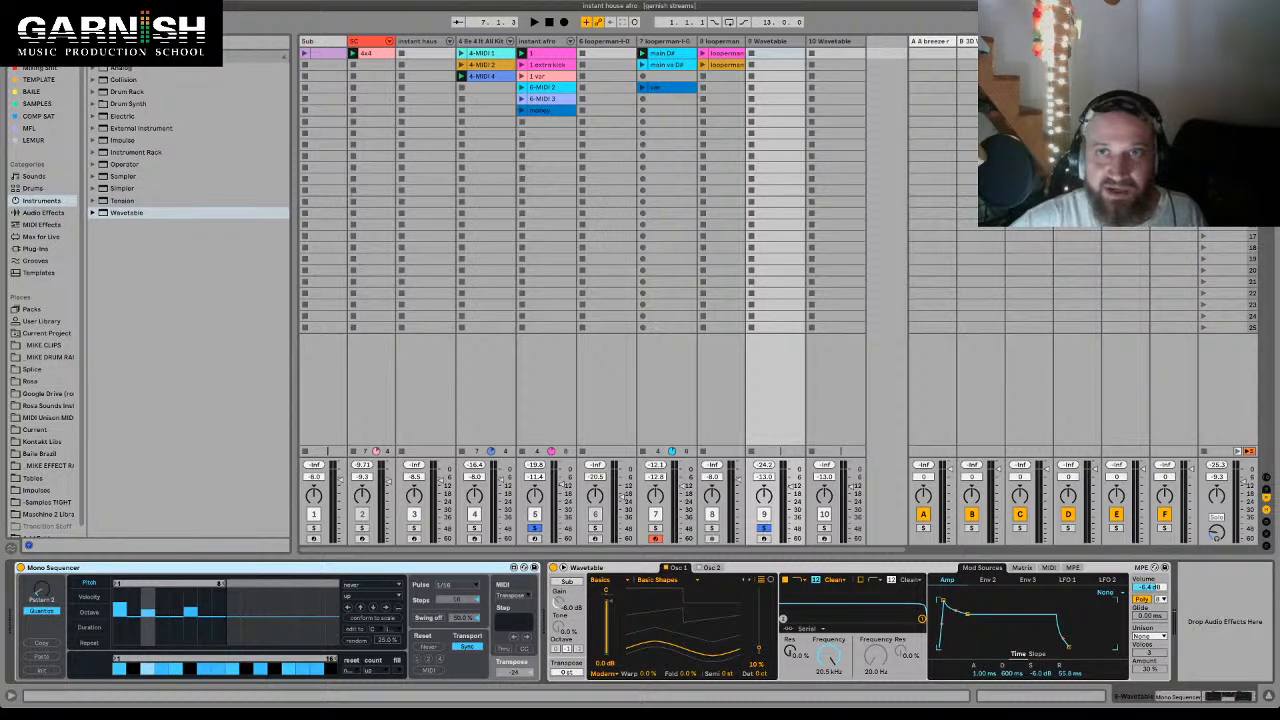
{"action": "left_click_drag", "start_coordinate": [122, 188], "coordinate": [836, 240]}
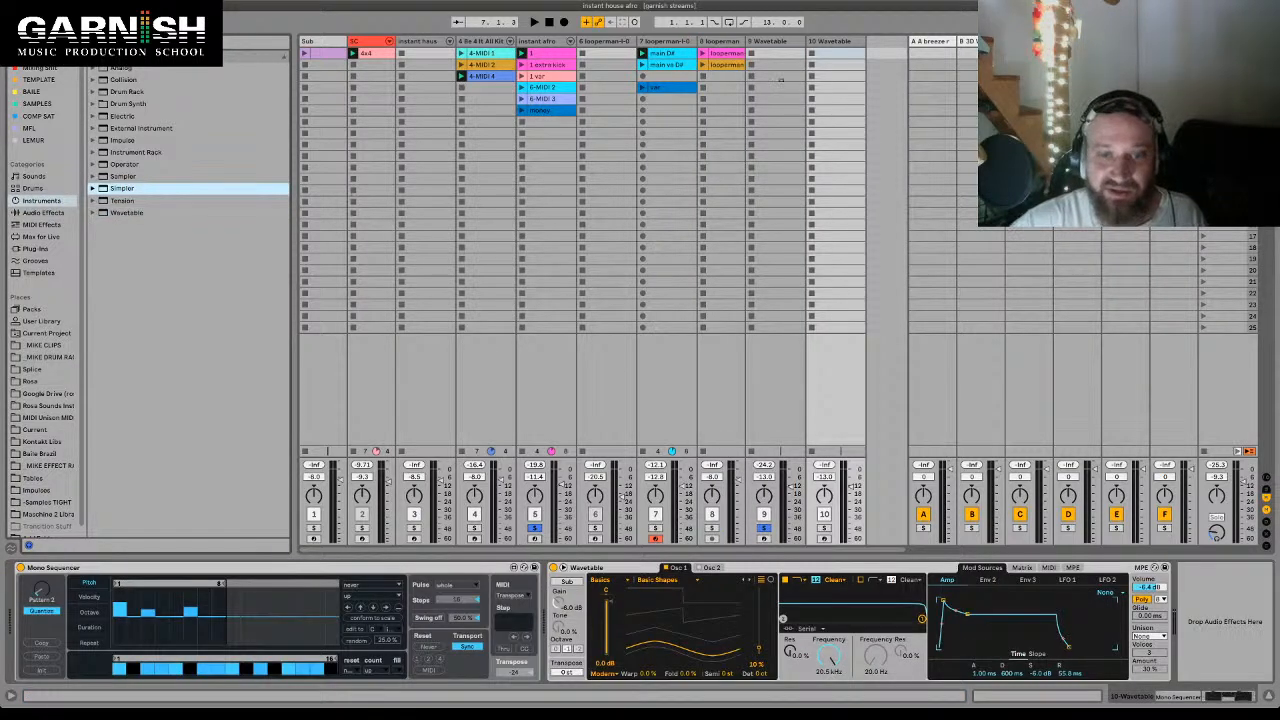
{"action": "left_click", "coordinate": [775, 53]}
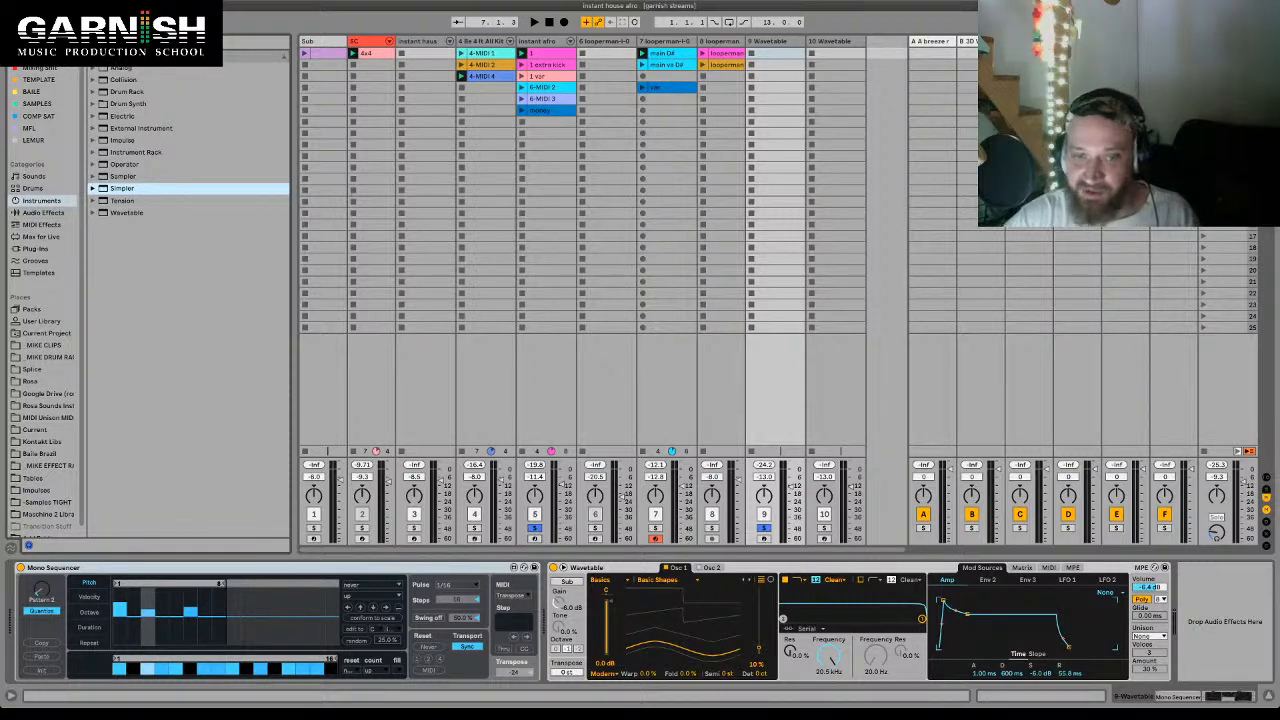
{"action": "key", "text": "super+z"}
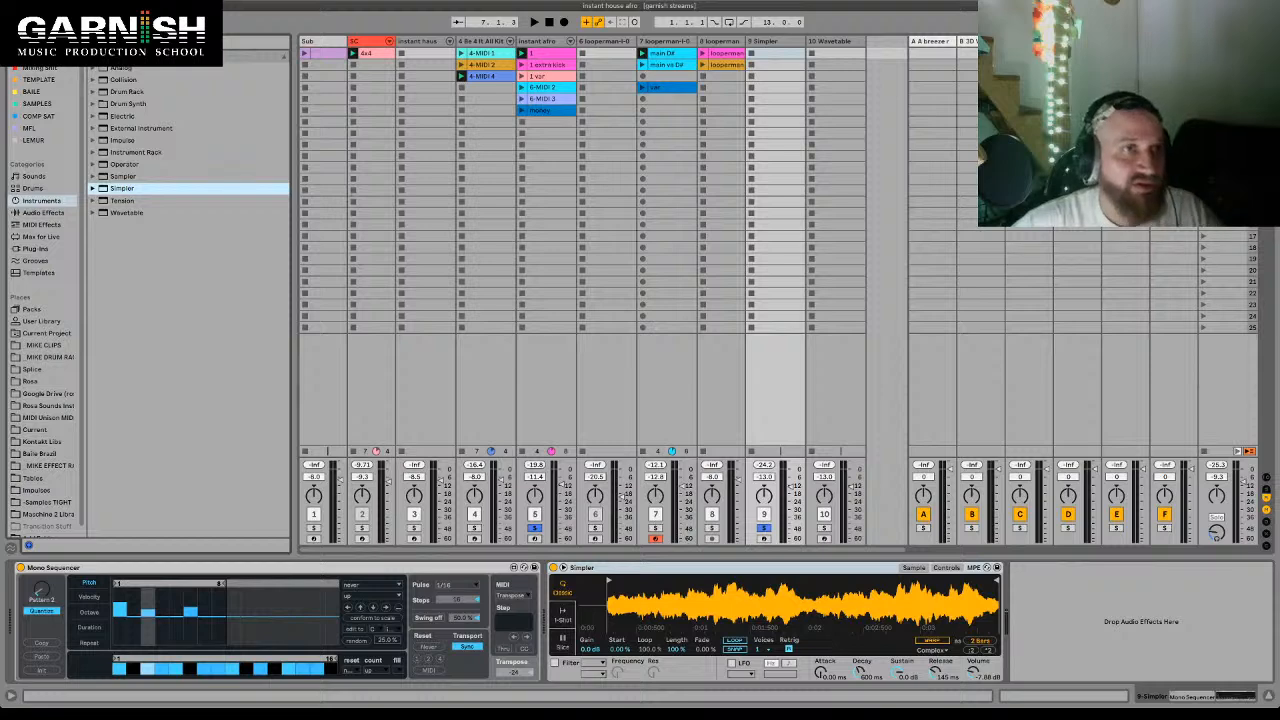
- Audition samples in the 808s folder of the Splice library and load 808 Zay.wav into Simpler
{"action": "left_click", "coordinate": [33, 370]}
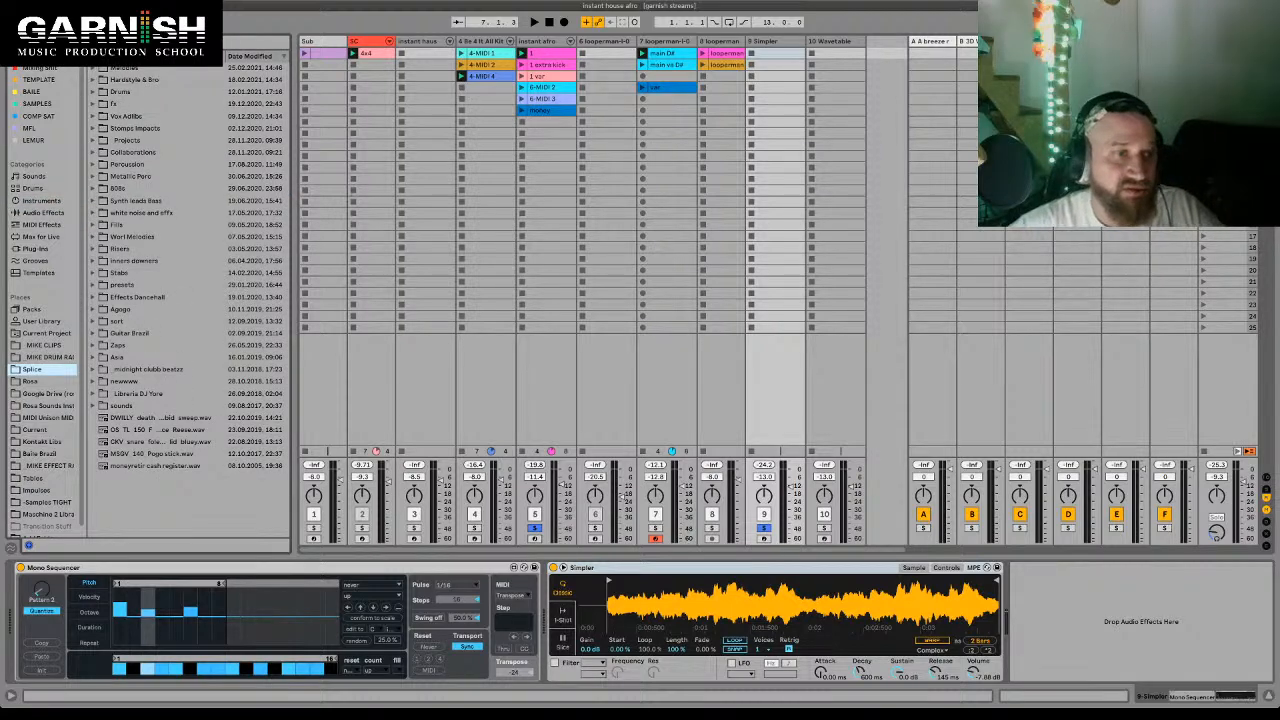
{"action": "left_click", "coordinate": [93, 188]}
{"action": "key", "text": "Down"}
{"action": "key", "text": "Down"}
{"action": "key", "text": "Down"}
{"action": "key", "text": "Down"}
{"action": "key", "text": "Down"}
{"action": "key", "text": "Down"}
{"action": "key", "text": "Down"}
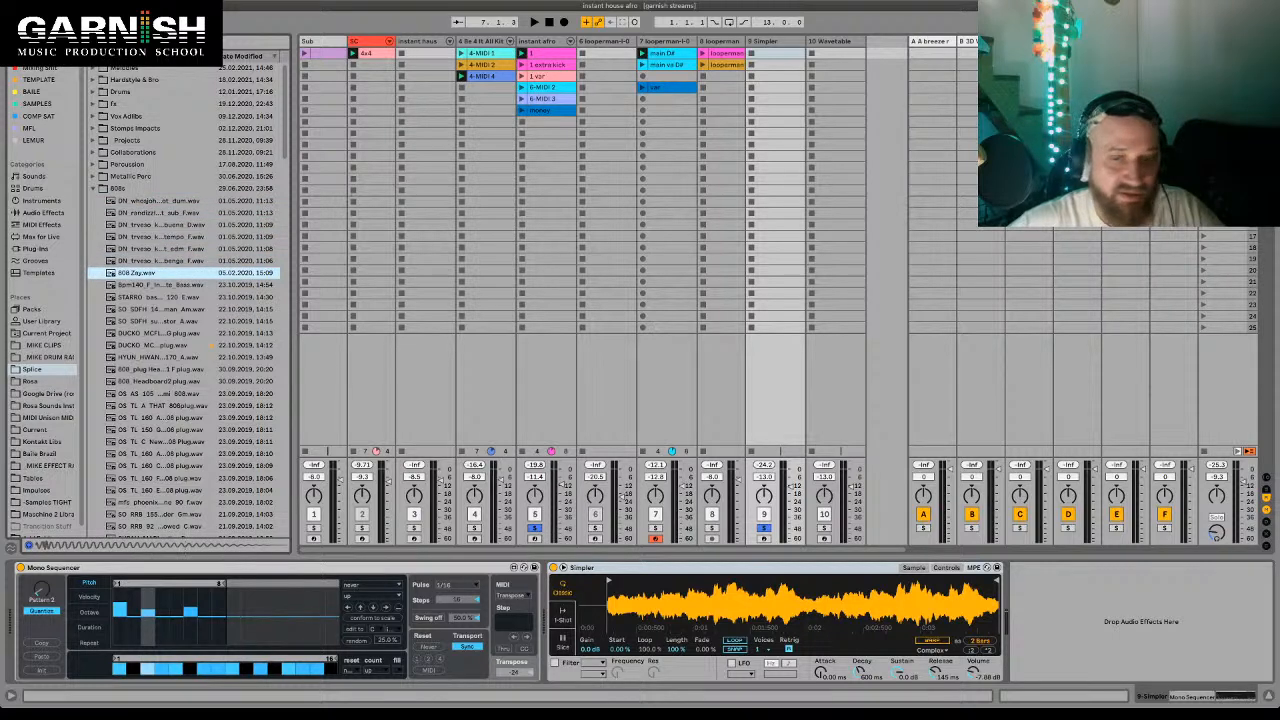
{"action": "left_click_drag", "start_coordinate": [137, 273], "coordinate": [780, 604]}
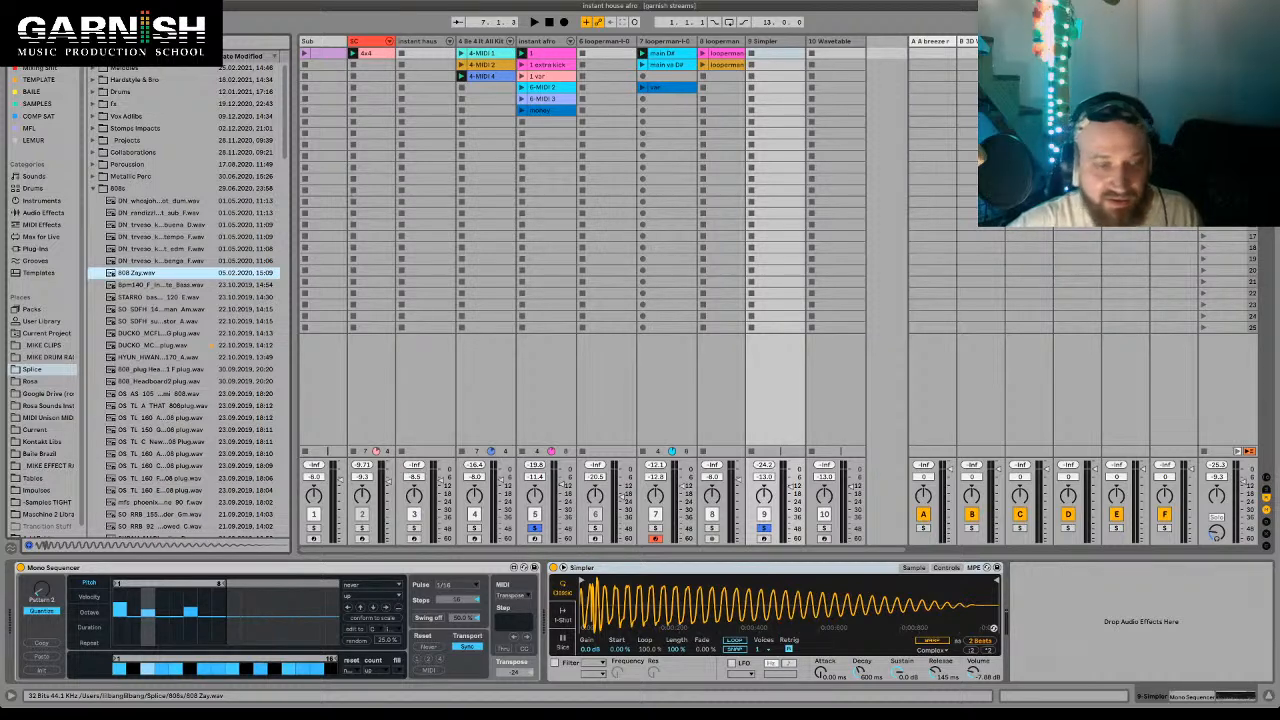
- Set the Mono Sequencer's transpose to 0 and play the 808 sample with the drums
{"action": "key", "text": "space"}
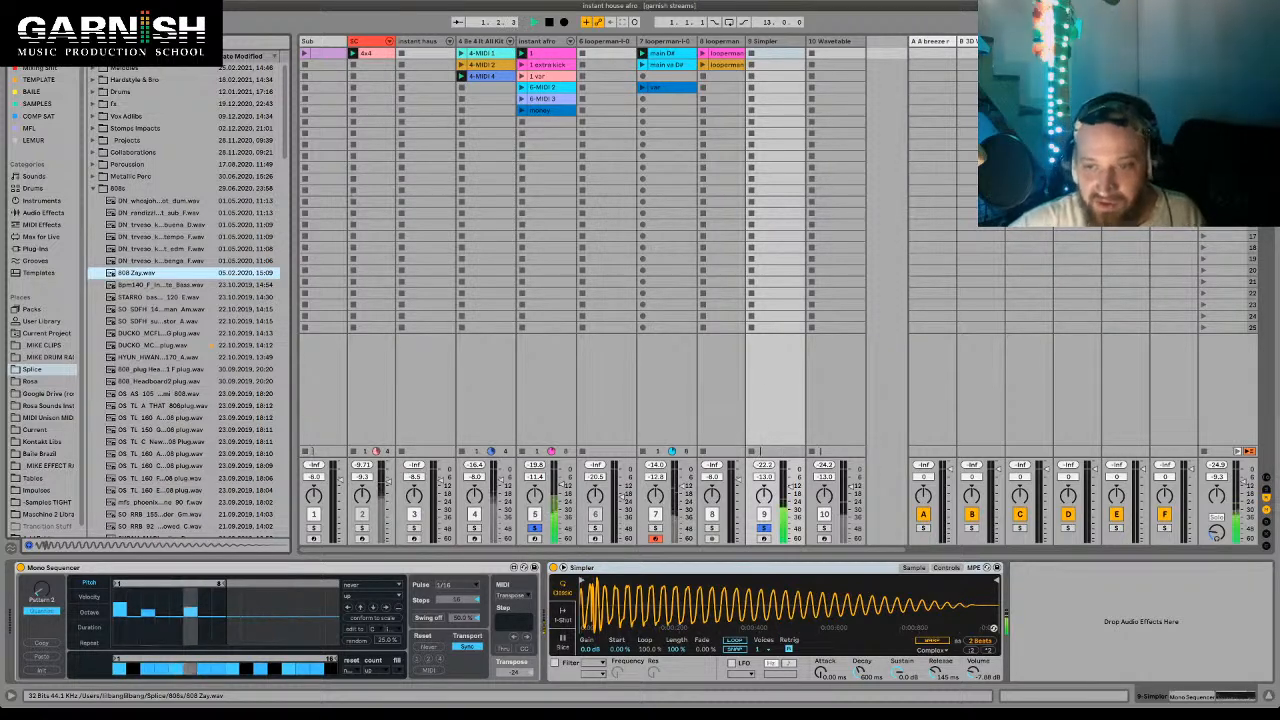
{"action": "key", "text": "space"}
{"action": "left_click", "coordinate": [946, 568]}
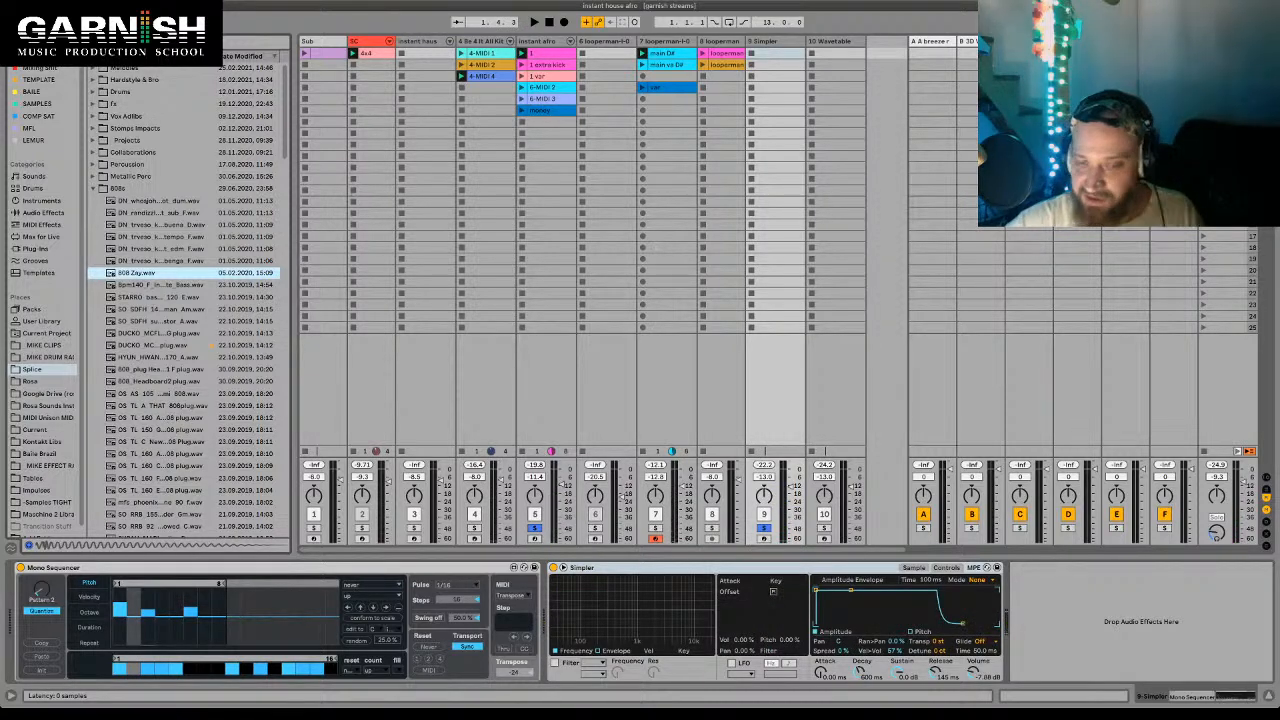
{"action": "left_click", "coordinate": [914, 568]}
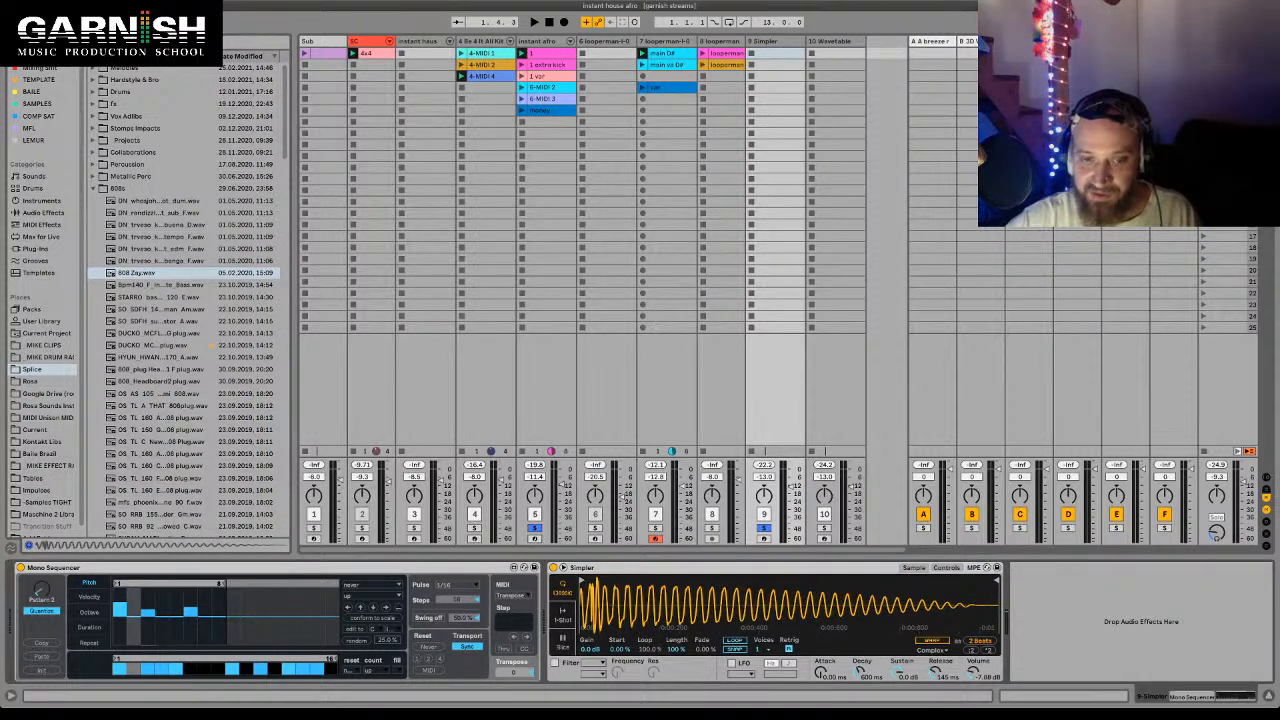
{"action": "key", "text": "space"}
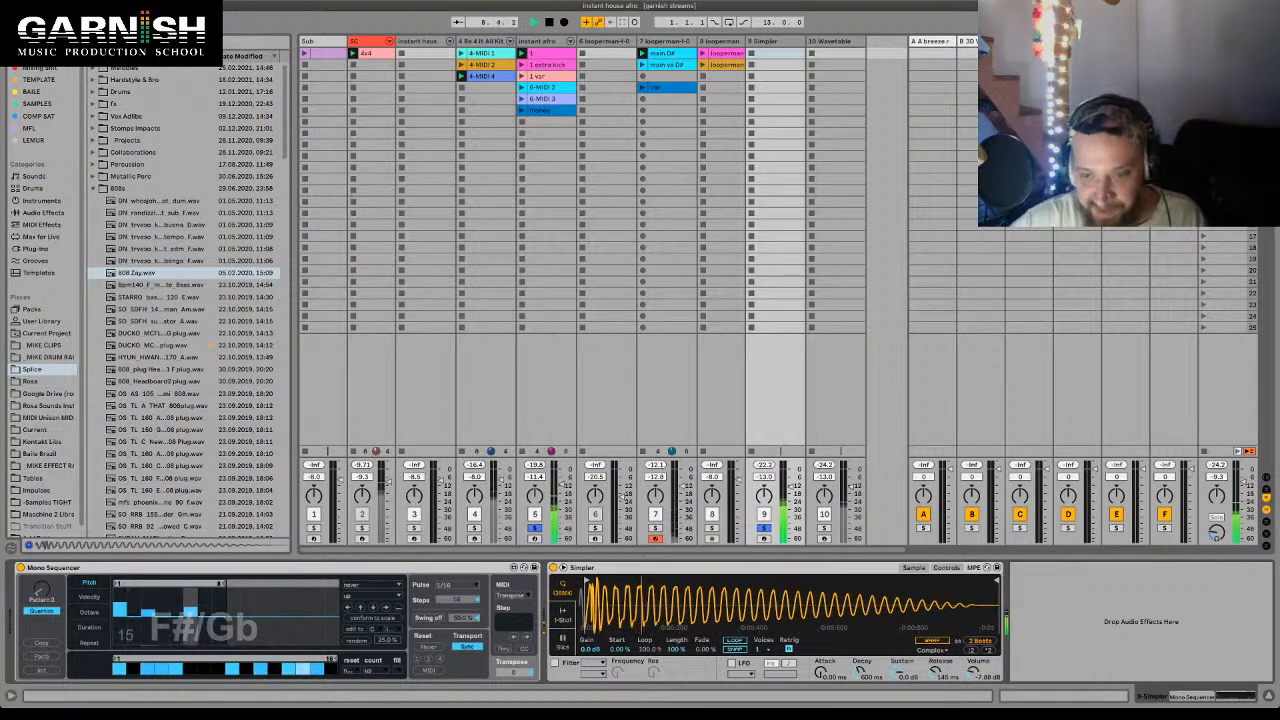
- Set Simpler's attack to 1.25 ms and release to 3.33 s, and thin out the sequencer's active steps while playing
{"action": "key", "text": "space"}
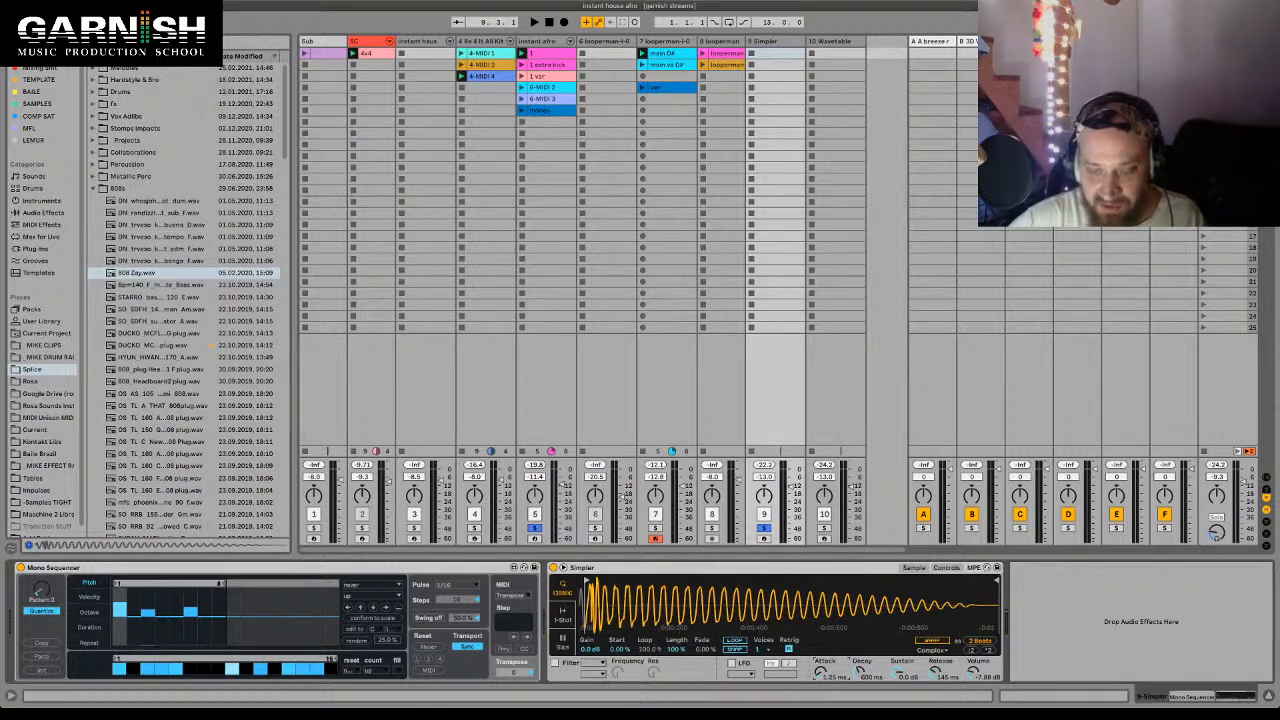
{"action": "key", "text": "space"}
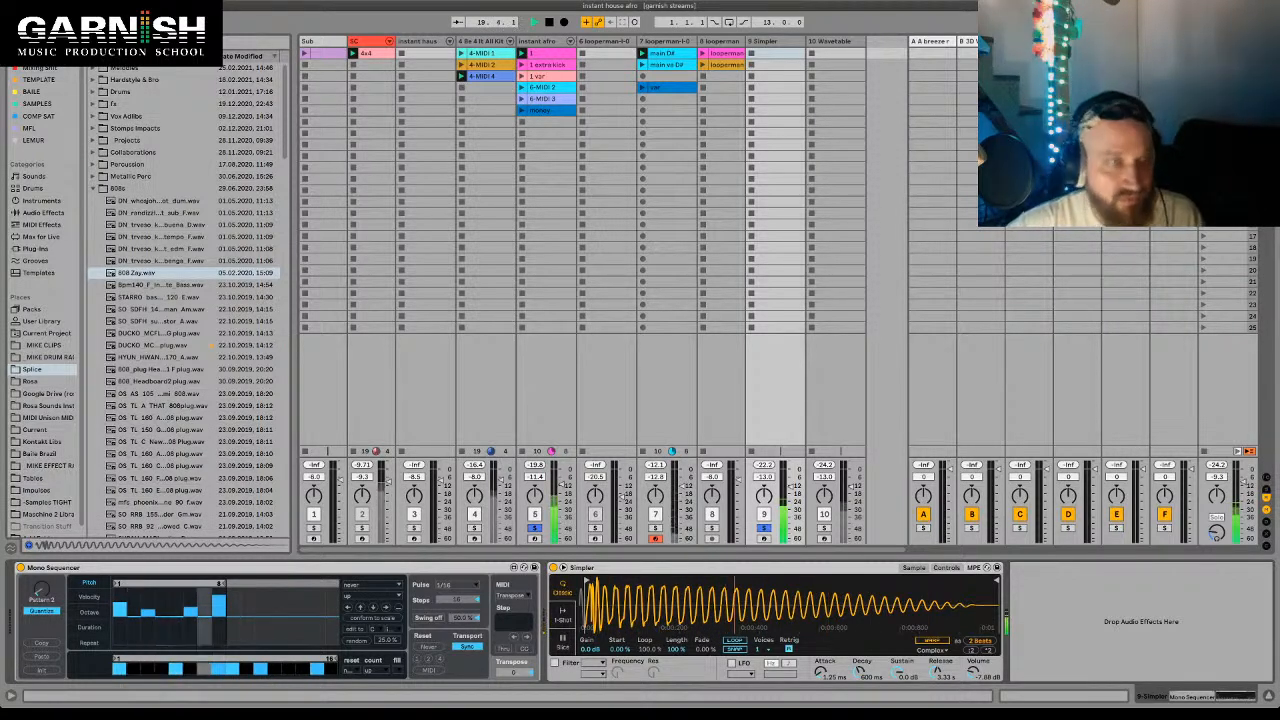
{"action": "key", "text": "space"}
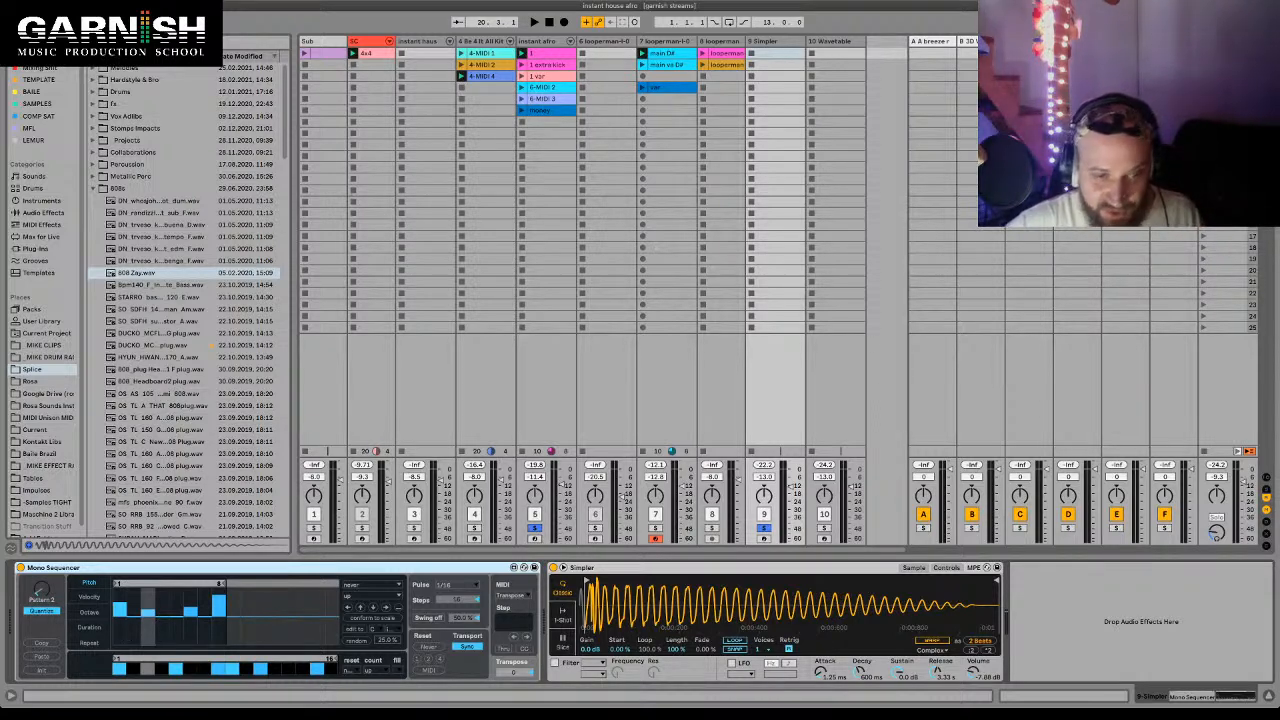
- Set Simpler's velocity-to-volume amount to 64%
{"action": "left_click", "coordinate": [428, 617]}
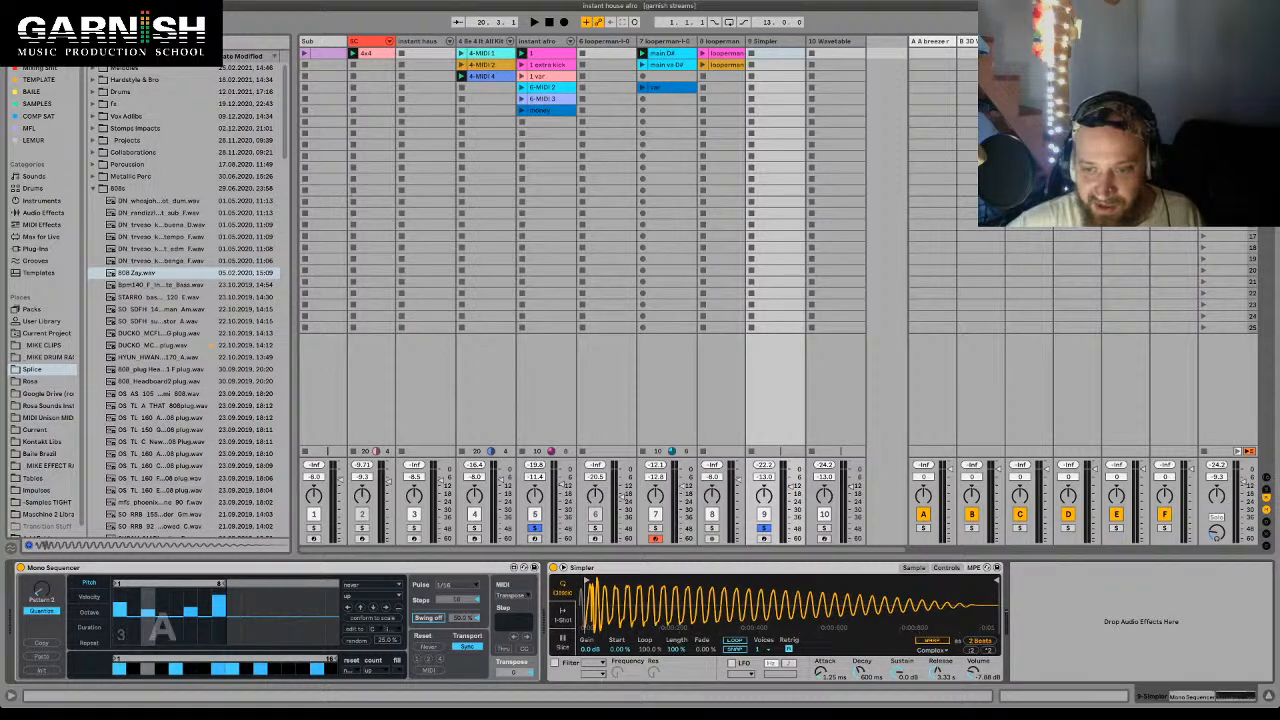
{"action": "left_click", "coordinate": [946, 568]}
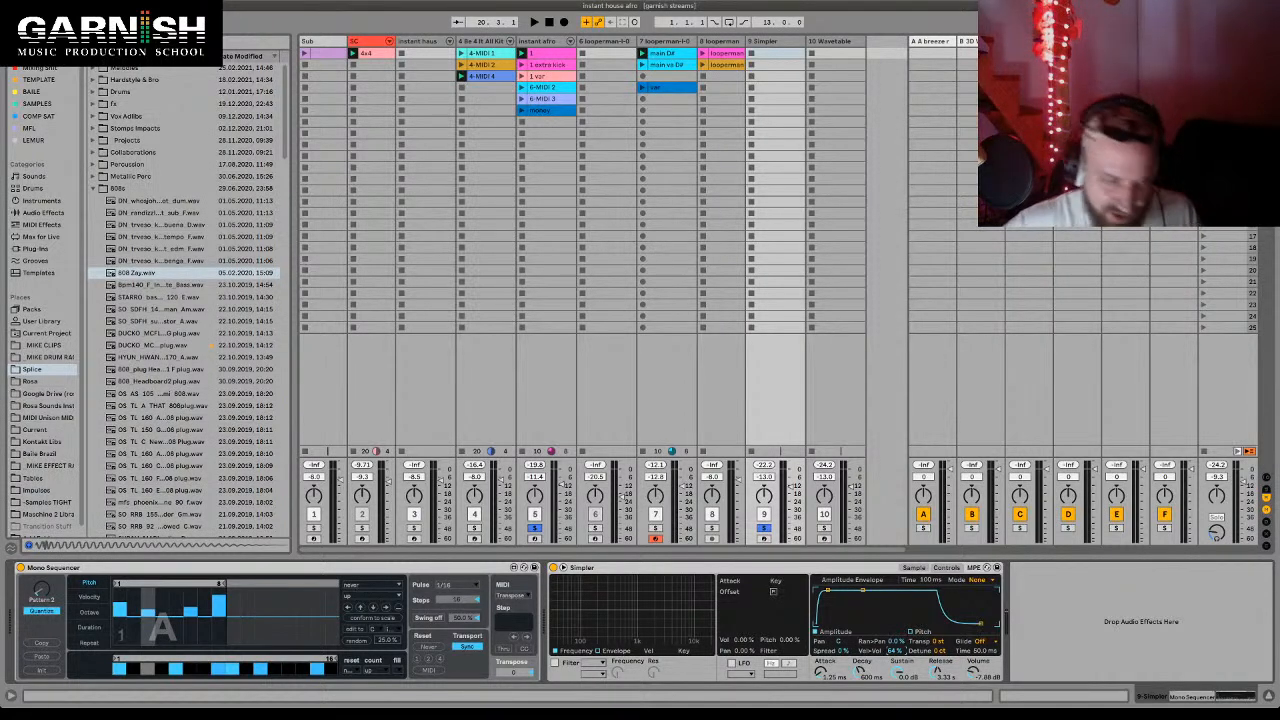
- Lower the second step's velocity, play it in a 2-step velocity loop, and extend the velocity lane back to 16 steps
{"action": "left_click", "coordinate": [89, 597]}
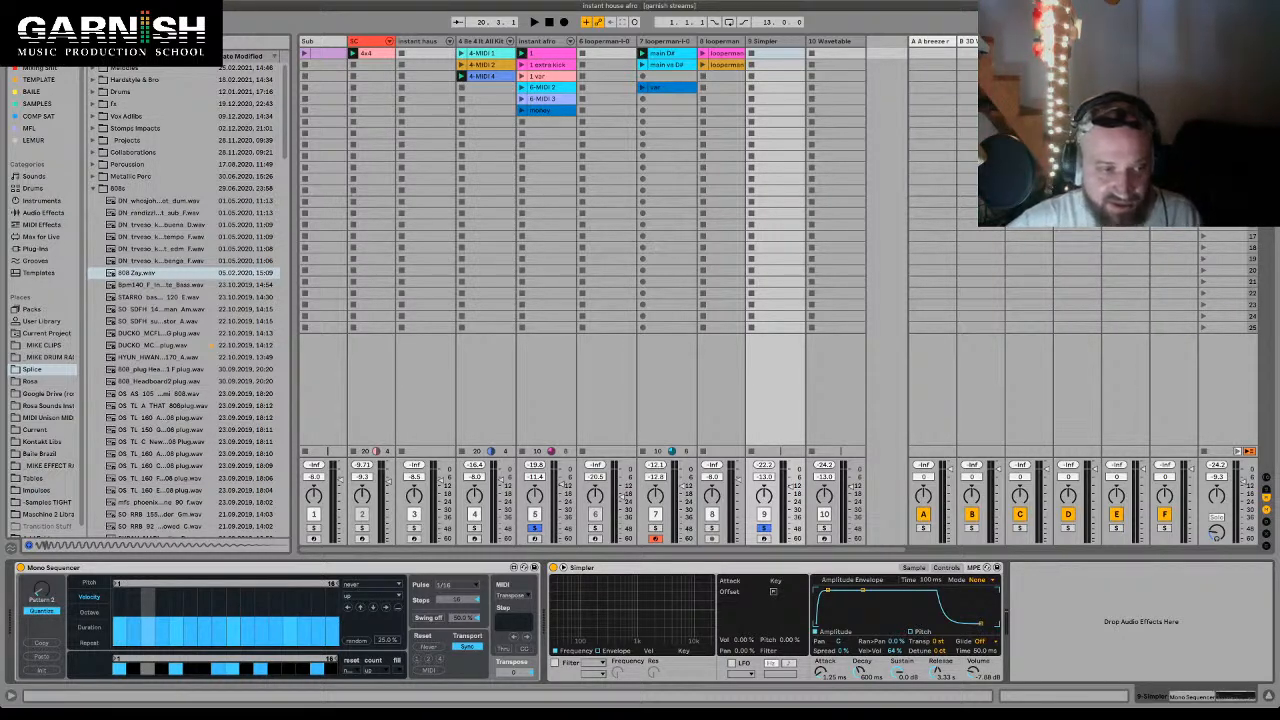
{"action": "mouse_move", "coordinate": [120, 616]}
{"action": "left_mouse_down"}
{"action": "mouse_move", "coordinate": [120, 597]}
{"action": "mouse_move", "coordinate": [120, 617]}
{"action": "mouse_move", "coordinate": [134, 605]}
{"action": "left_mouse_up"}
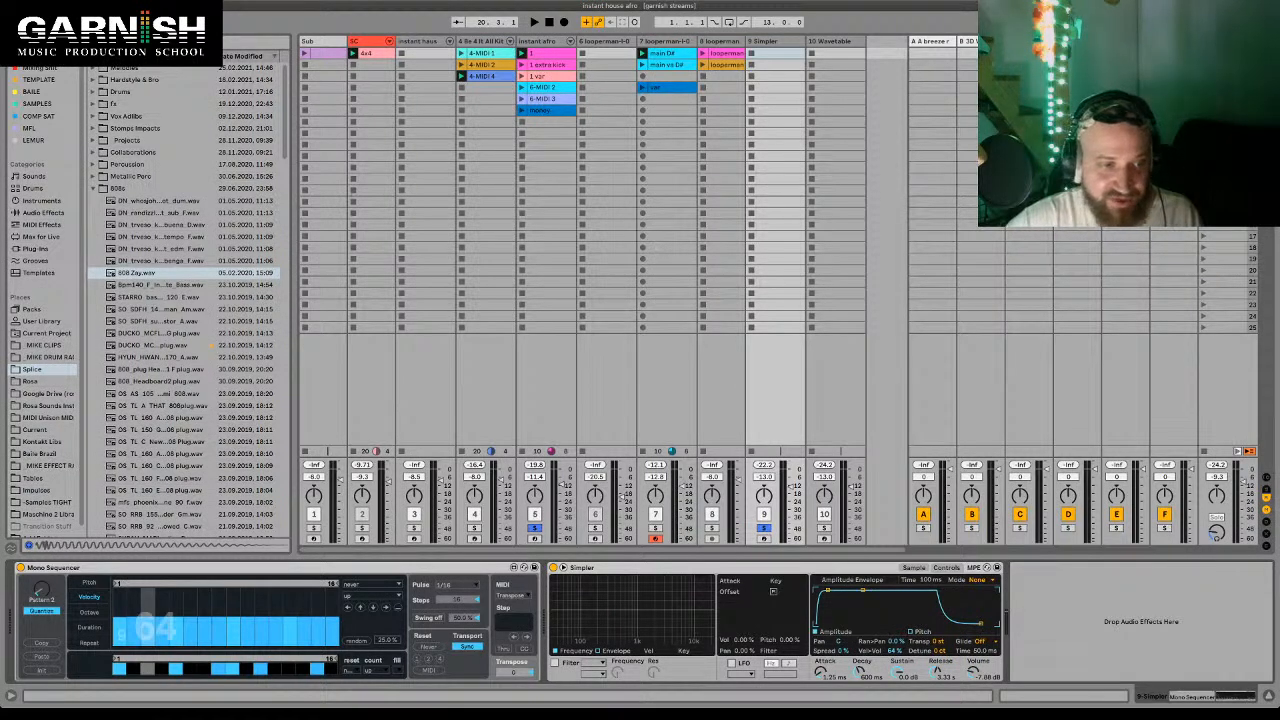
{"action": "left_click_drag", "start_coordinate": [150, 583], "coordinate": [137, 583]}
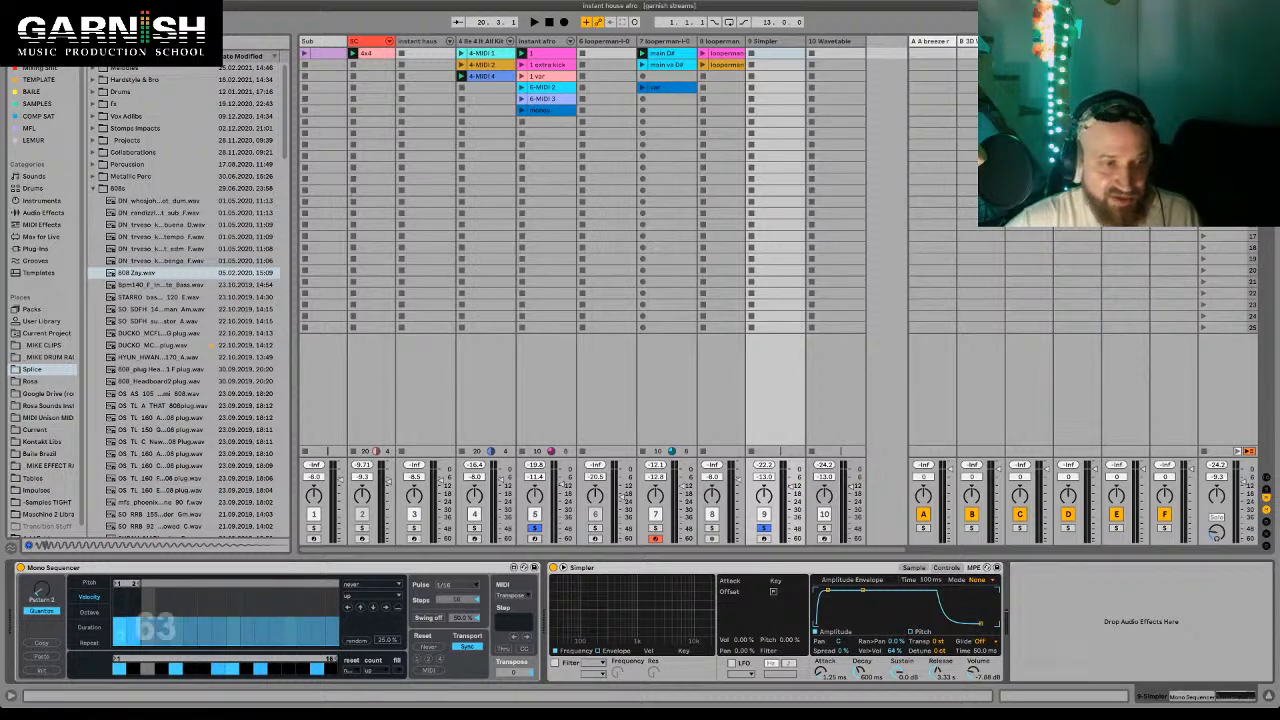
{"action": "left_click_drag", "start_coordinate": [134, 617], "coordinate": [134, 628]}
{"action": "key", "text": "space"}
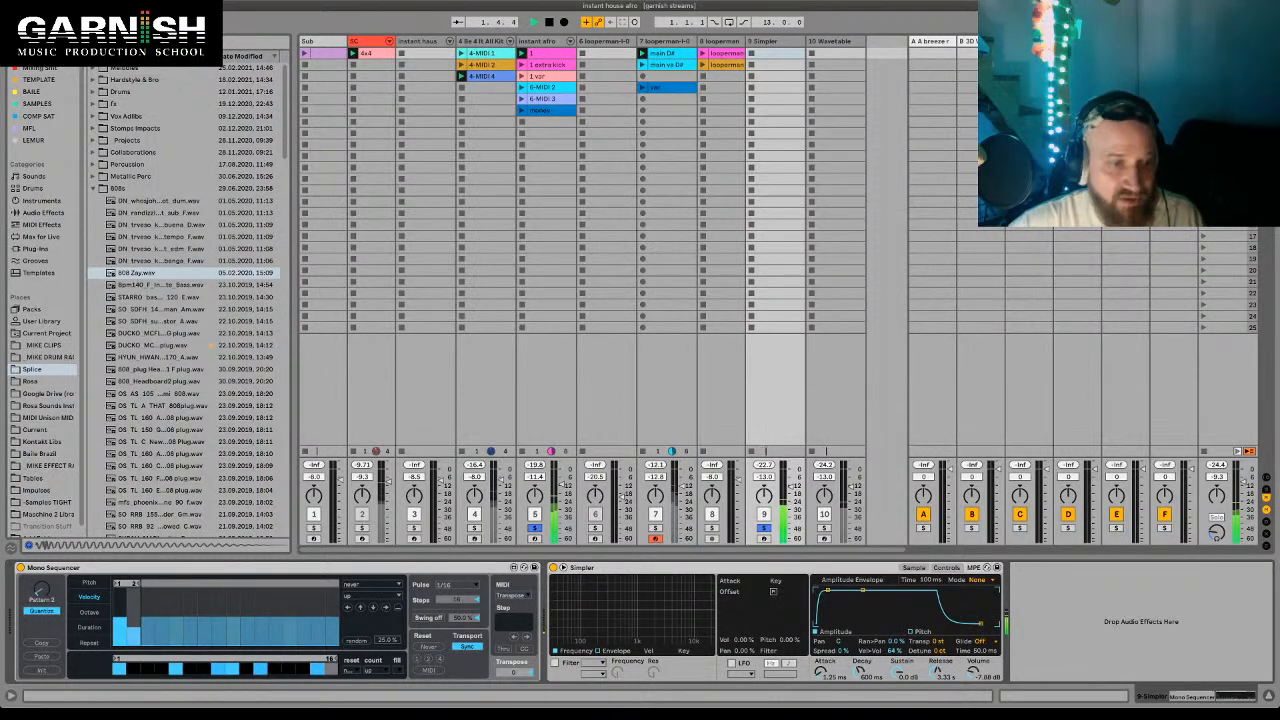
{"action": "left_click_drag", "start_coordinate": [134, 628], "coordinate": [134, 637]}
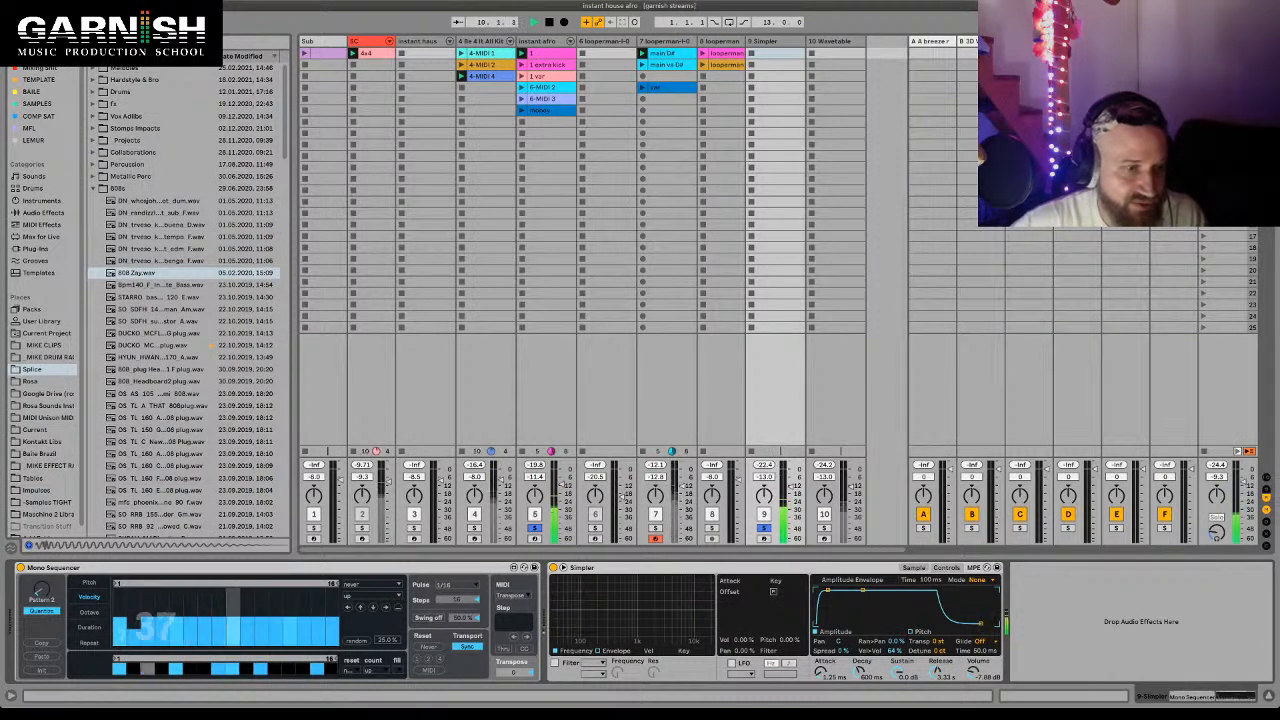
- Raise the octave of steps 1, 5, 8 and 15 in the Mono Sequencer's octave lane during playback
{"action": "left_click", "coordinate": [89, 612]}
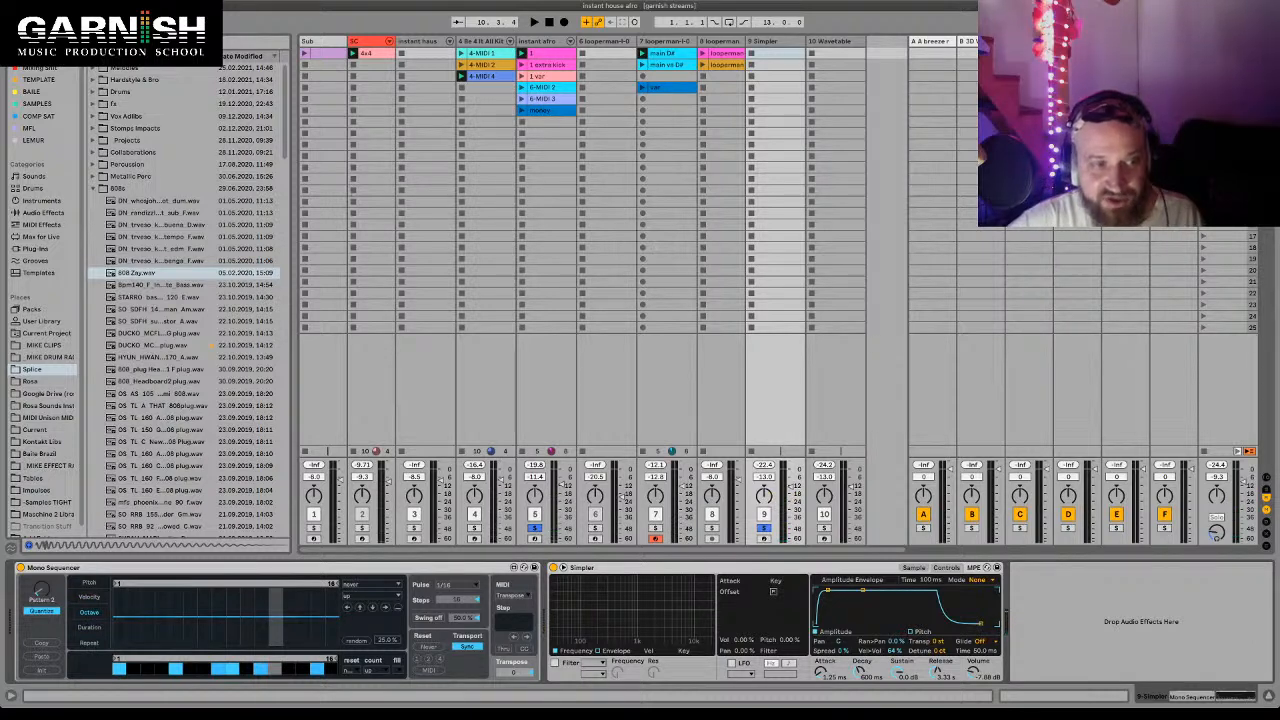
{"action": "left_click", "coordinate": [89, 582]}
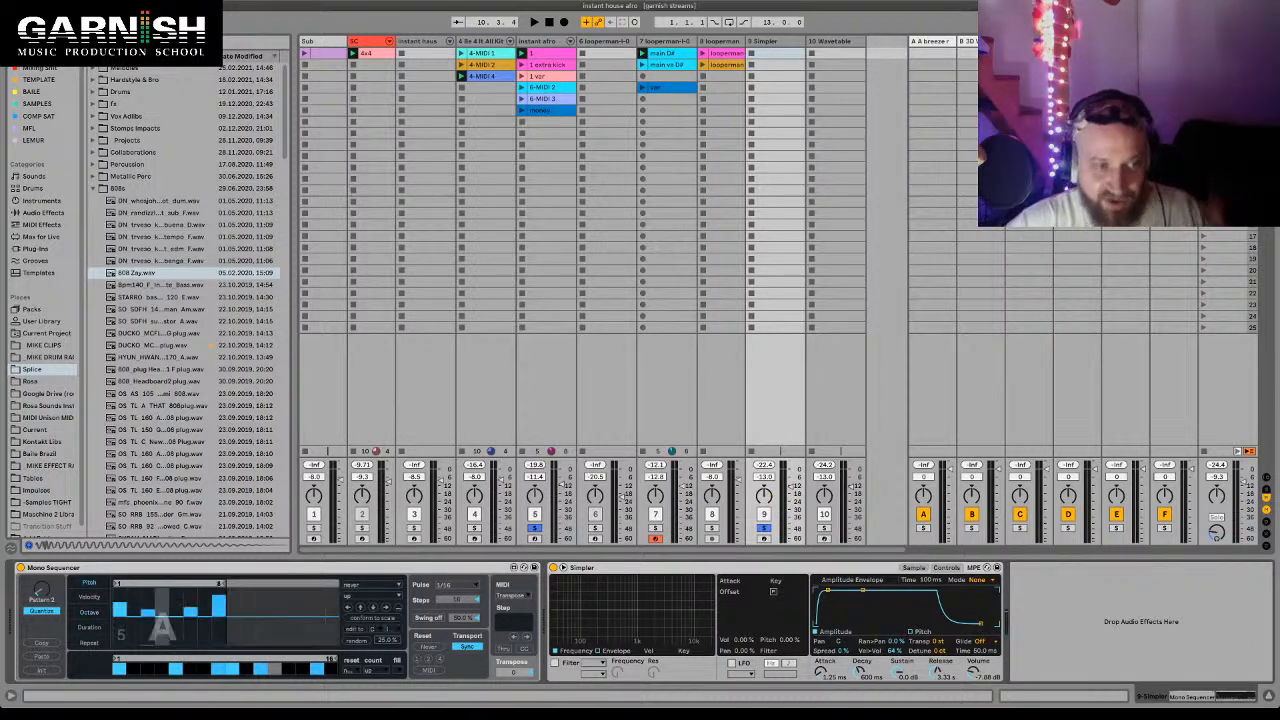
{"action": "left_click", "coordinate": [89, 612]}
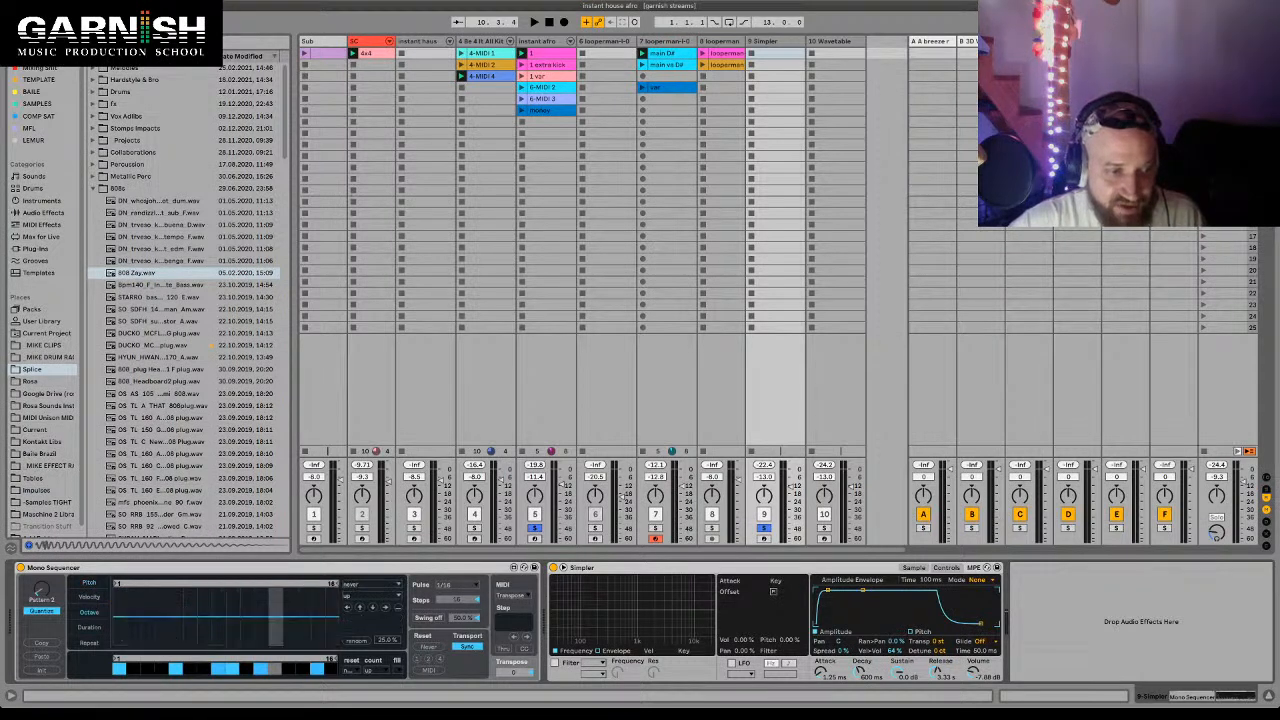
{"action": "key", "text": "space"}
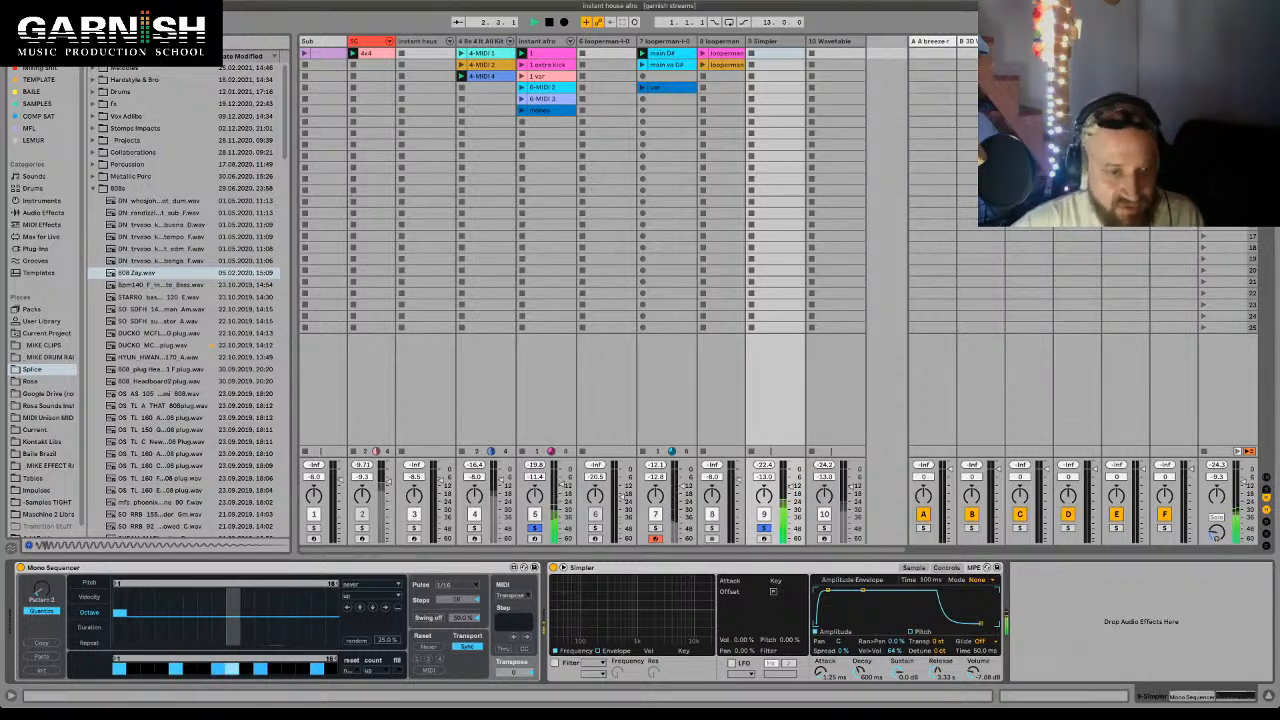
{"action": "left_click", "coordinate": [318, 605]}
{"action": "left_click", "coordinate": [318, 611]}
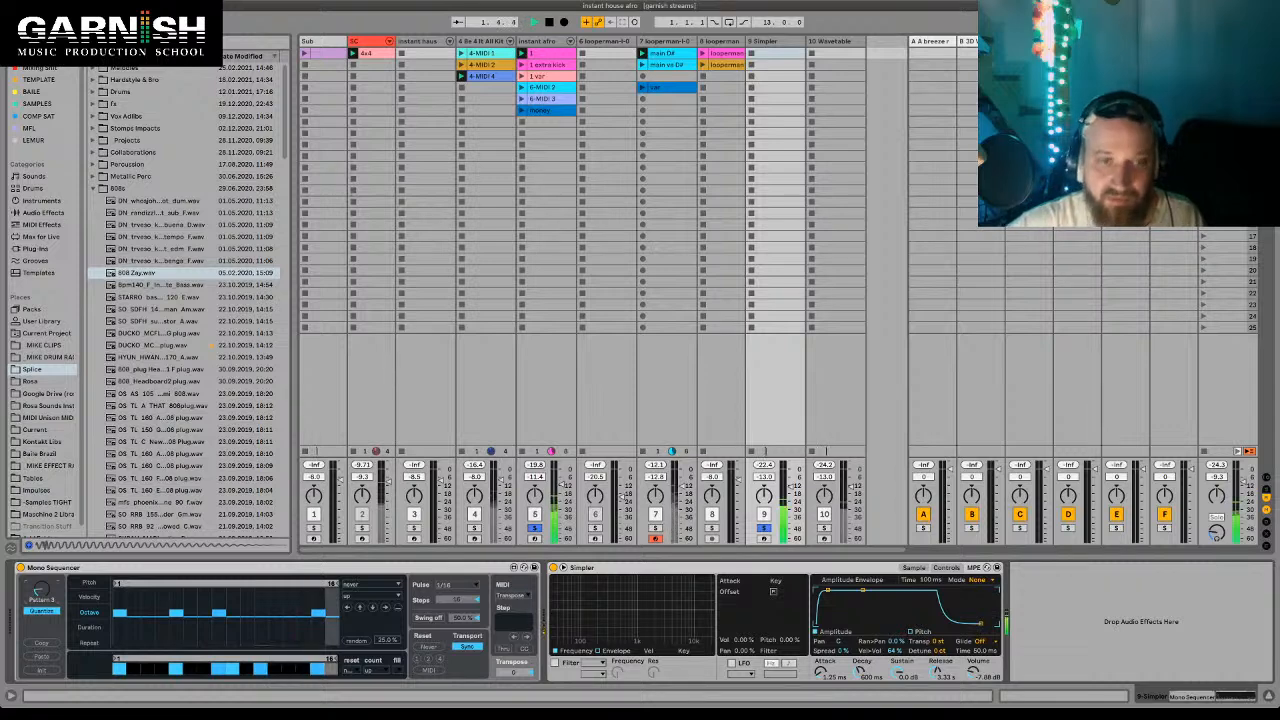
- Set the Simpler track's volume to -14.8 dB and the master volume to -9.0 dB
{"action": "left_click_drag", "start_coordinate": [791, 486], "coordinate": [791, 489]}
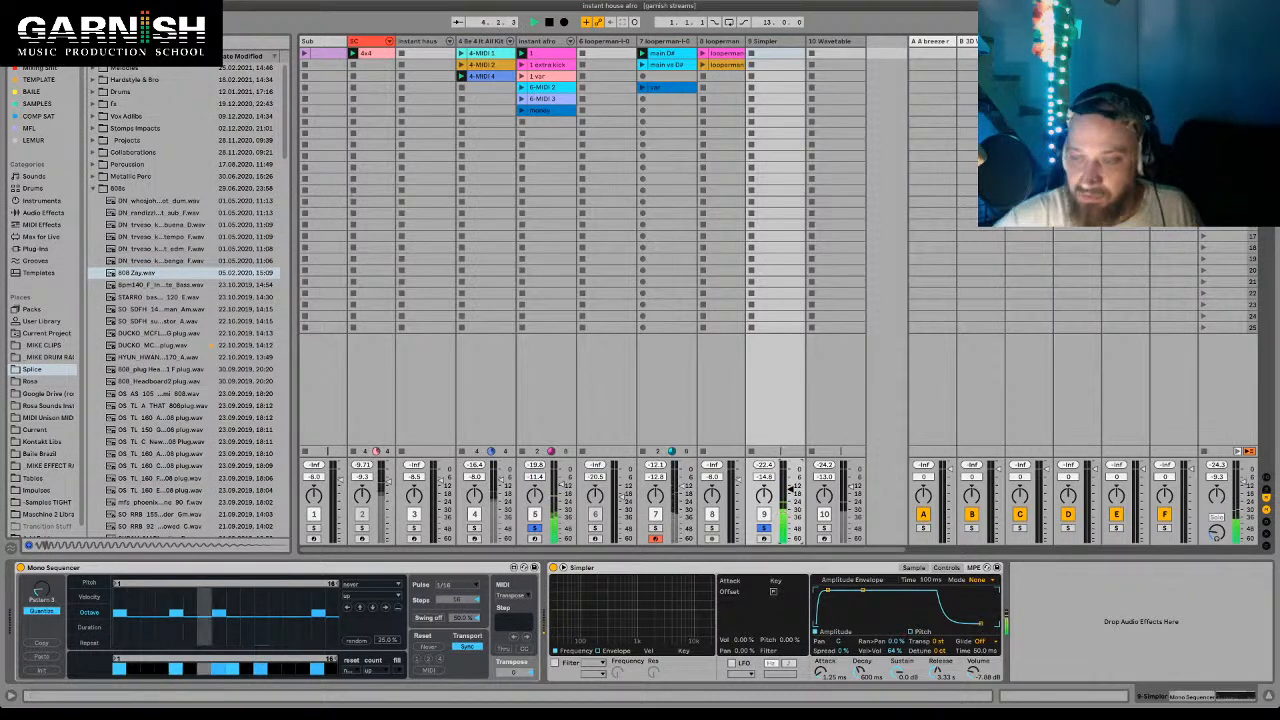
{"action": "left_click_drag", "start_coordinate": [1243, 482], "coordinate": [1243, 482]}
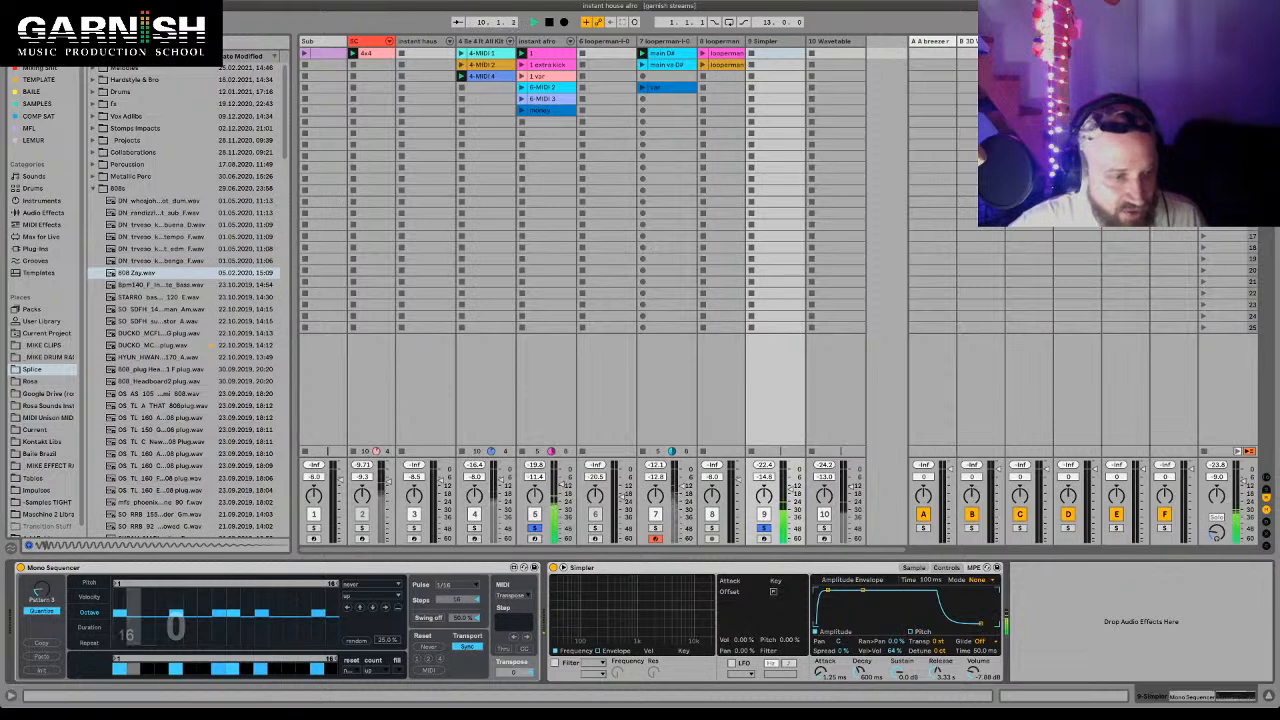
- Lengthen the first step in the Mono Sequencer's duration lane, play it, and bring up Simpler's sample waveform
{"action": "left_click", "coordinate": [90, 627]}
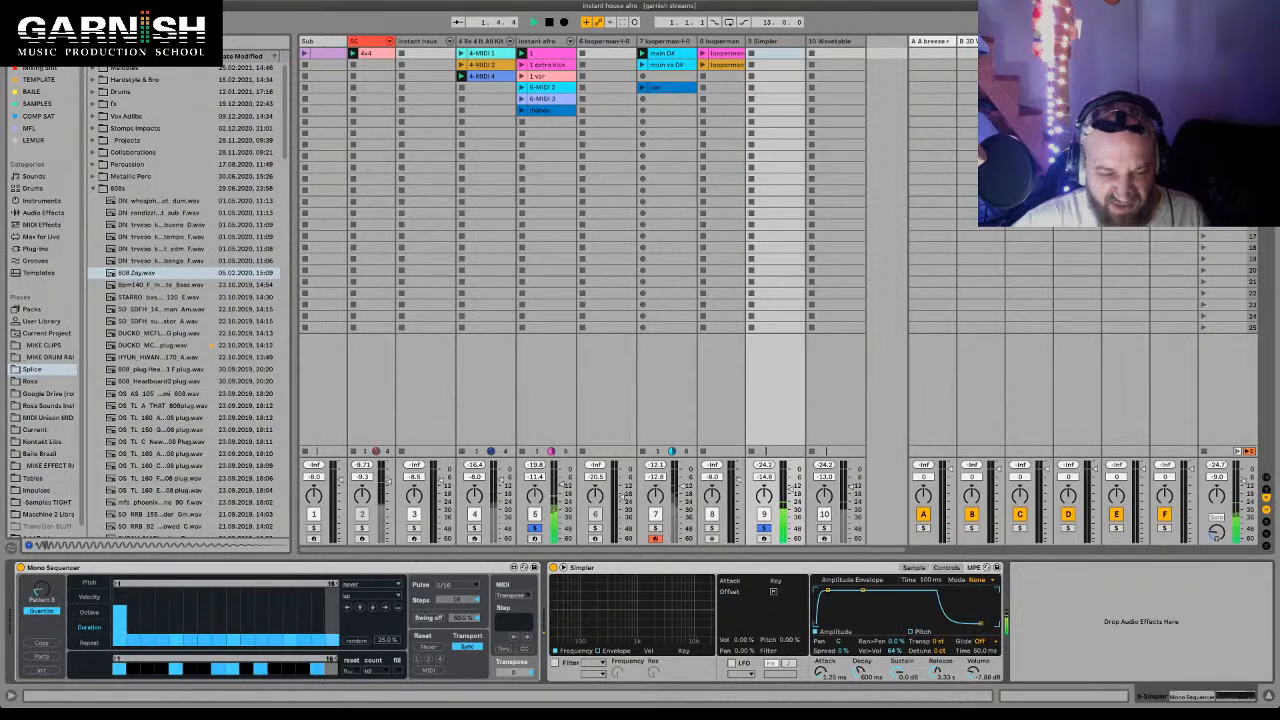
{"action": "left_click", "coordinate": [914, 568]}
{"action": "key", "text": "space"}
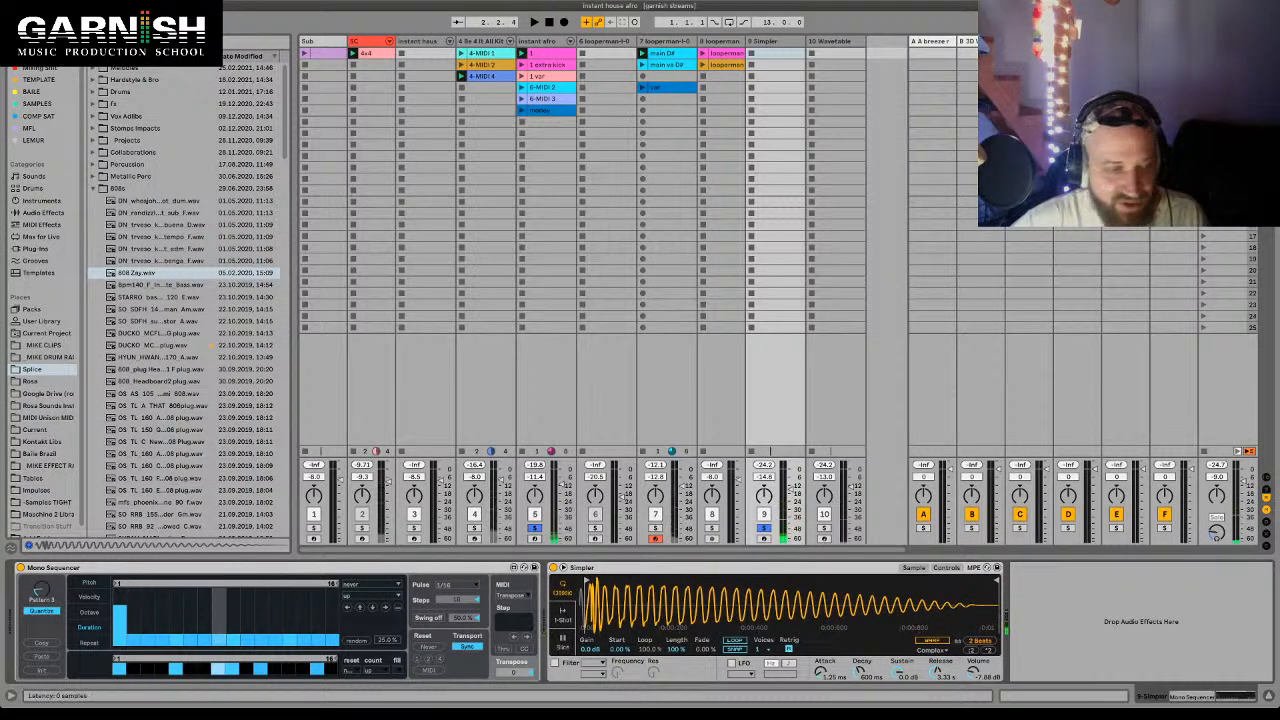
- Stop playback, group the Simpler into an Instrument Rack, and duplicate its chain within the rack
{"action": "key", "text": "space"}
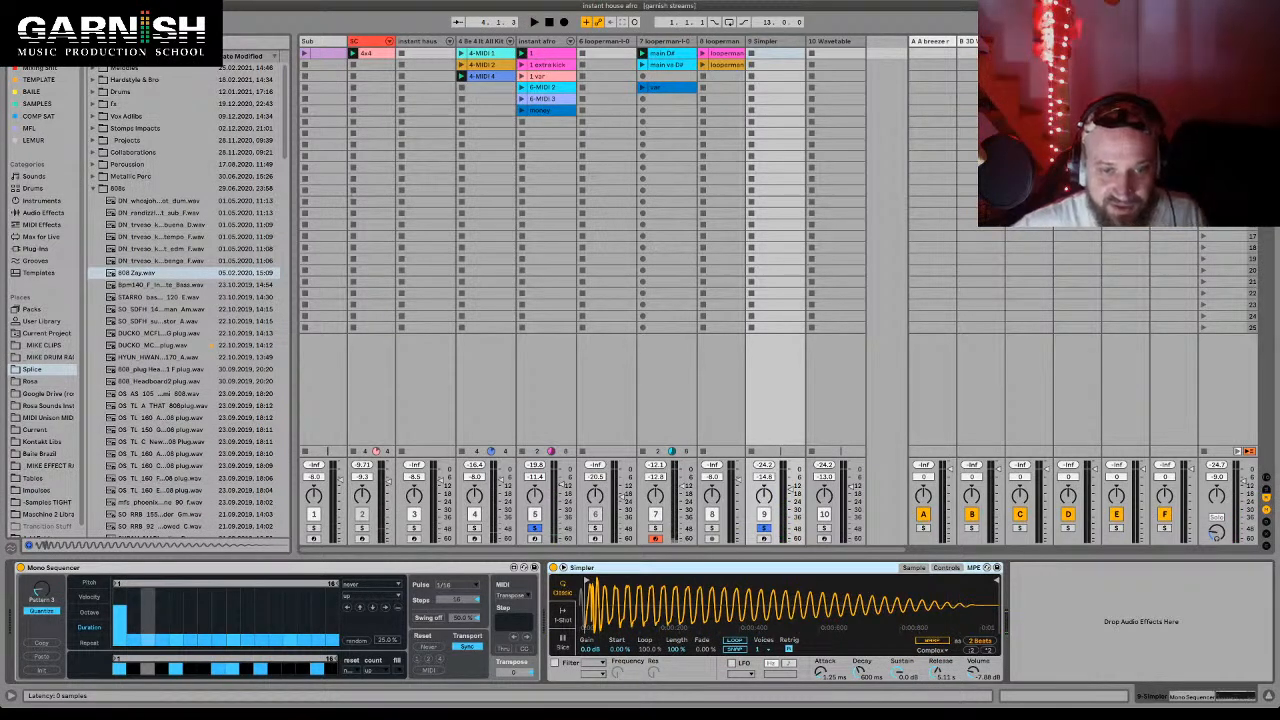
{"action": "key", "text": "ctrl+g"}
{"action": "left_click", "coordinate": [554, 601]}
{"action": "left_click", "coordinate": [580, 598]}
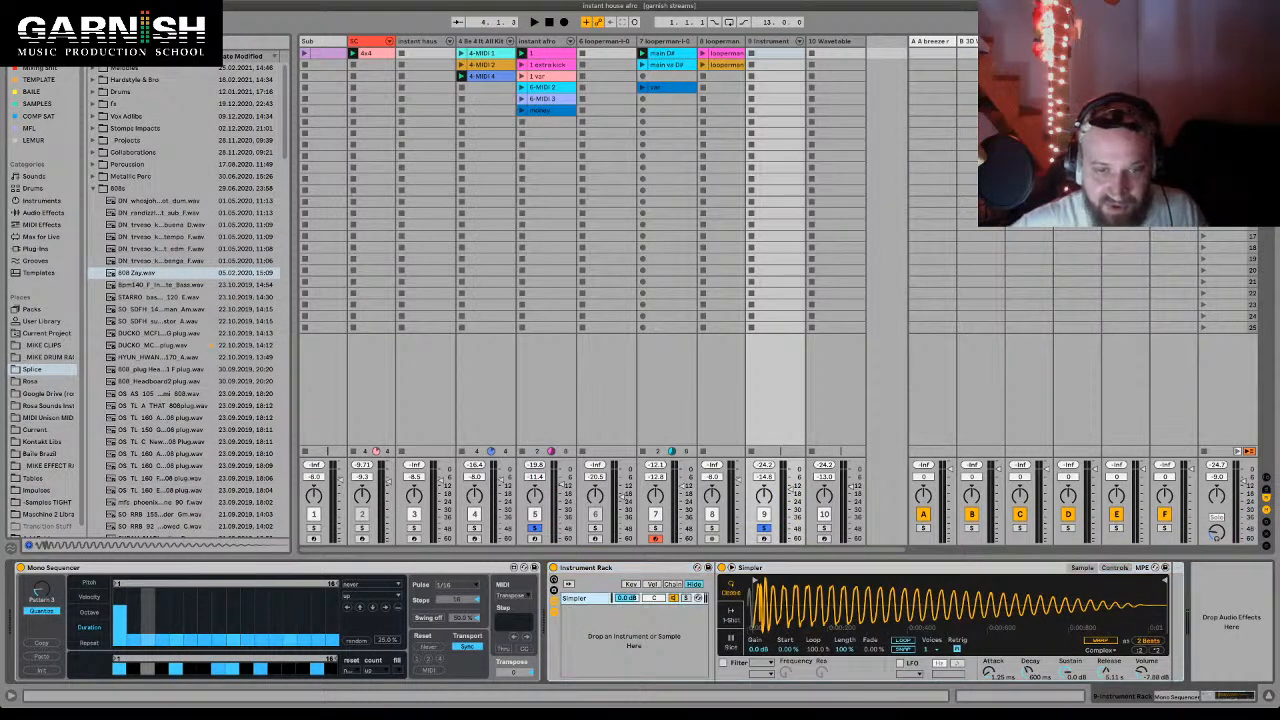
{"action": "key", "text": "ctrl+d"}
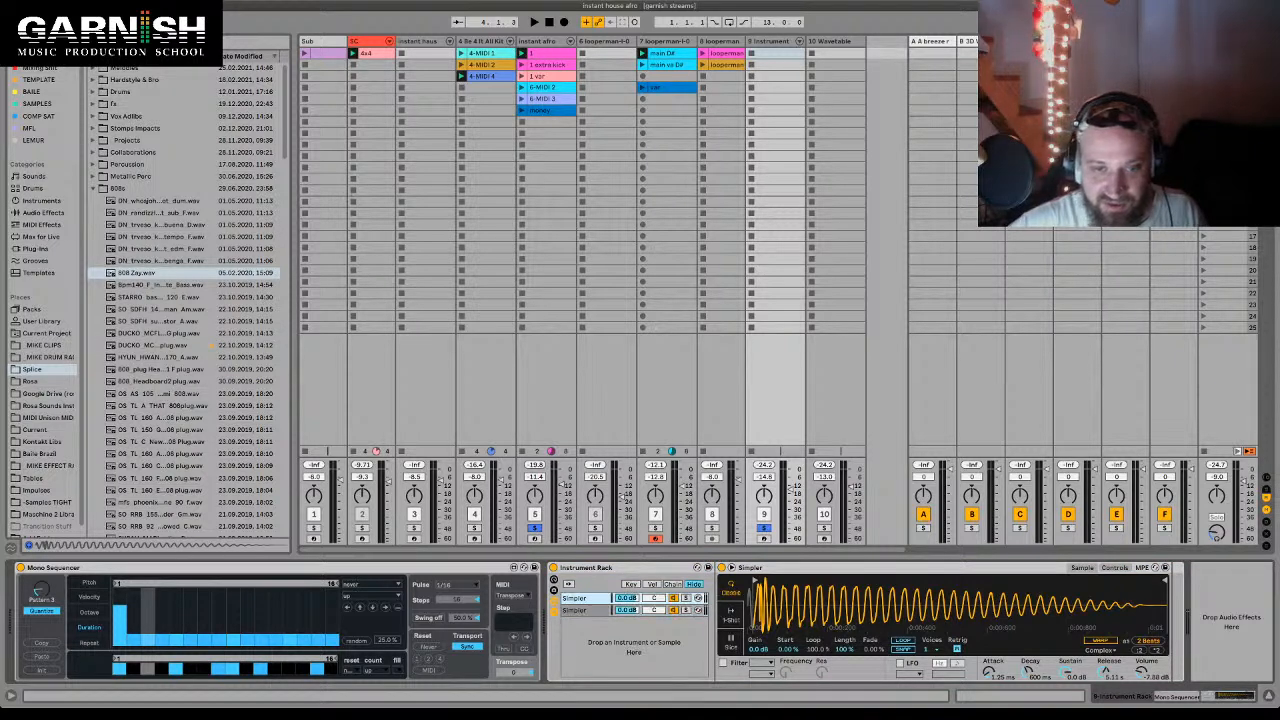
{"action": "left_click", "coordinate": [580, 610]}
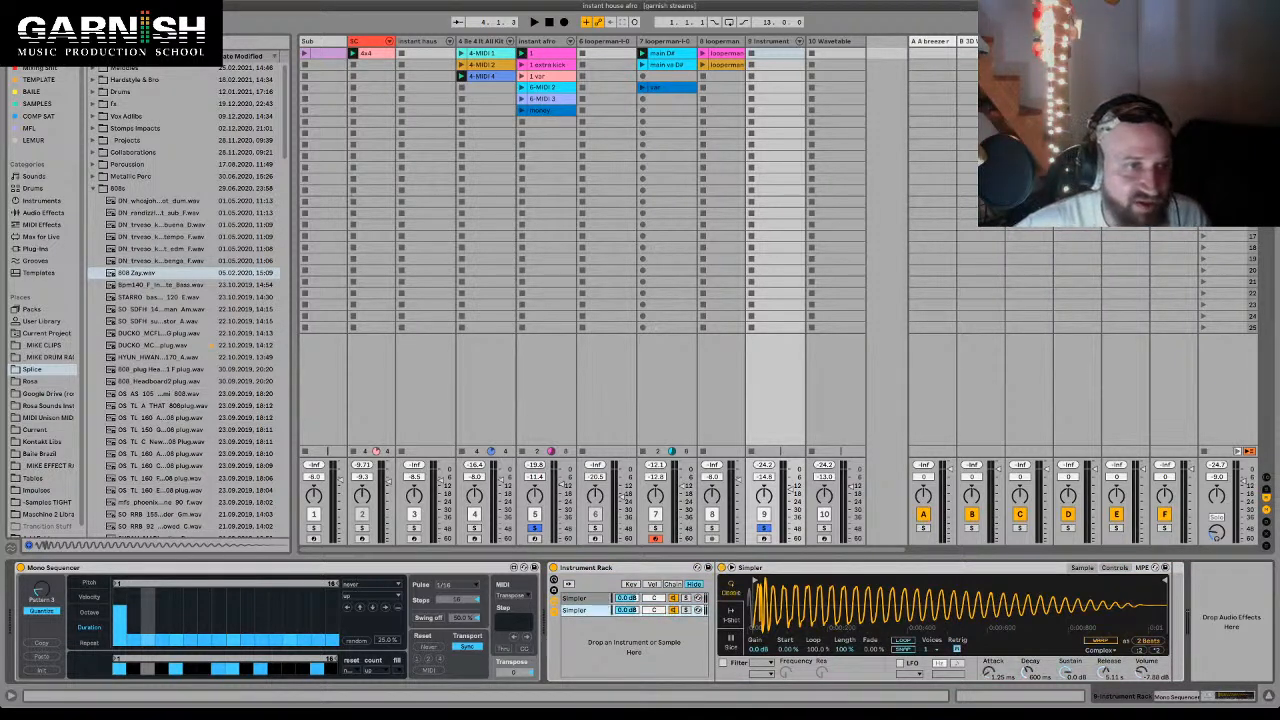
- Audition the samples in the 808s folder and load the 808_plug F sample into the duplicated Simpler chain
{"action": "left_click", "coordinate": [160, 285]}
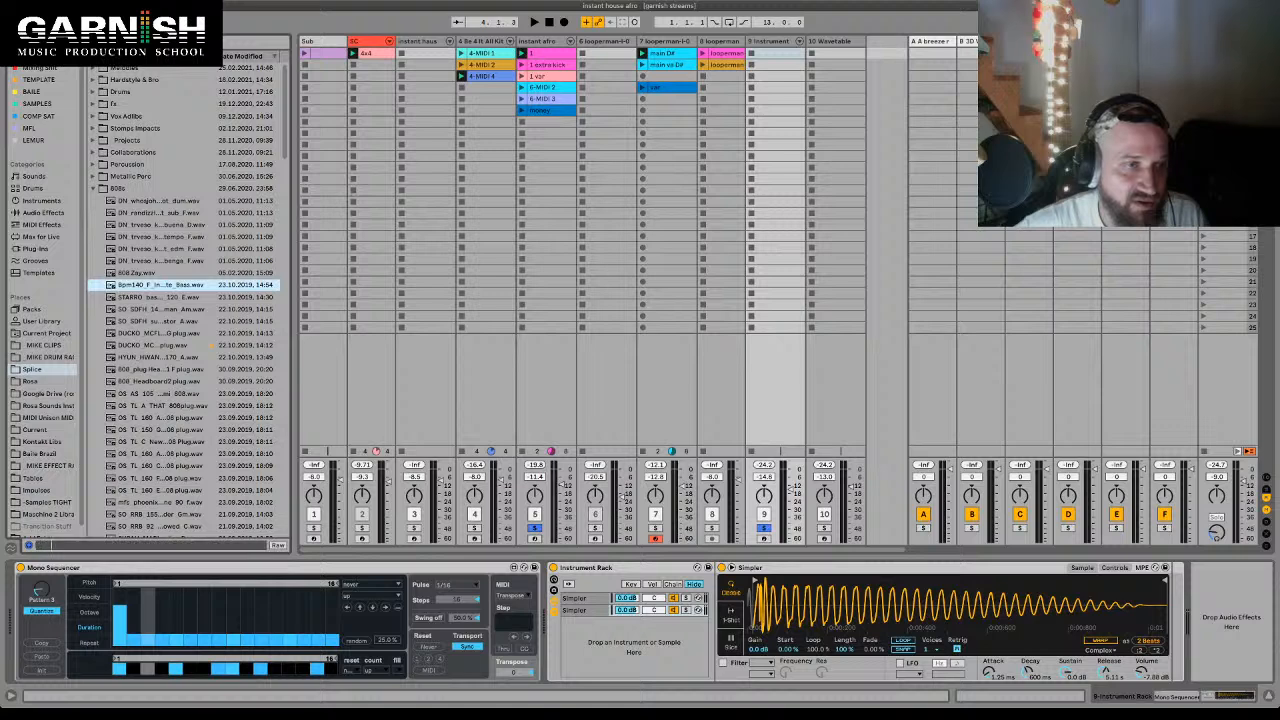
{"action": "key", "text": "Down"}
{"action": "key", "text": "Down"}
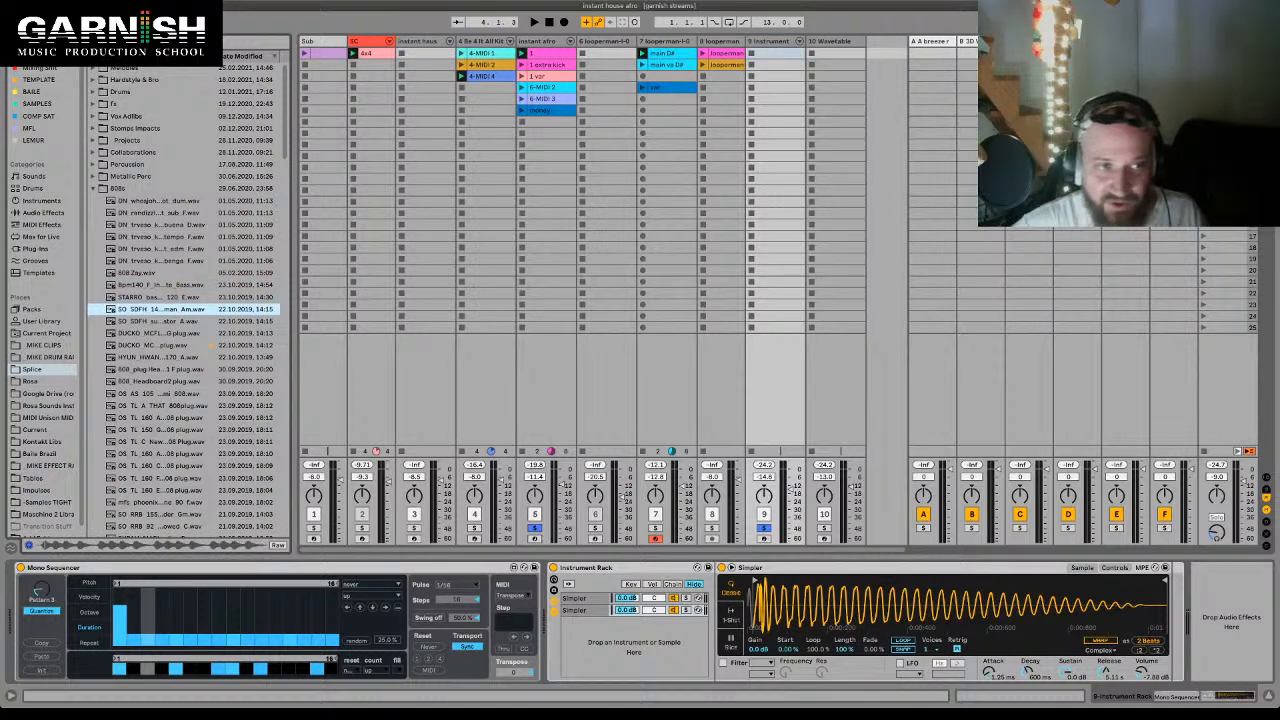
{"action": "key", "text": "Down"}
{"action": "key", "text": "Down"}
{"action": "key", "text": "Down"}
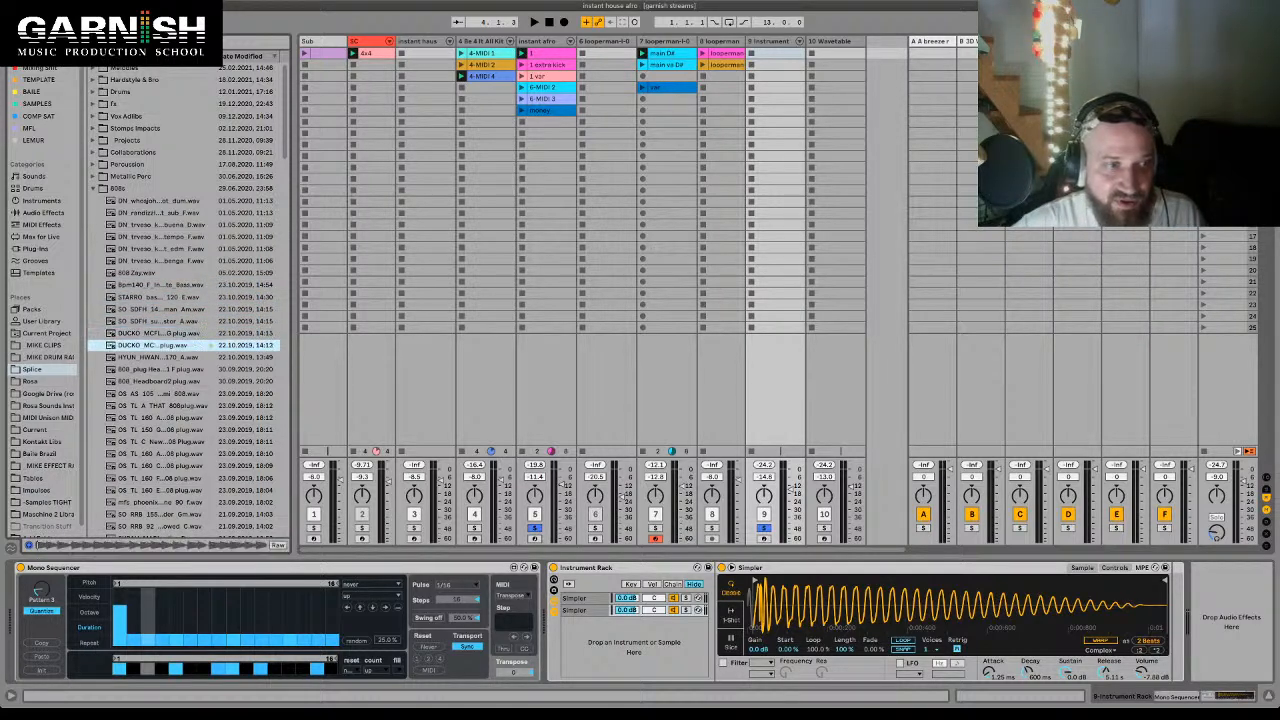
{"action": "key", "text": "Down"}
{"action": "key", "text": "Down"}
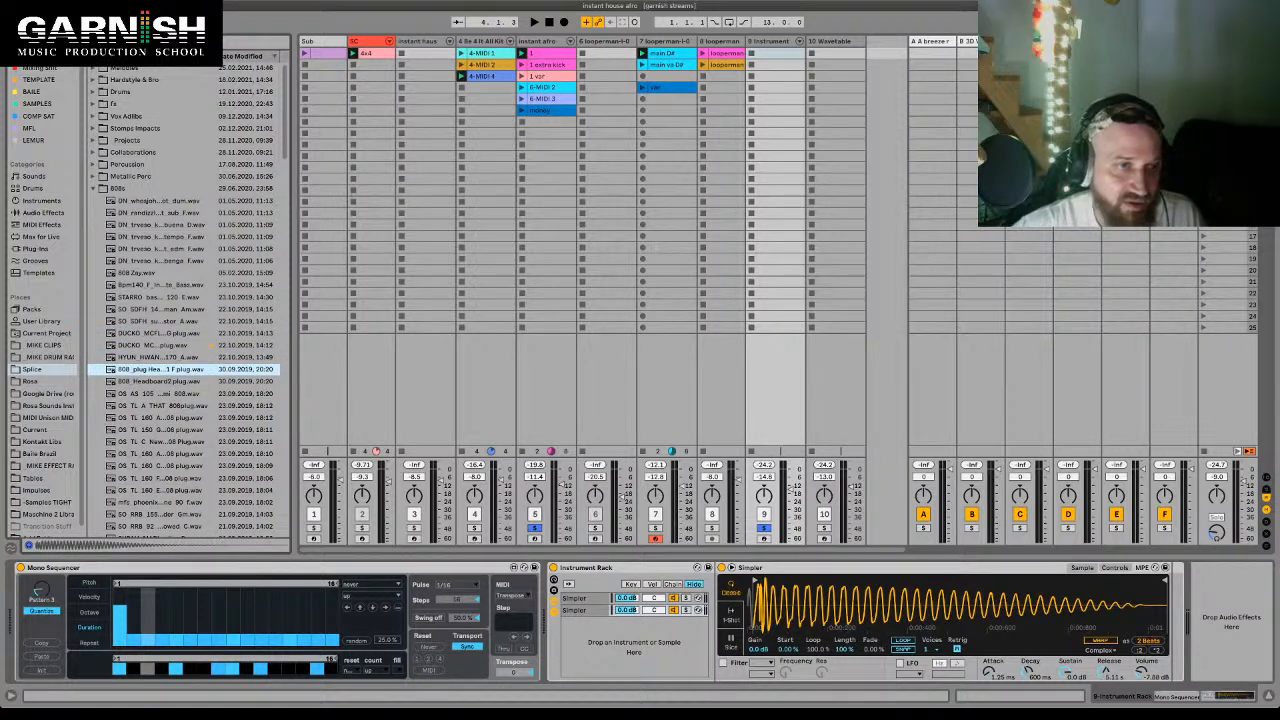
{"action": "left_click_drag", "start_coordinate": [160, 369], "coordinate": [880, 595]}
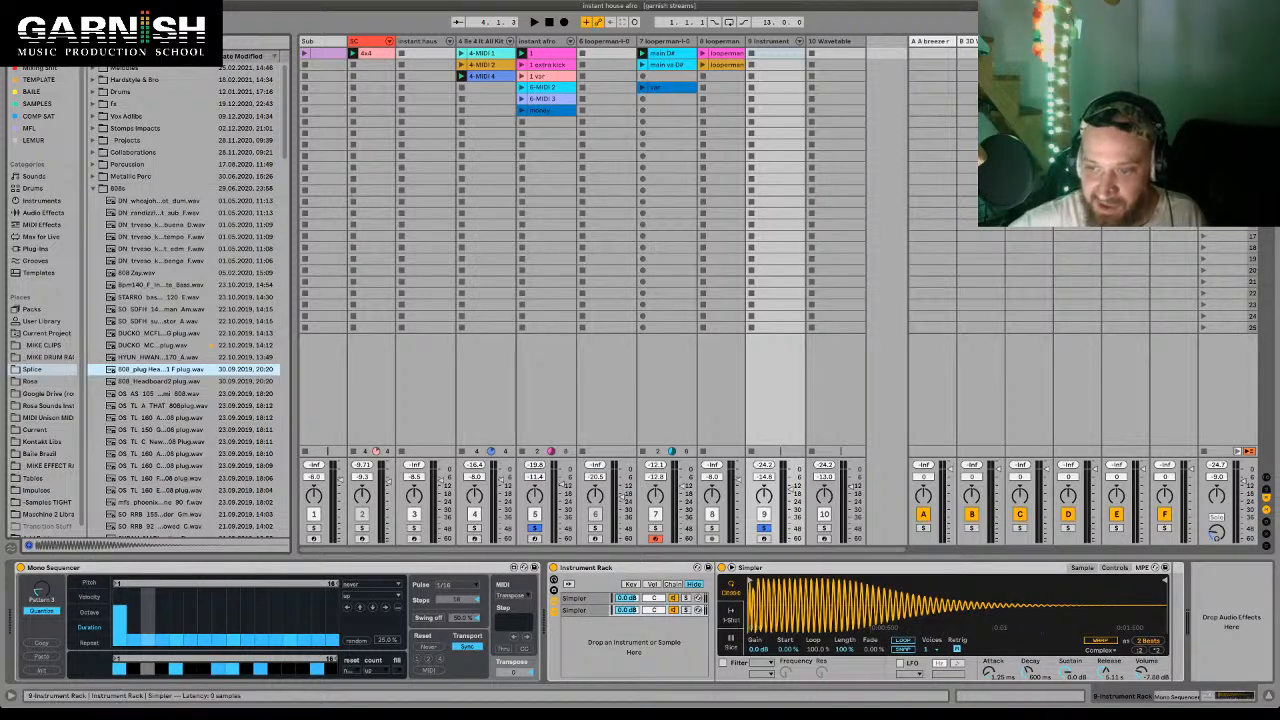
- Transpose the duplicated Simpler to -5 st in its controls and play the layered bass
{"action": "left_click", "coordinate": [1114, 568]}
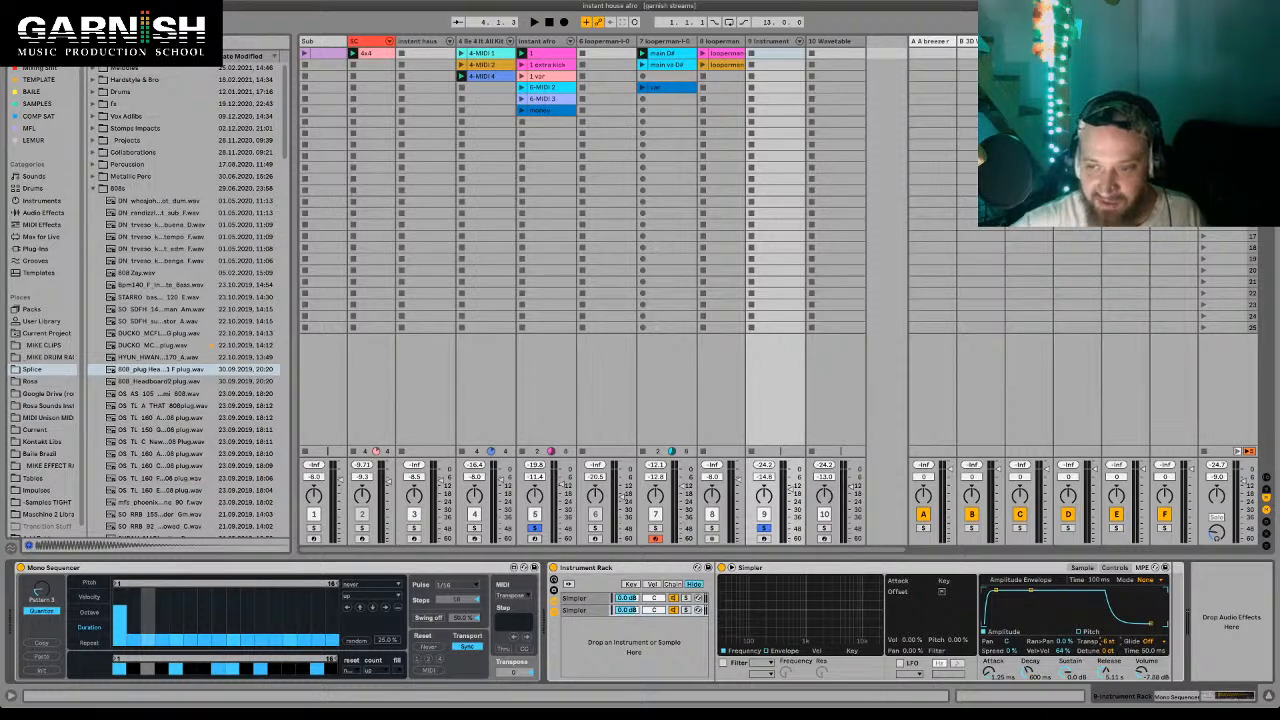
{"action": "key", "text": "space"}
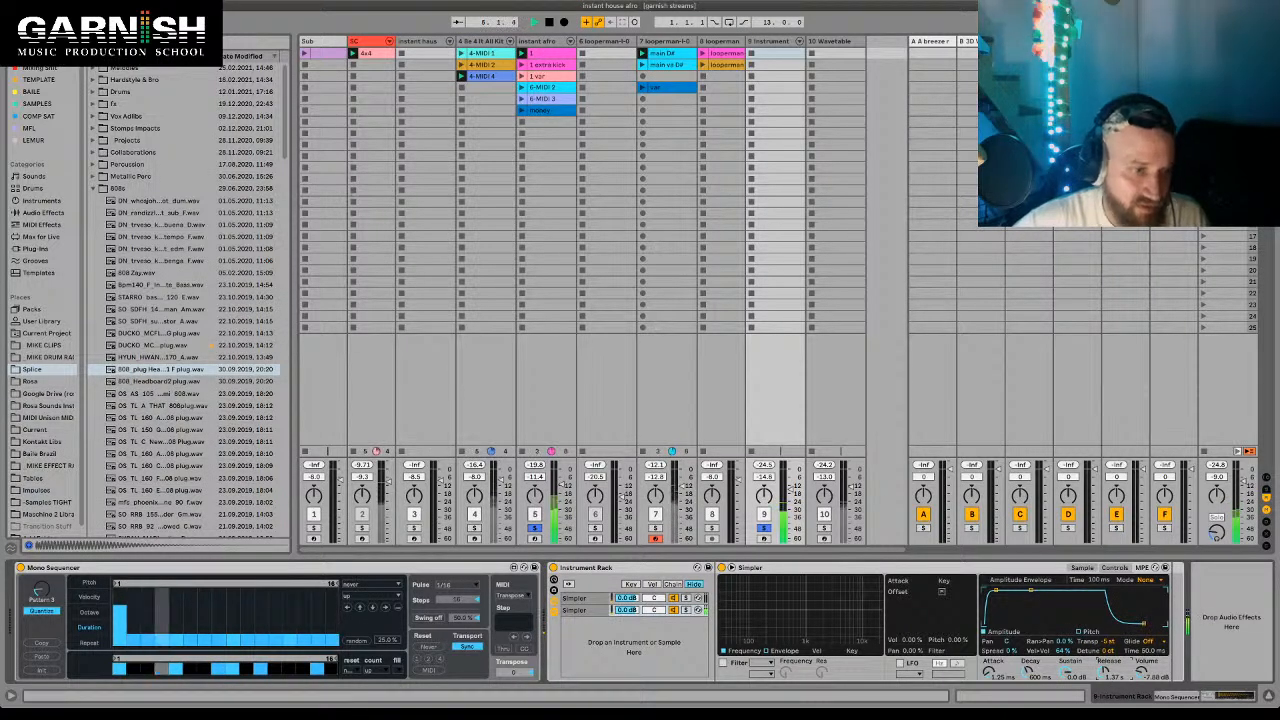
- Lengthen steps 1 and 11 in the duration lane and set the second Simpler's sustain to -4.4 dB during playback
{"action": "left_click_drag", "start_coordinate": [119, 604], "coordinate": [119, 592]}
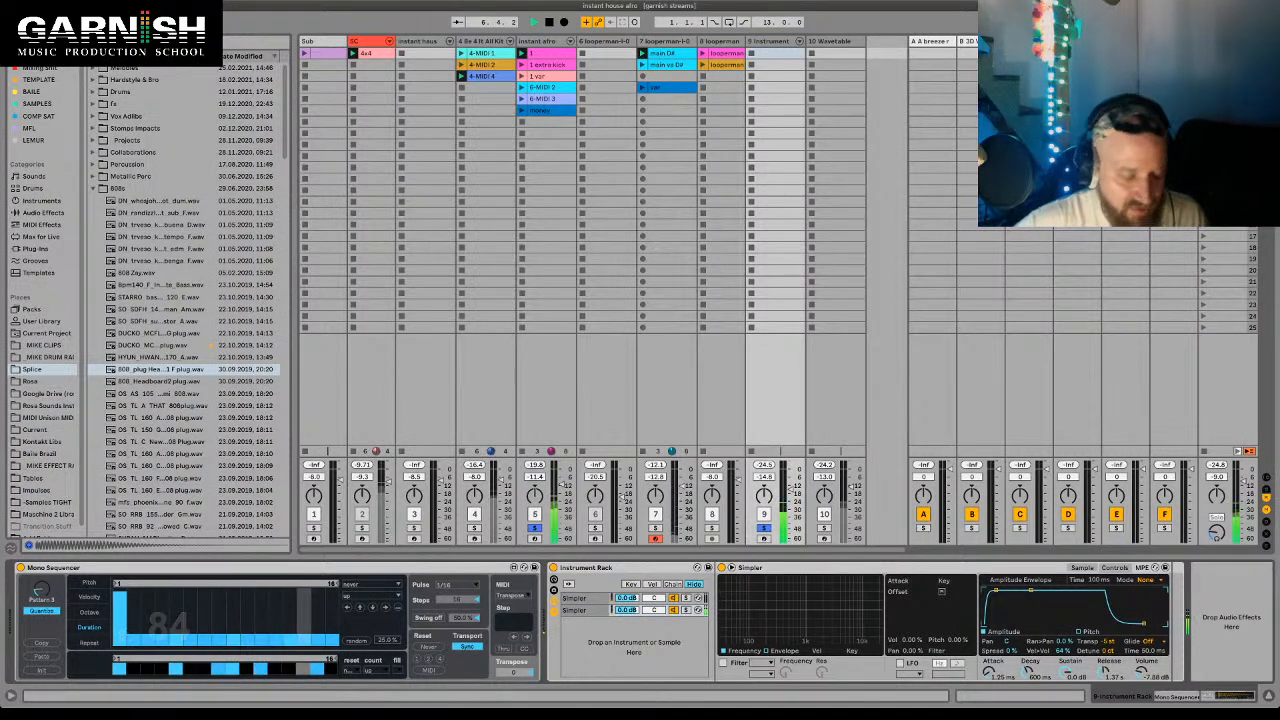
{"action": "left_click", "coordinate": [219, 642]}
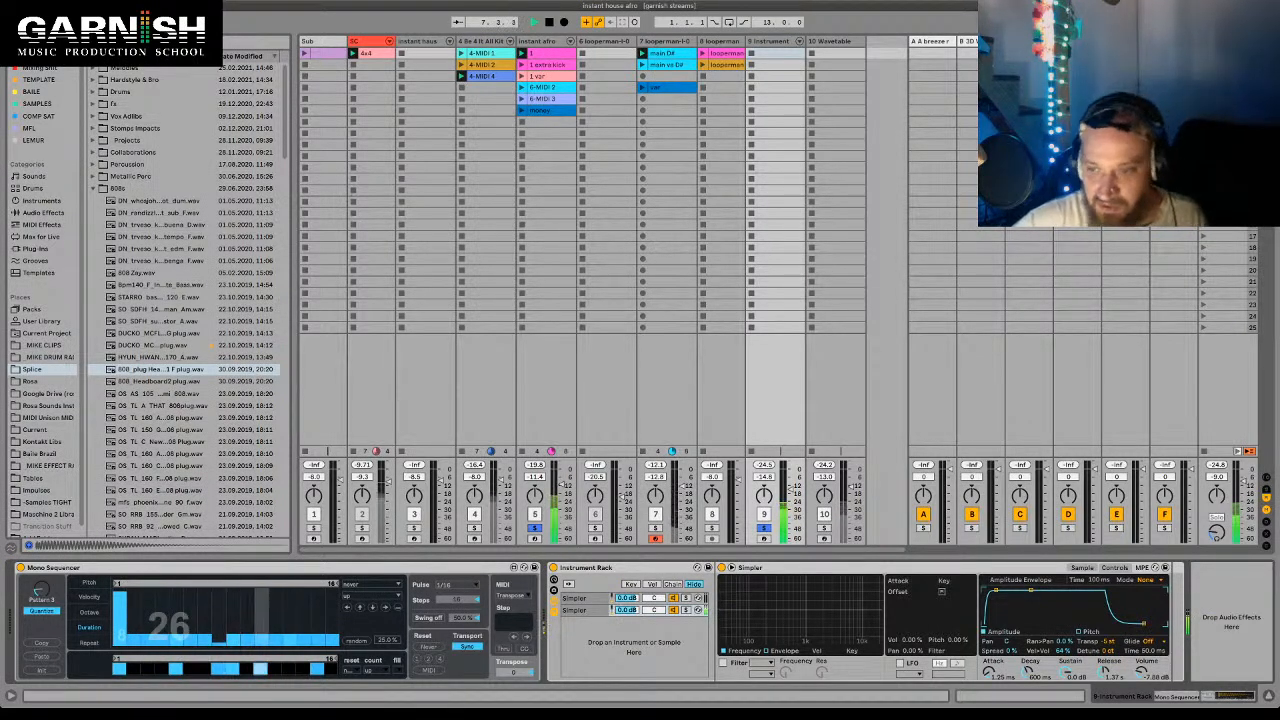
{"action": "left_click_drag", "start_coordinate": [219, 642], "coordinate": [219, 644]}
{"action": "left_click_drag", "start_coordinate": [1105, 672], "coordinate": [1105, 675]}
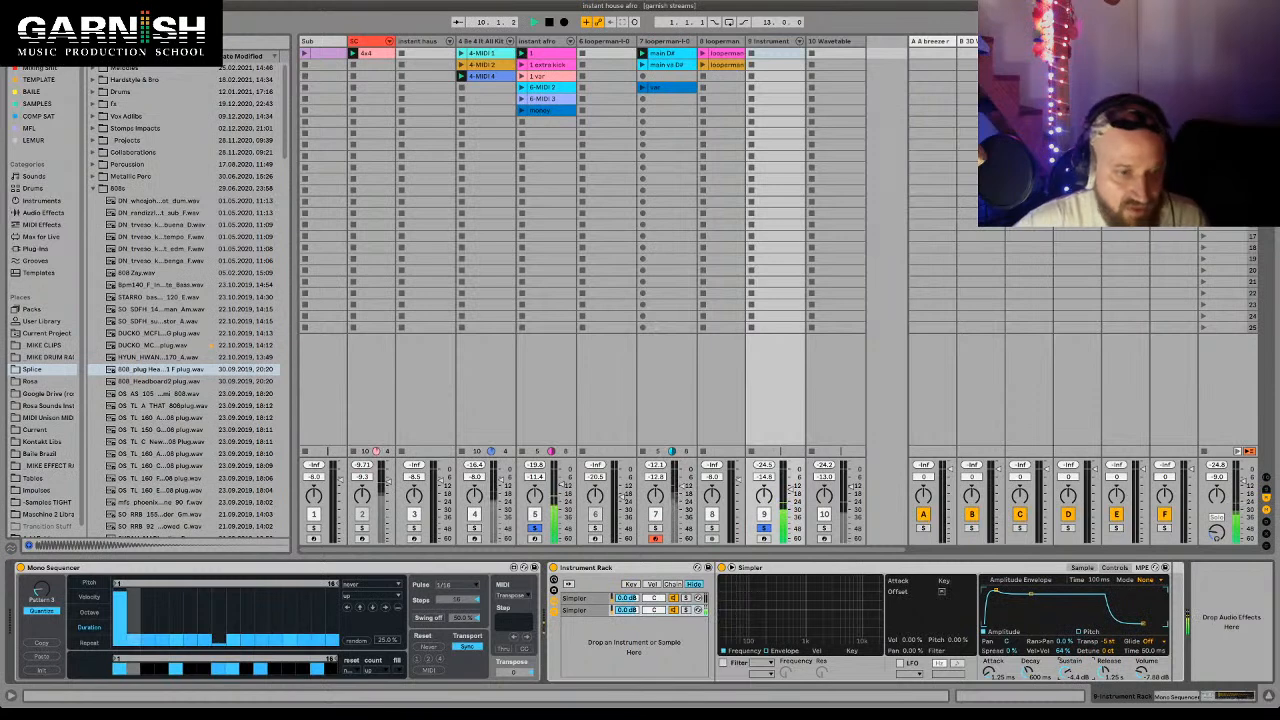
{"action": "left_click", "coordinate": [233, 643]}
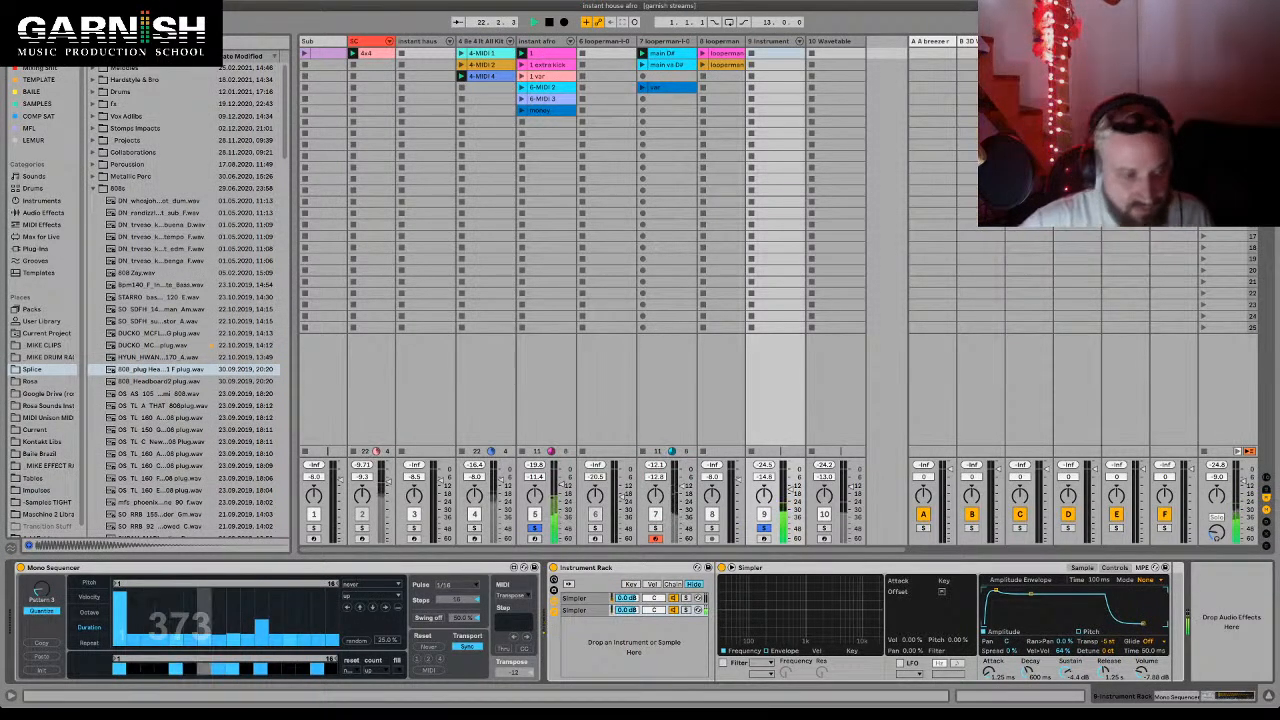
{"action": "key", "text": "space"}
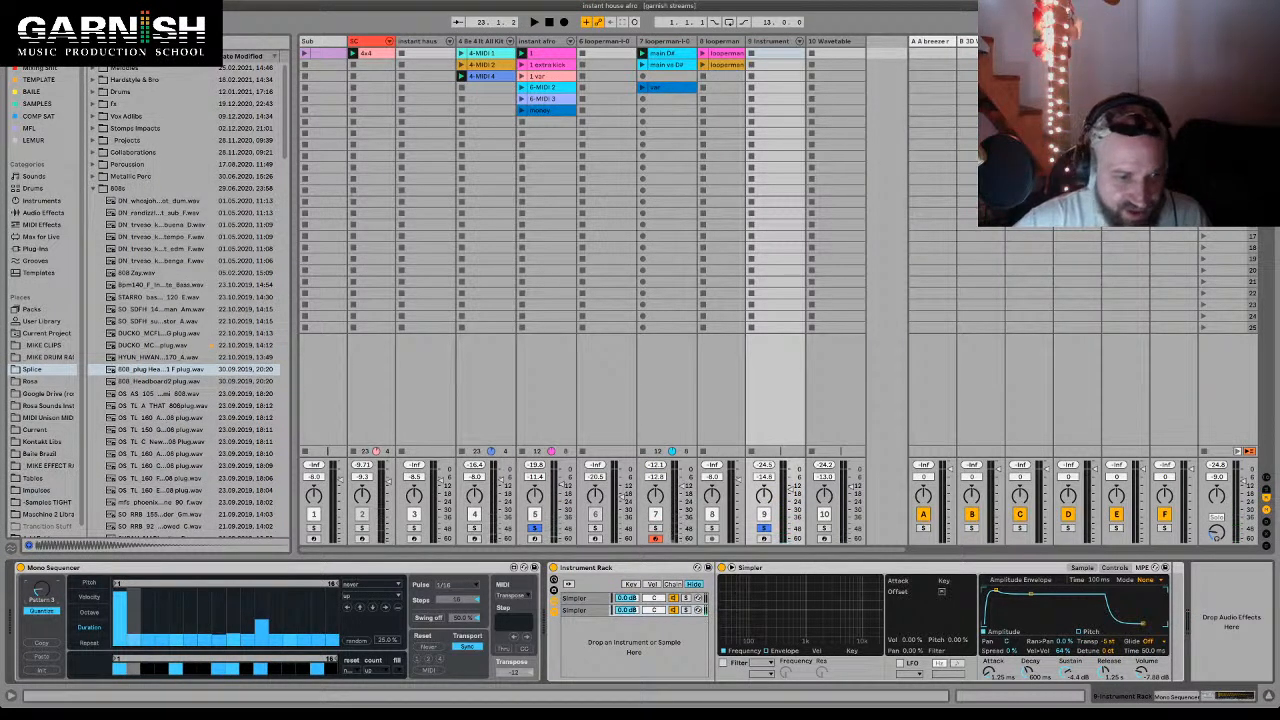
- Shorten the duration lane's loop to two steps, then extend it to 16 steps and vary the step lengths during playback
{"action": "left_click_drag", "start_coordinate": [333, 583], "coordinate": [150, 583]}
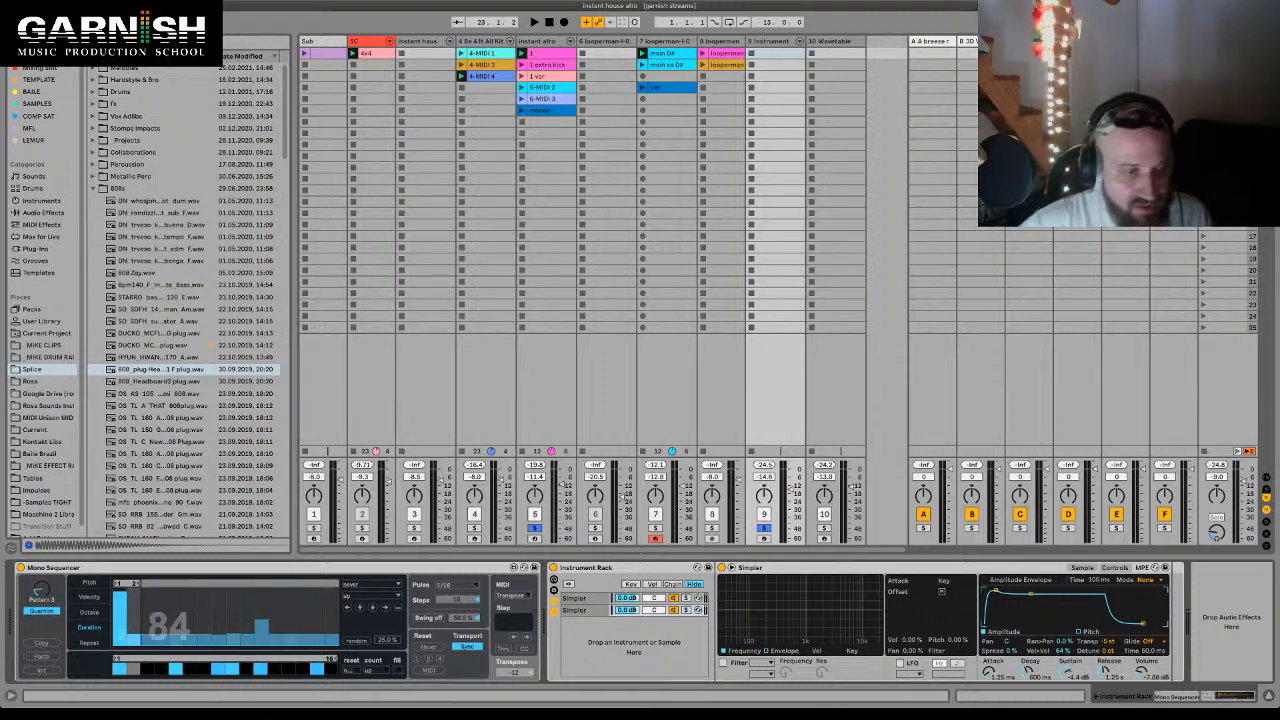
{"action": "key", "text": "space"}
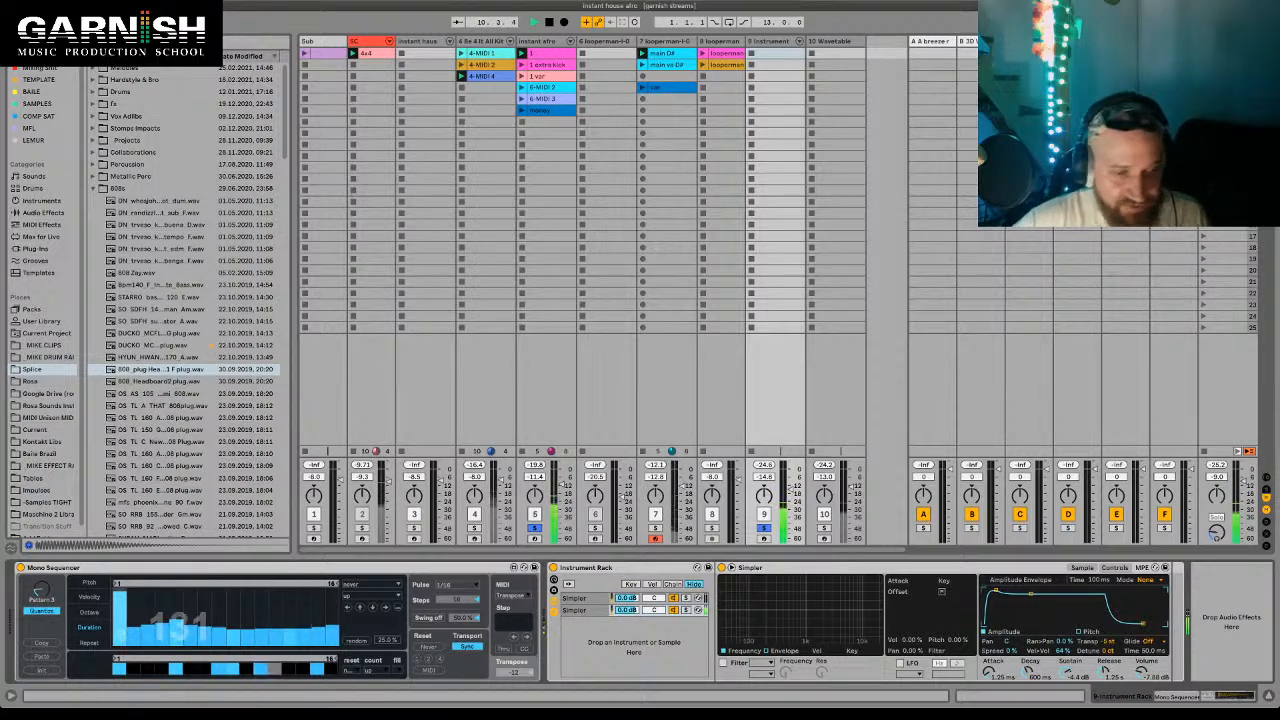
{"action": "key", "text": "space"}
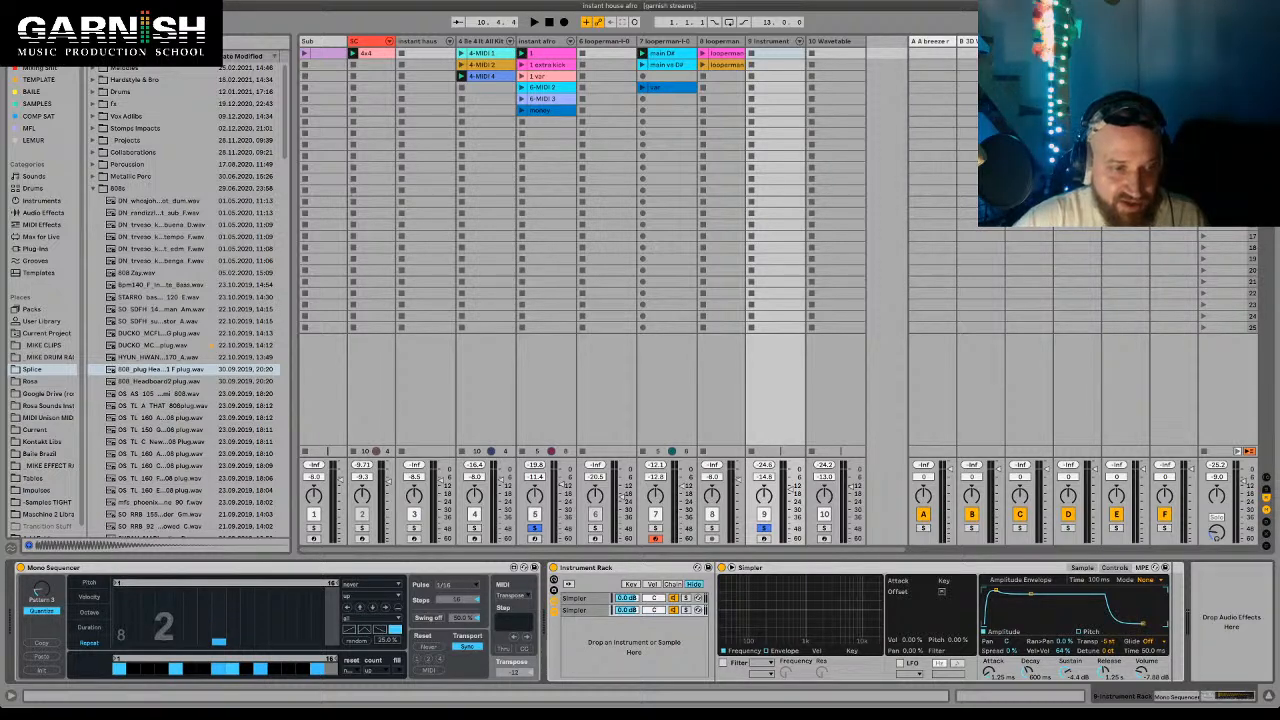
- Try a repeat of 2 on step 8 in the repeat lane, then put the repeat on step 15 and play it
{"action": "left_click_drag", "start_coordinate": [219, 635], "coordinate": [219, 641]}
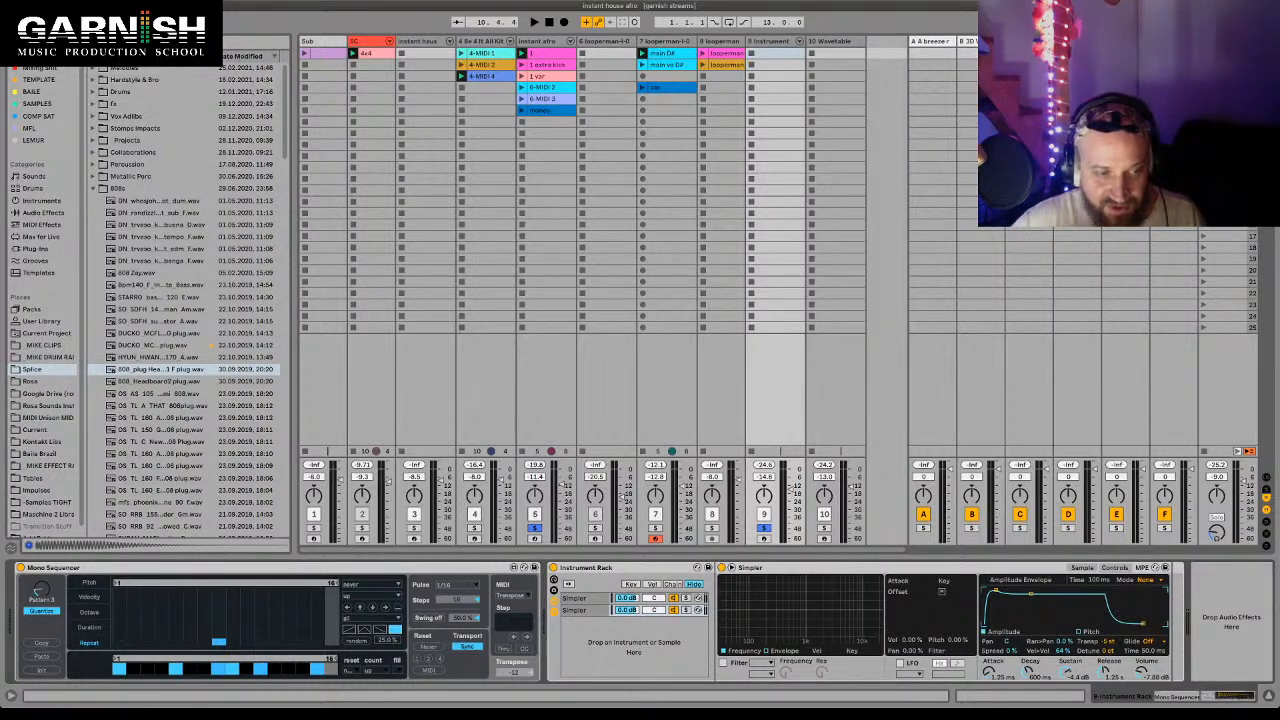
{"action": "key", "text": "space"}
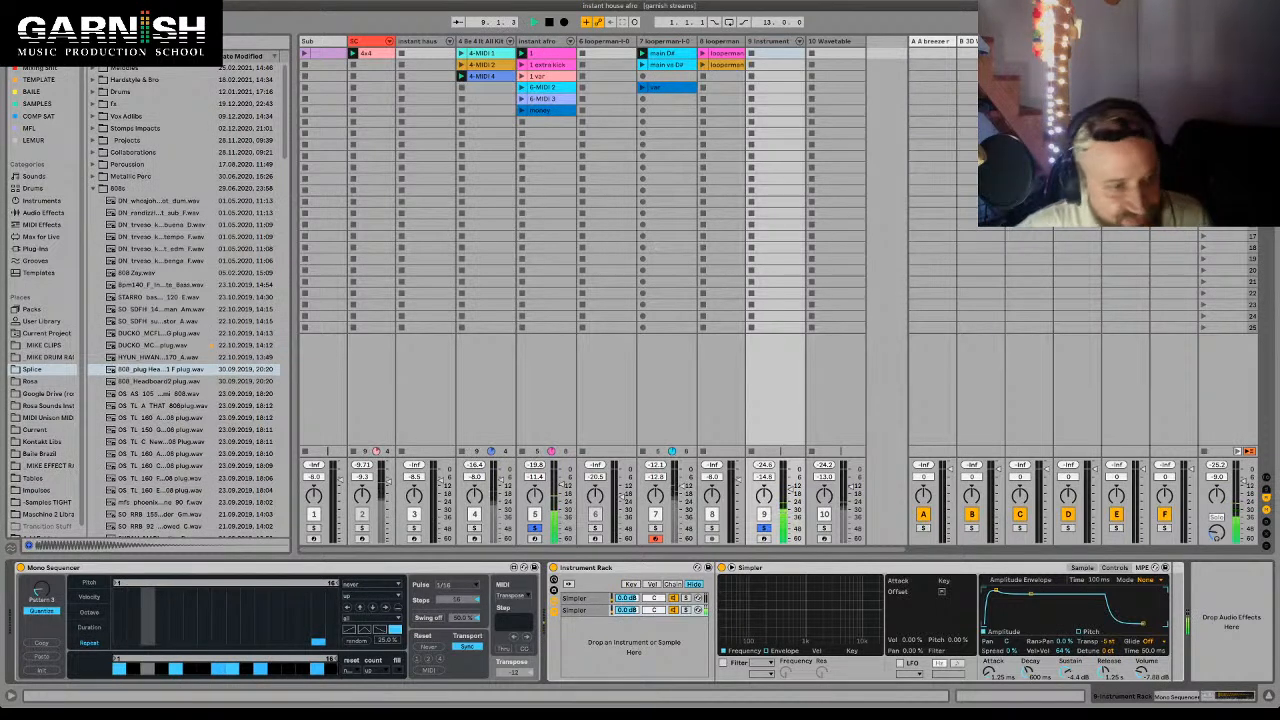
- Show the Mono Sequencer's pitch lane and play through other stored patterns
{"action": "left_click", "coordinate": [89, 583]}
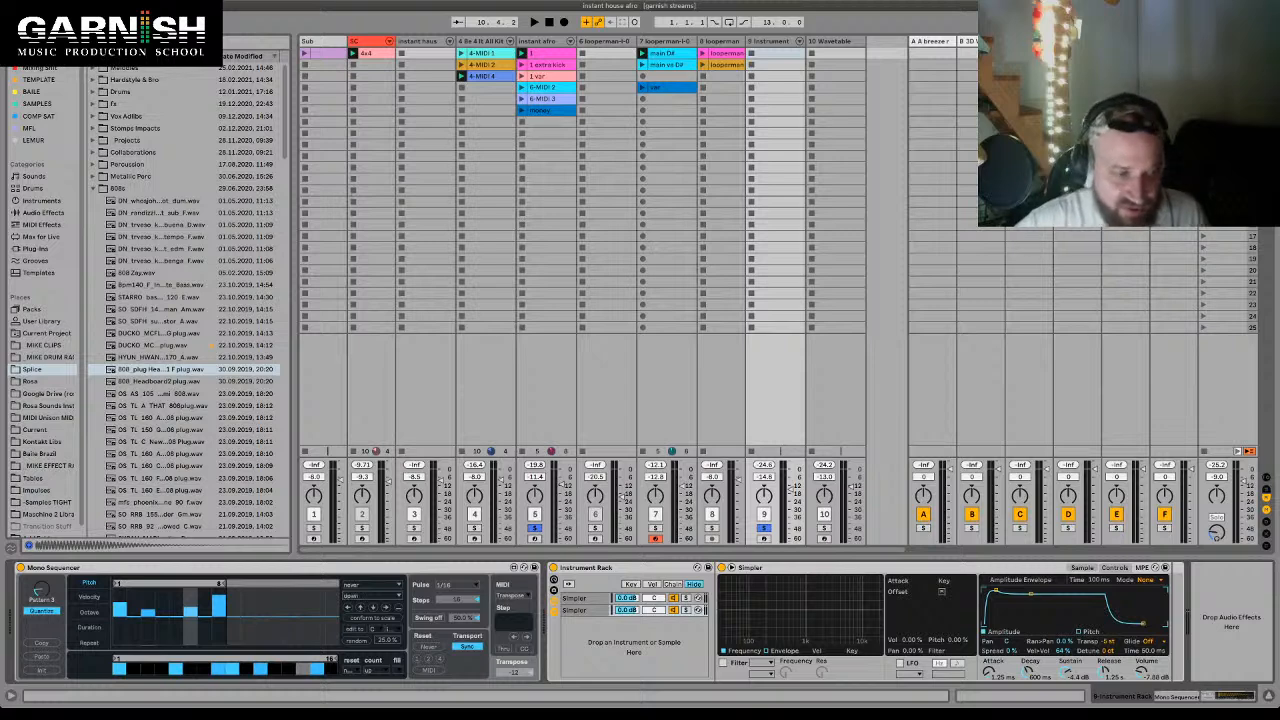
{"action": "key", "text": "space"}
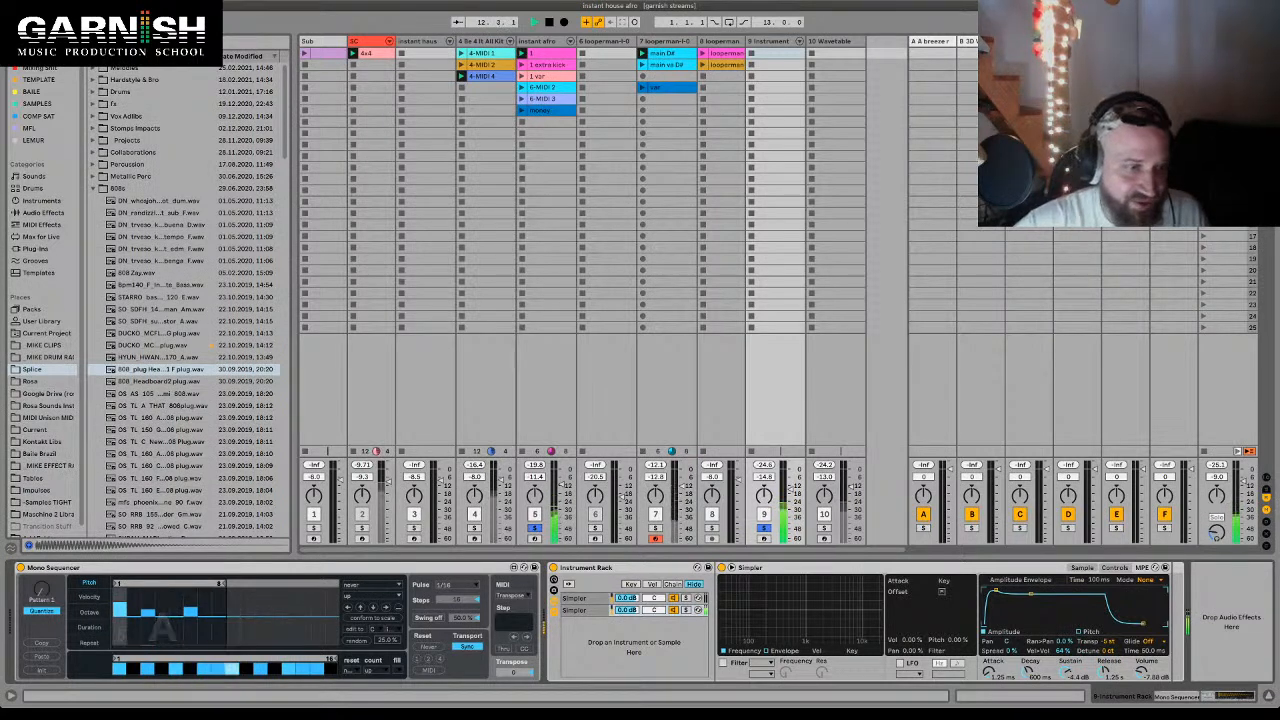
{"action": "key", "text": "space"}
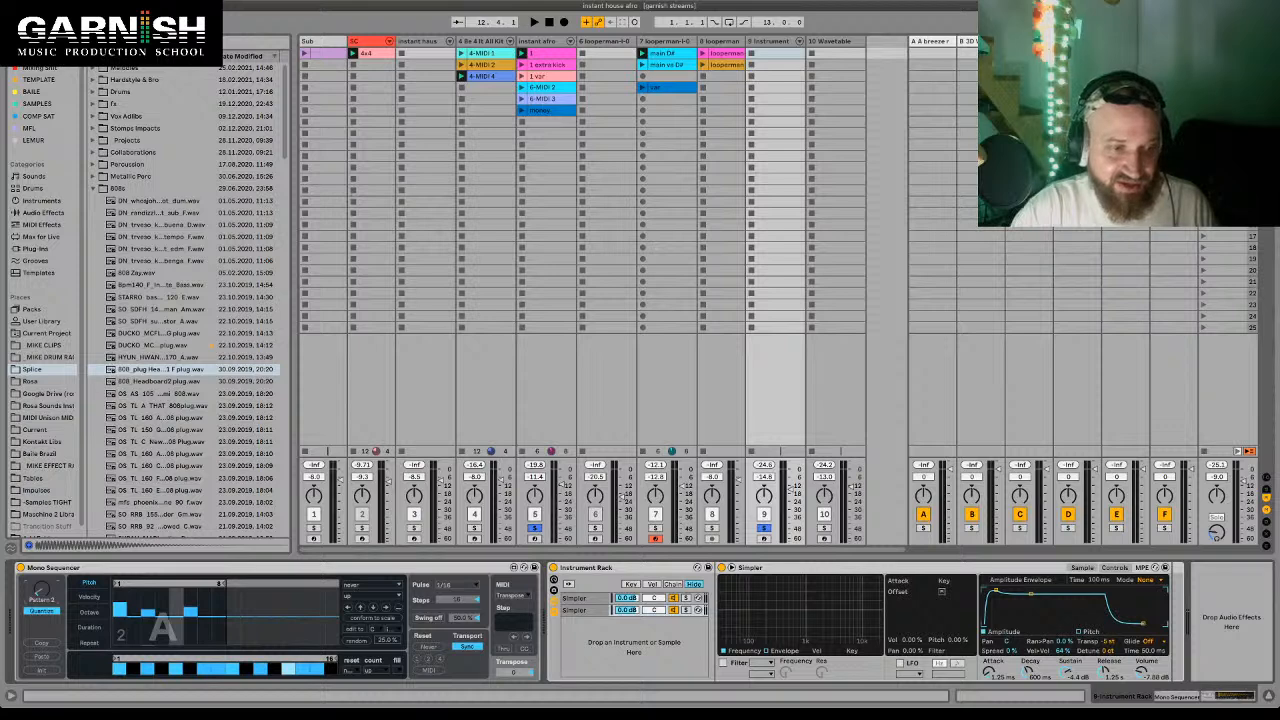
- Review the current pattern's velocity, octave, duration and repeat lanes, ending on the pitch lane
{"action": "left_click", "coordinate": [89, 597]}
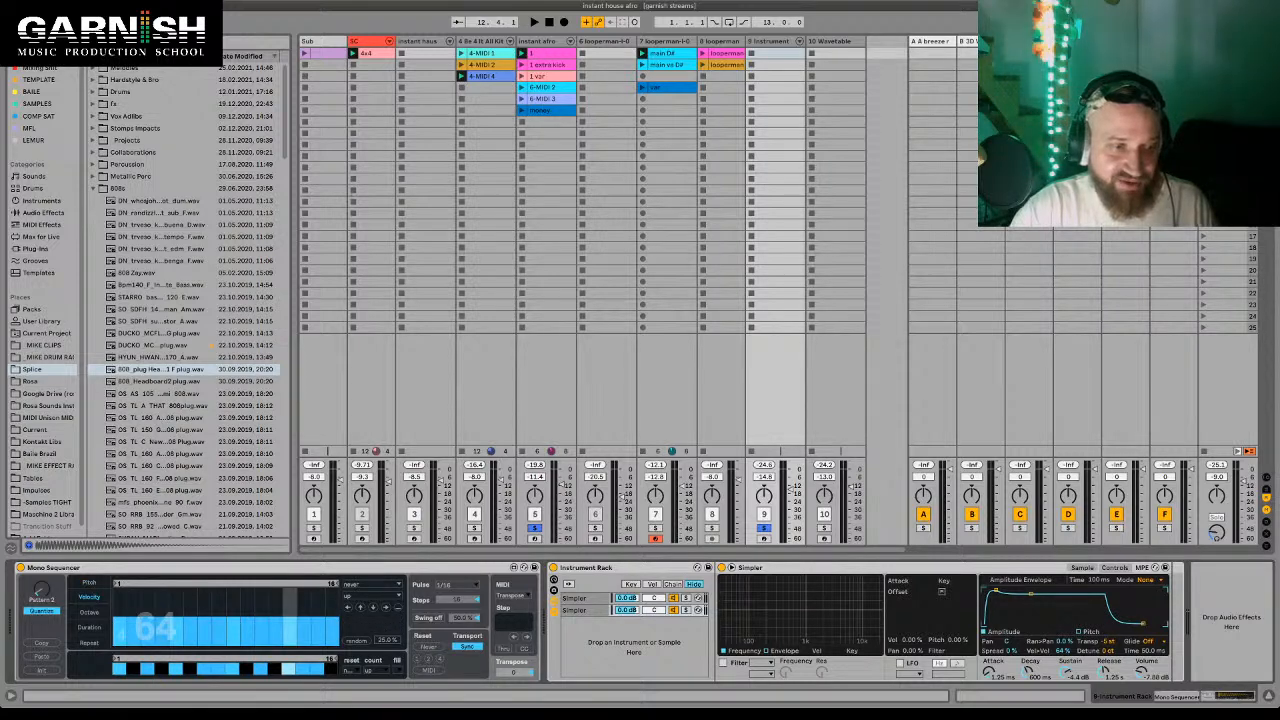
{"action": "left_click", "coordinate": [89, 612]}
{"action": "left_click", "coordinate": [89, 627]}
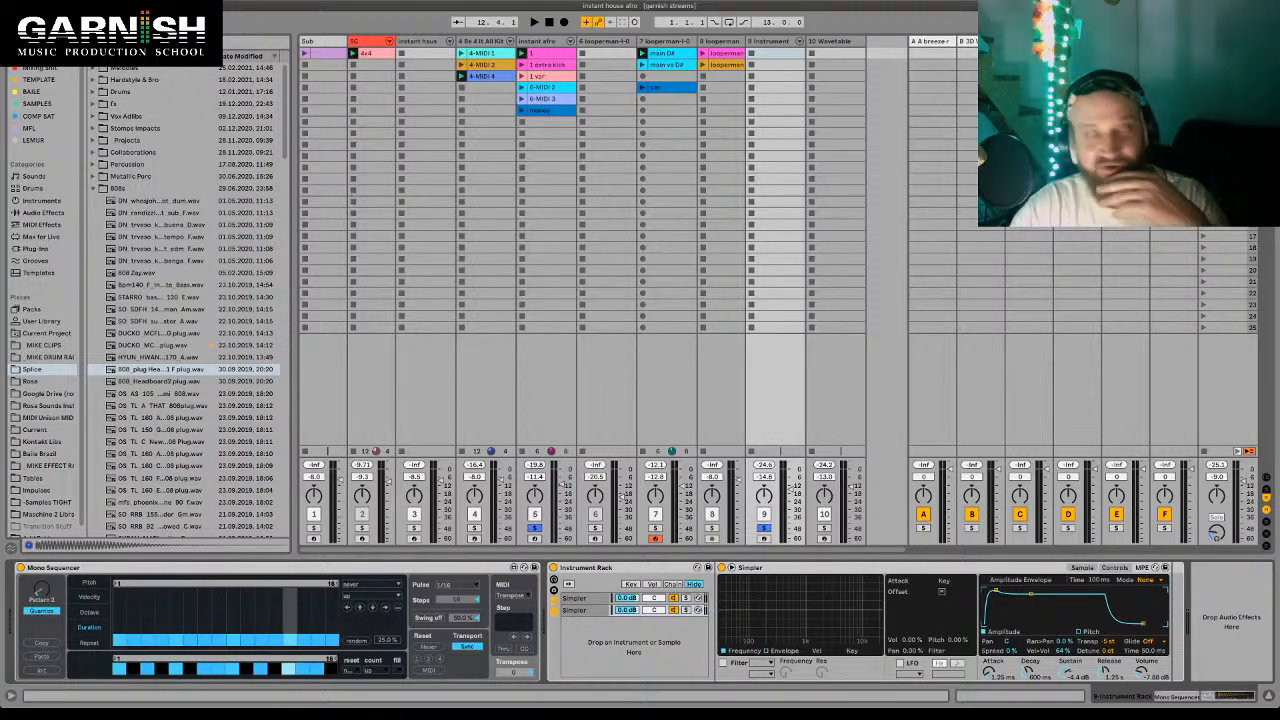
{"action": "left_click", "coordinate": [89, 642]}
{"action": "left_click", "coordinate": [89, 582]}
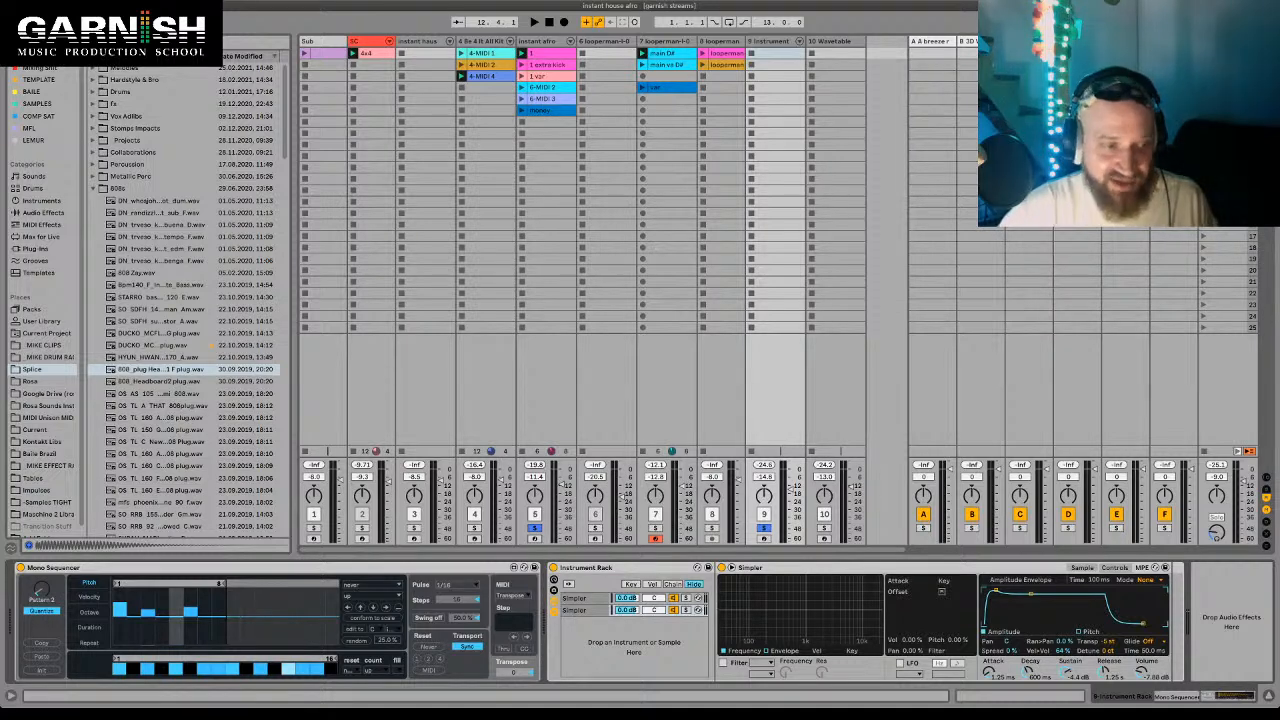
- Lengthen the first step in the duration lane, play the pattern, and return to the pitch lane
{"action": "left_click", "coordinate": [89, 627]}
{"action": "left_click_drag", "start_coordinate": [119, 634], "coordinate": [119, 600]}
{"action": "key", "text": "space"}
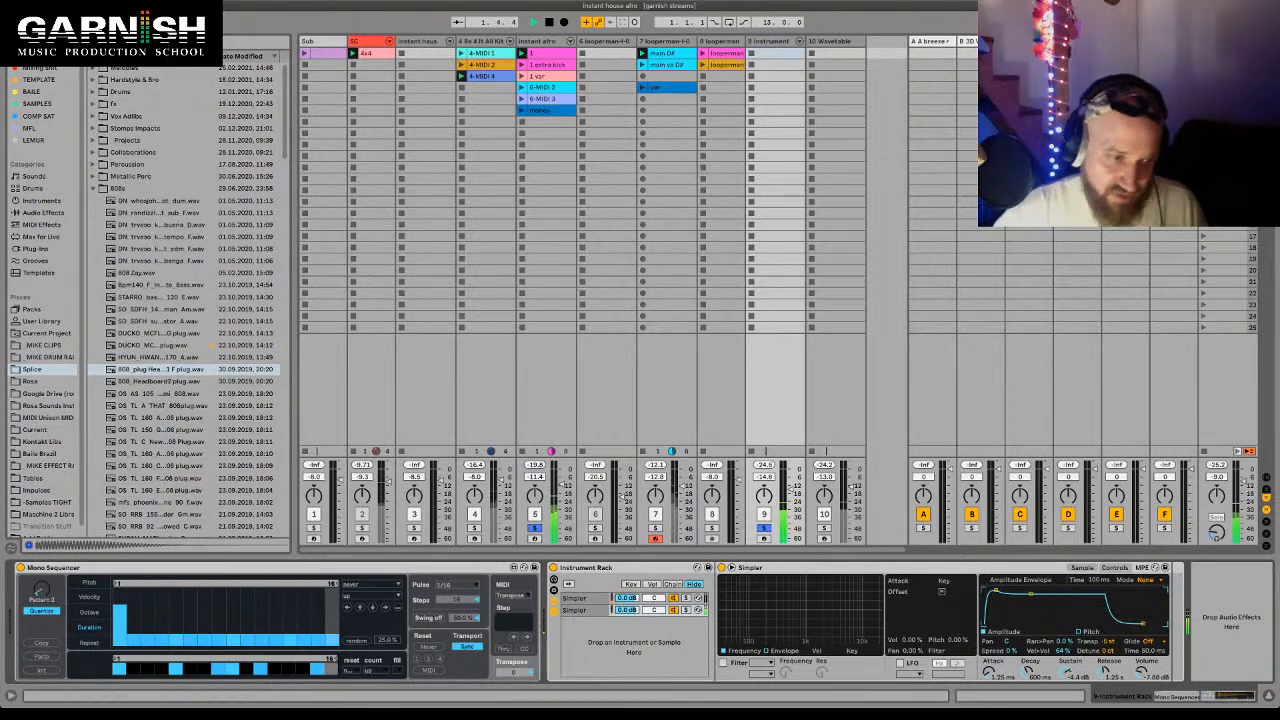
{"action": "left_click", "coordinate": [89, 583]}
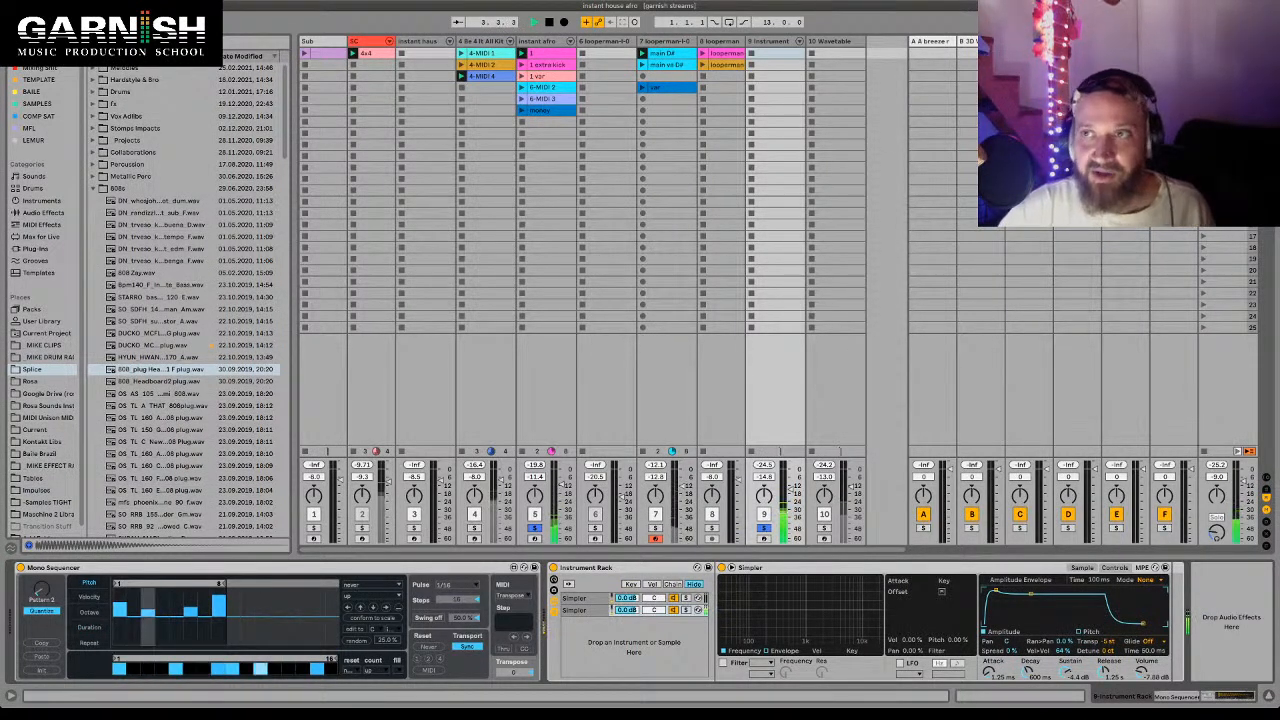
{"action": "key", "text": "space"}
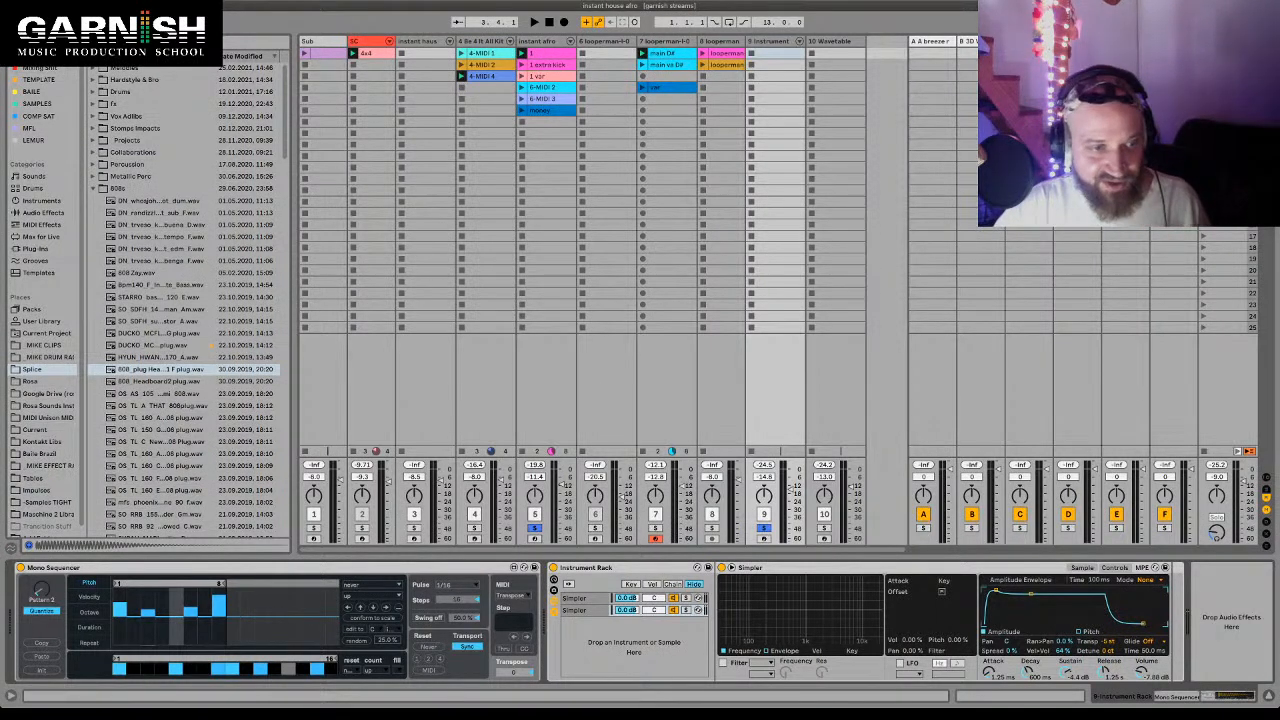
- Check both Simpler chains in the Instrument Rack, switch on the first chain's Simpler, and play the bass pattern
{"action": "left_click", "coordinate": [150, 567]}
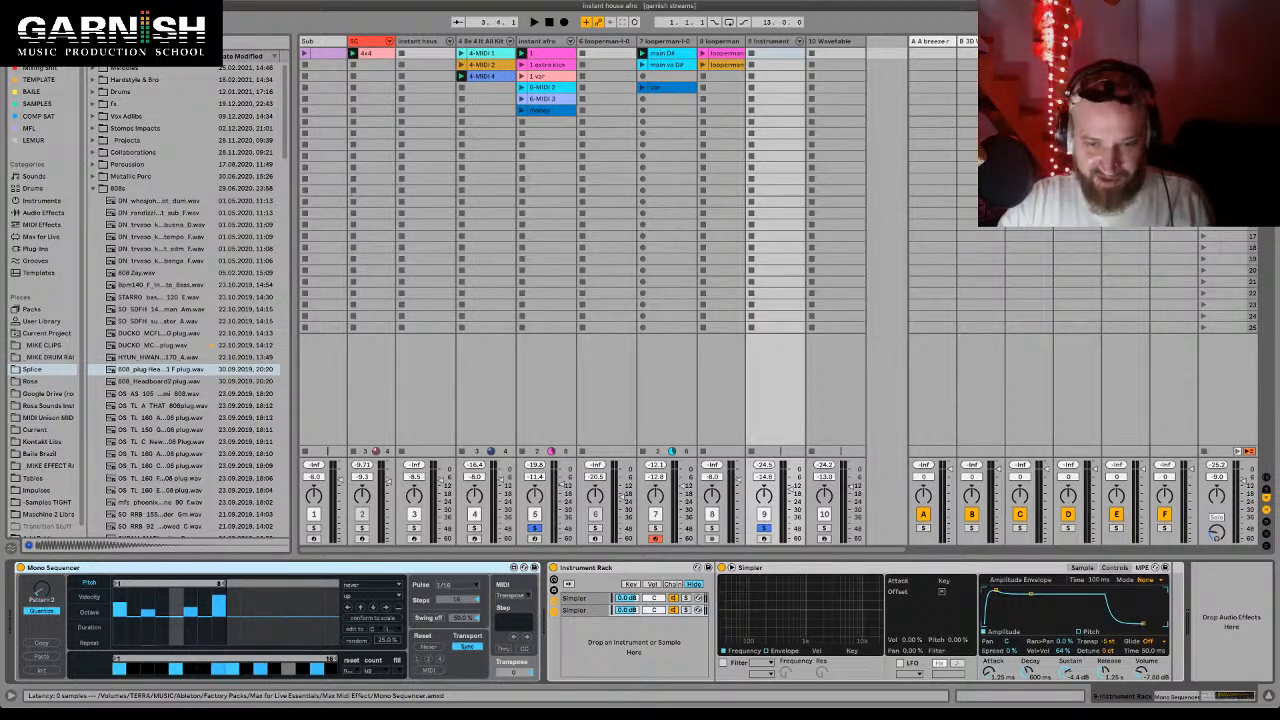
{"action": "left_click", "coordinate": [576, 610]}
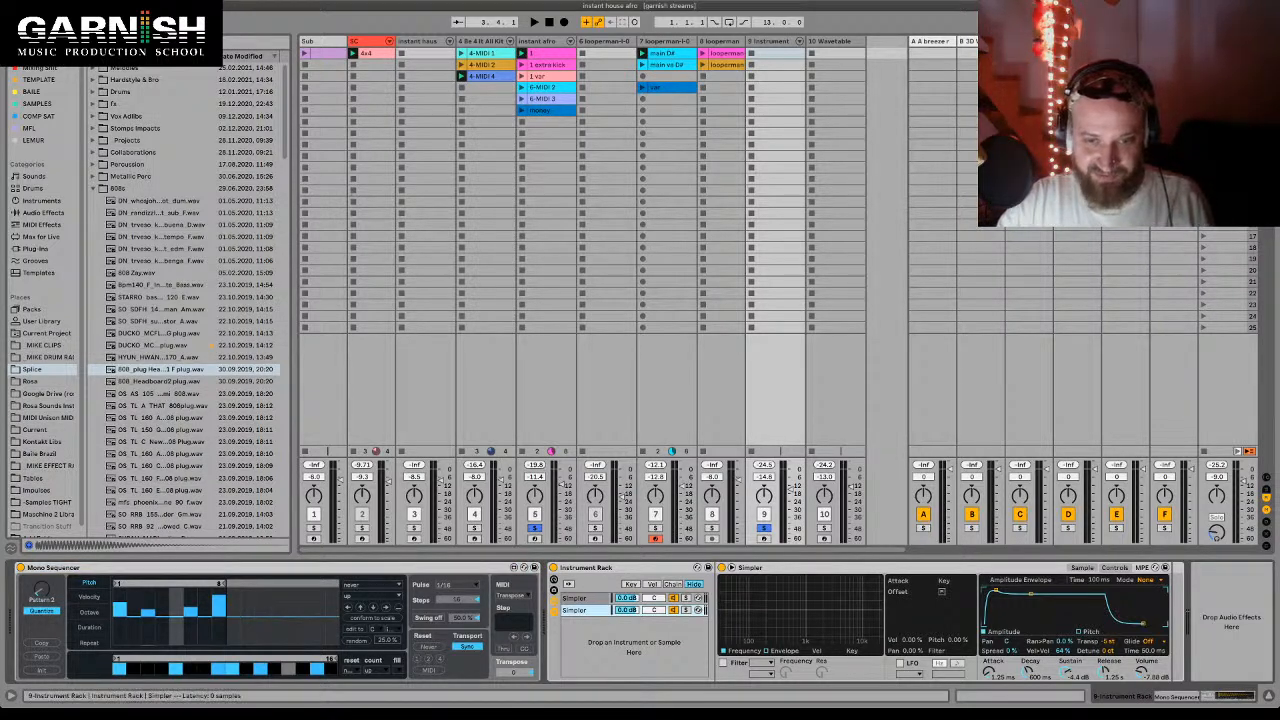
{"action": "left_click", "coordinate": [576, 598]}
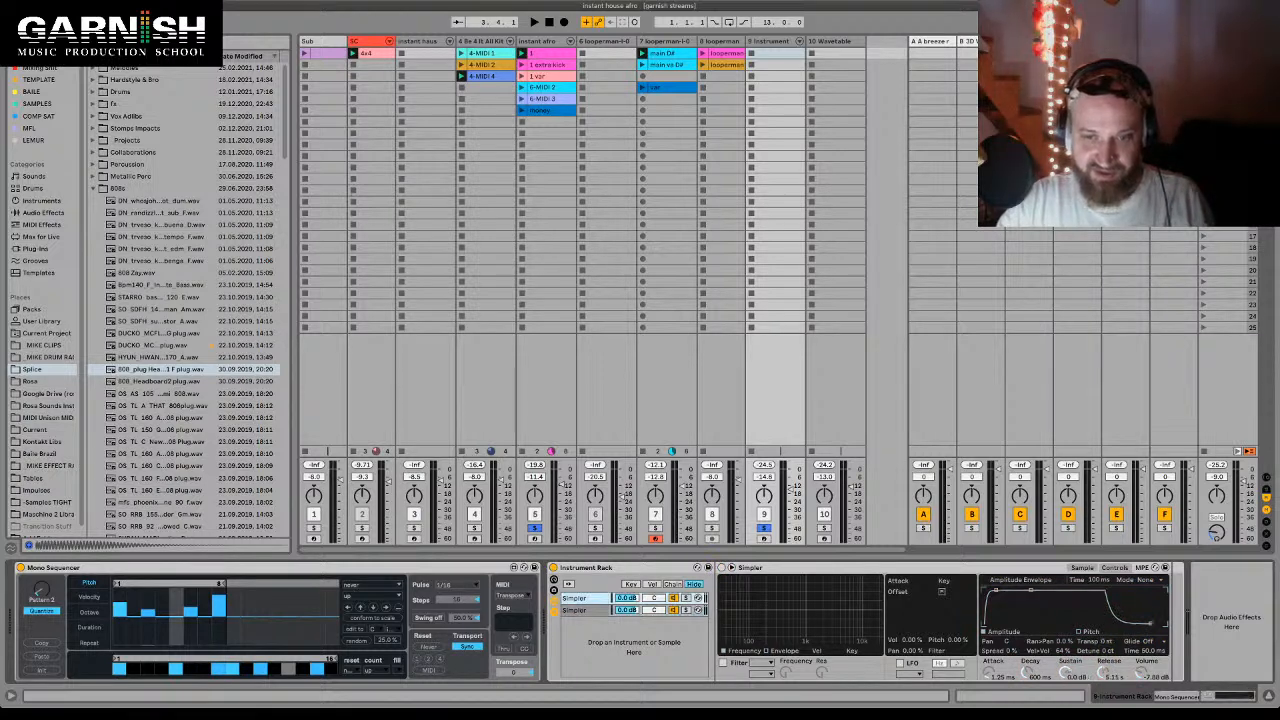
{"action": "key", "text": "space"}
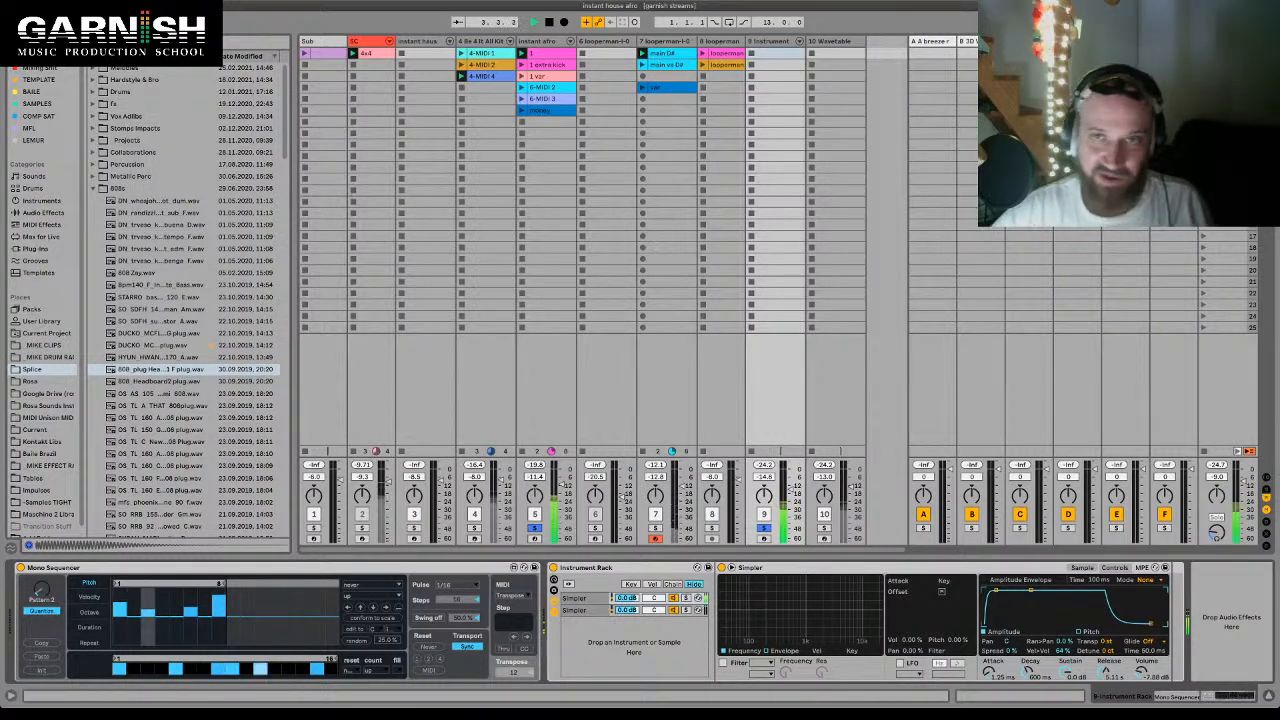
{"action": "key", "text": "space"}
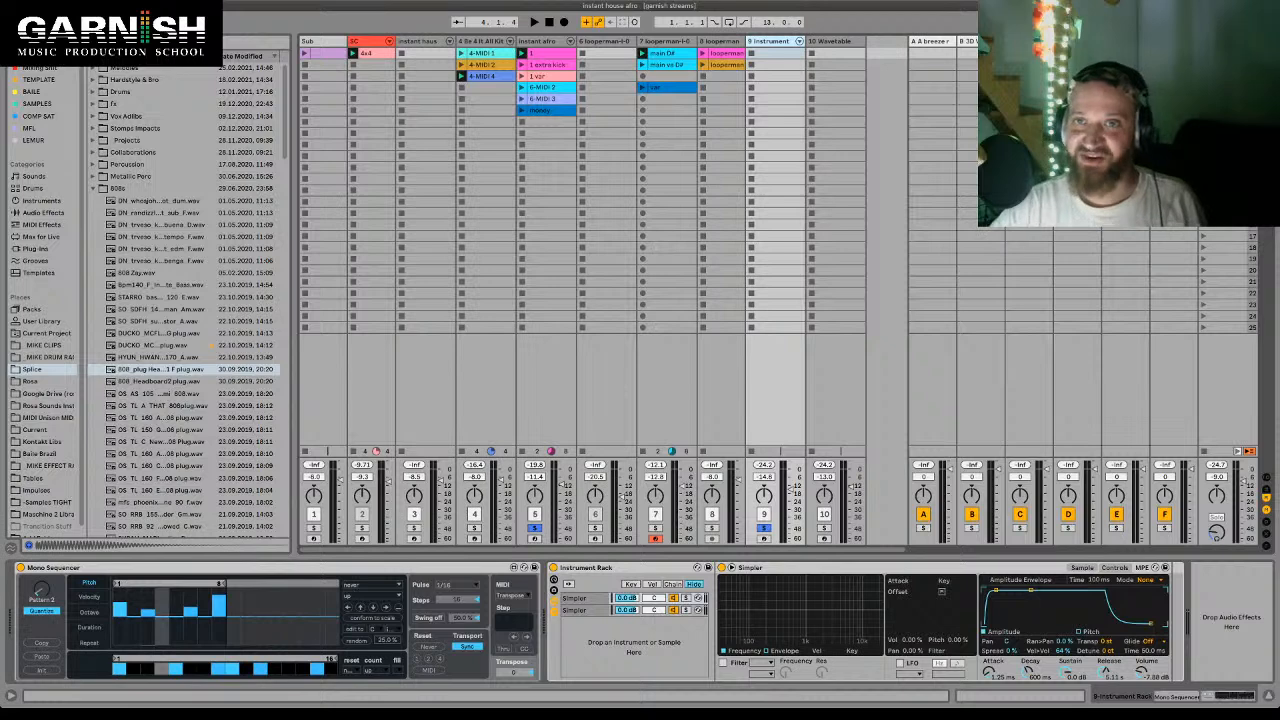
- Insert a MIDI track after the Instrument Rack bass track and show the mixer's input and output routing
{"action": "key", "text": "ctrl+shift+t"}
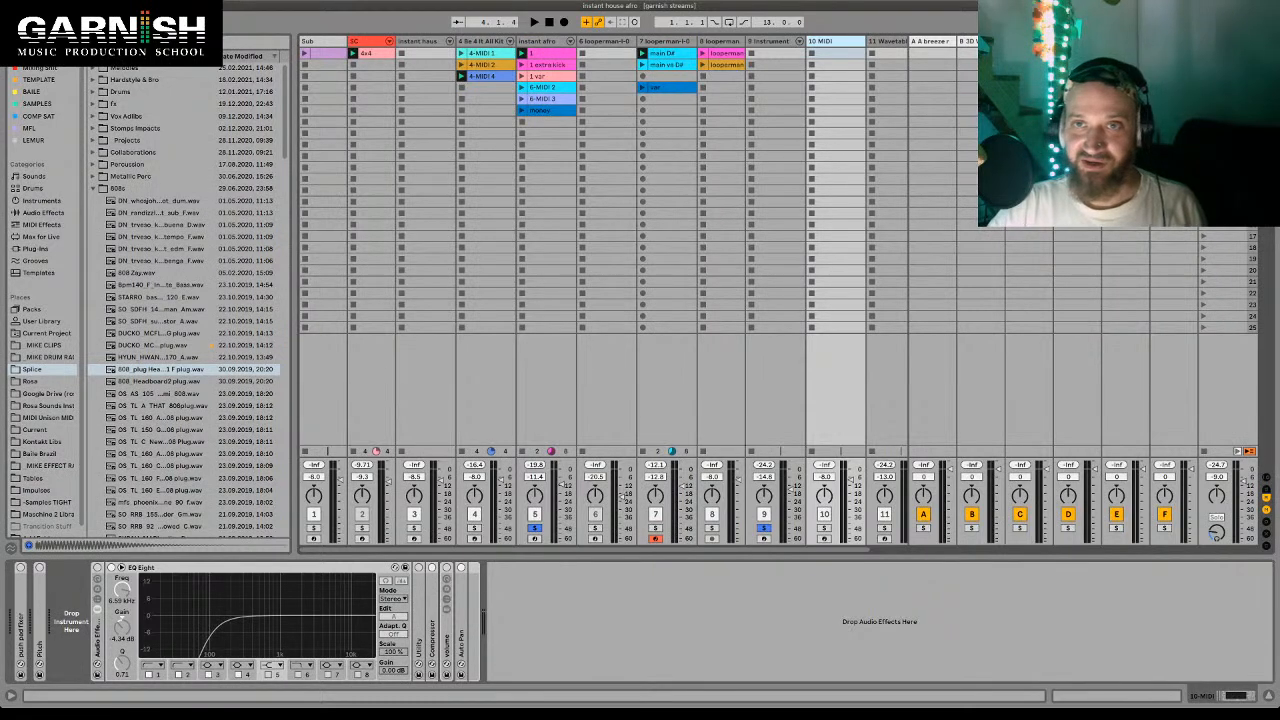
{"action": "left_click", "coordinate": [841, 76]}
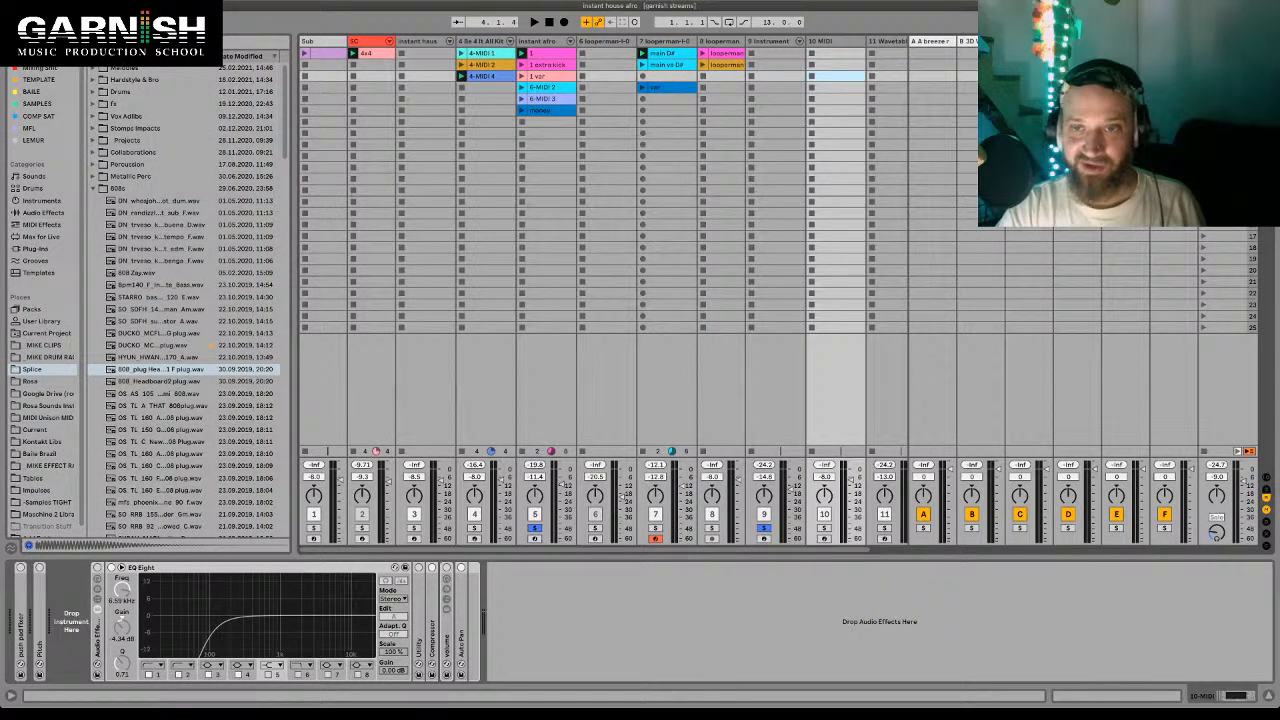
{"action": "key", "text": "ctrl+alt+i"}
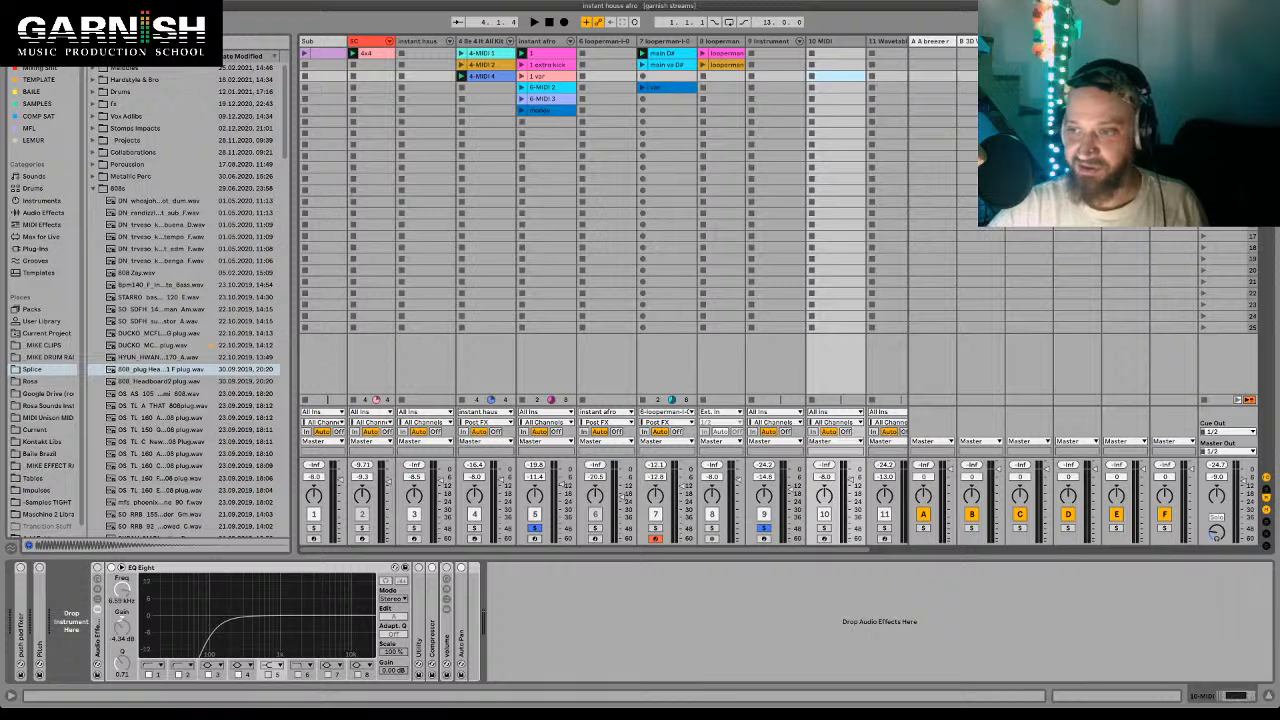
{"action": "key", "text": "ctrl+alt+i"}
{"action": "key", "text": "ctrl+alt+i"}
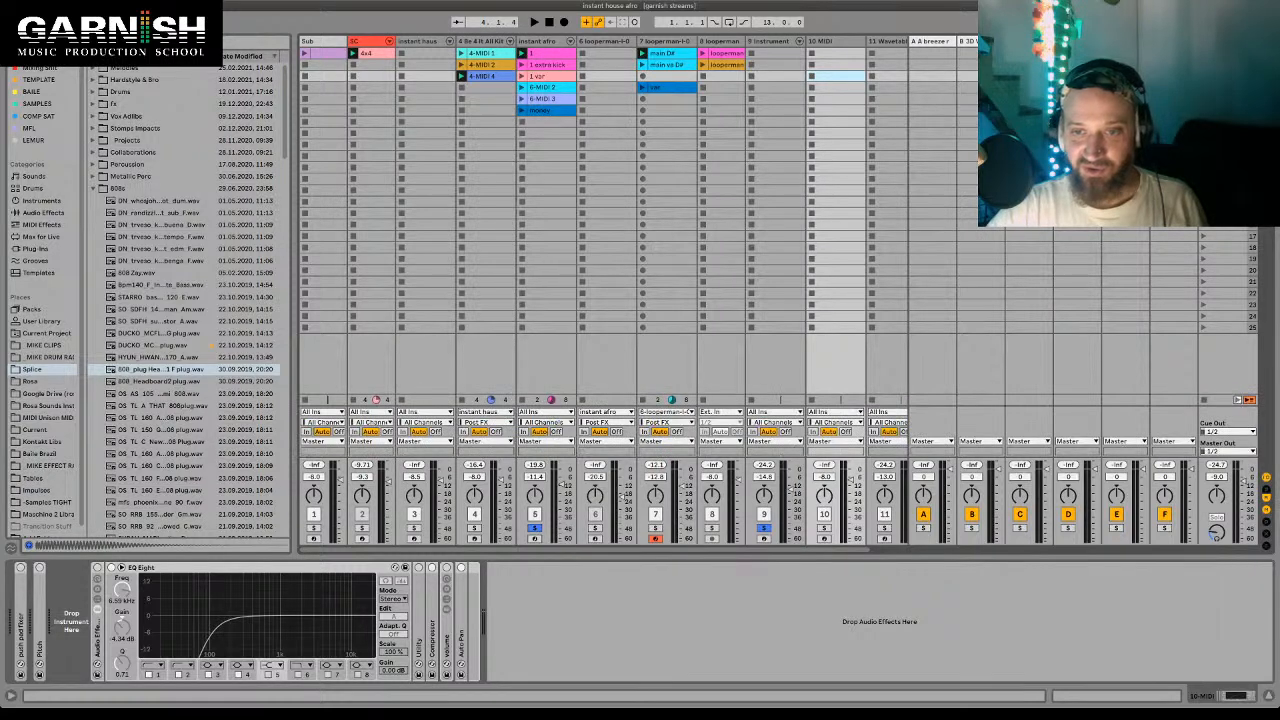
{"action": "left_click", "coordinate": [835, 412]}
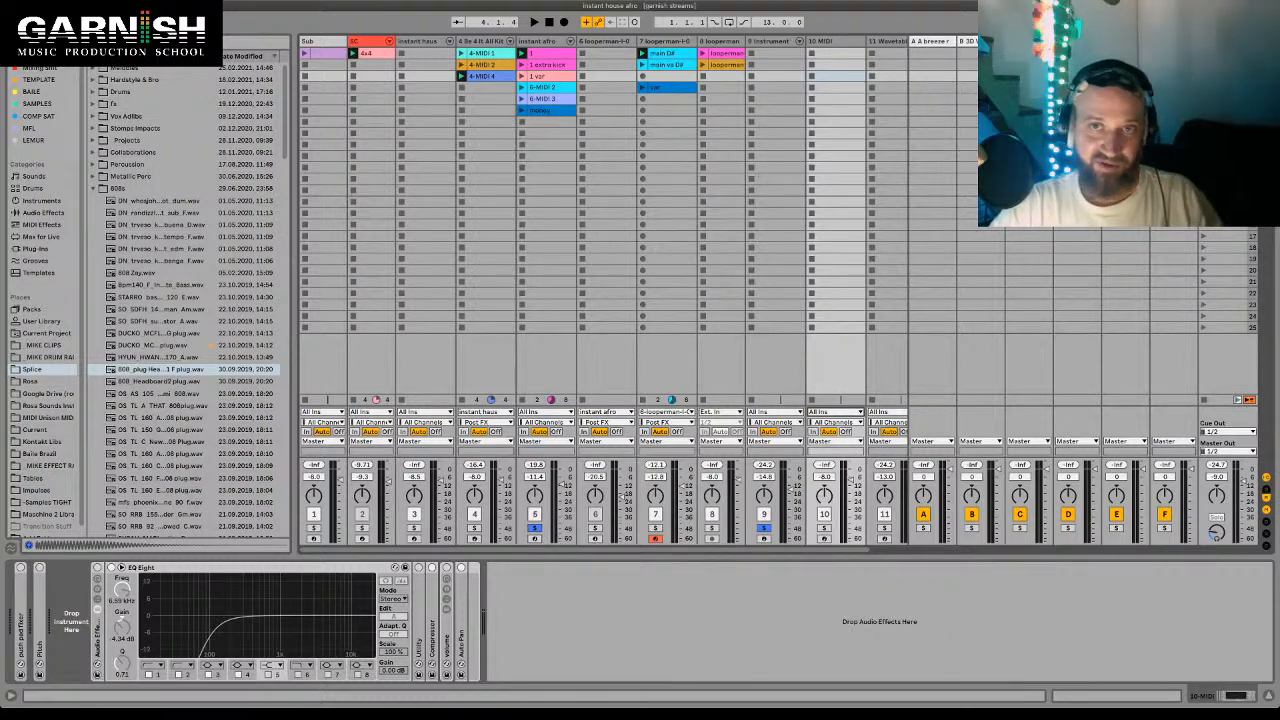
- Rename the Instrument Rack bass track as "mono seq bass"
{"action": "left_click", "coordinate": [769, 41]}
{"action": "key", "text": "super+r"}
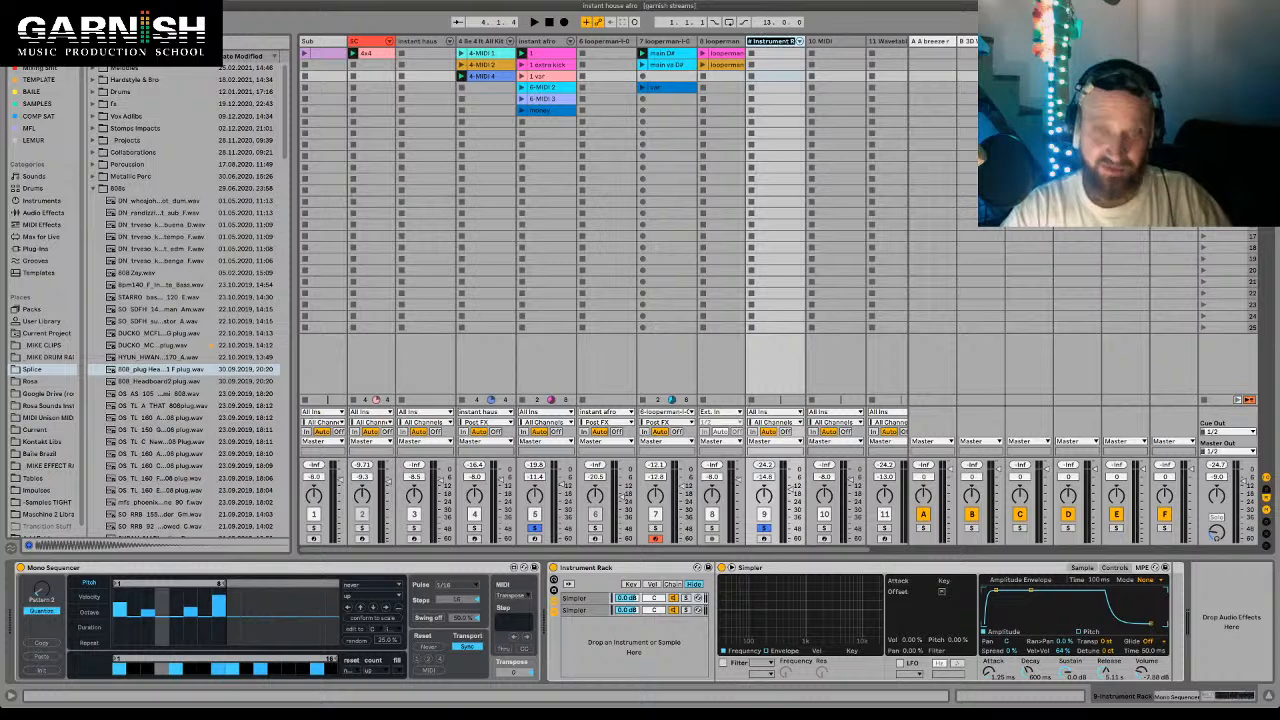
{"action": "type", "text": "nmo"}
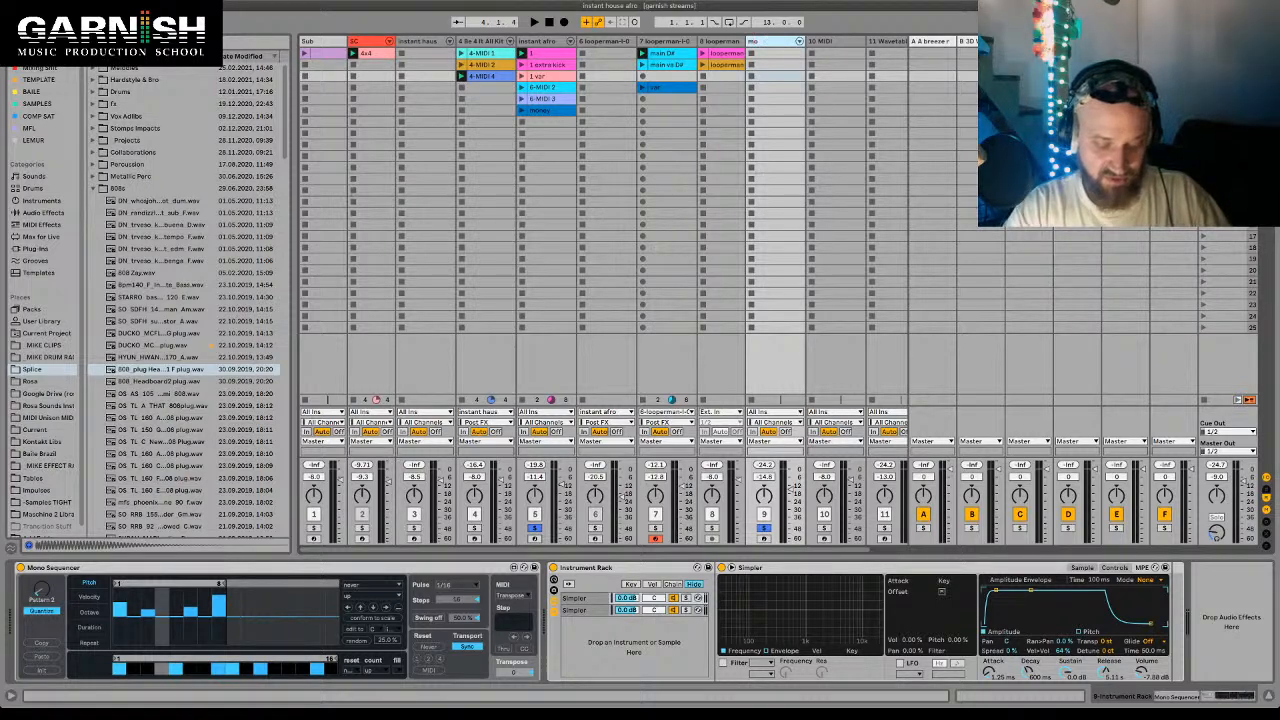
{"action": "type", "text": "no seq bass"}
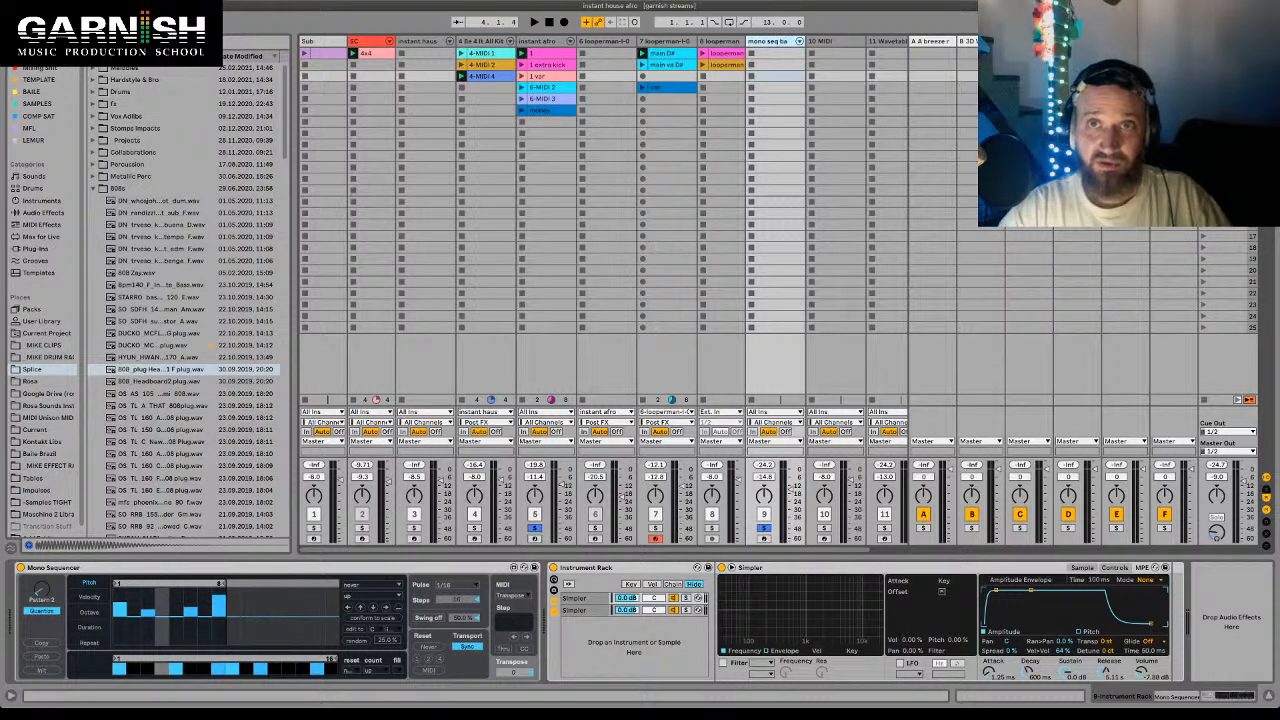
{"action": "key", "text": "Return"}
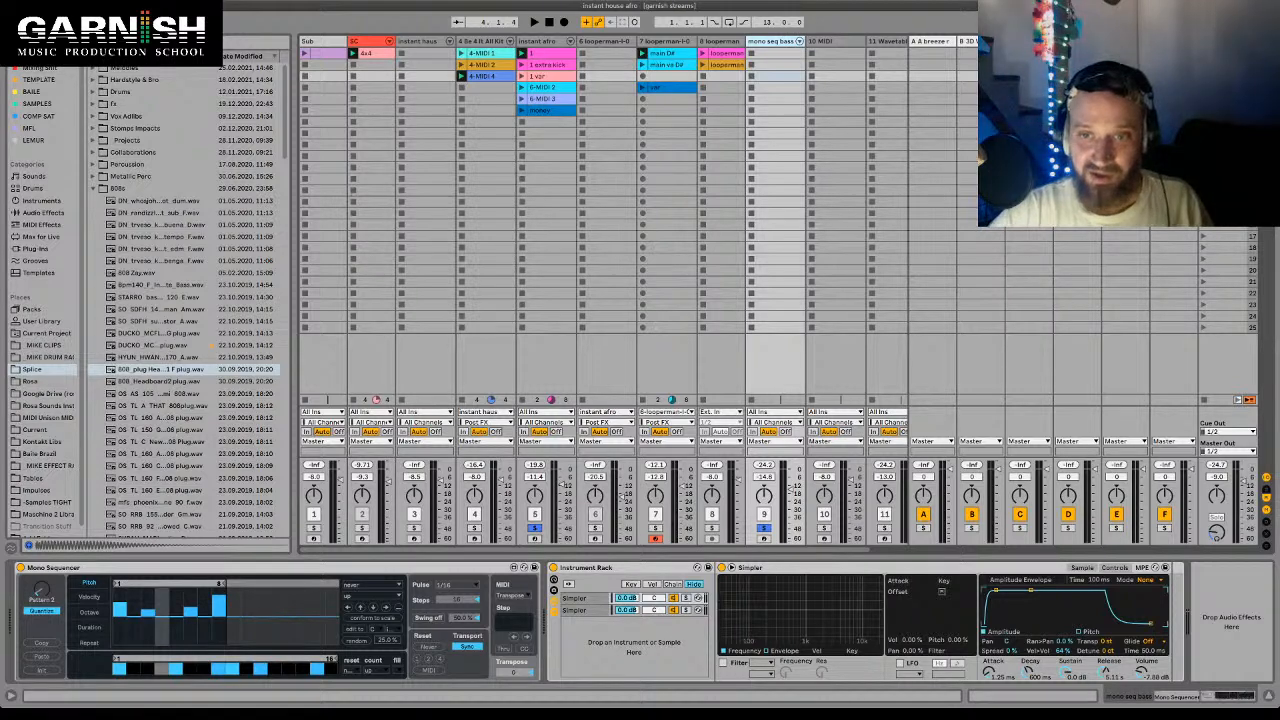
- Set the new MIDI track's input to mono seq bass, arm the track for recording and briefly test playback
{"action": "left_click", "coordinate": [824, 41]}
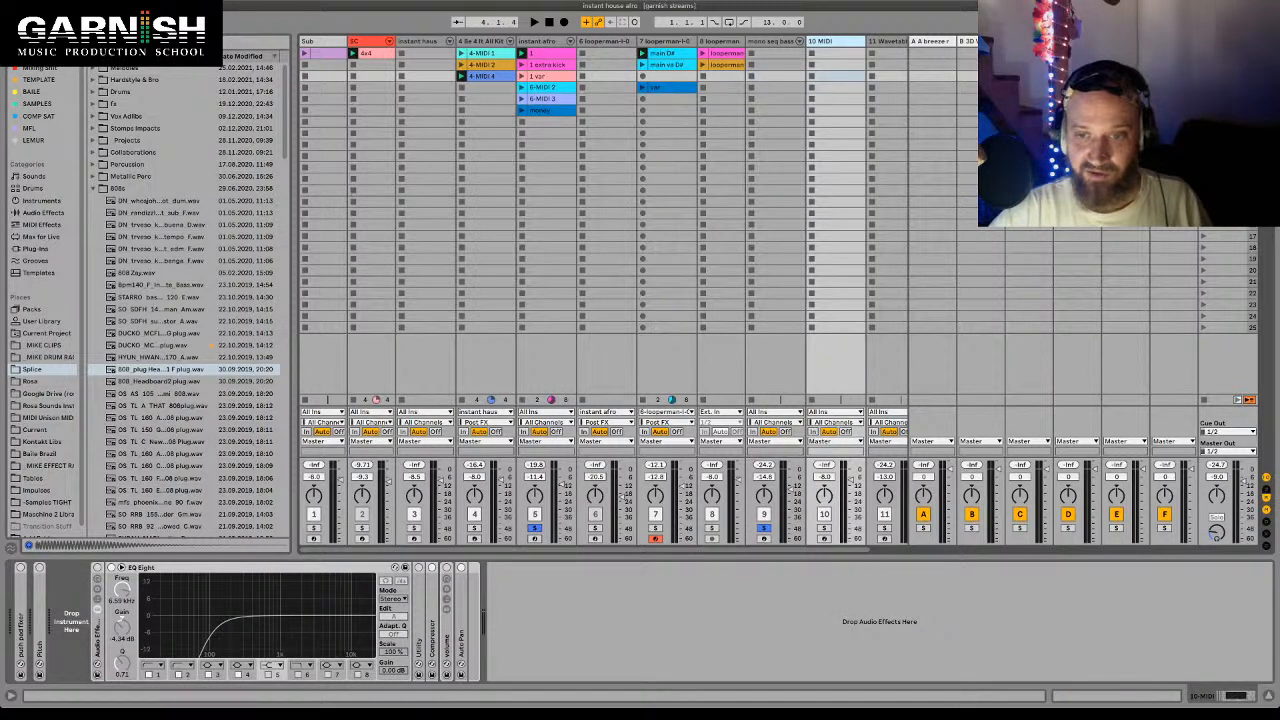
{"action": "left_click", "coordinate": [834, 412]}
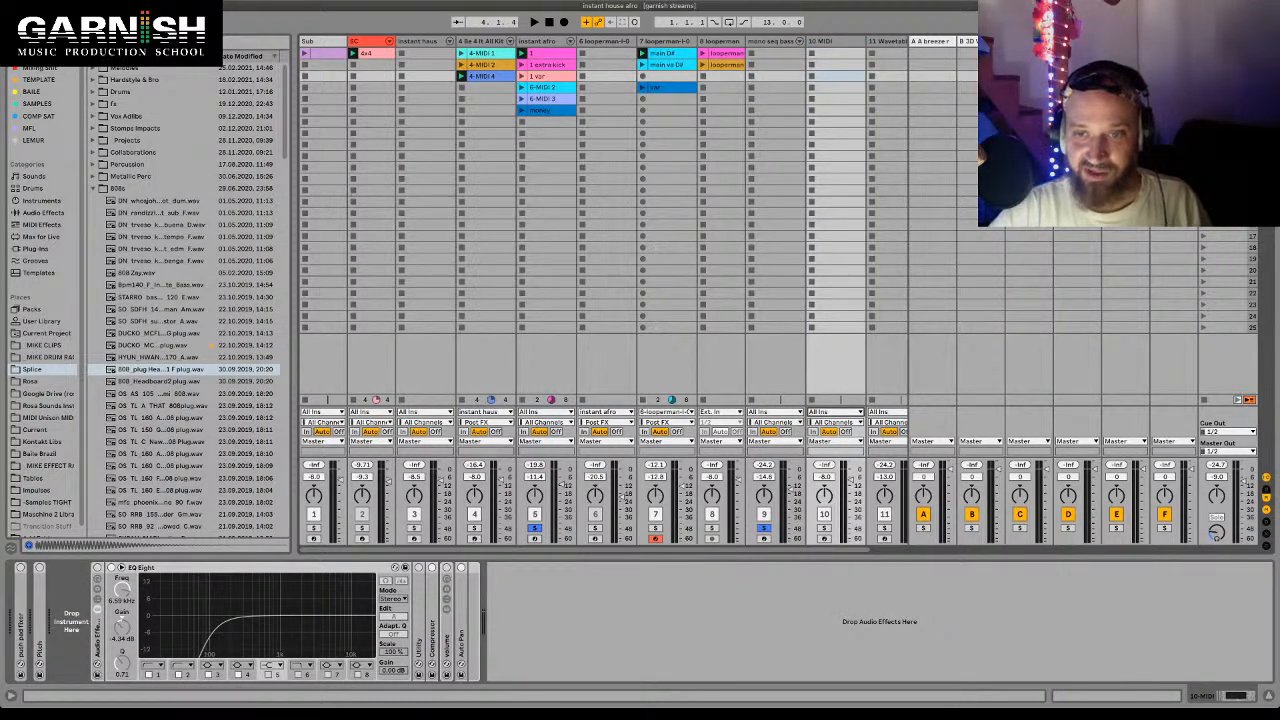
{"action": "left_click", "coordinate": [834, 412]}
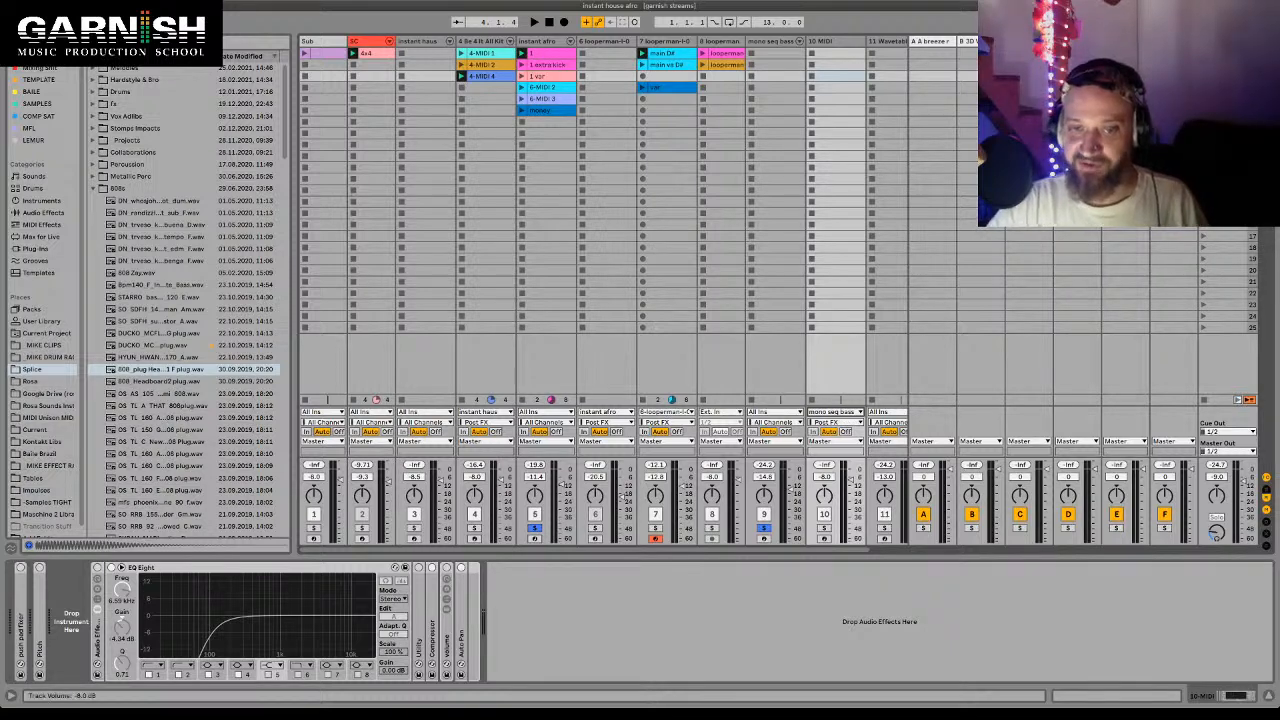
{"action": "left_click", "coordinate": [824, 539]}
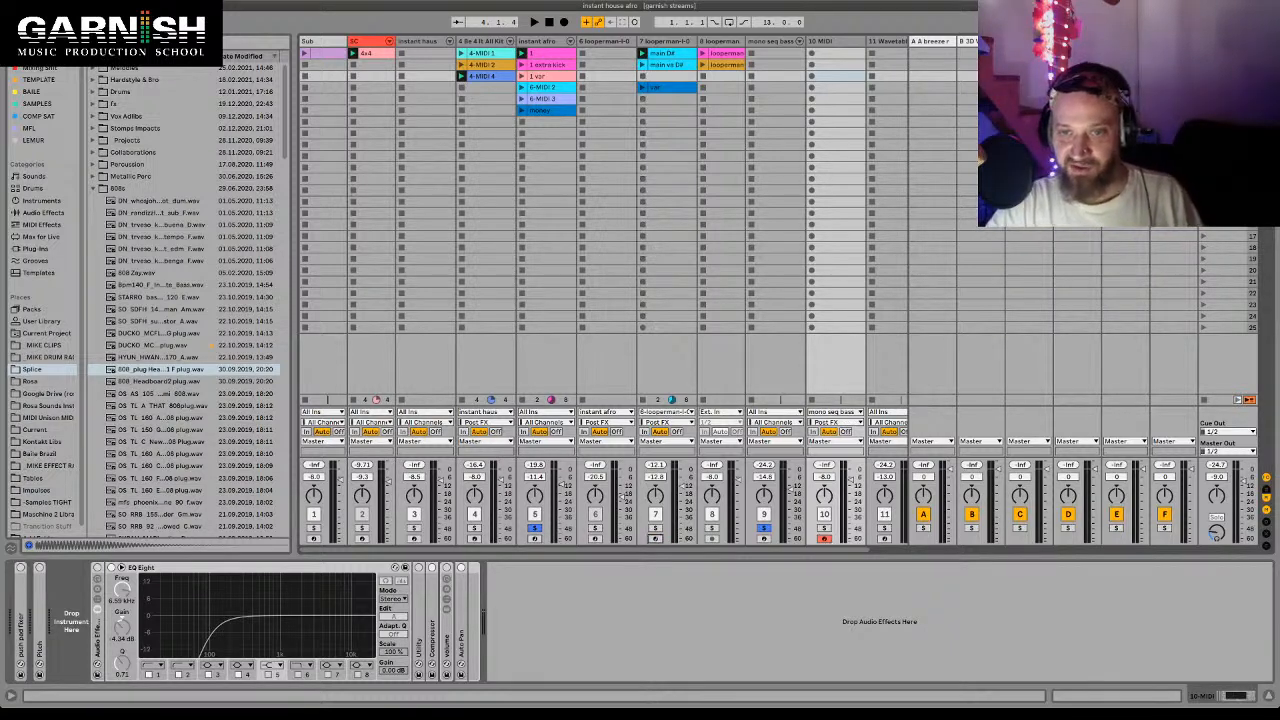
{"action": "key", "text": "space"}
{"action": "key", "text": "space"}
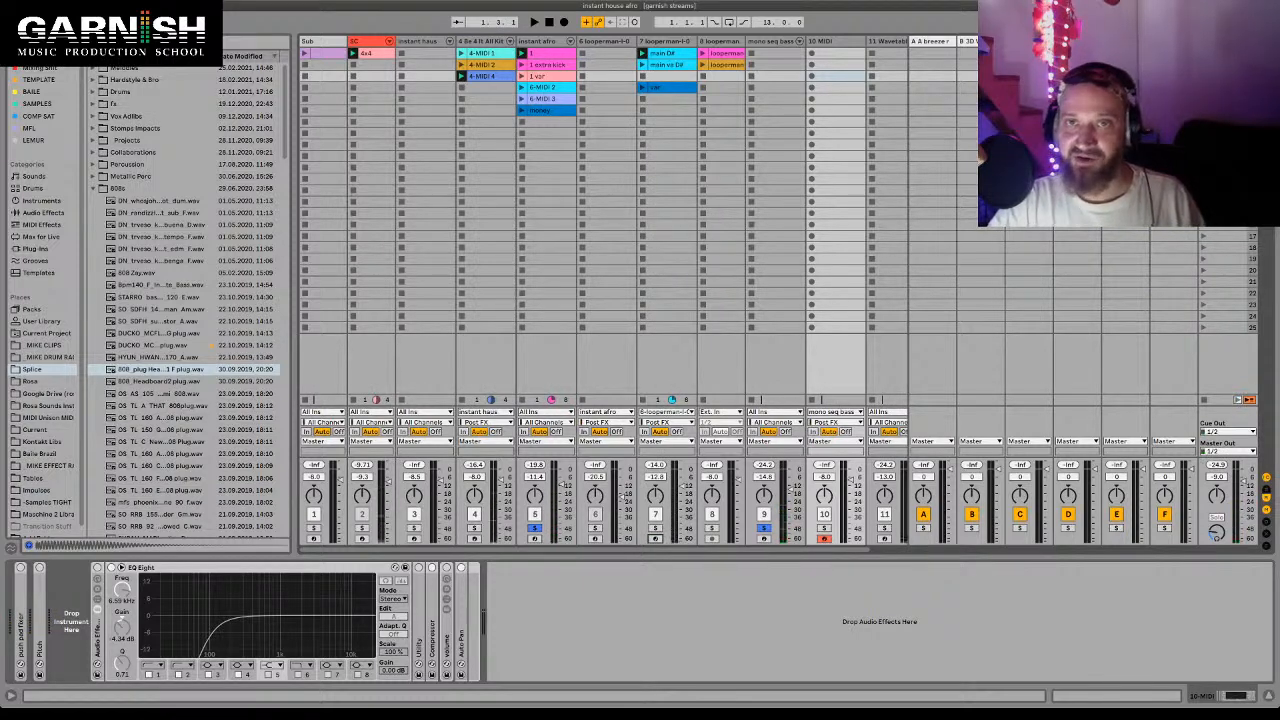
- Record the Mono Sequencer's MIDI output into the first two clip slots of the 10 MIDI track
{"action": "left_click", "coordinate": [770, 41]}
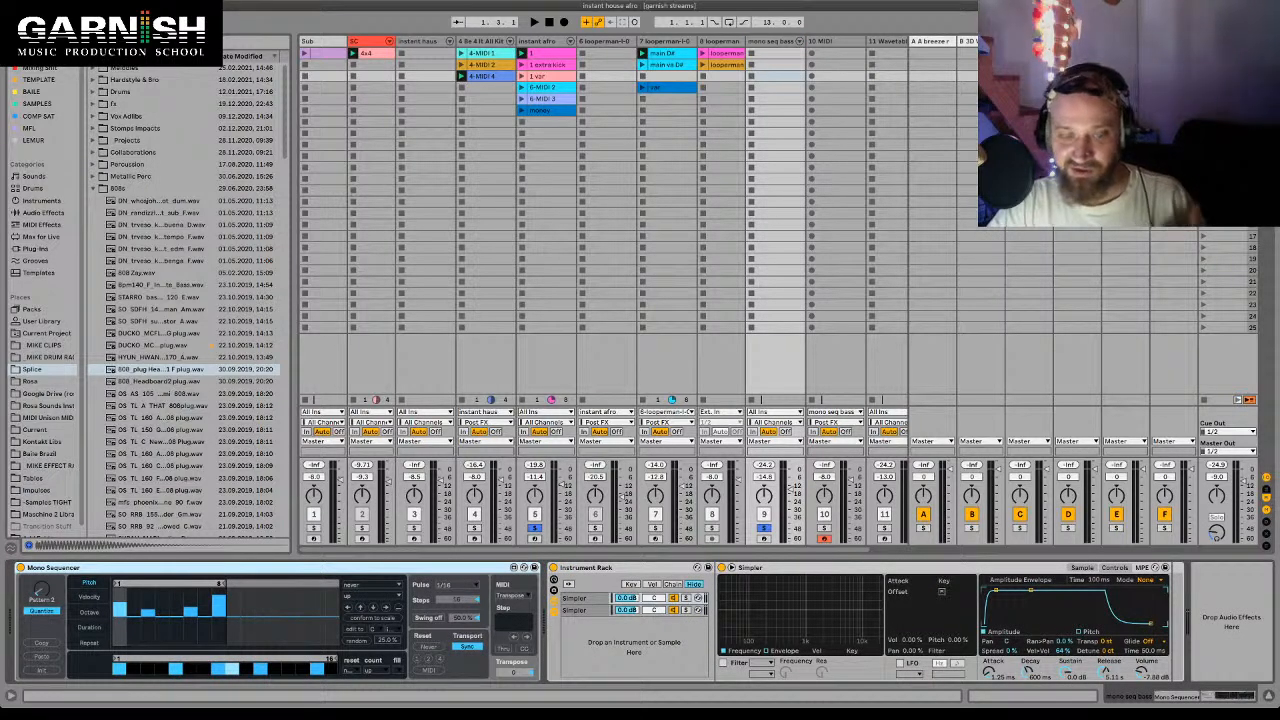
{"action": "left_click", "coordinate": [830, 41]}
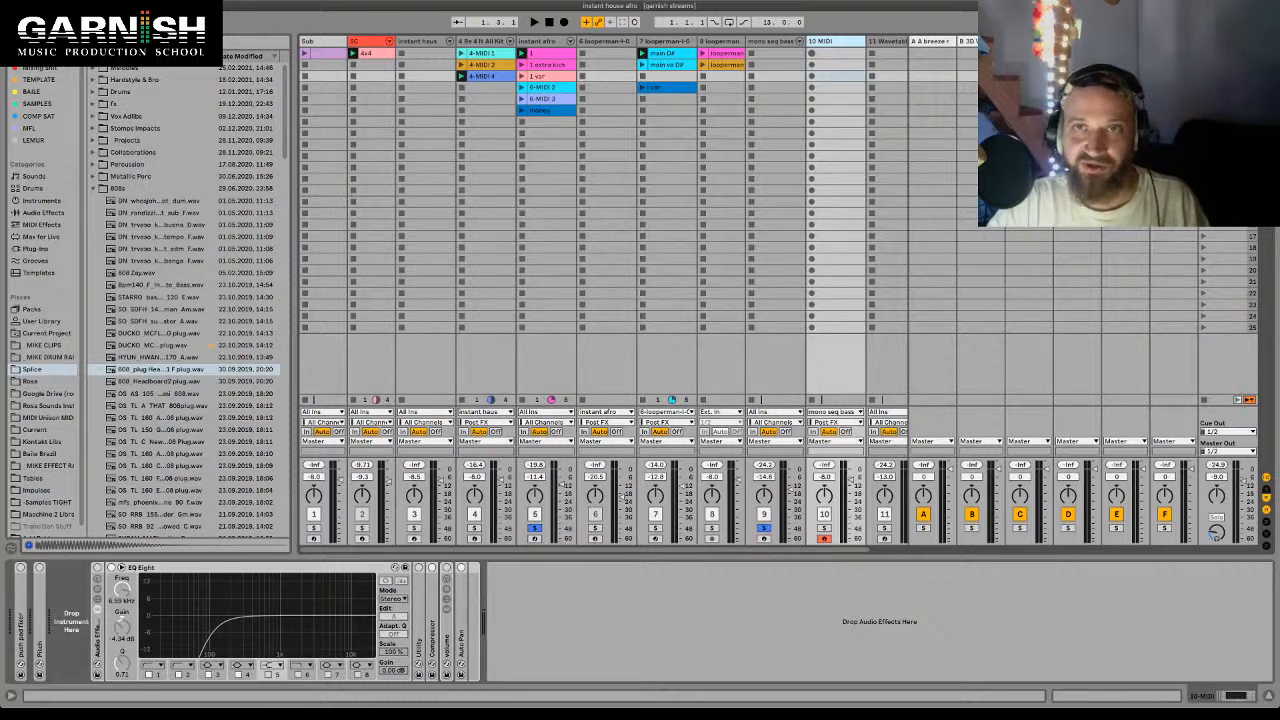
{"action": "left_click", "coordinate": [812, 53]}
{"action": "key", "text": "space"}
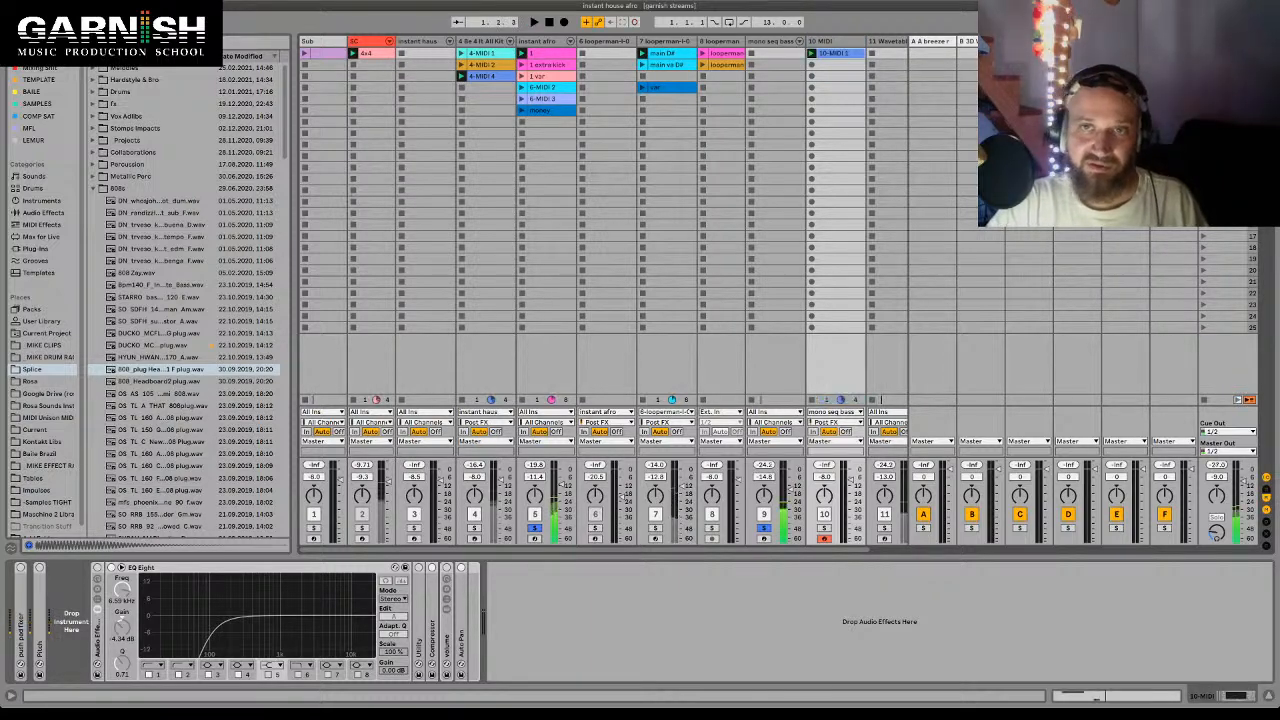
{"action": "left_click", "coordinate": [812, 65]}
{"action": "left_click", "coordinate": [771, 41]}
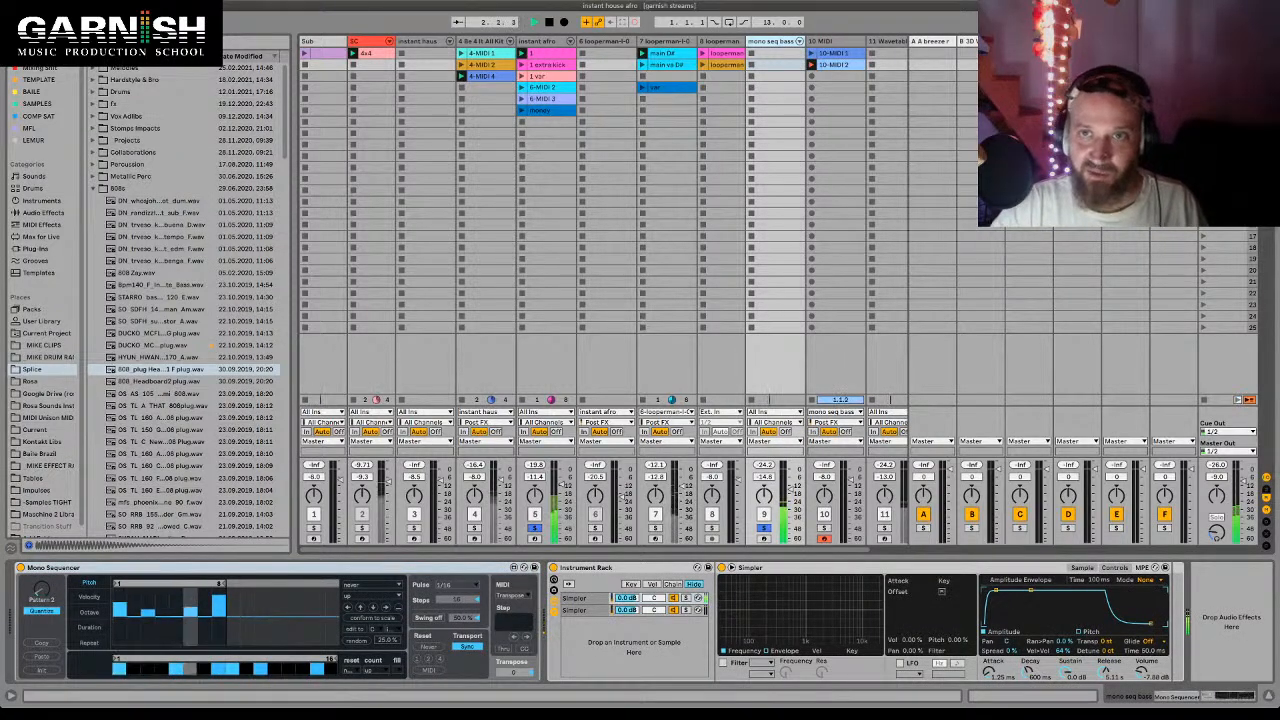
- Check the notes being recorded in the second clip, then record a third clip in the slot below and stop playback
{"action": "double_click", "coordinate": [834, 65]}
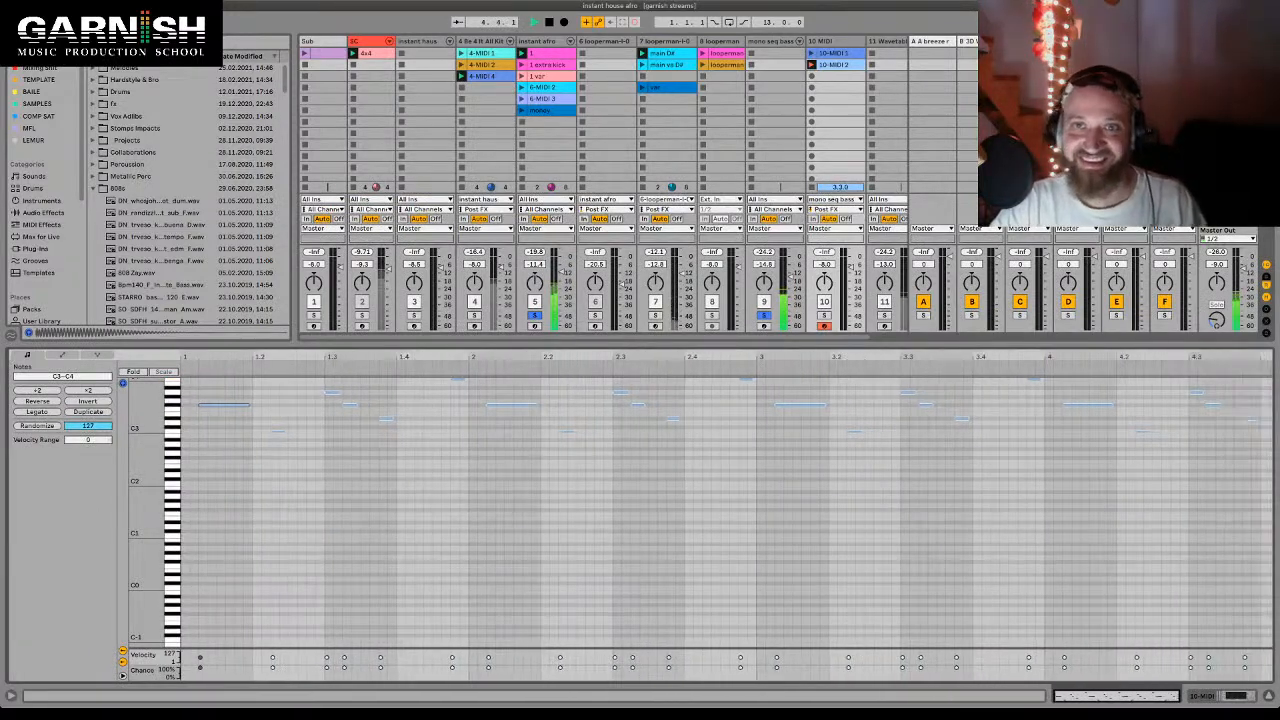
{"action": "double_click", "coordinate": [771, 41]}
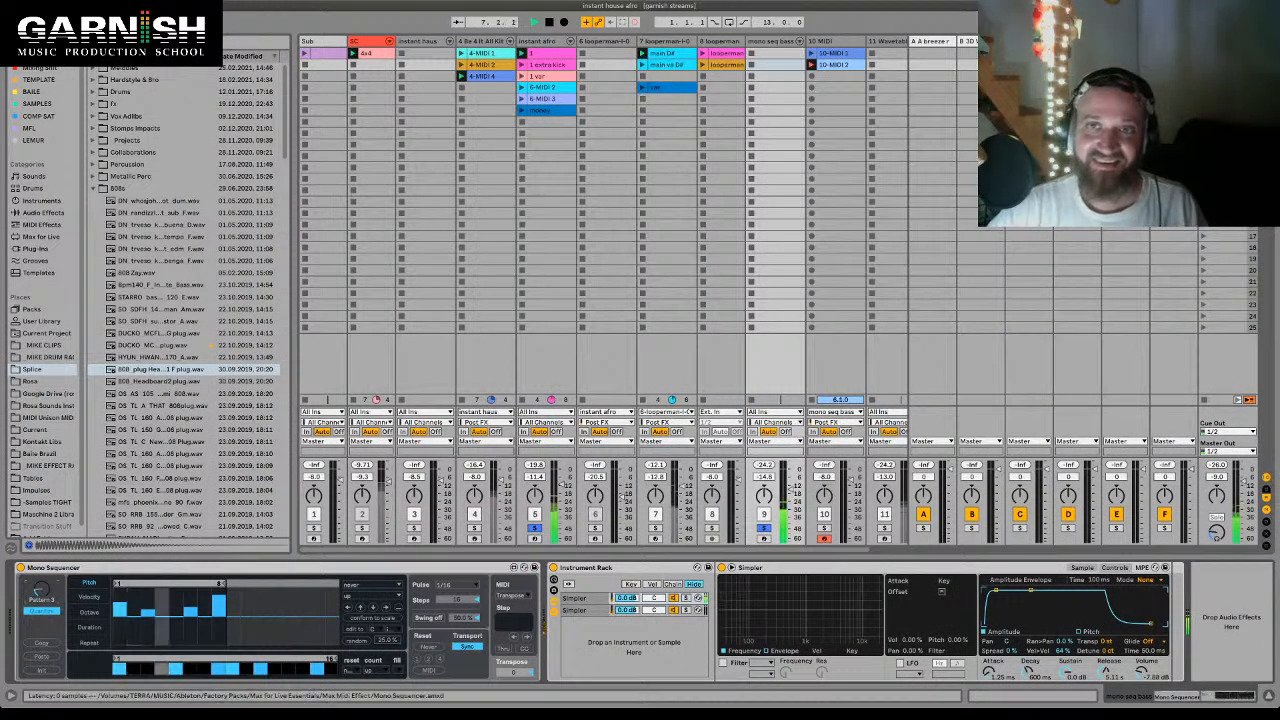
{"action": "left_click", "coordinate": [812, 76]}
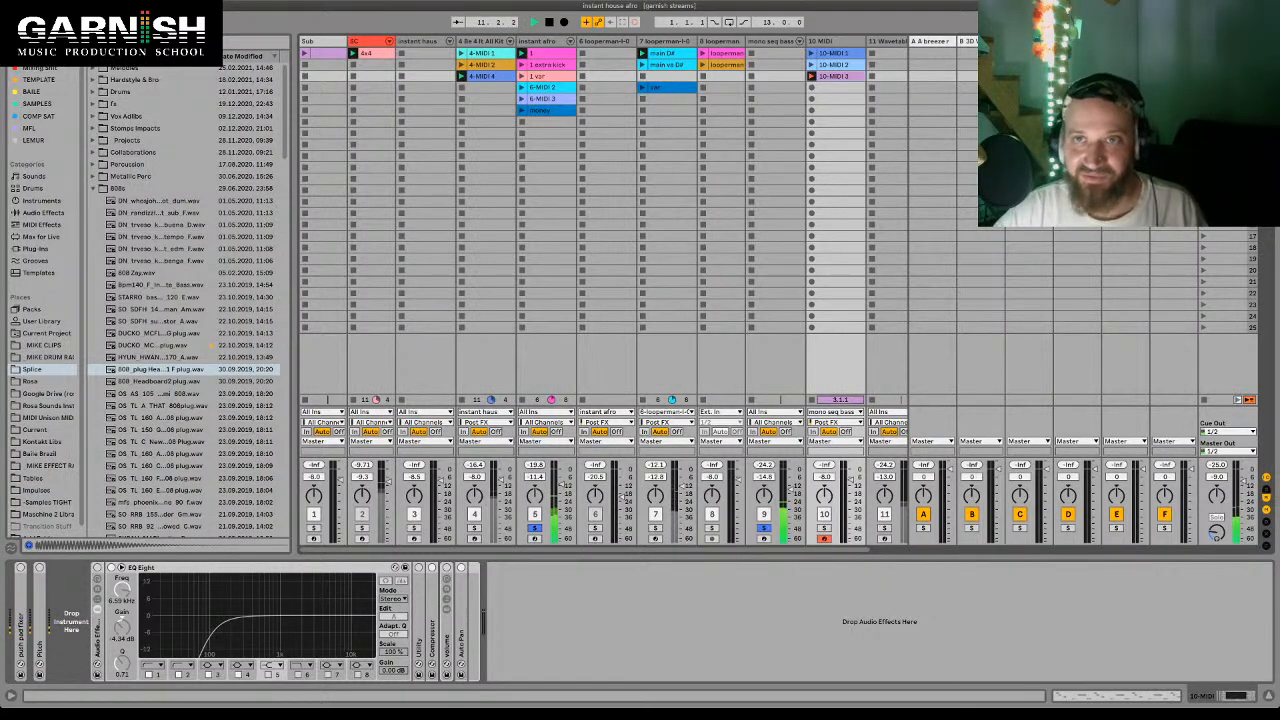
{"action": "key", "text": "space"}
- Open the 10-MIDI 2 clip, examine the timing of its recorded notes and select them all
{"action": "double_click", "coordinate": [835, 65]}
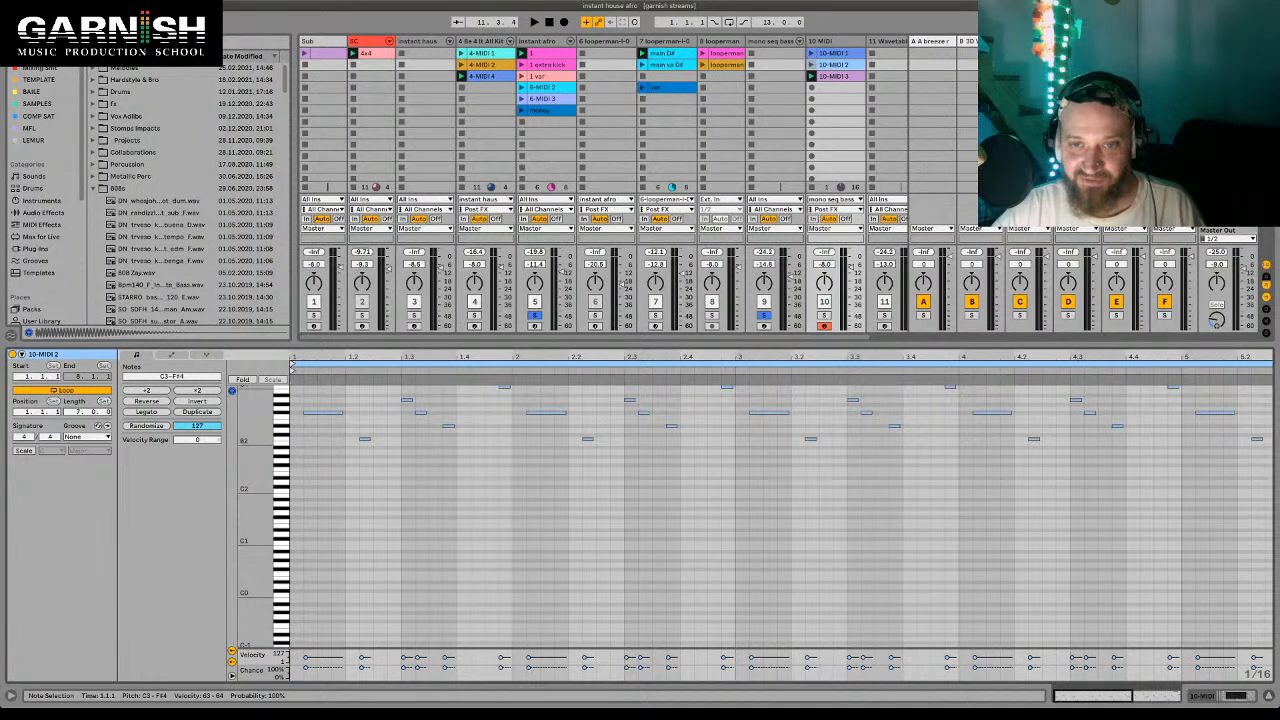
{"action": "left_click_drag", "start_coordinate": [722, 411], "coordinate": [749, 411]}
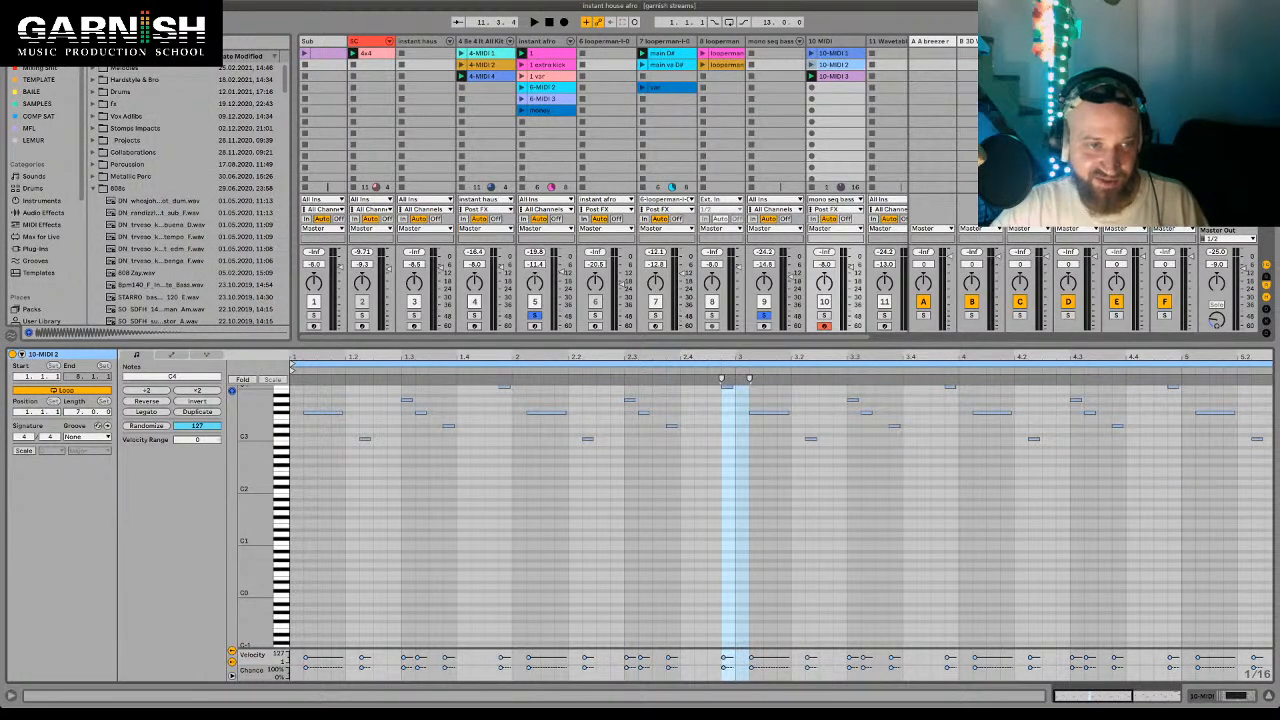
{"action": "left_click_drag", "start_coordinate": [300, 357], "coordinate": [300, 367]}
{"action": "left_click", "coordinate": [320, 395]}
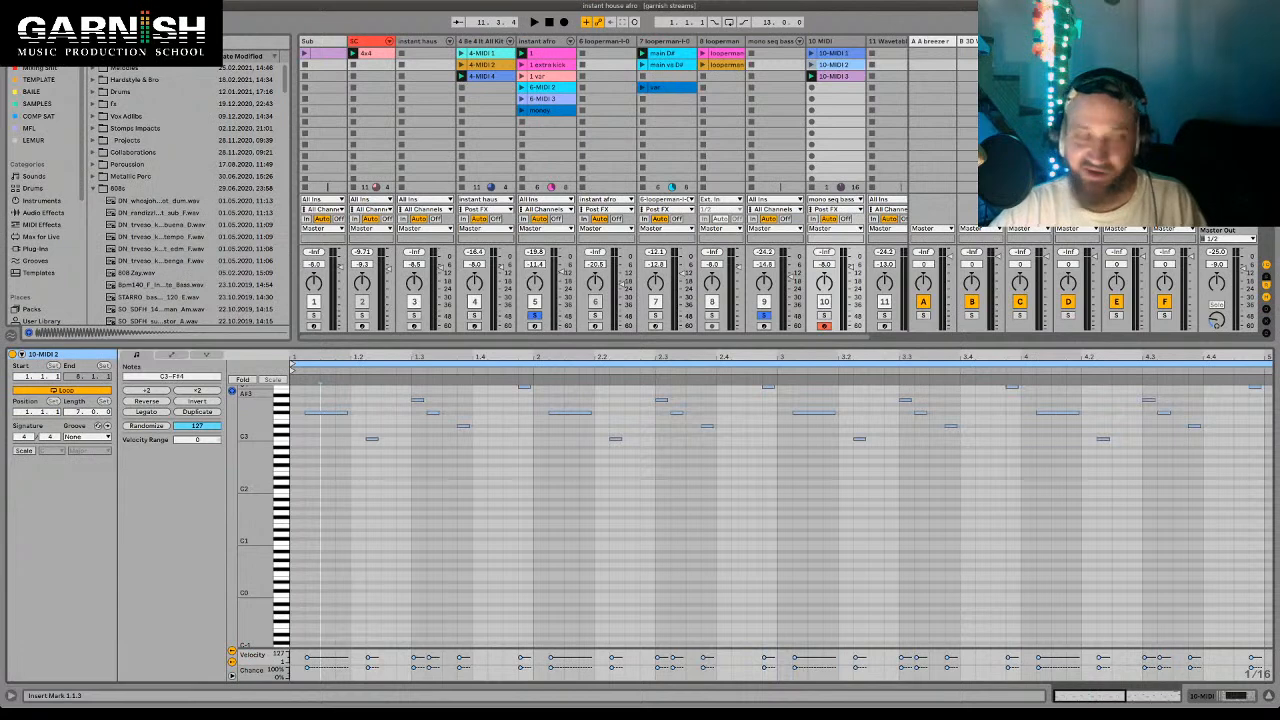
{"action": "key", "text": "ctrl+a"}
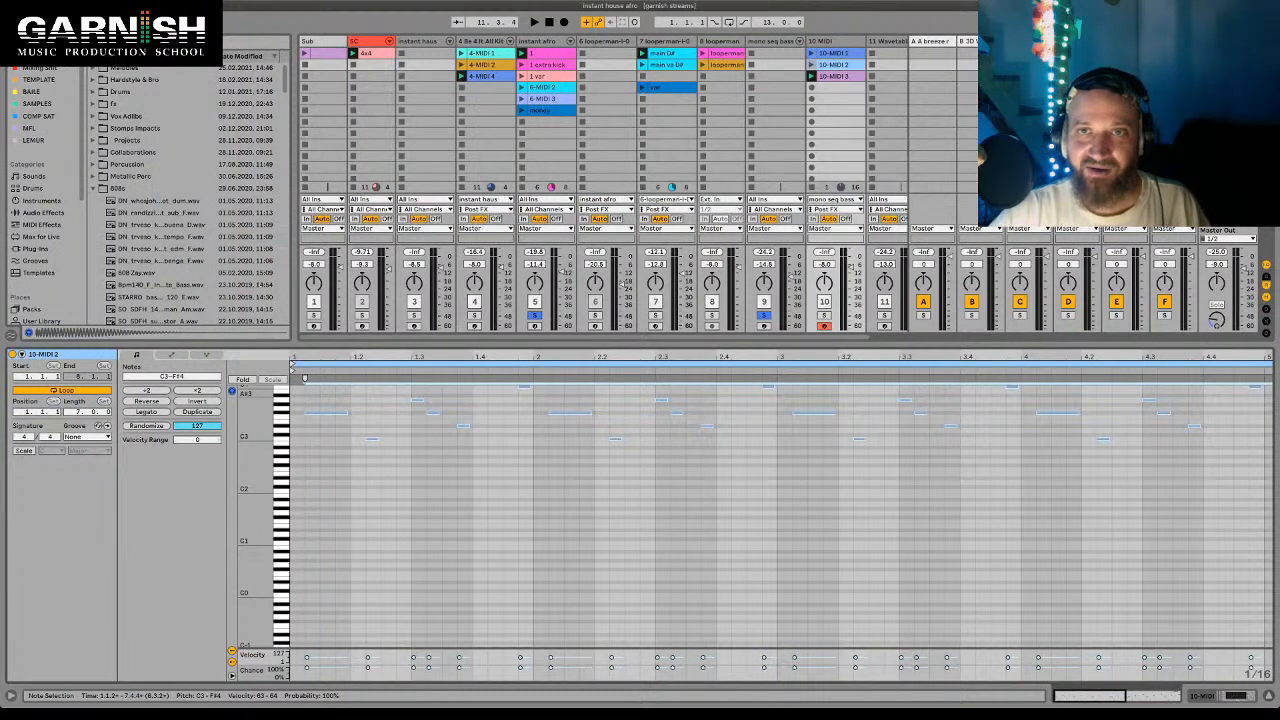
- Copy the Instrument Rack from the mono seq bass track to the 10 MIDI track and solo that track
{"action": "key", "text": "shift+Tab"}
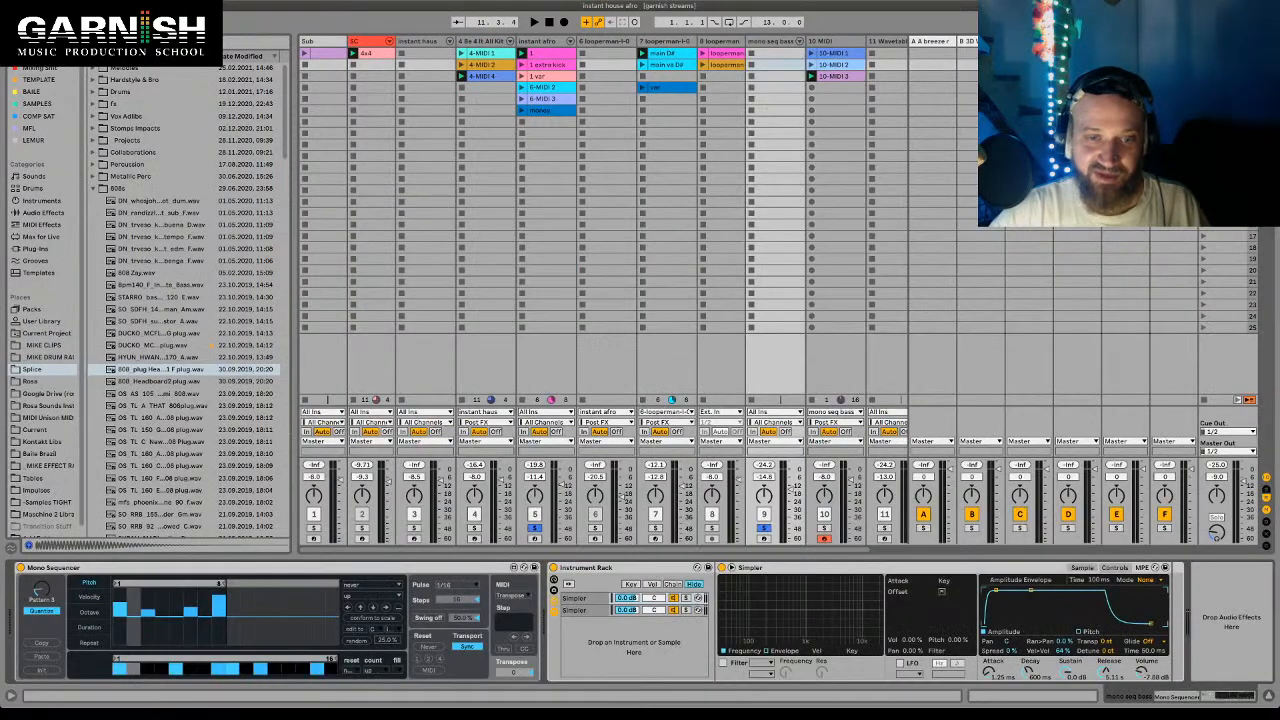
{"action": "left_click", "coordinate": [615, 568]}
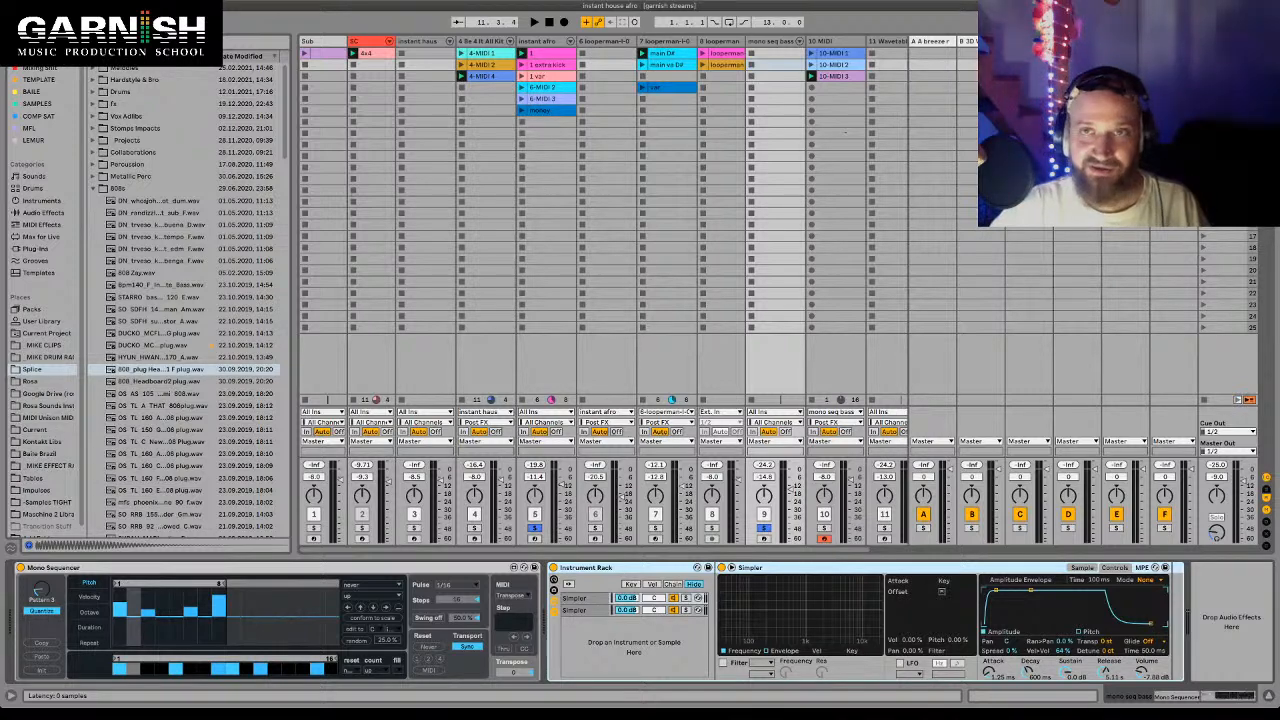
{"action": "left_click_drag", "start_coordinate": [615, 568], "coordinate": [845, 132]}
{"action": "left_click", "coordinate": [771, 41]}
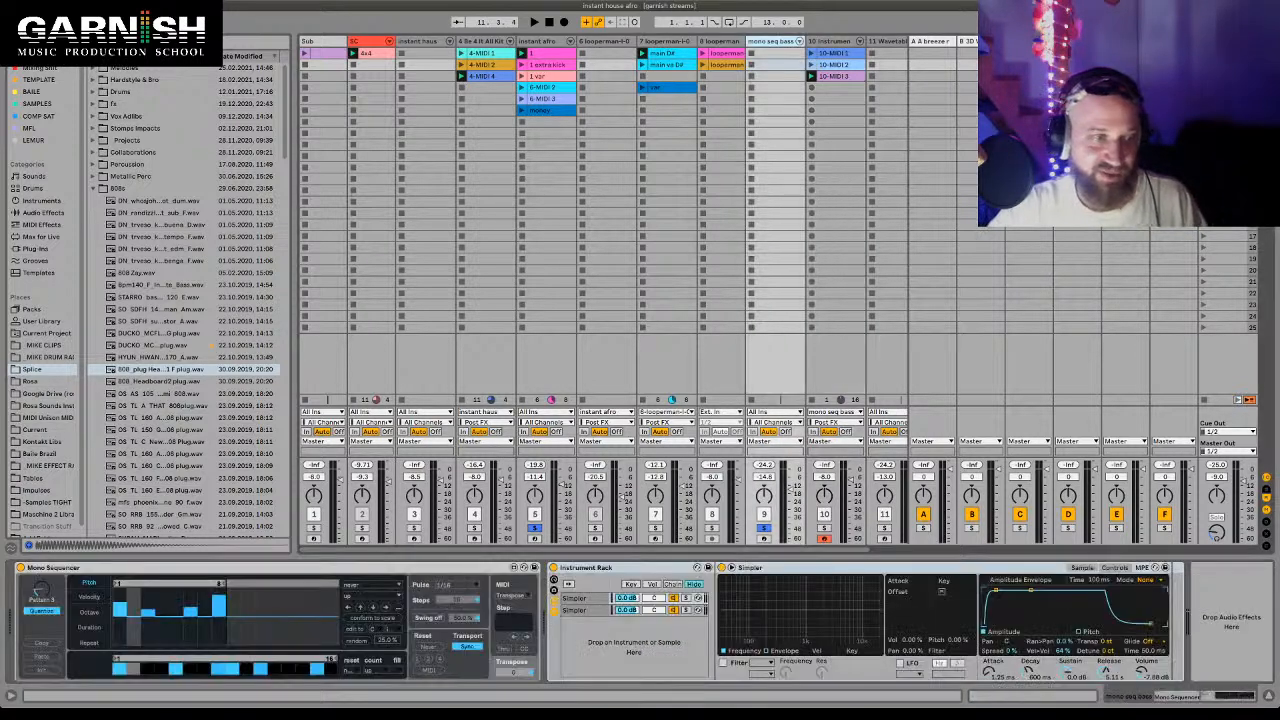
{"action": "left_click", "coordinate": [615, 568]}
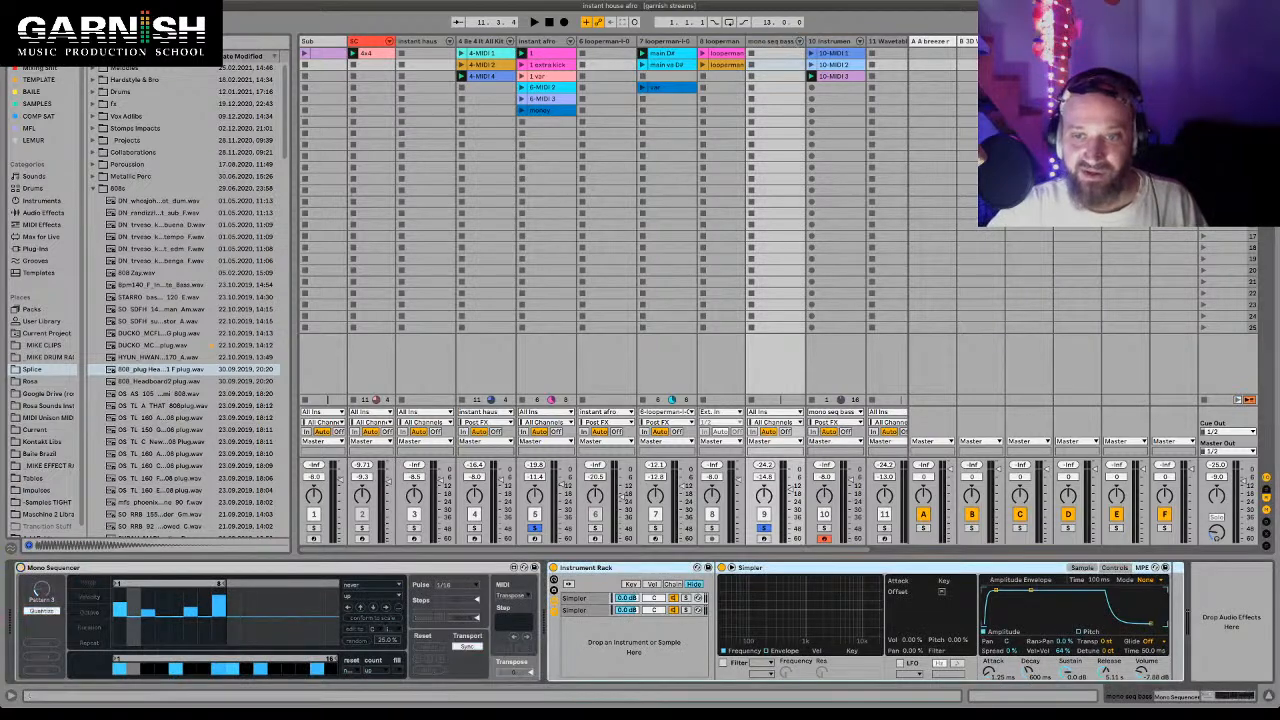
{"action": "left_click", "coordinate": [832, 41]}
{"action": "left_click", "coordinate": [824, 528]}
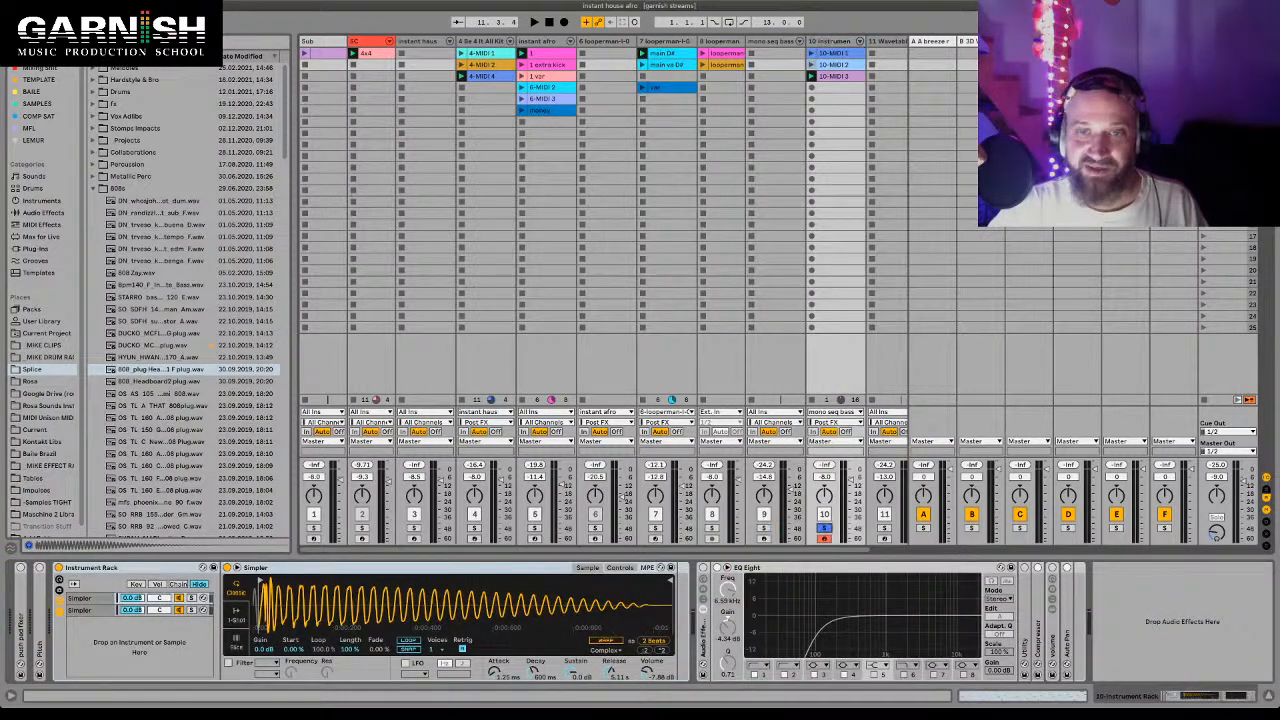
- Delete the 10-MIDI 1 clip, move the remaining two recorded clips up one slot and open 10-MIDI 2
{"action": "key", "text": "Delete"}
{"action": "left_click", "coordinate": [838, 87]}
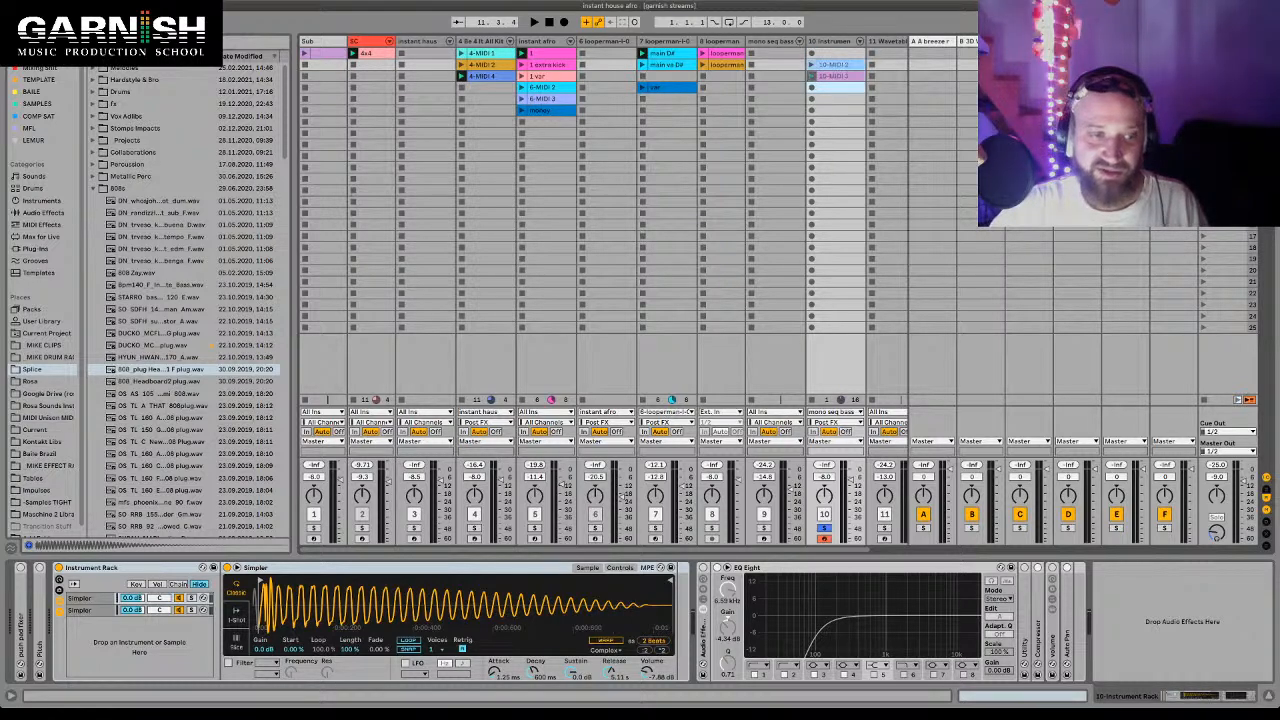
{"action": "left_click_drag", "start_coordinate": [834, 65], "coordinate": [834, 54]}
{"action": "double_click", "coordinate": [834, 54]}
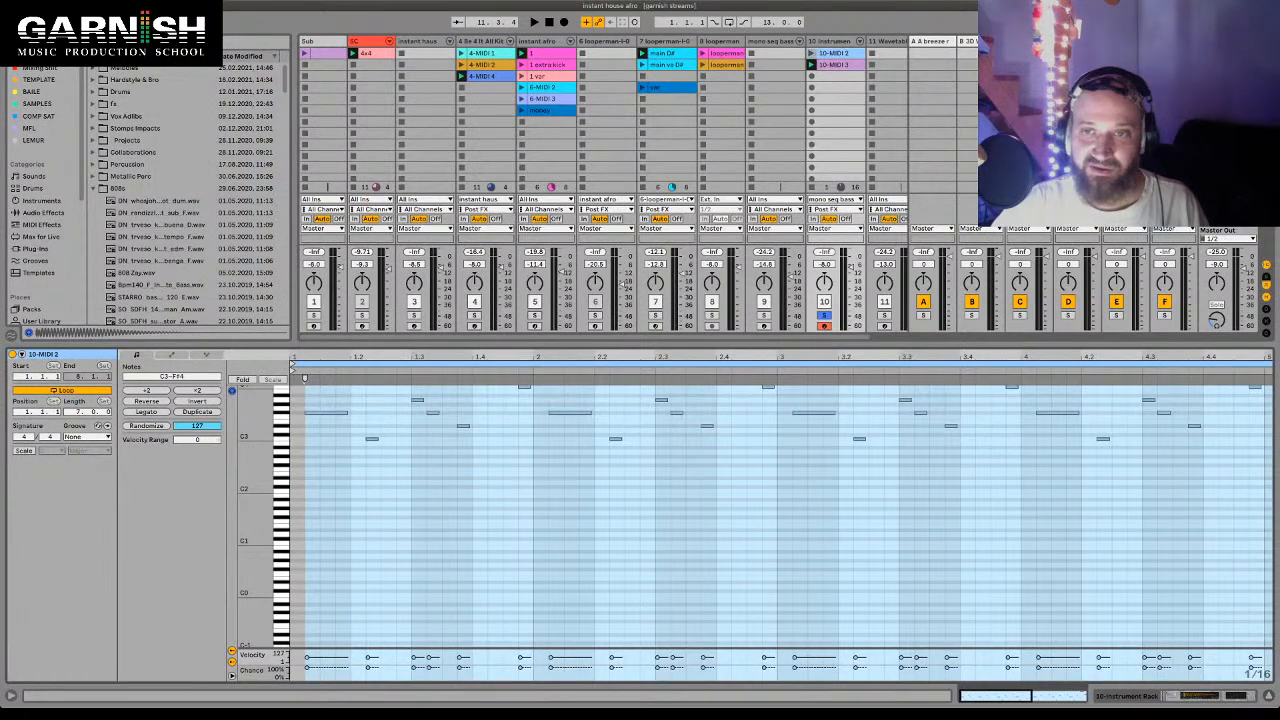
- Play the 10-MIDI 2 clip, then shift all its notes one 1/16 grid step earlier so they begin at 1.1.1
{"action": "key", "text": "space"}
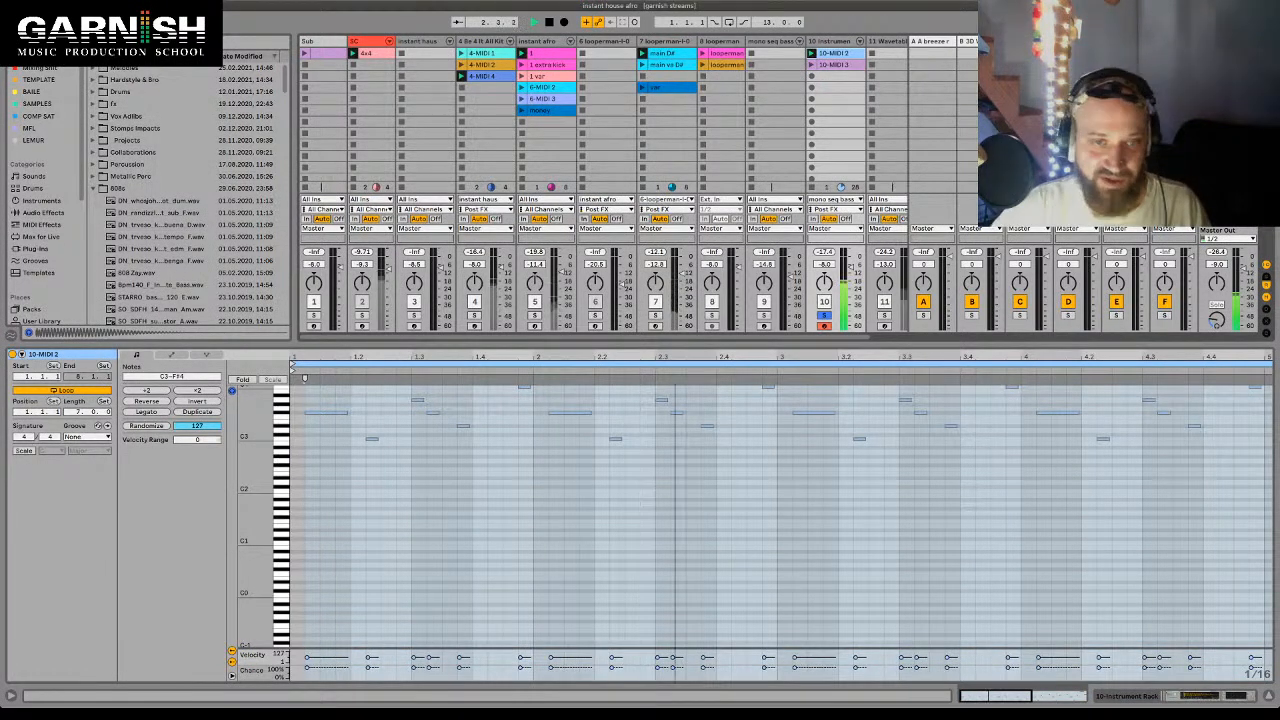
{"action": "key", "text": "space"}
{"action": "key", "text": "ctrl+a"}
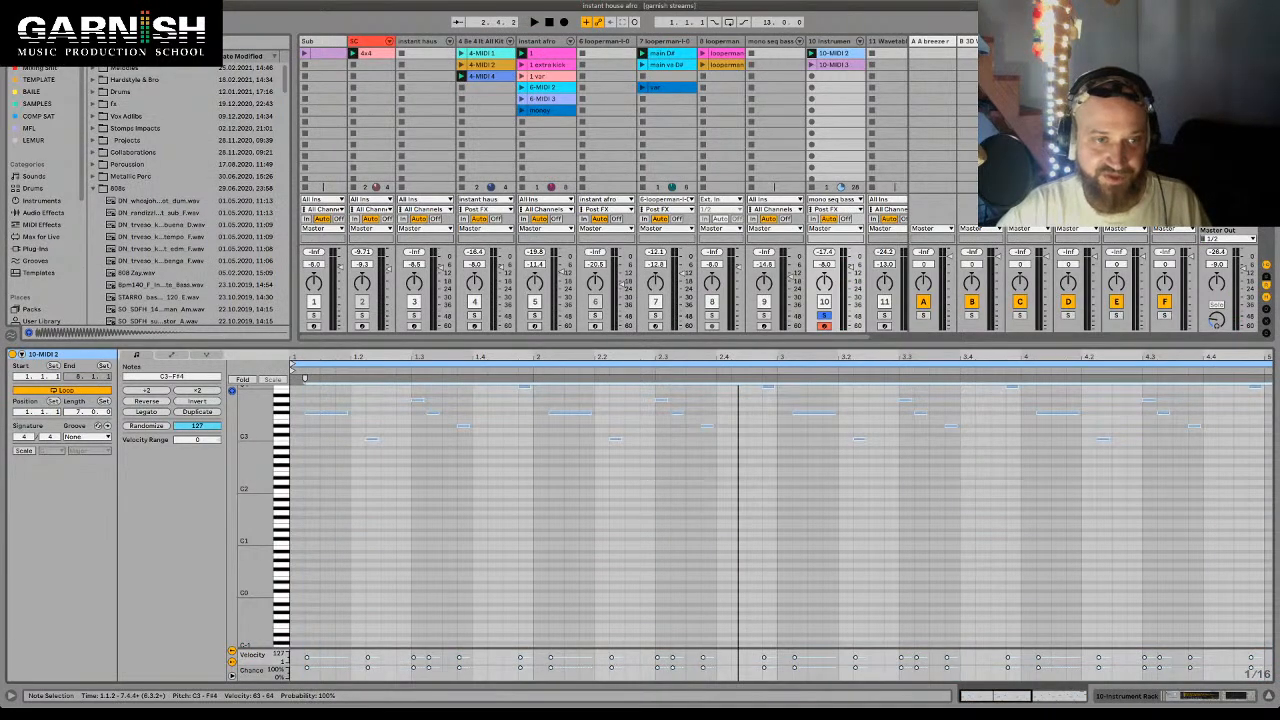
{"action": "key", "text": "Left"}
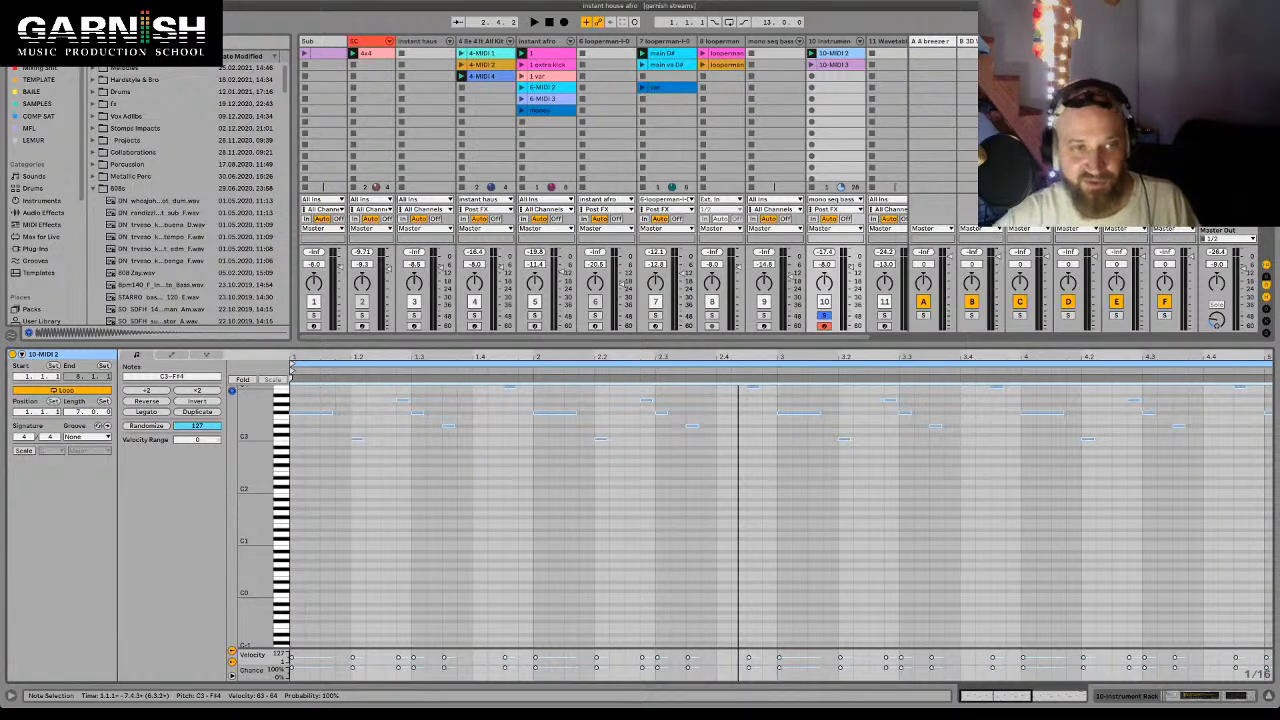
- Transpose all notes of the 10-MIDI 2 clip up one octave, play them and lower the track 10 volume to -9.8 dB
{"action": "left_click", "coordinate": [320, 490]}
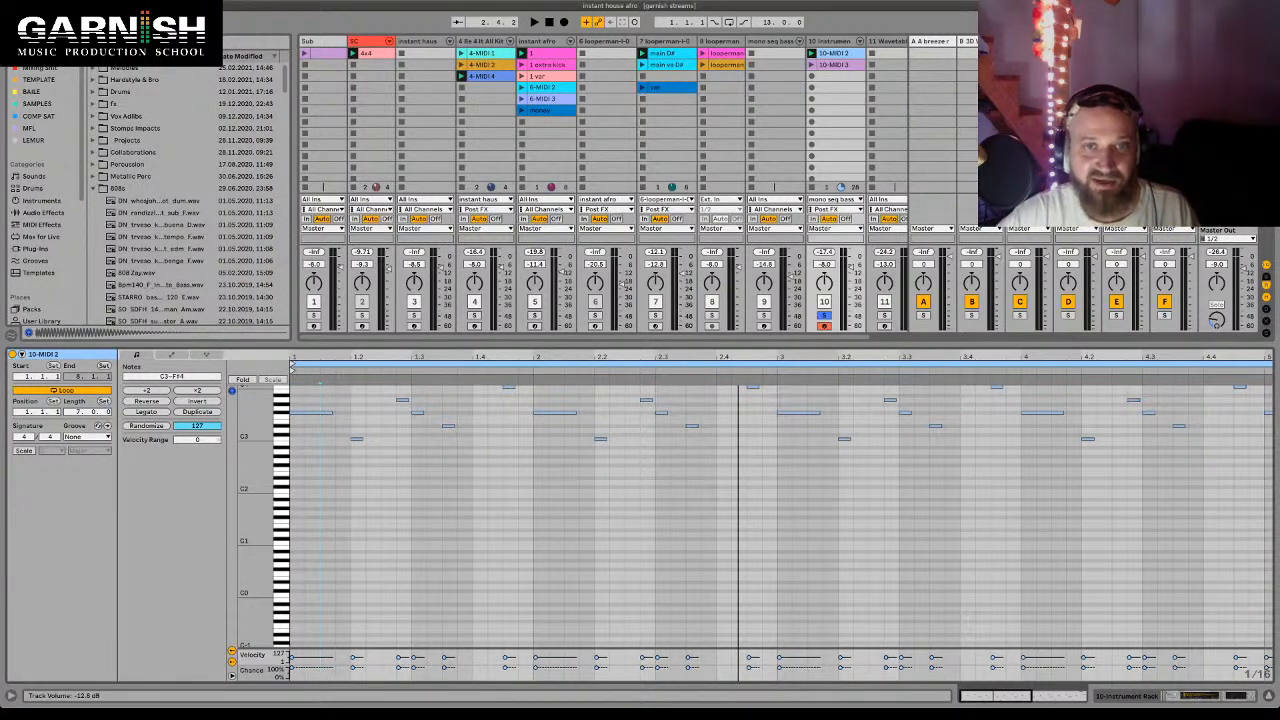
{"action": "key", "text": "space"}
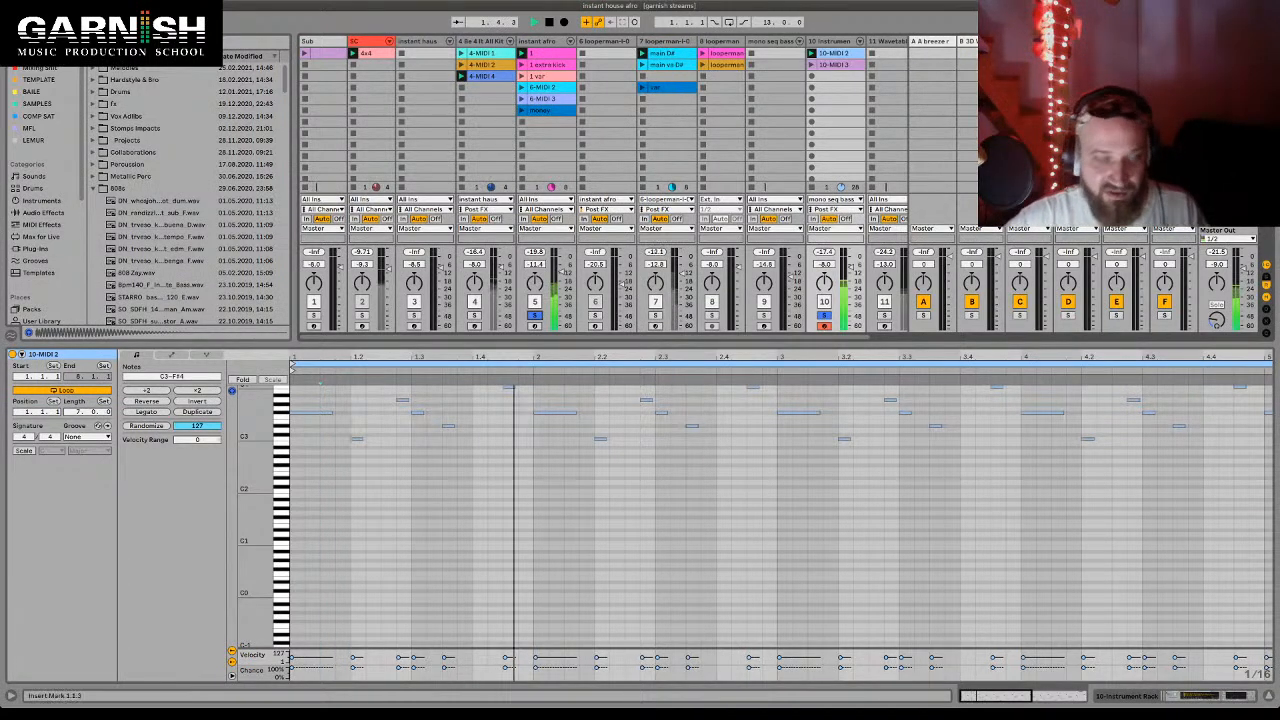
{"action": "key", "text": "space"}
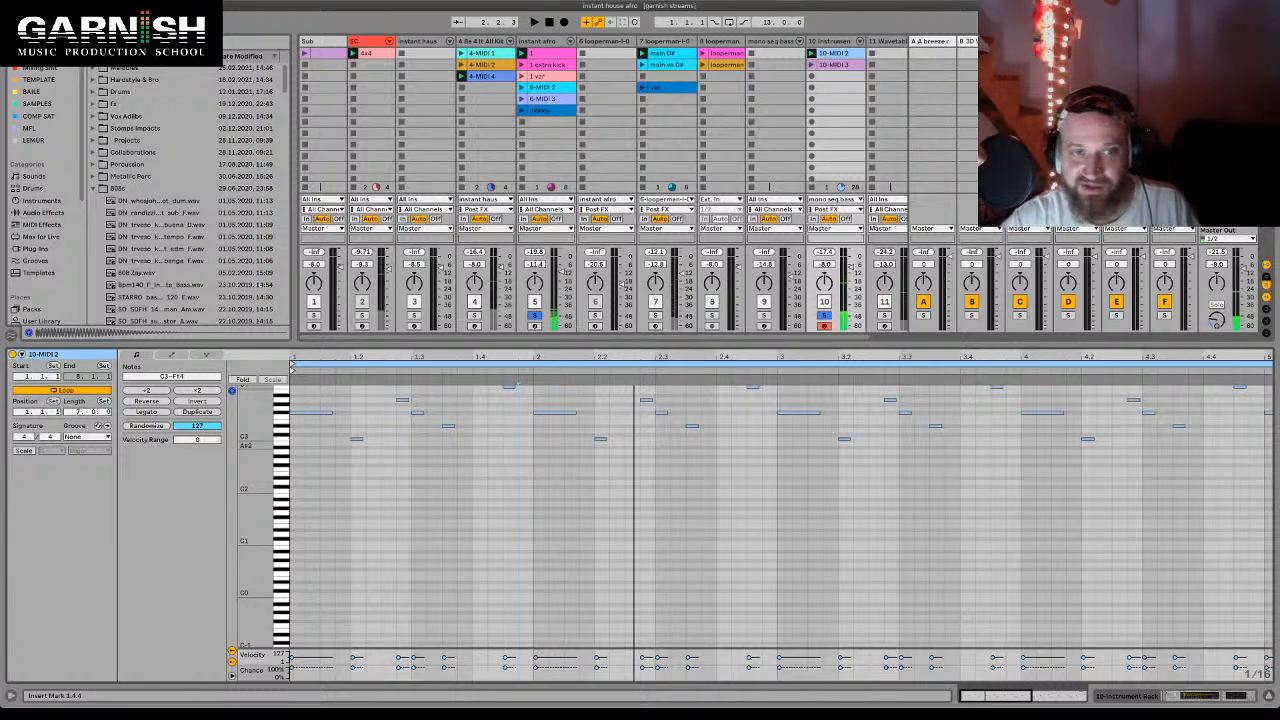
{"action": "key", "text": "ctrl+a"}
{"action": "key", "text": "shift+Up"}
{"action": "key", "text": "space"}
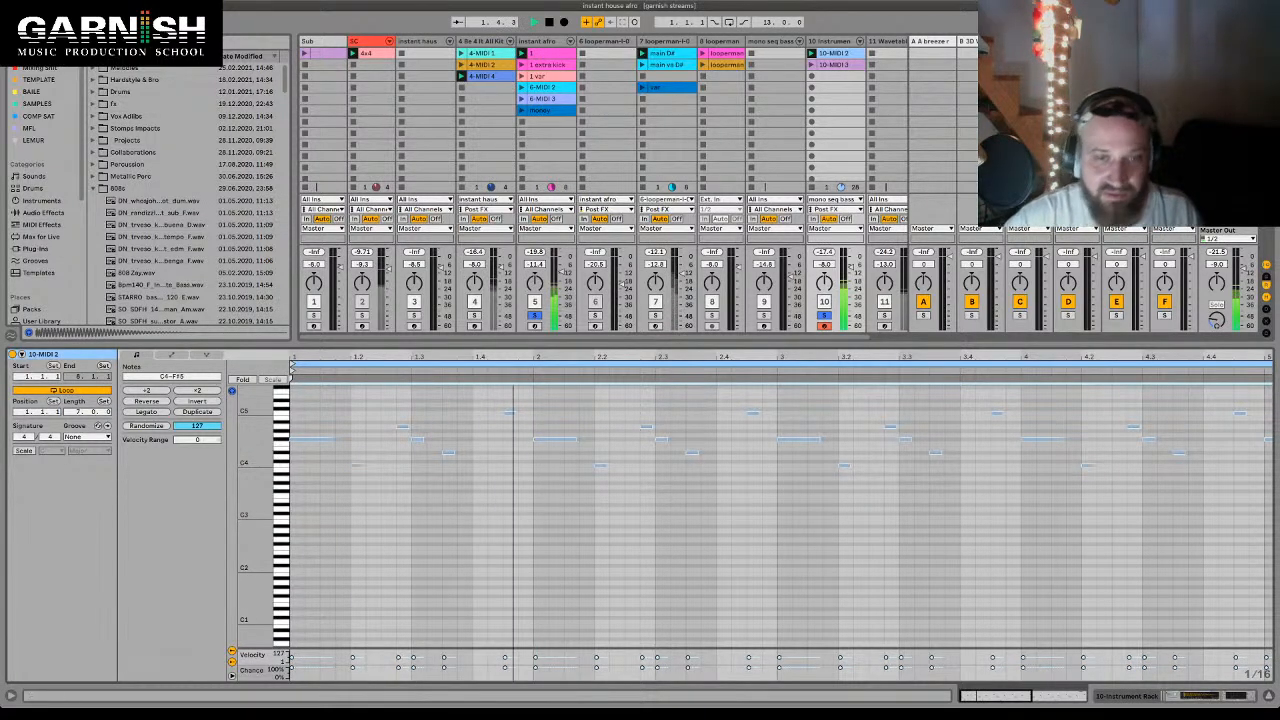
{"action": "left_click_drag", "start_coordinate": [850, 267], "coordinate": [850, 269]}
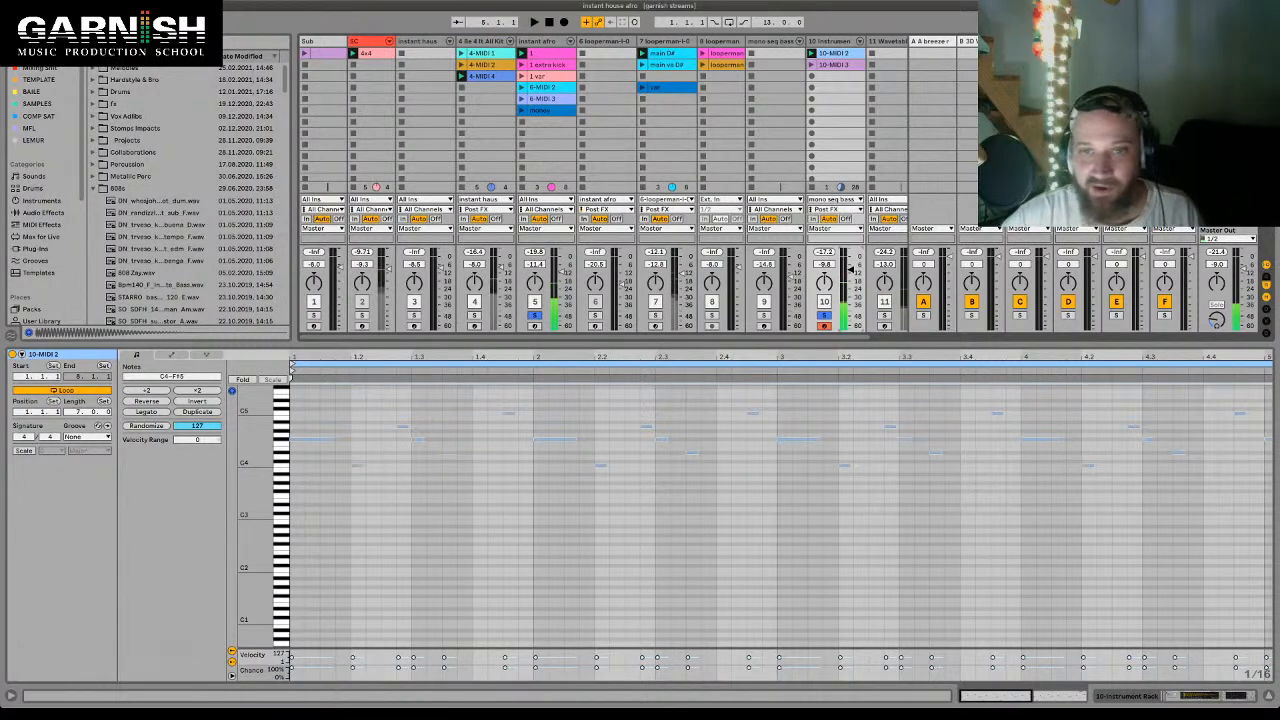
- Shorten the 10-MIDI 2 loop to two bars ending at 3.1.1 and duplicate the clip into the slot below, moving 10-MIDI 3 down
{"action": "left_click", "coordinate": [1262, 374]}
{"action": "left_click_drag", "start_coordinate": [1262, 374], "coordinate": [777, 376]}
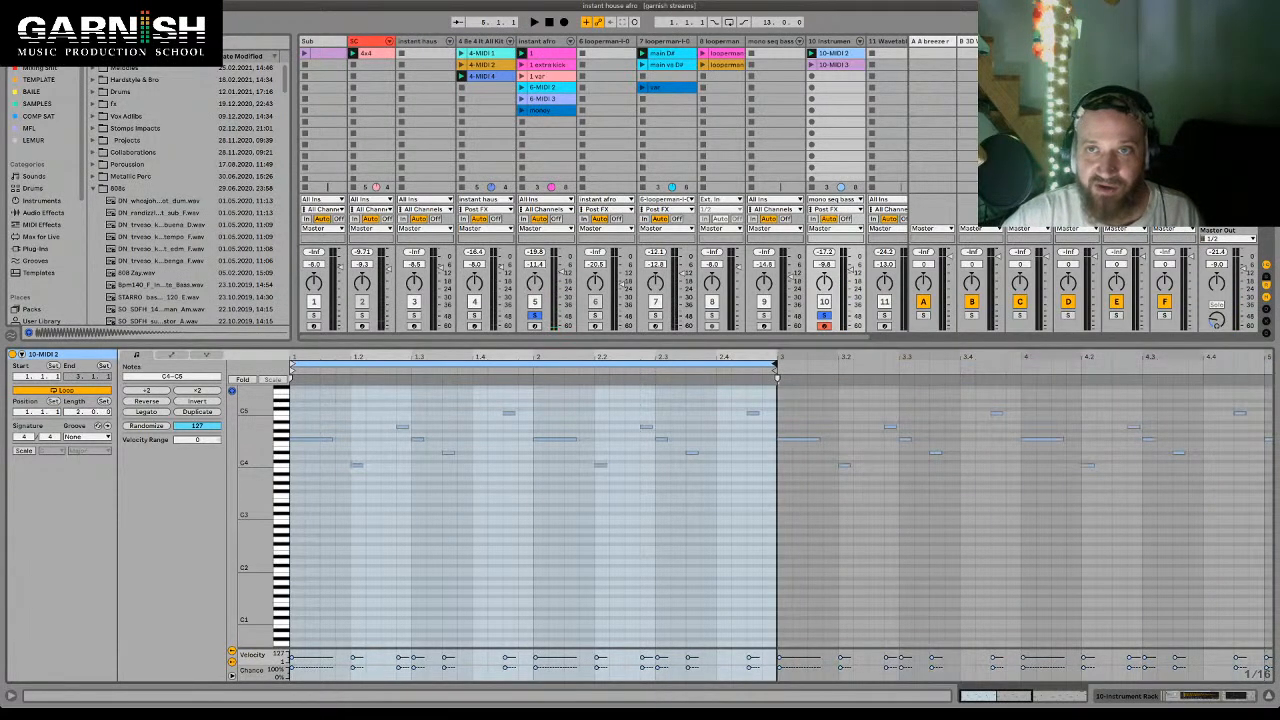
{"action": "left_click_drag", "start_coordinate": [834, 65], "coordinate": [834, 76]}
{"action": "left_click", "coordinate": [834, 53]}
{"action": "key", "text": "super+d"}
{"action": "left_click", "coordinate": [700, 364]}
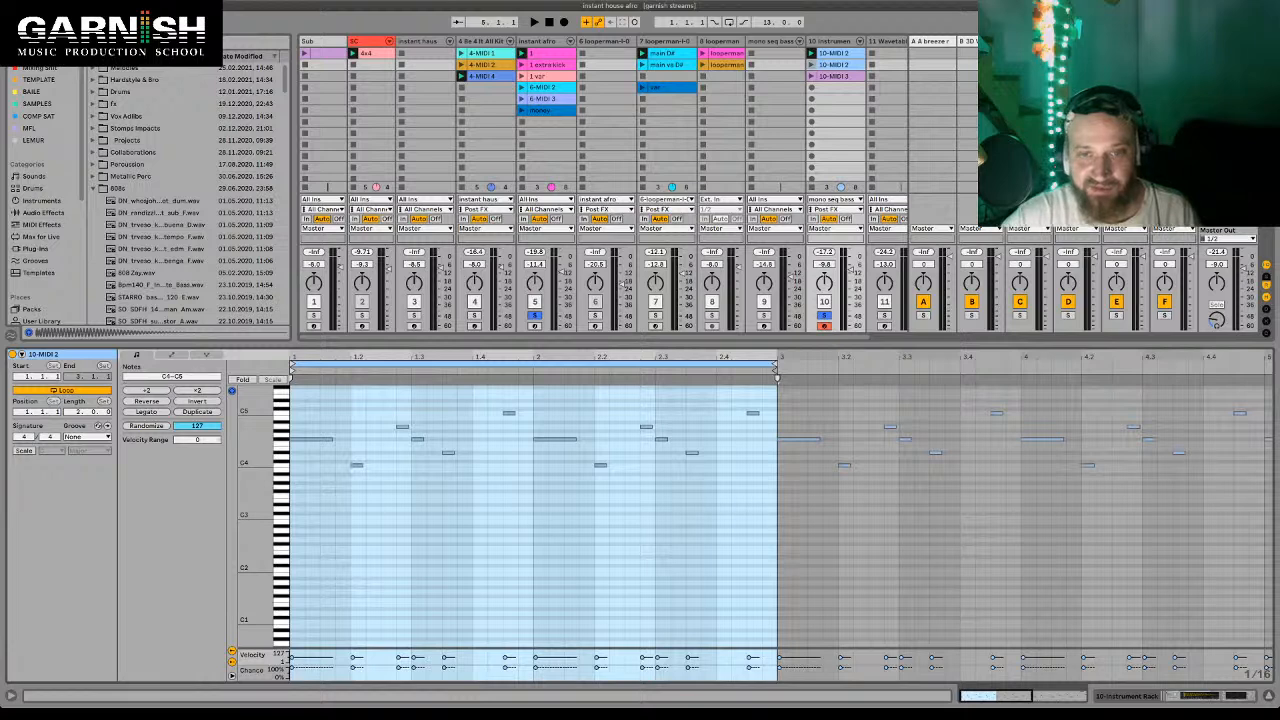
{"action": "key", "text": "z"}
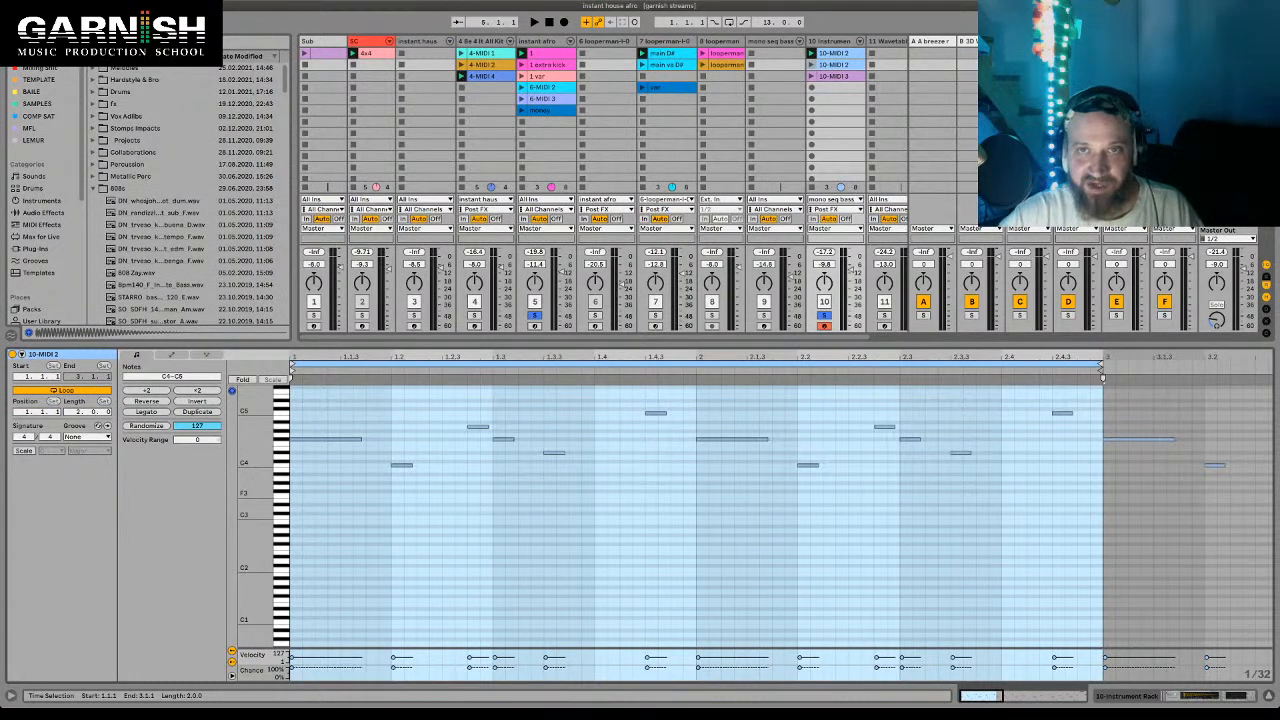
- Look at the Mono Sequencer device on the mono seq bass track, then open the duplicated 10-MIDI 2 clip
{"action": "left_click", "coordinate": [771, 41]}
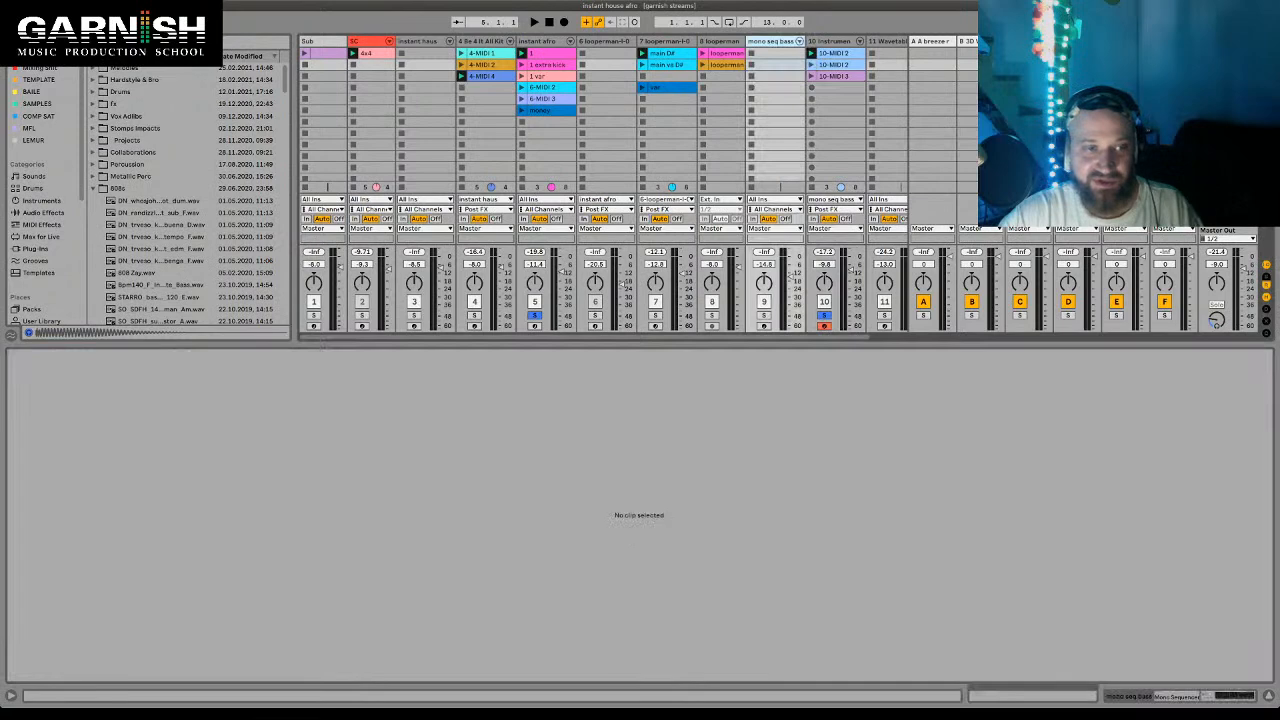
{"action": "key", "text": "shift+Tab"}
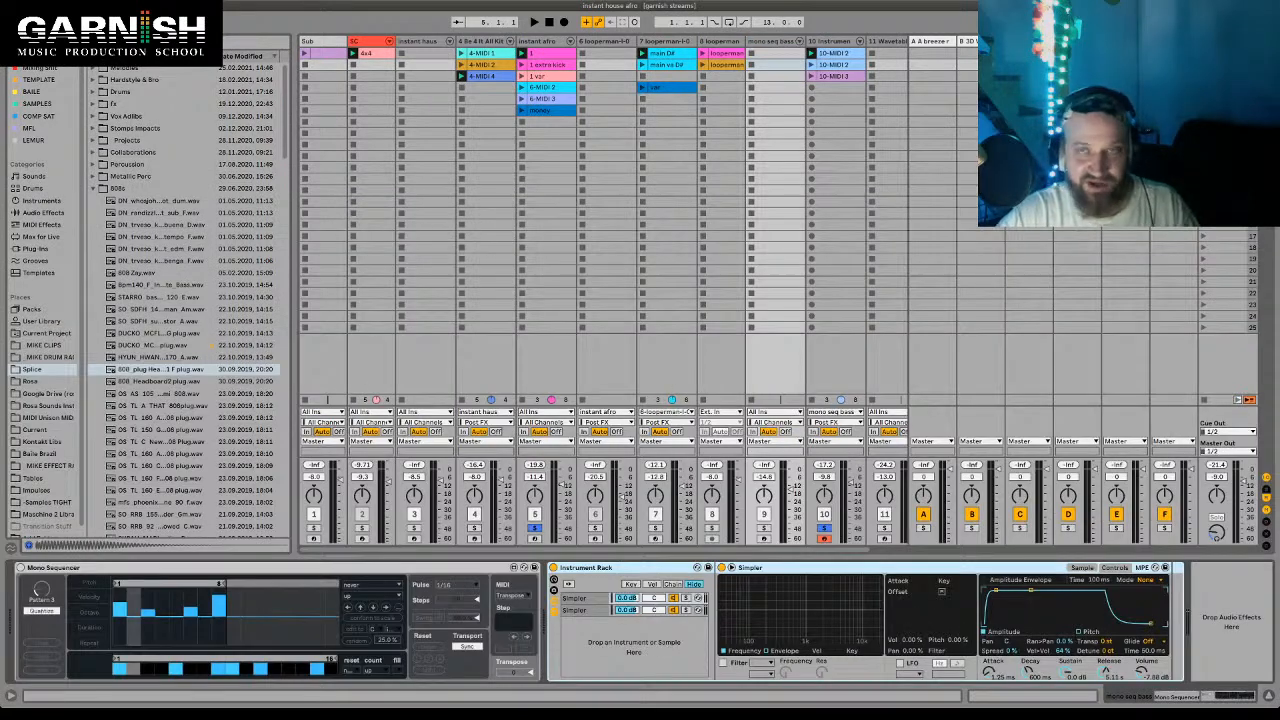
{"action": "left_click", "coordinate": [60, 567]}
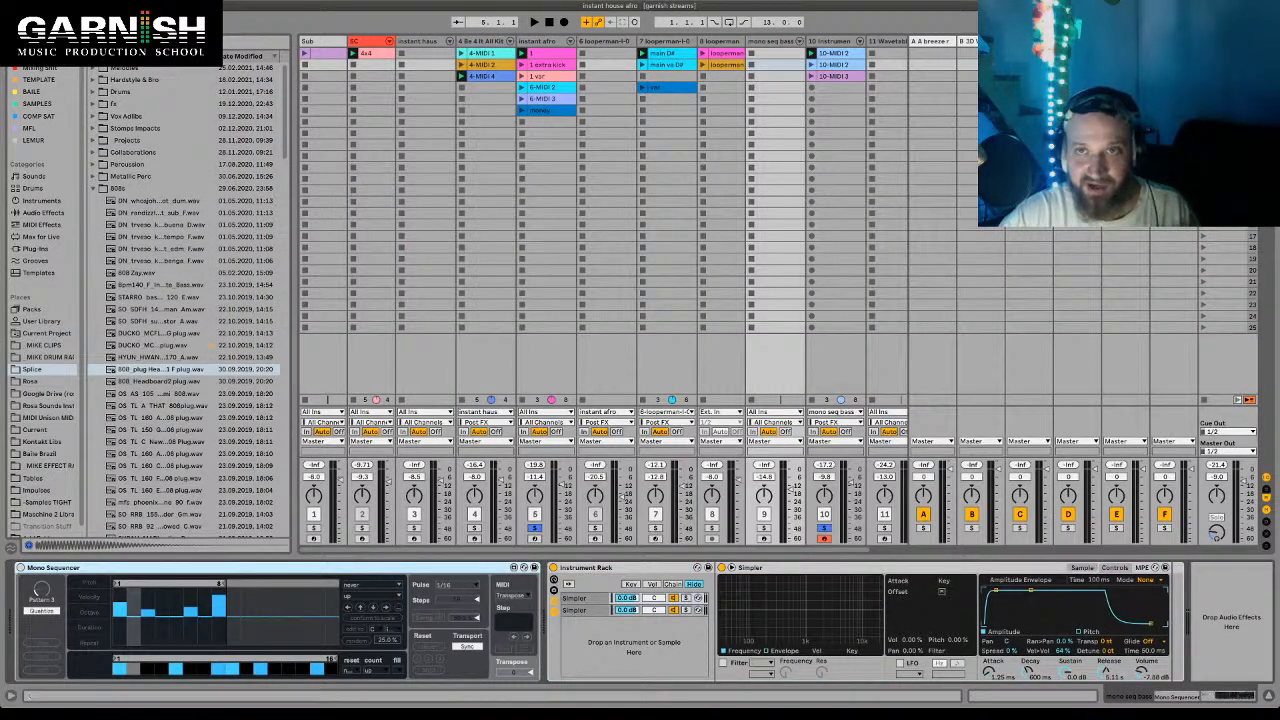
{"action": "left_click", "coordinate": [830, 41]}
{"action": "double_click", "coordinate": [834, 65]}
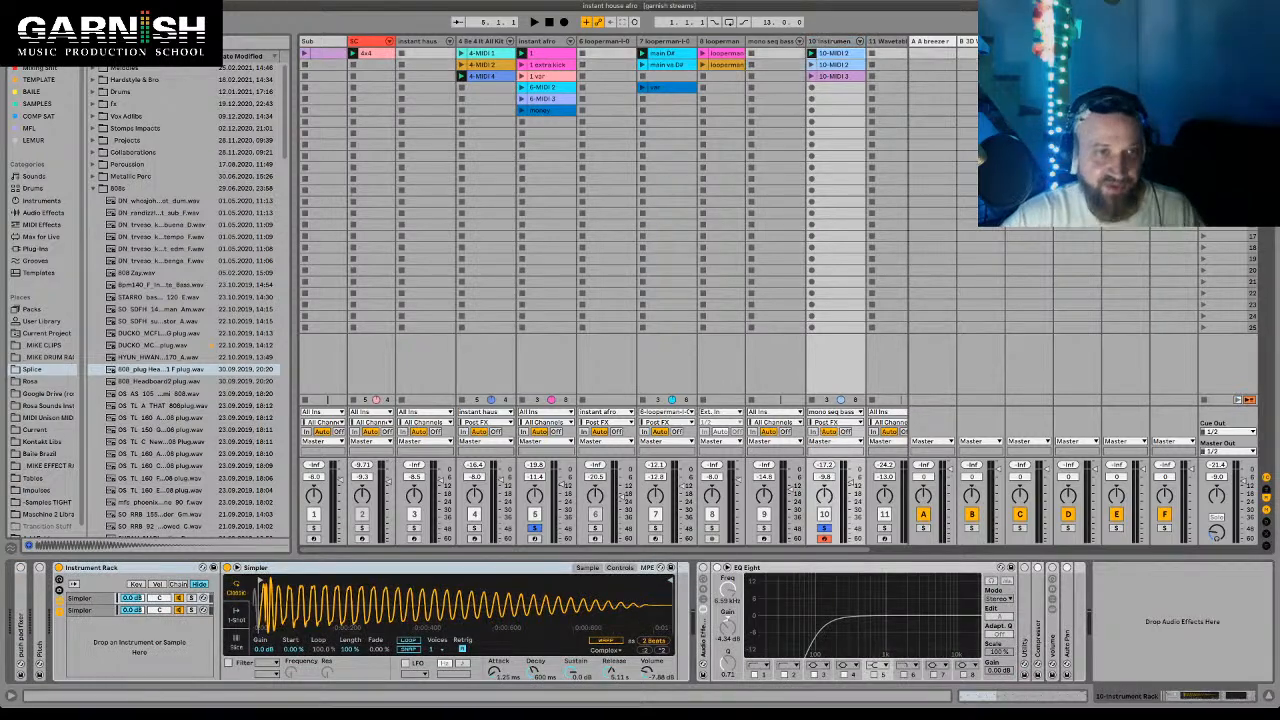
{"action": "scroll", "coordinate": [778, 515], "scroll_direction": "up", "scroll_amount": 3}
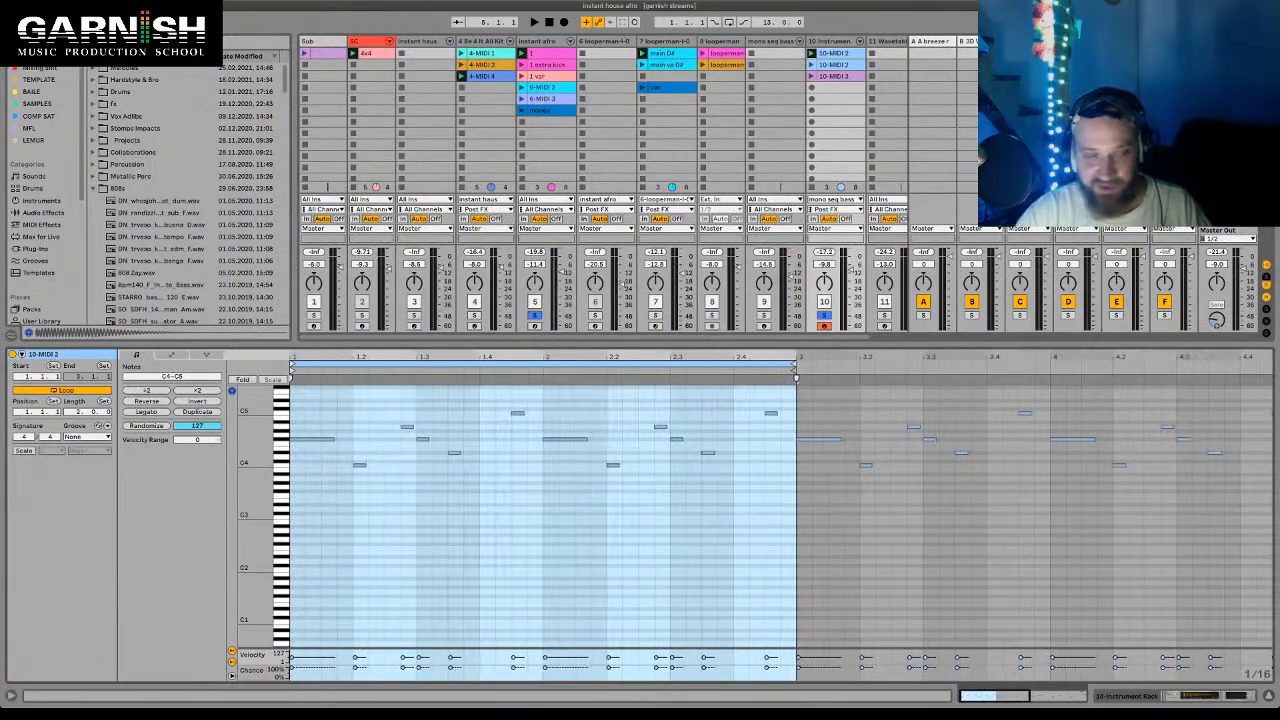
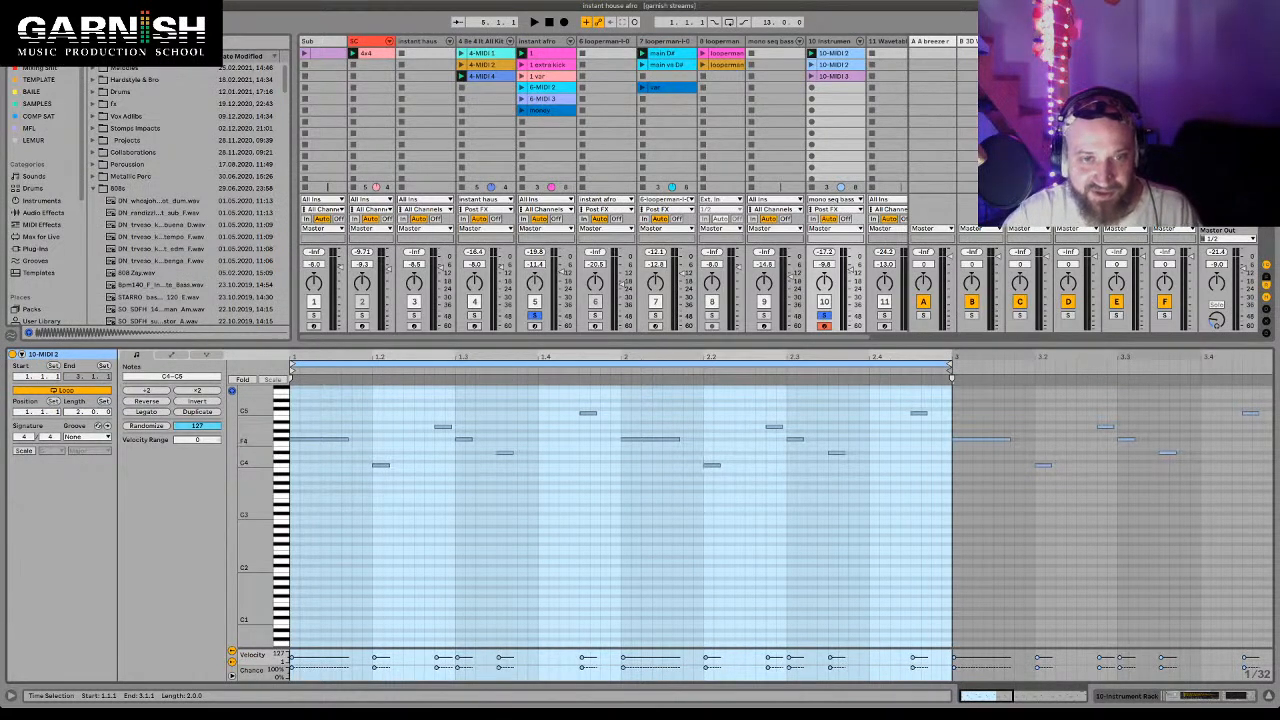
- Play the clip briefly, fold the piano roll to the used notes and turn on scale highlighting in C Minor
{"action": "left_click", "coordinate": [455, 445]}
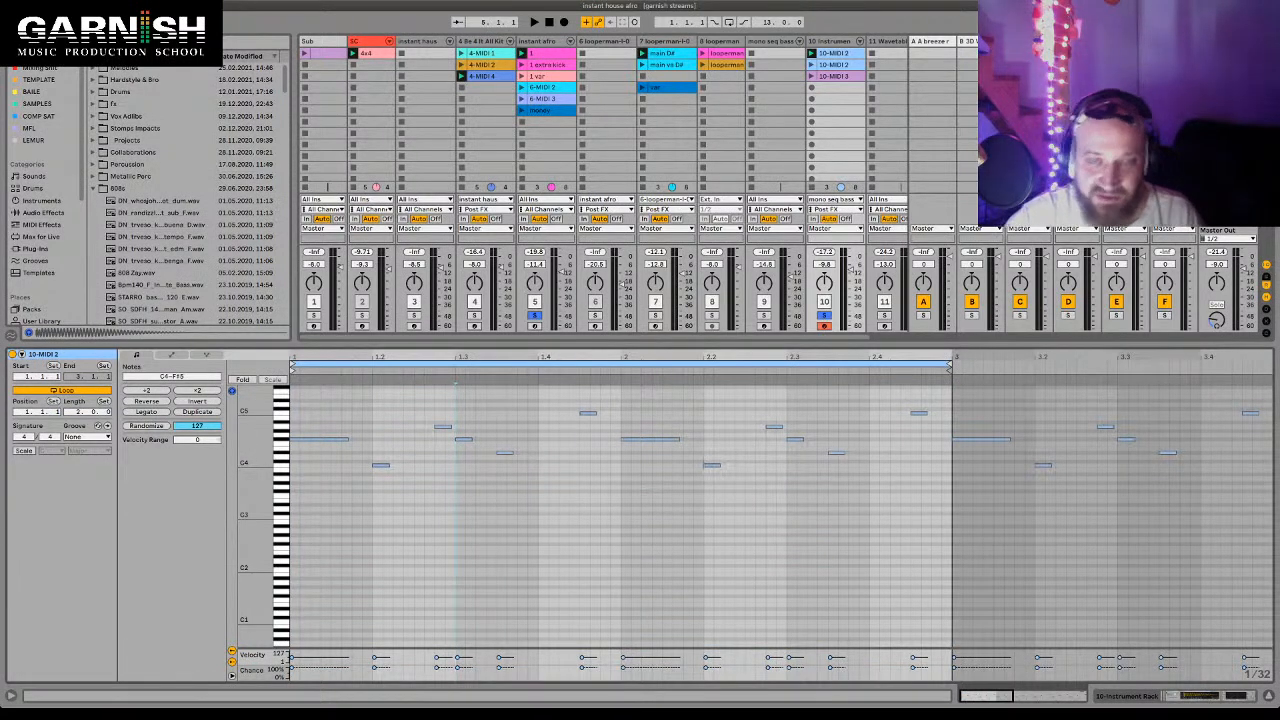
{"action": "key", "text": "space"}
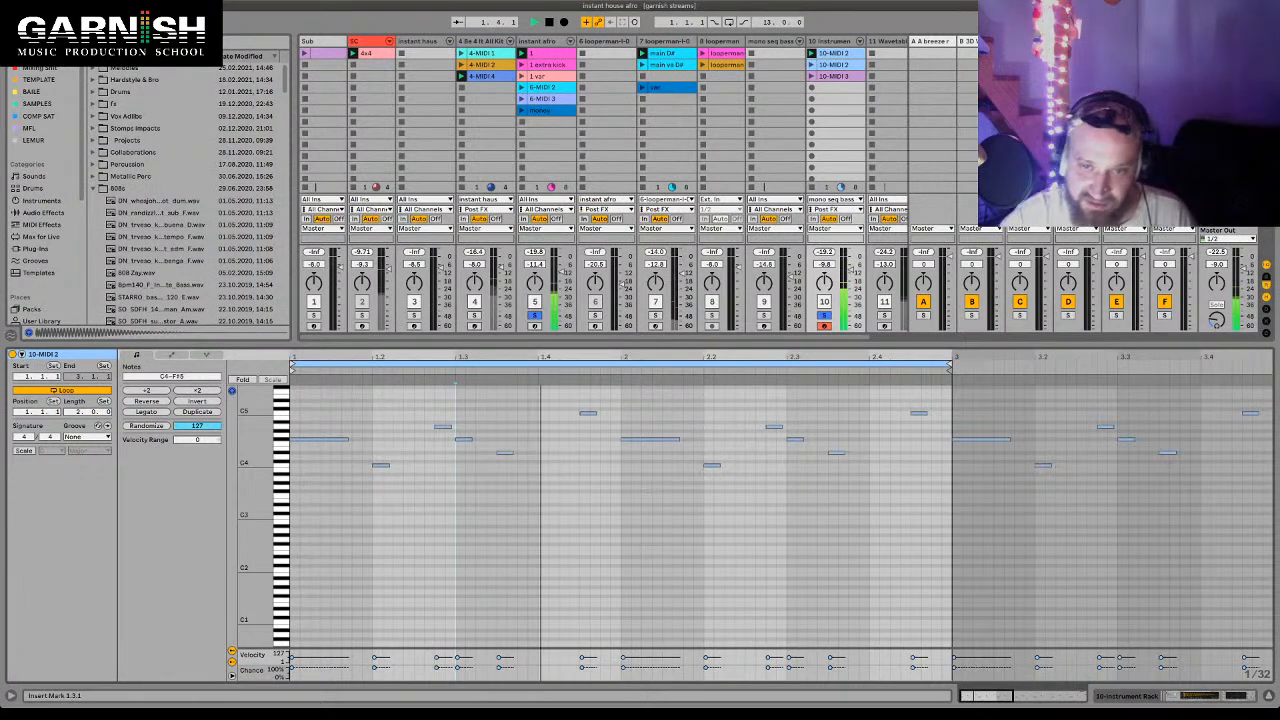
{"action": "key", "text": "space"}
{"action": "key", "text": "f"}
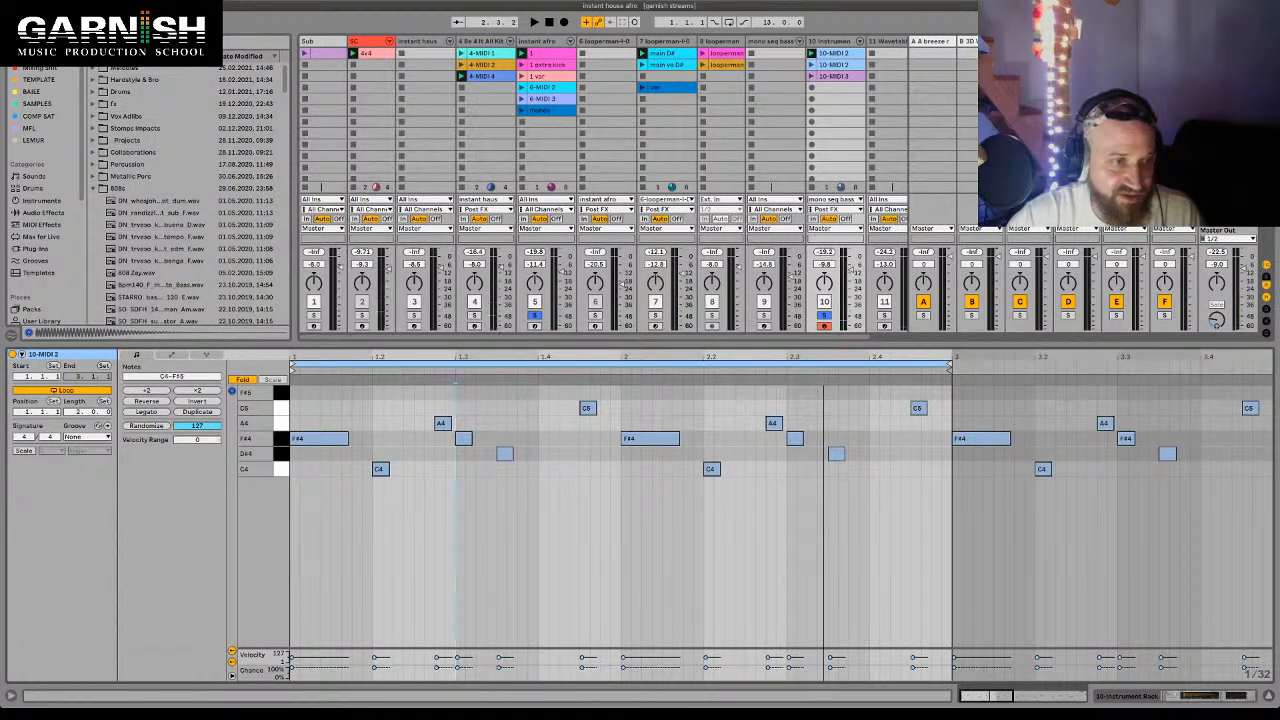
{"action": "left_click", "coordinate": [24, 451]}
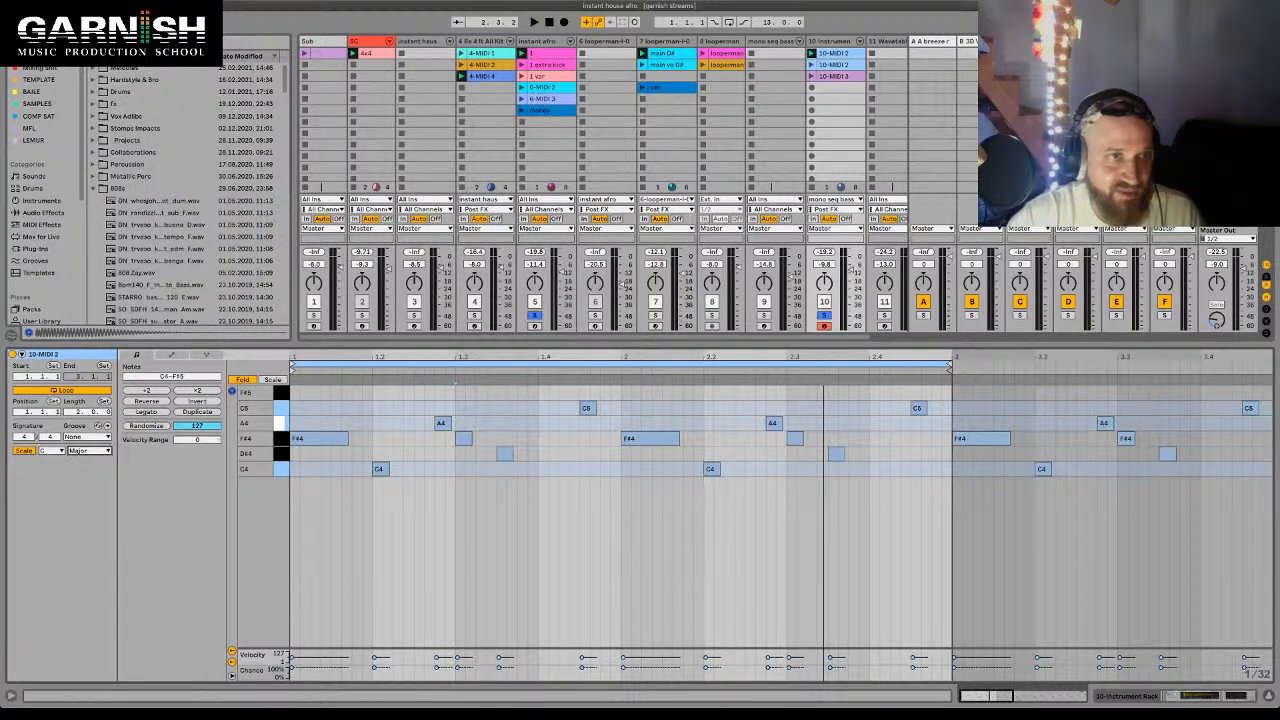
{"action": "left_click", "coordinate": [88, 462]}
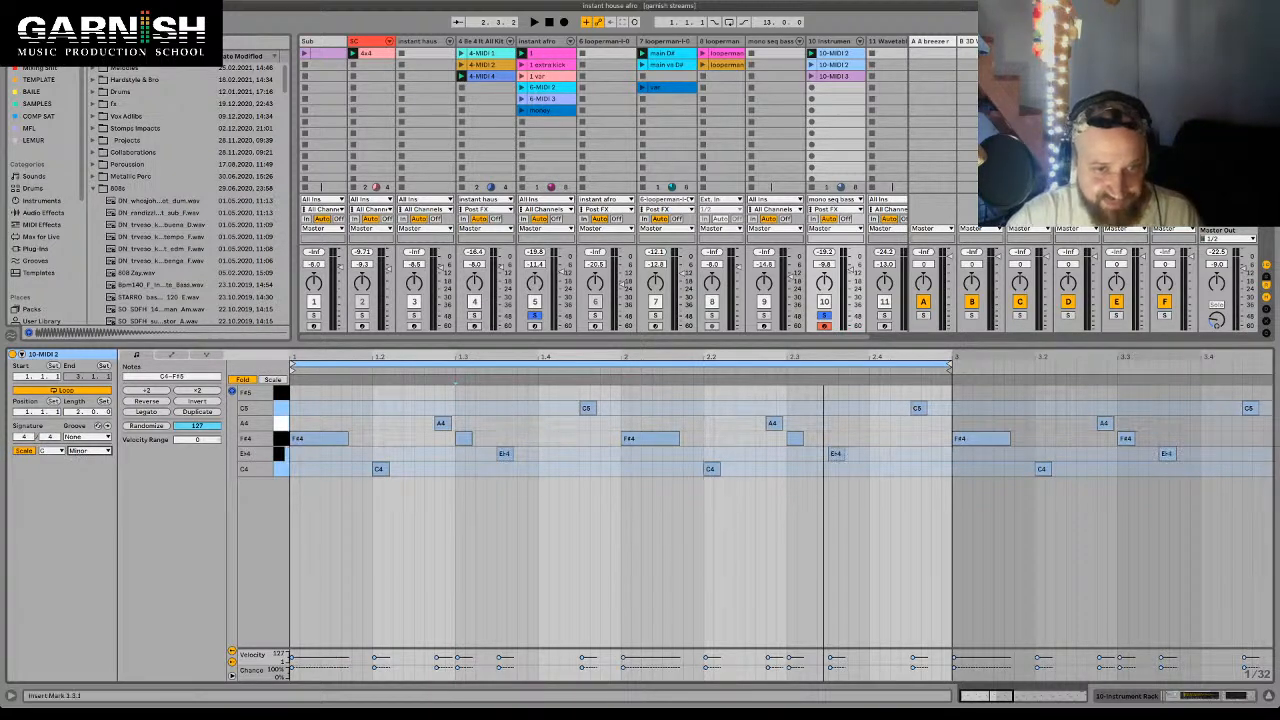
- Lower all F#4 notes one semitone to F4, play the clip and fold the piano roll to the used notes again
{"action": "left_click", "coordinate": [281, 438]}
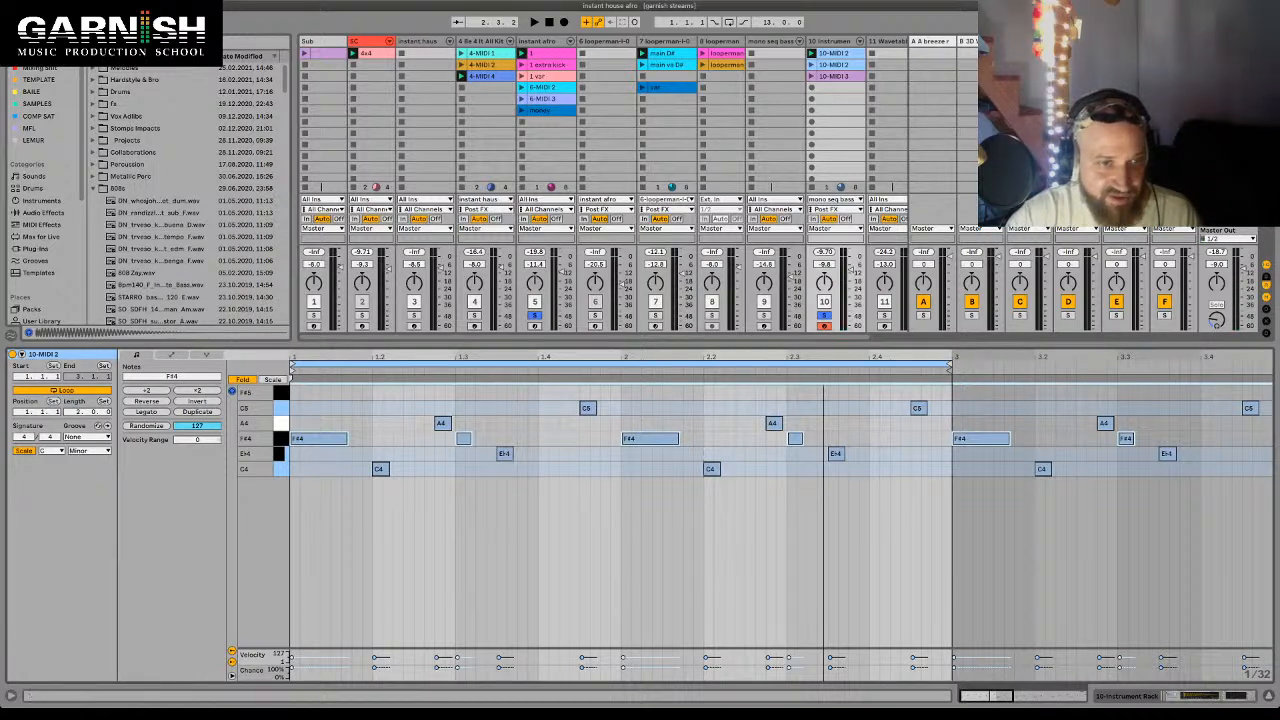
{"action": "left_click", "coordinate": [243, 380]}
{"action": "left_click", "coordinate": [281, 454]}
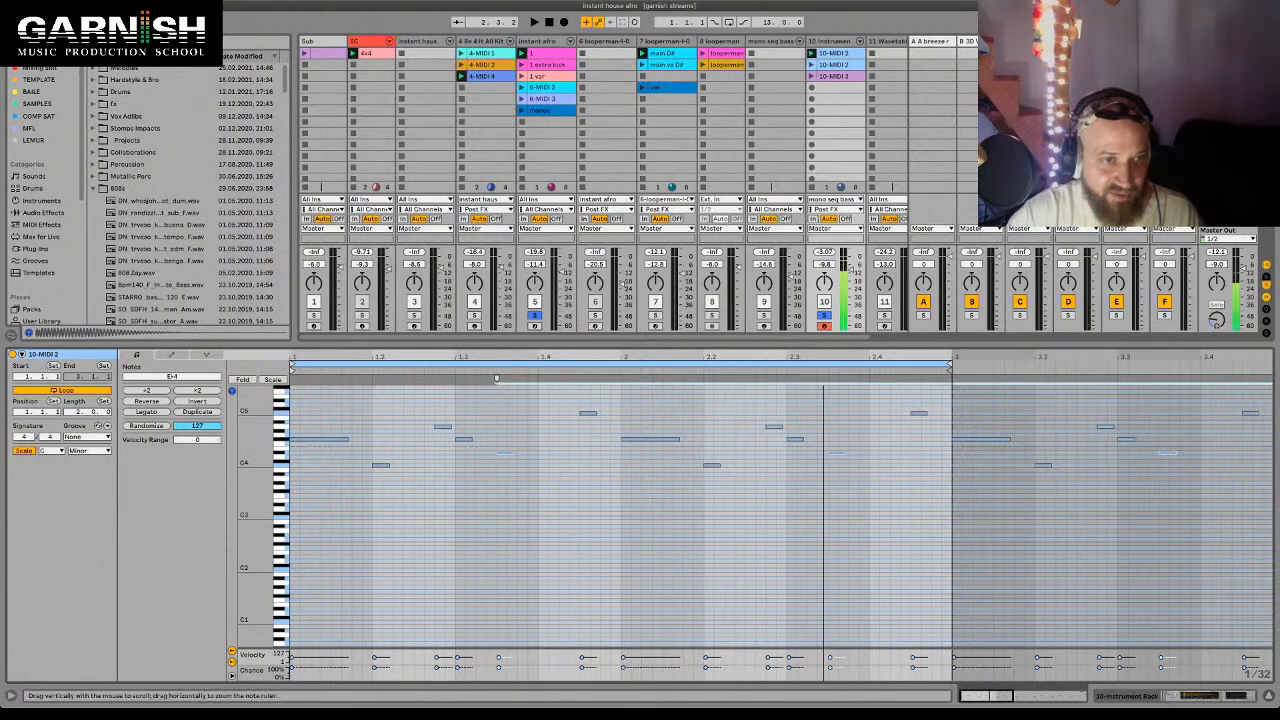
{"action": "left_click_drag", "start_coordinate": [255, 440], "coordinate": [280, 441]}
{"action": "left_click", "coordinate": [281, 441]}
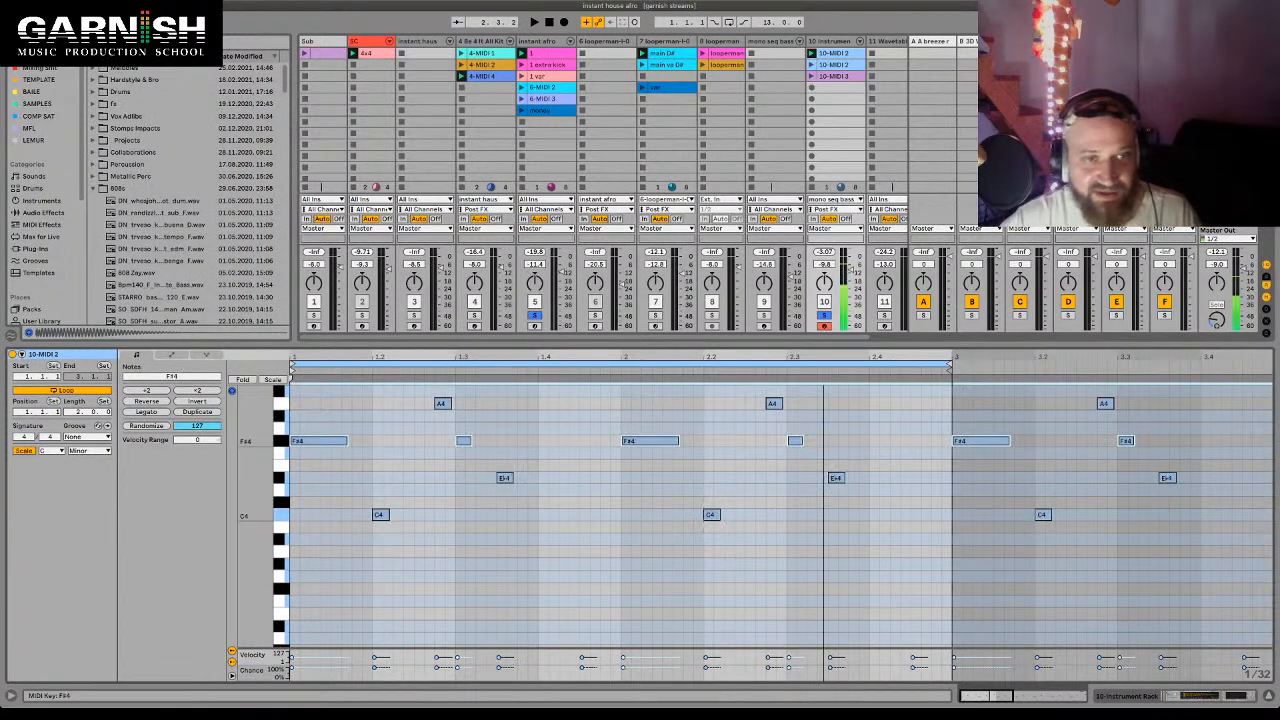
{"action": "key", "text": "Down"}
{"action": "key", "text": "space"}
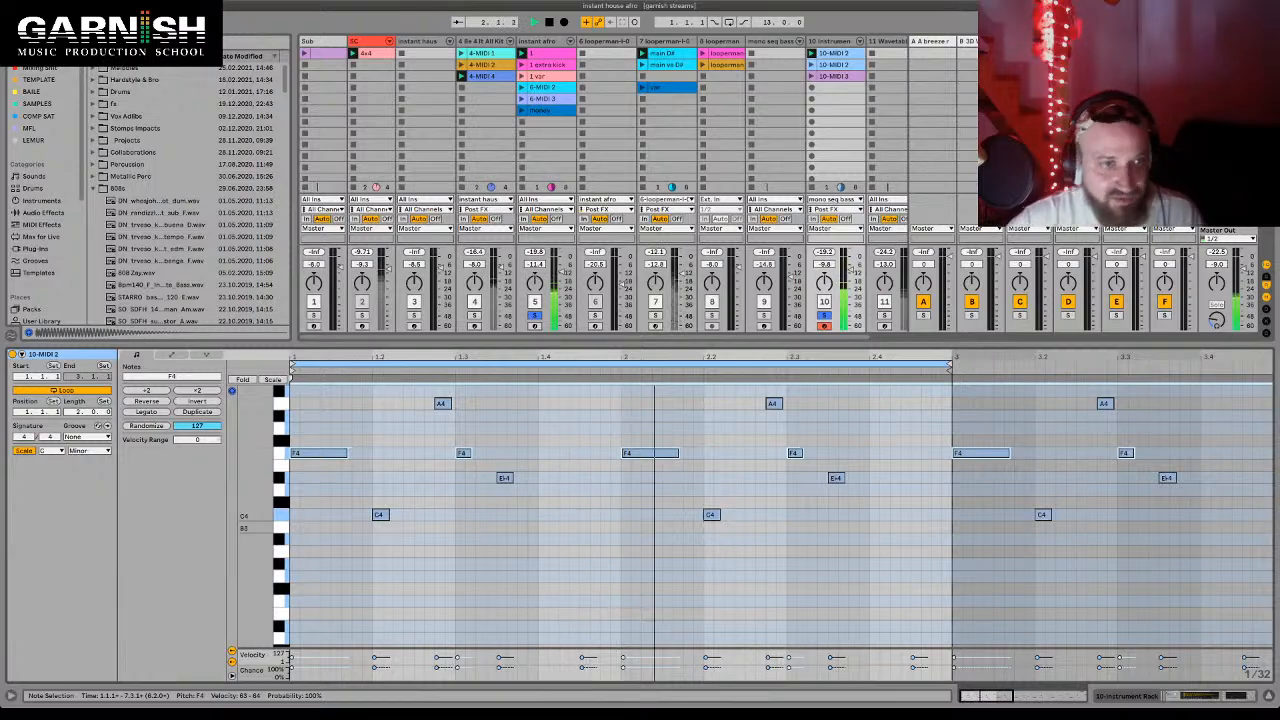
{"action": "scroll", "coordinate": [620, 510], "scroll_direction": "down", "scroll_amount": 5}
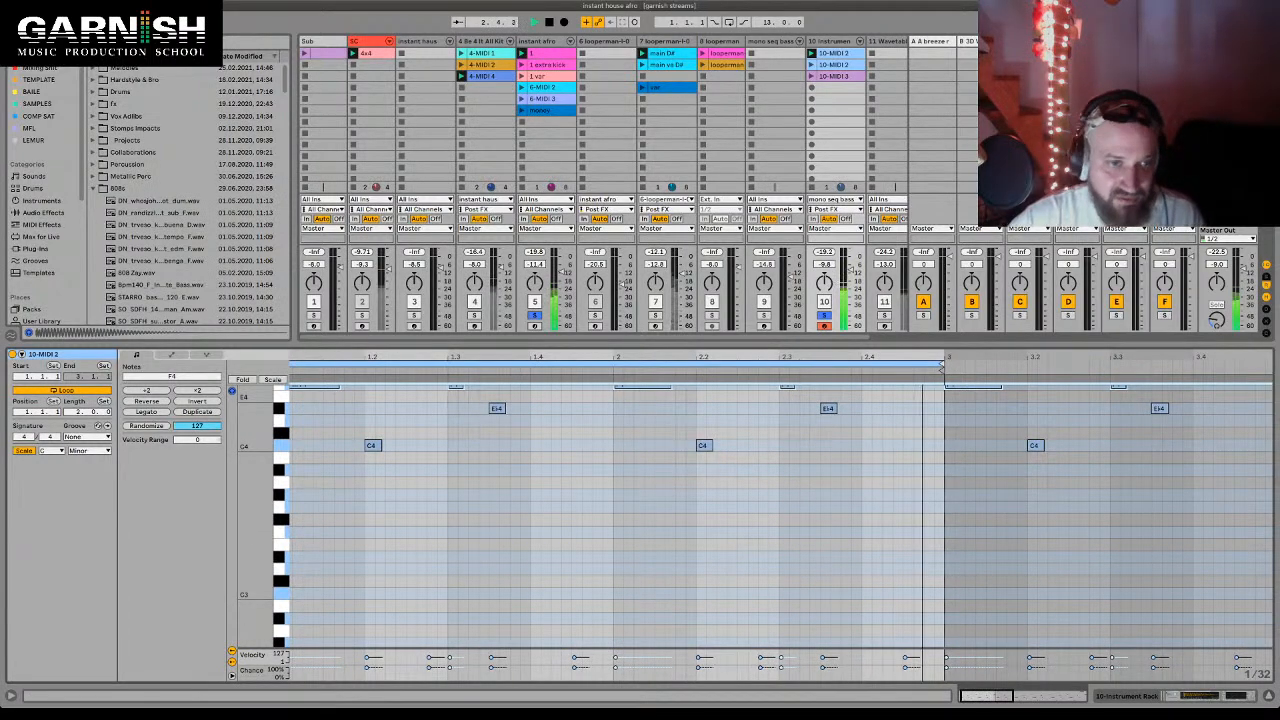
{"action": "key", "text": "f"}
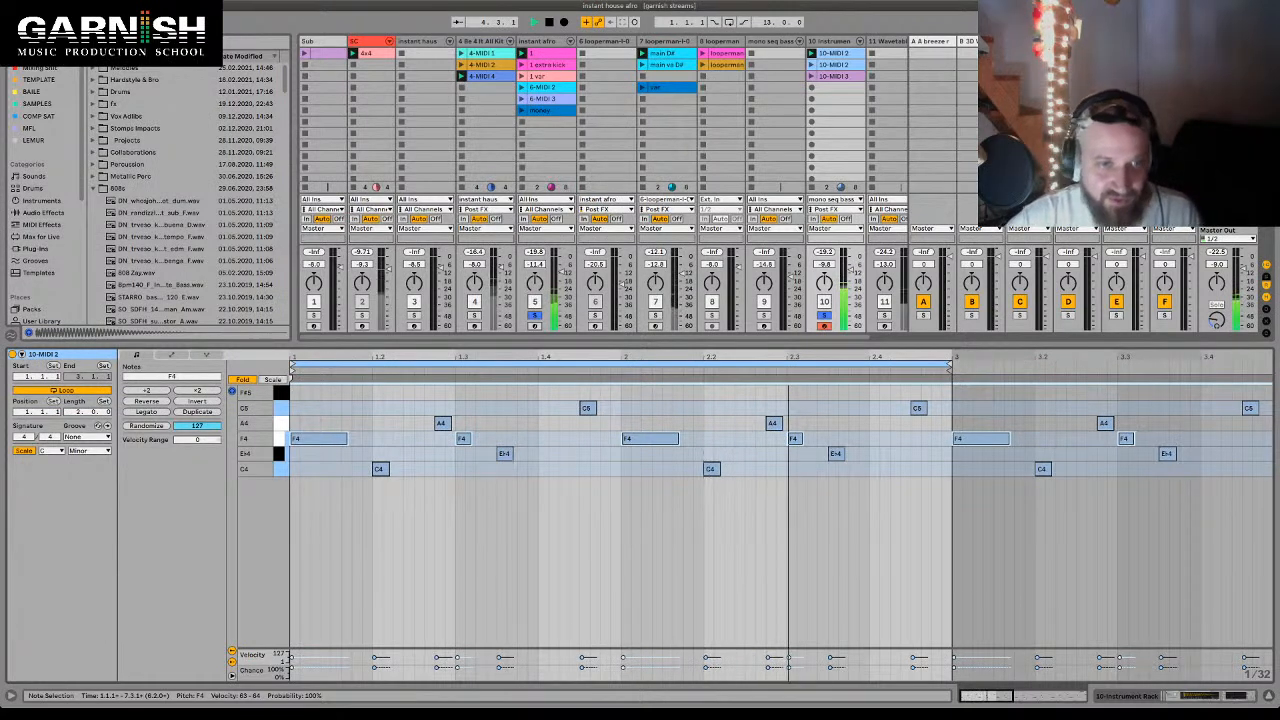
- During playback, deactivate the A4 note just before 1.3, the Eb4 note at 1.3.3 and the F4 note at 2.3.1
{"action": "left_click", "coordinate": [380, 469]}
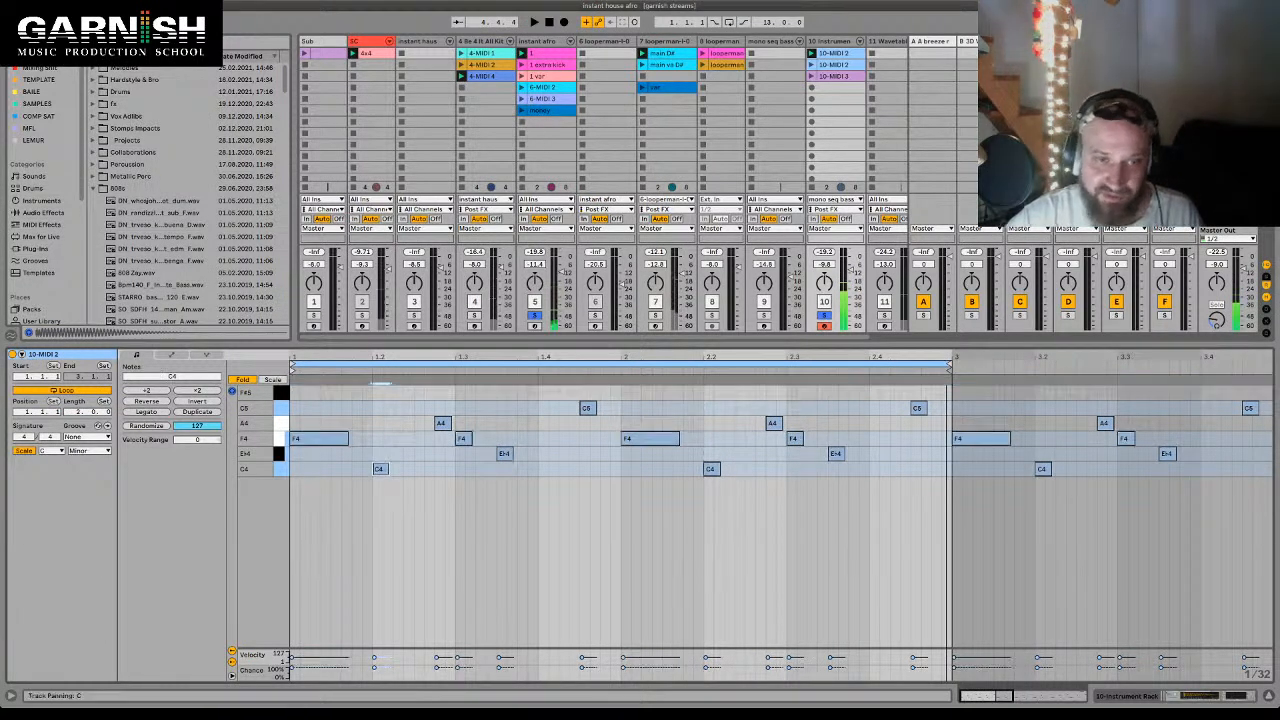
{"action": "key", "text": "space"}
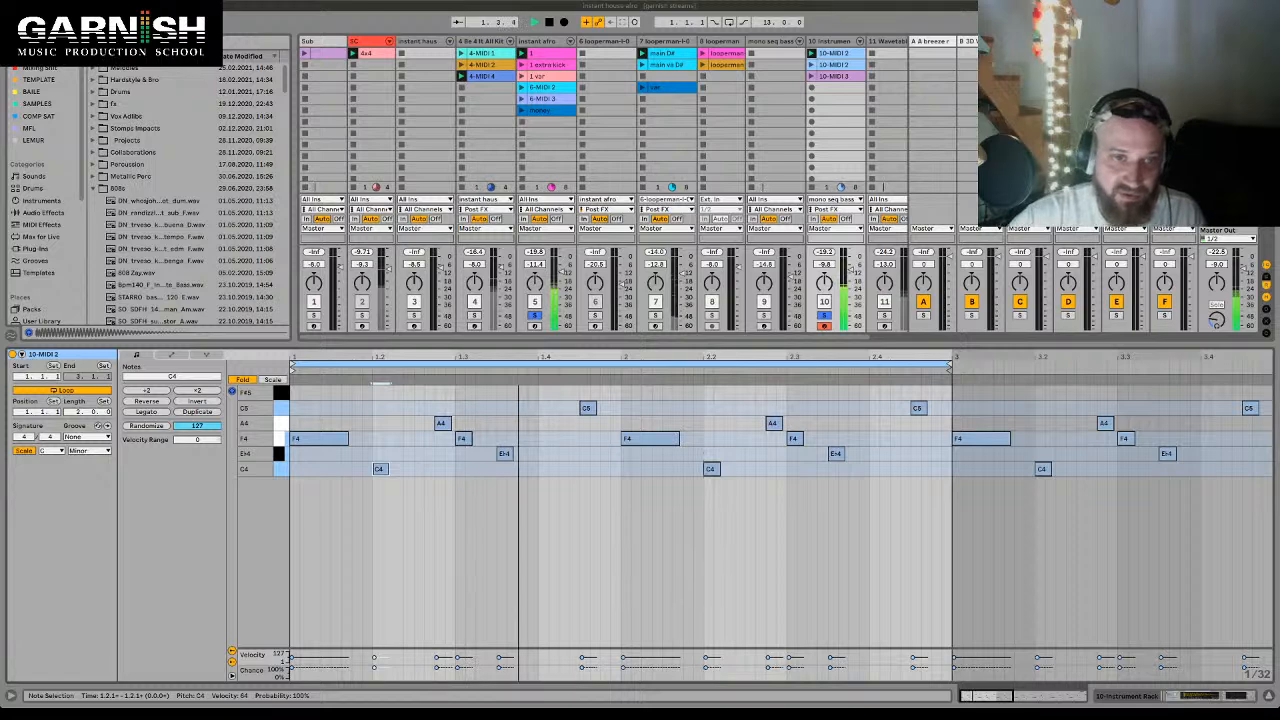
{"action": "left_click", "coordinate": [442, 424]}
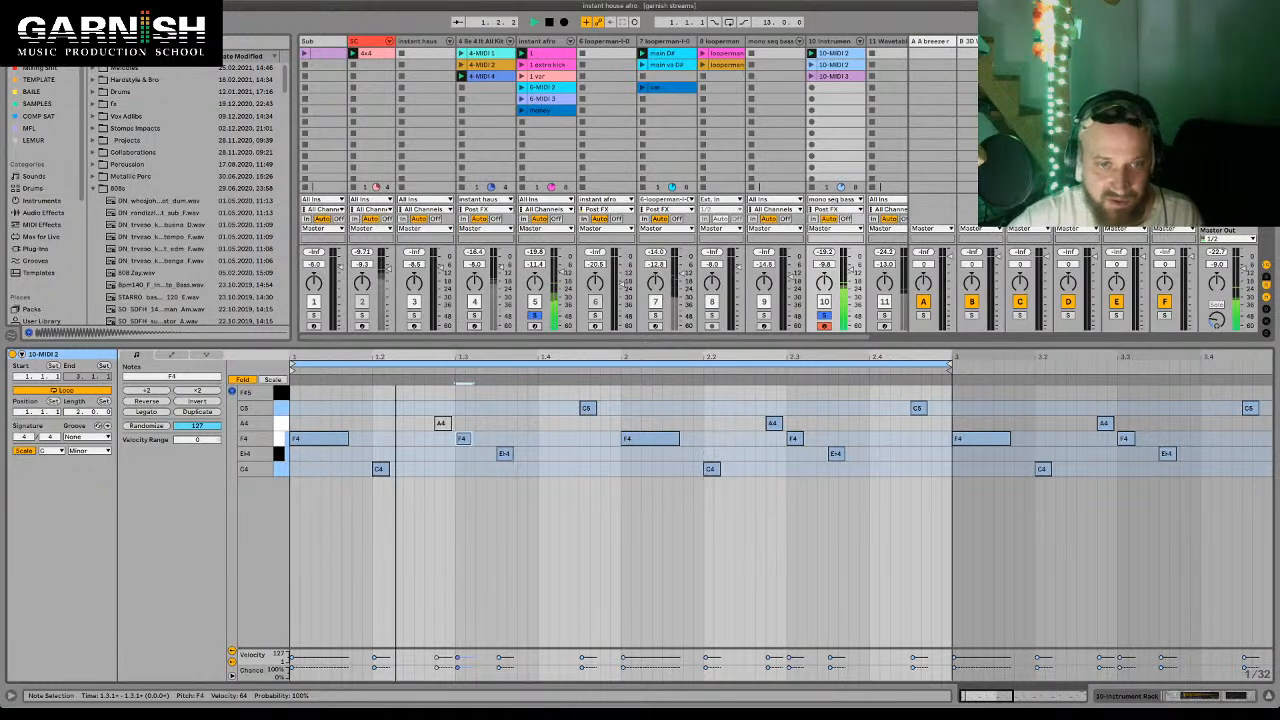
{"action": "left_click", "coordinate": [505, 454]}
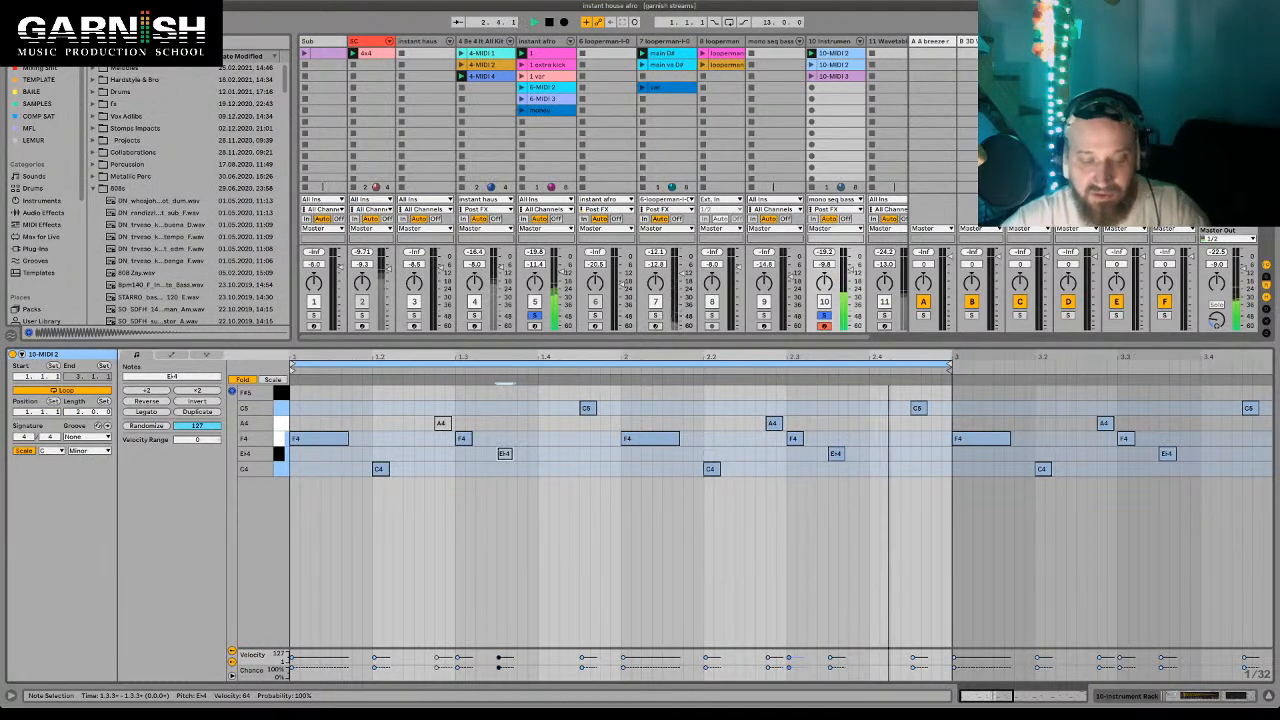
{"action": "left_click", "coordinate": [795, 439]}
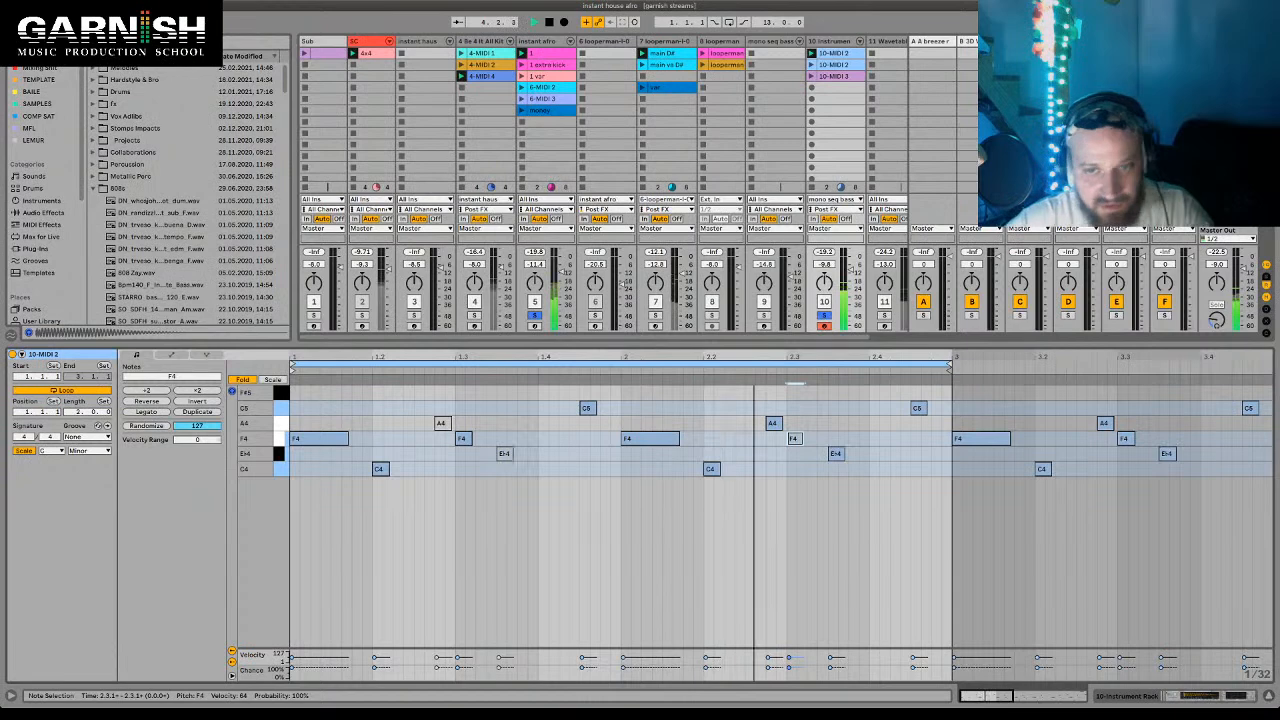
- Move the A4 note at 2.2.4 to 2.3.1 and deactivate the Eb4 note at 2.3.3
{"action": "left_click", "coordinate": [774, 424]}
{"action": "key", "text": "Right"}
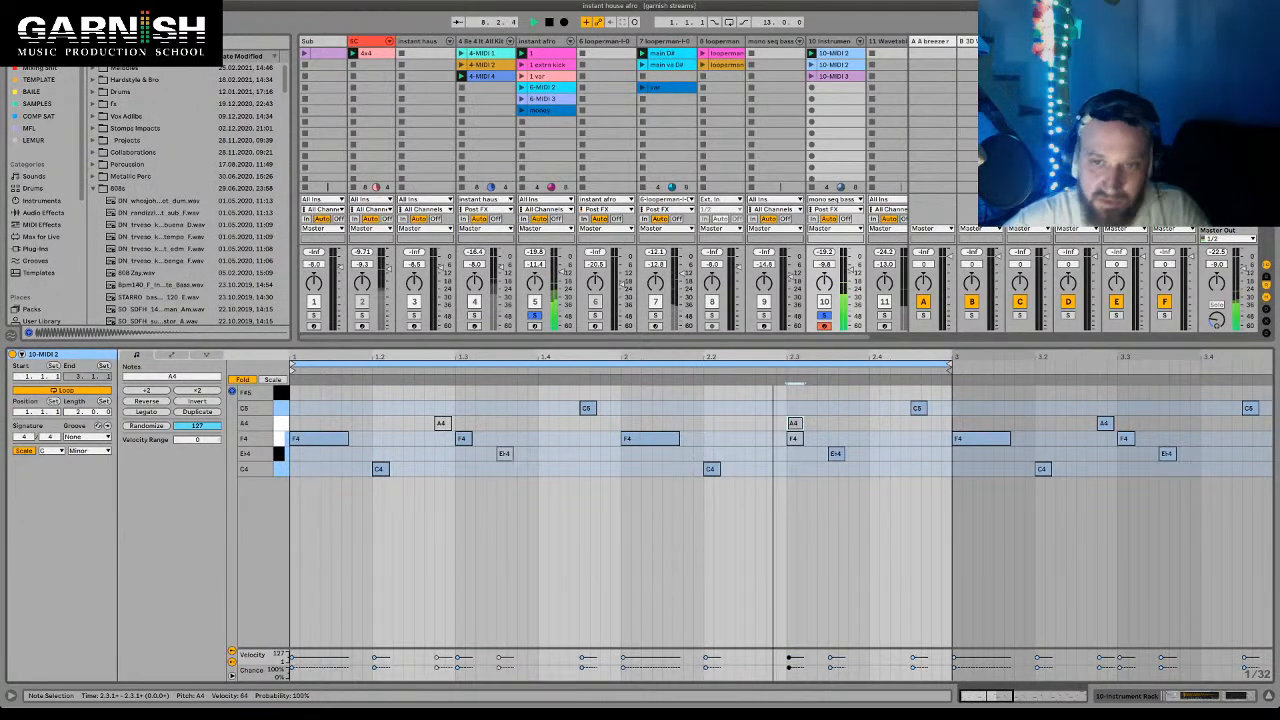
{"action": "key", "text": "0"}
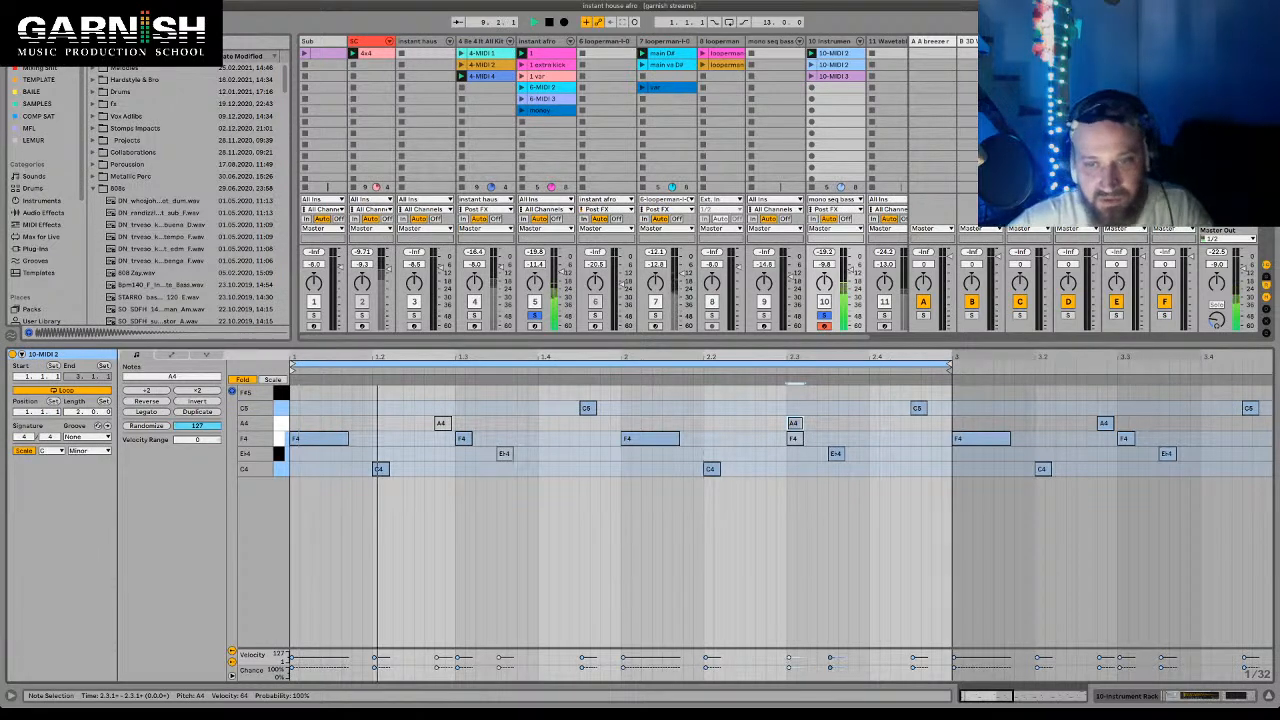
{"action": "left_click", "coordinate": [836, 454]}
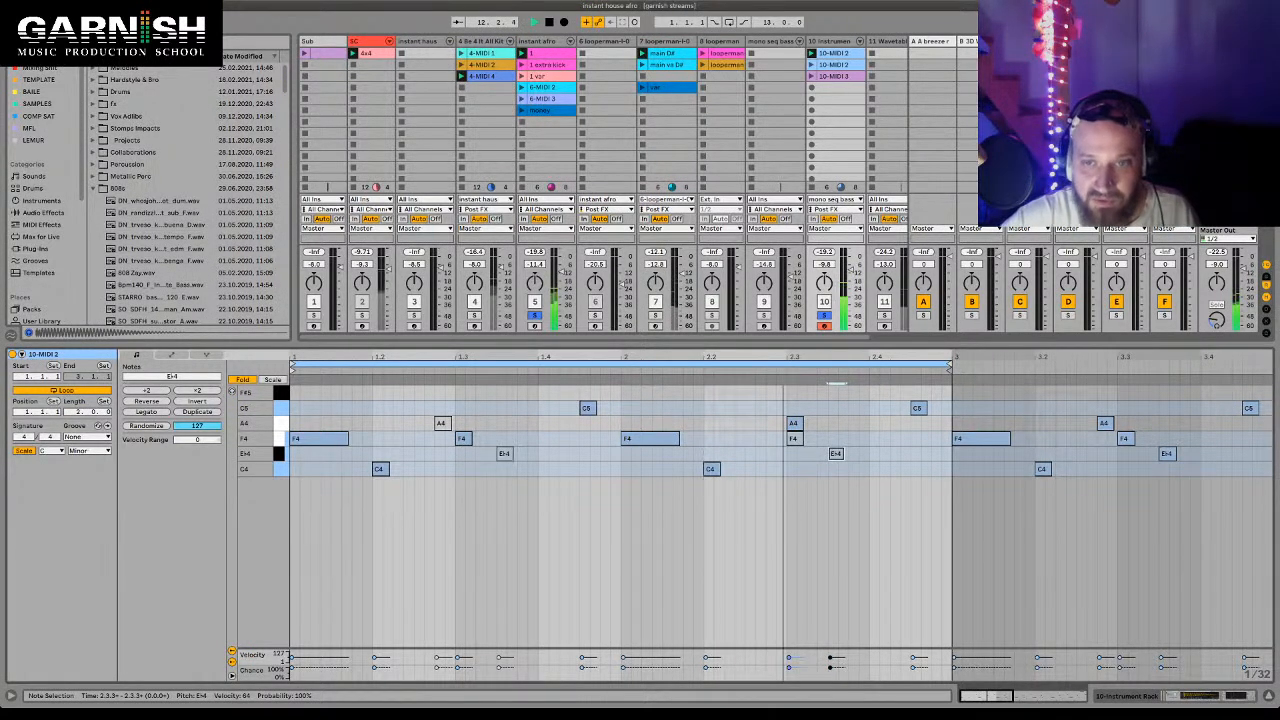
- Lengthen the A4 note at 2.3.1 to end around 2.3.2 and transpose it down one octave to A3
{"action": "left_click_drag", "start_coordinate": [802, 423], "coordinate": [841, 423]}
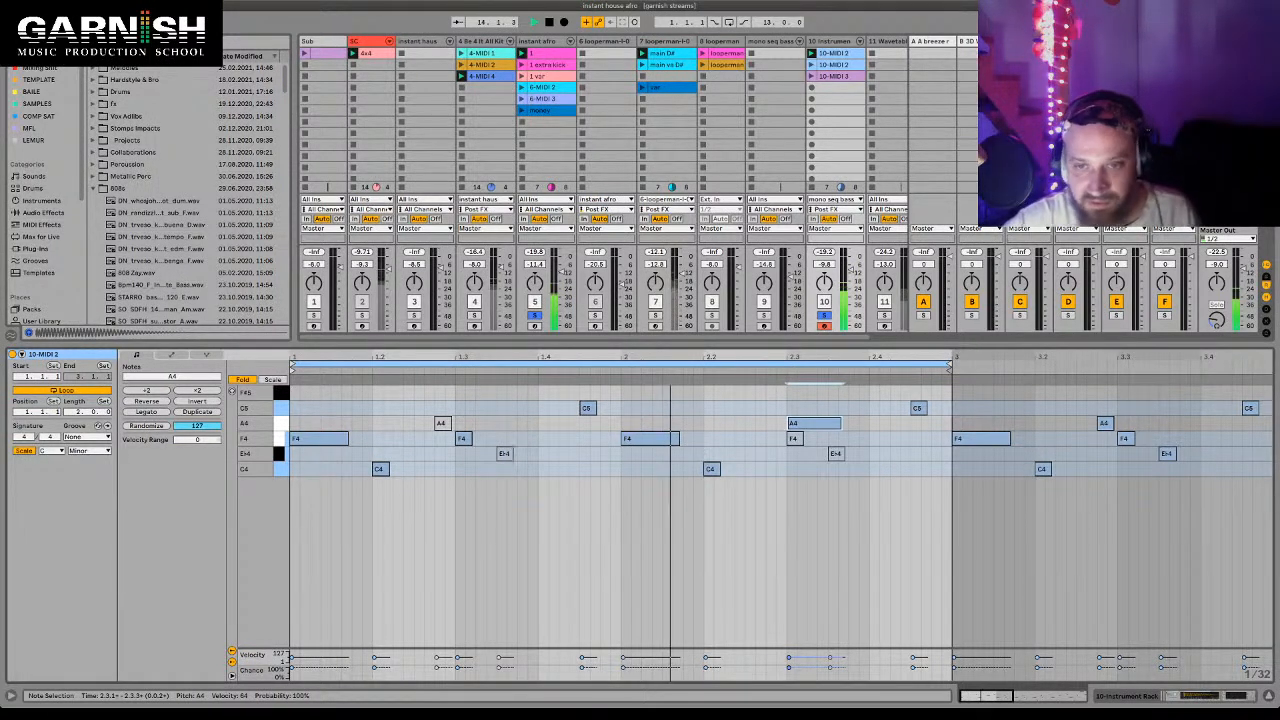
{"action": "left_click_drag", "start_coordinate": [841, 423], "coordinate": [817, 423]}
{"action": "key", "text": "shift+Down"}
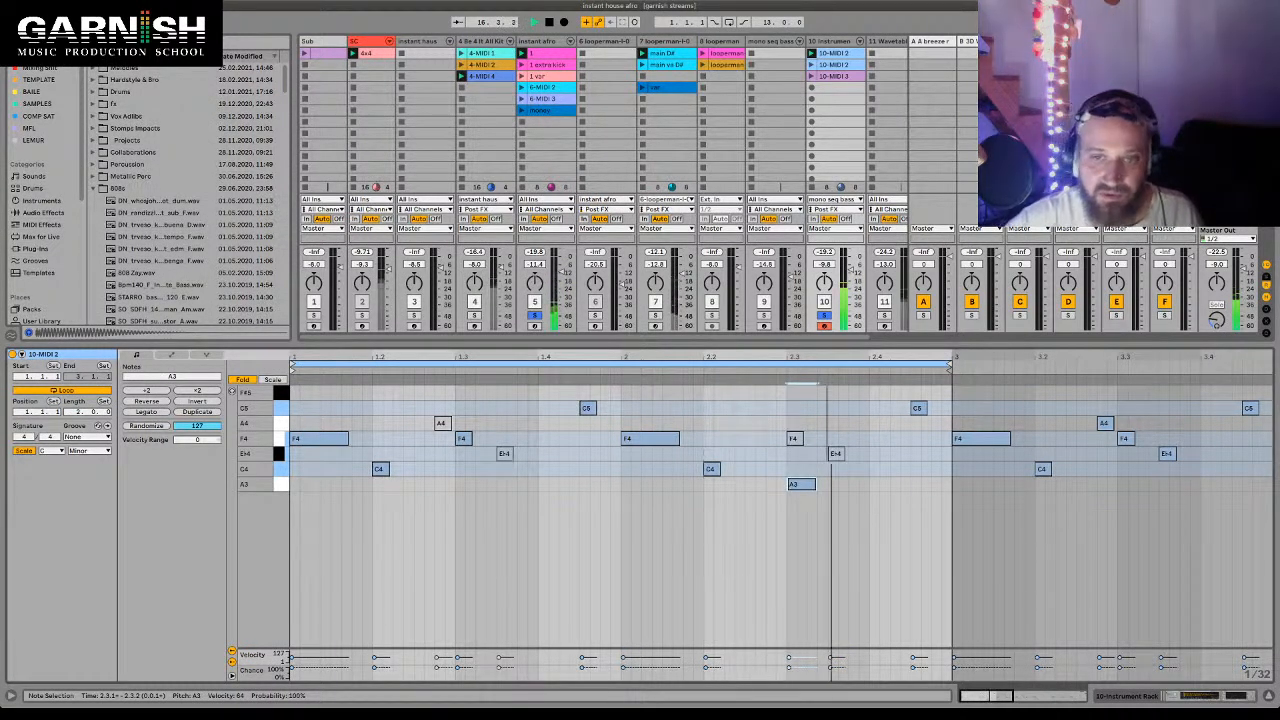
- Transpose the A3 note at 2.3.1 up an octave to A4, trying F4 during playback before returning to A4
{"action": "key", "text": "shift+Up"}
{"action": "key", "text": "Down"}
{"action": "key", "text": "Down"}
{"action": "key", "text": "Down"}
{"action": "key", "text": "Down"}
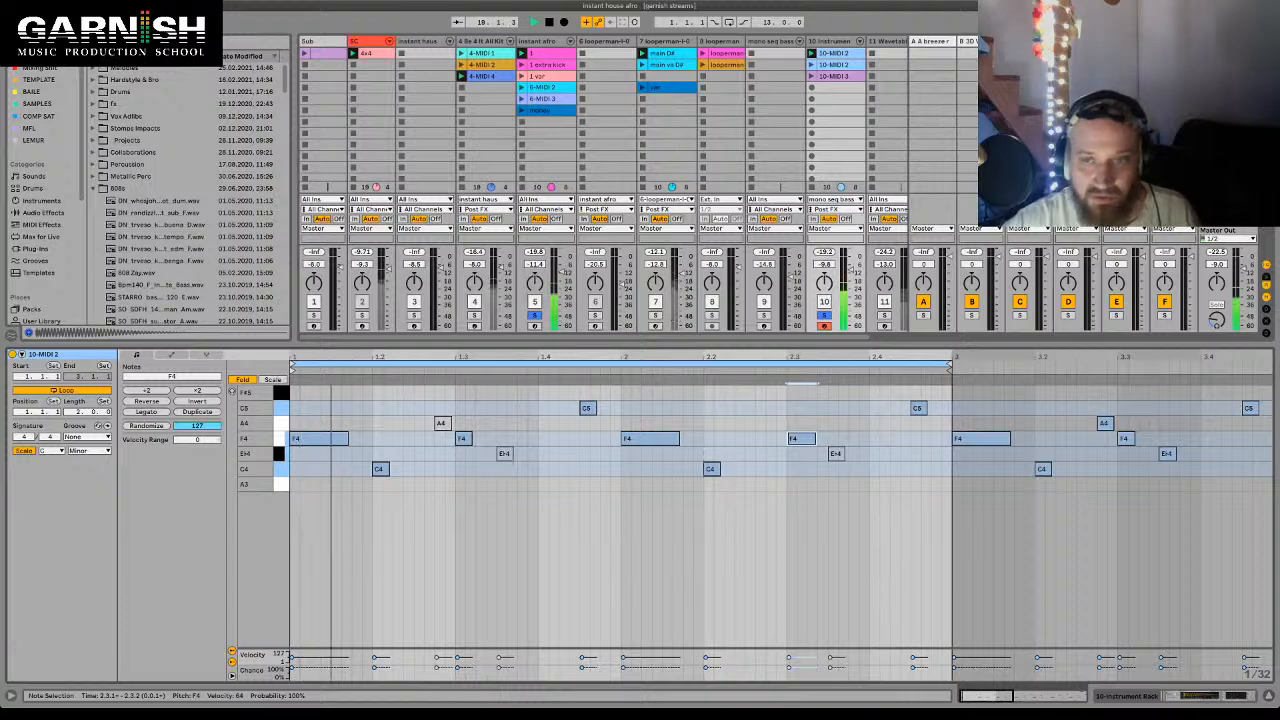
{"action": "key", "text": "Up"}
{"action": "key", "text": "Up"}
{"action": "key", "text": "Up"}
{"action": "key", "text": "Up"}
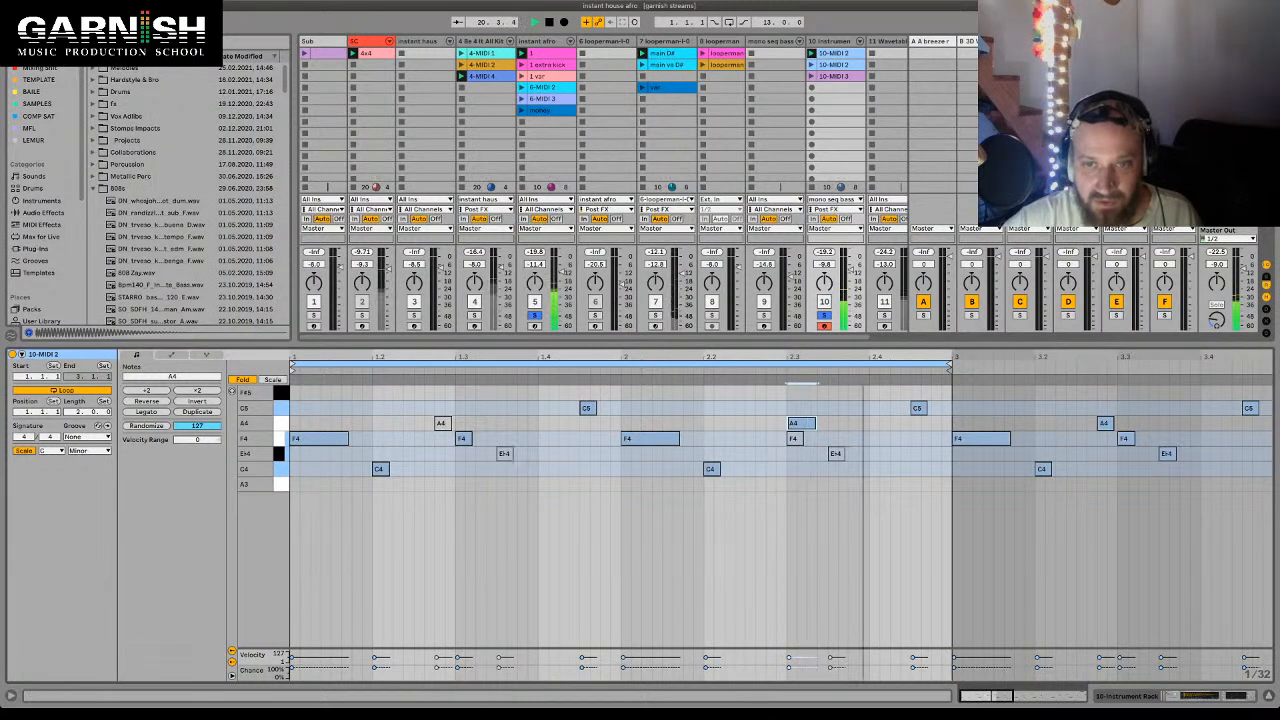
- Unfold the piano roll, lower the A4 note at 2.3.1 to G4, and fold to the used notes again
{"action": "key", "text": "f"}
{"action": "scroll", "coordinate": [620, 515], "scroll_direction": "up", "scroll_amount": 5}
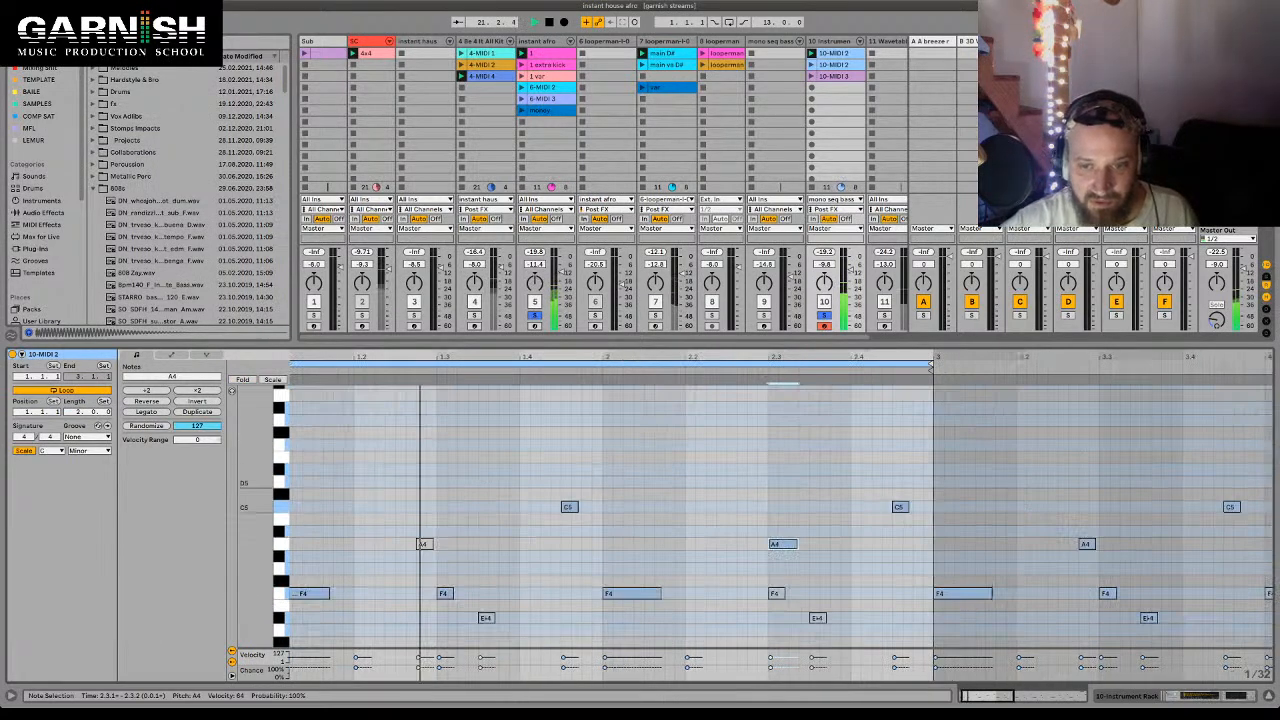
{"action": "key", "text": "Down"}
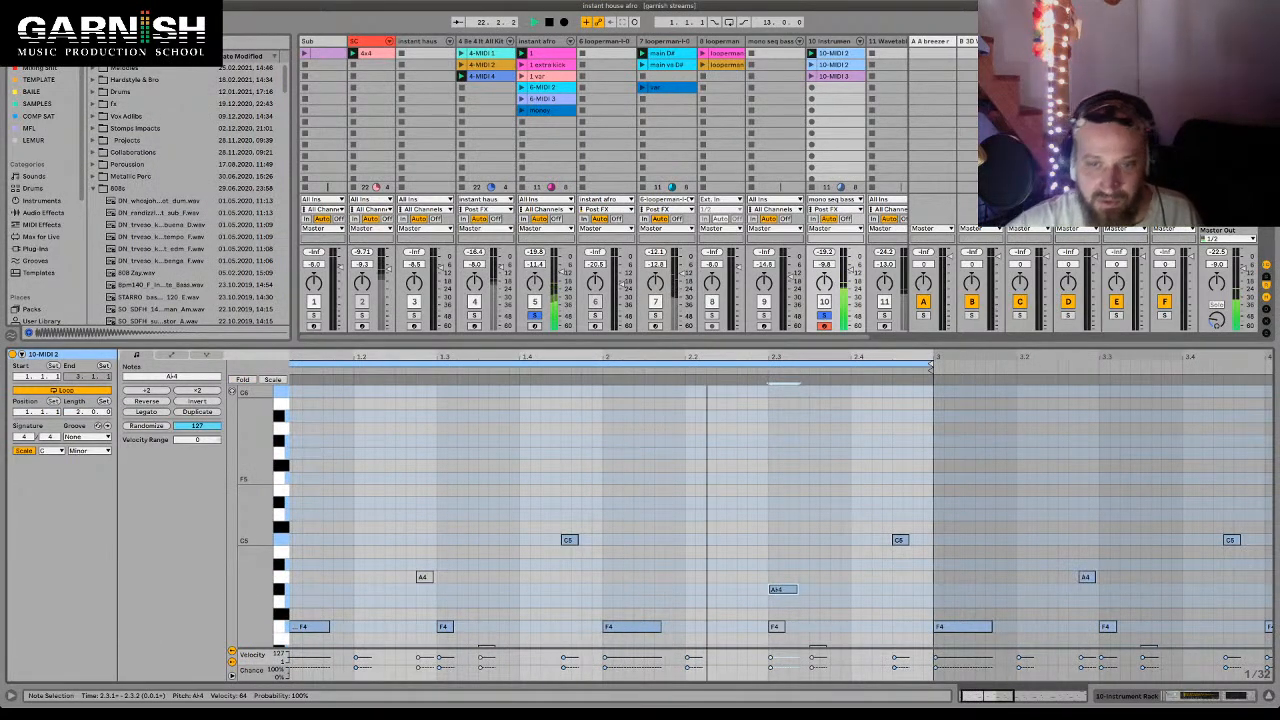
{"action": "key", "text": "Down"}
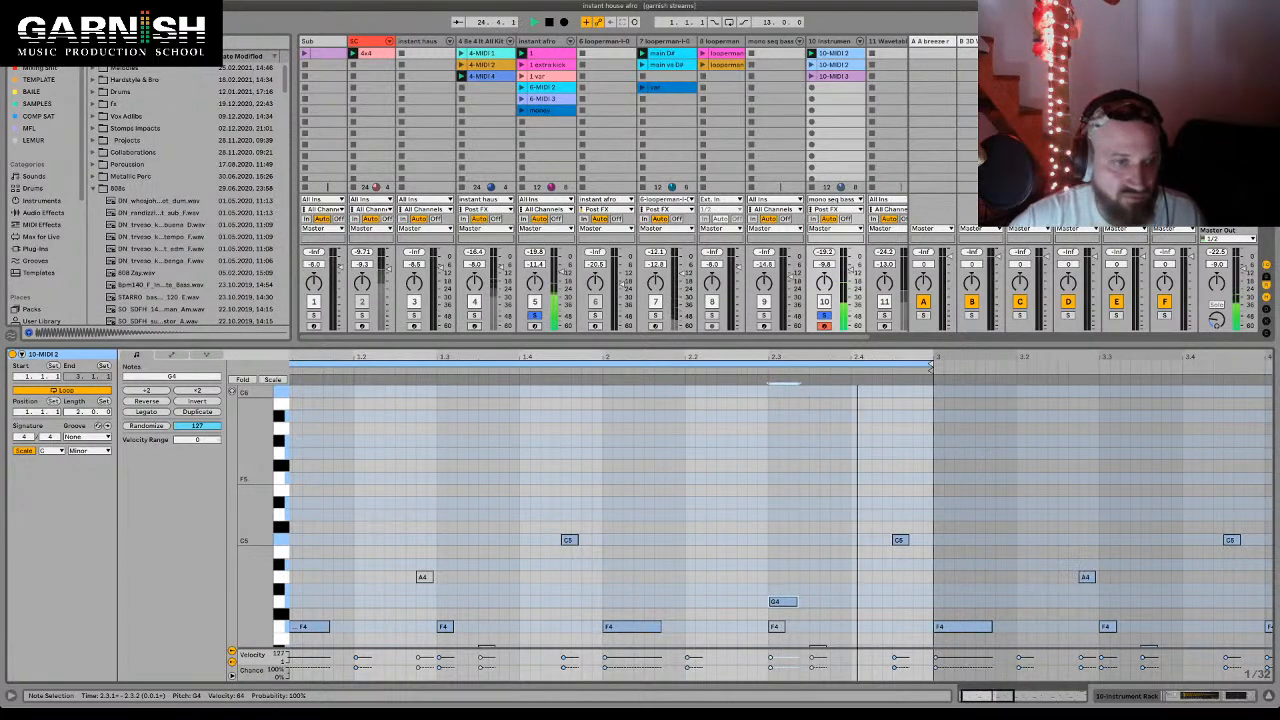
{"action": "scroll", "coordinate": [760, 510], "scroll_direction": "down", "scroll_amount": 4}
{"action": "key", "text": "f"}
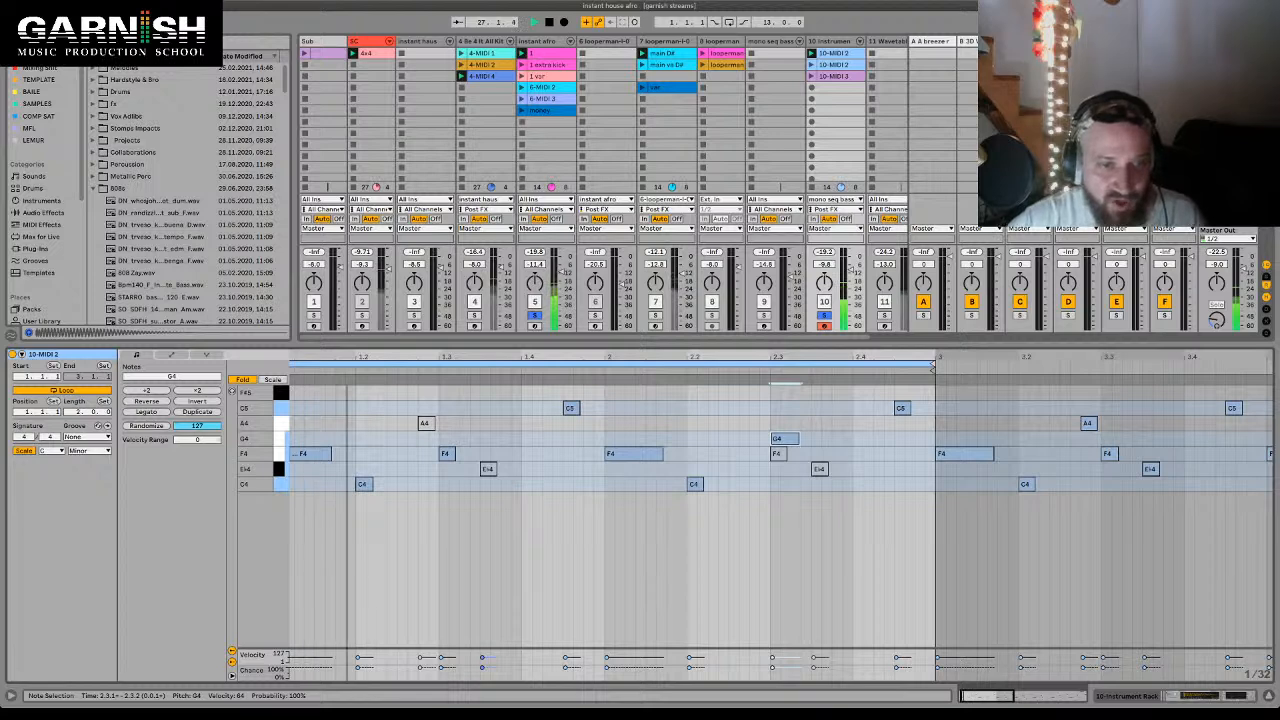
- Add a short C4 note at 1.2.4 and reduce its velocity to 38 while auditioning the clip
{"action": "double_click", "coordinate": [422, 484]}
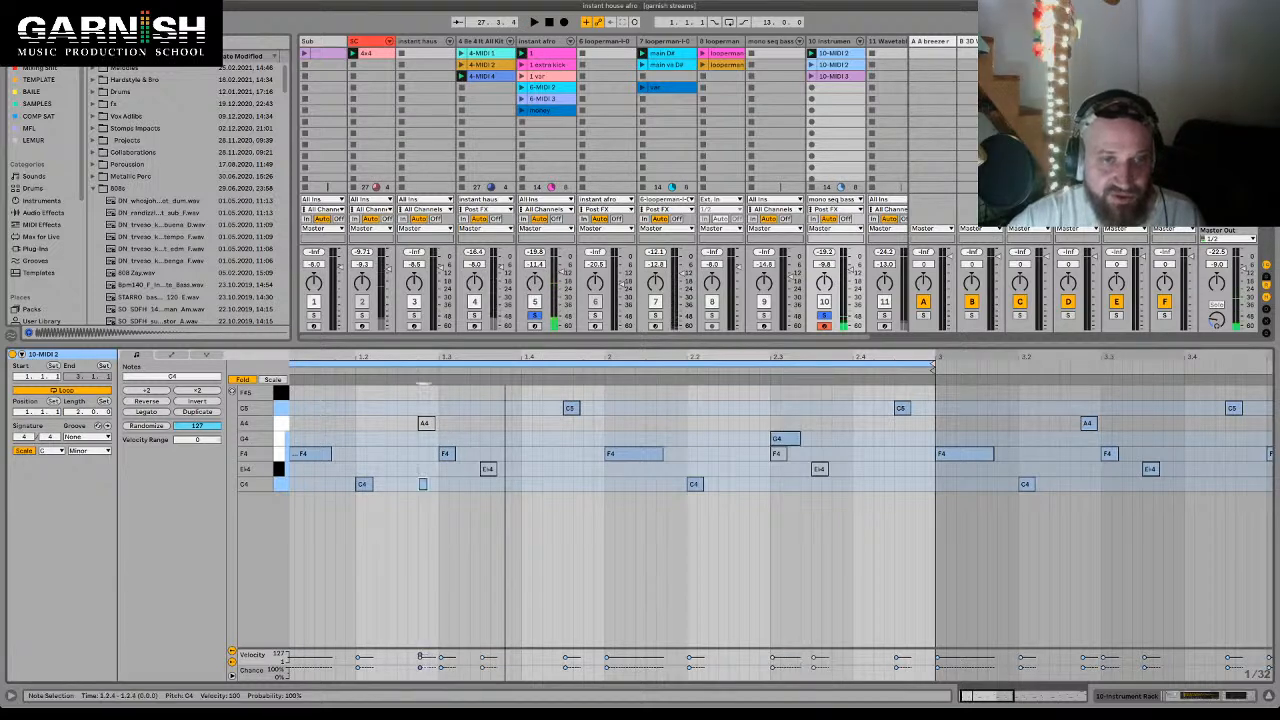
{"action": "key", "text": "space"}
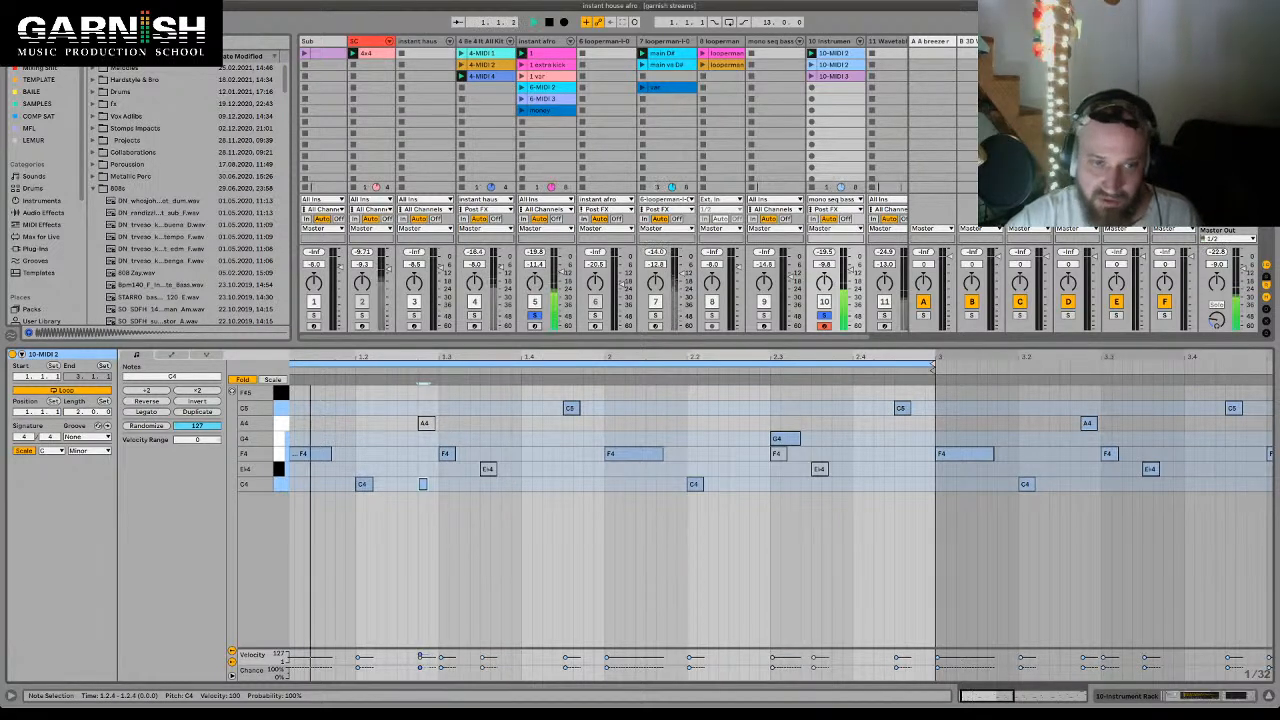
{"action": "key", "text": "space"}
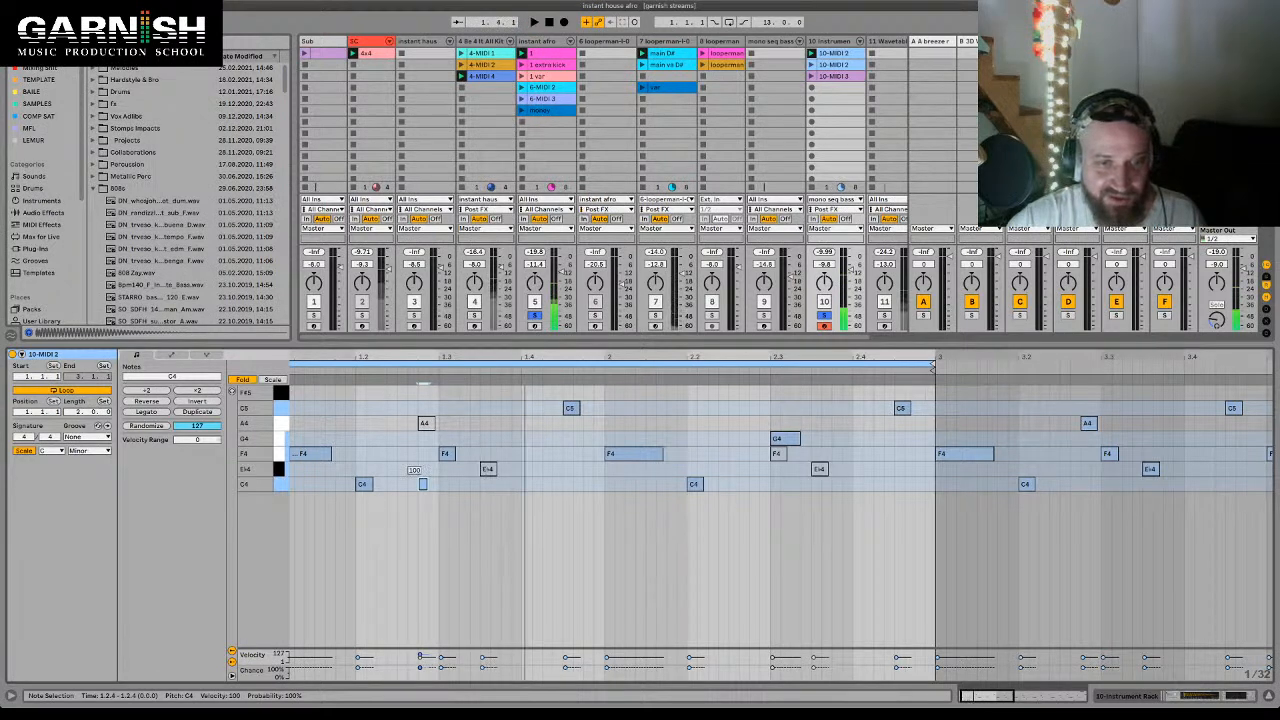
{"action": "key", "text": "space"}
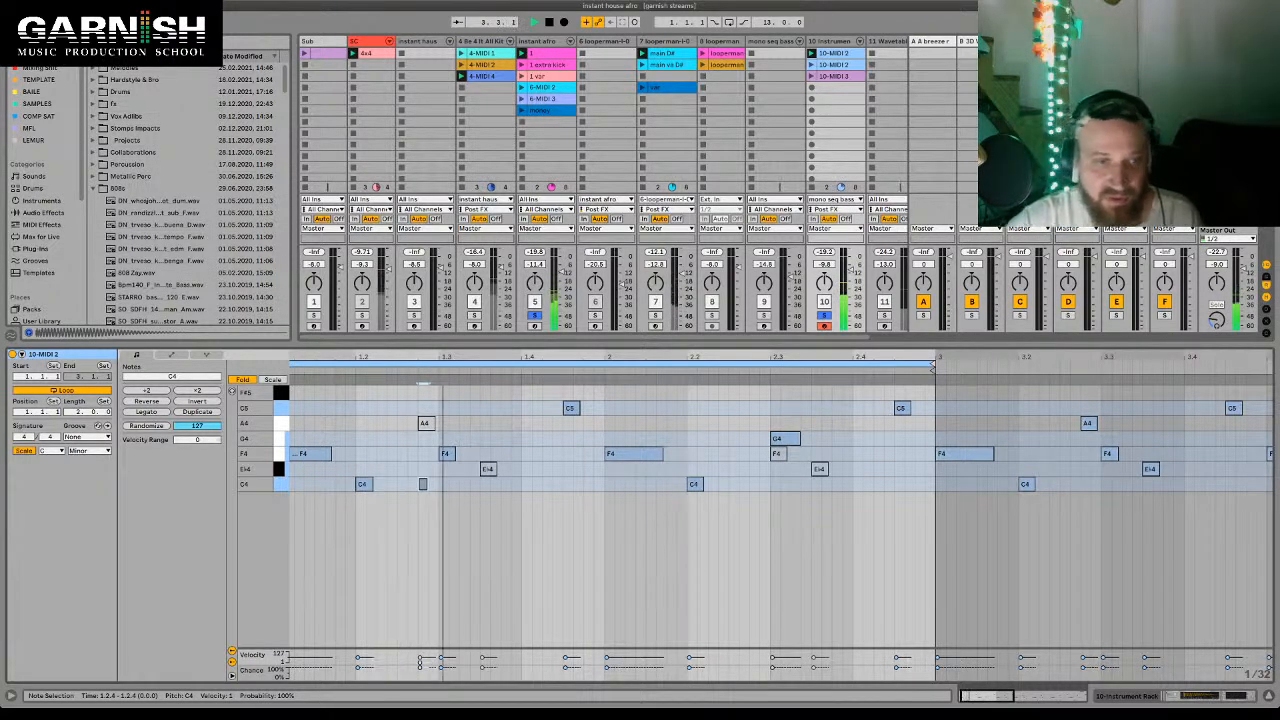
{"action": "left_click_drag", "start_coordinate": [423, 484], "coordinate": [423, 470]}
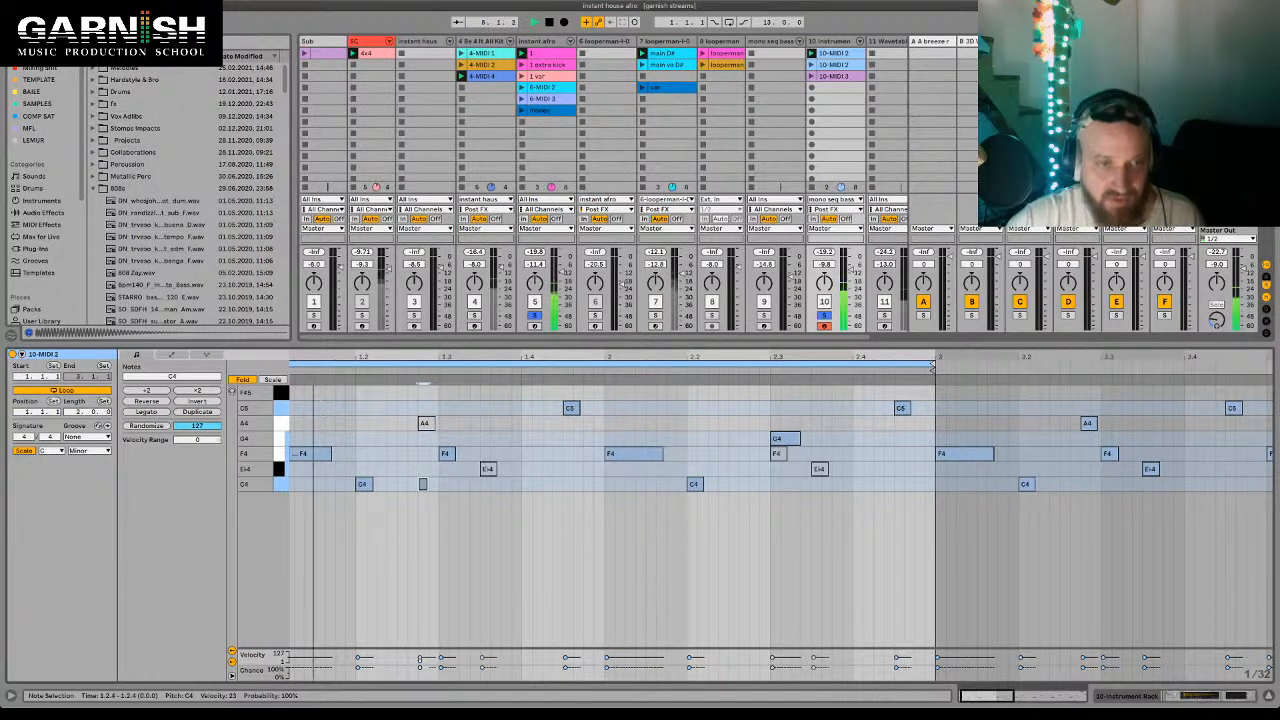
{"action": "left_click_drag", "start_coordinate": [423, 484], "coordinate": [423, 478]}
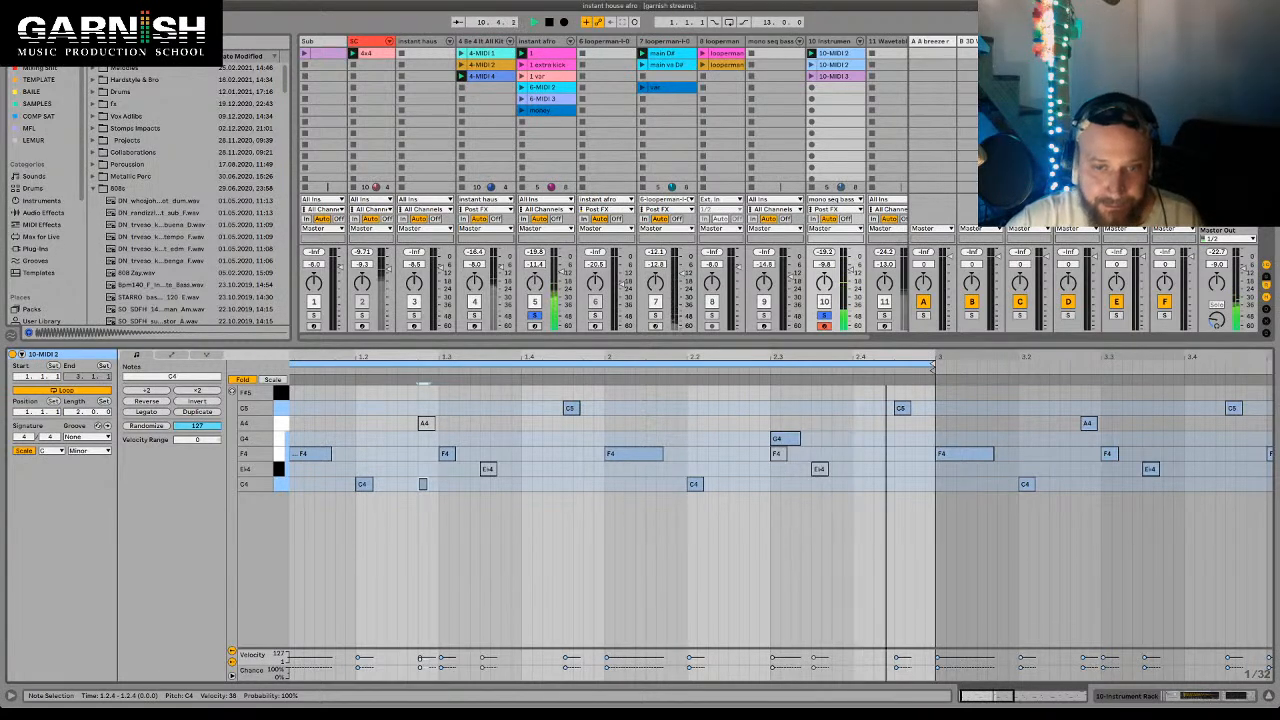
- Try moving the C4 note at 2.2.1 earlier to 2.1.4, undo the move and stop playback
{"action": "left_click_drag", "start_coordinate": [695, 484], "coordinate": [675, 484]}
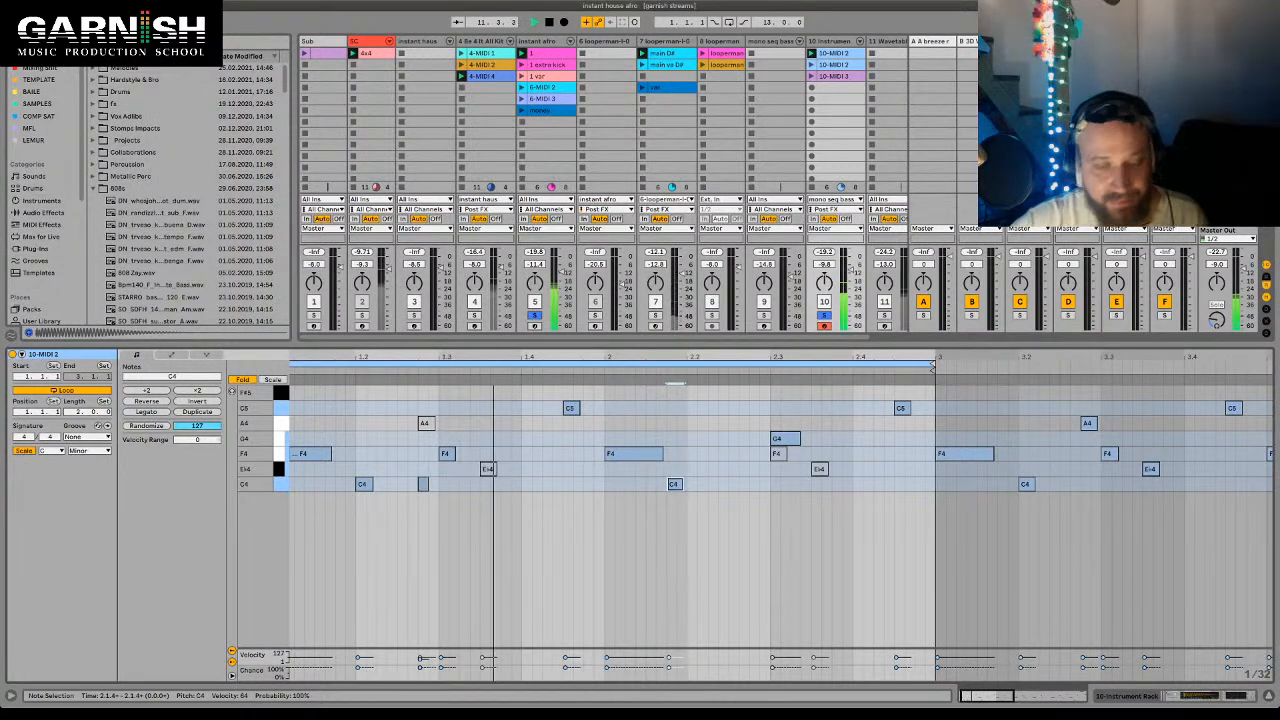
{"action": "key", "text": "super+z"}
{"action": "key", "text": "space"}
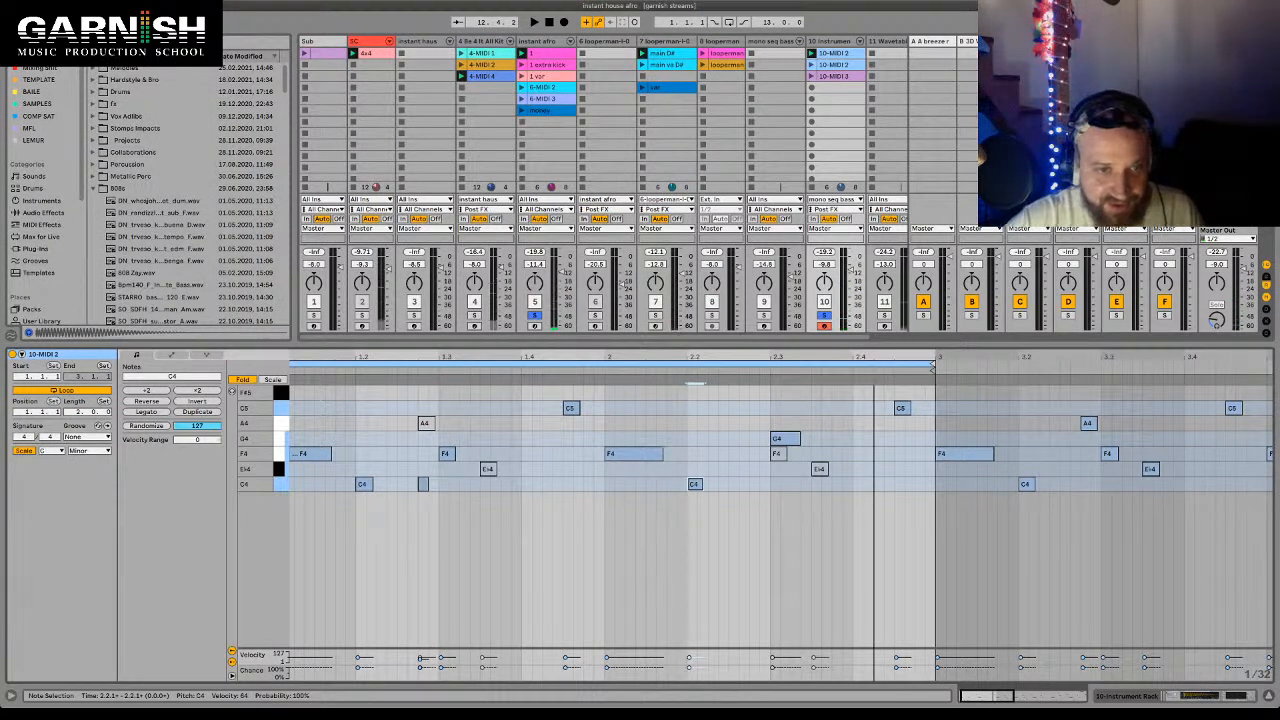
- Show the clip's note expression editor with the piano roll unfolded and select the F4 note at 1.1.1
{"action": "scroll", "coordinate": [780, 520], "scroll_direction": "down", "scroll_amount": 2}
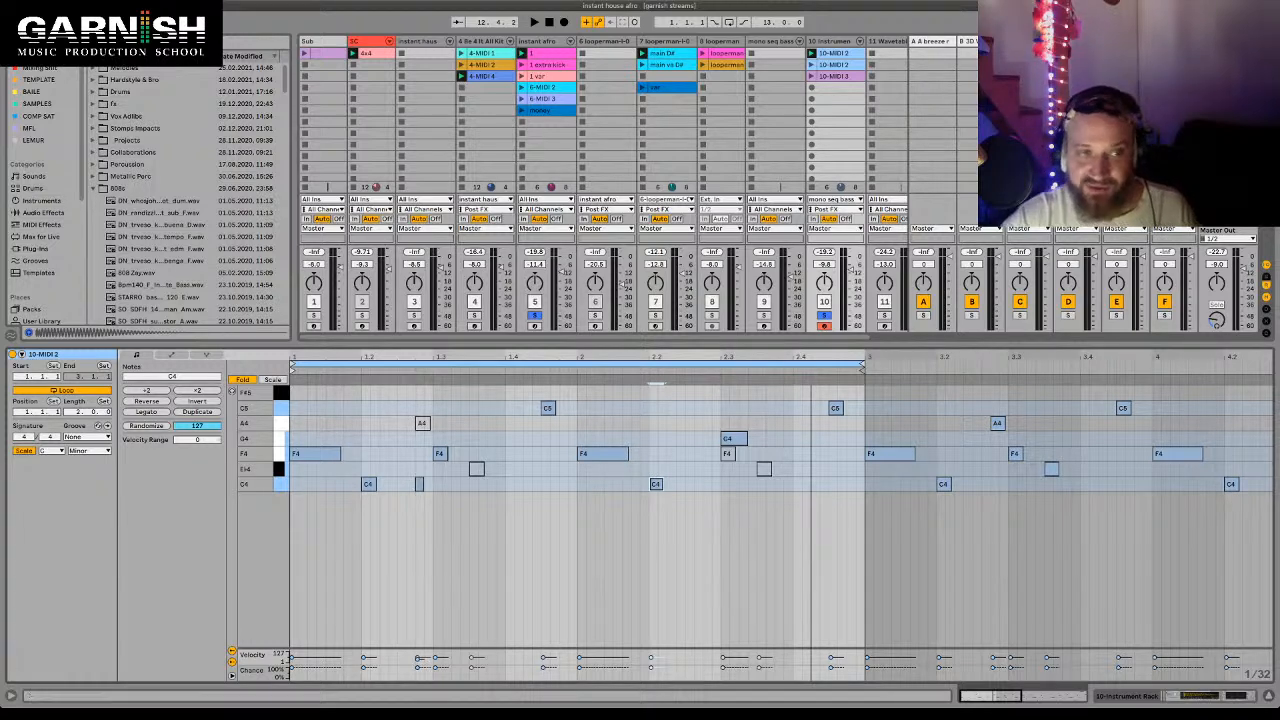
{"action": "left_click", "coordinate": [207, 355]}
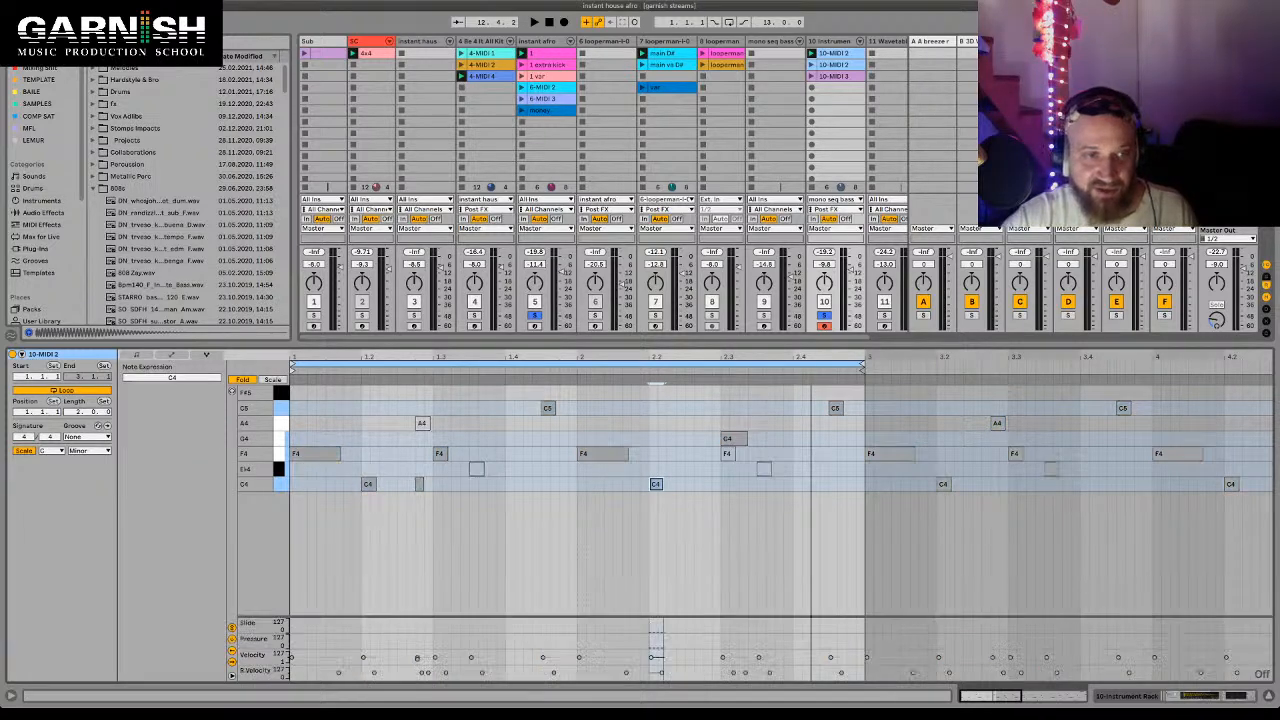
{"action": "key", "text": "f"}
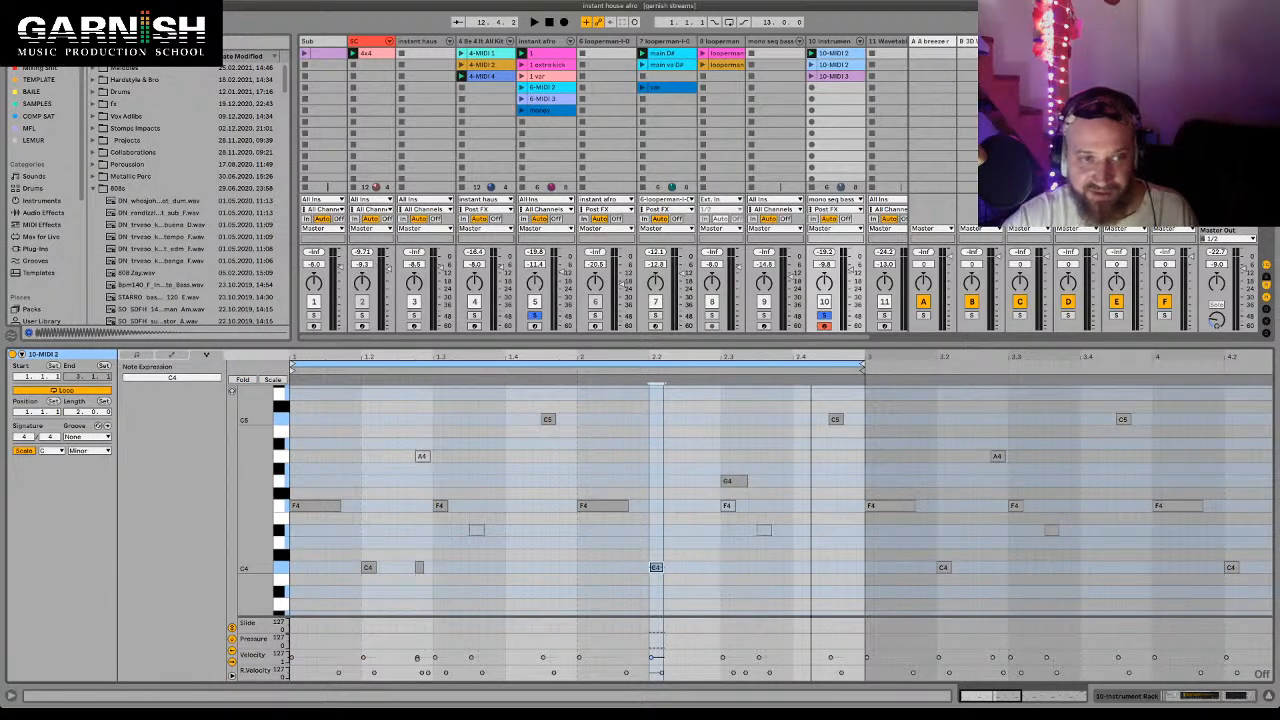
{"action": "key", "text": "Escape"}
{"action": "left_click", "coordinate": [300, 505]}
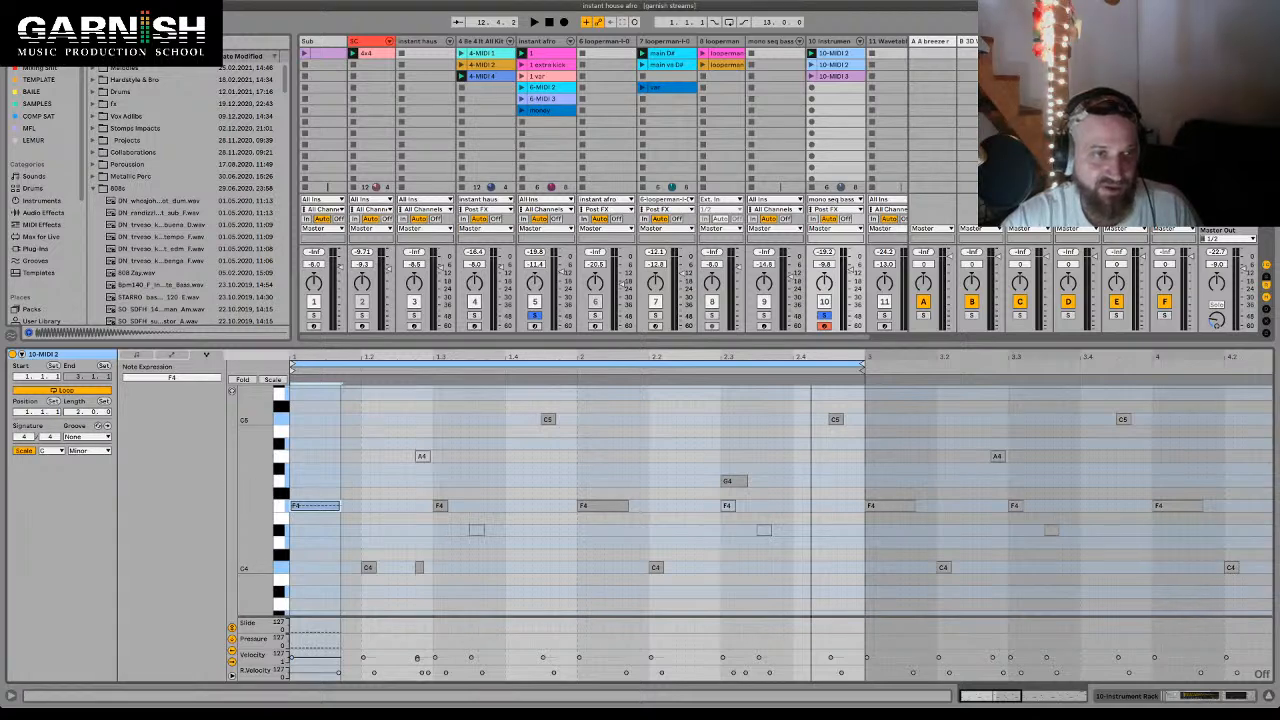
{"action": "key", "text": "alt+1"}
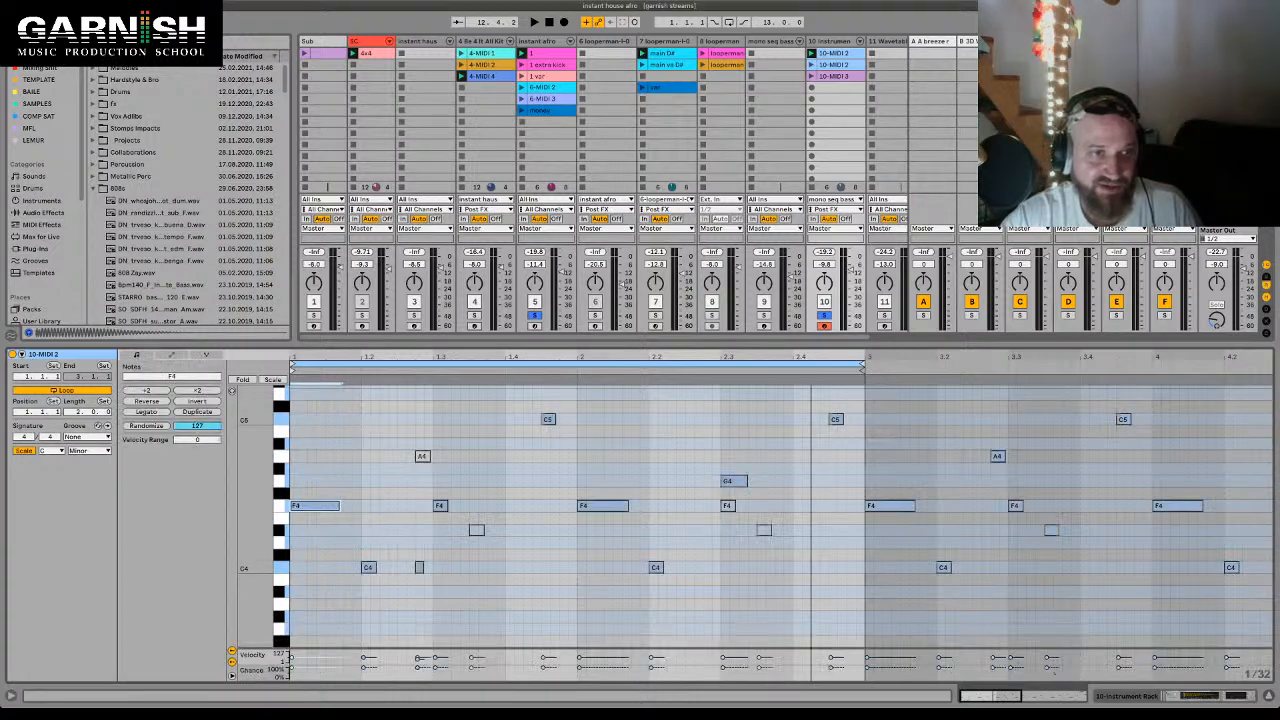
{"action": "key", "text": "alt+3"}
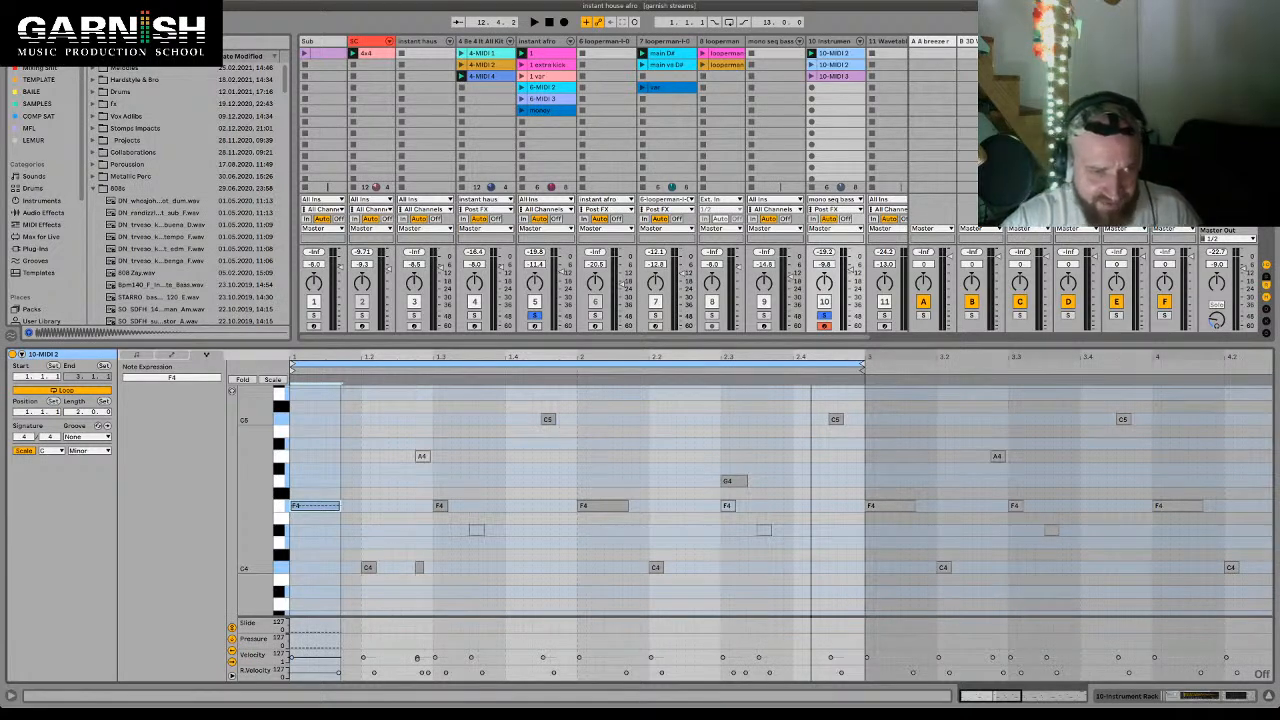
- Draw a curved pitch bend on the F4 note at 1.1.1 falling to C4, and start playback
{"action": "left_click", "coordinate": [293, 506]}
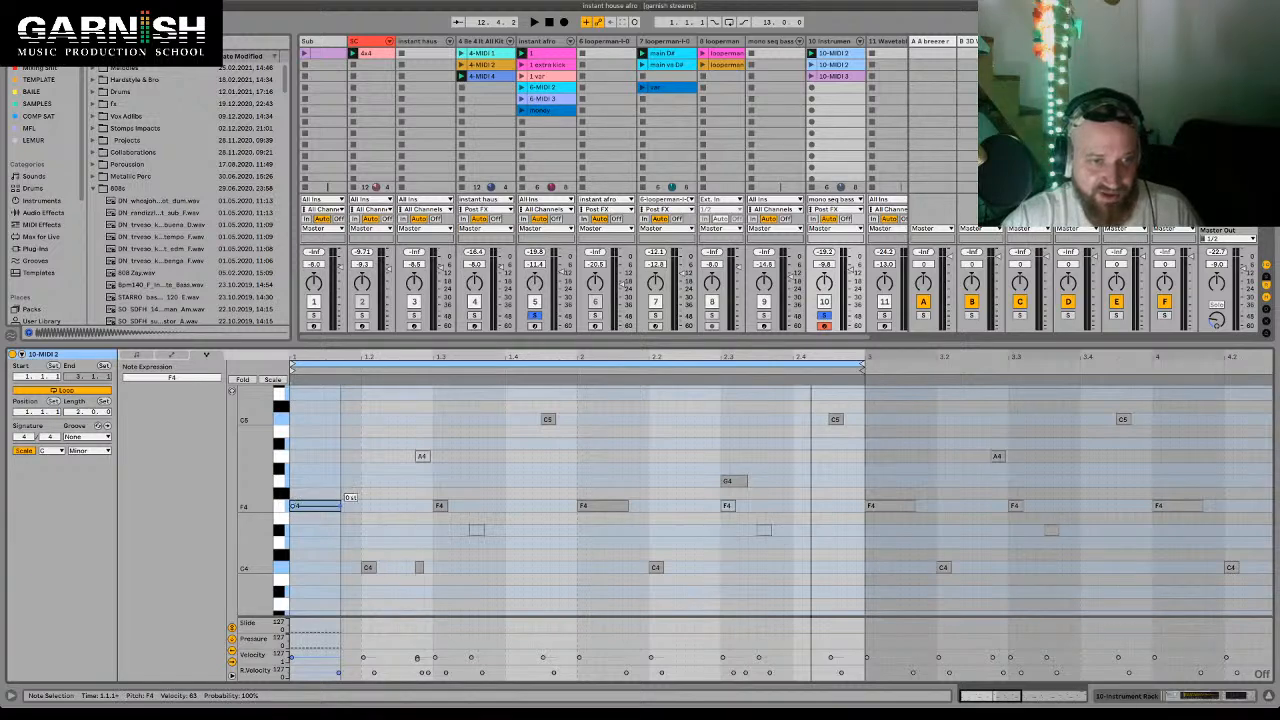
{"action": "mouse_move", "coordinate": [340, 505]}
{"action": "left_mouse_down"}
{"action": "mouse_move", "coordinate": [340, 568]}
{"action": "mouse_move", "coordinate": [317, 495]}
{"action": "left_mouse_up"}
{"action": "key", "text": "space"}
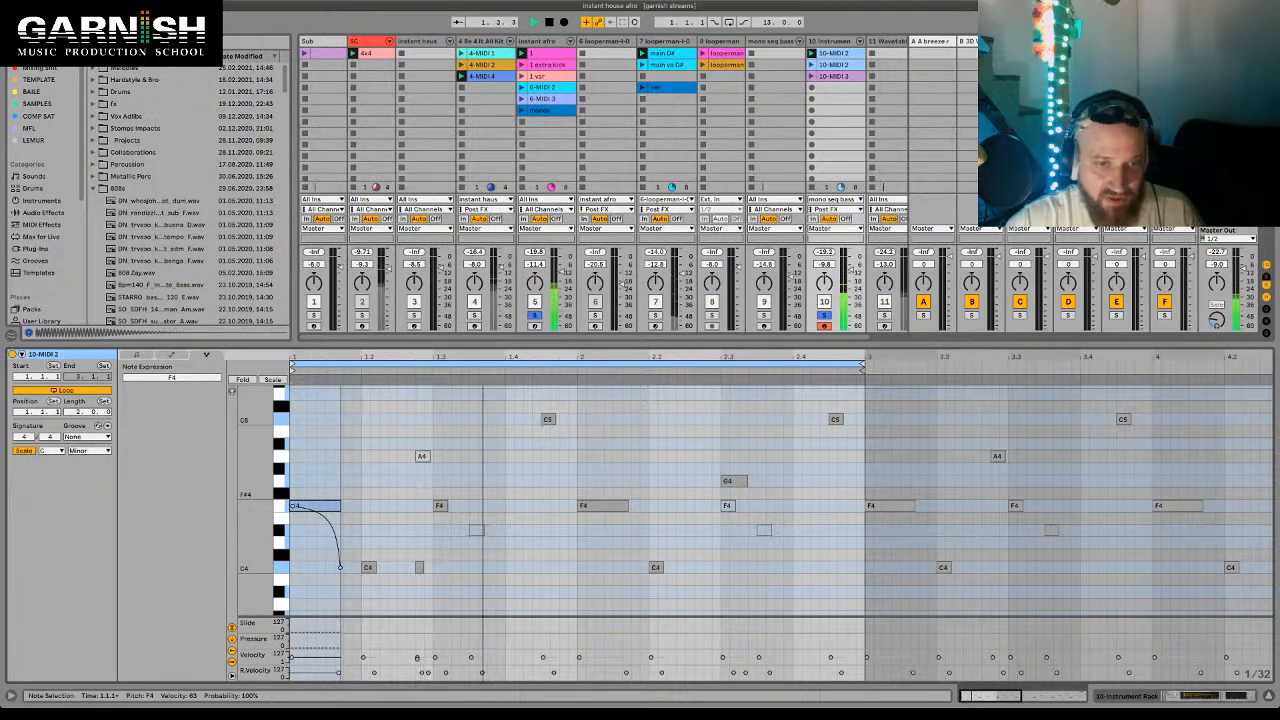
- Try downward and upward pitch bends on the short F4 note at 1.3.1, ending with a bend down to Eb4
{"action": "left_click", "coordinate": [440, 505]}
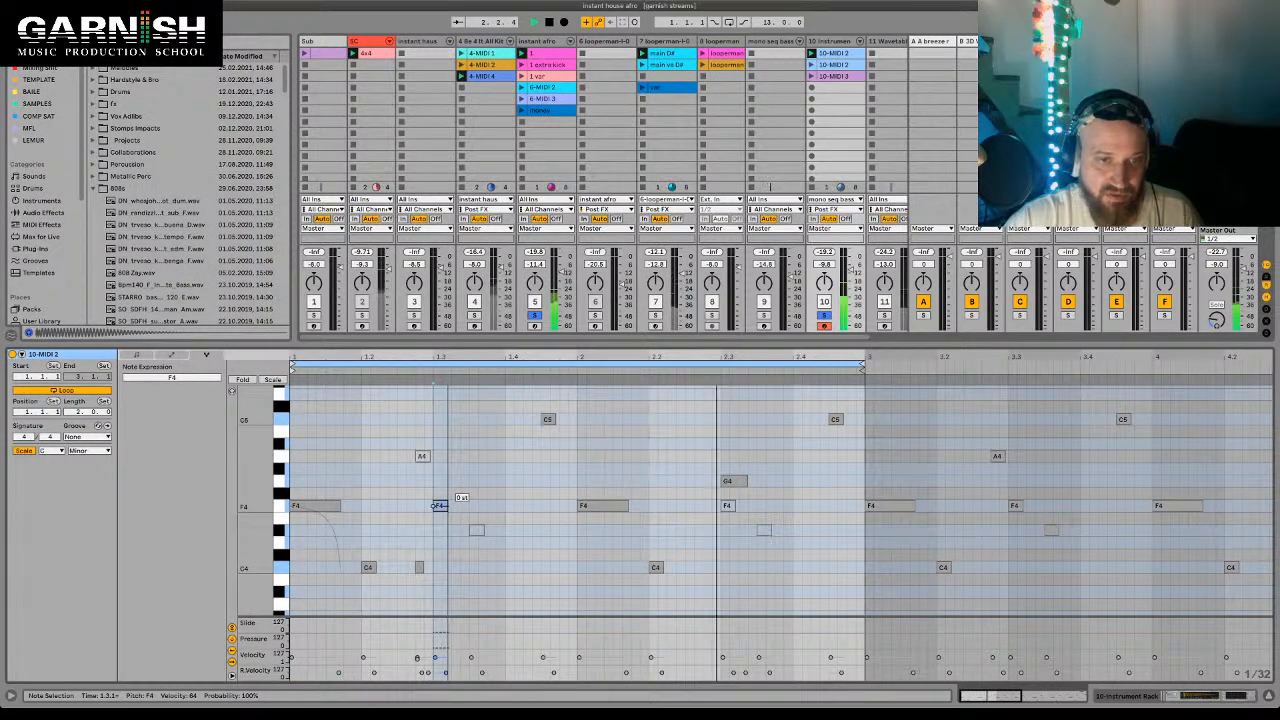
{"action": "mouse_move", "coordinate": [438, 505]}
{"action": "left_mouse_down"}
{"action": "mouse_move", "coordinate": [448, 567]}
{"action": "mouse_move", "coordinate": [446, 516]}
{"action": "left_mouse_up"}
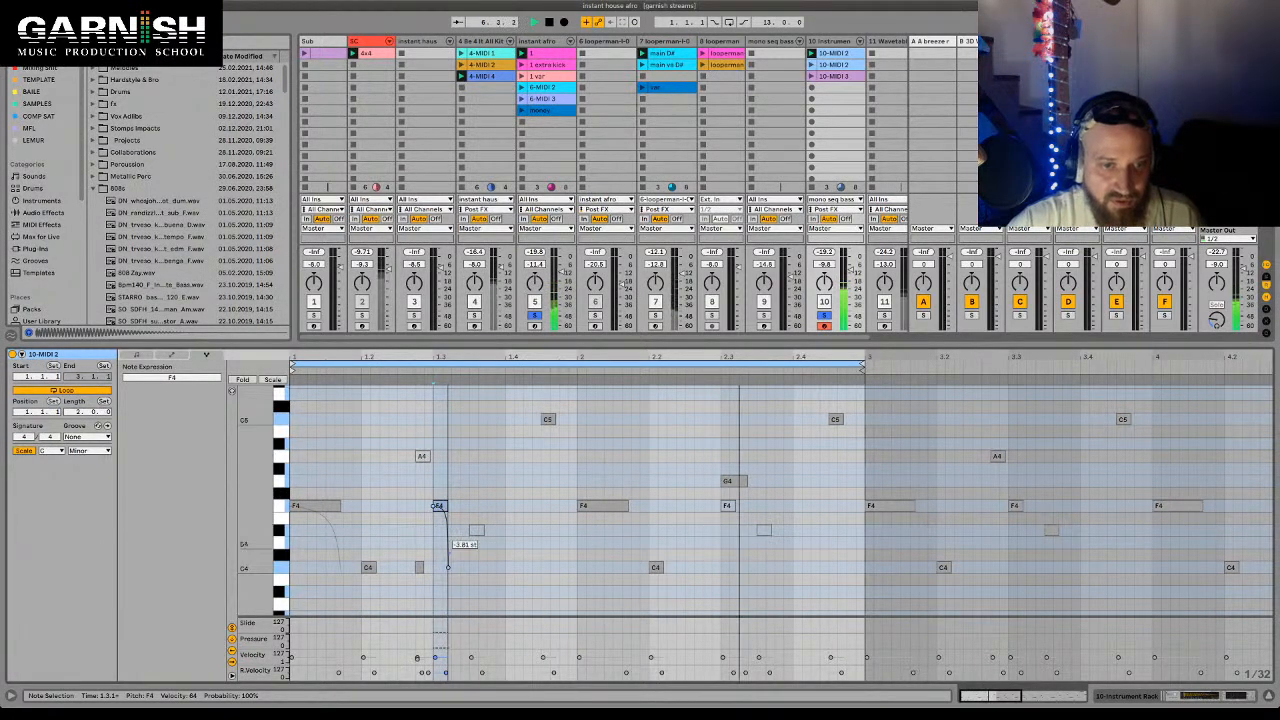
{"action": "left_click_drag", "start_coordinate": [448, 567], "coordinate": [448, 462]}
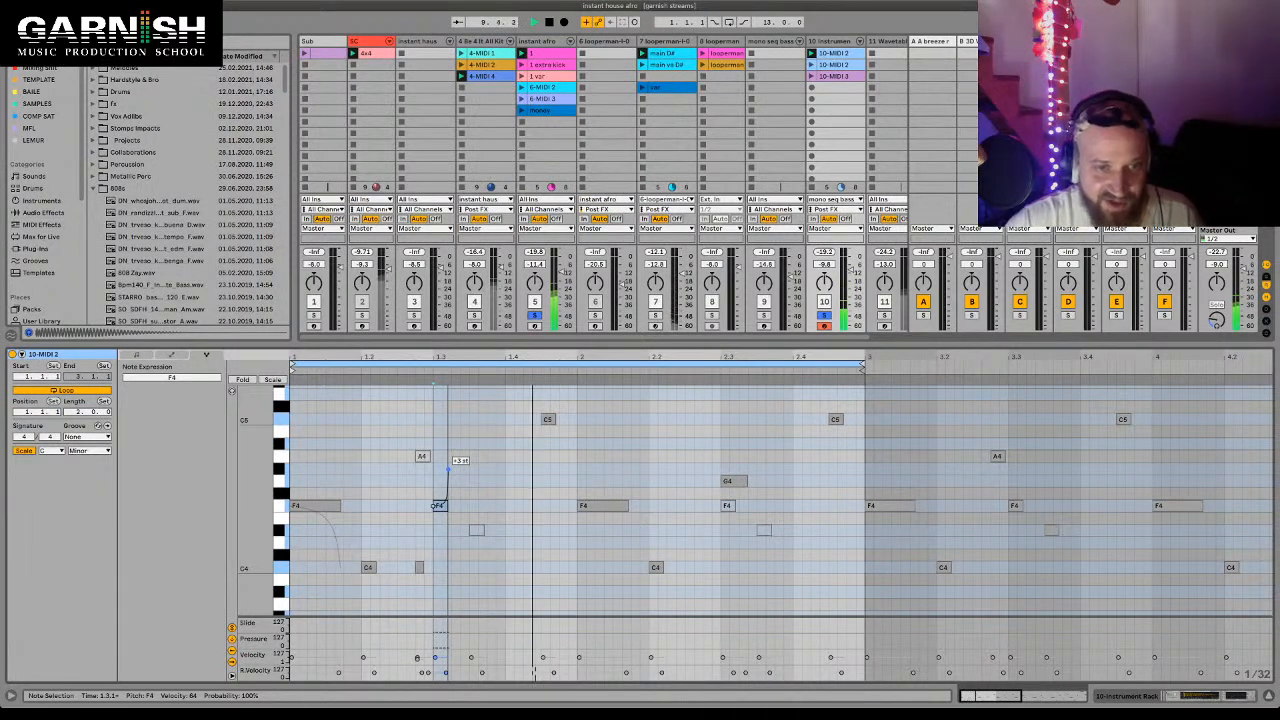
{"action": "left_click_drag", "start_coordinate": [447, 470], "coordinate": [447, 528]}
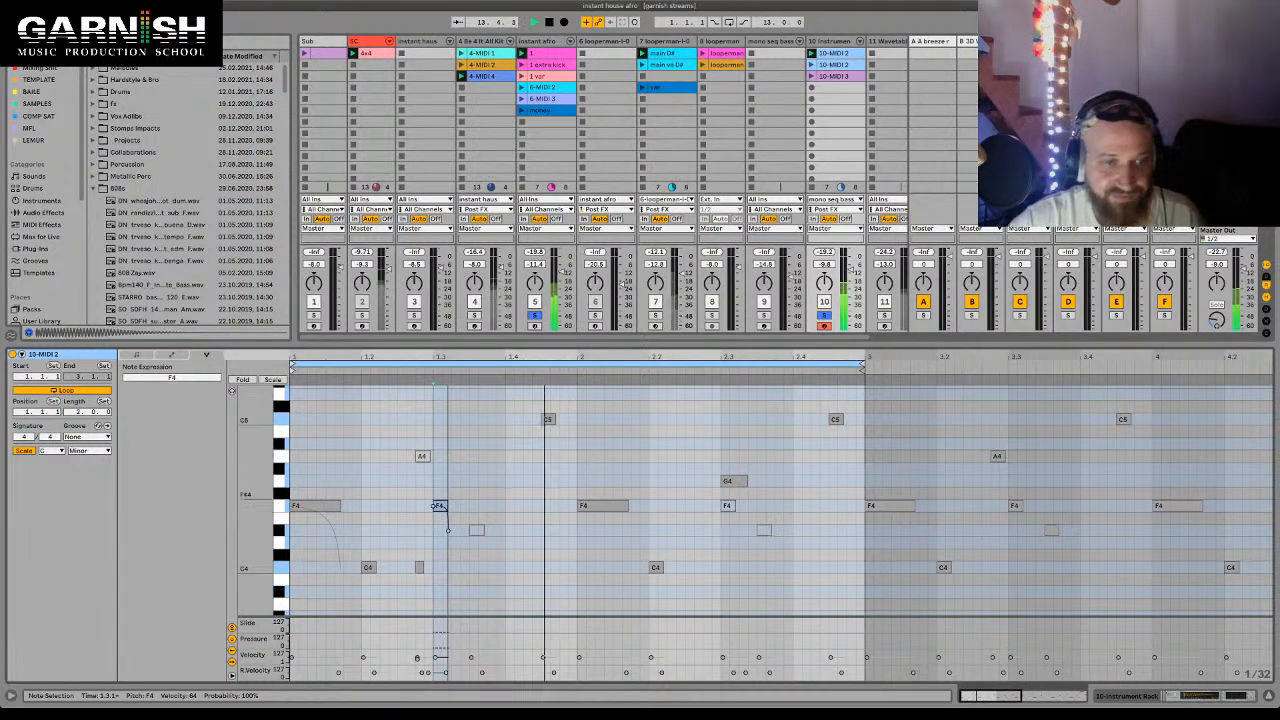
- Bend the F4 note at 2.1.1 down to C4 like the first F4, and the C5 note at 2.4.3 down two semitones
{"action": "left_click", "coordinate": [322, 506]}
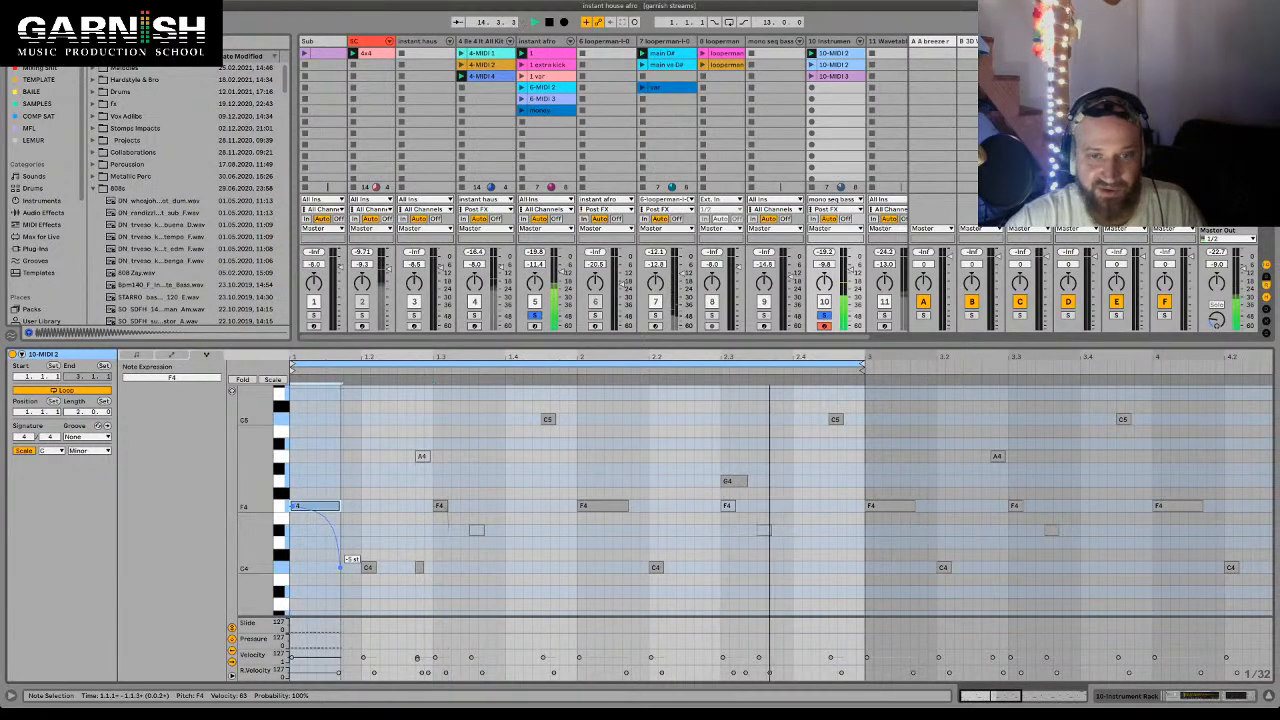
{"action": "left_click", "coordinate": [590, 506]}
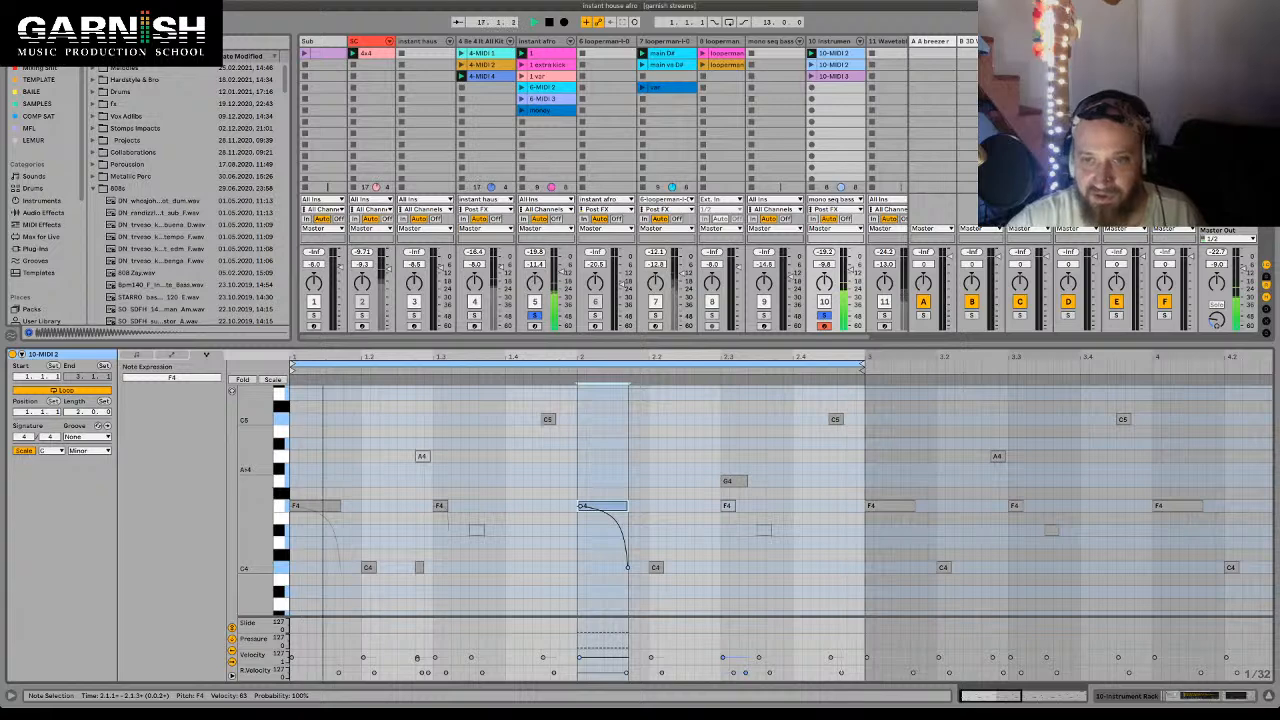
{"action": "left_click", "coordinate": [835, 419]}
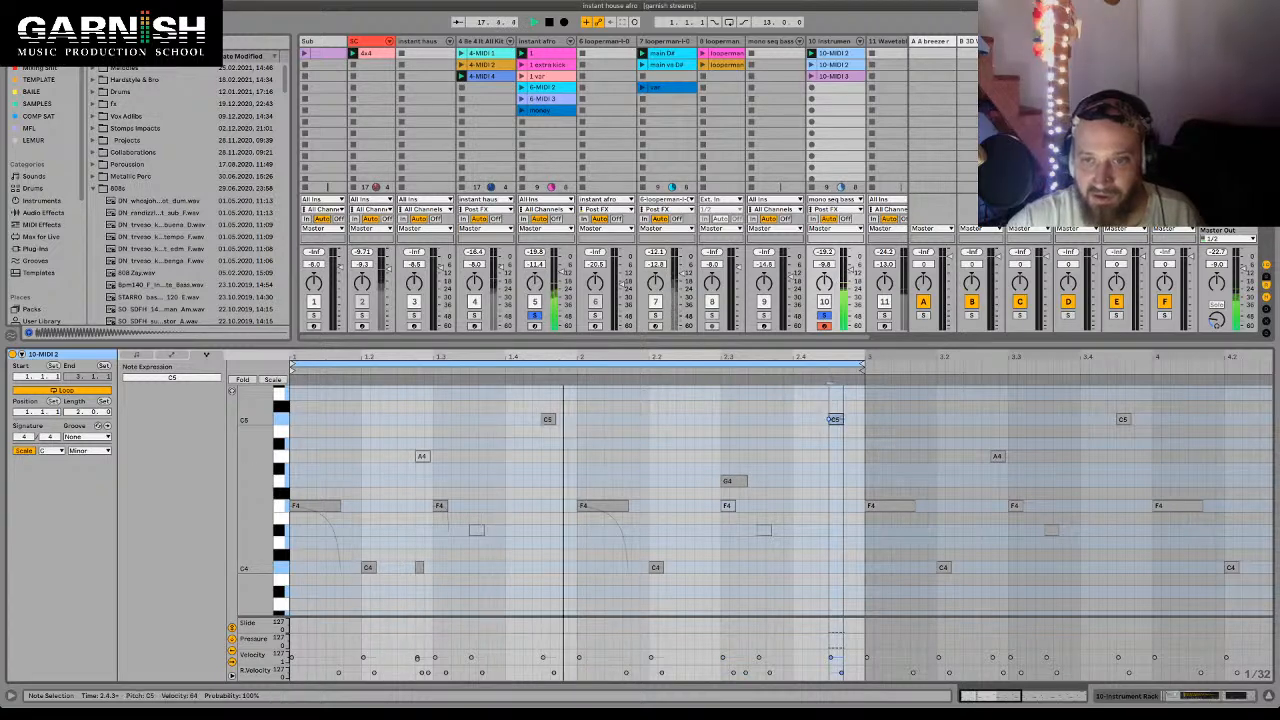
{"action": "mouse_move", "coordinate": [835, 419]}
{"action": "left_mouse_down"}
{"action": "mouse_move", "coordinate": [835, 610]}
{"action": "mouse_move", "coordinate": [833, 395]}
{"action": "mouse_move", "coordinate": [834, 432]}
{"action": "left_mouse_up"}
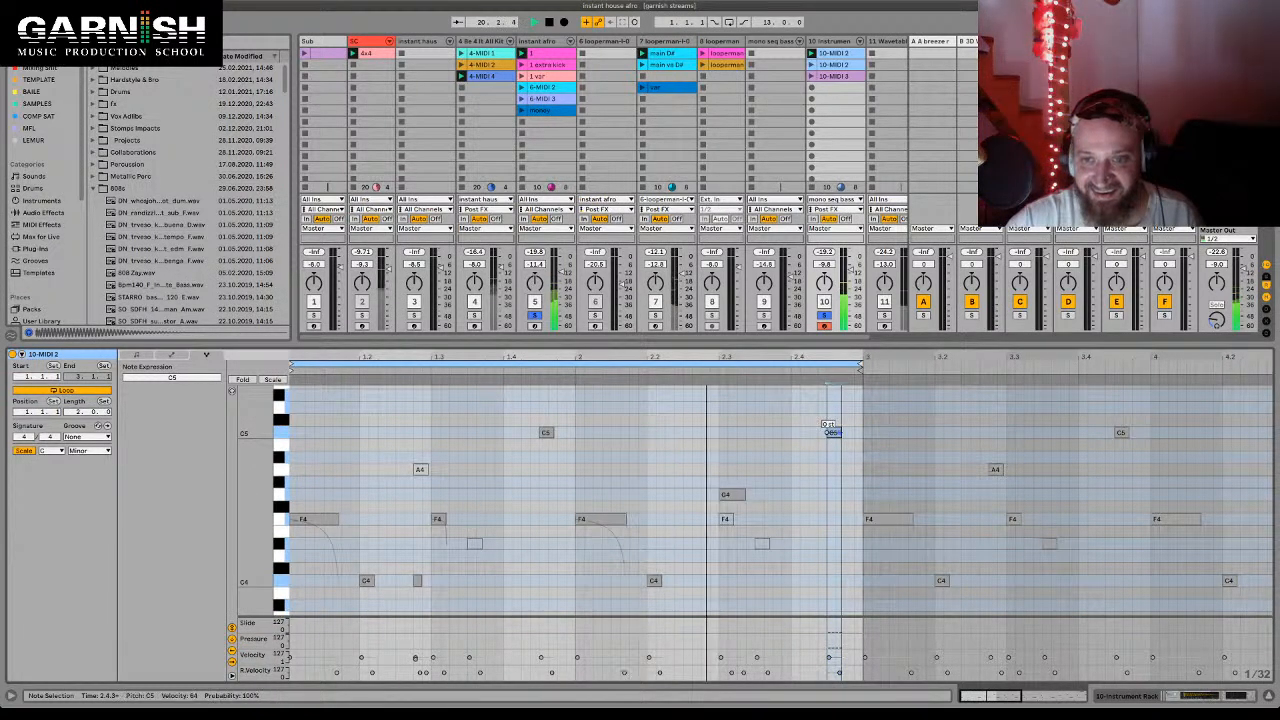
{"action": "left_click_drag", "start_coordinate": [841, 433], "coordinate": [841, 457]}
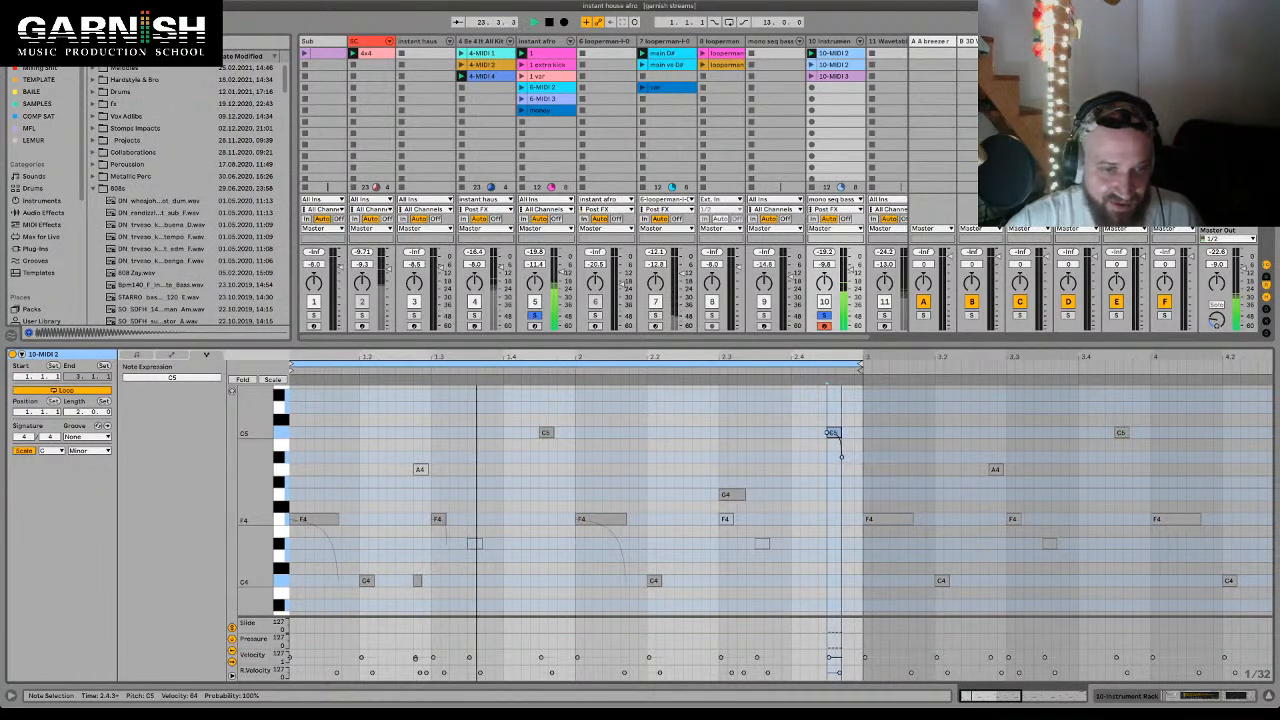
- Remove the pitch bend from the F4 note at 1.3.1, stop playback and lower track 10's volume to -10.6 dB
{"action": "left_click", "coordinate": [435, 519]}
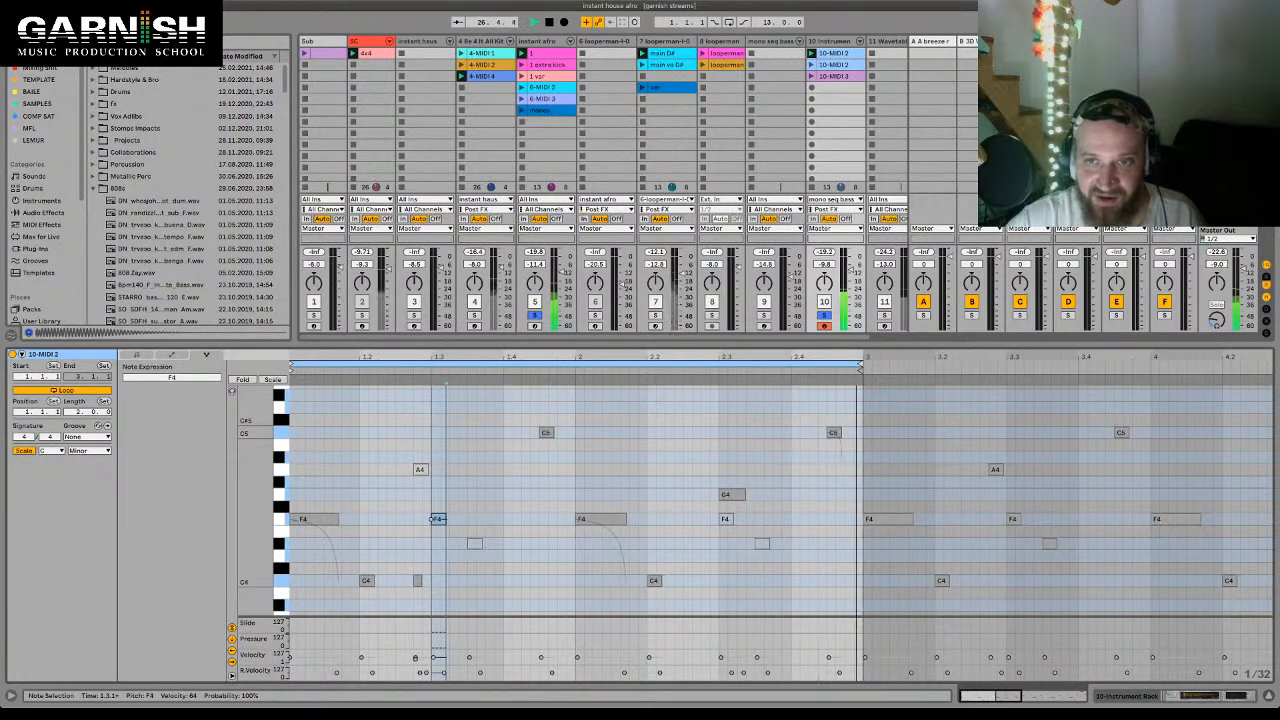
{"action": "key", "text": "space"}
{"action": "left_click_drag", "start_coordinate": [851, 269], "coordinate": [851, 271]}
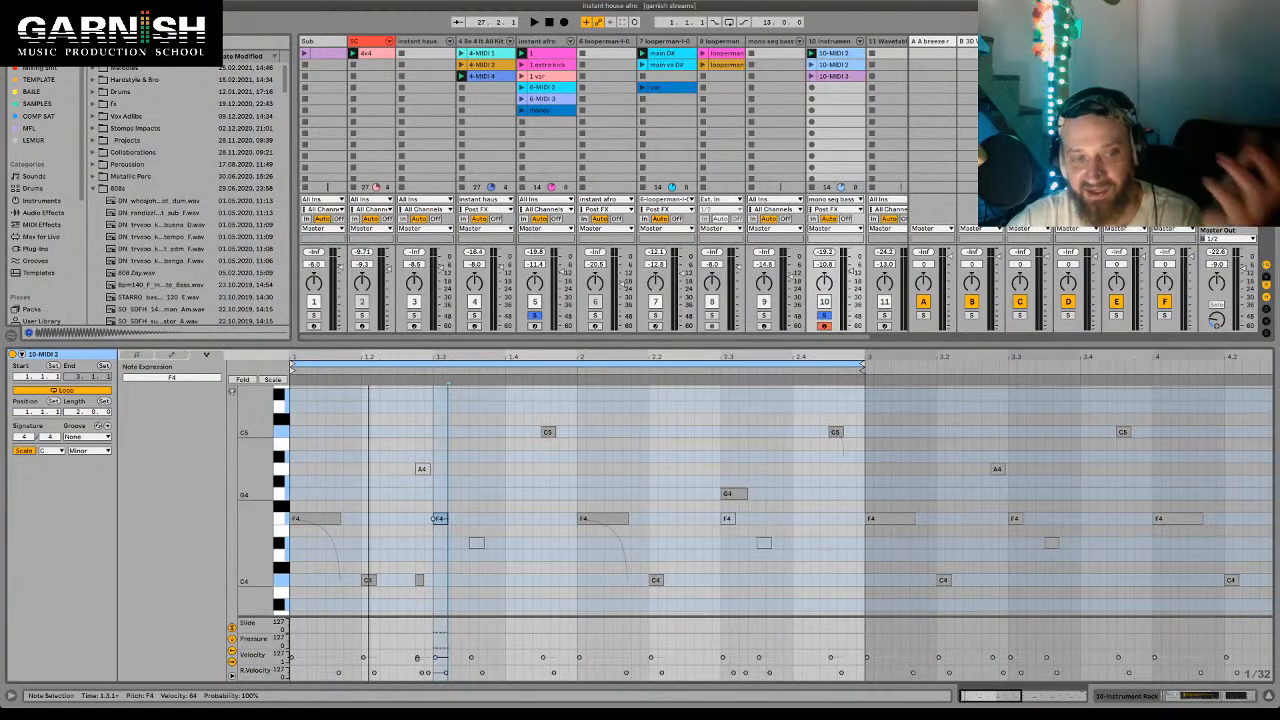
- Compare the first F4 note's pitch expression with the clip's MIDI Ctrl Pitch Bend envelope, and return to note expression
{"action": "left_click", "coordinate": [315, 518]}
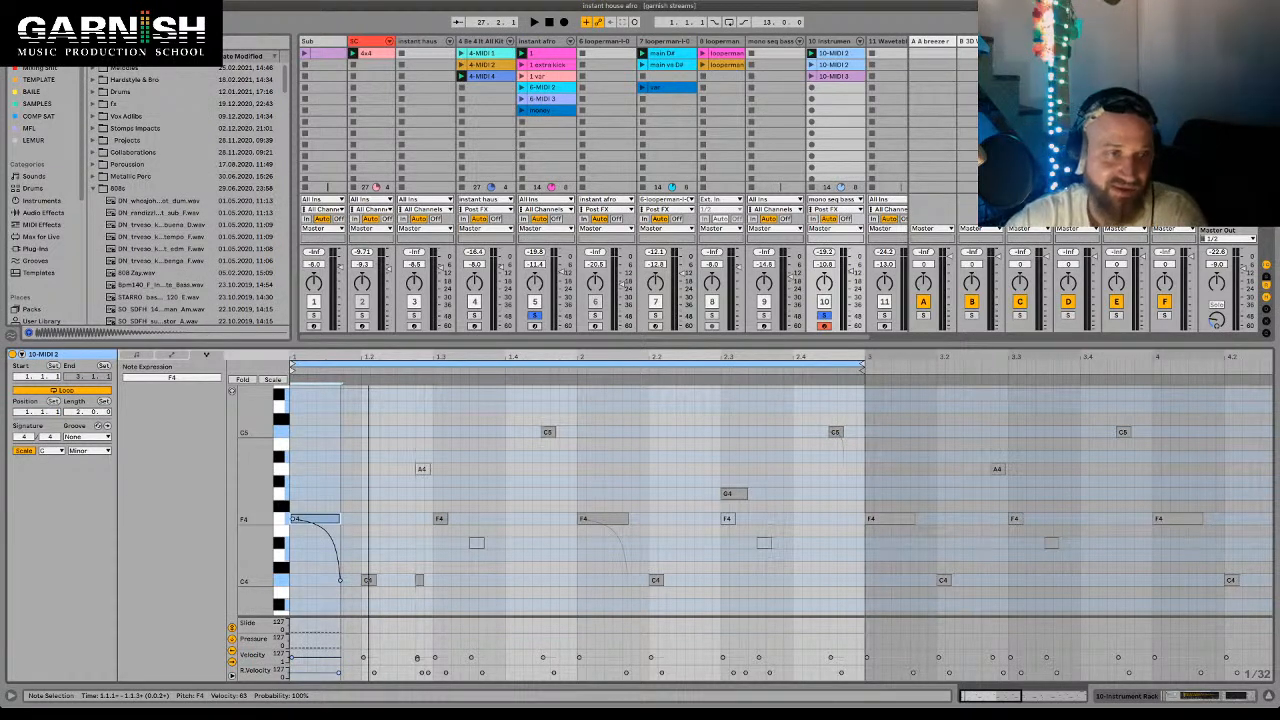
{"action": "left_click", "coordinate": [171, 355]}
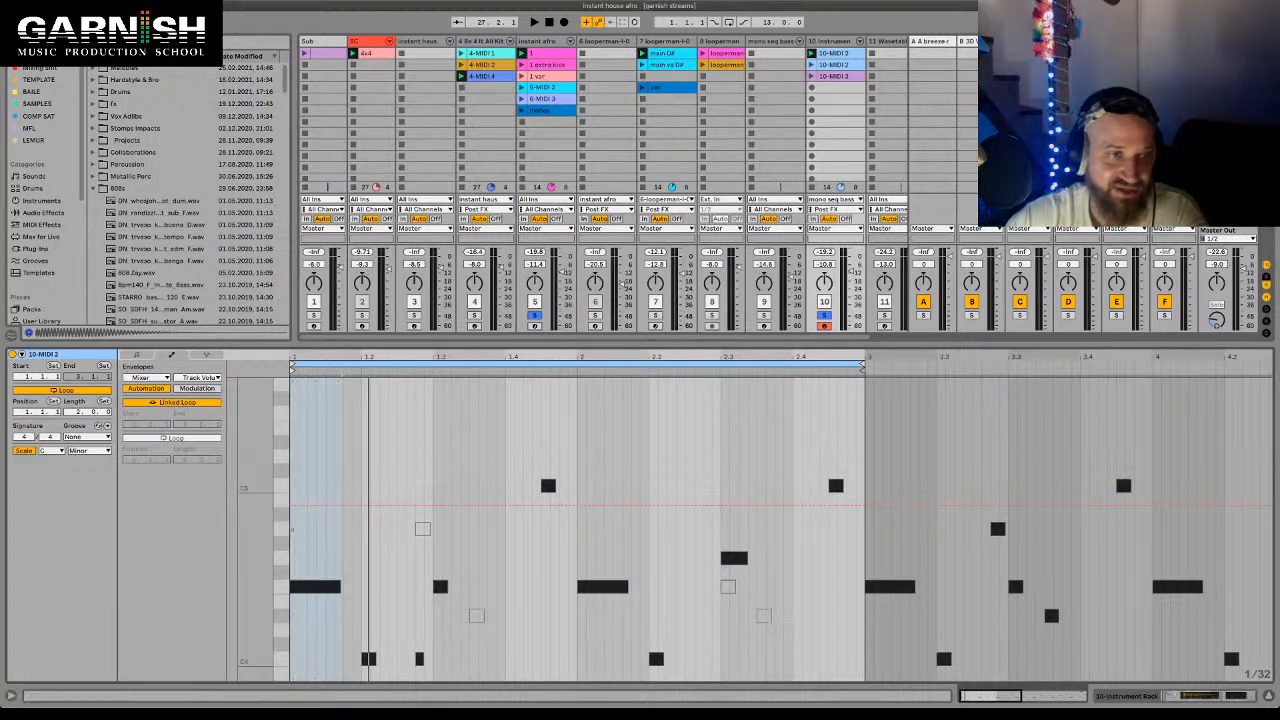
{"action": "left_click", "coordinate": [146, 378]}
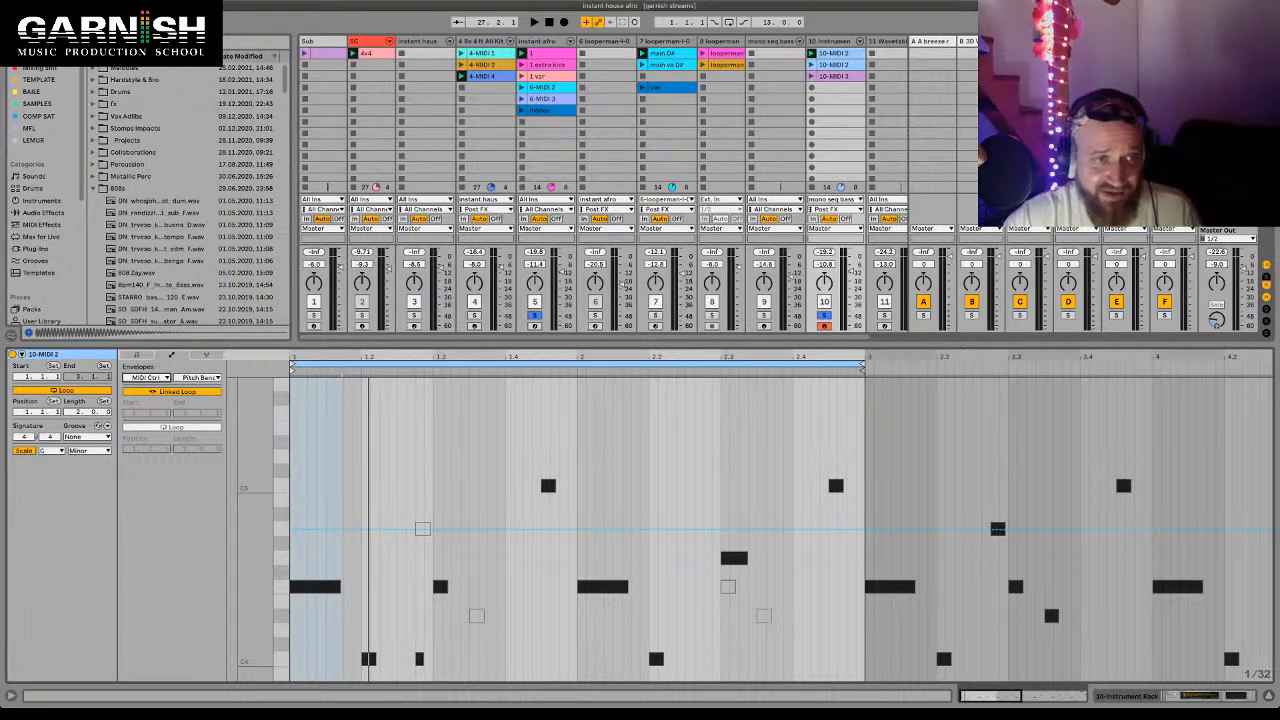
{"action": "left_click", "coordinate": [206, 355]}
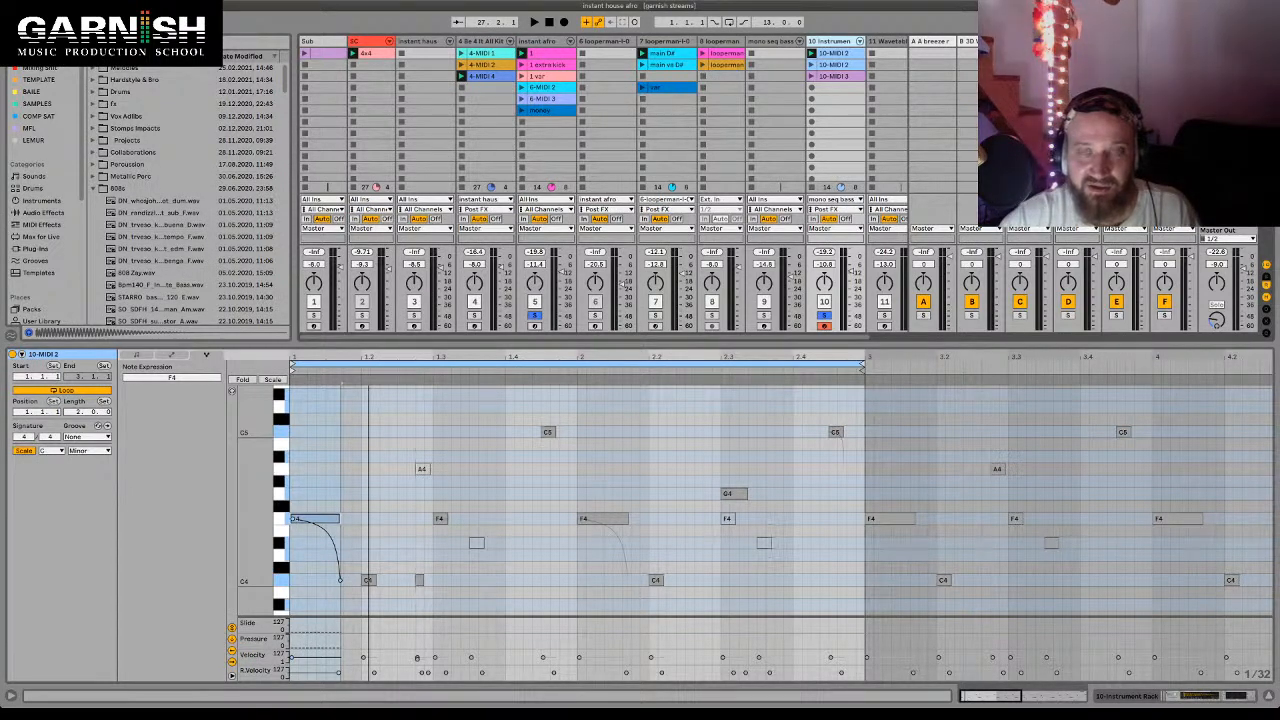
- Select the mono seq bass track
{"action": "left_click", "coordinate": [665, 42]}
{"action": "left_click", "coordinate": [772, 42]}
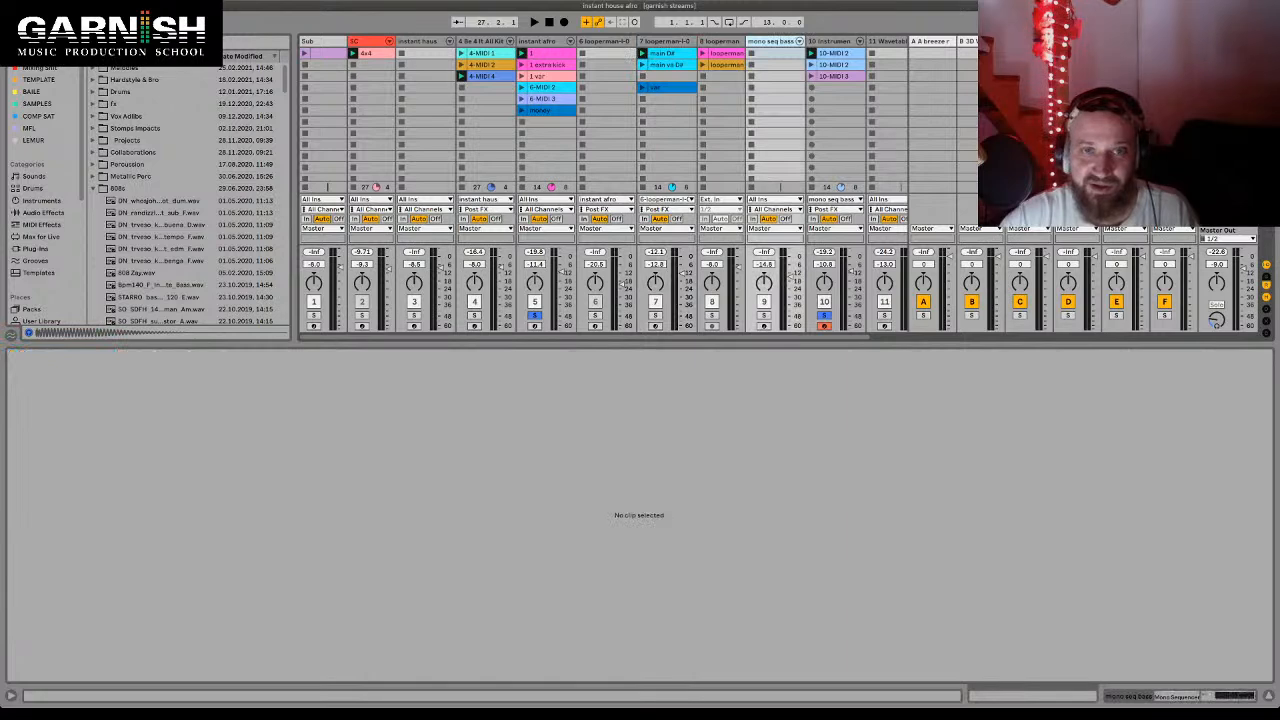
- Look over the clips on the looperman tracks and the 10 Instrument Rack track
{"action": "left_click", "coordinate": [719, 42]}
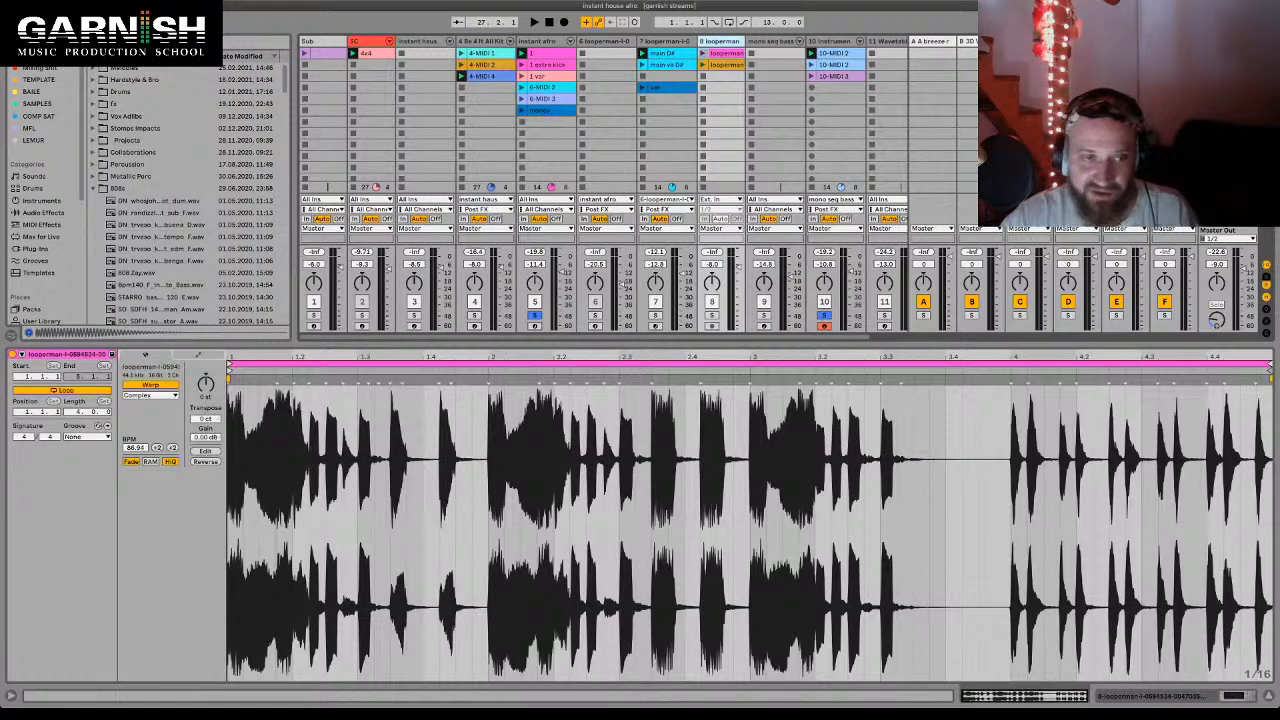
{"action": "left_click", "coordinate": [665, 42]}
{"action": "left_click", "coordinate": [604, 42]}
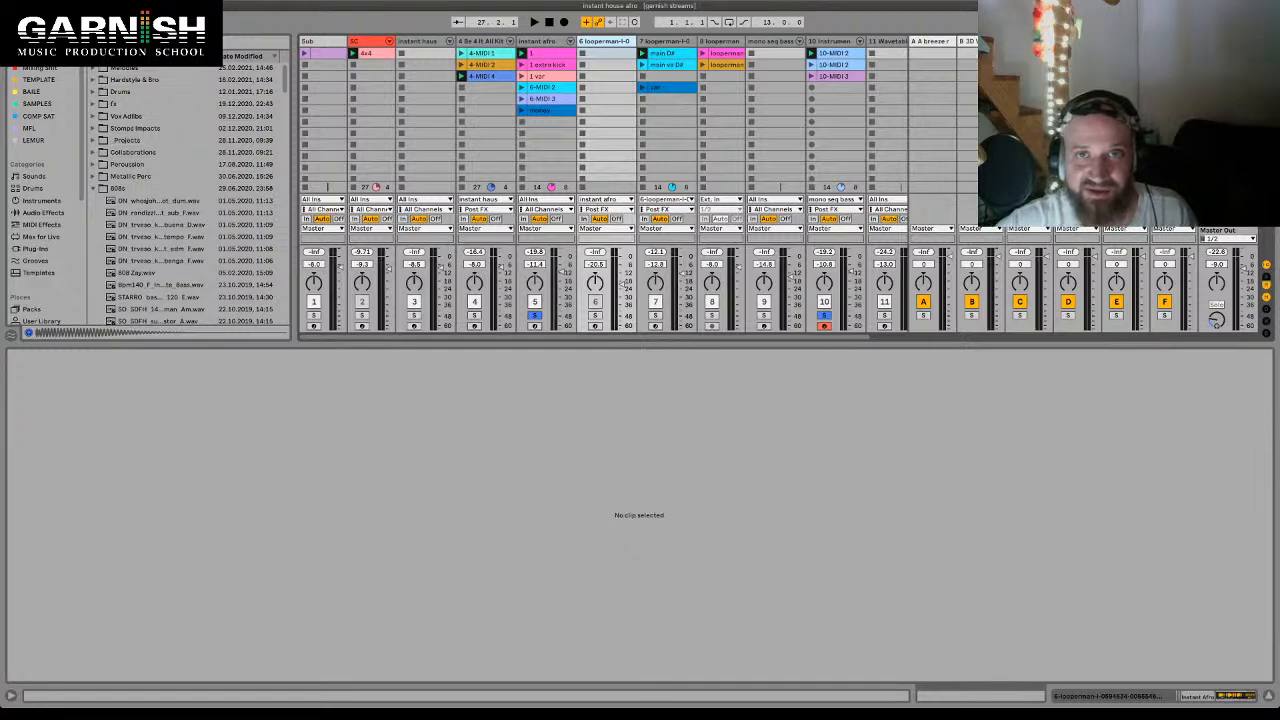
{"action": "left_click", "coordinate": [665, 42]}
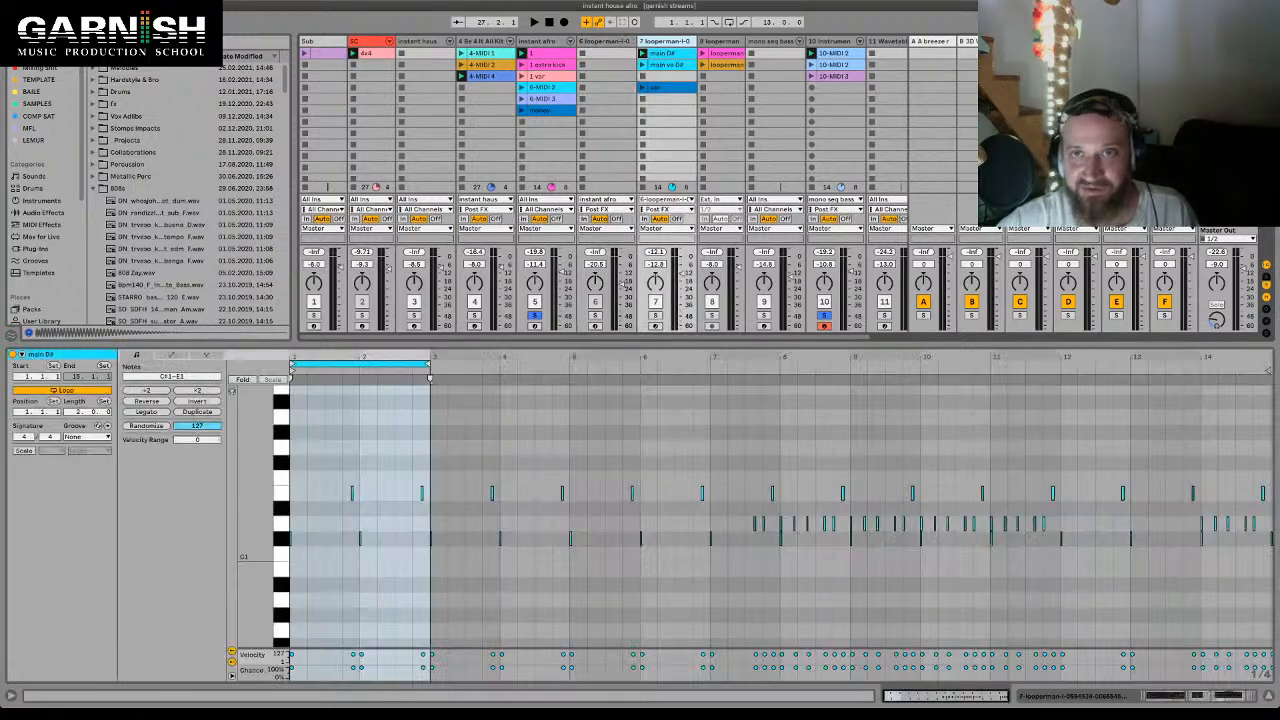
{"action": "left_click", "coordinate": [719, 42]}
{"action": "left_click", "coordinate": [830, 41]}
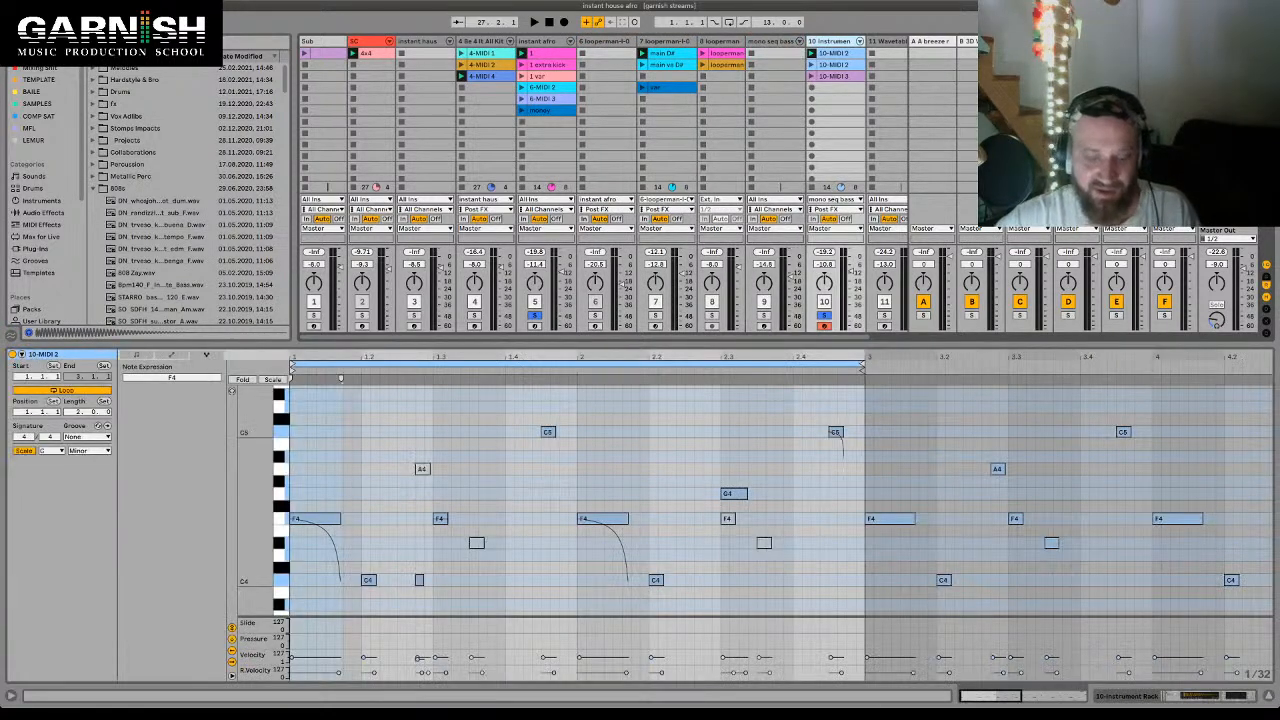
{"action": "scroll", "coordinate": [638, 187], "scroll_direction": "right", "scroll_amount": 3}
{"action": "key", "text": "super+alt+l"}
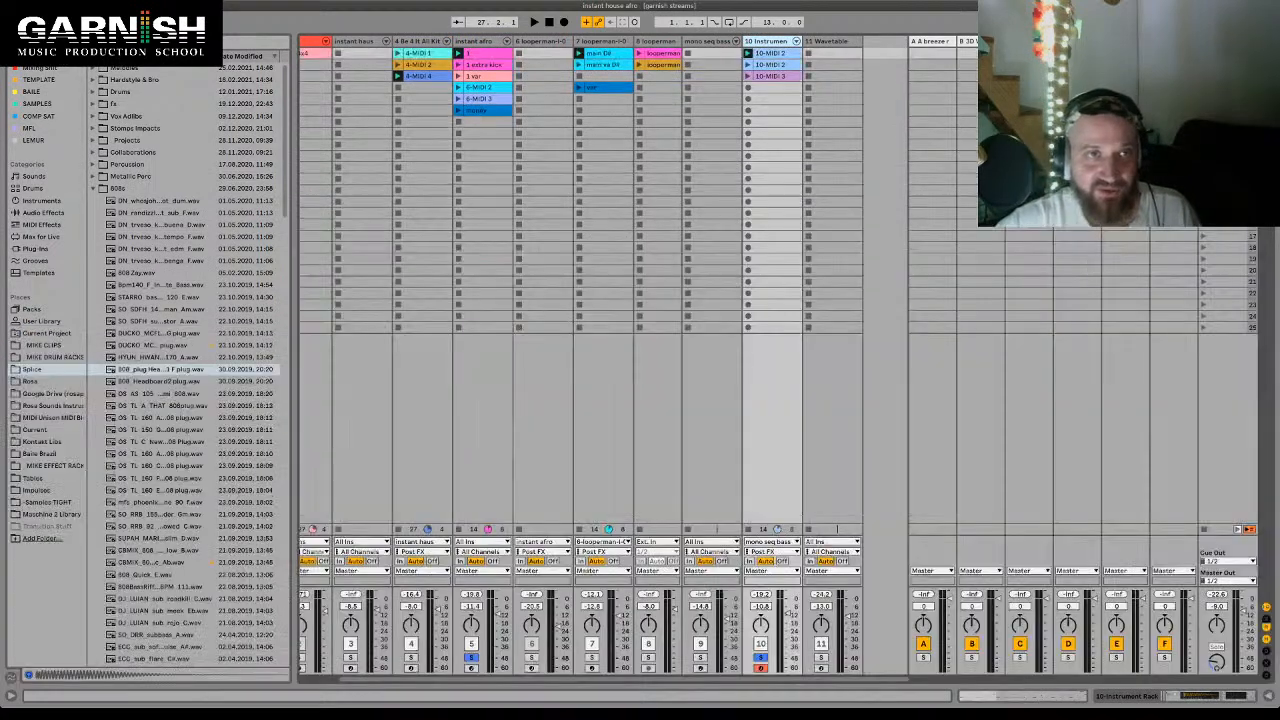
{"action": "scroll", "coordinate": [638, 187], "scroll_direction": "left", "scroll_amount": 3}
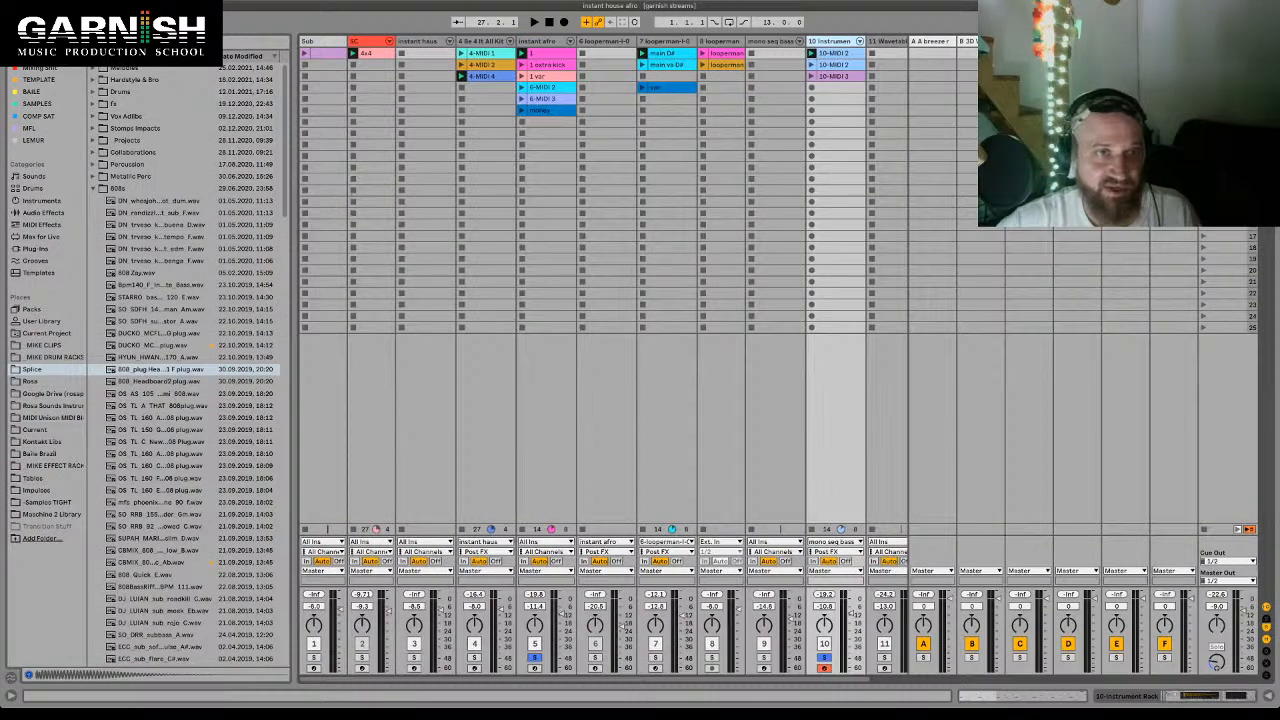
- Narrow the browser and add an Arpeggiator MIDI effect on a new MIDI track after the 11 Wavetable track
{"action": "left_click_drag", "start_coordinate": [295, 300], "coordinate": [256, 300]}
{"action": "left_click", "coordinate": [93, 188]}
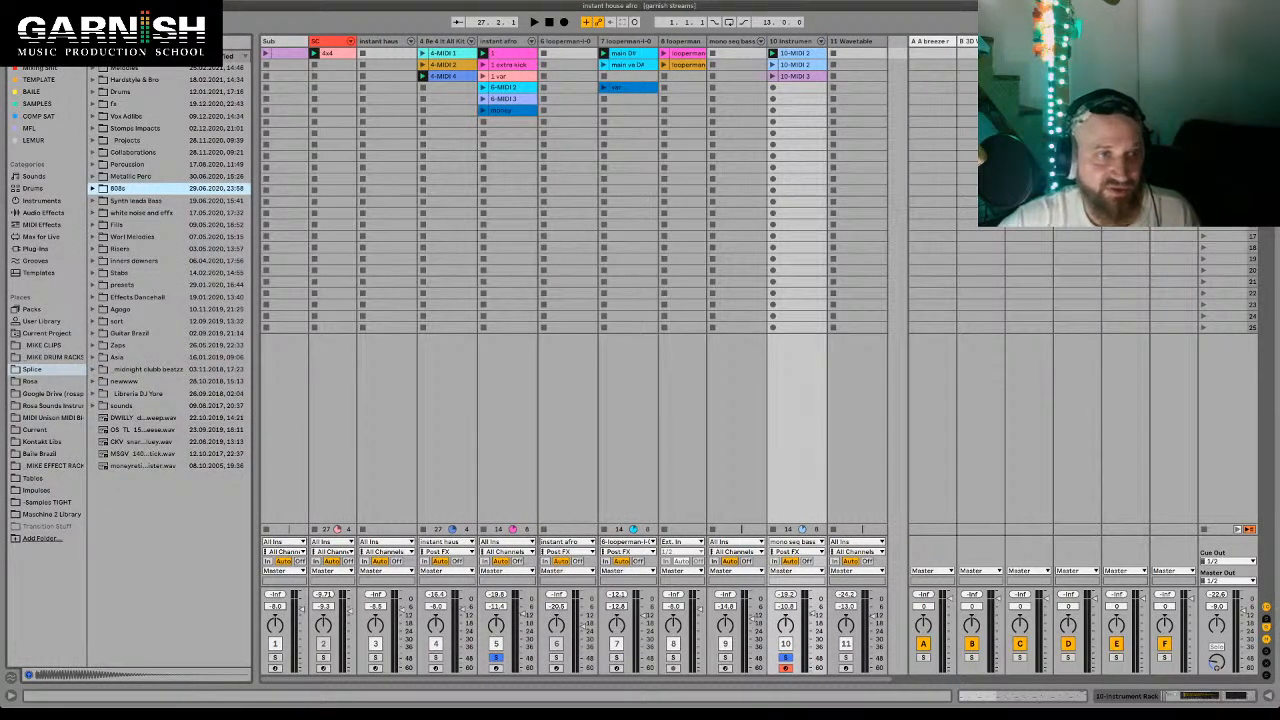
{"action": "left_click", "coordinate": [42, 225]}
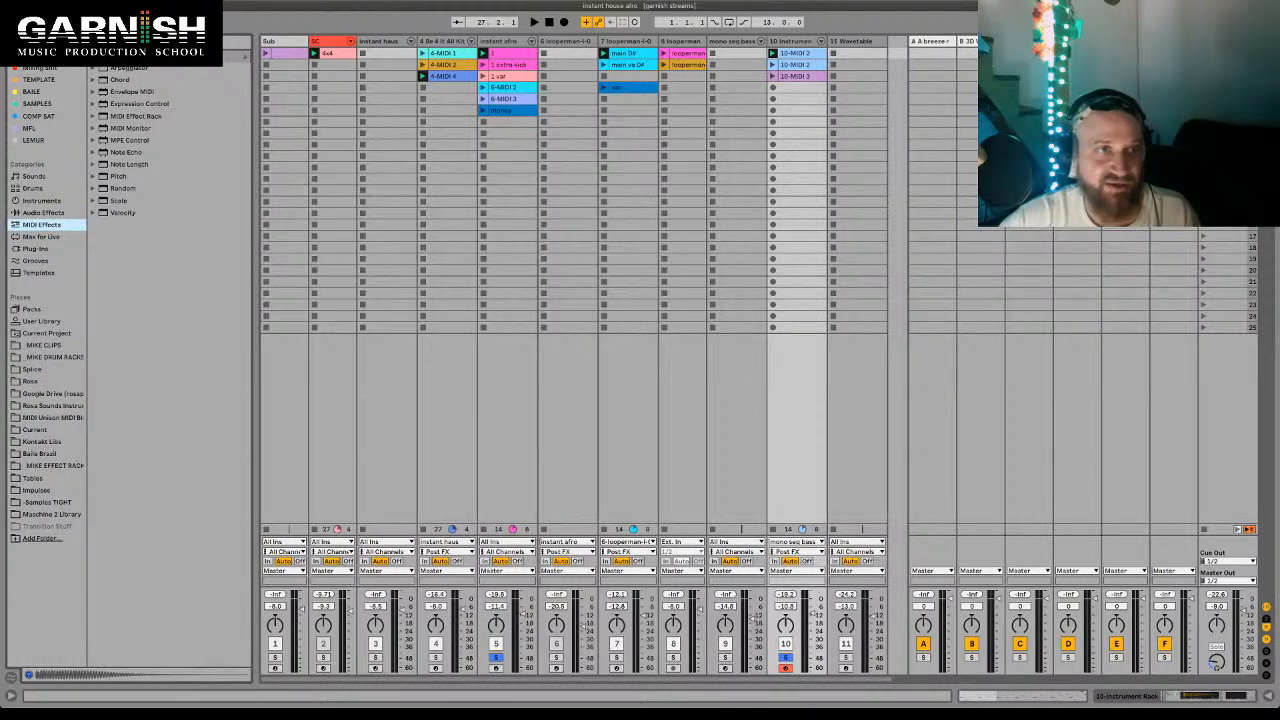
{"action": "left_click", "coordinate": [129, 68]}
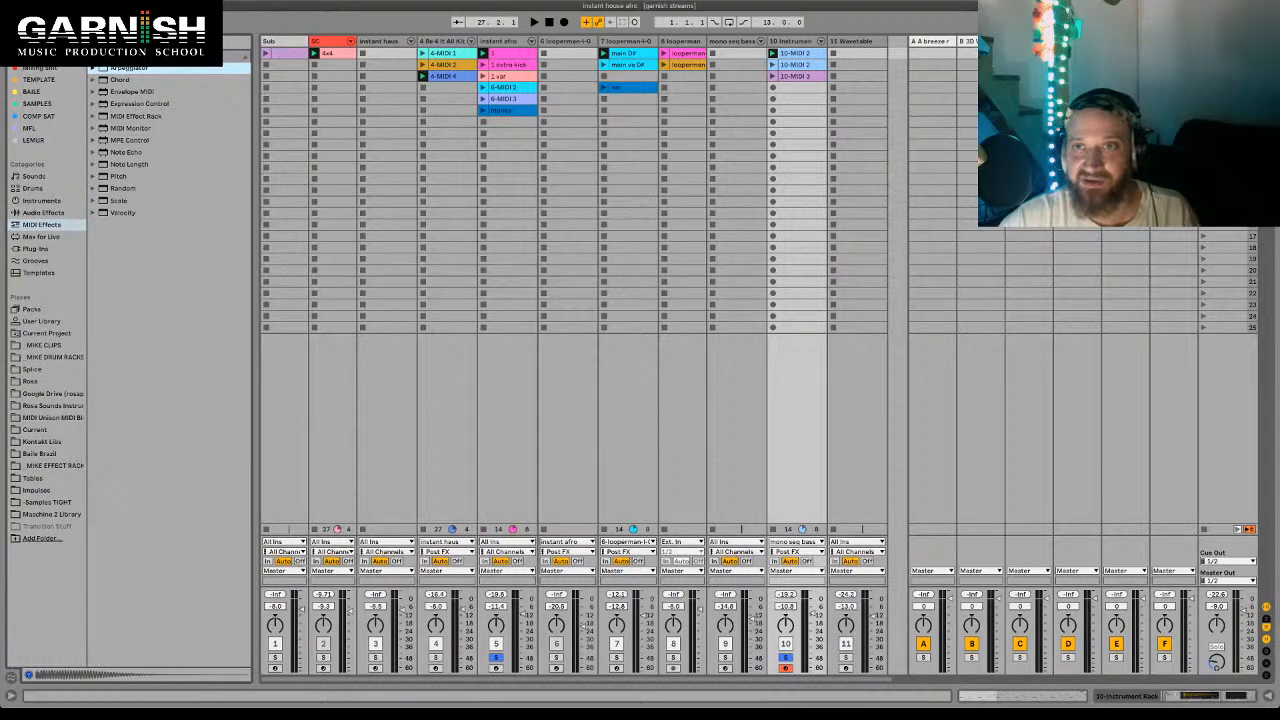
{"action": "left_click_drag", "start_coordinate": [129, 68], "coordinate": [897, 260]}
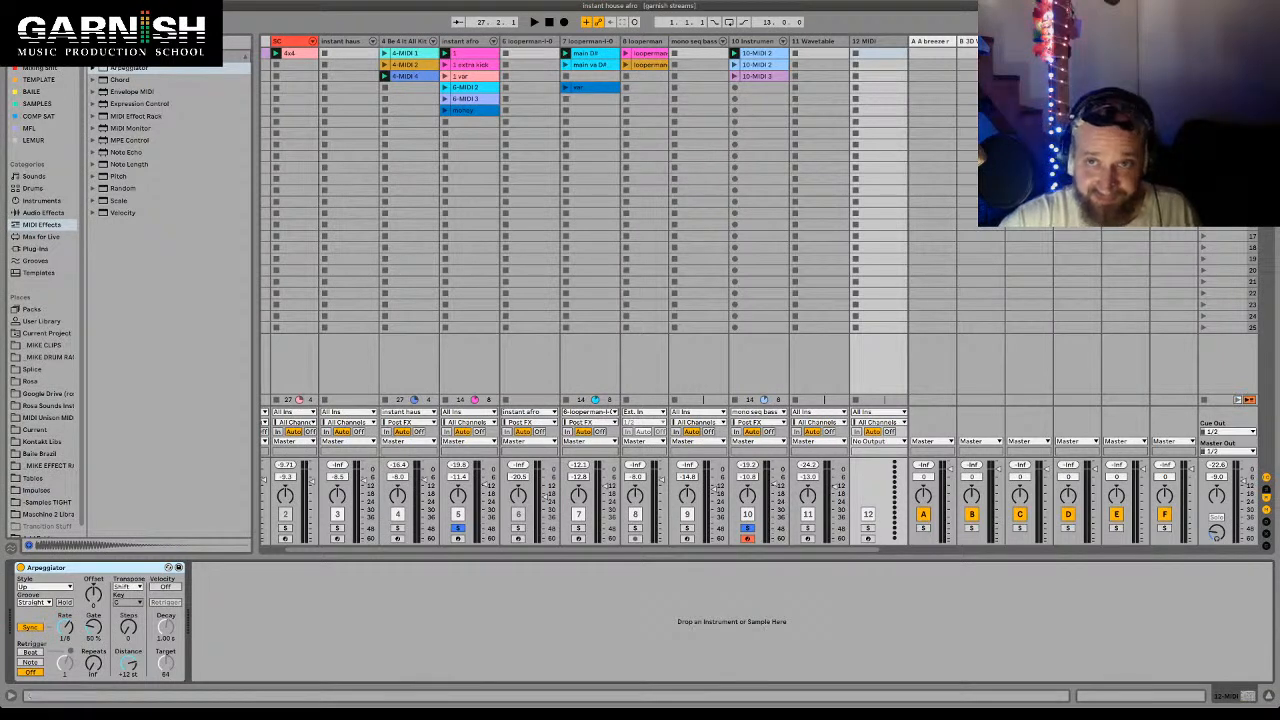
- Load Wavetable after the Arpeggiator, with oscillator 1 position at 100% and the filter at 125 Hz and 49% resonance
{"action": "left_click", "coordinate": [866, 41]}
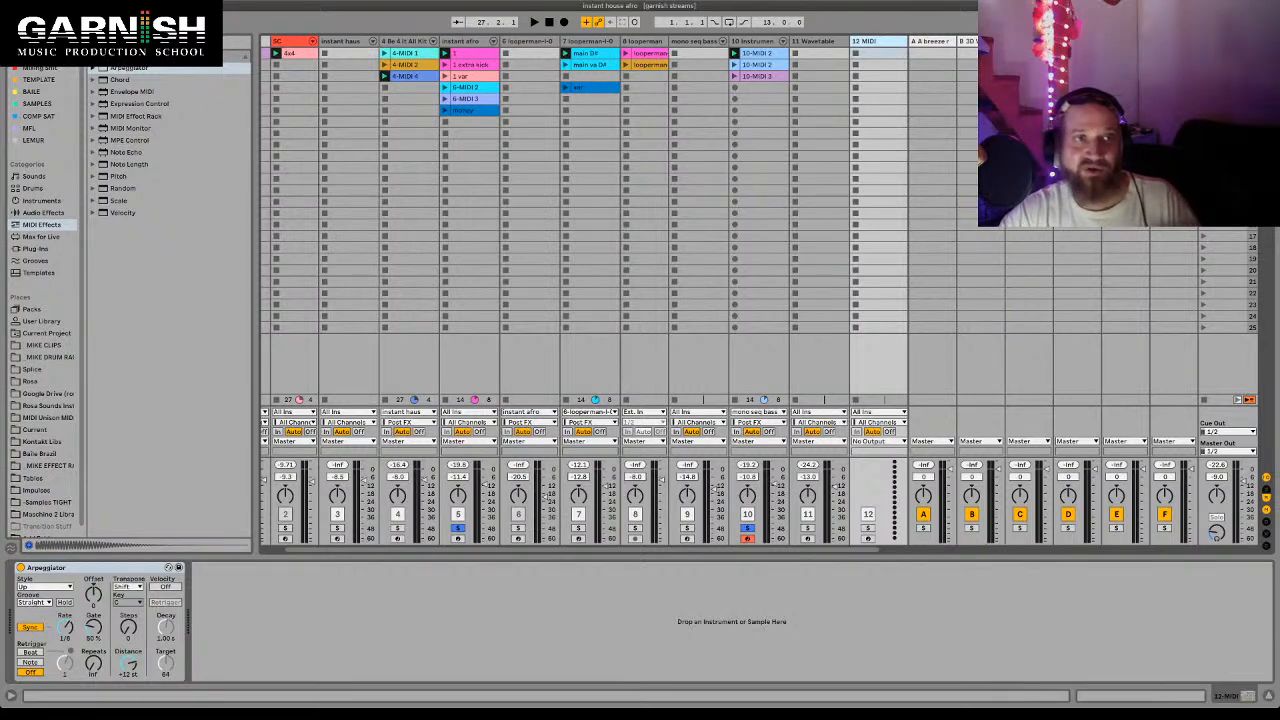
{"action": "left_click", "coordinate": [42, 201]}
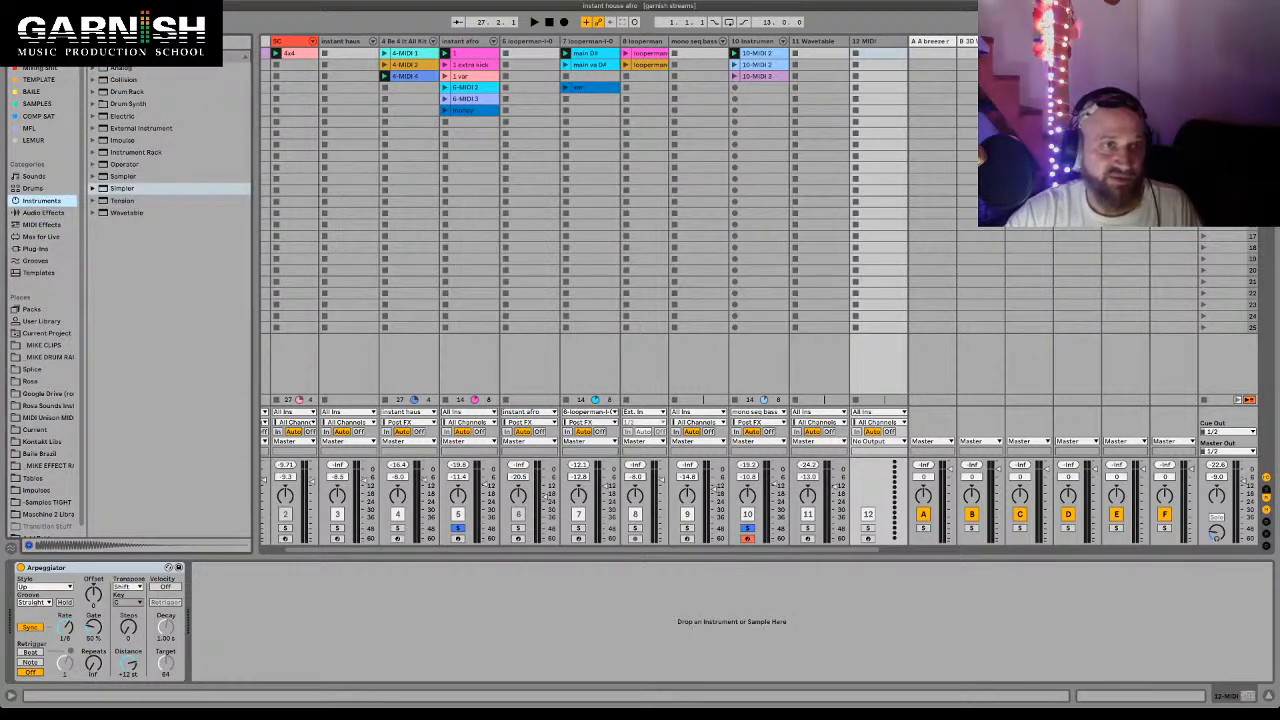
{"action": "left_click_drag", "start_coordinate": [127, 213], "coordinate": [400, 622]}
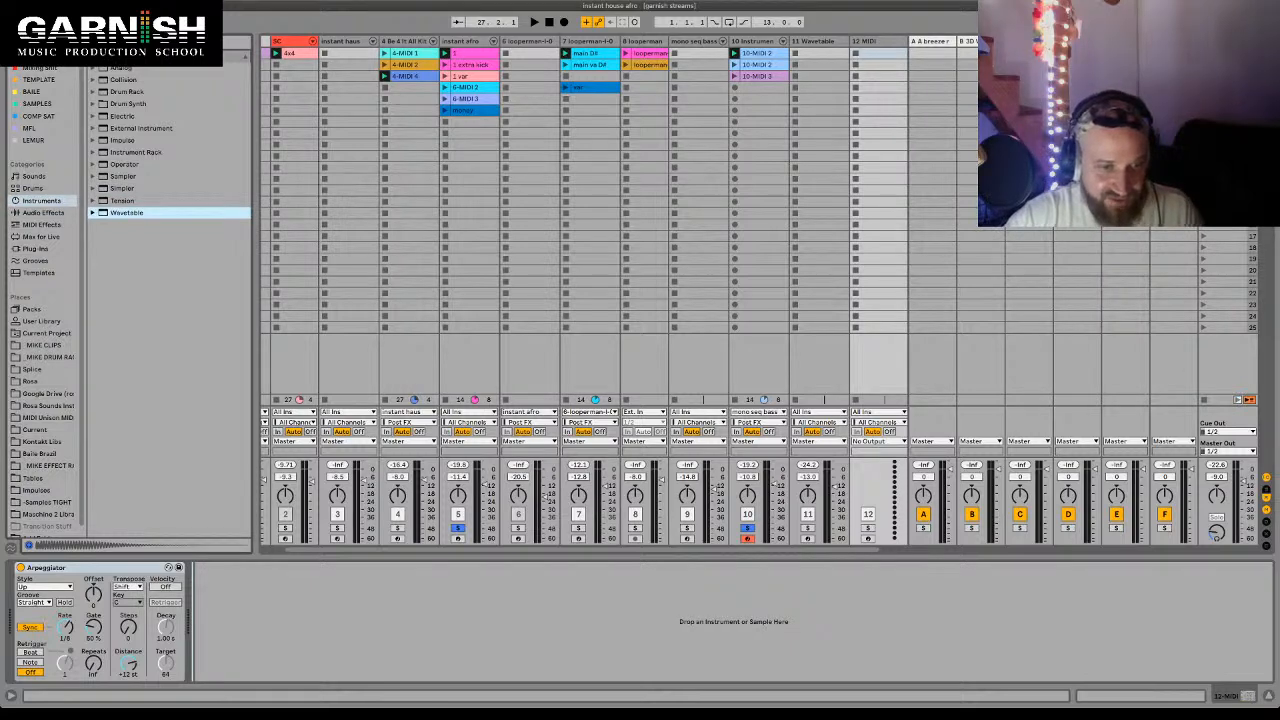
{"action": "key", "text": "Return"}
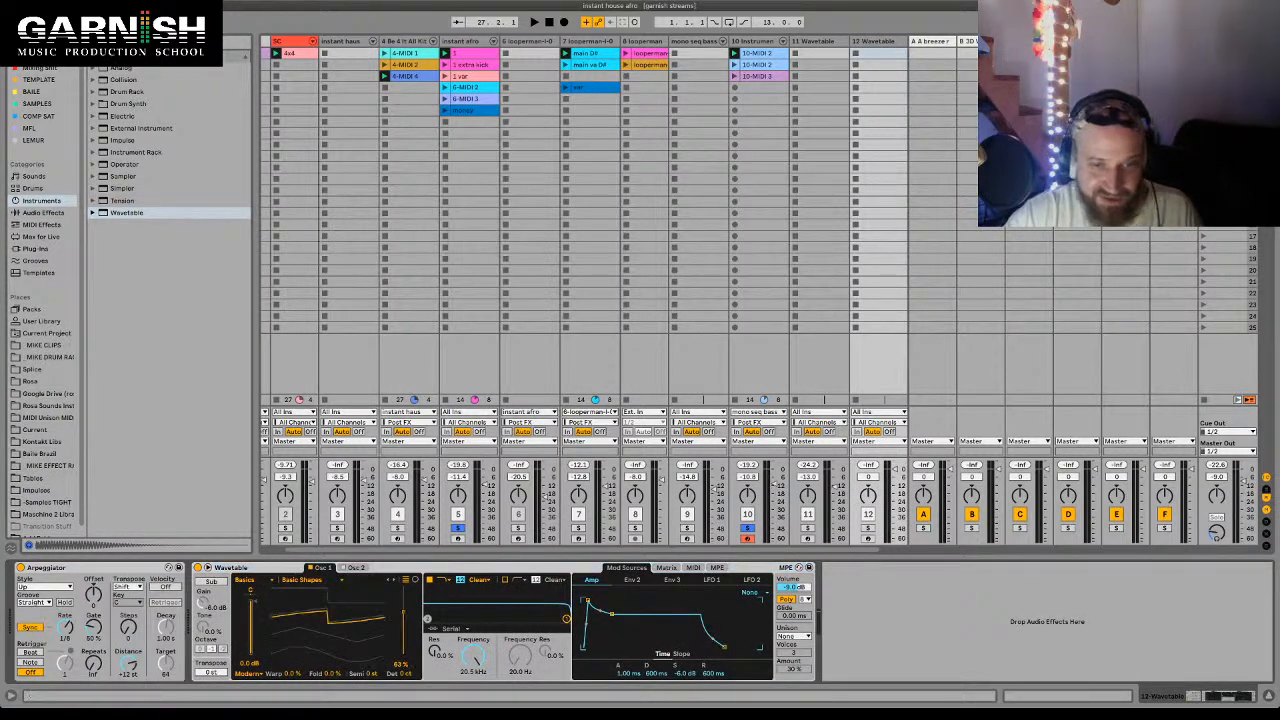
{"action": "left_click_drag", "start_coordinate": [566, 618], "coordinate": [464, 606]}
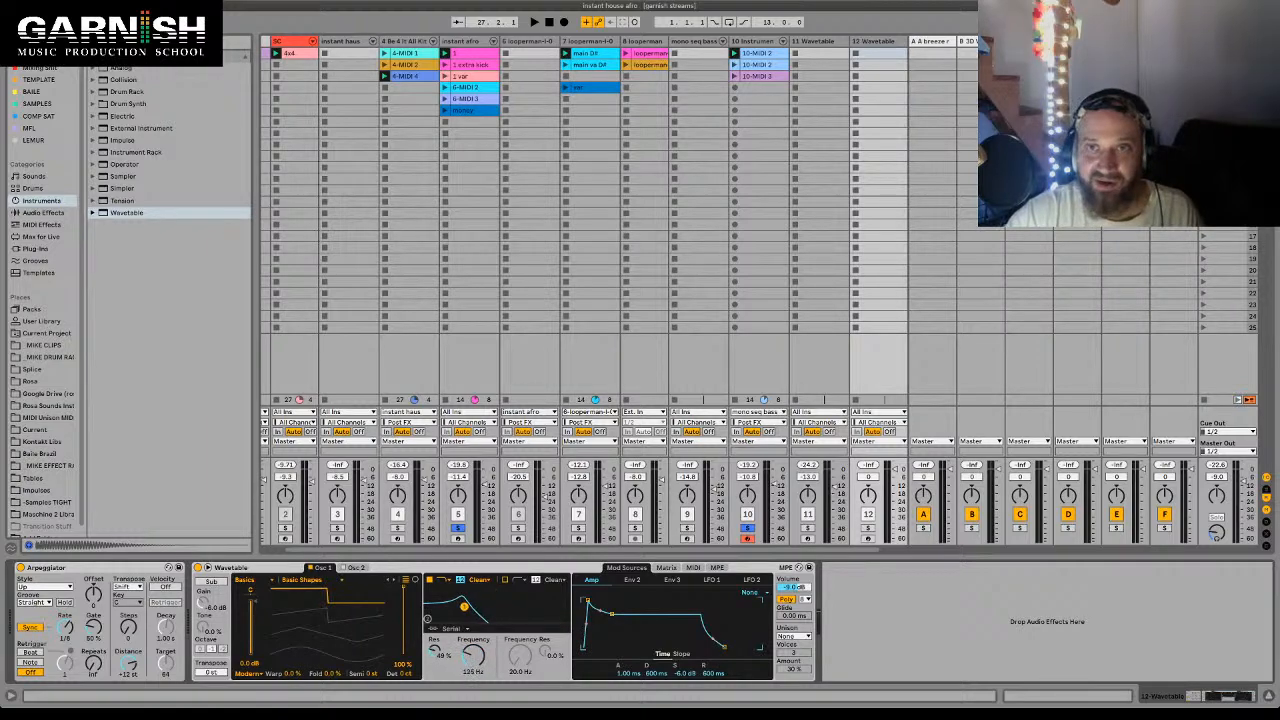
- Create a MIDI clip in track 12's first slot and draw a C3 note spanning the whole bar
{"action": "left_click", "coordinate": [873, 41]}
{"action": "double_click", "coordinate": [875, 53]}
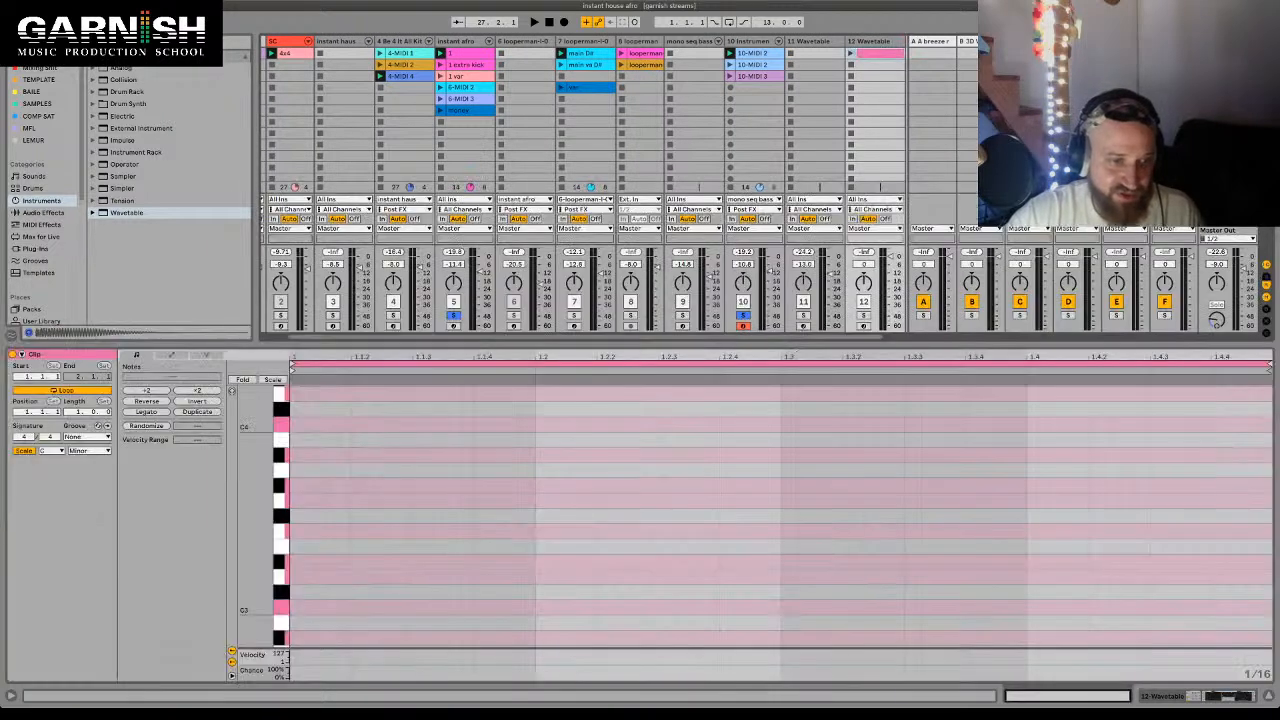
{"action": "scroll", "coordinate": [320, 594], "scroll_direction": "down", "scroll_amount": 1}
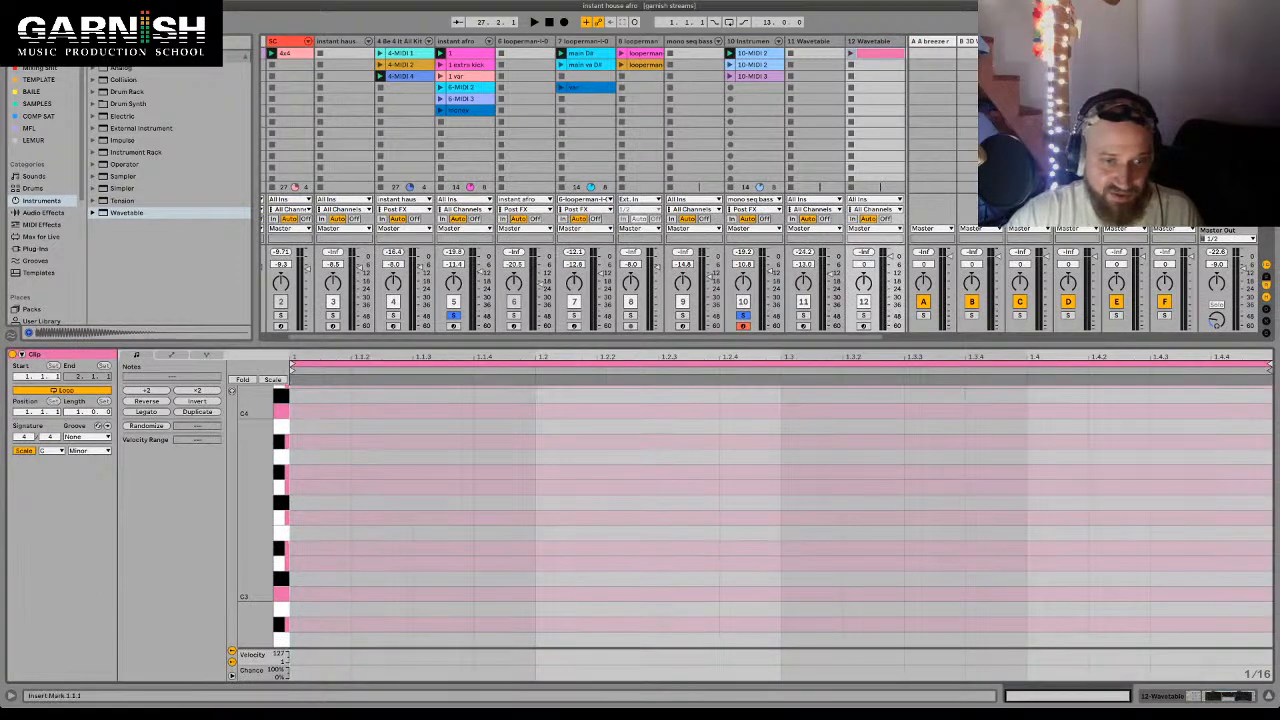
{"action": "double_click", "coordinate": [320, 594]}
{"action": "left_click_drag", "start_coordinate": [349, 594], "coordinate": [1272, 594]}
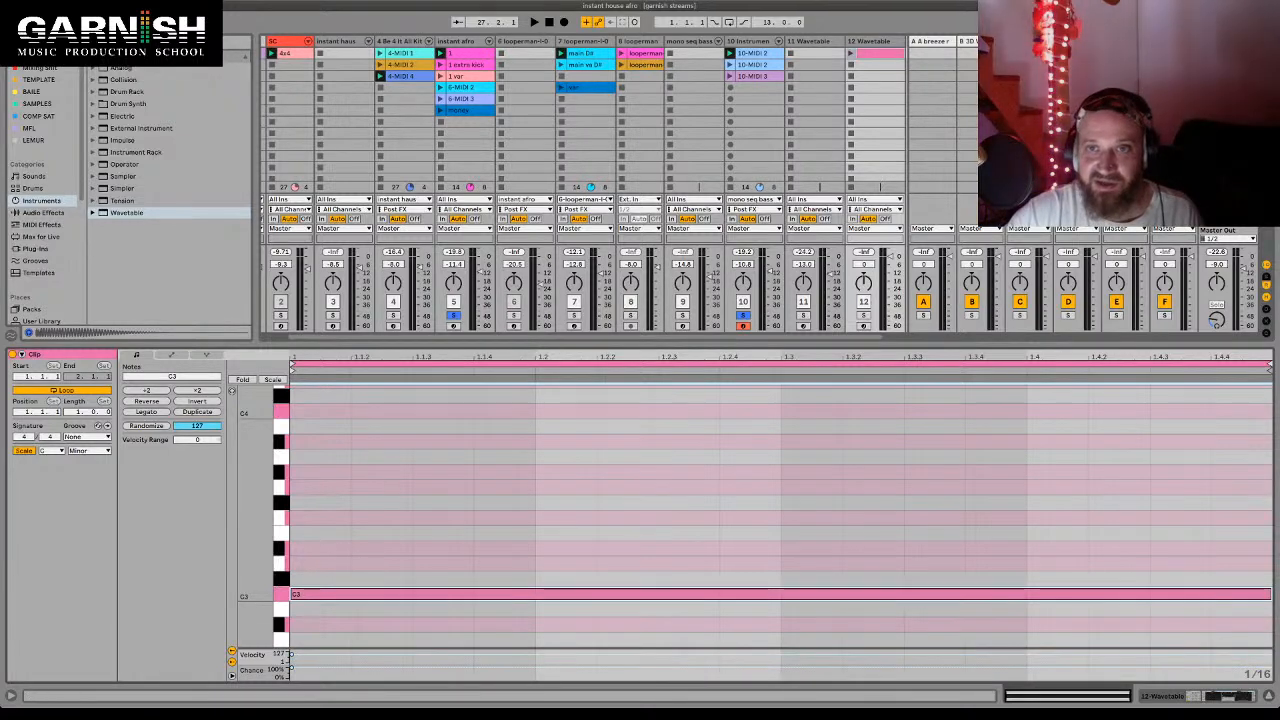
- Play the new clip with track 12 soloed and track 10 unsoloed, and bring up the Arpeggiator's settings
{"action": "key", "text": "space"}
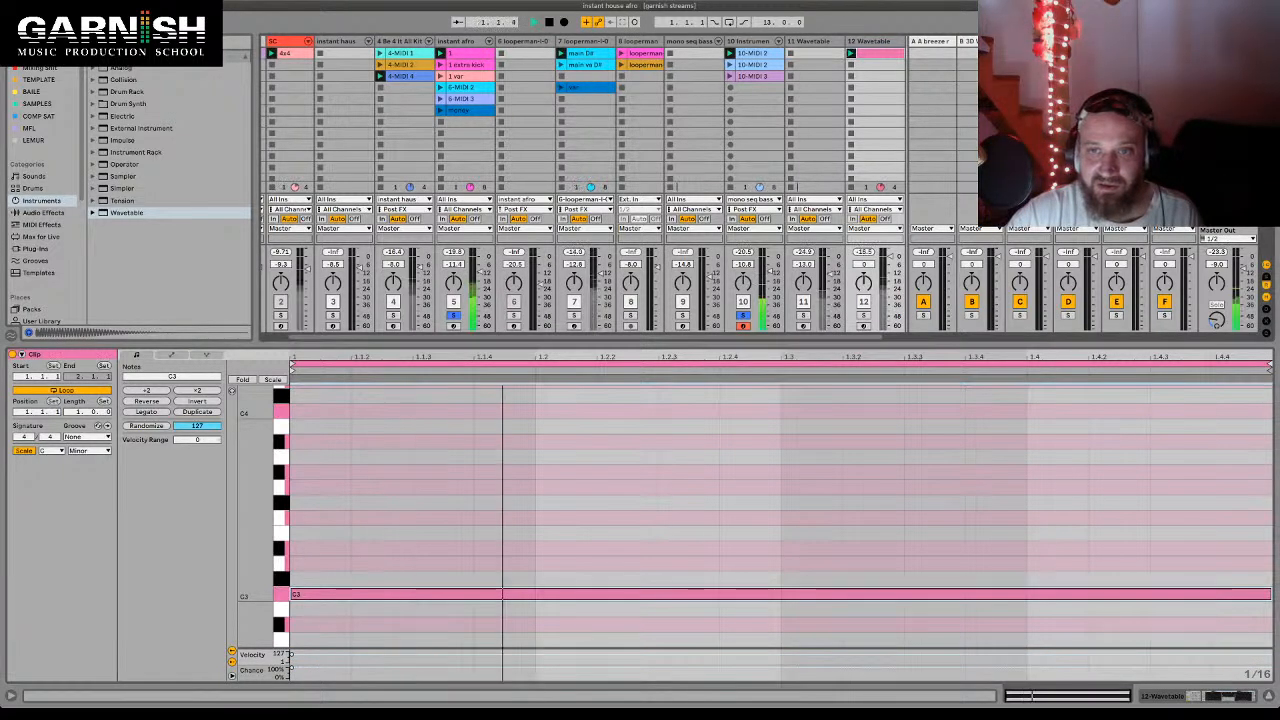
{"action": "left_click", "coordinate": [863, 315]}
{"action": "left_click", "coordinate": [743, 315]}
{"action": "key", "text": "space"}
{"action": "key", "text": "shift+Tab"}
{"action": "key", "text": "shift+Tab"}
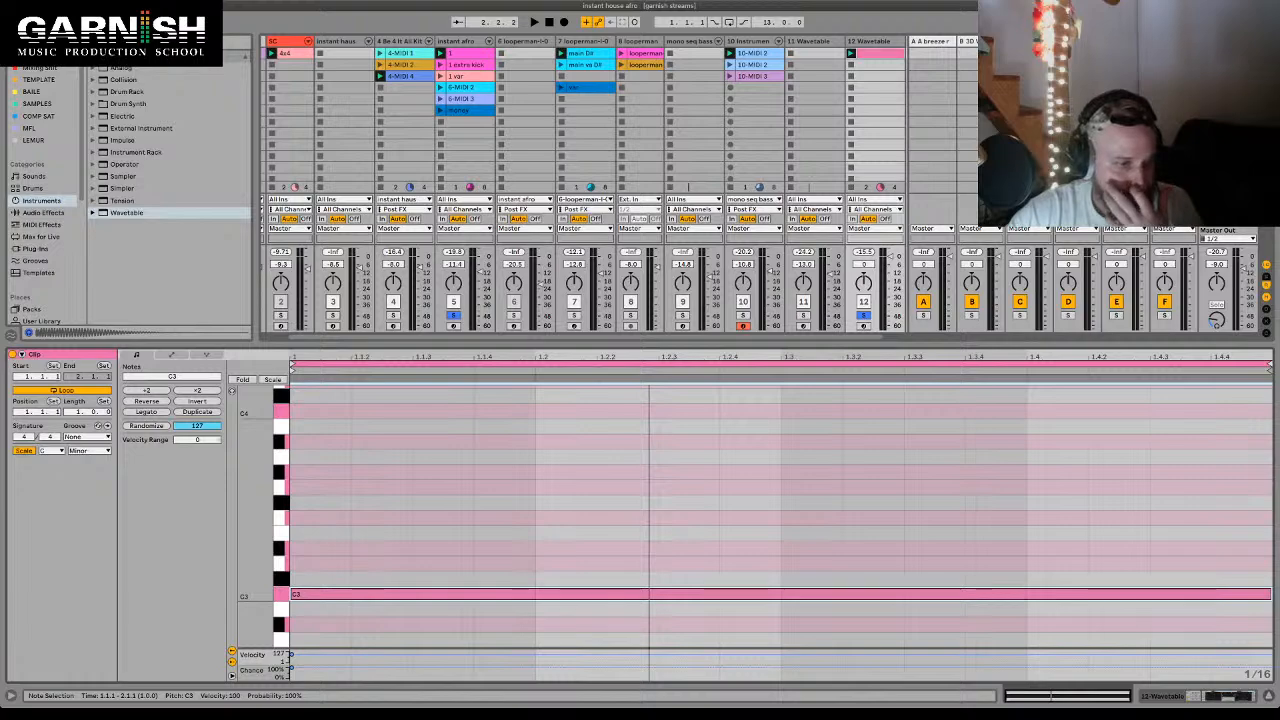
{"action": "key", "text": "shift+Tab"}
{"action": "left_click", "coordinate": [92, 568]}
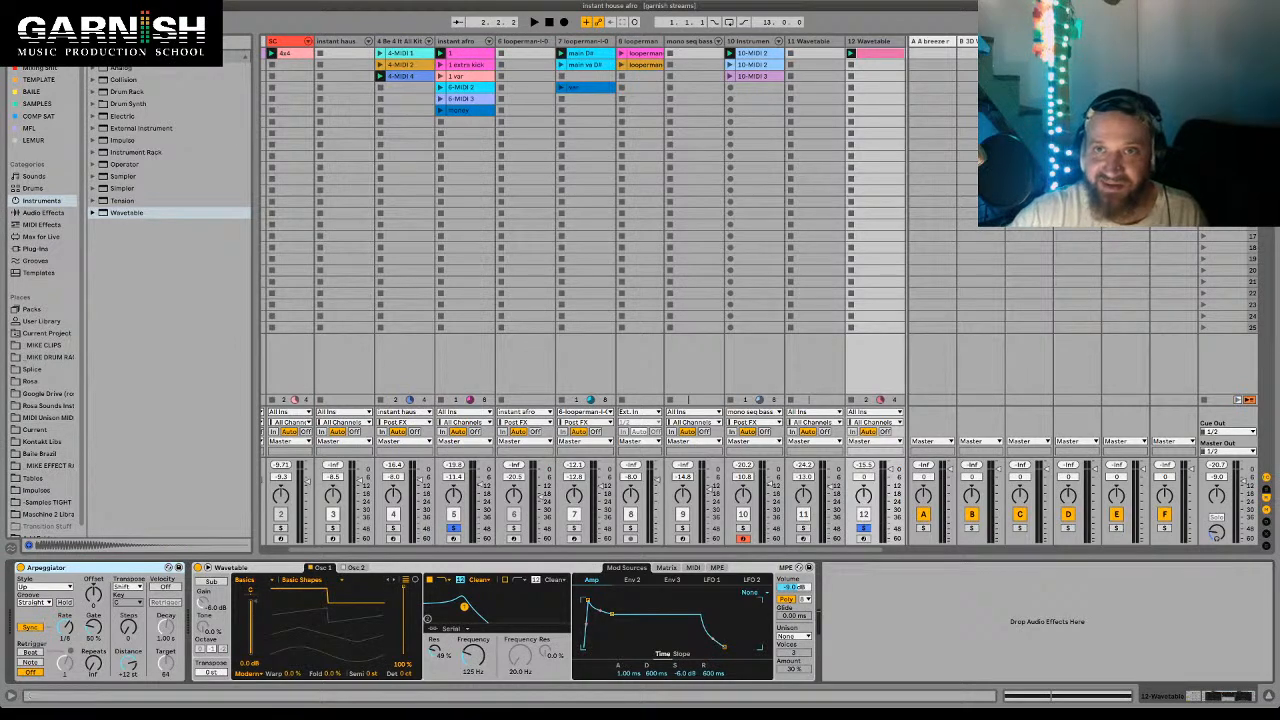
- Add bar-long E3 and G3 notes above the clip's C3 note and audition the chord through the Arpeggiator
{"action": "double_click", "coordinate": [880, 53]}
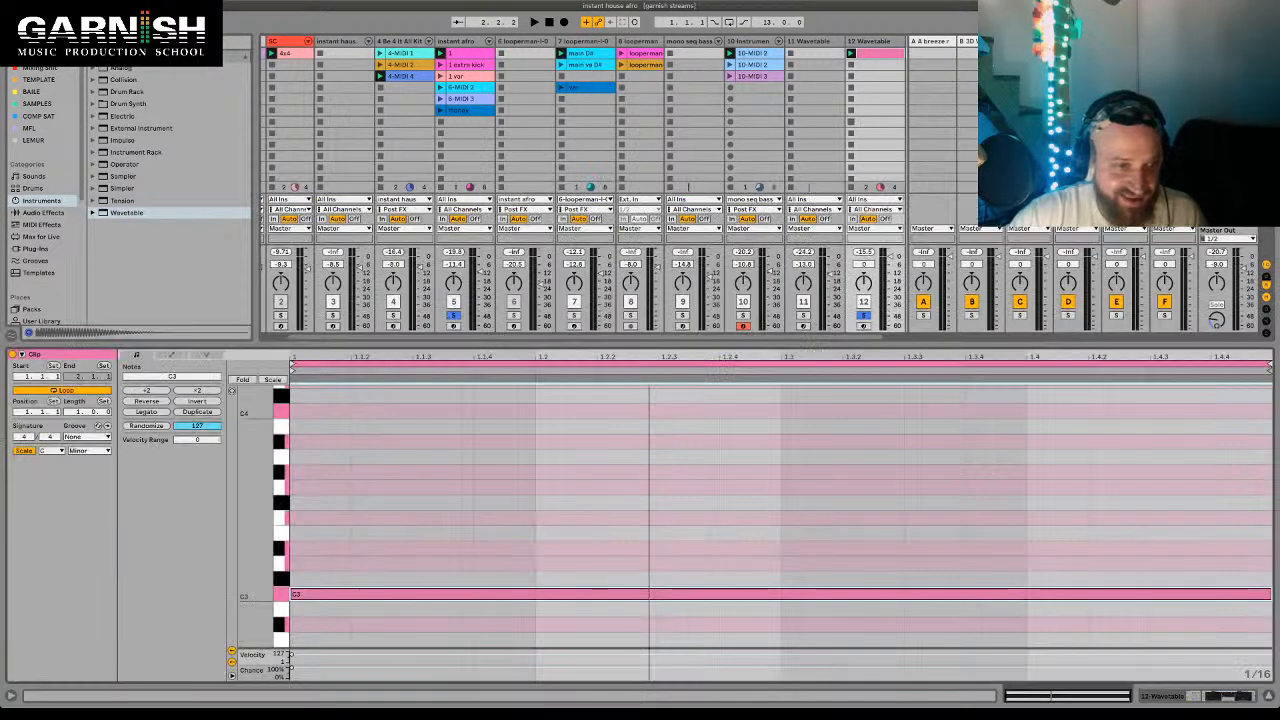
{"action": "left_click_drag", "start_coordinate": [650, 594], "coordinate": [650, 488]}
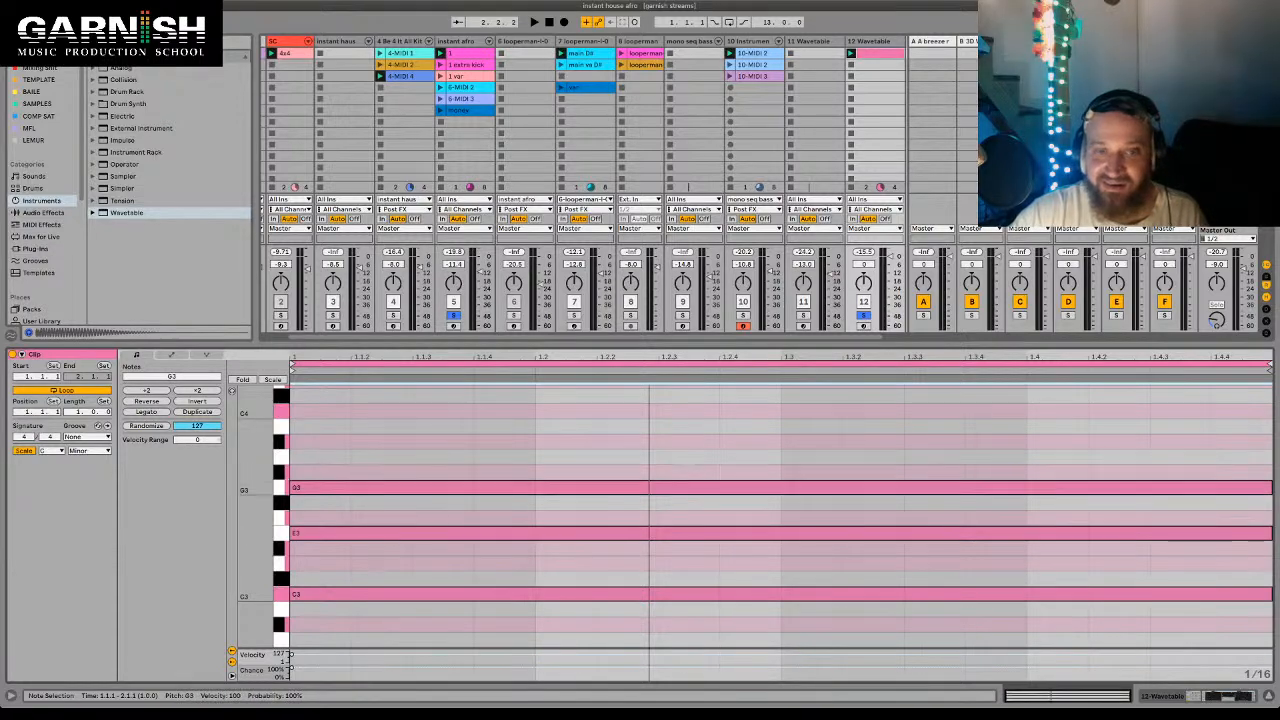
{"action": "key", "text": "space"}
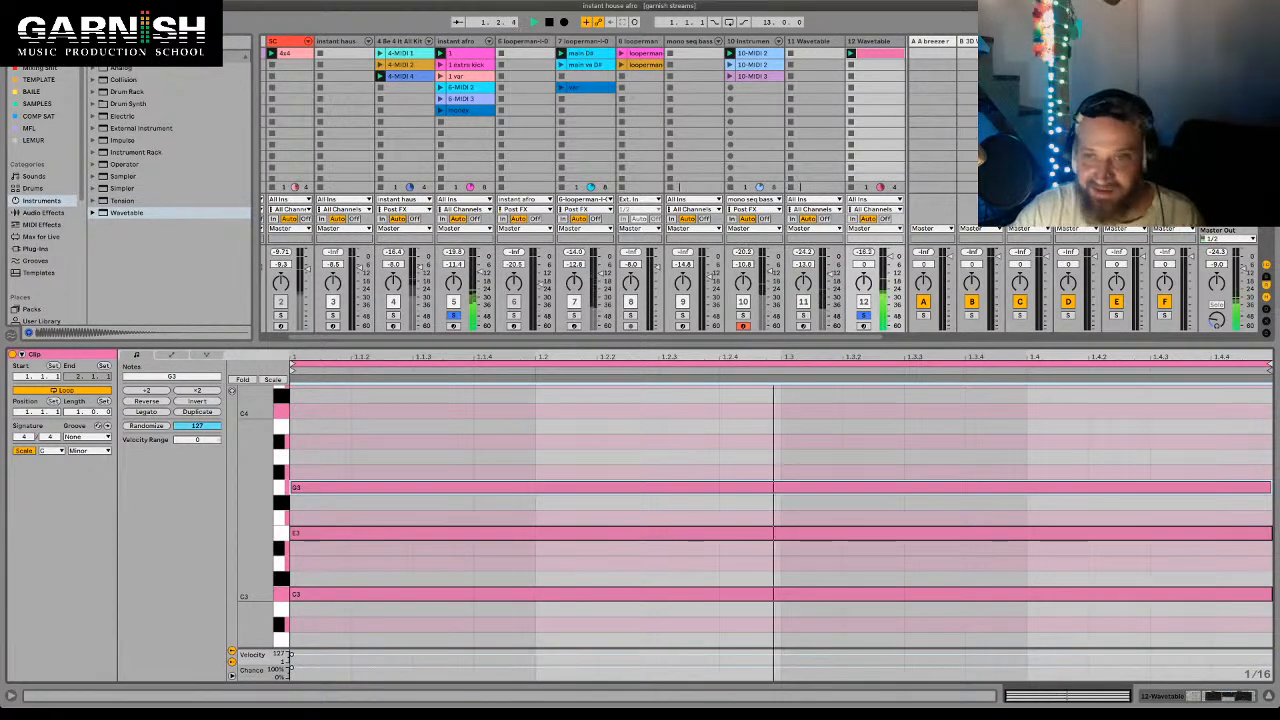
{"action": "key", "text": "shift+Tab"}
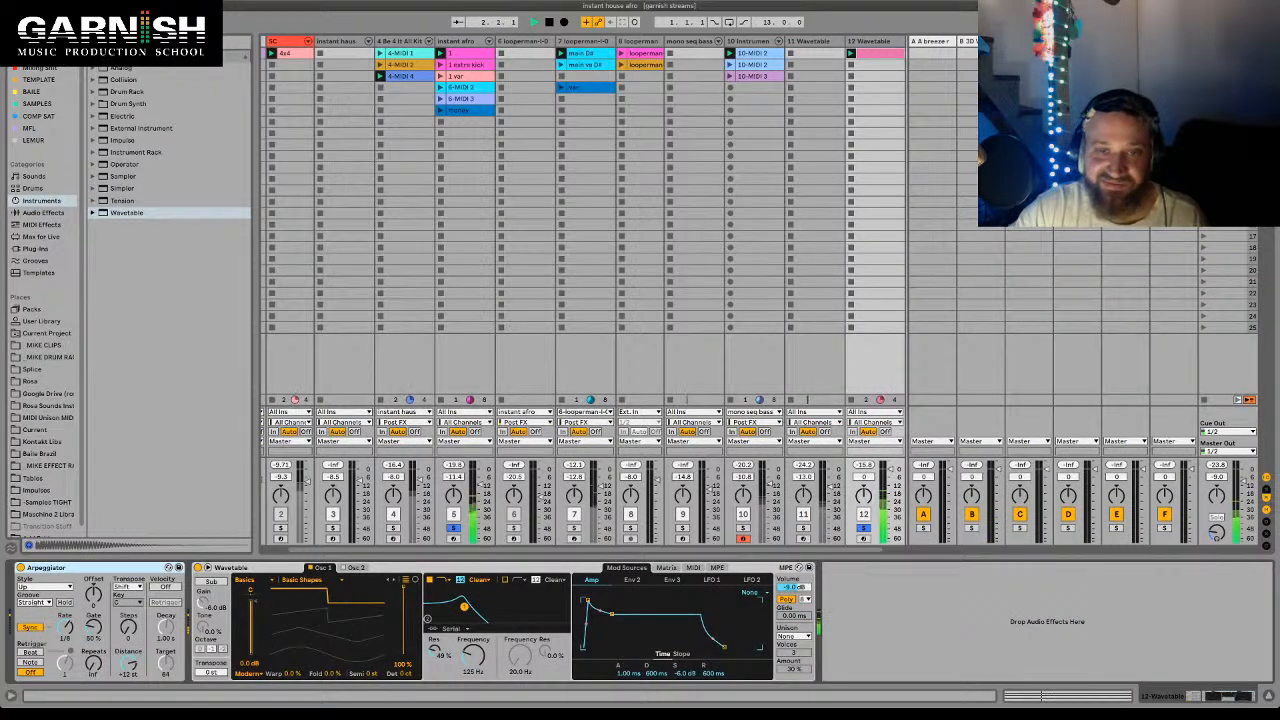
{"action": "key", "text": "shift+Tab"}
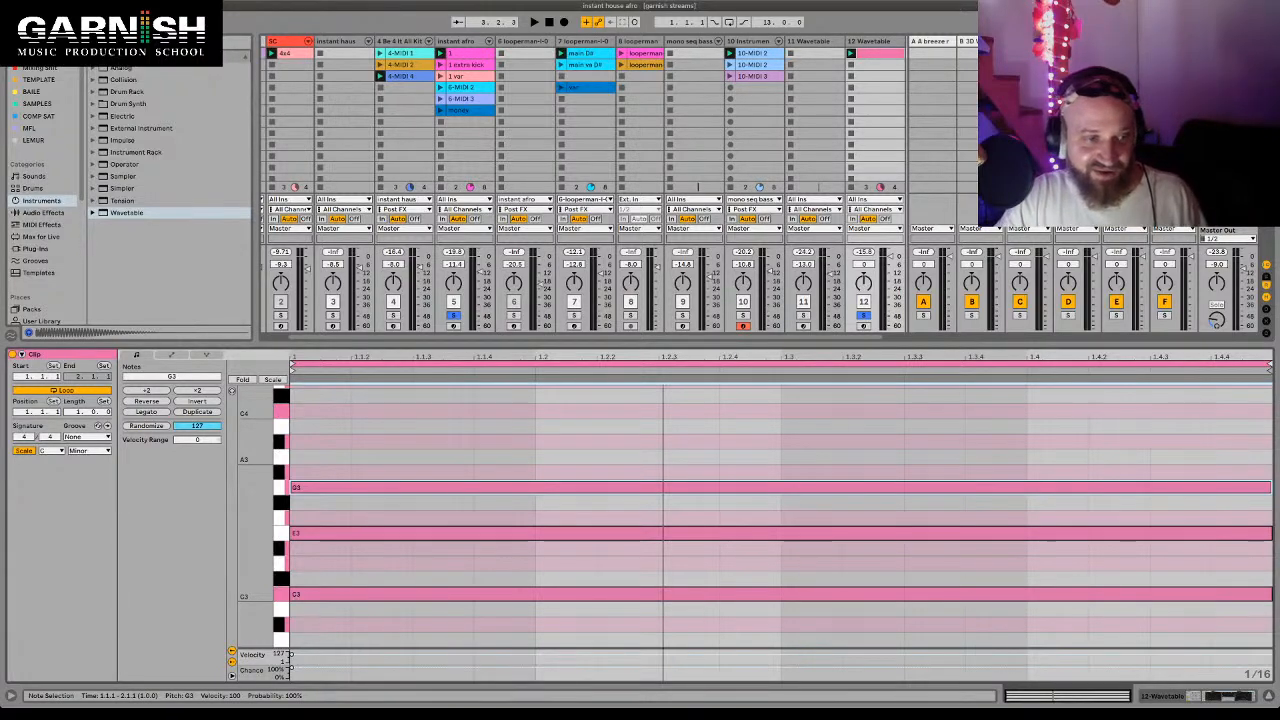
{"action": "key", "text": "shift+Tab"}
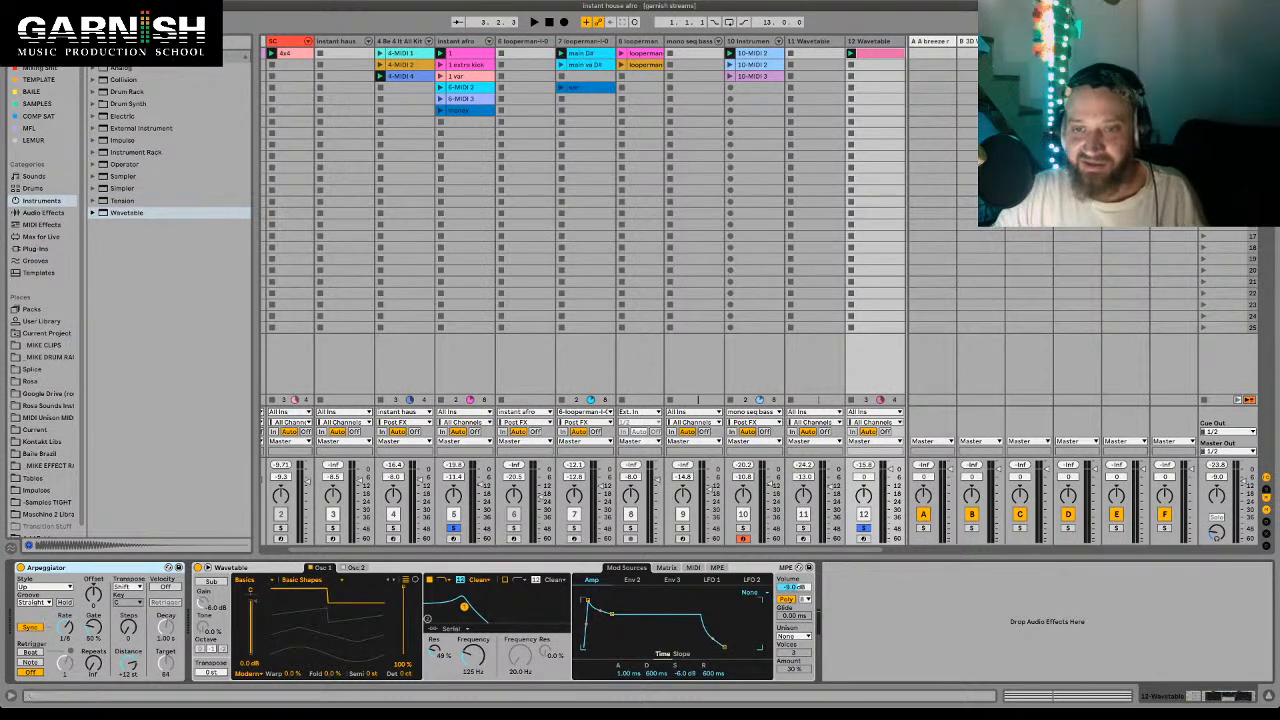
{"action": "key", "text": "space"}
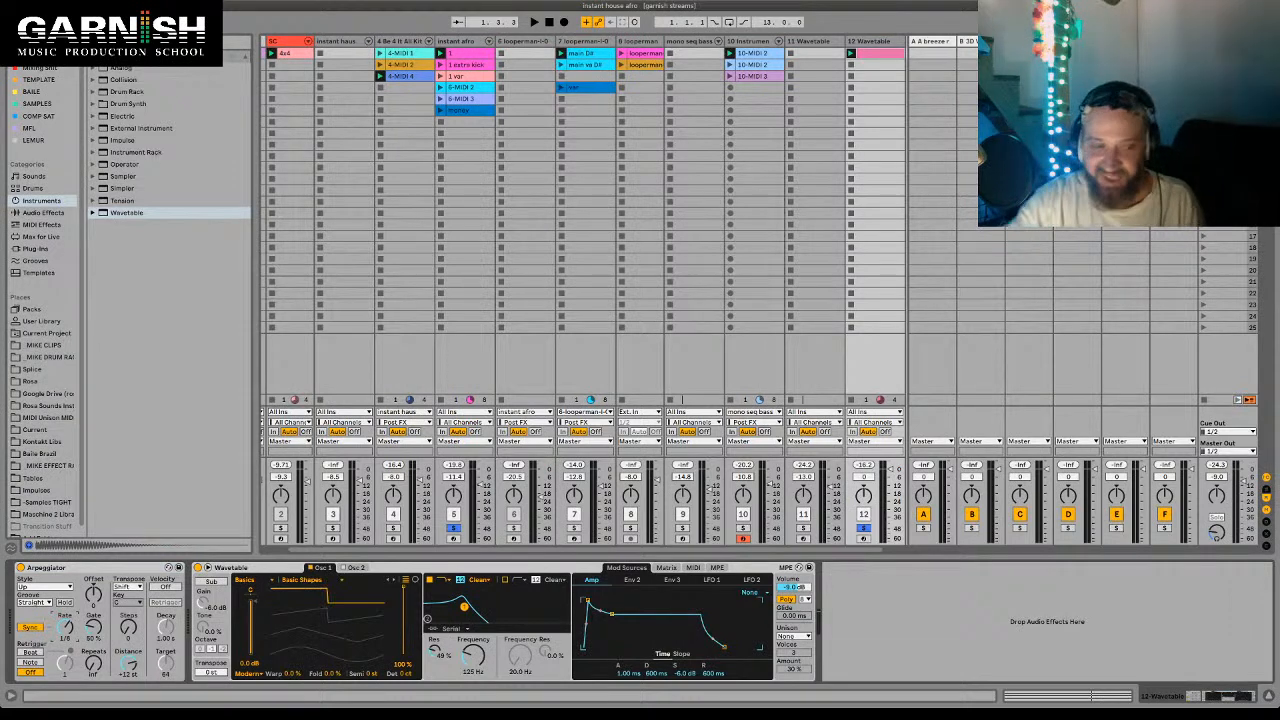
- Try Arpeggiator rates 1/128, 1/64 and 1/48, with Wavetable's filter at 1.08 kHz, 44% resonance and amp release at 1.50 ms
{"action": "left_click_drag", "start_coordinate": [65, 628], "coordinate": [65, 672]}
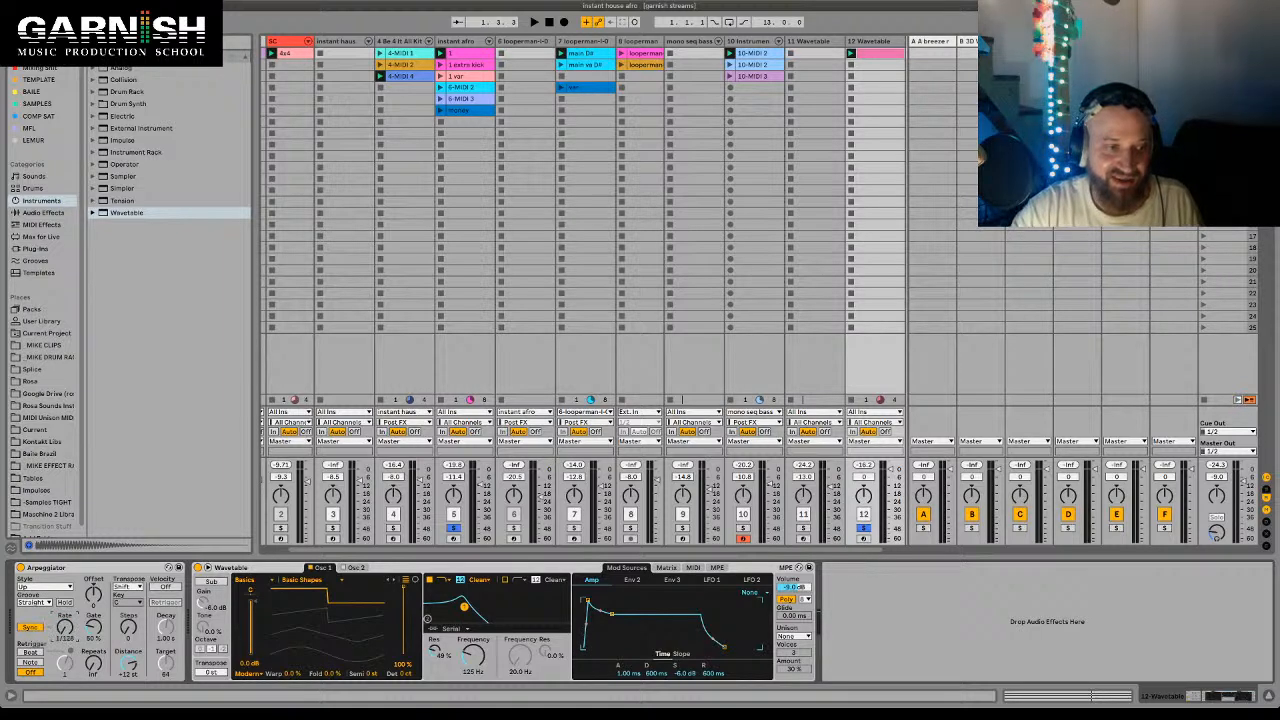
{"action": "left_click_drag", "start_coordinate": [65, 628], "coordinate": [65, 622]}
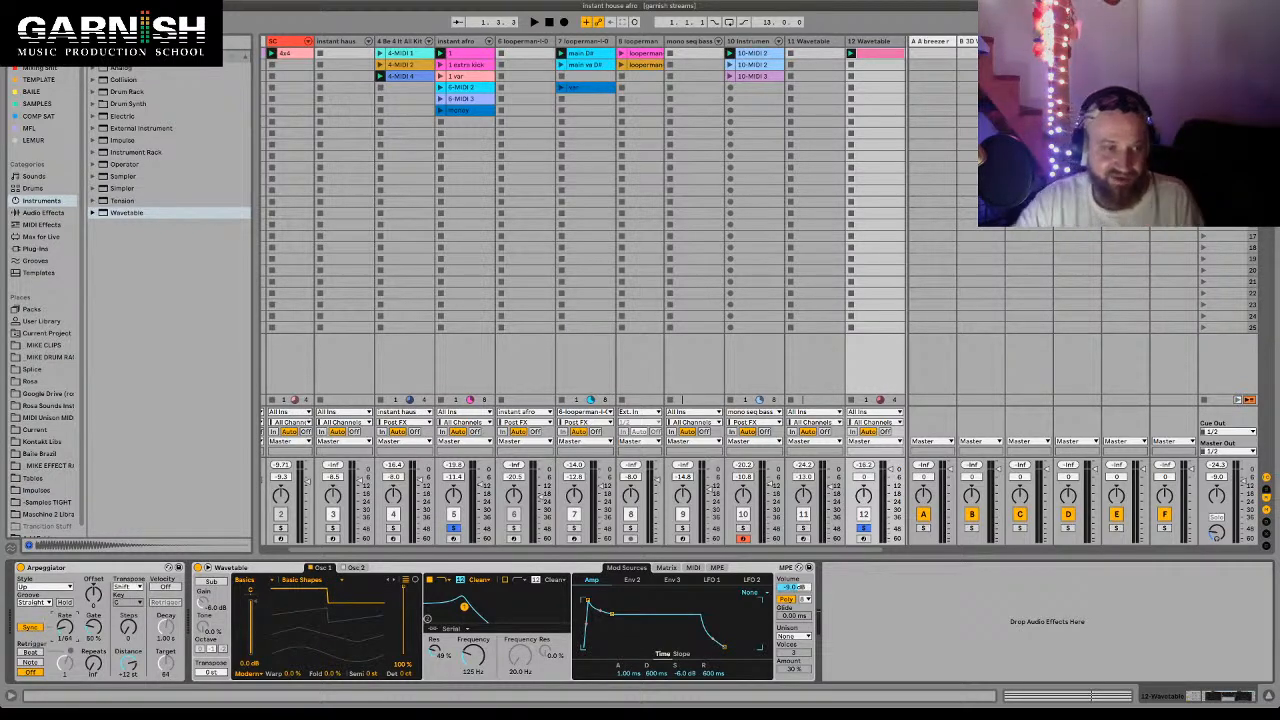
{"action": "key", "text": "space"}
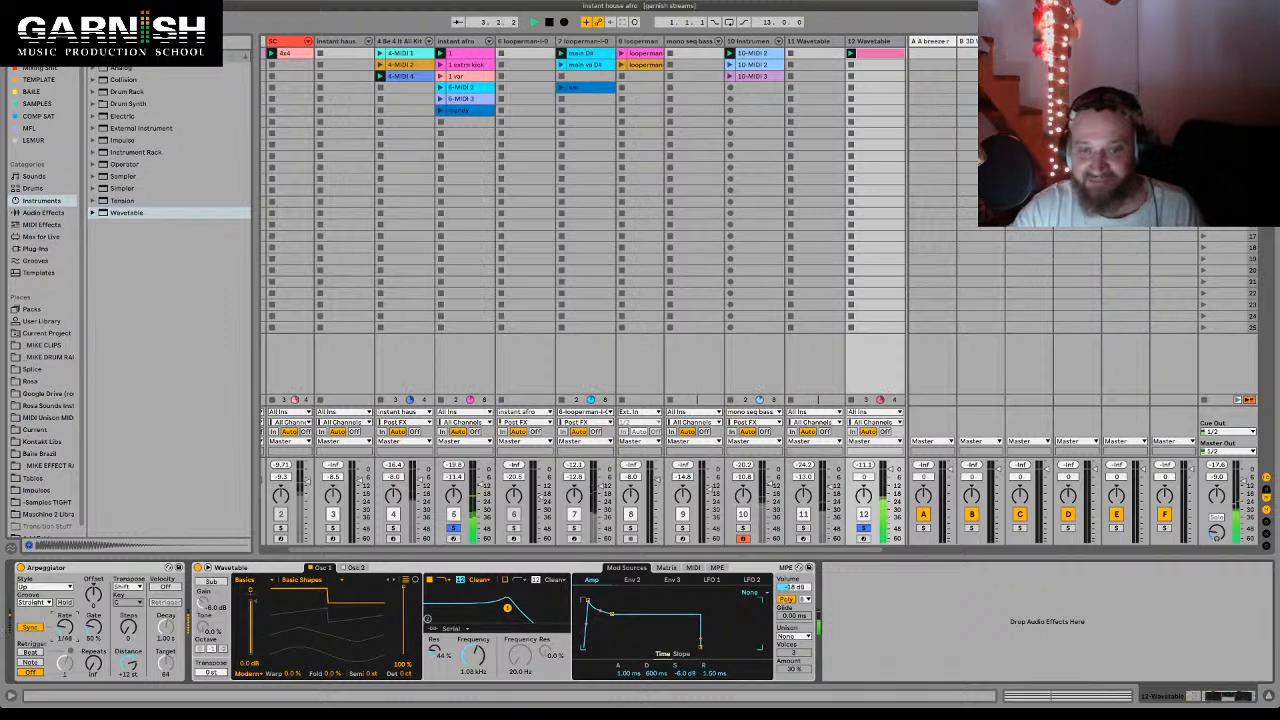
{"action": "key", "text": "space"}
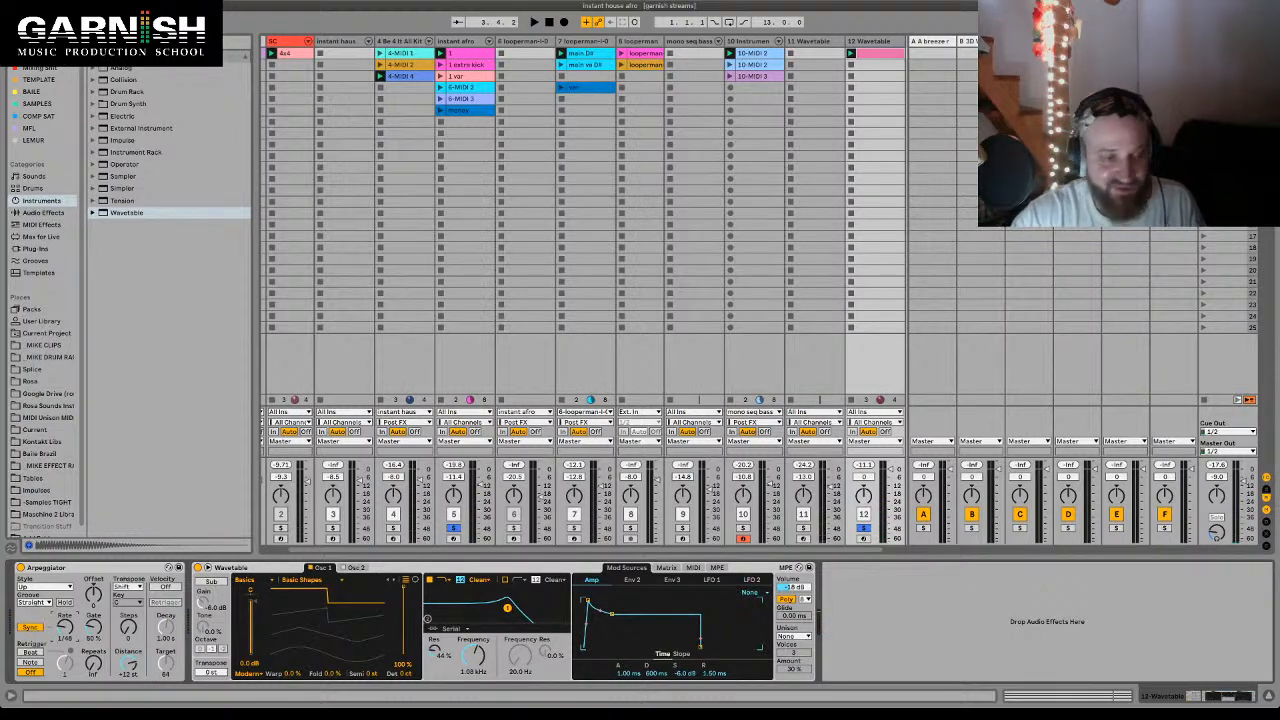
- Set the Arpeggiator rate to 1/32 and audition the chord
{"action": "left_click", "coordinate": [240, 568]}
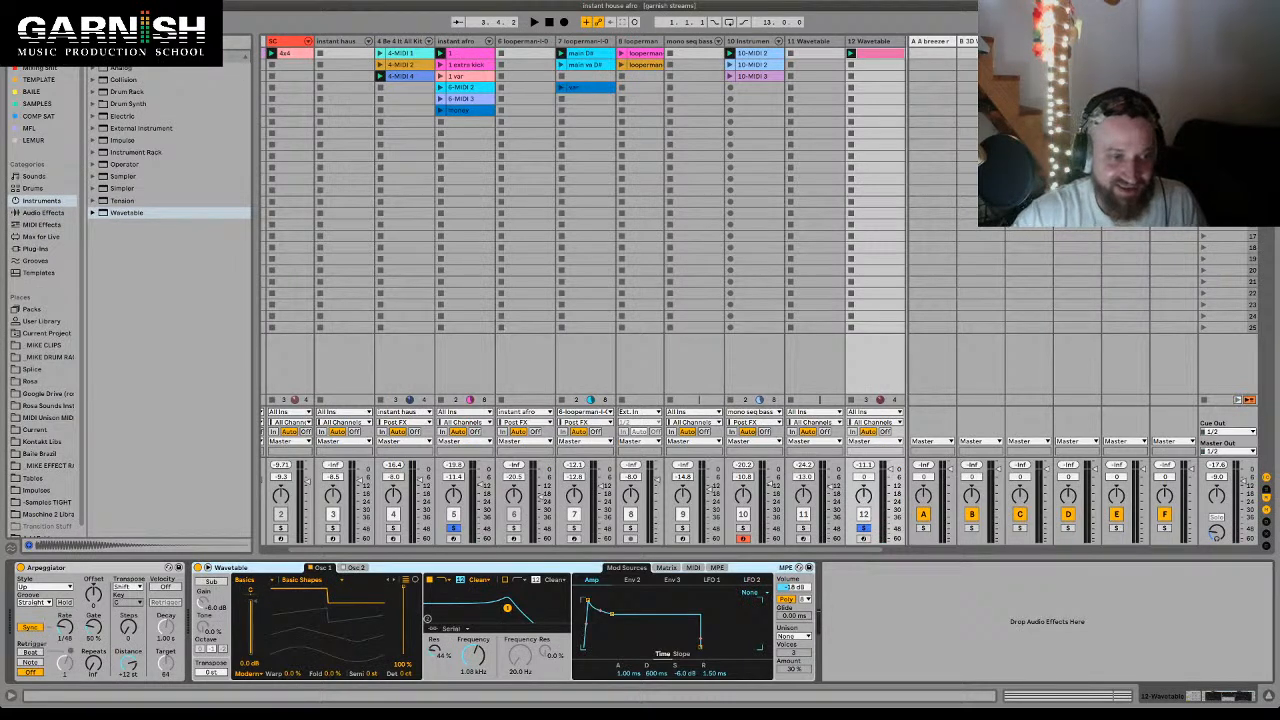
{"action": "key", "text": "space"}
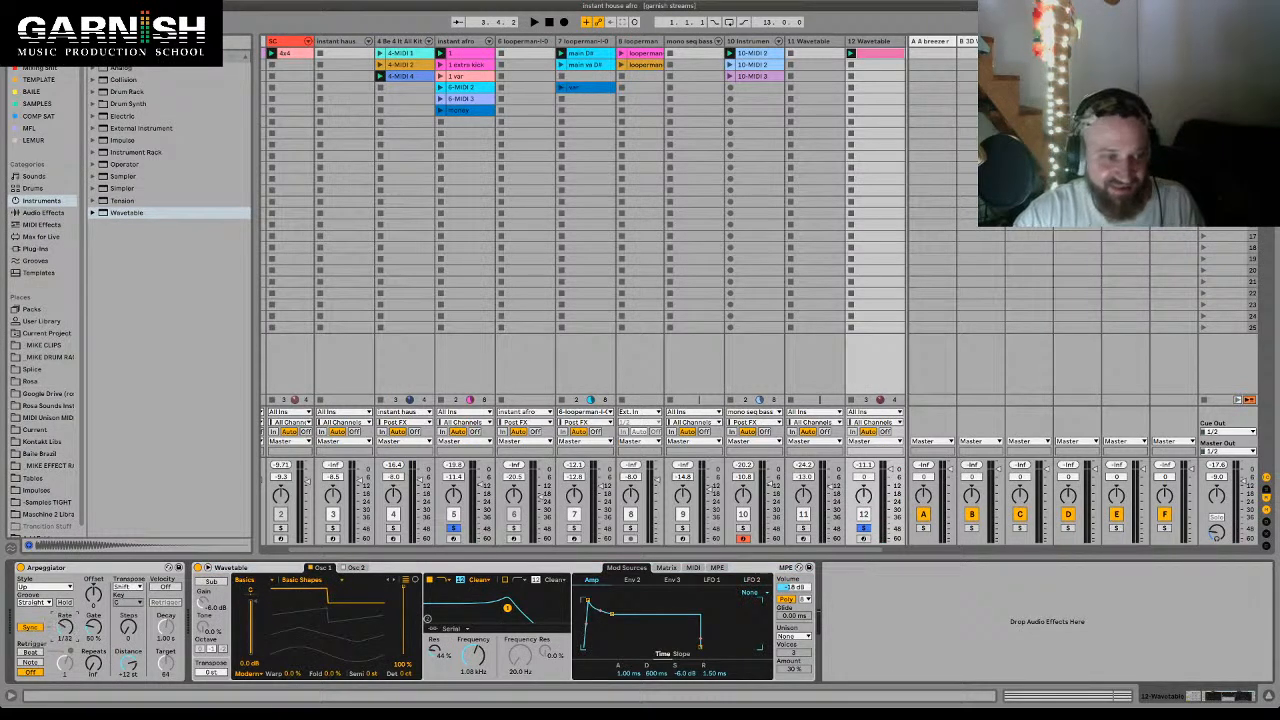
{"action": "key", "text": "space"}
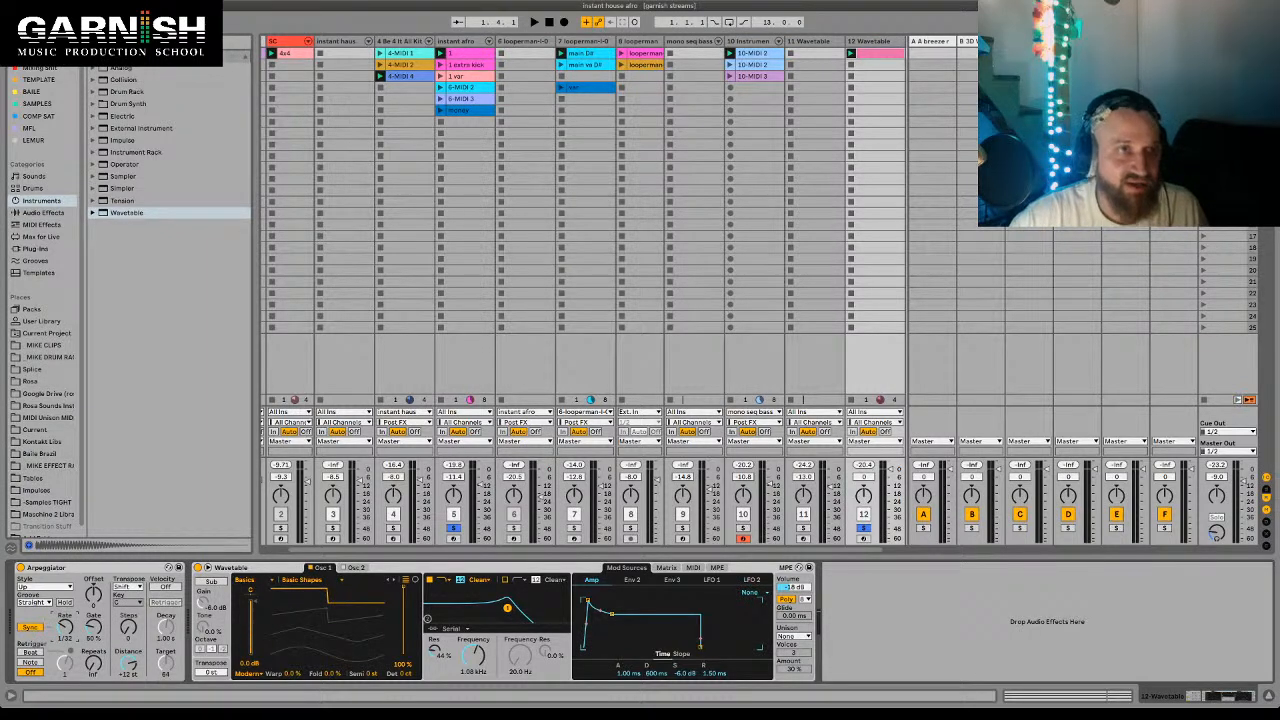
- Open the House _ Deep House folder in the MIDI Unison library, narrowing the browser sidebar to make room for its contents
{"action": "left_click", "coordinate": [47, 418]}
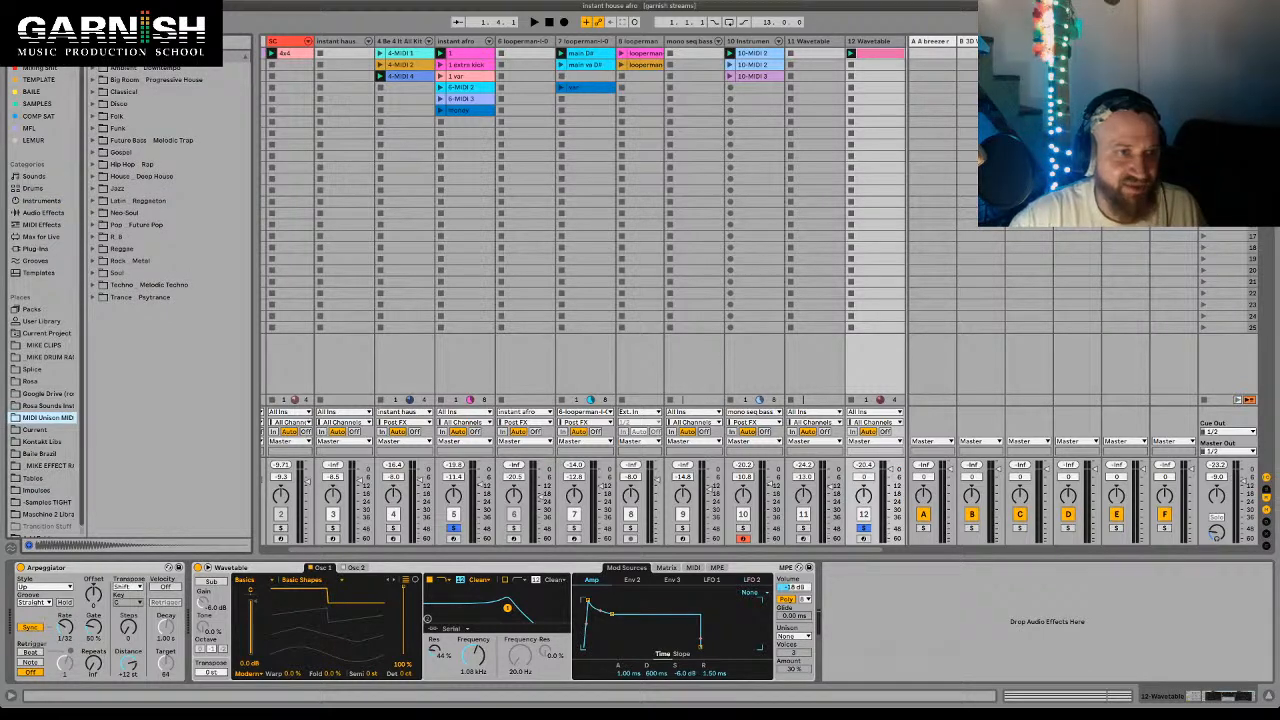
{"action": "left_click", "coordinate": [130, 261]}
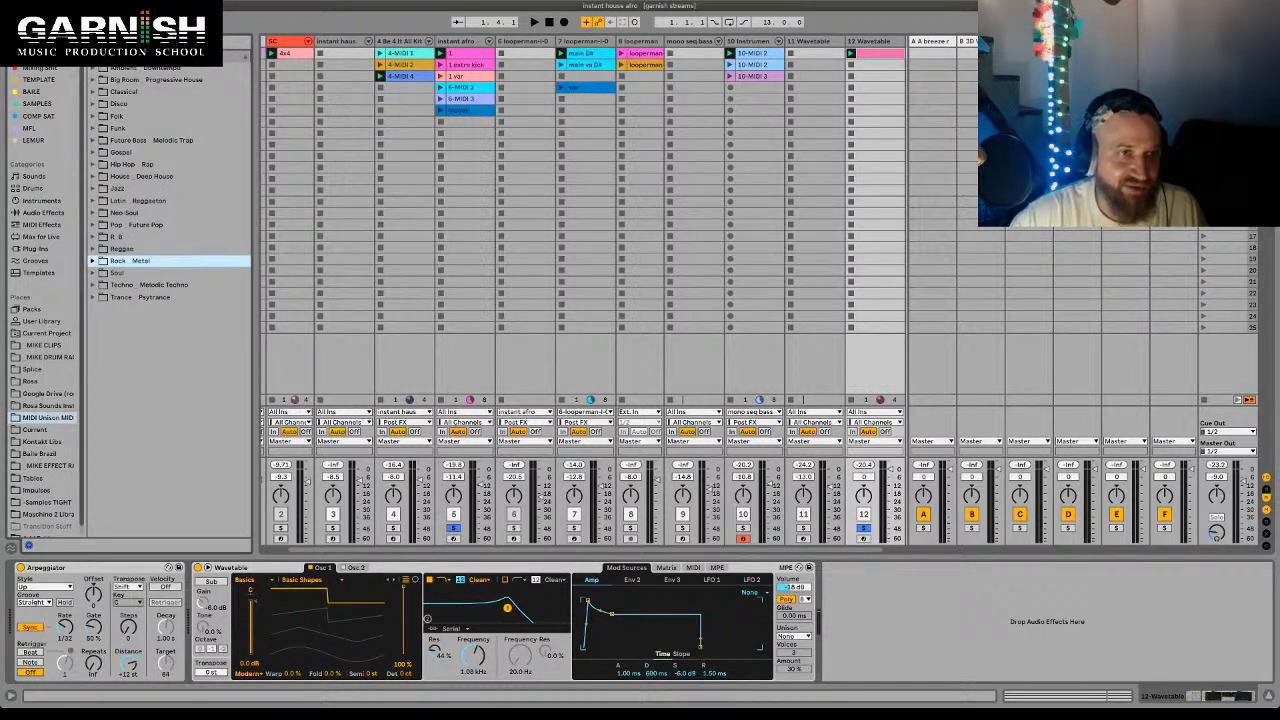
{"action": "left_click_drag", "start_coordinate": [84, 258], "coordinate": [54, 257]}
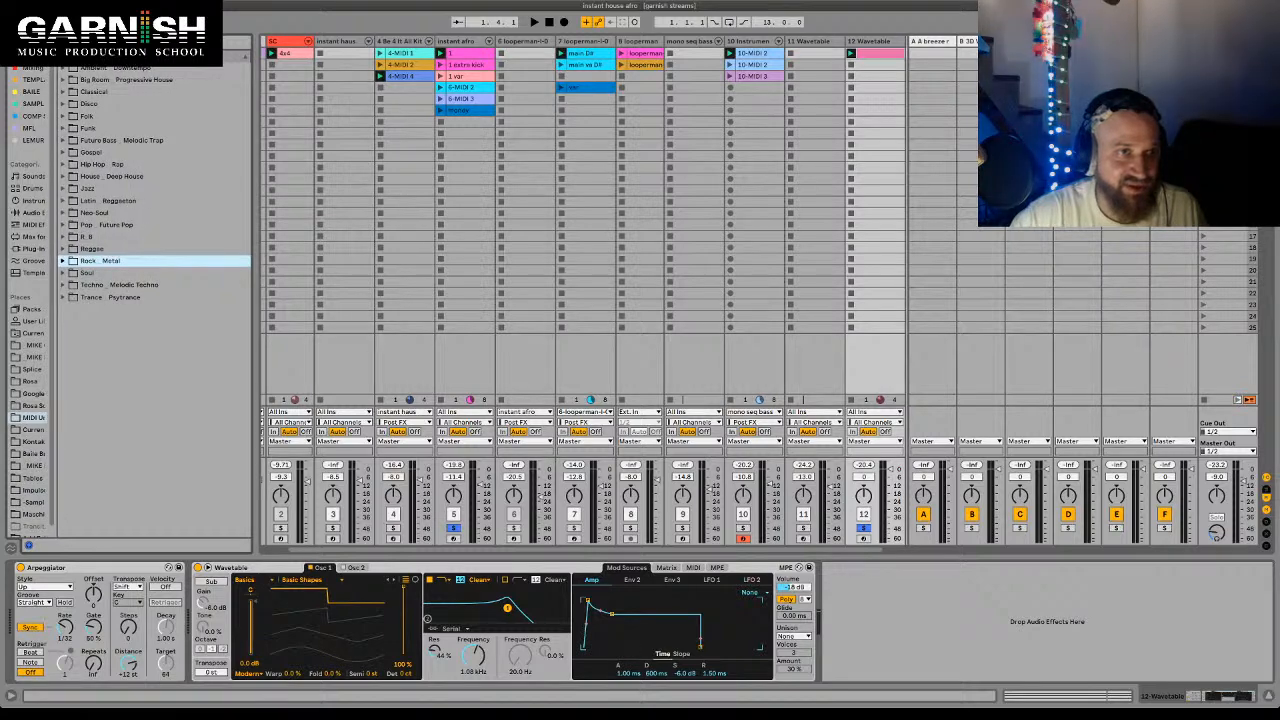
{"action": "left_click", "coordinate": [100, 104]}
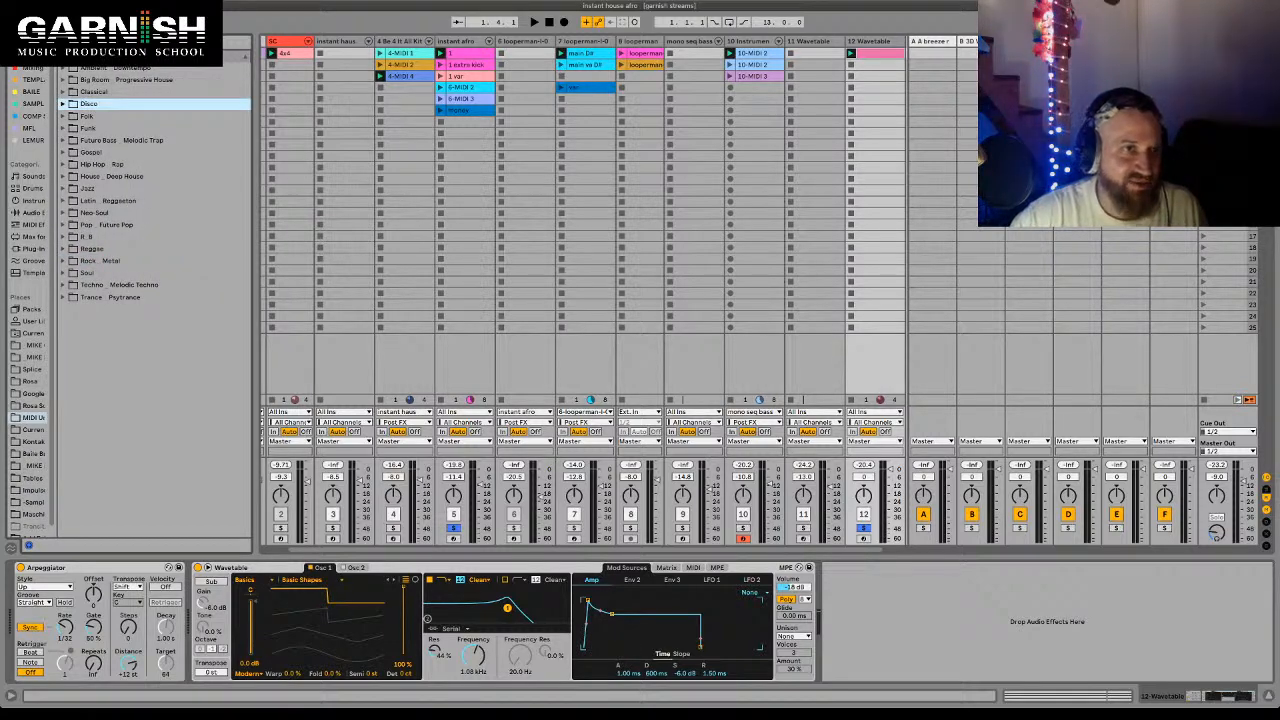
{"action": "left_click", "coordinate": [63, 177]}
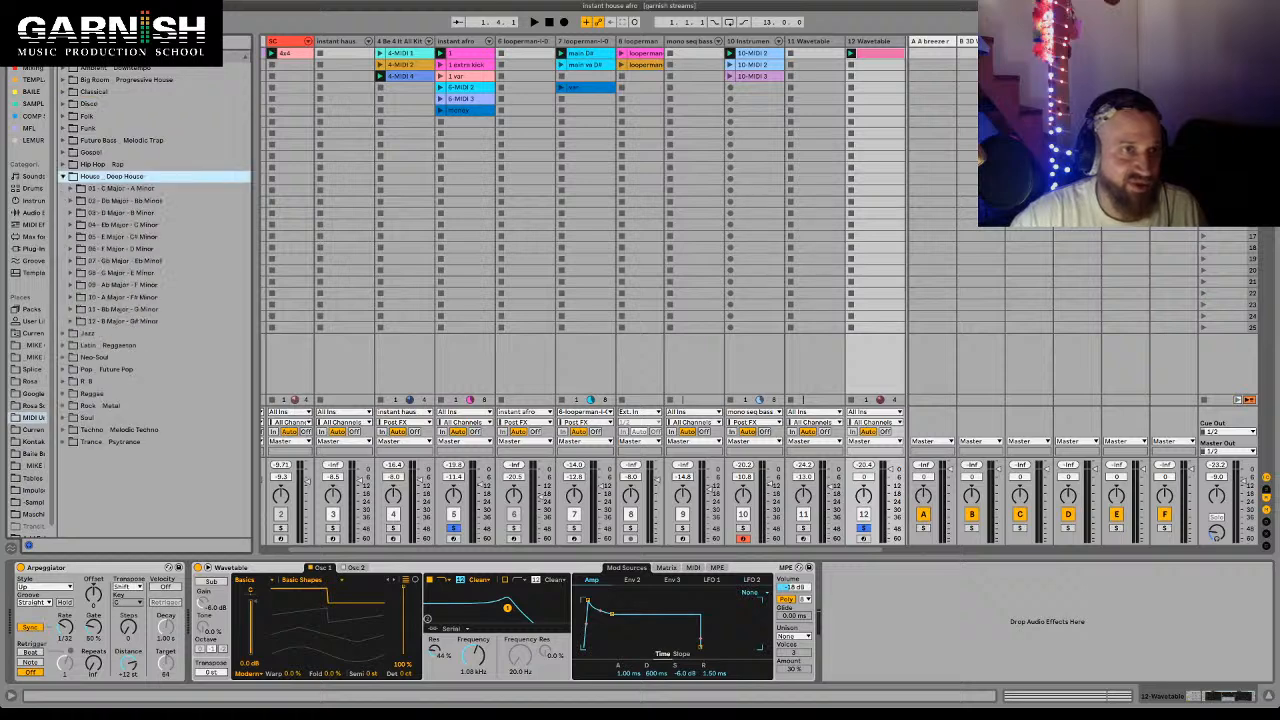
{"action": "left_click", "coordinate": [63, 177]}
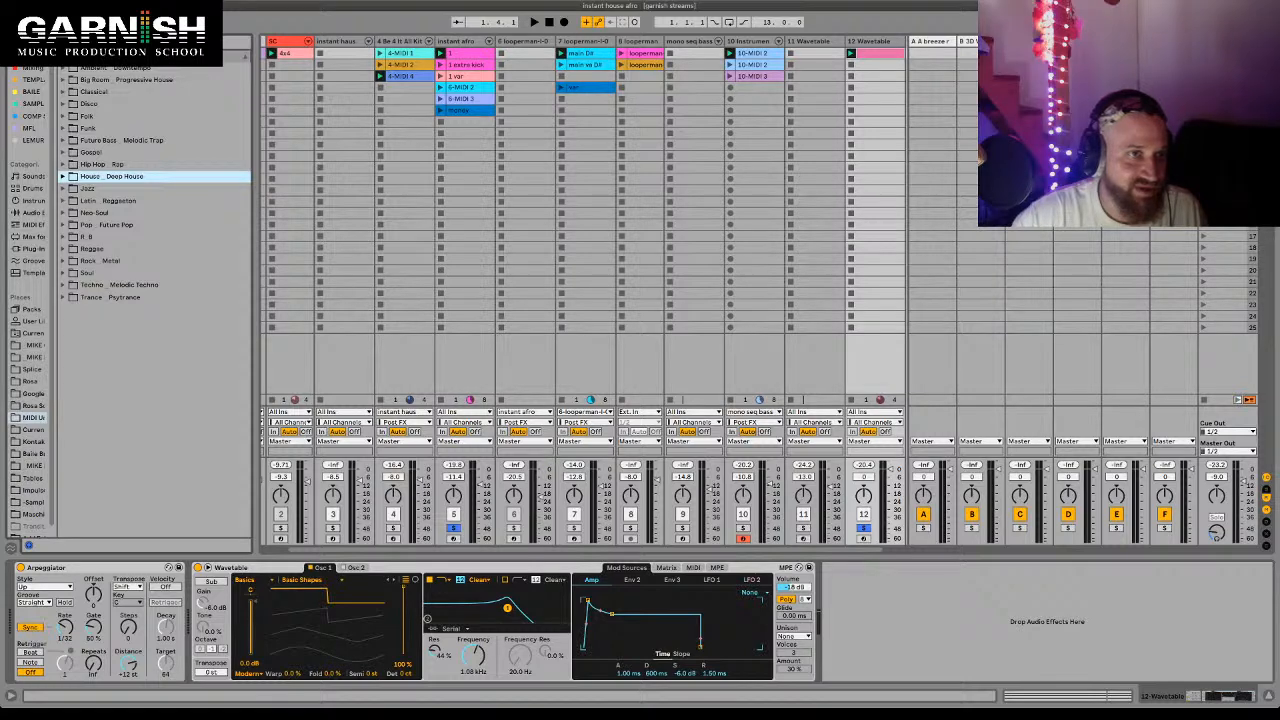
{"action": "left_click", "coordinate": [63, 176]}
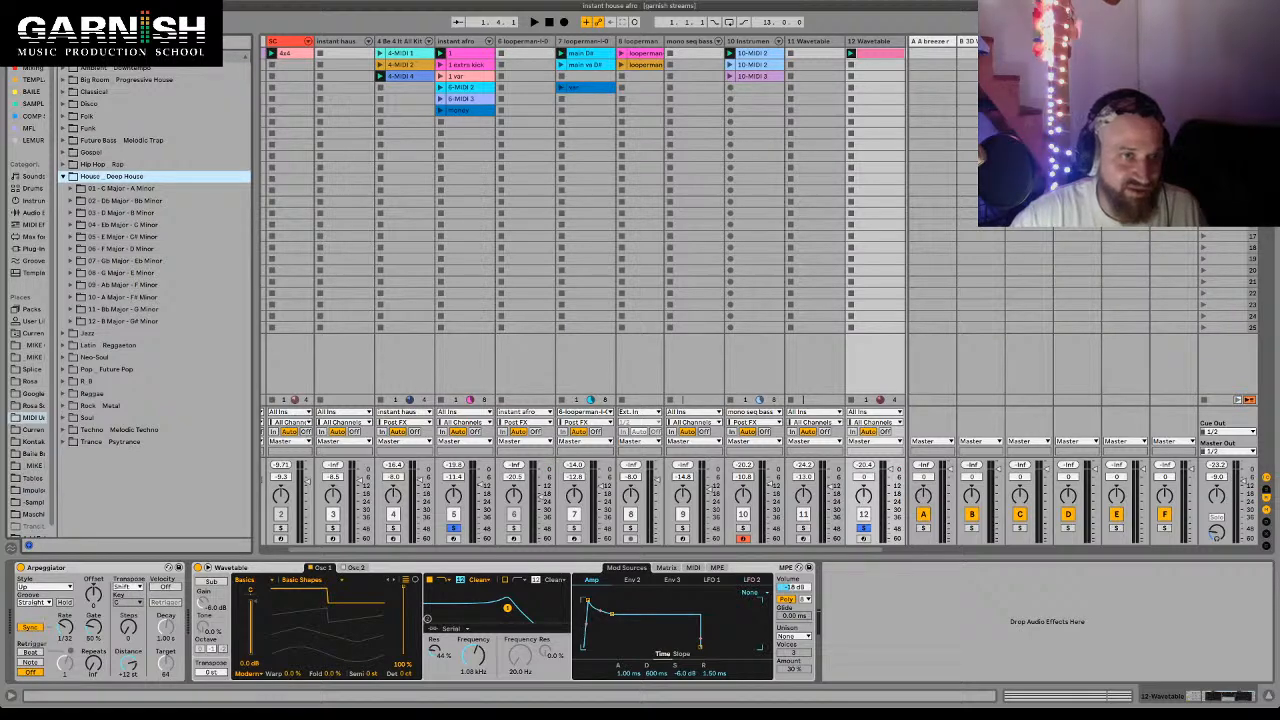
- Load all 25 C Minor Progressions from the 04 - Eb Major - C Minor chord progressions into track 12, starting at its first clip slot
{"action": "left_click", "coordinate": [70, 225]}
{"action": "left_click", "coordinate": [78, 237]}
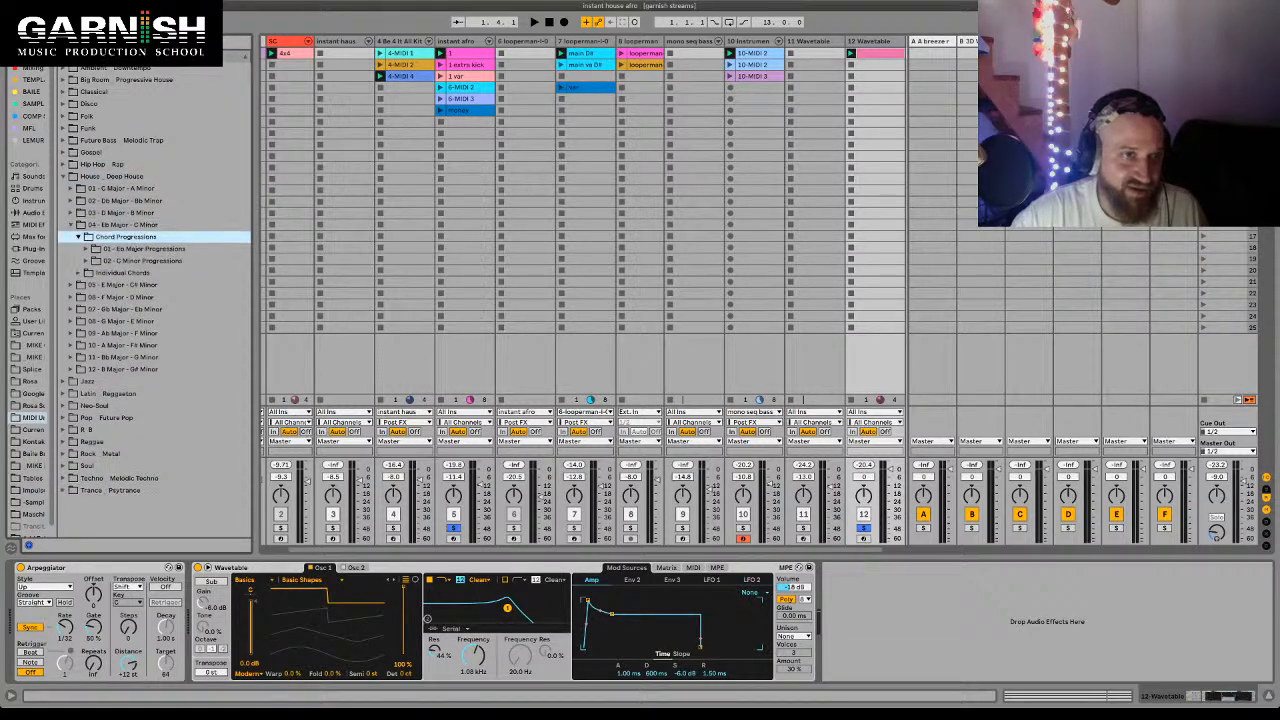
{"action": "left_click", "coordinate": [86, 261]}
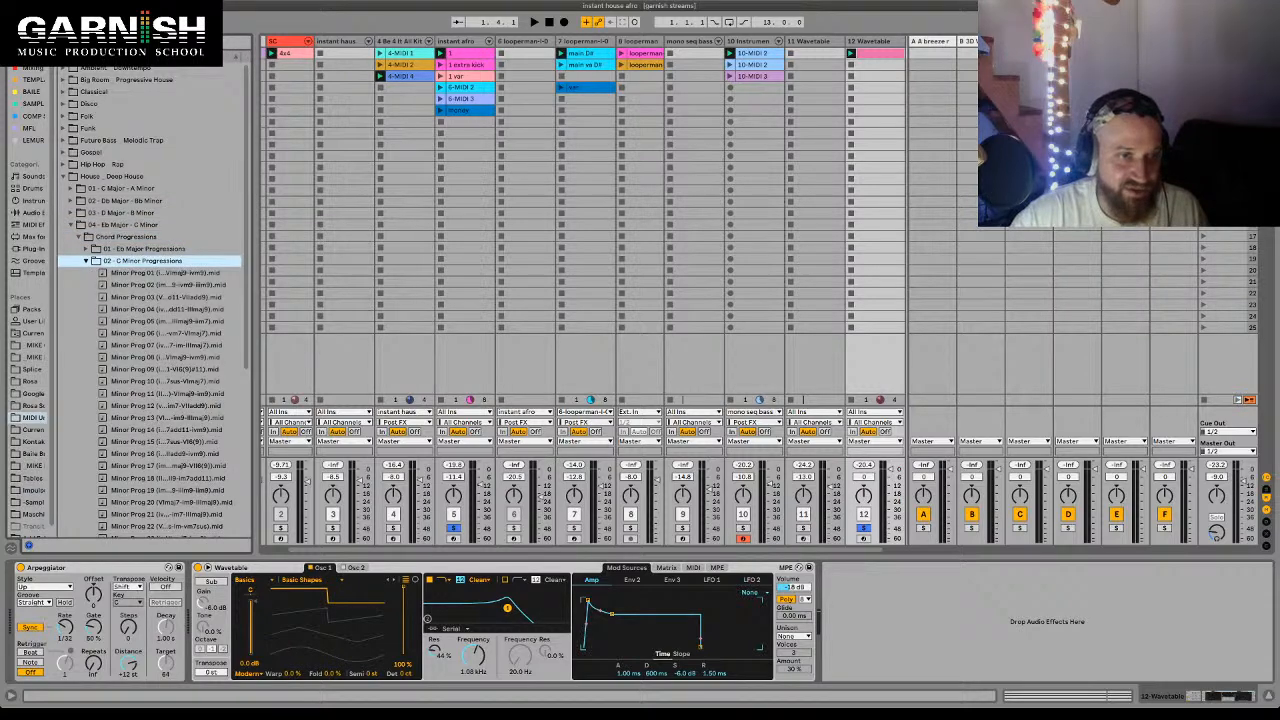
{"action": "left_click", "coordinate": [165, 273]}
{"action": "scroll", "coordinate": [165, 275], "scroll_direction": "down", "scroll_amount": 4}
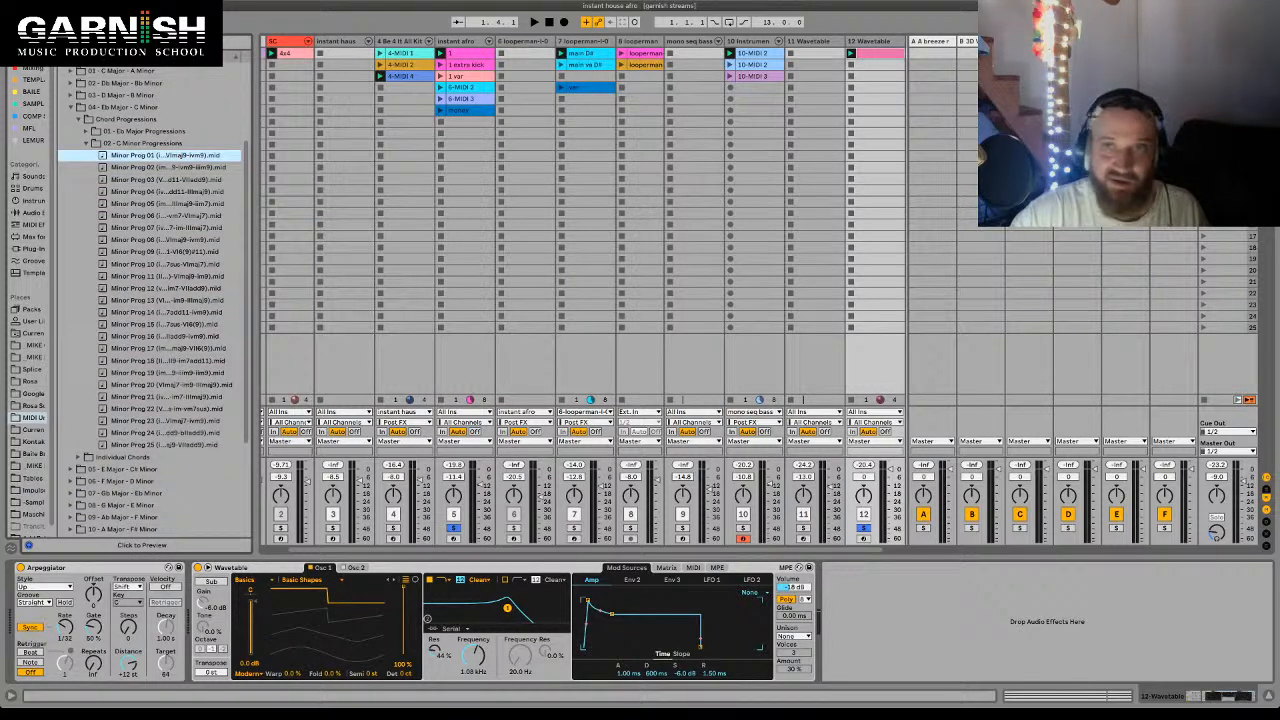
{"action": "left_click", "coordinate": [165, 445], "text": "shift"}
{"action": "left_click_drag", "start_coordinate": [165, 445], "coordinate": [875, 54]}
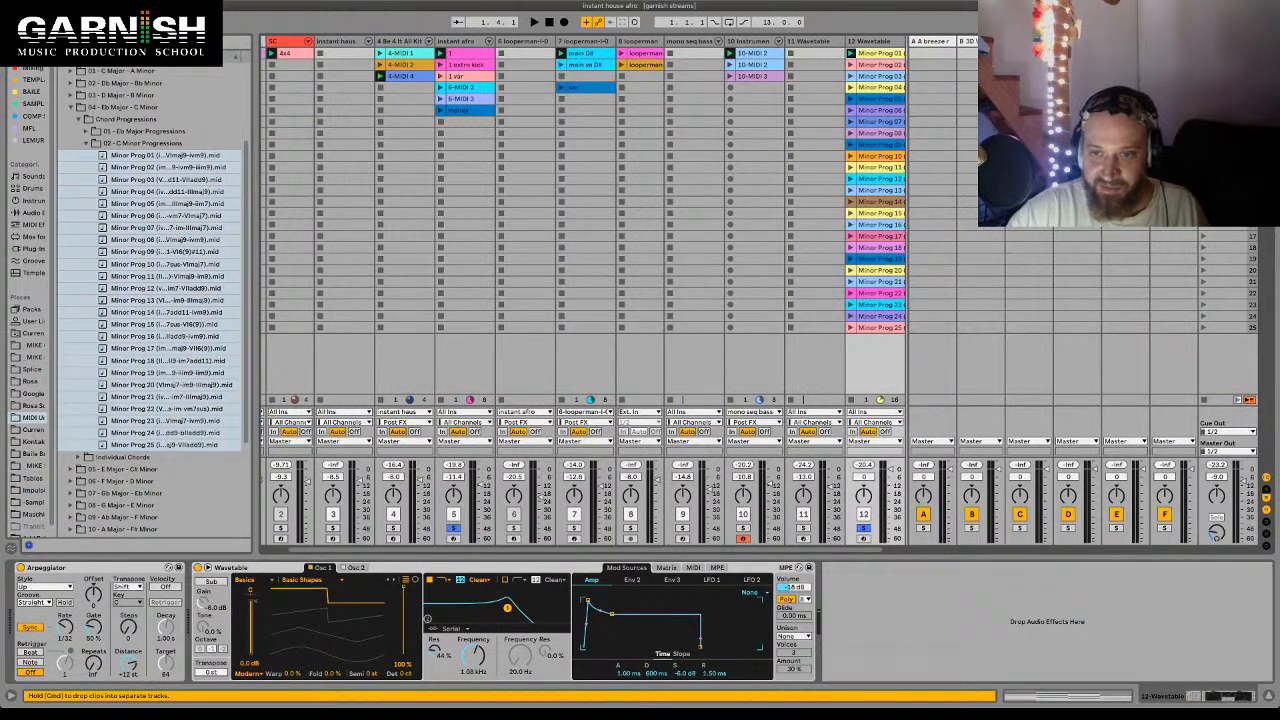
- Lower track 12 to -10.4 dB and audition the progression with the filter at 2.54 kHz, 39% resonance and Arpeggiator rates 1/48 and 1/16
{"action": "left_click_drag", "start_coordinate": [890, 468], "coordinate": [891, 483]}
{"action": "key", "text": "space"}
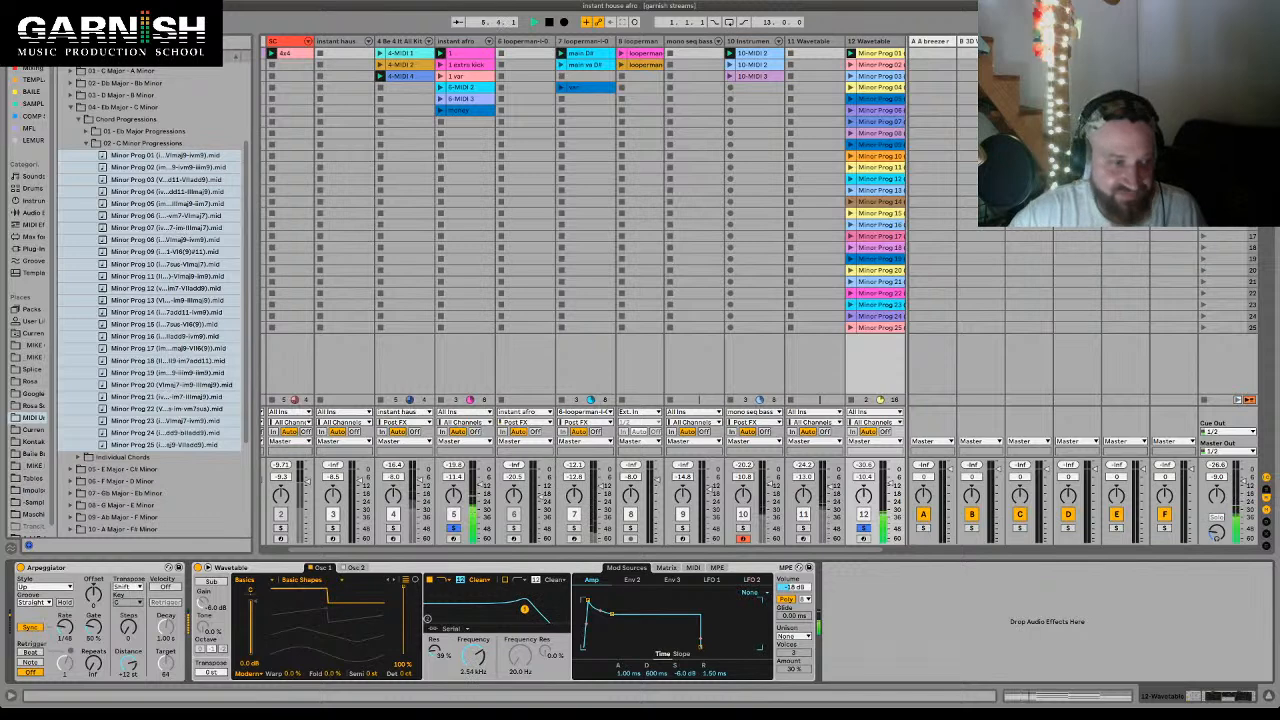
{"action": "key", "text": "space"}
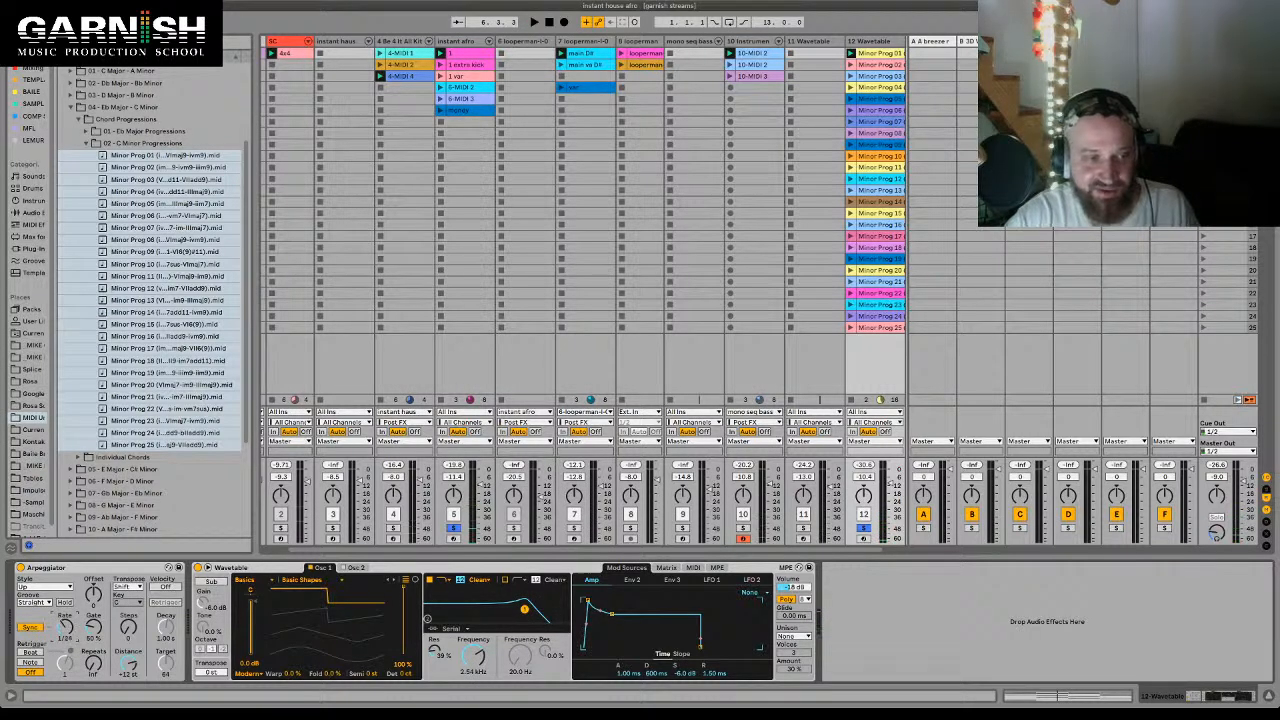
{"action": "key", "text": "space"}
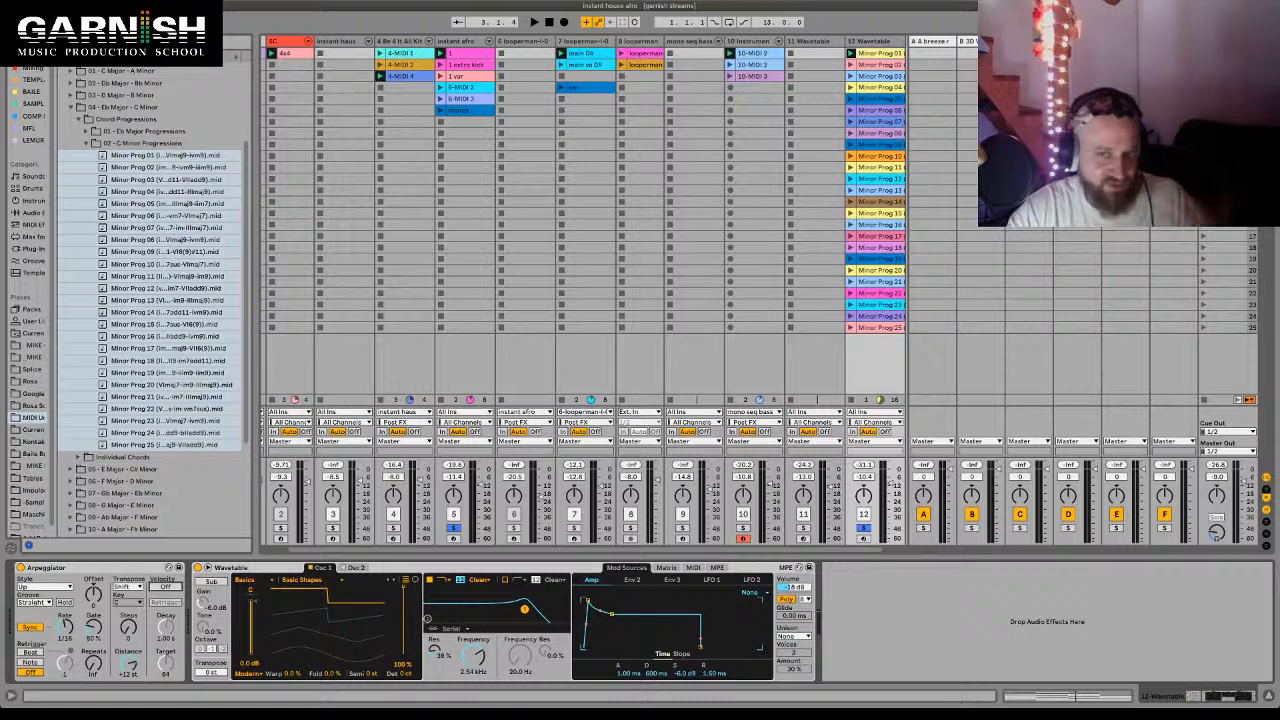
{"action": "left_click", "coordinate": [90, 568]}
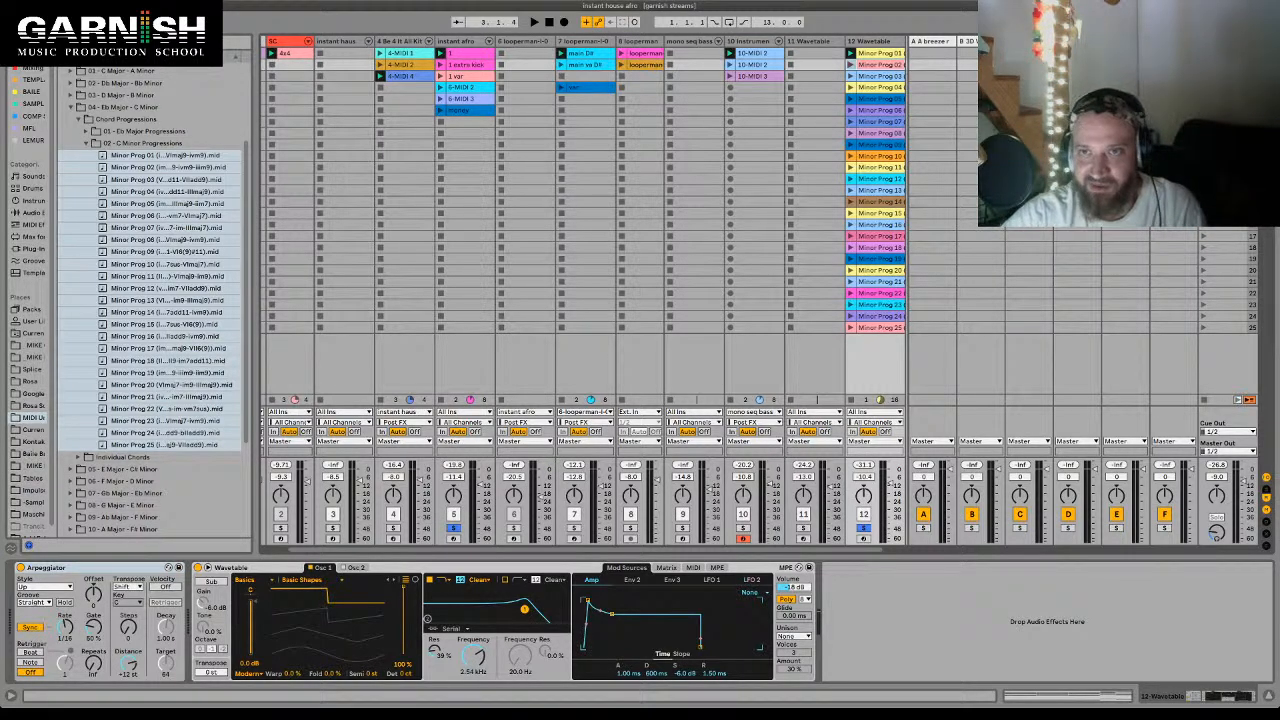
- Widen track 12 enough to read the full names of its Minor Prog clips, and select the track again
{"action": "left_click_drag", "start_coordinate": [905, 41], "coordinate": [978, 41]}
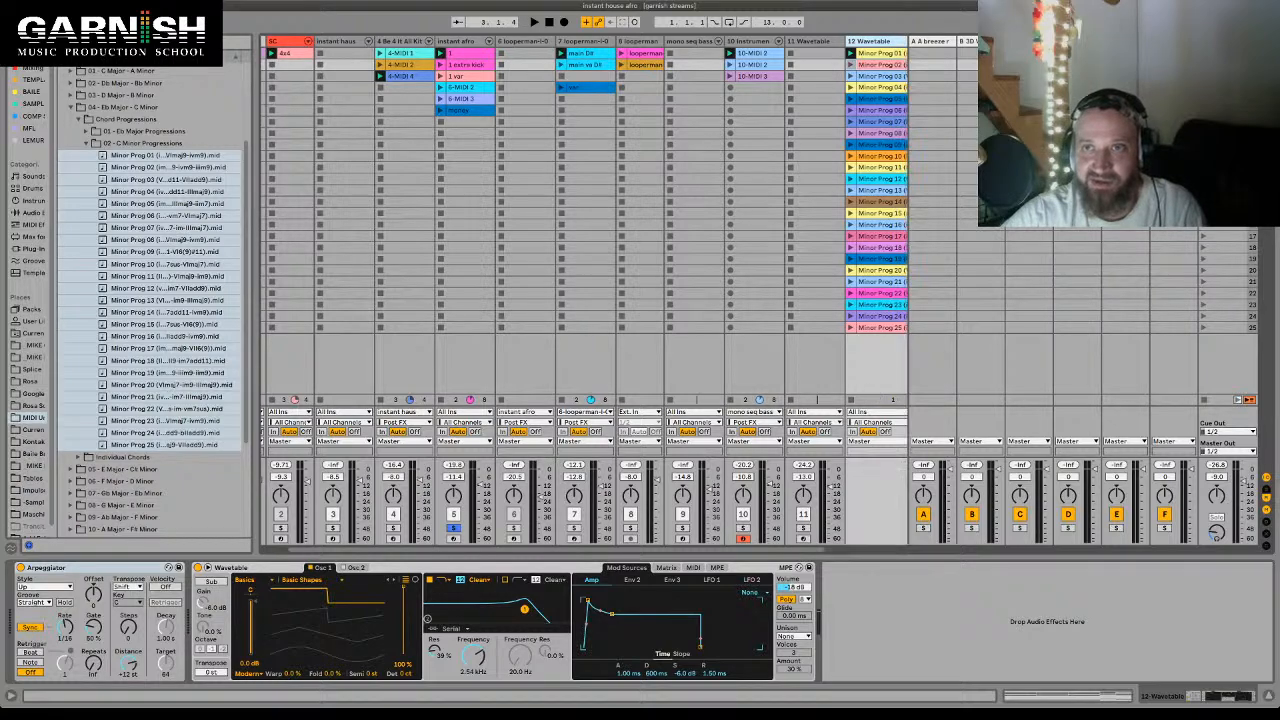
{"action": "scroll", "coordinate": [584, 292], "scroll_direction": "right", "scroll_amount": 3}
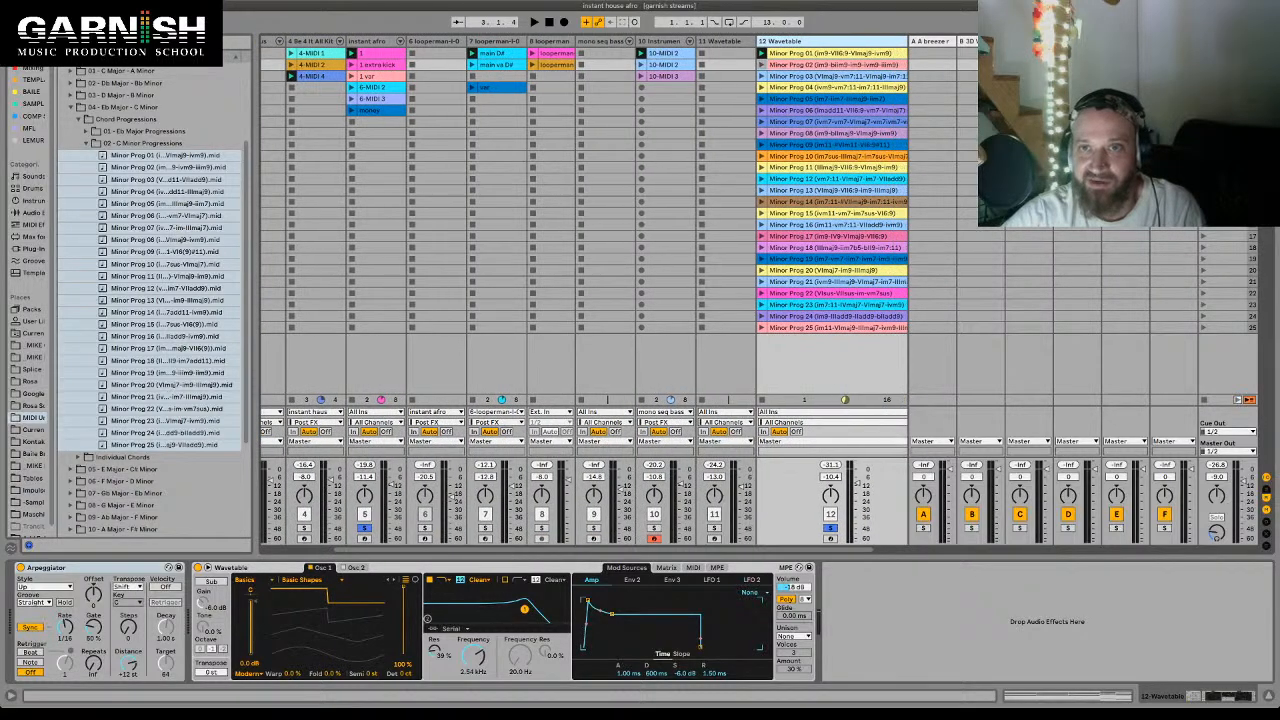
{"action": "scroll", "coordinate": [584, 292], "scroll_direction": "left", "scroll_amount": 1}
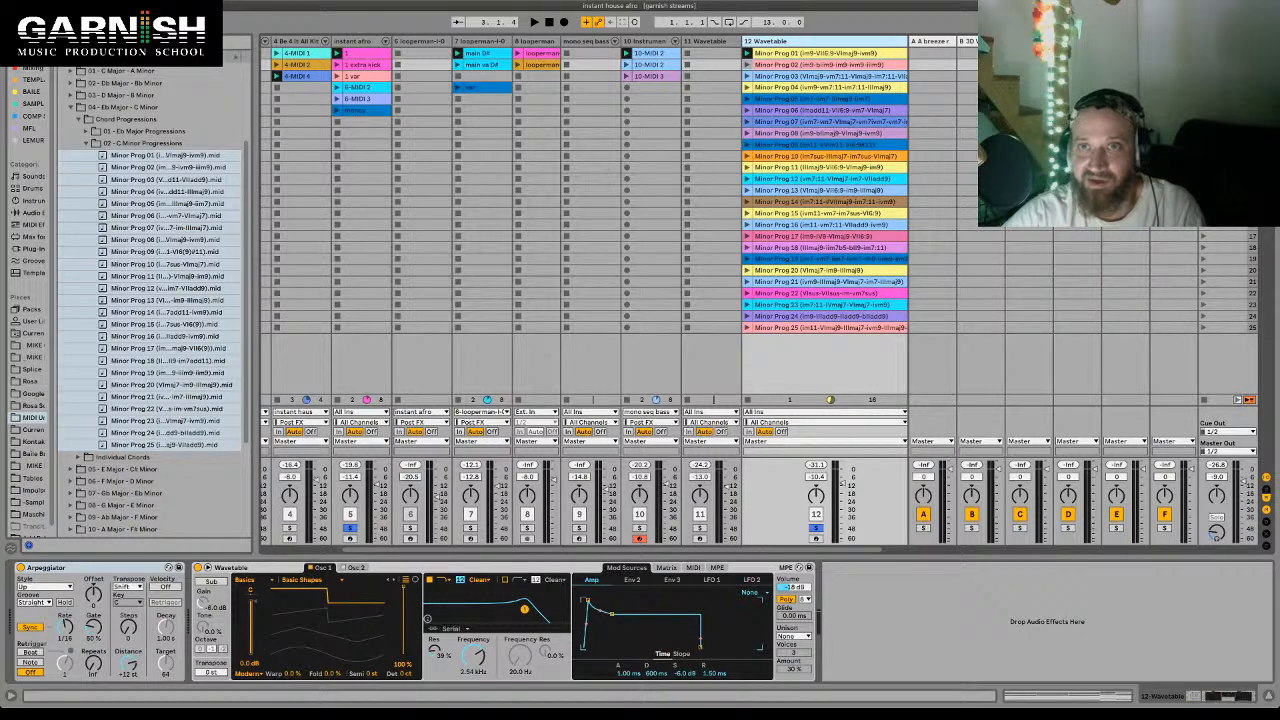
{"action": "mouse_move", "coordinate": [909, 41]}
{"action": "left_mouse_down"}
{"action": "mouse_move", "coordinate": [873, 41]}
{"action": "mouse_move", "coordinate": [909, 41]}
{"action": "left_mouse_up"}
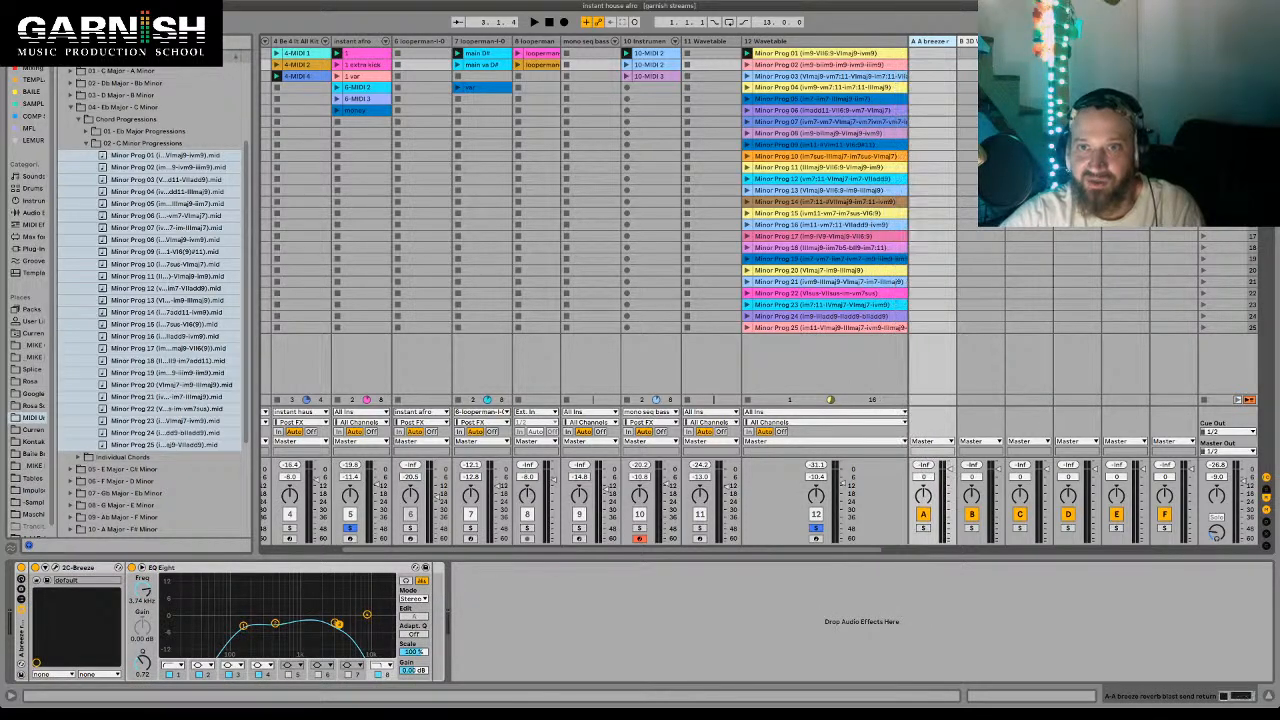
{"action": "left_click", "coordinate": [818, 41]}
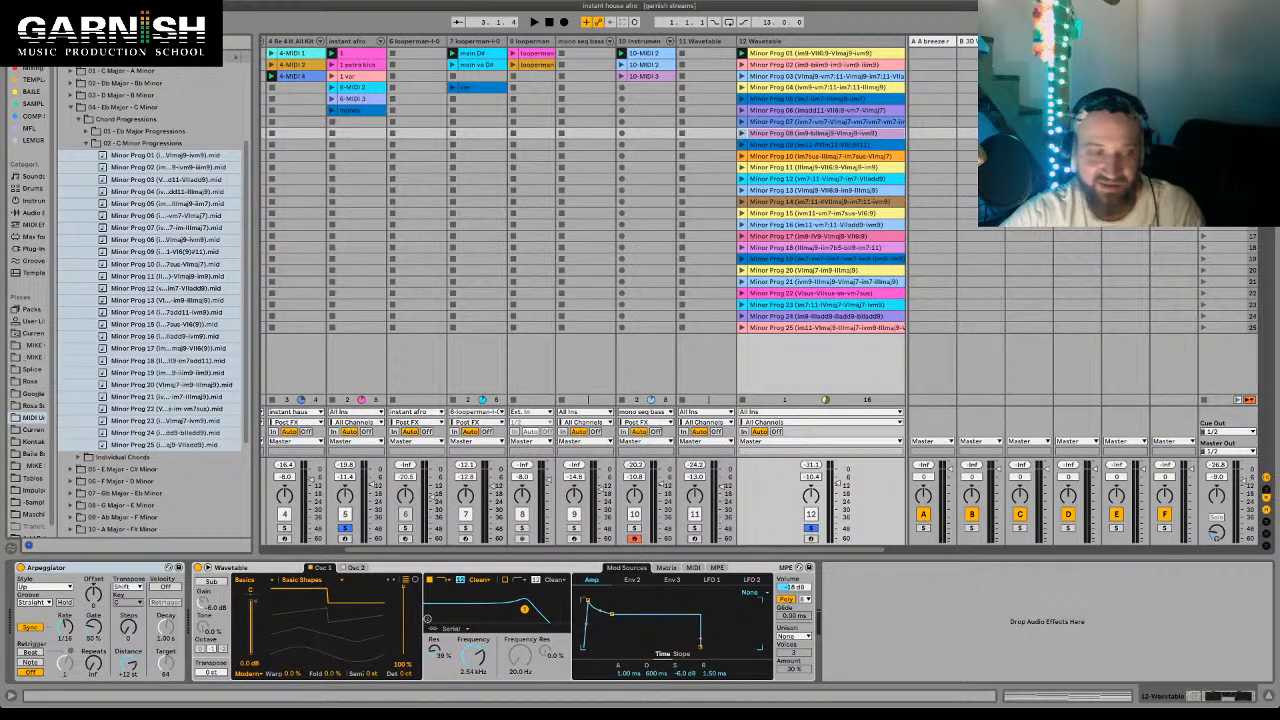
- Audition Minor Prog 18 and Minor Prog 01 on track 12 with track 10 soloed as well
{"action": "left_click", "coordinate": [742, 270]}
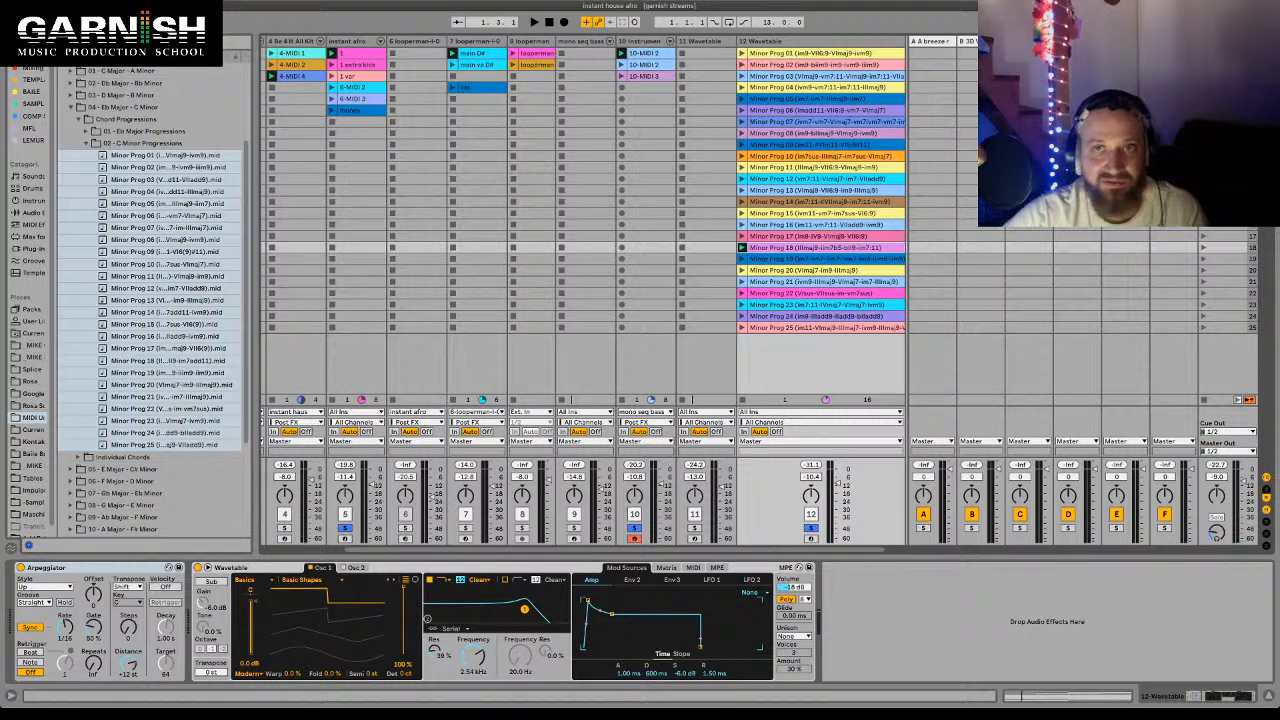
{"action": "left_click", "coordinate": [742, 65]}
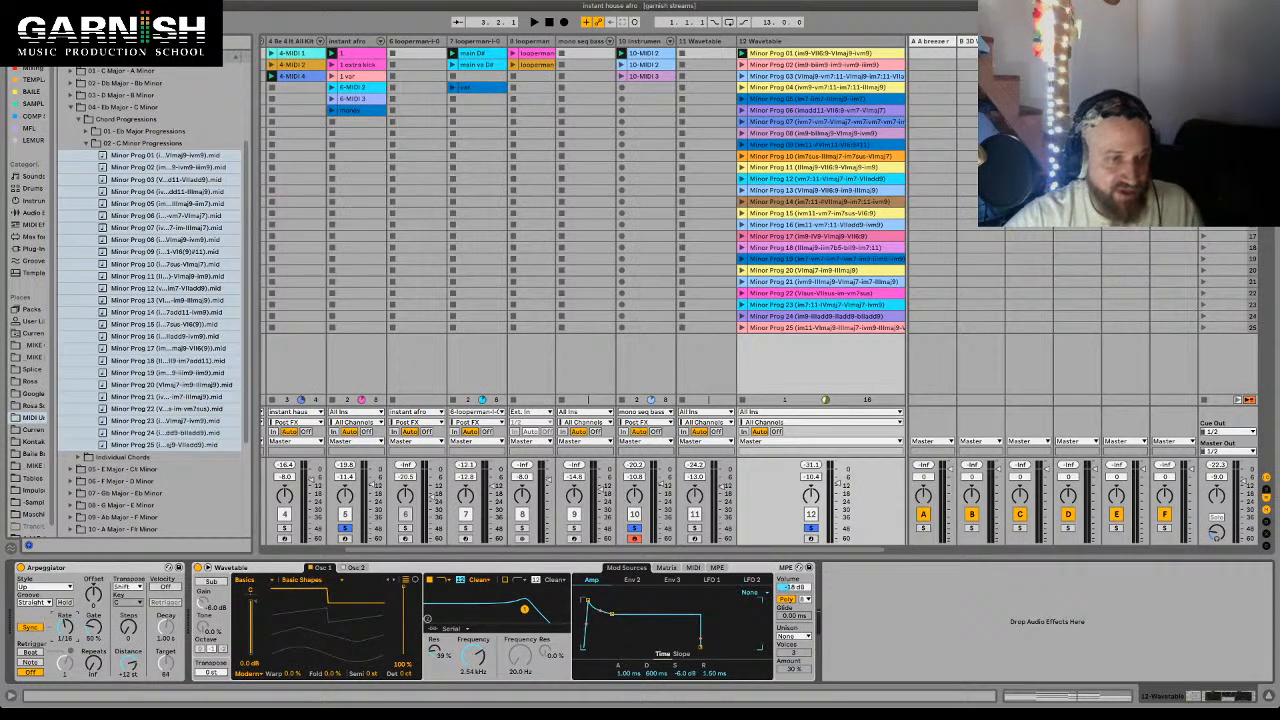
- Try the Arpeggiator with a free-running rate in milliseconds during playback, and return it to tempo sync at 1/16
{"action": "left_click", "coordinate": [60, 567]}
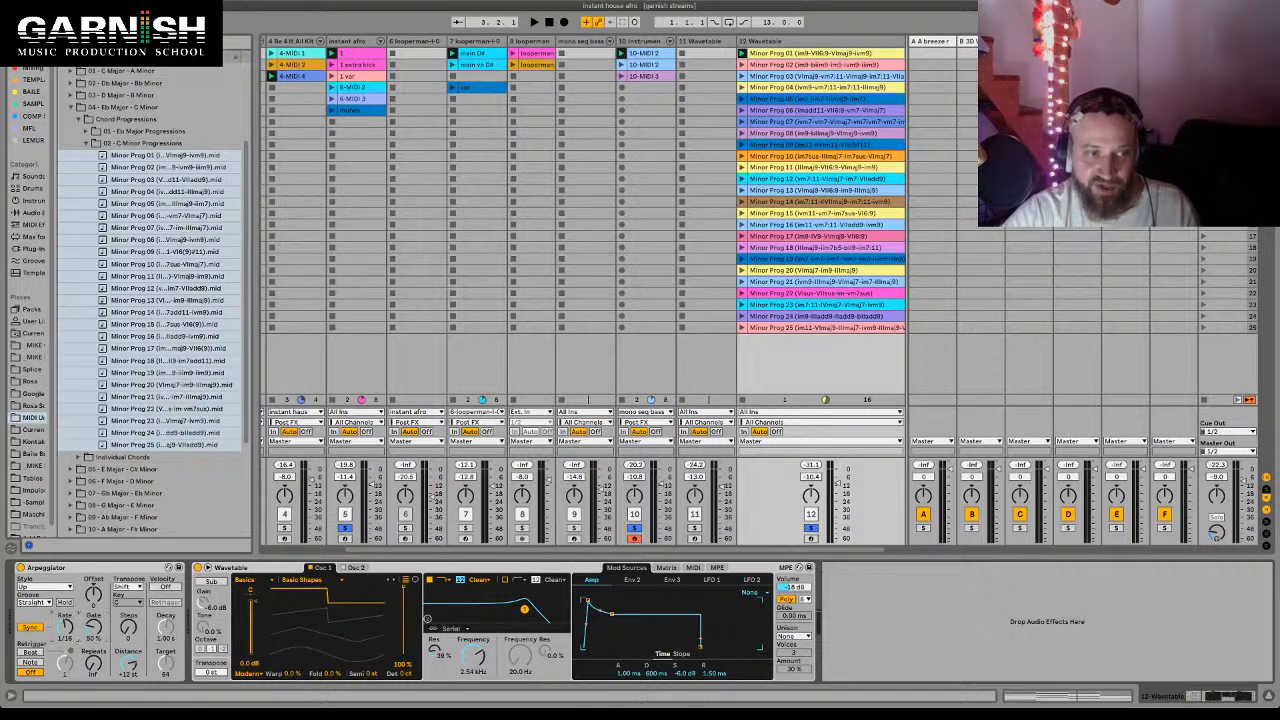
{"action": "left_click", "coordinate": [30, 627]}
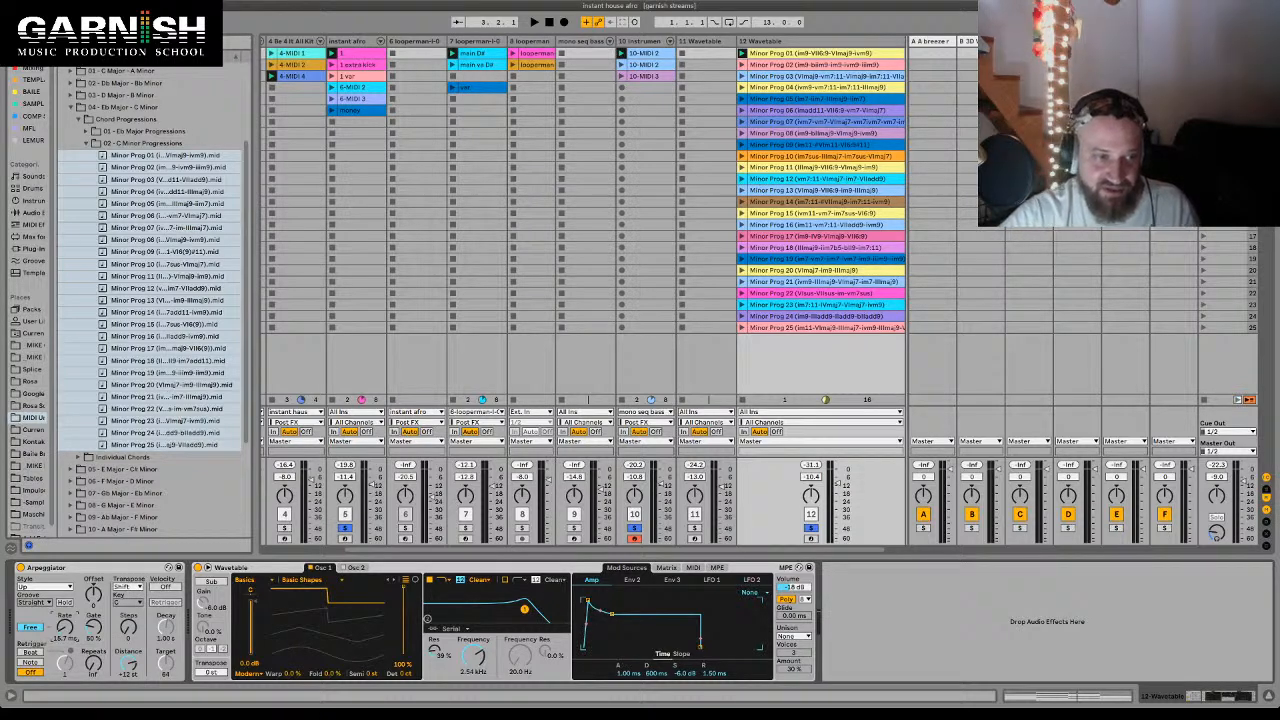
{"action": "key", "text": "space"}
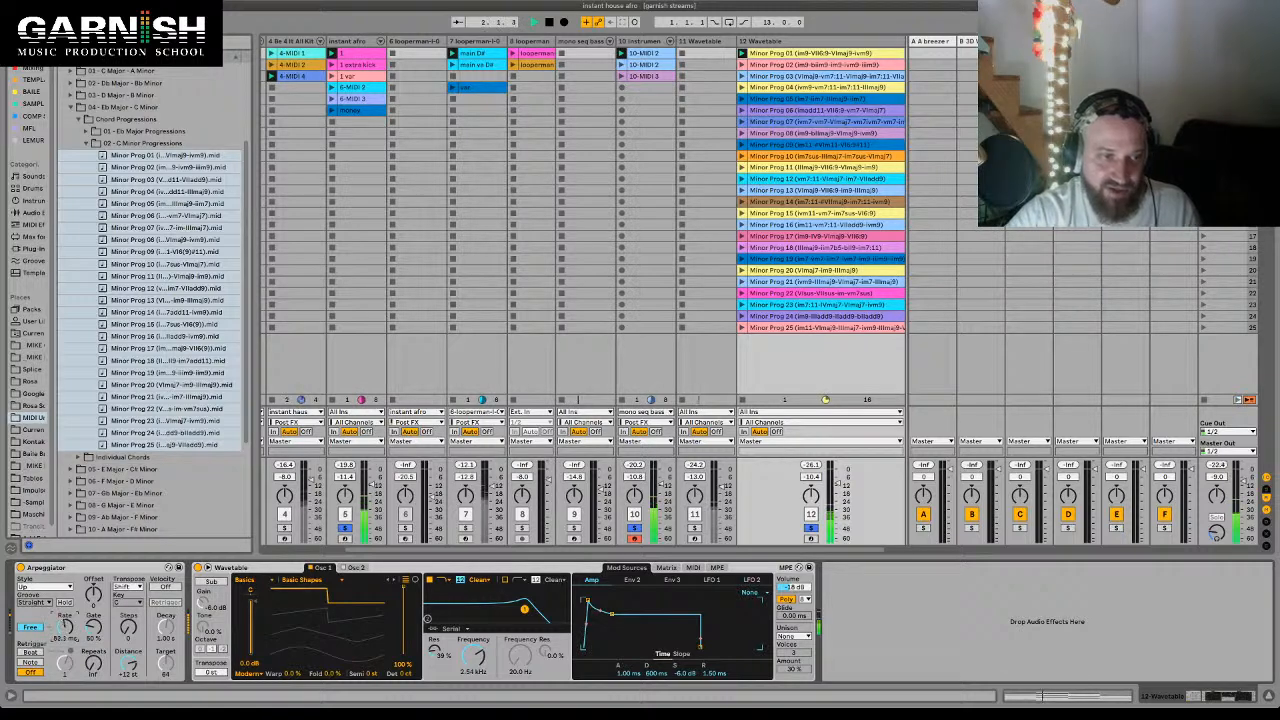
{"action": "key", "text": "space"}
{"action": "left_click", "coordinate": [30, 627]}
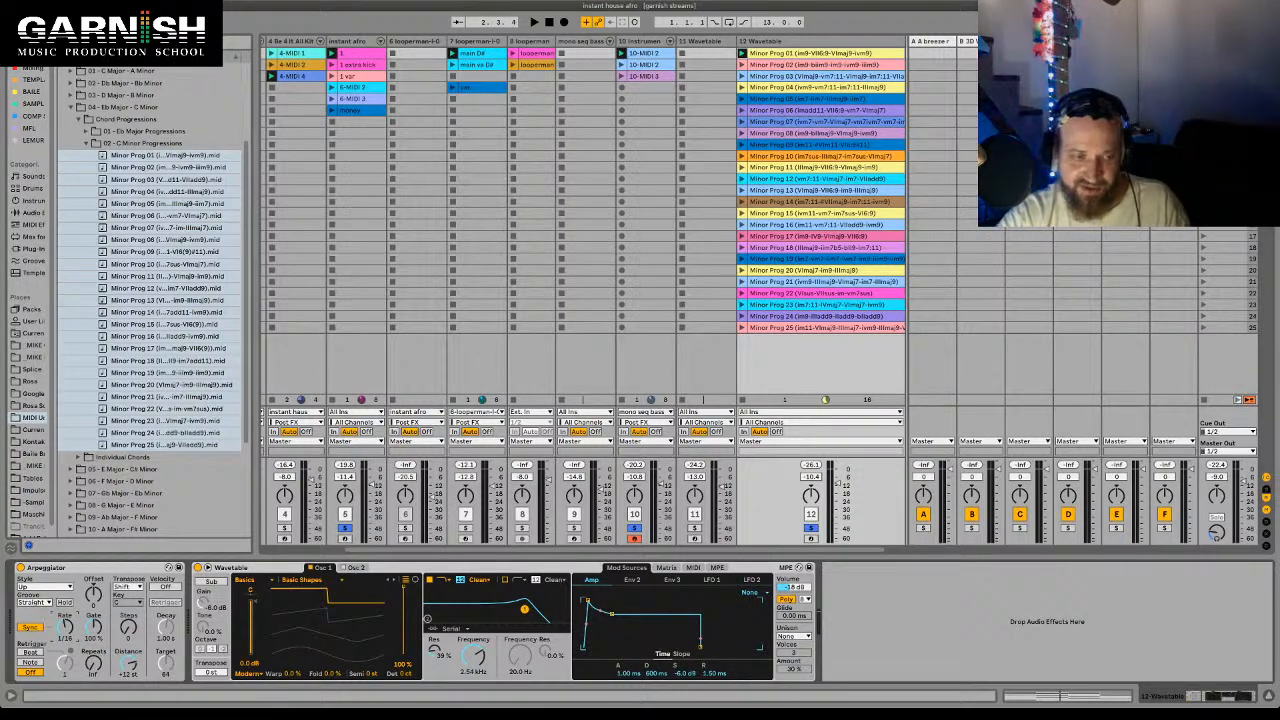
- Set the Arpeggiator's rate to 1/8 and its gate to 32% while auditioning the progression
{"action": "key", "text": "space"}
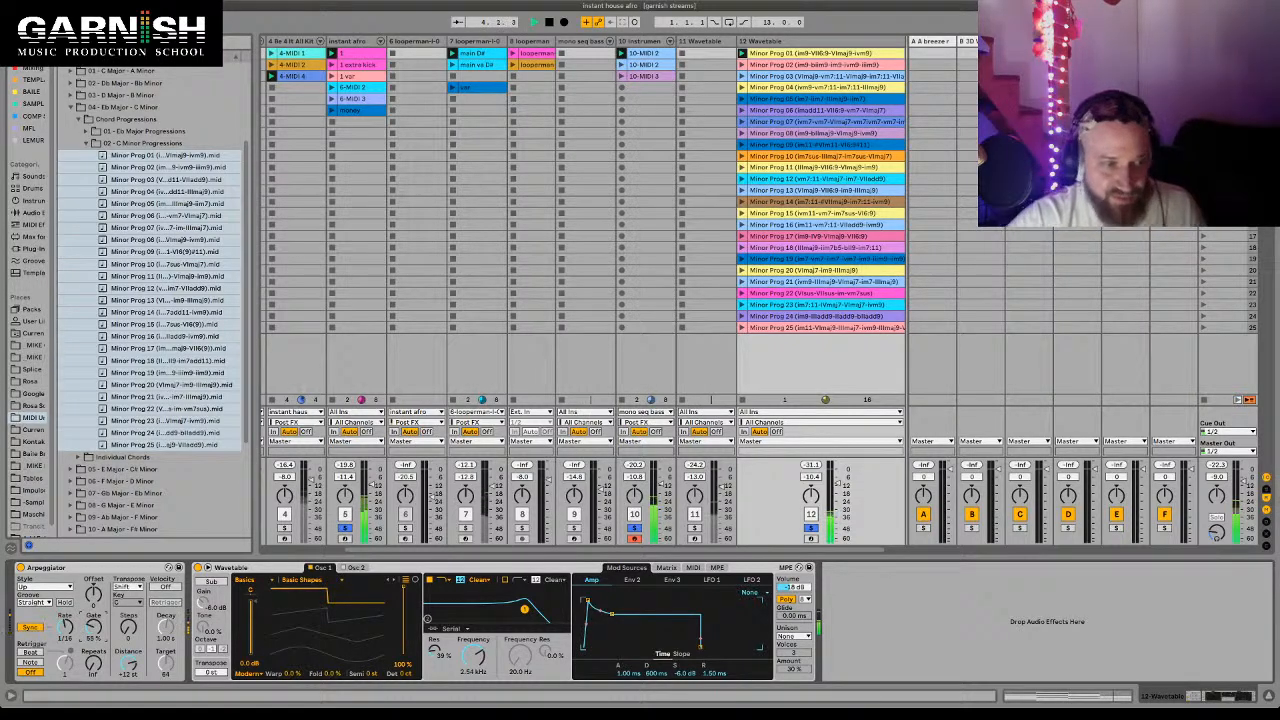
{"action": "key", "text": "space"}
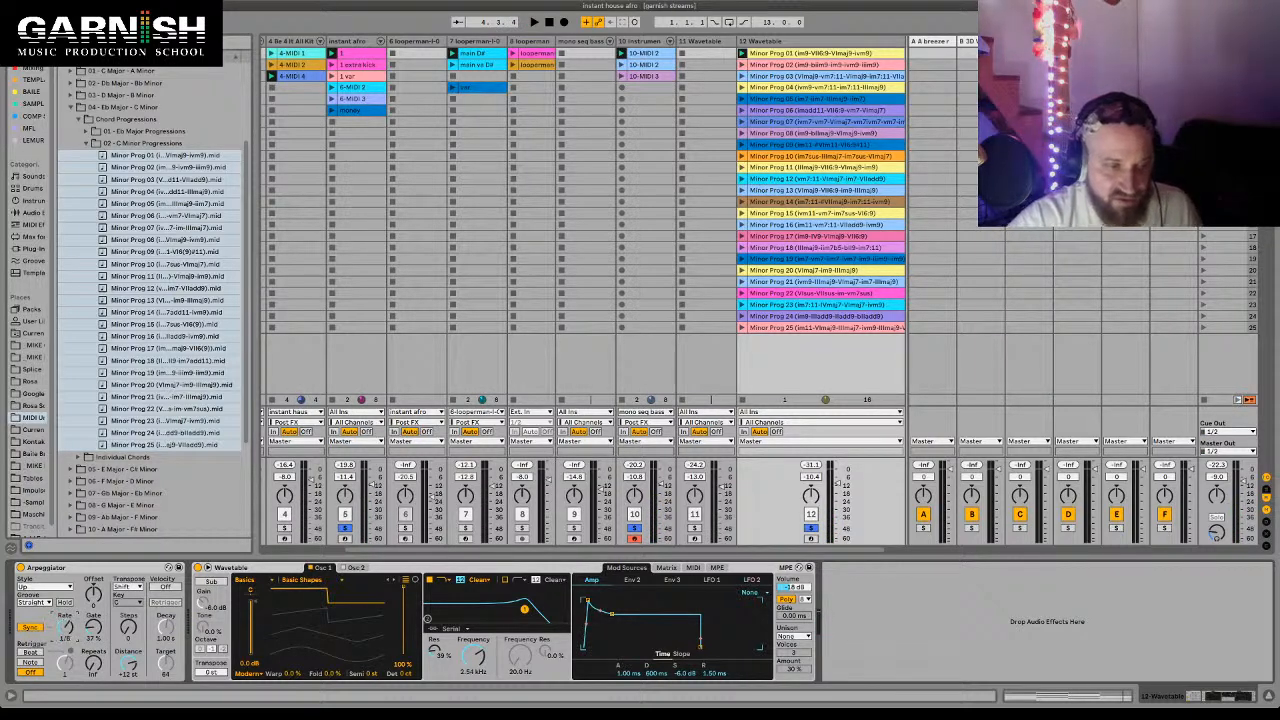
{"action": "key", "text": "space"}
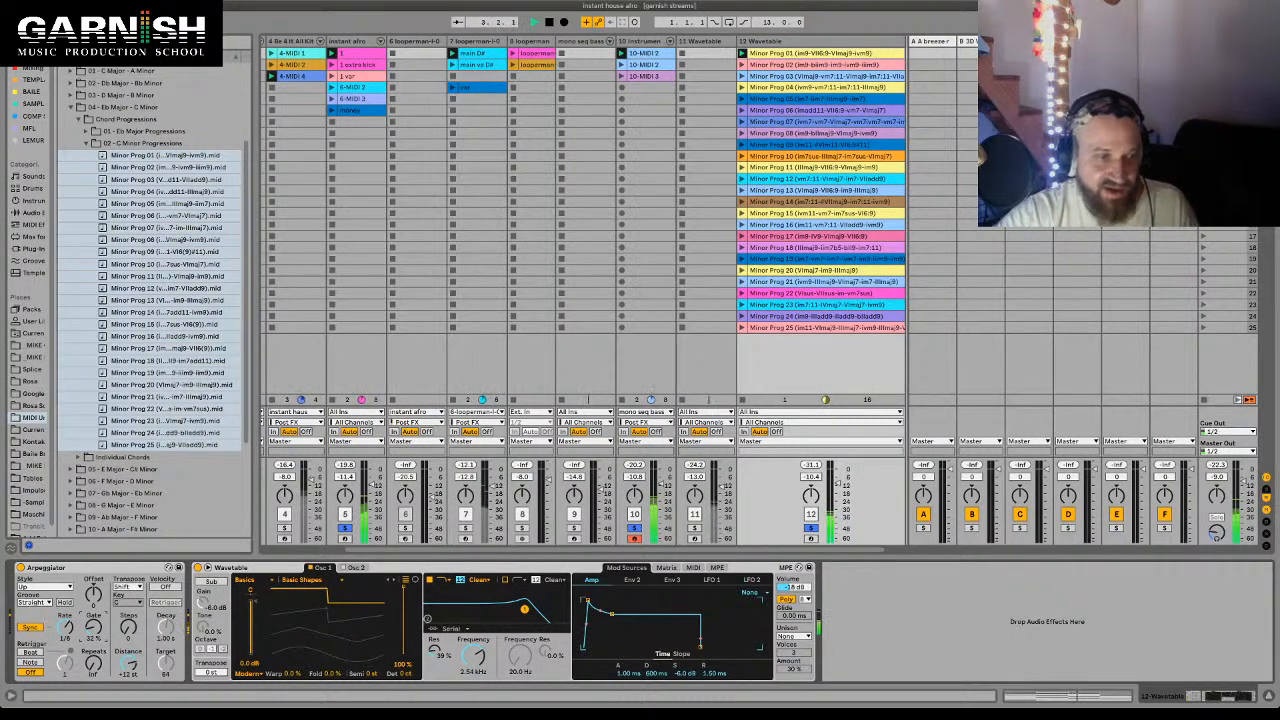
- Compare the Arpeggiator styles Down, Up, DownUp and Pinky Up against the playing progression, and settle on Diverge
{"action": "key", "text": "space"}
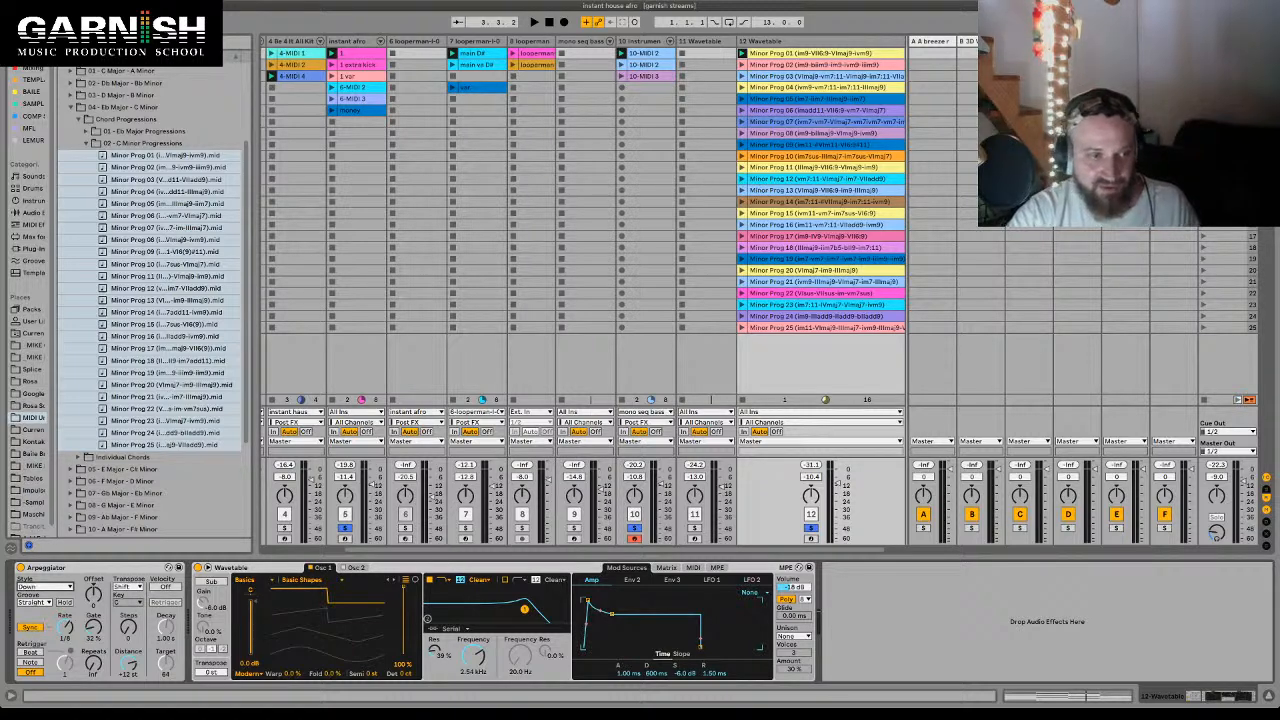
{"action": "key", "text": "space"}
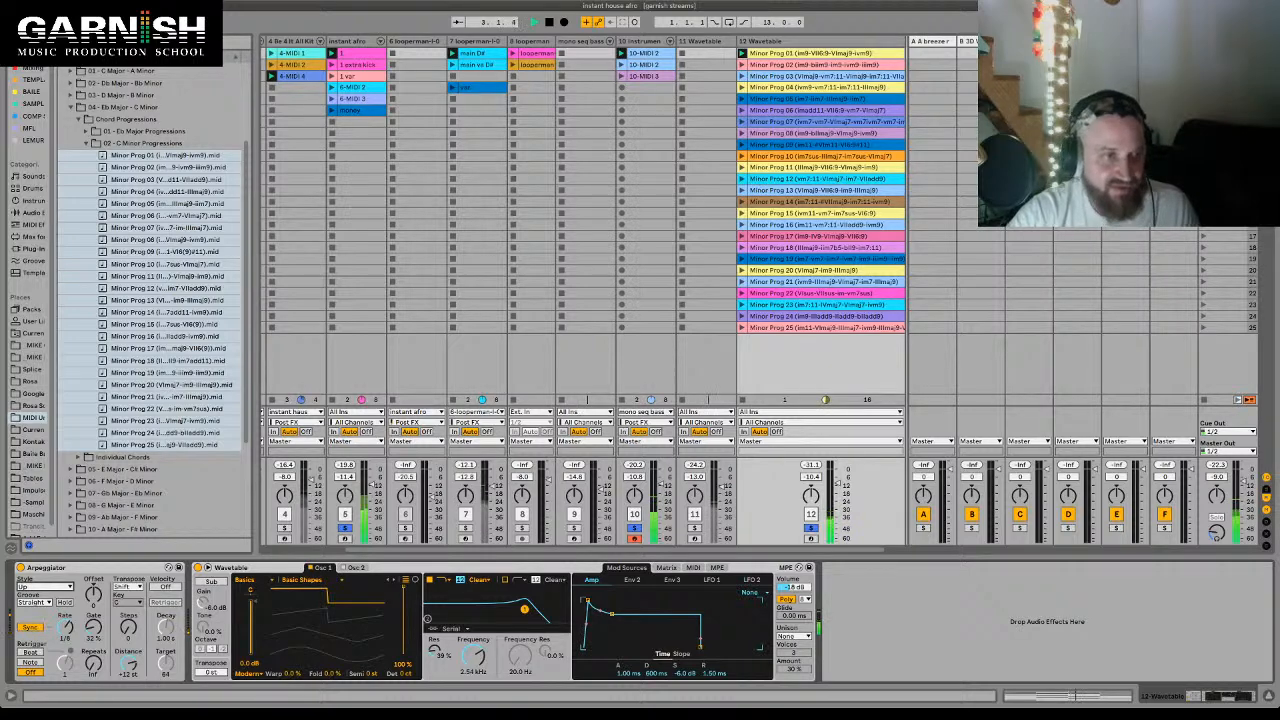
{"action": "left_click", "coordinate": [44, 587]}
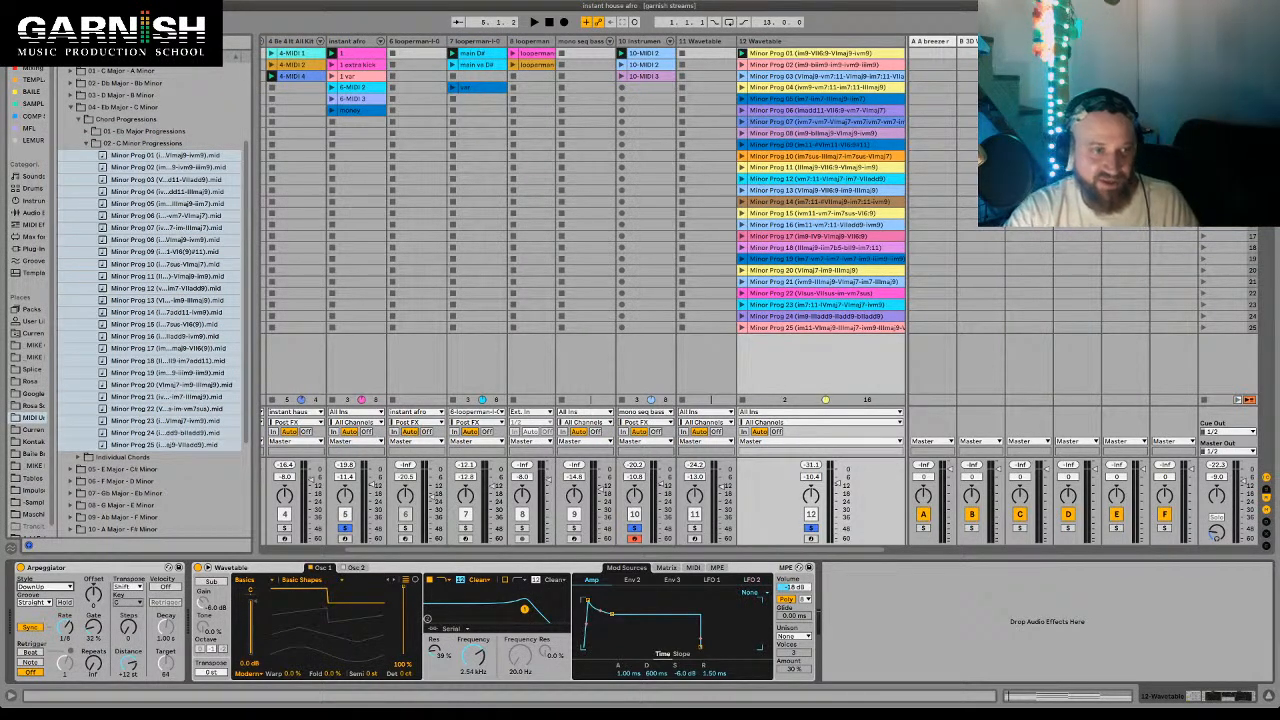
{"action": "left_click", "coordinate": [44, 587]}
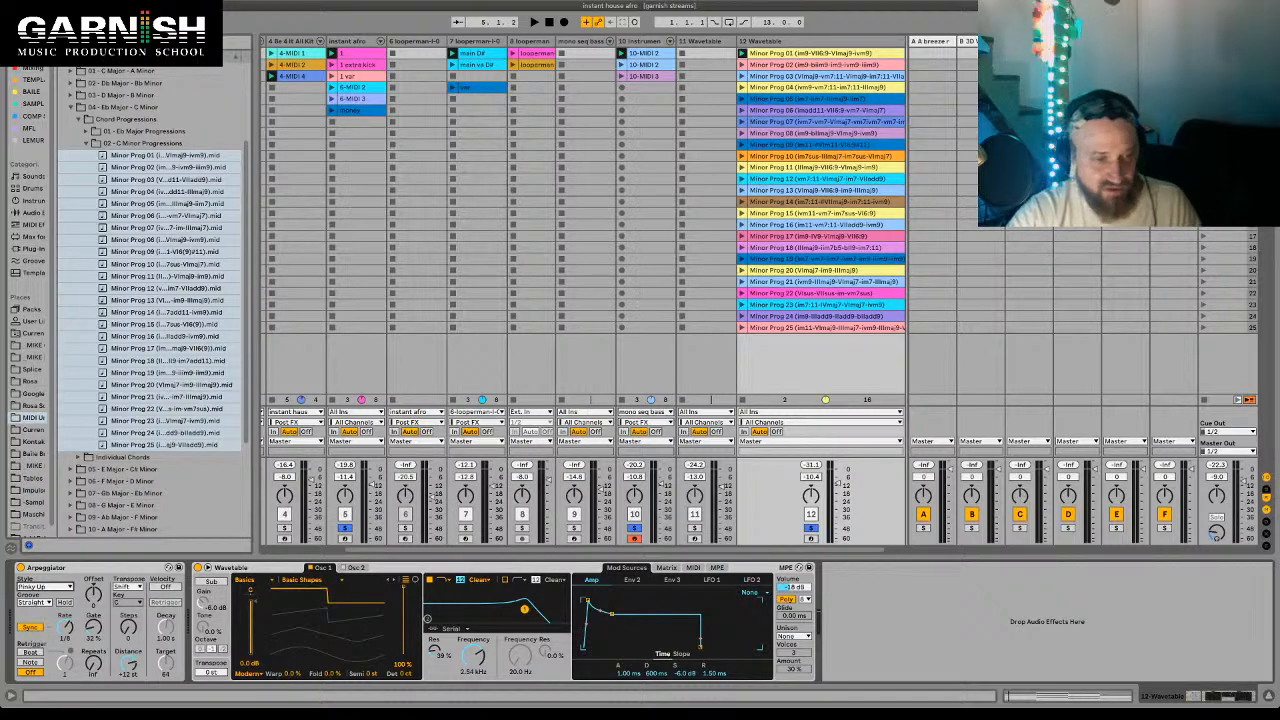
{"action": "key", "text": "space"}
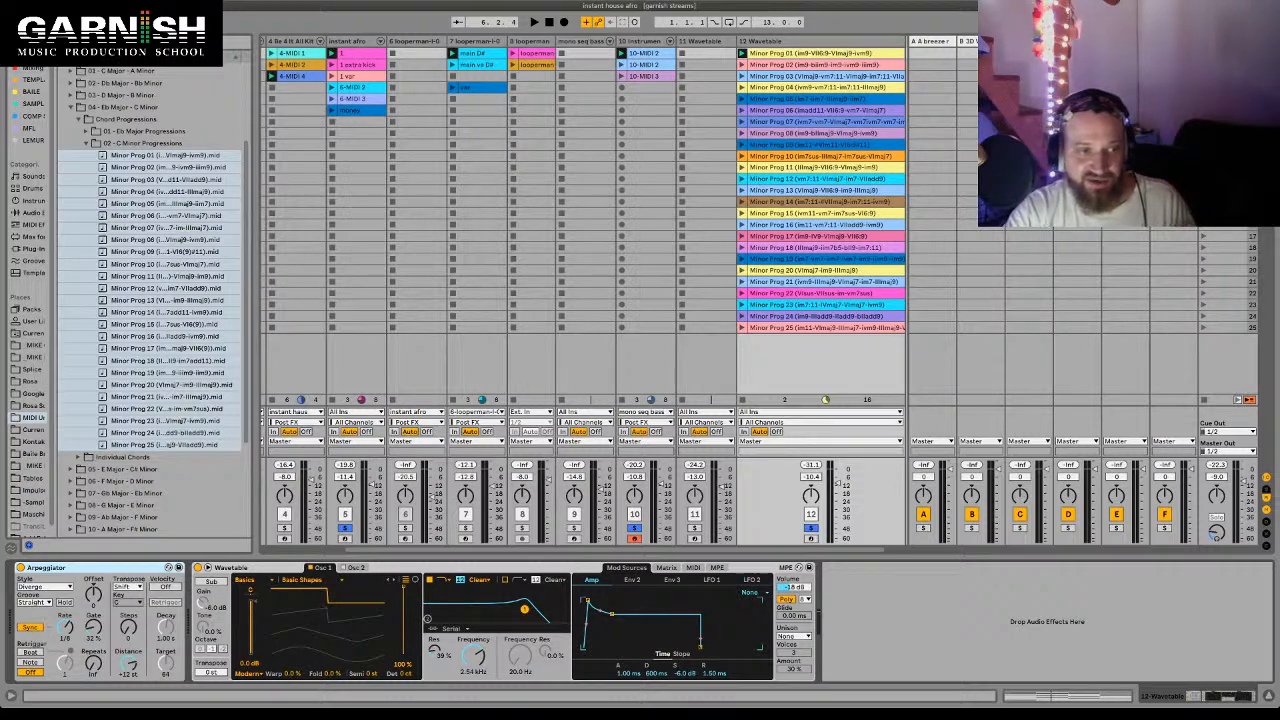
{"action": "left_click", "coordinate": [128, 628]}
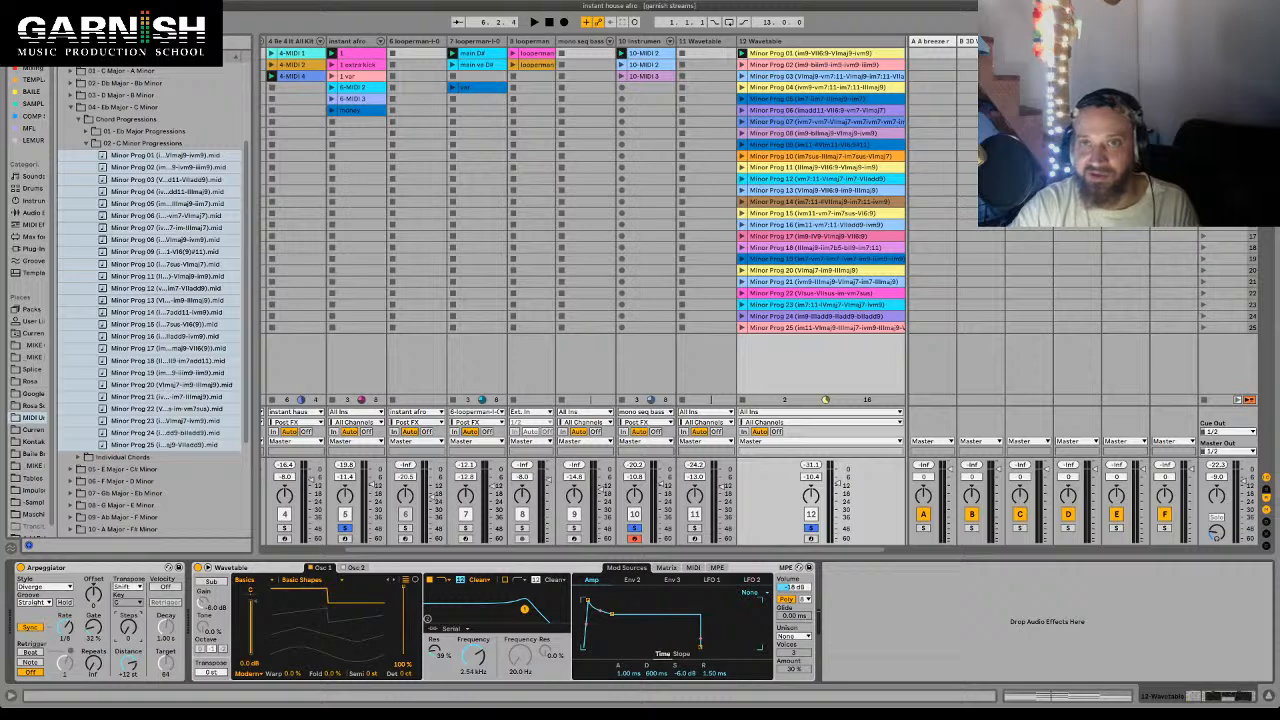
- Examine the chord notes of Minor Prog 01 on track 12 with the unused note rows folded away
{"action": "key", "text": "shift+Tab"}
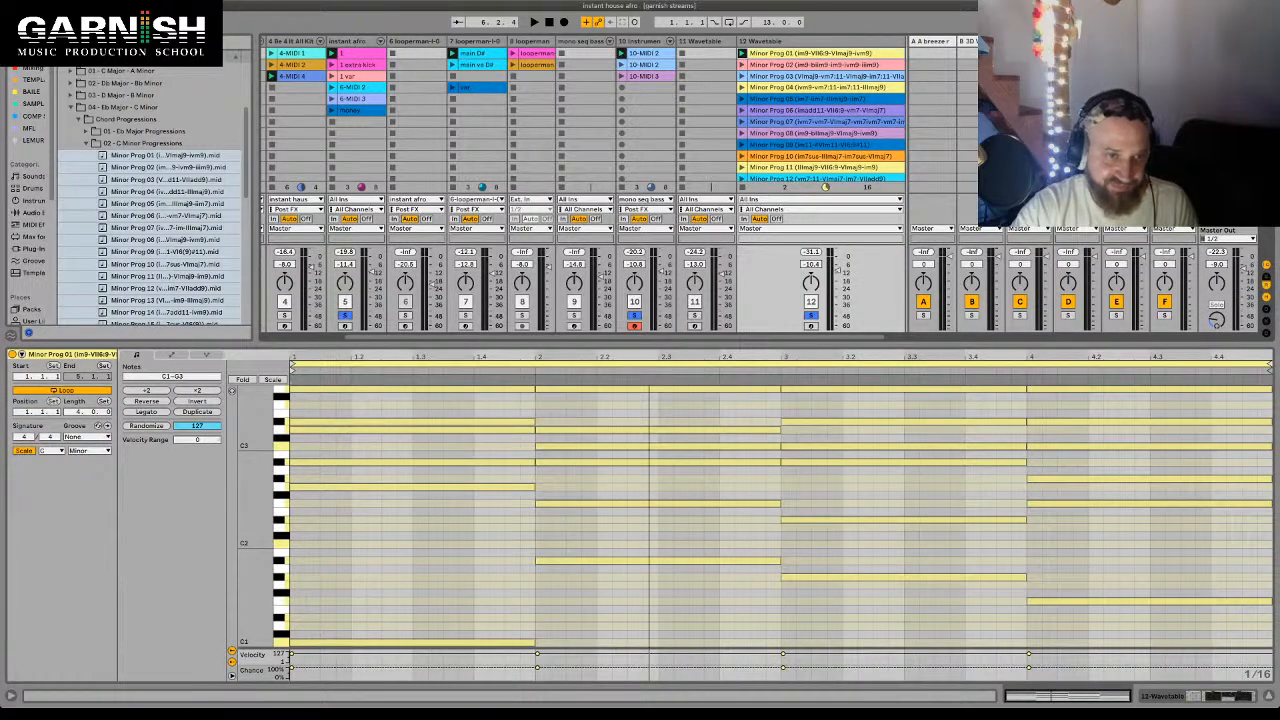
{"action": "key", "text": "f"}
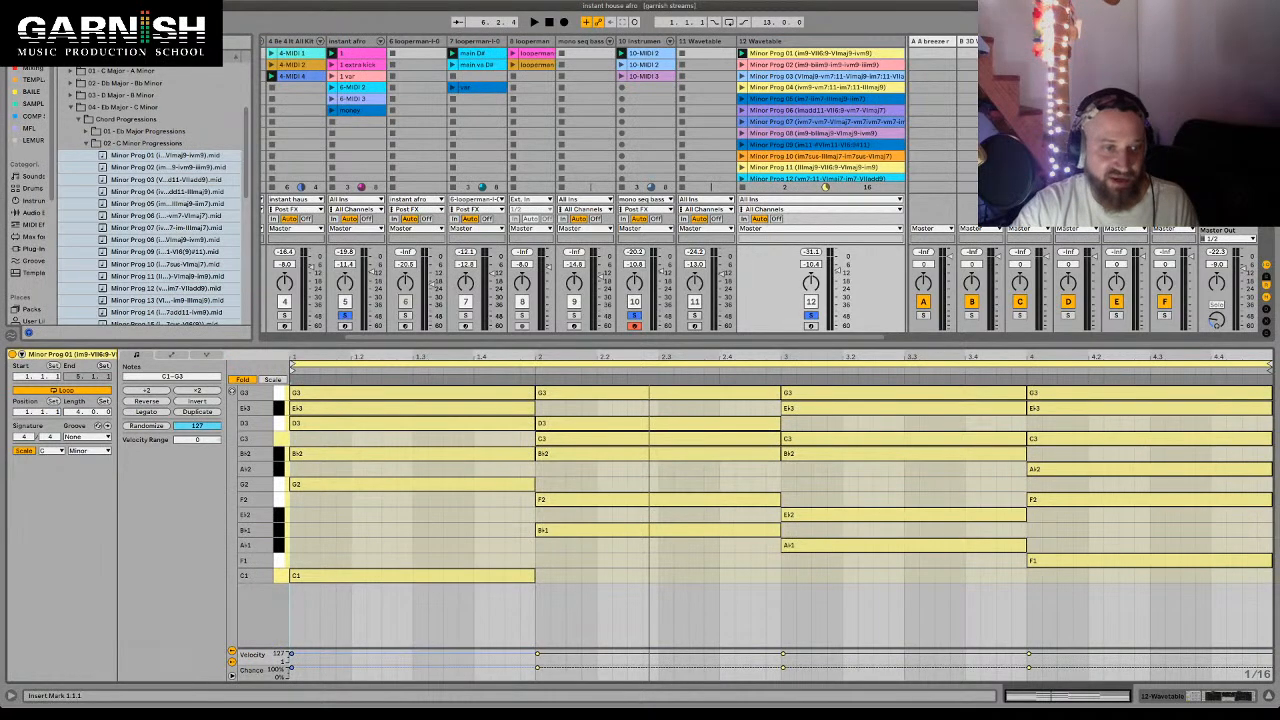
{"action": "key", "text": "shift+Tab"}
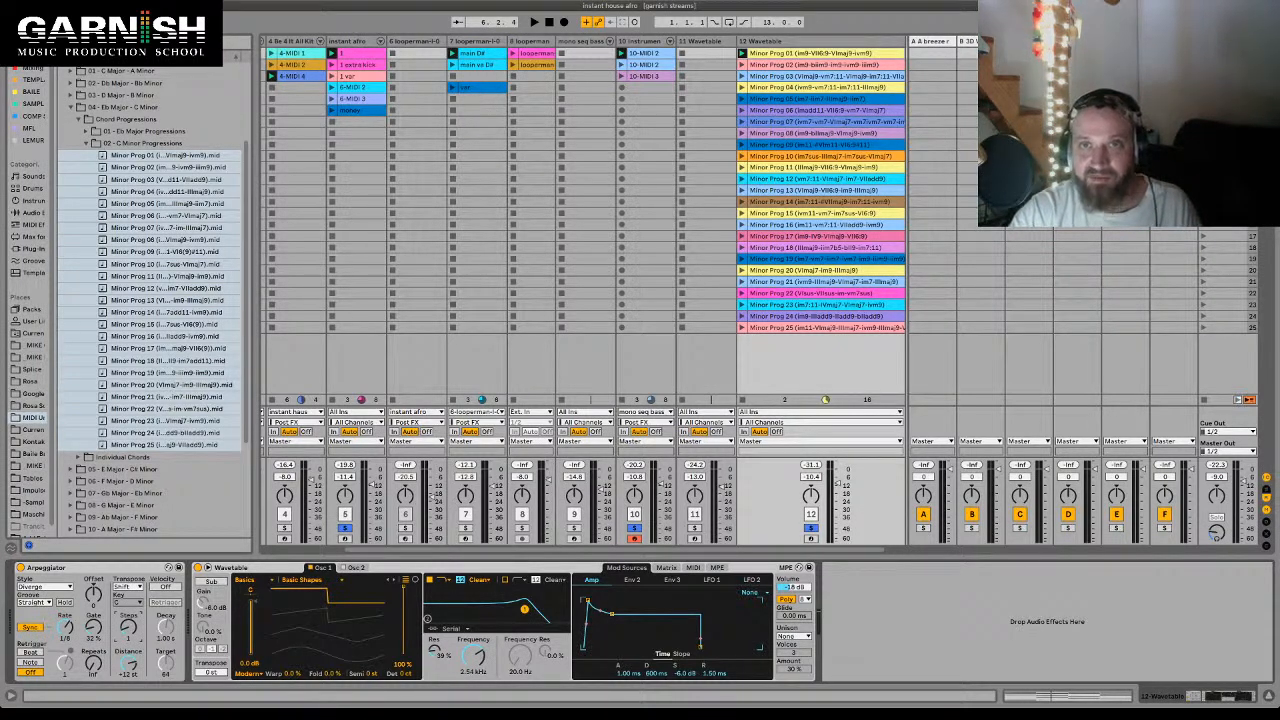
- Add a new scene with an empty MIDI clip on track 12, and draw a single C3 note filling its one-bar loop
{"action": "left_click", "coordinate": [800, 41]}
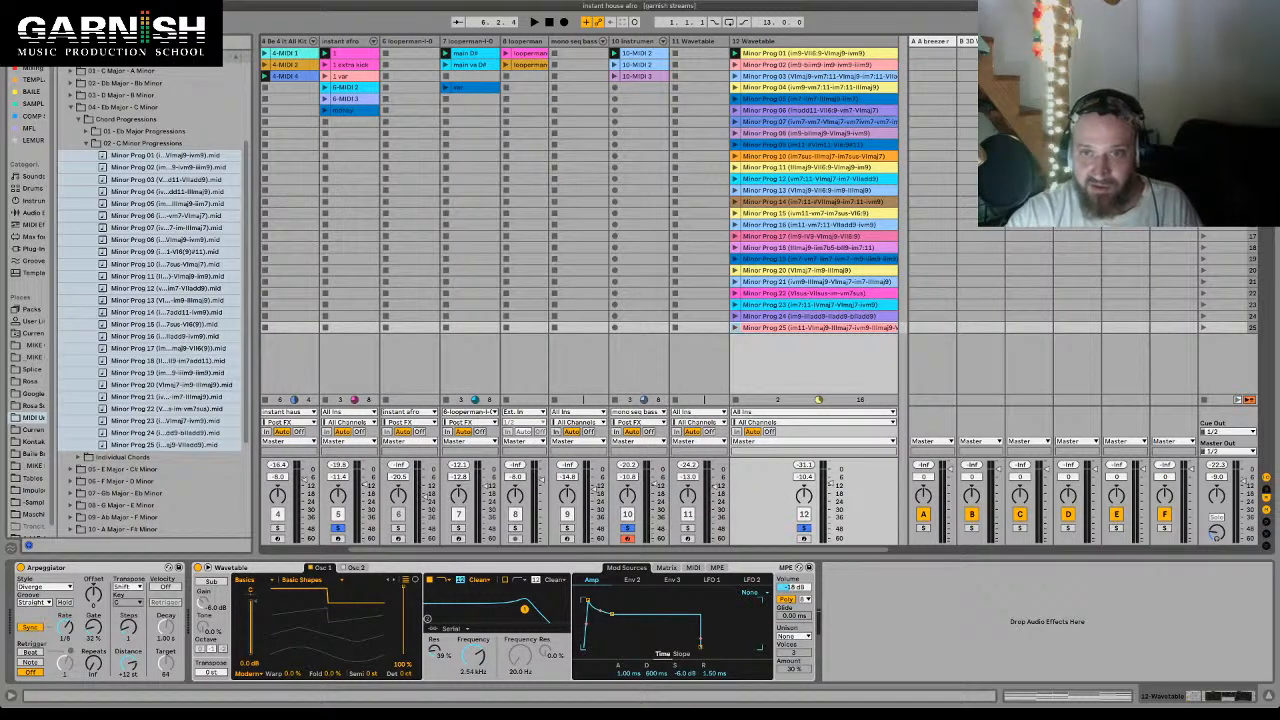
{"action": "key", "text": "super+i"}
{"action": "key", "text": "ctrl+shift+m"}
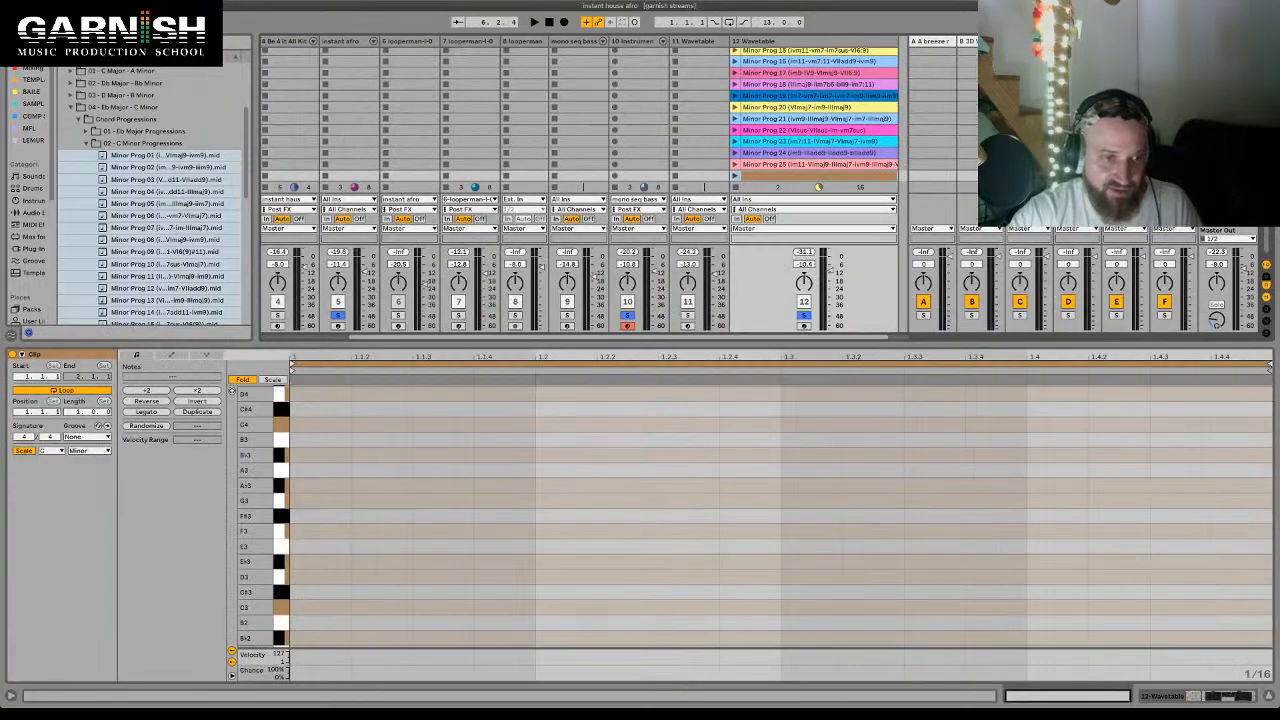
{"action": "scroll", "coordinate": [262, 584], "scroll_direction": "down", "scroll_amount": 1}
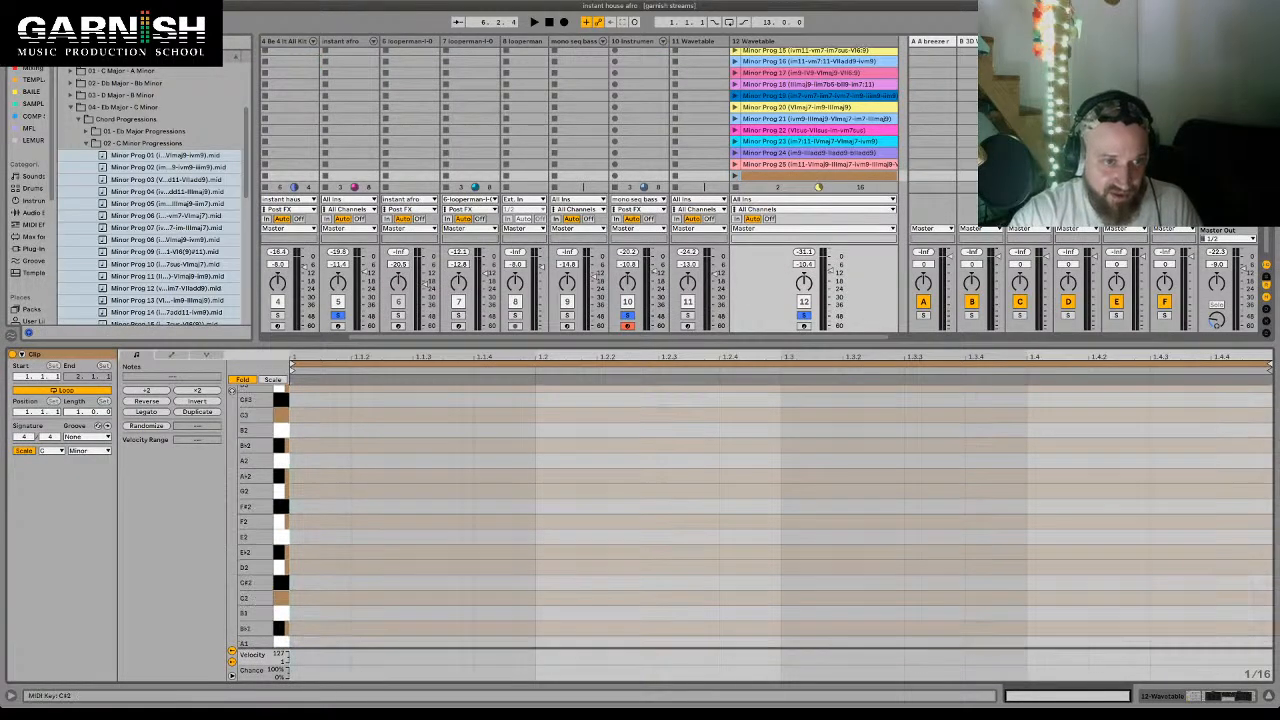
{"action": "scroll", "coordinate": [288, 470], "scroll_direction": "up", "scroll_amount": 2}
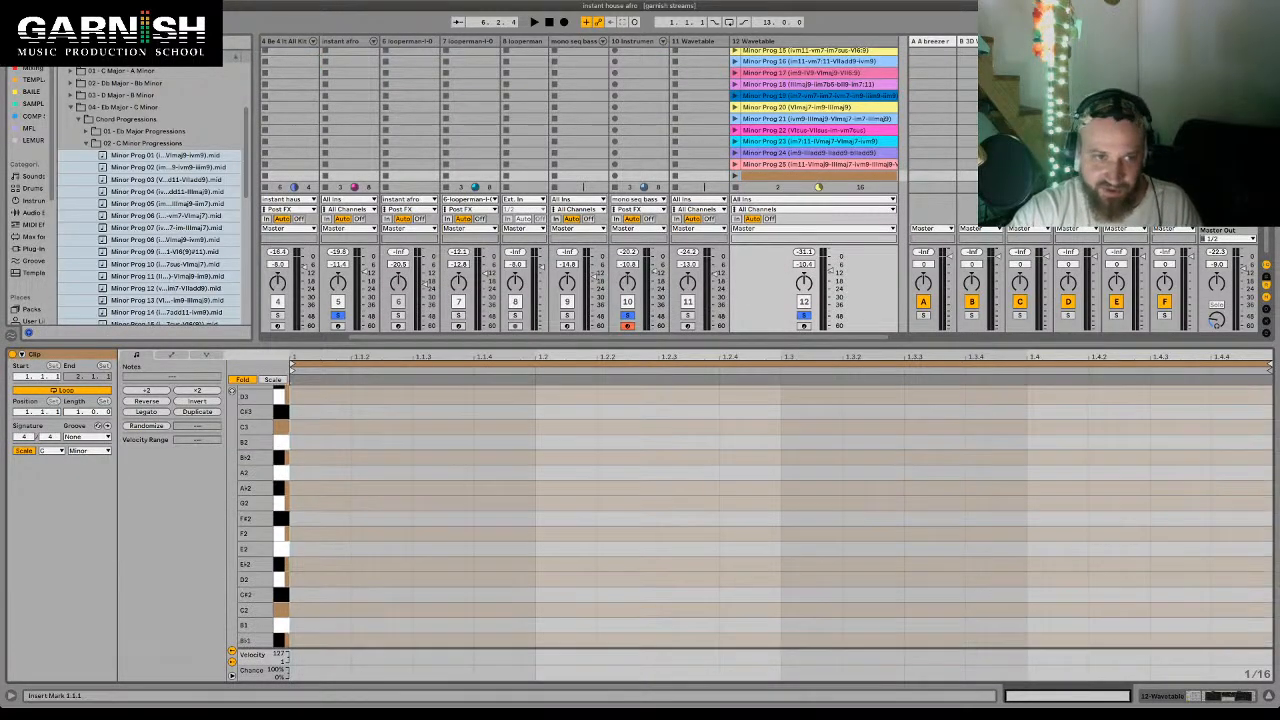
{"action": "double_click", "coordinate": [300, 427]}
{"action": "left_click_drag", "start_coordinate": [350, 427], "coordinate": [1271, 427]}
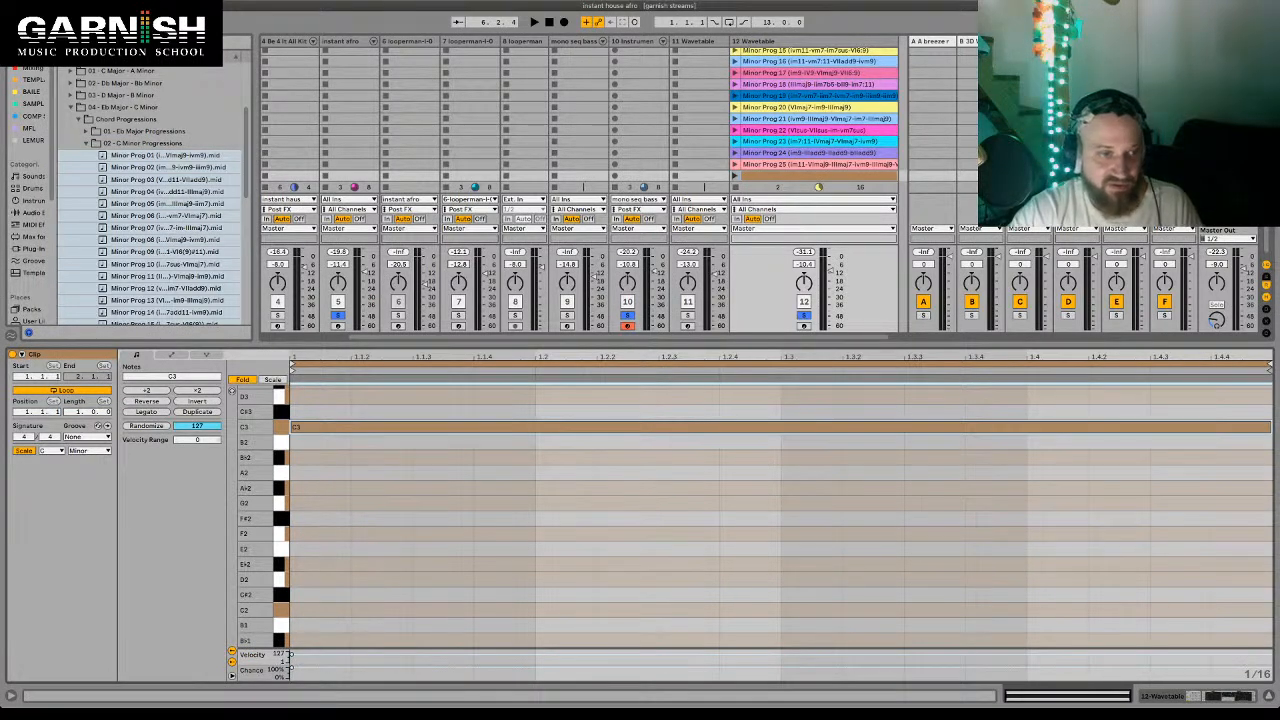
- Play the one-note C3 clip through the Arpeggiator and stop playback
{"action": "key", "text": "space"}
{"action": "key", "text": "shift+Tab"}
{"action": "key", "text": "space"}
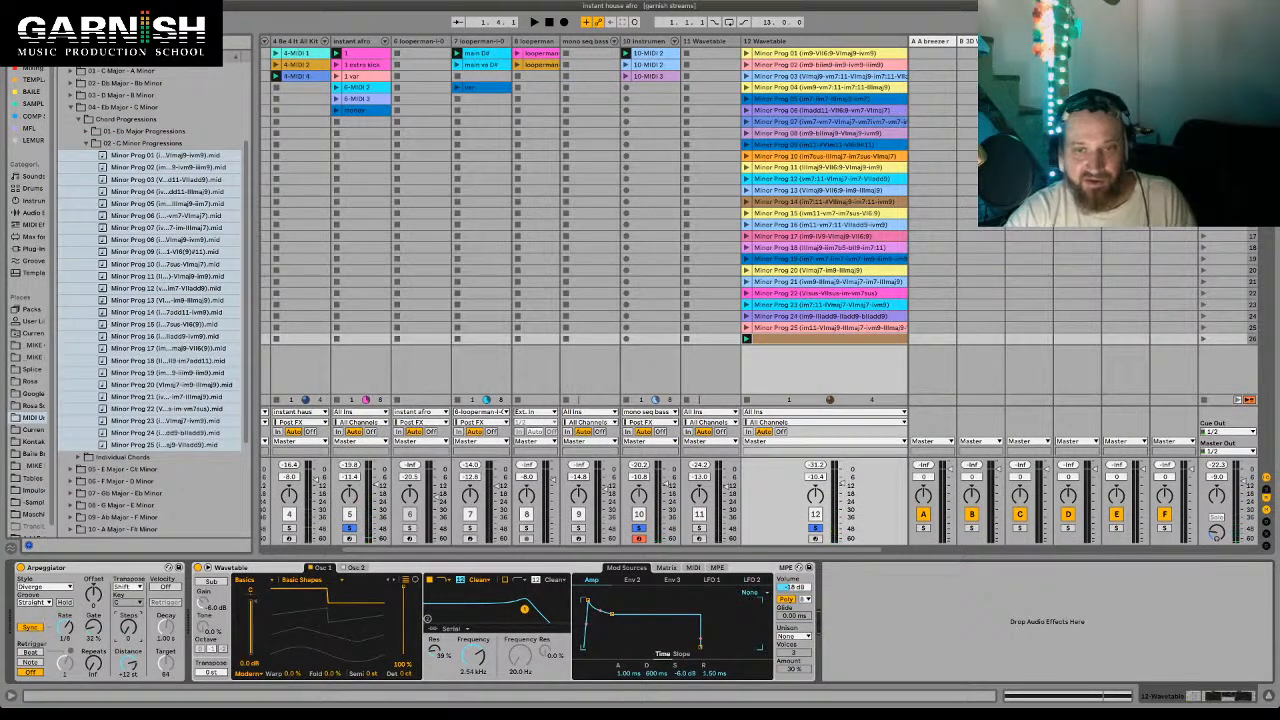
{"action": "key", "text": "space"}
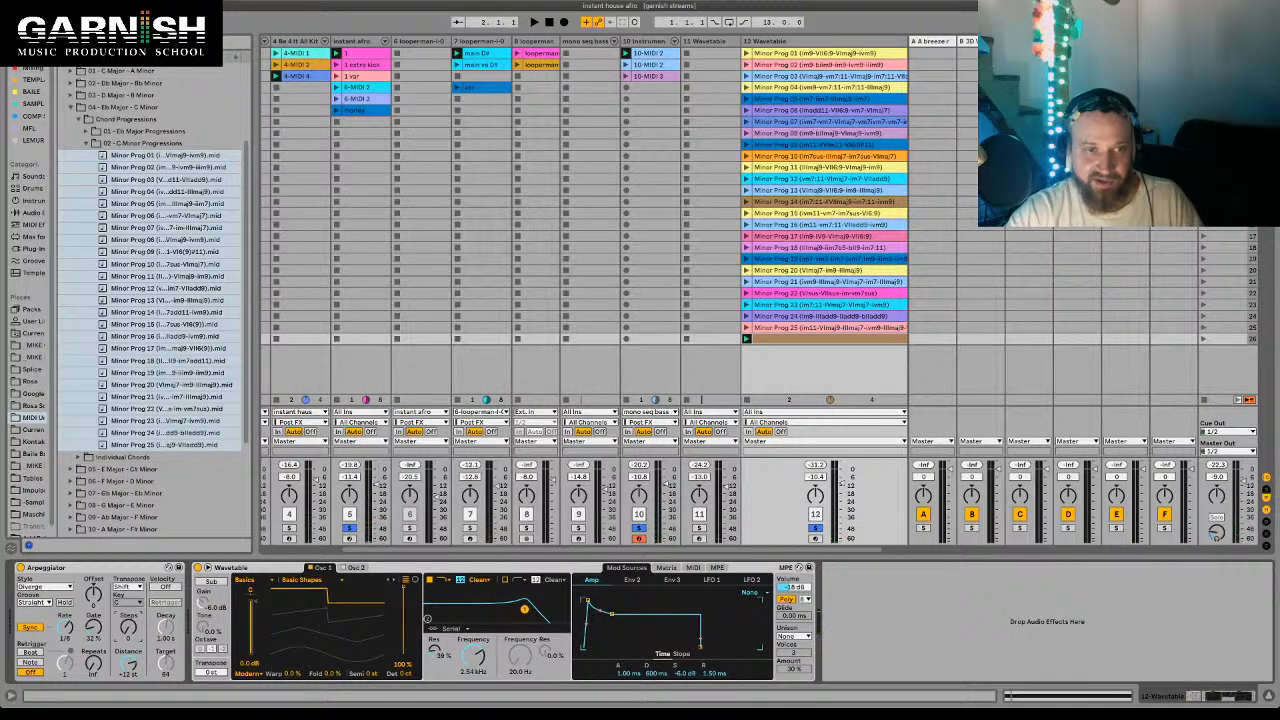
- Set the Arpeggiator's transposition distance to +7 st while auditioning the one-note C3 clip
{"action": "key", "text": "shift+Tab"}
{"action": "key", "text": "shift+Tab"}
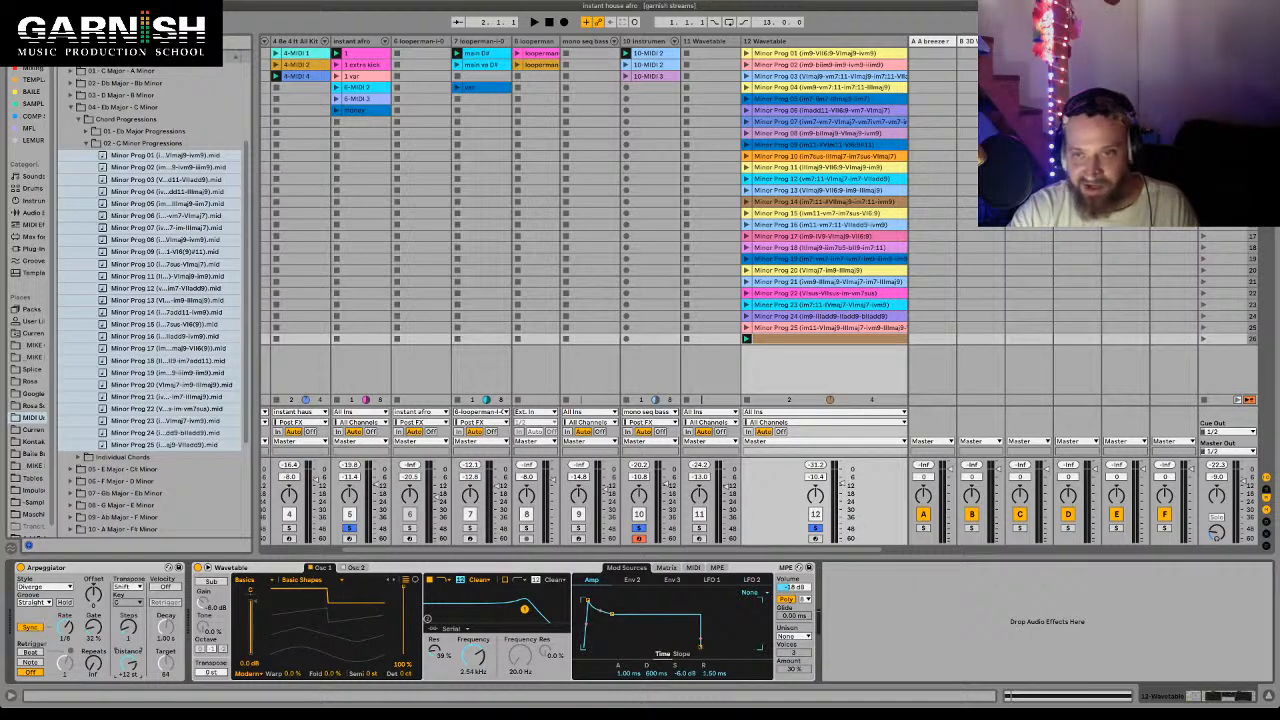
{"action": "key", "text": "space"}
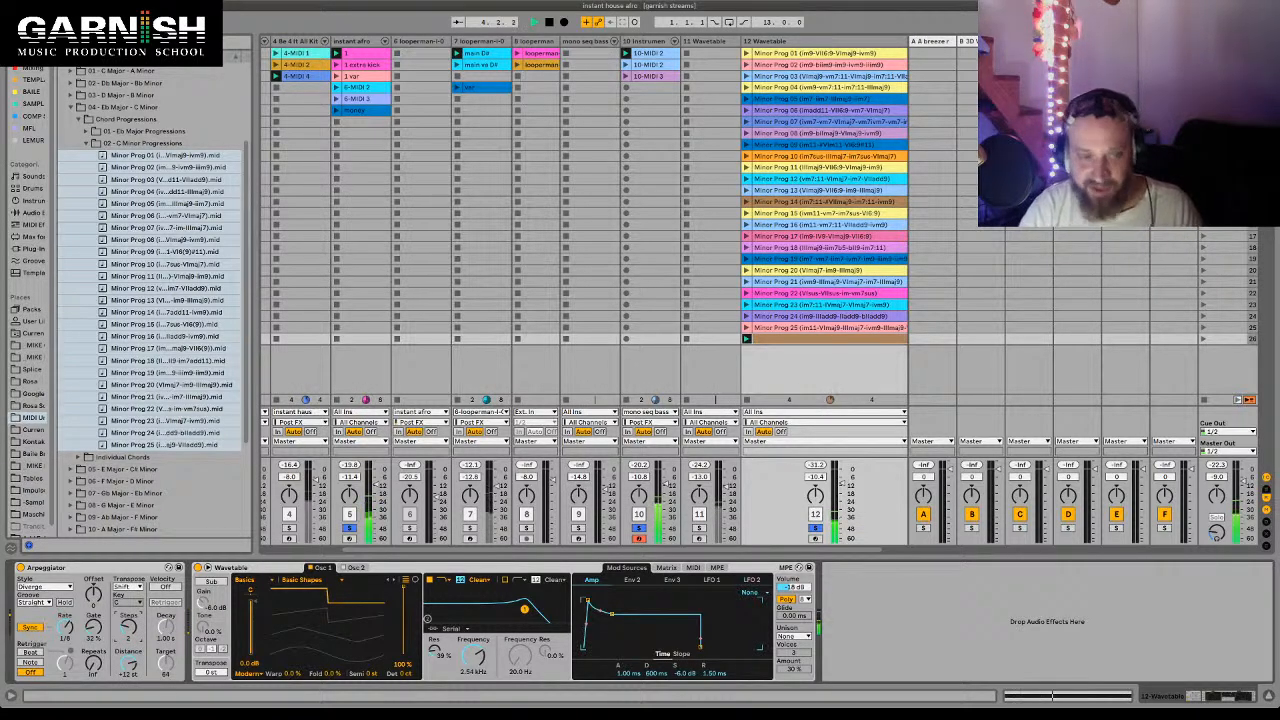
{"action": "key", "text": "space"}
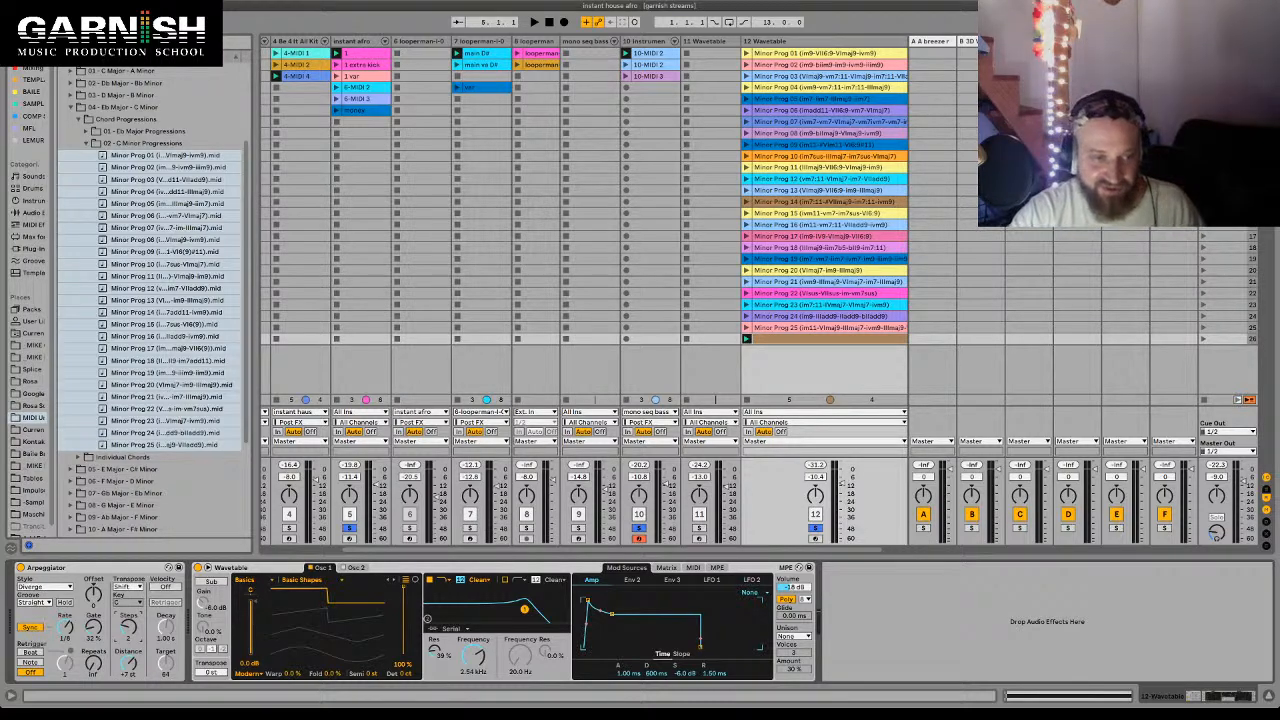
{"action": "key", "text": "space"}
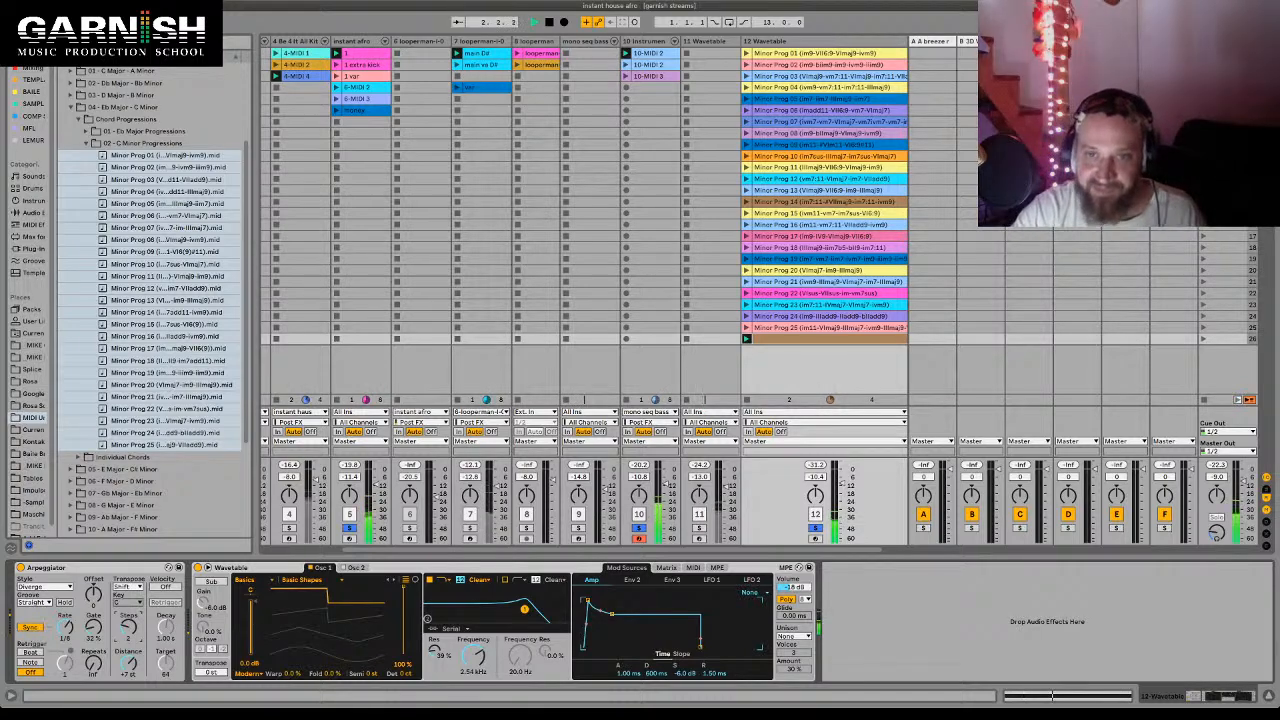
{"action": "key", "text": "space"}
- Set the Arpeggiator's transposition steps to 2 and its rate to 1/16, and audition the C3 clip
{"action": "key", "text": "shift+Tab"}
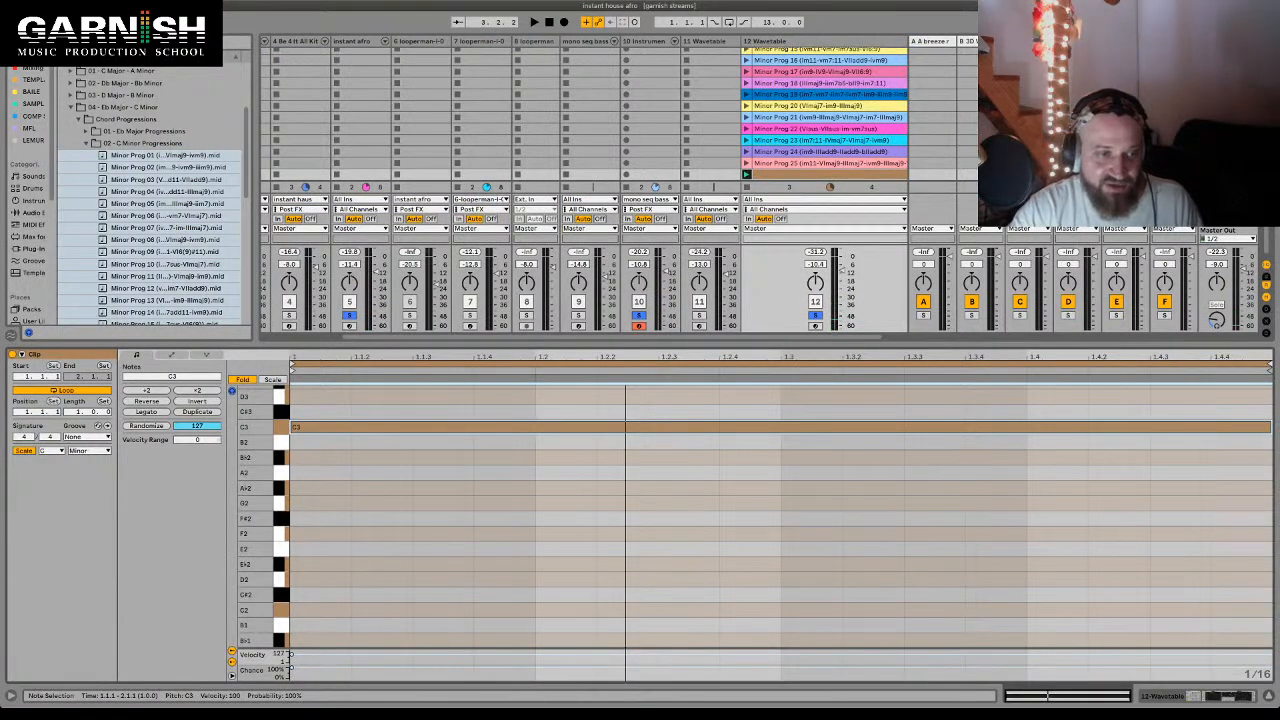
{"action": "key", "text": "shift+Tab"}
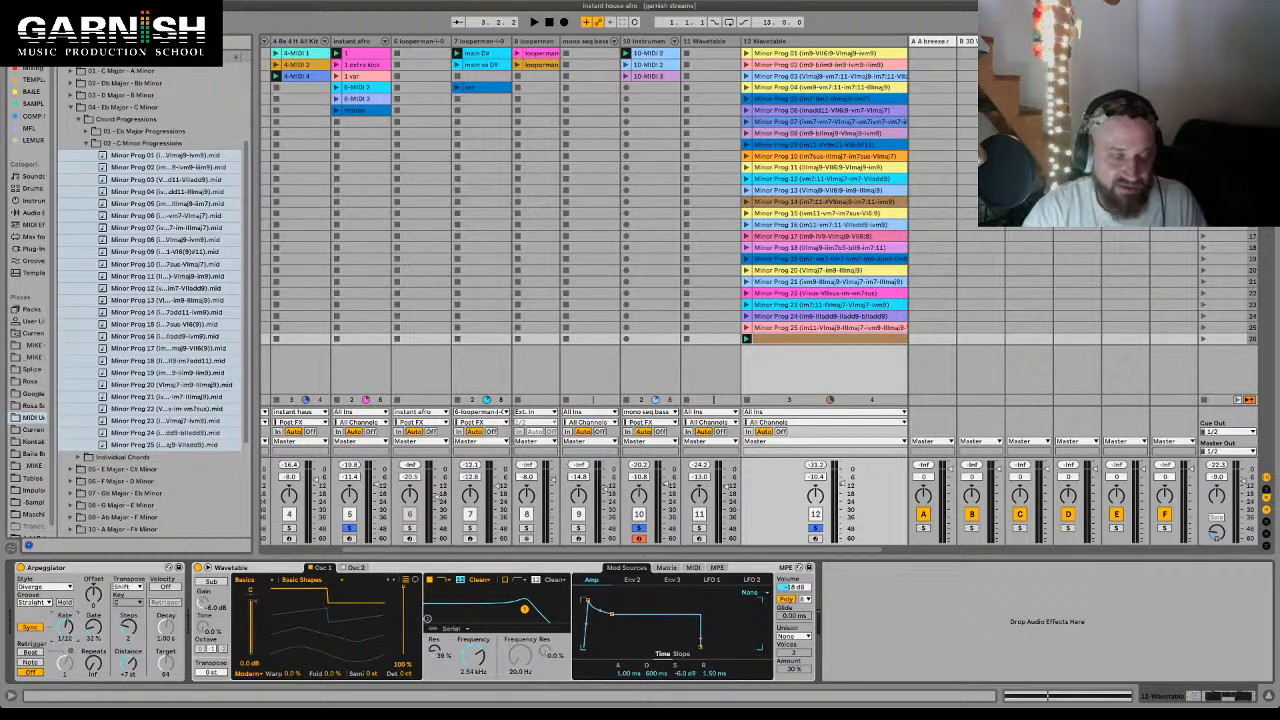
{"action": "key", "text": "space"}
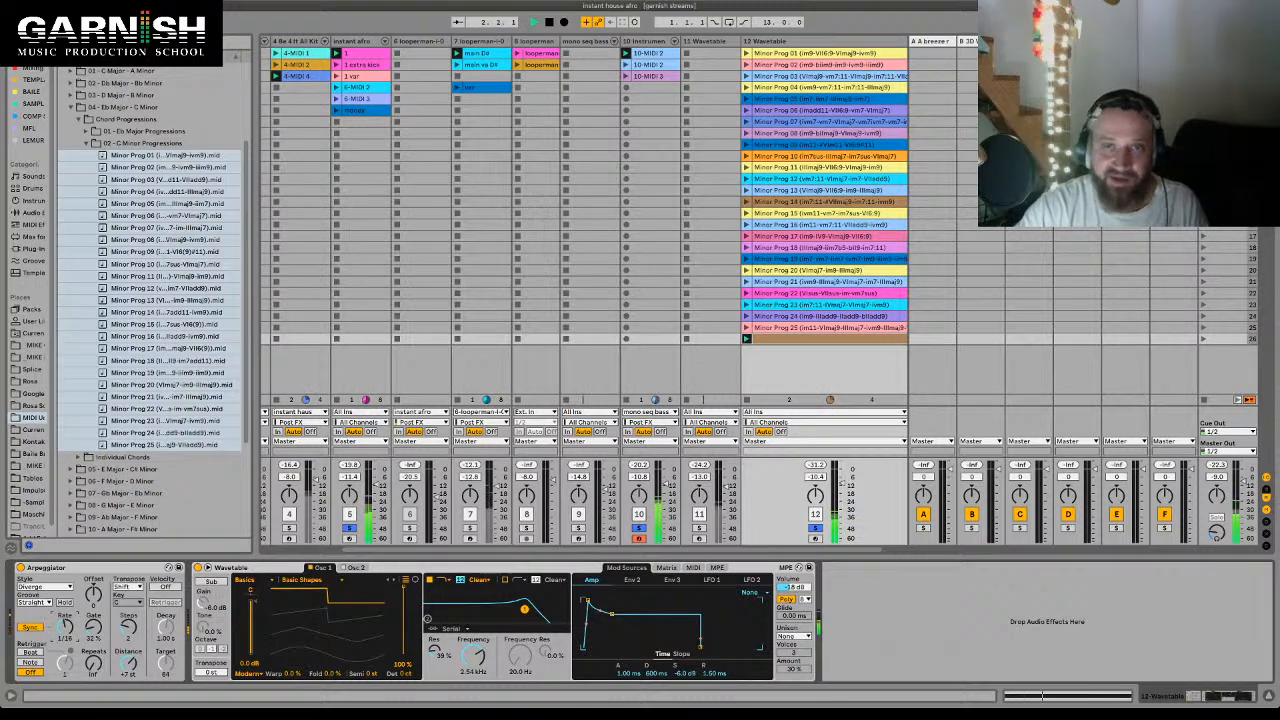
{"action": "key", "text": "space"}
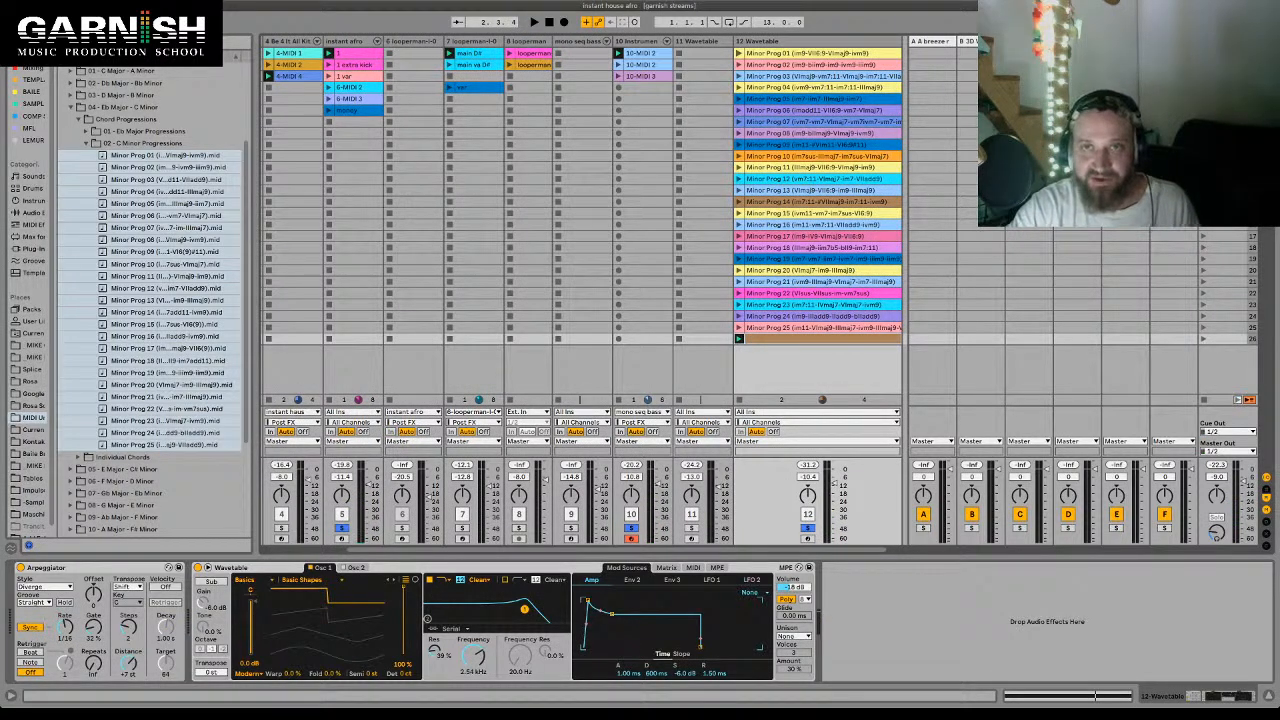
- Play Minor Prog 01 with the Arpeggiator's rate at 1/8, keeping the Diverge style
{"action": "key", "text": "space"}
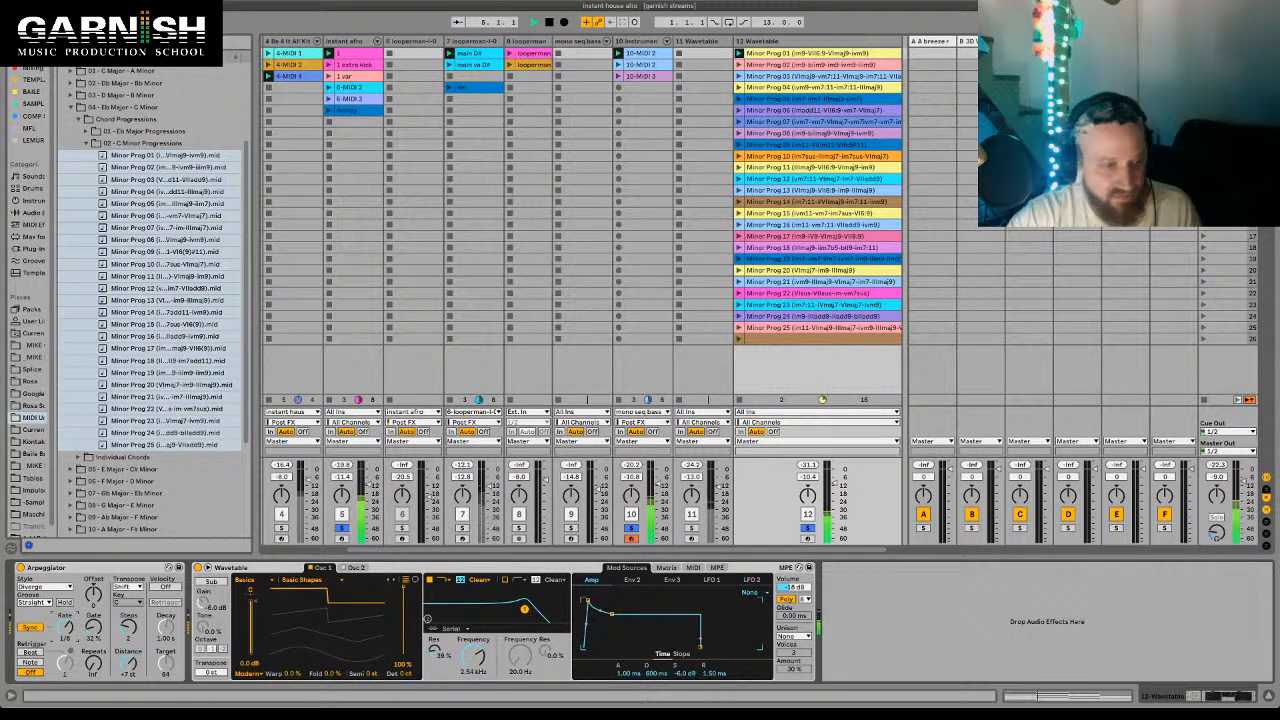
{"action": "left_click", "coordinate": [232, 567]}
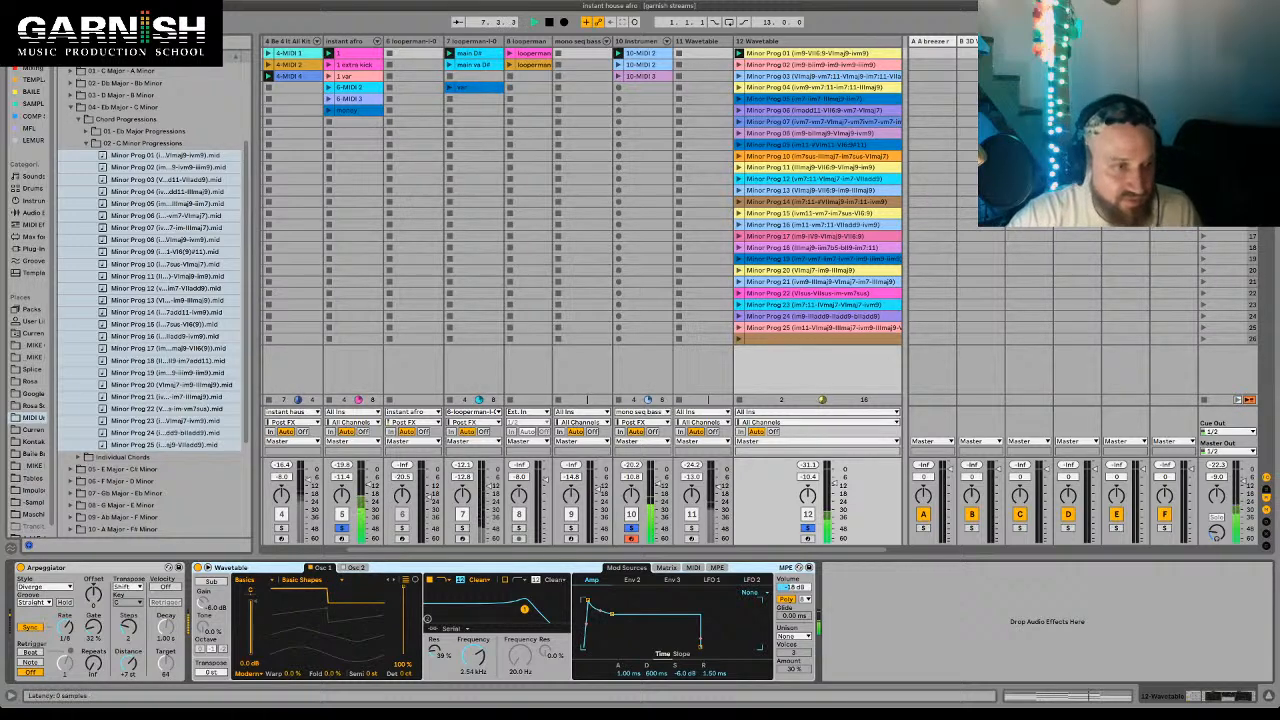
{"action": "left_click", "coordinate": [48, 567]}
{"action": "left_click", "coordinate": [45, 587]}
{"action": "left_click", "coordinate": [45, 560]}
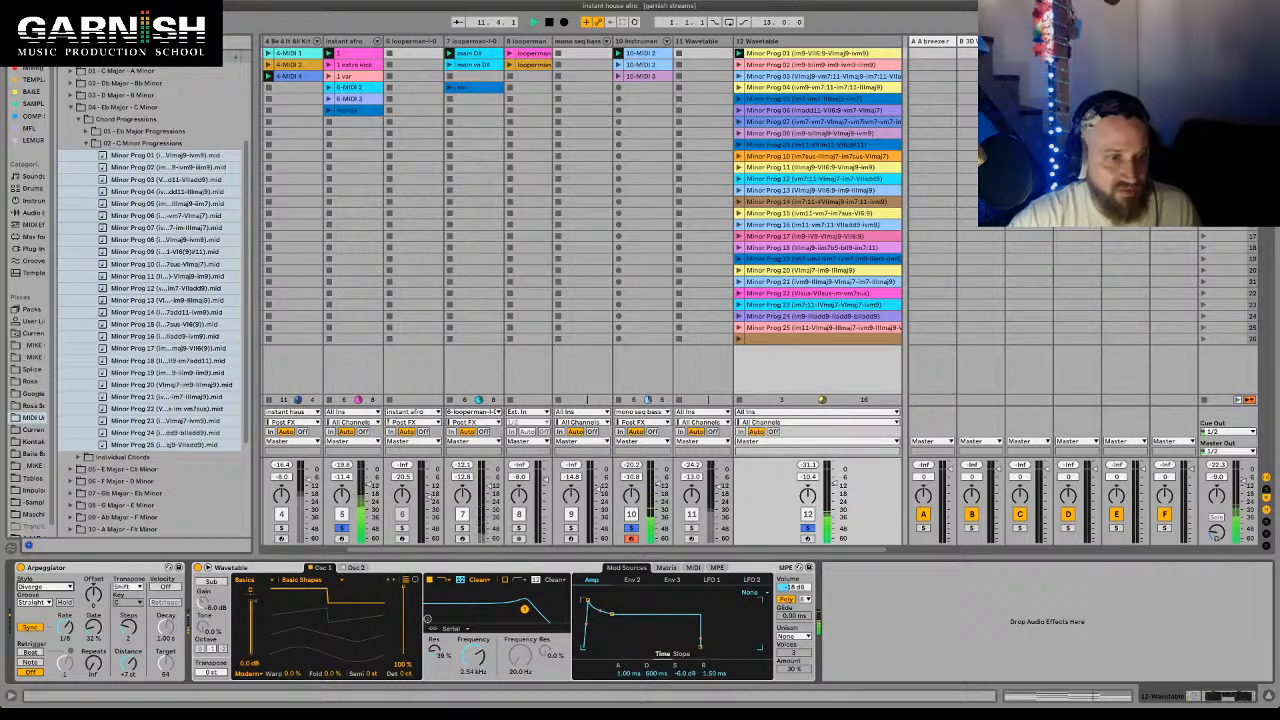
- Set the Arpeggiator's transposition to Minor and try a distance of +8 st before returning it to +7 st
{"action": "key", "text": "space"}
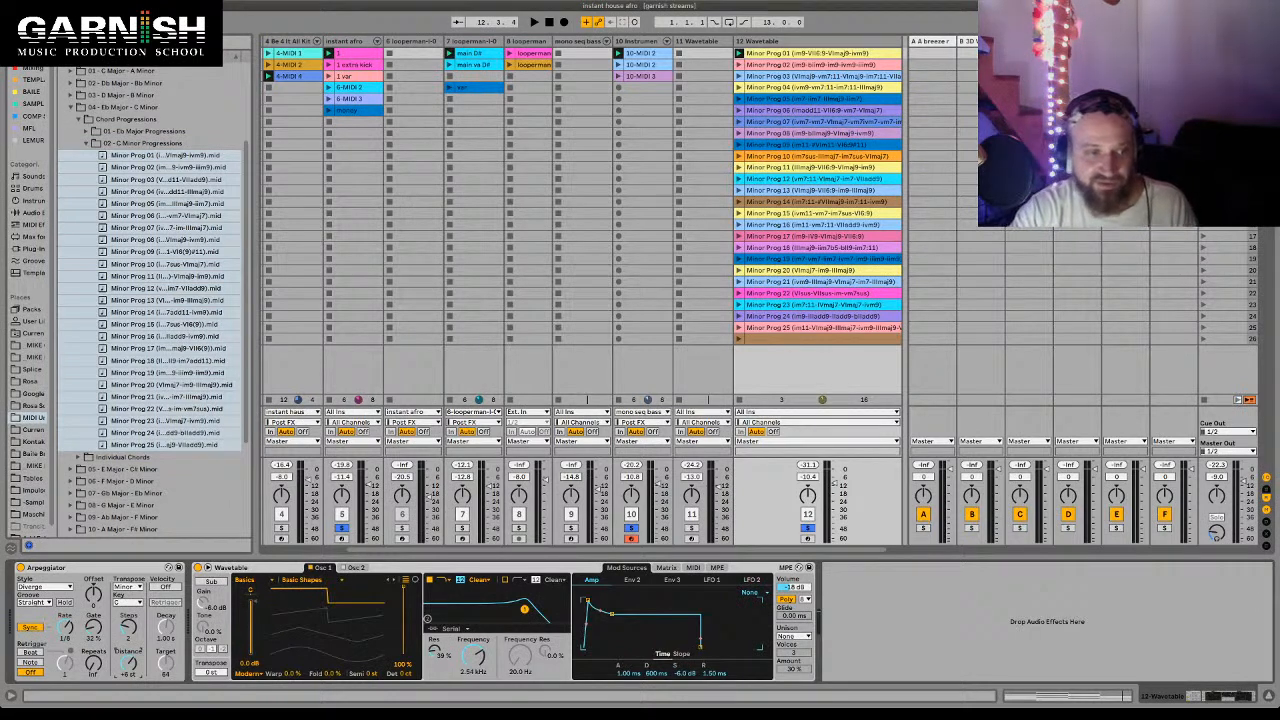
{"action": "key", "text": "space"}
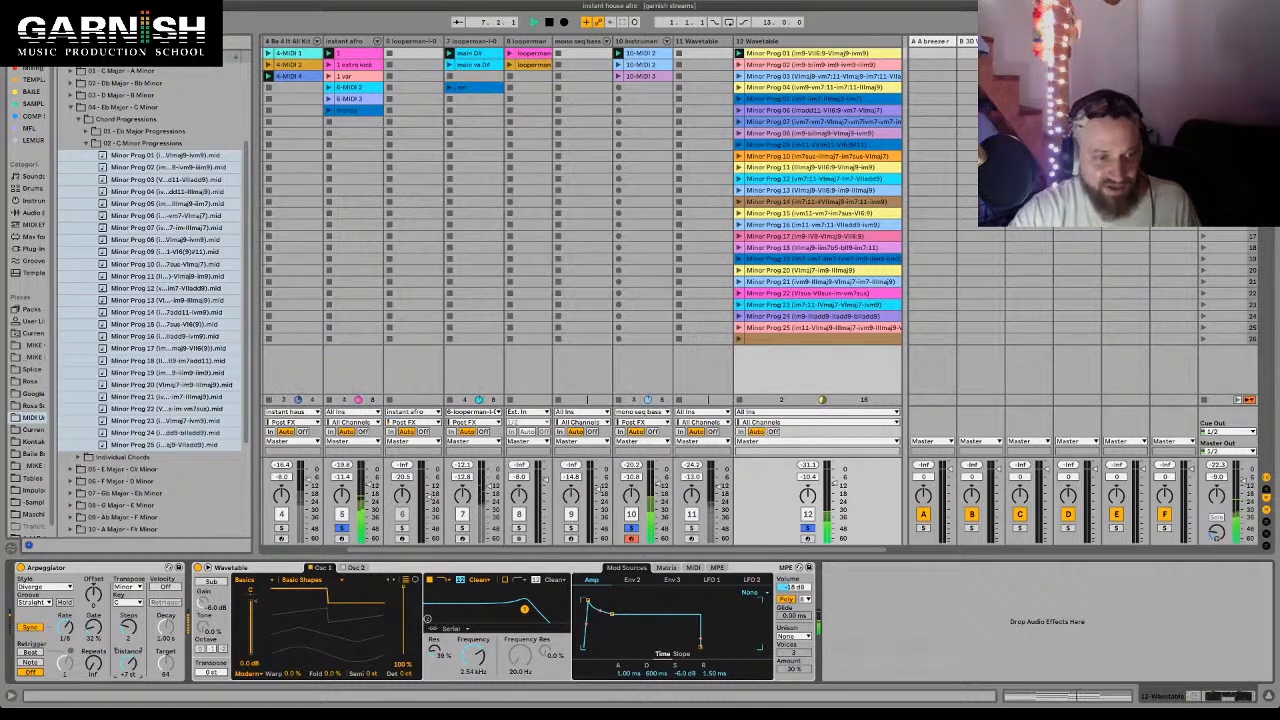
{"action": "key", "text": "space"}
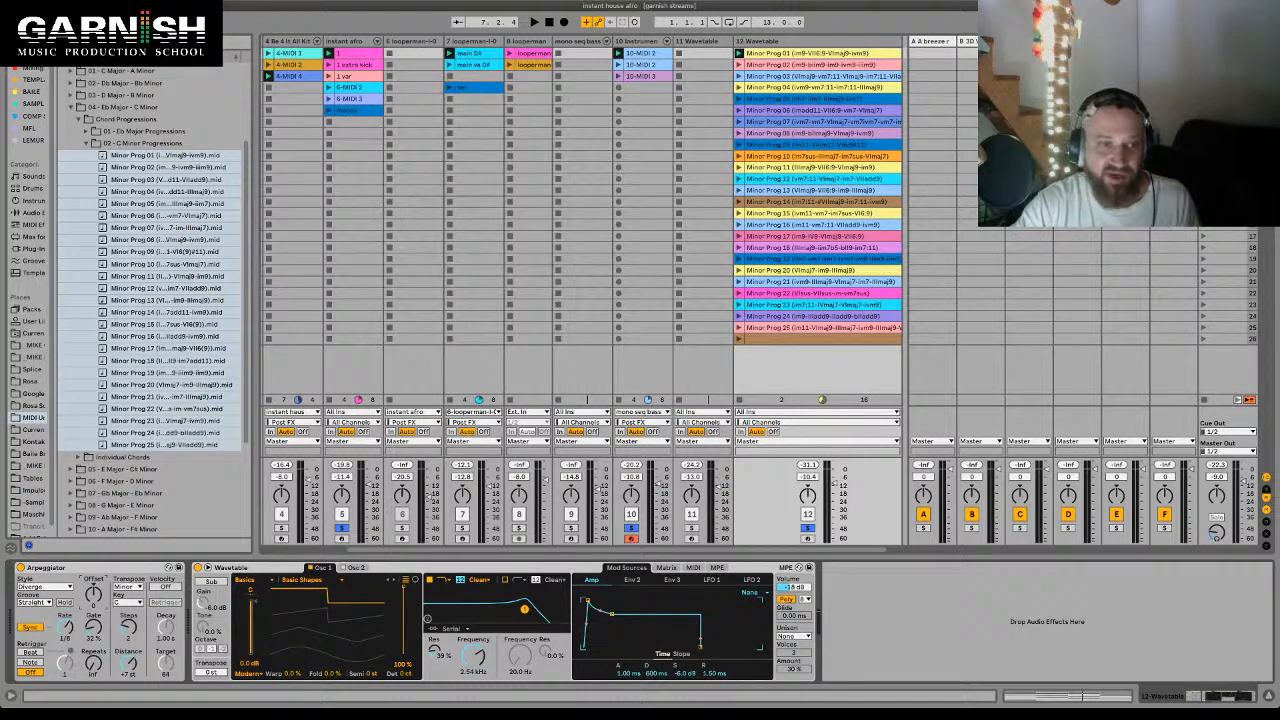
- Check the notes of Minor Prog 01, try shifting the Arpeggiator's offset during playback, and return the offset to zero
{"action": "key", "text": "shift+Tab"}
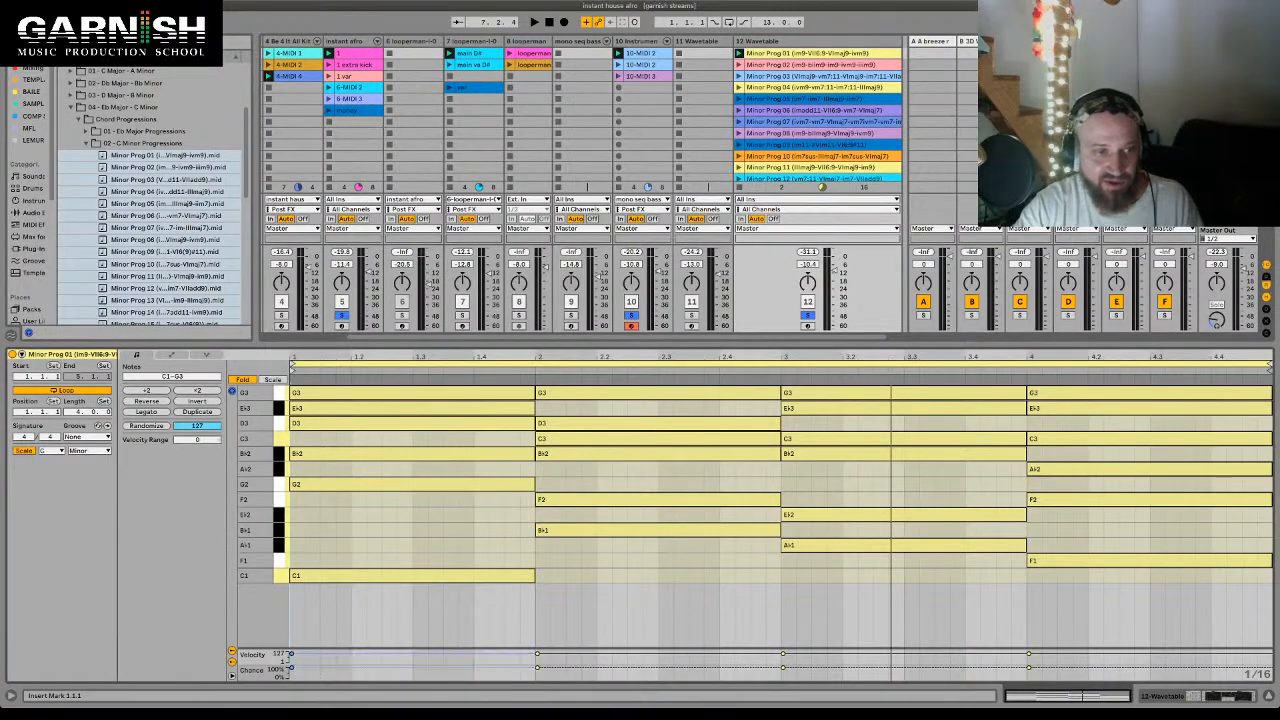
{"action": "key", "text": "shift+Tab"}
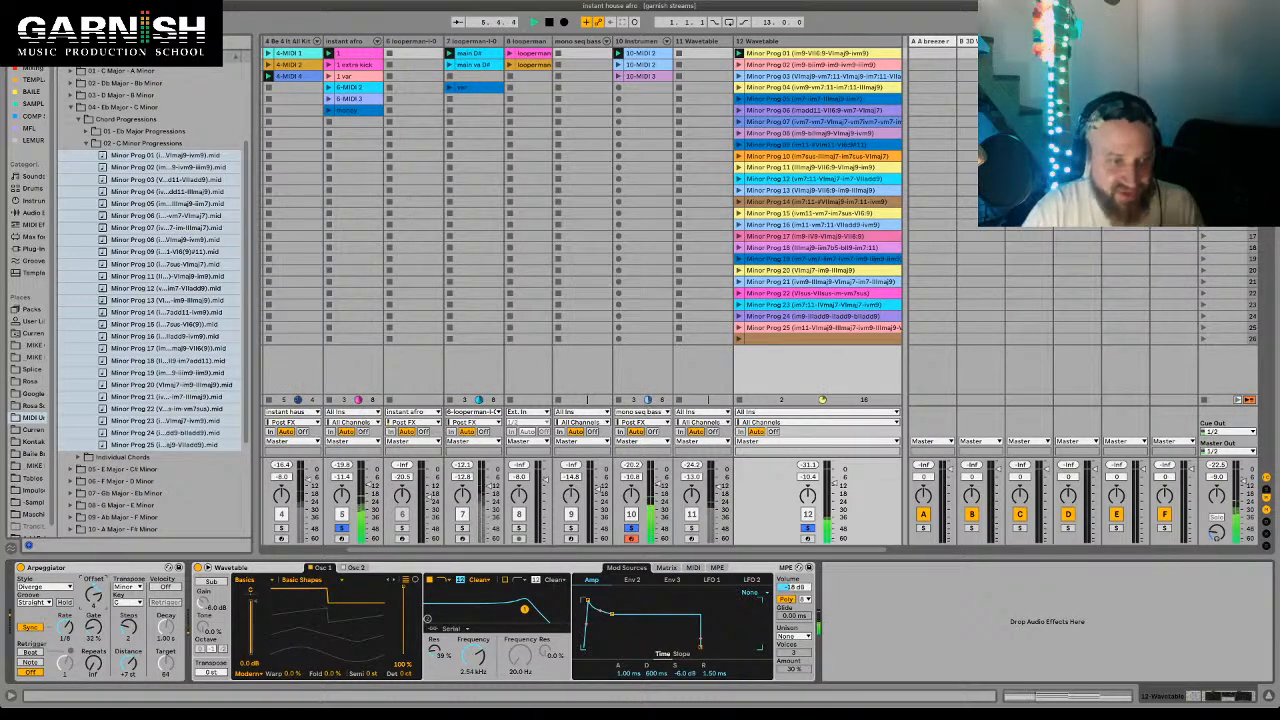
{"action": "key", "text": "space"}
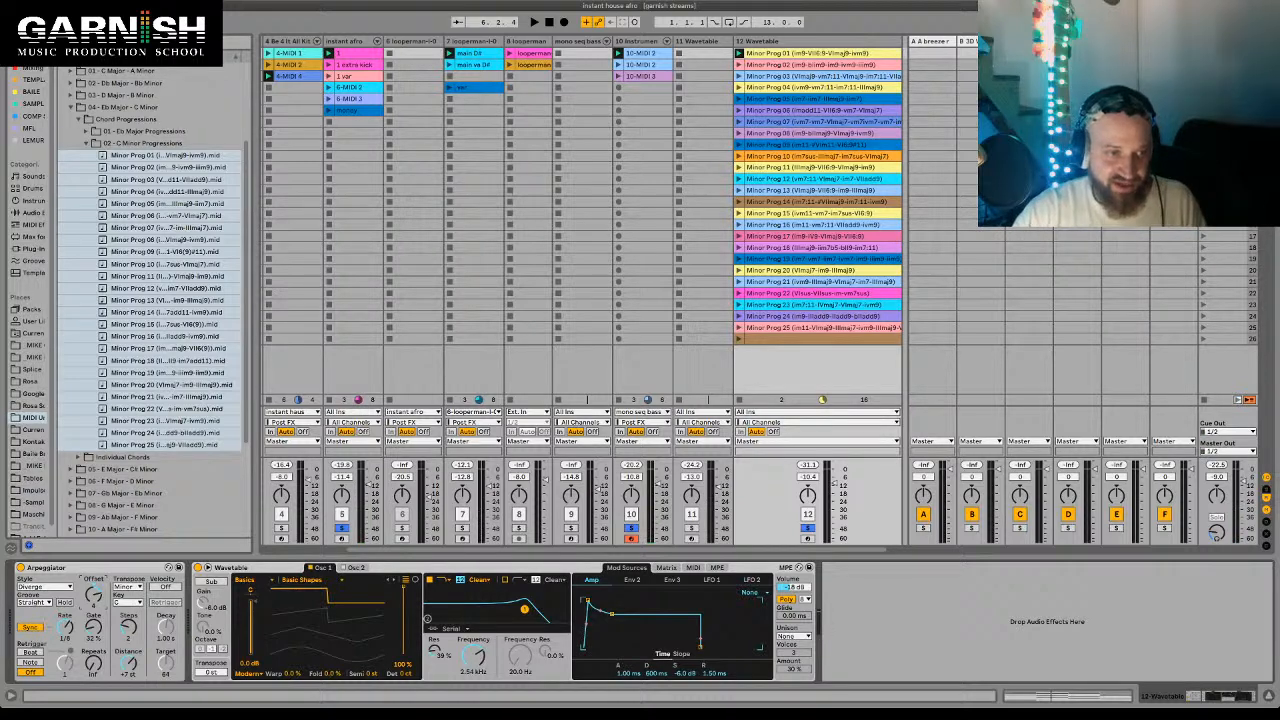
{"action": "key", "text": "space"}
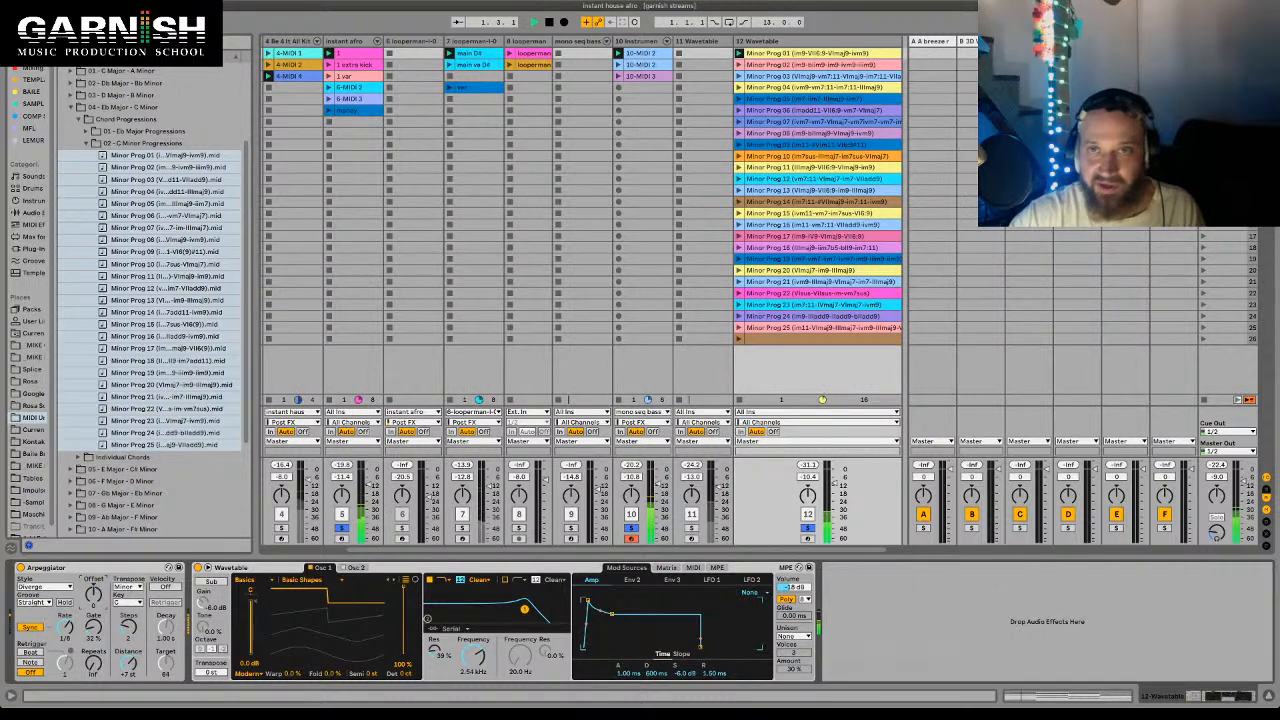
{"action": "key", "text": "space"}
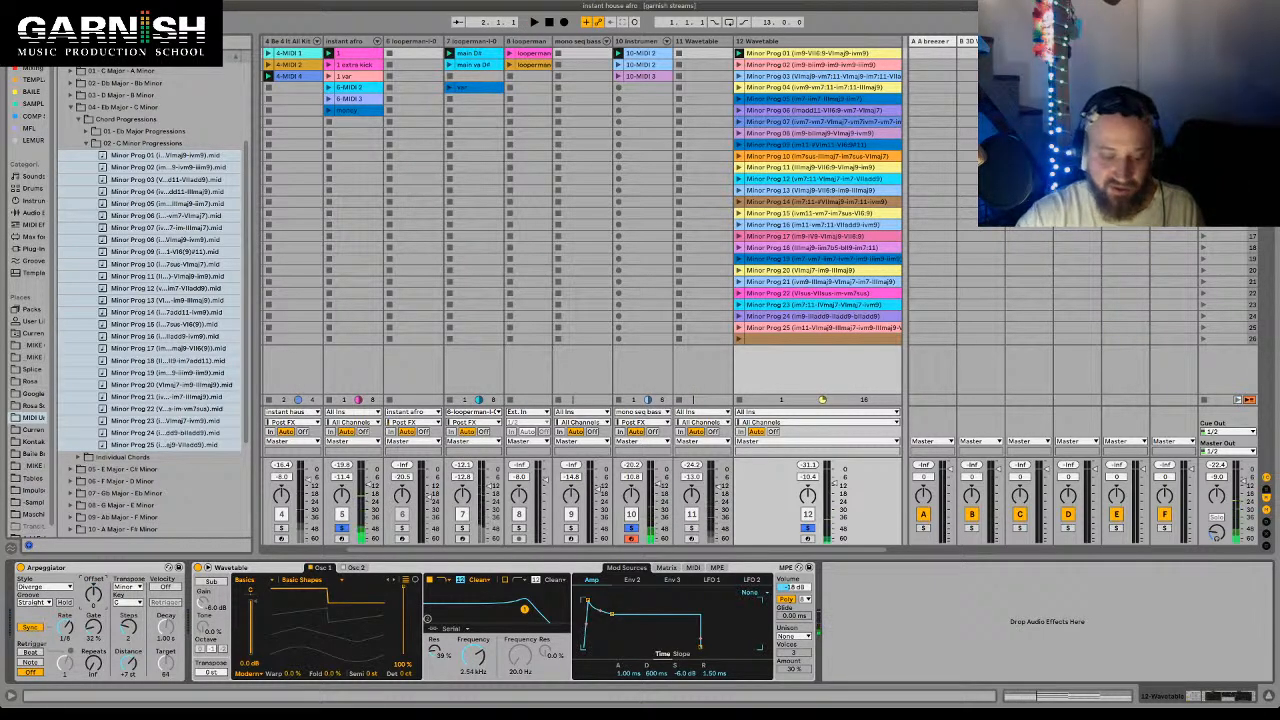
- Insert a new MIDI track after track 12 and rename the track 12 Wavetable track to arp
{"action": "left_click", "coordinate": [790, 41]}
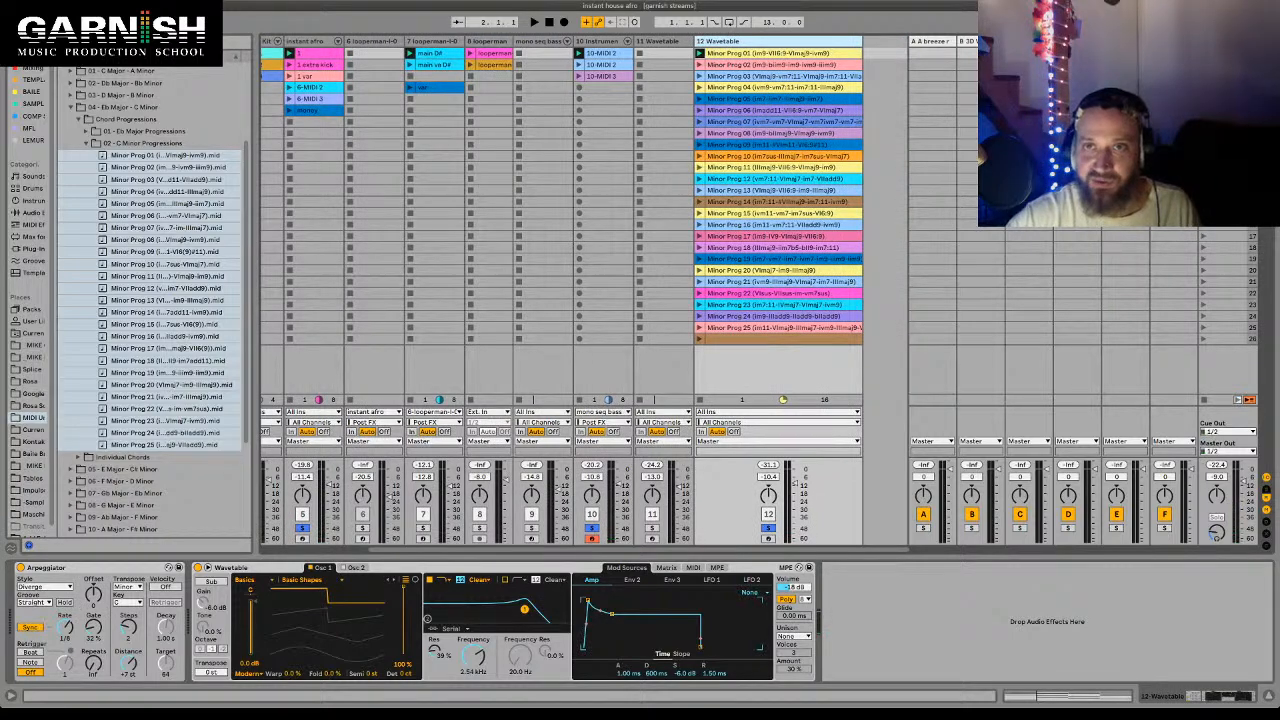
{"action": "key", "text": "super+shift+t"}
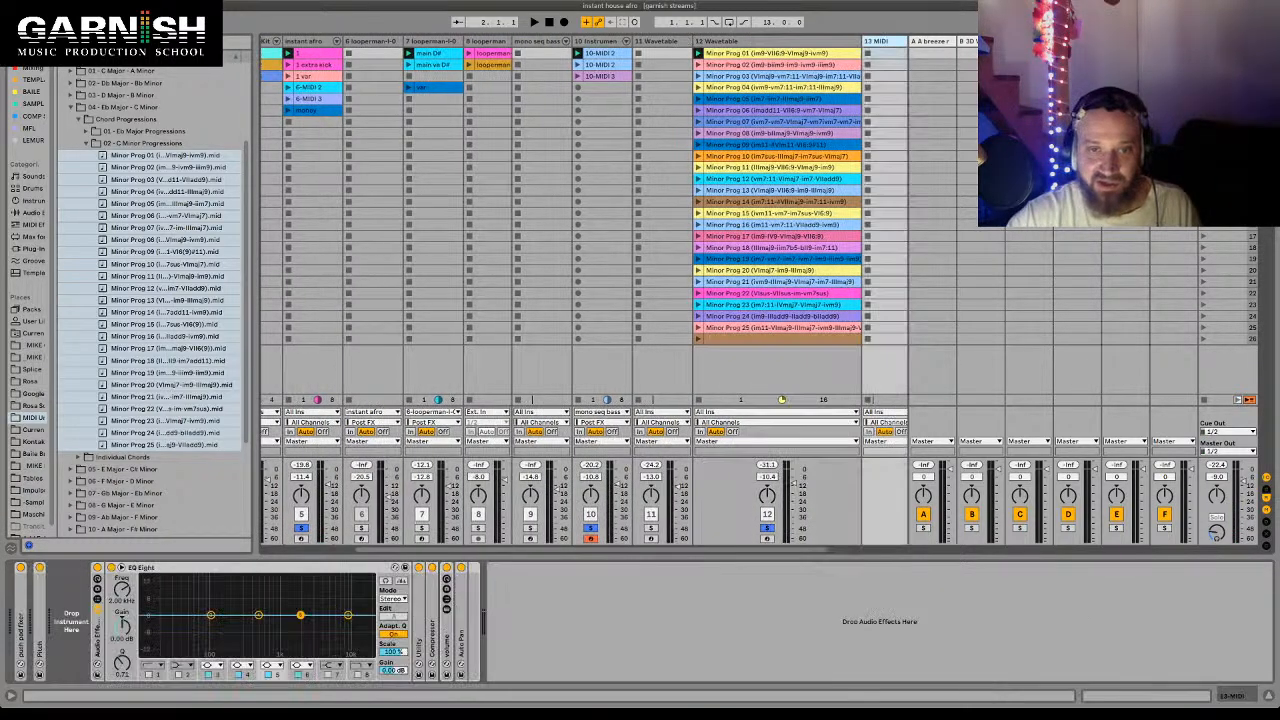
{"action": "double_click", "coordinate": [762, 53]}
{"action": "key", "text": "space"}
{"action": "scroll", "coordinate": [790, 285], "scroll_direction": "right", "scroll_amount": 5}
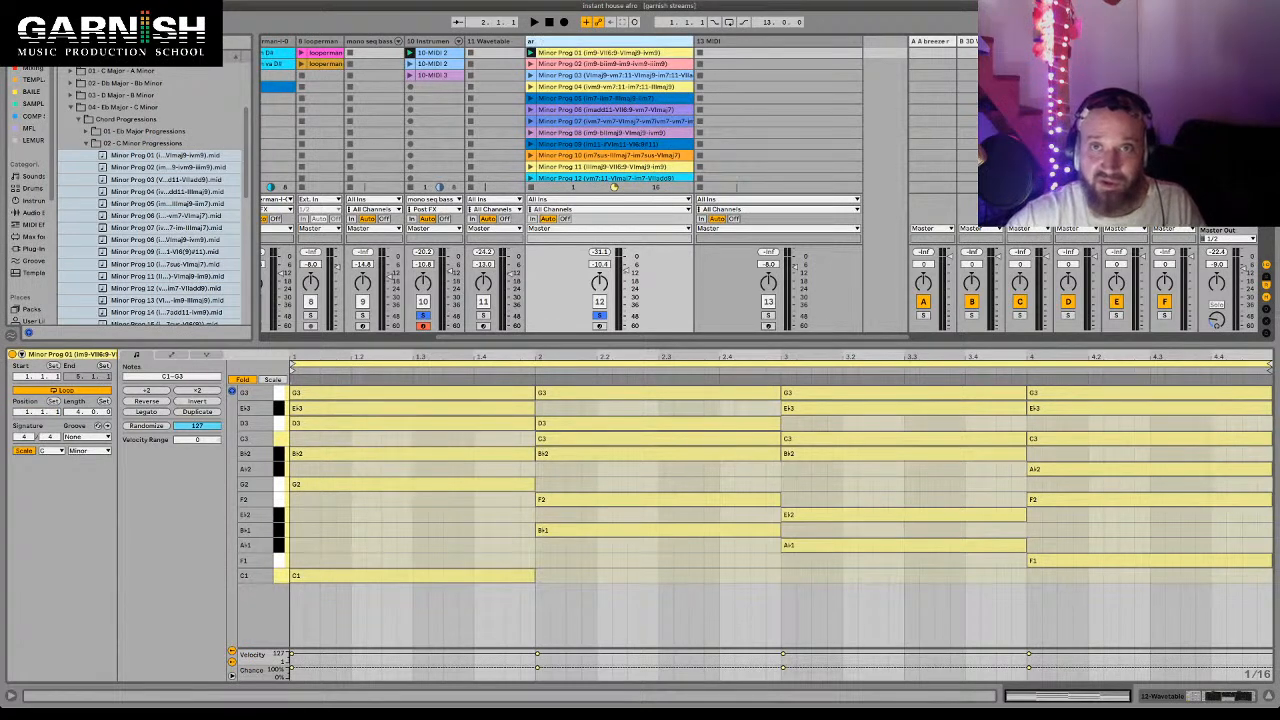
{"action": "key", "text": "Return"}
- Set the new MIDI track 13 to receive its MIDI input from the arp track, Post FX
{"action": "left_click", "coordinate": [752, 41]}
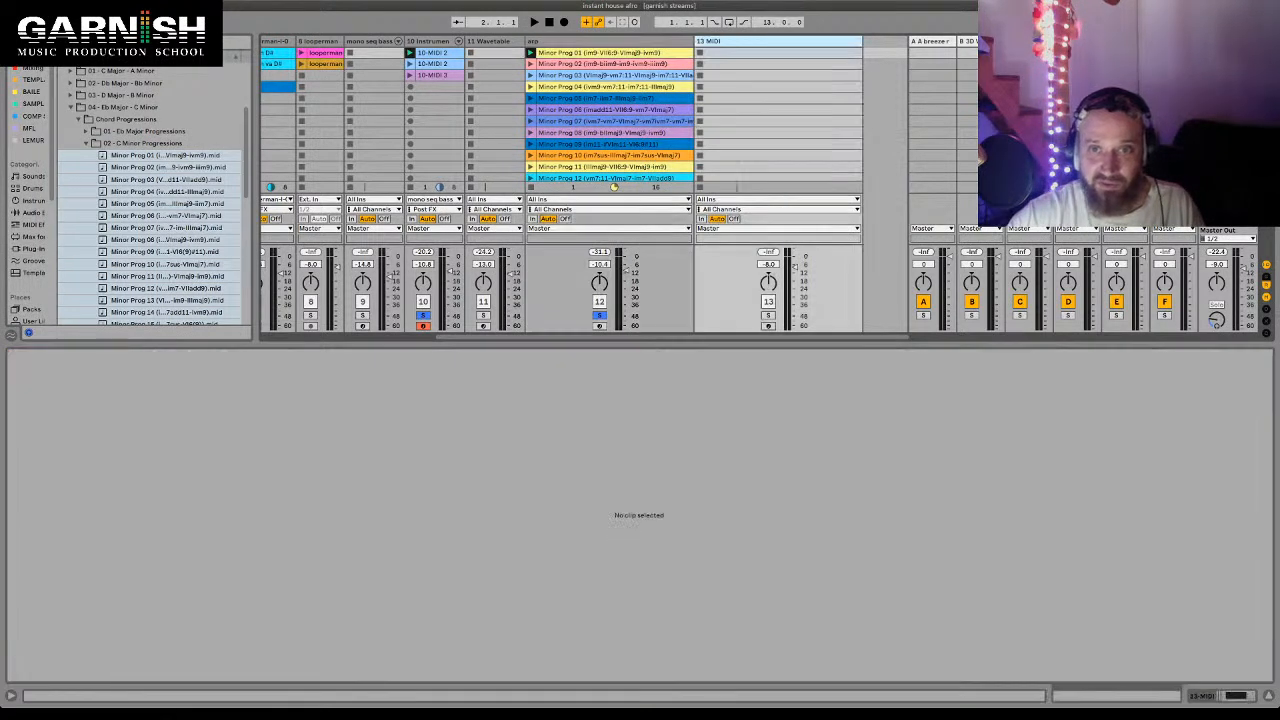
{"action": "key", "text": "super+r"}
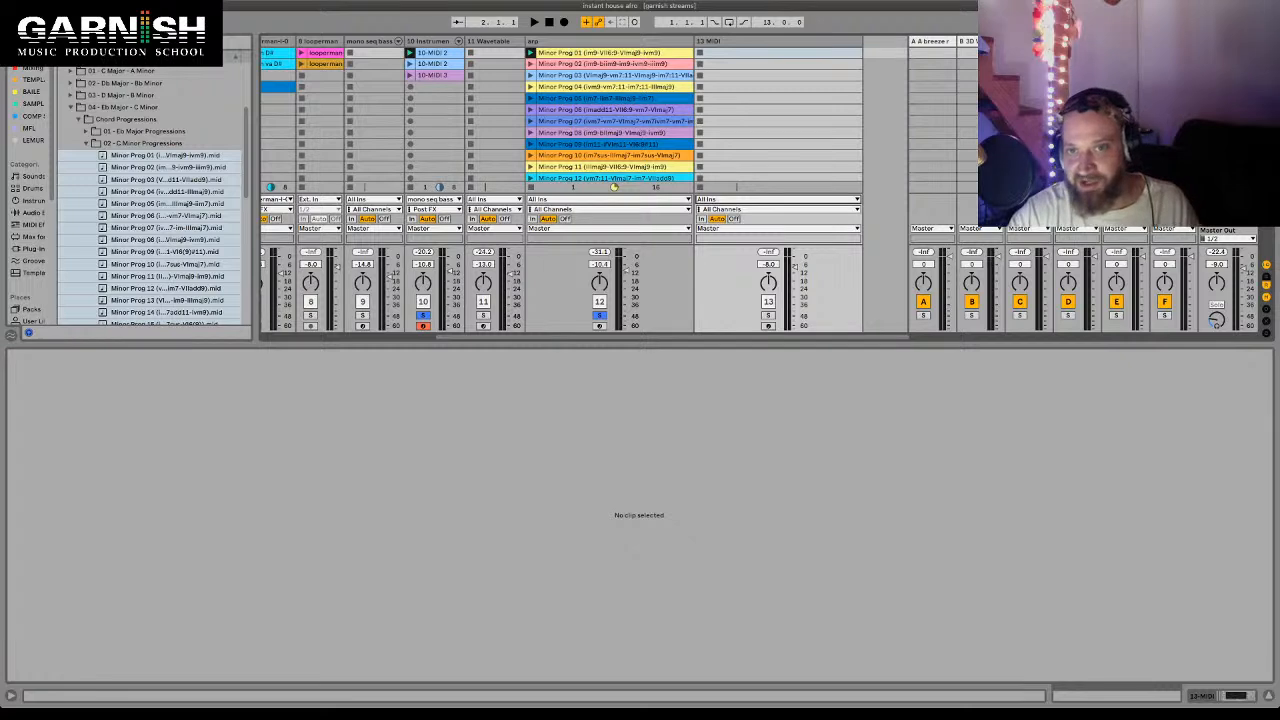
{"action": "left_click", "coordinate": [777, 199]}
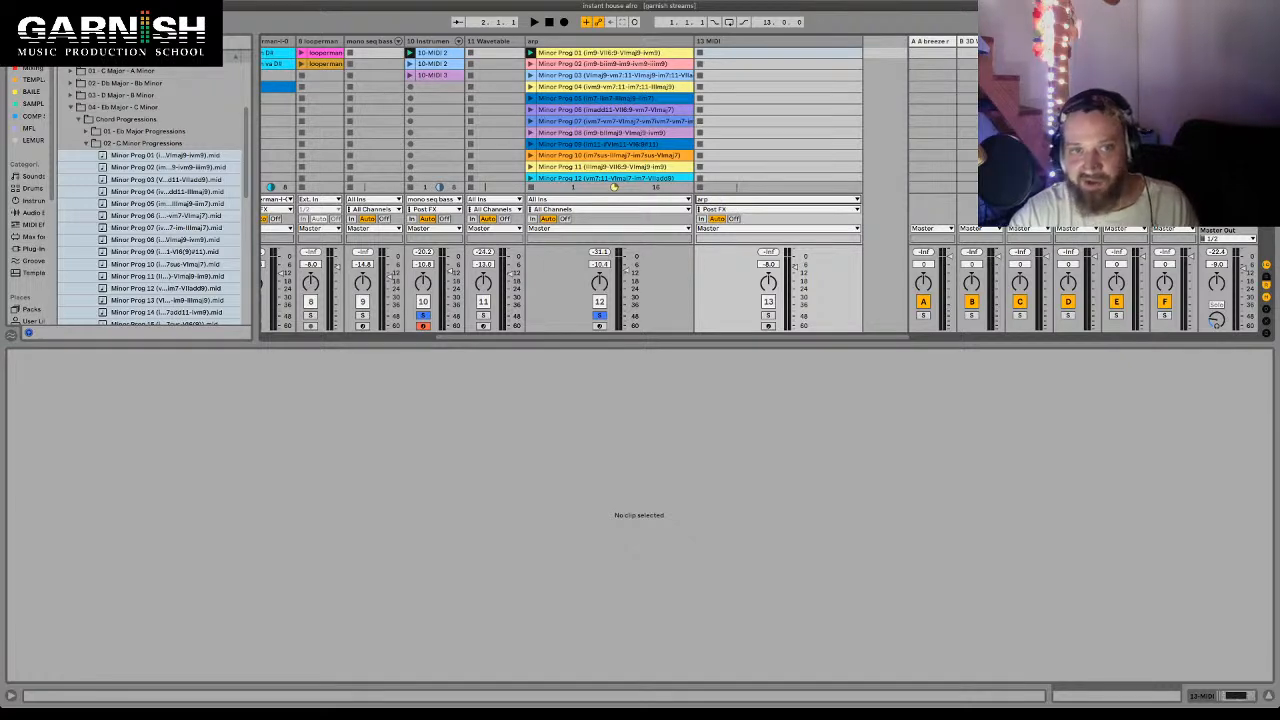
- Arm track 13 and record the arp track's notes into its first clip slot, checking the Minor Prog 01 source chords during recording
{"action": "left_click", "coordinate": [768, 326]}
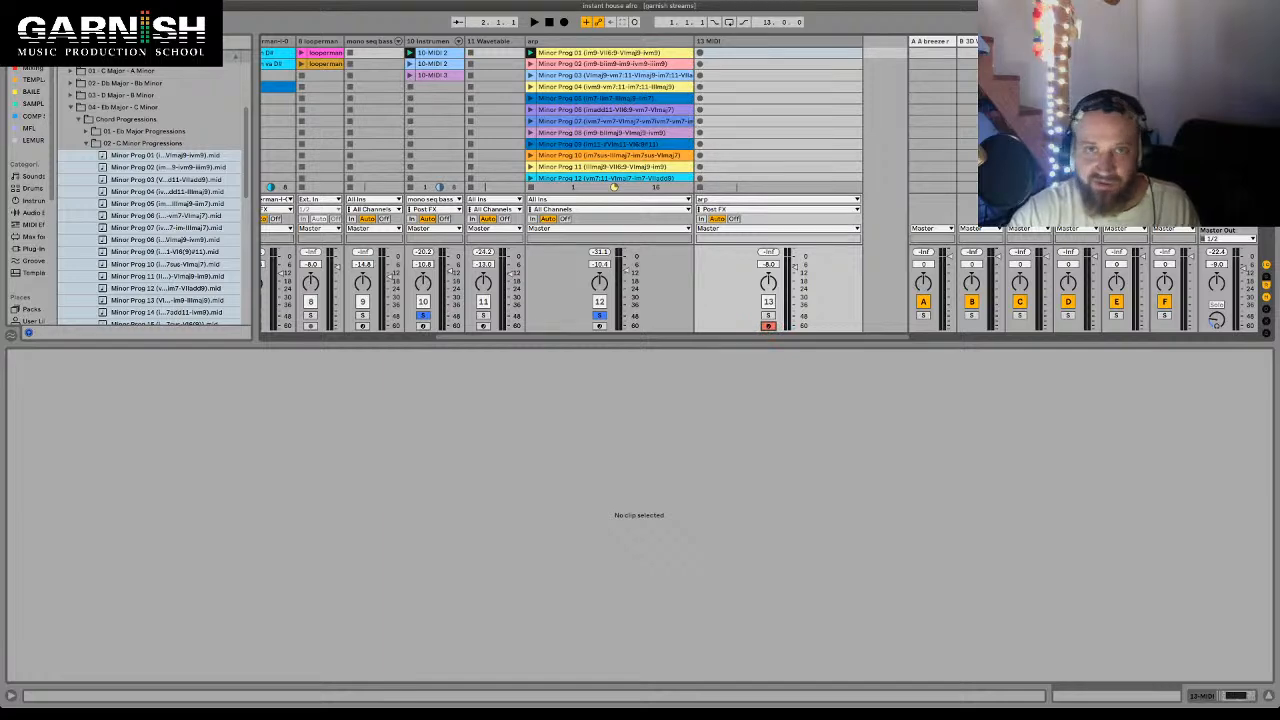
{"action": "left_click", "coordinate": [700, 53]}
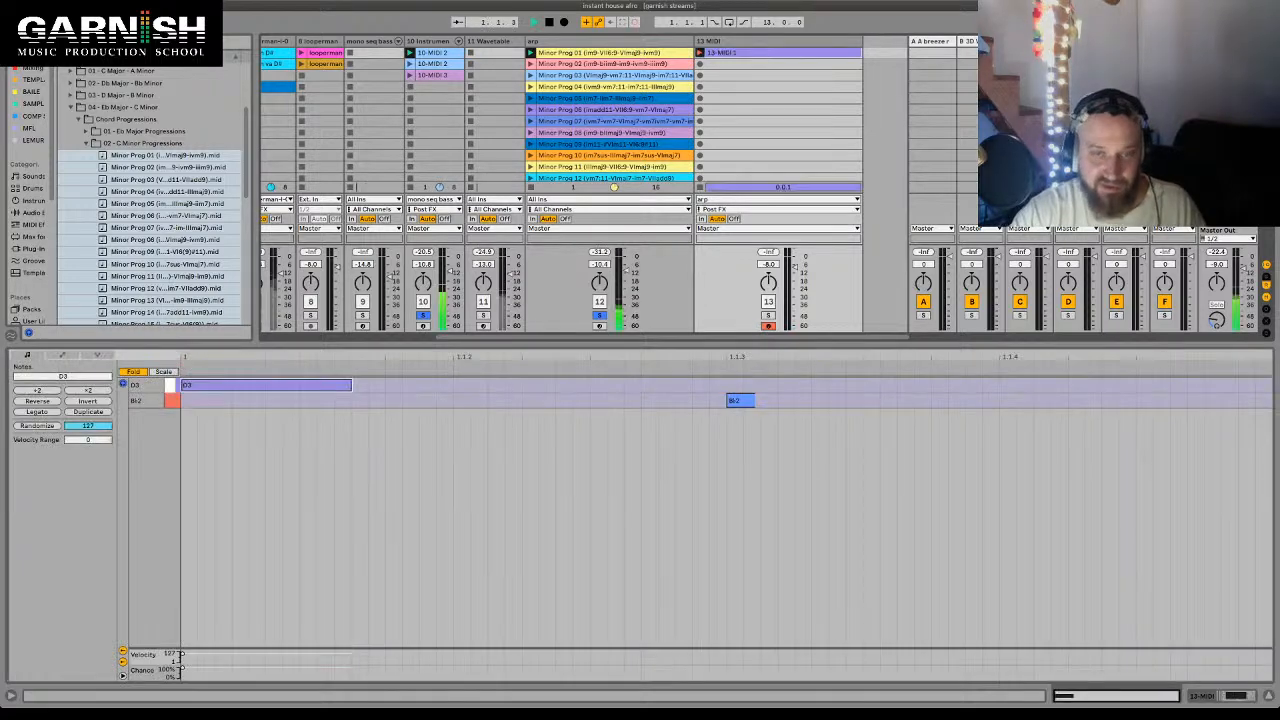
{"action": "key", "text": "shift+Tab"}
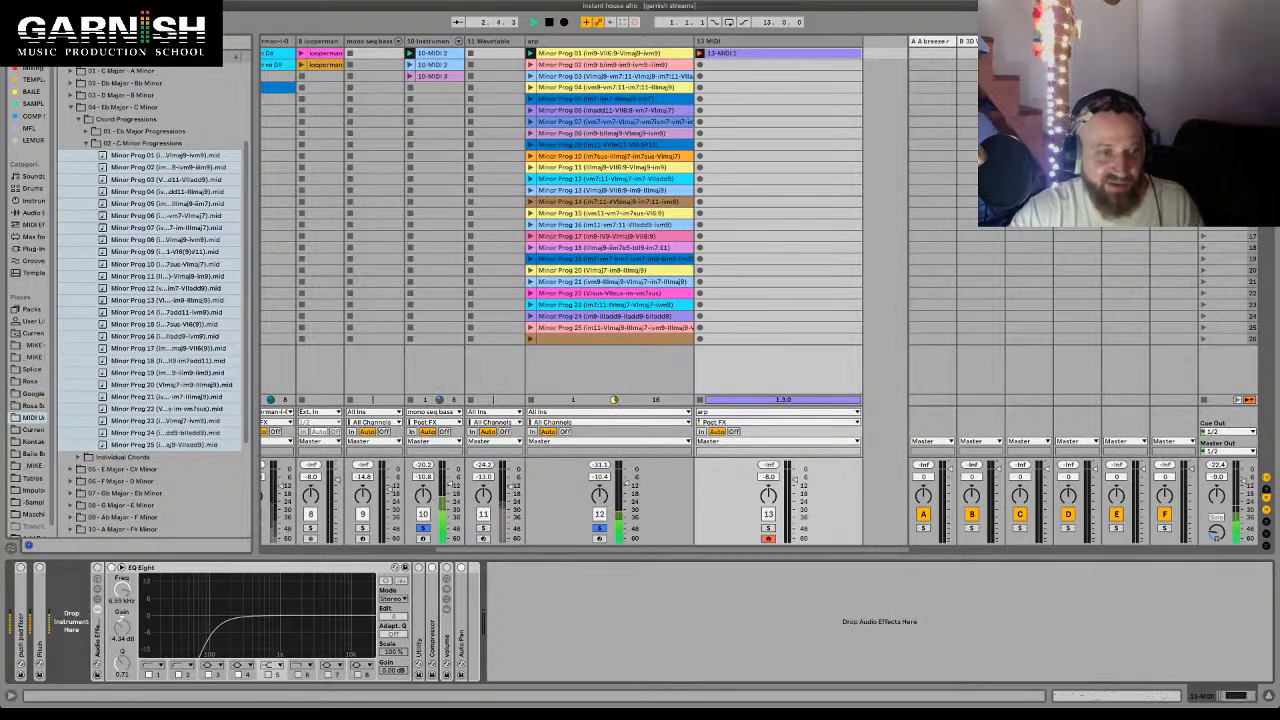
{"action": "left_click", "coordinate": [600, 41]}
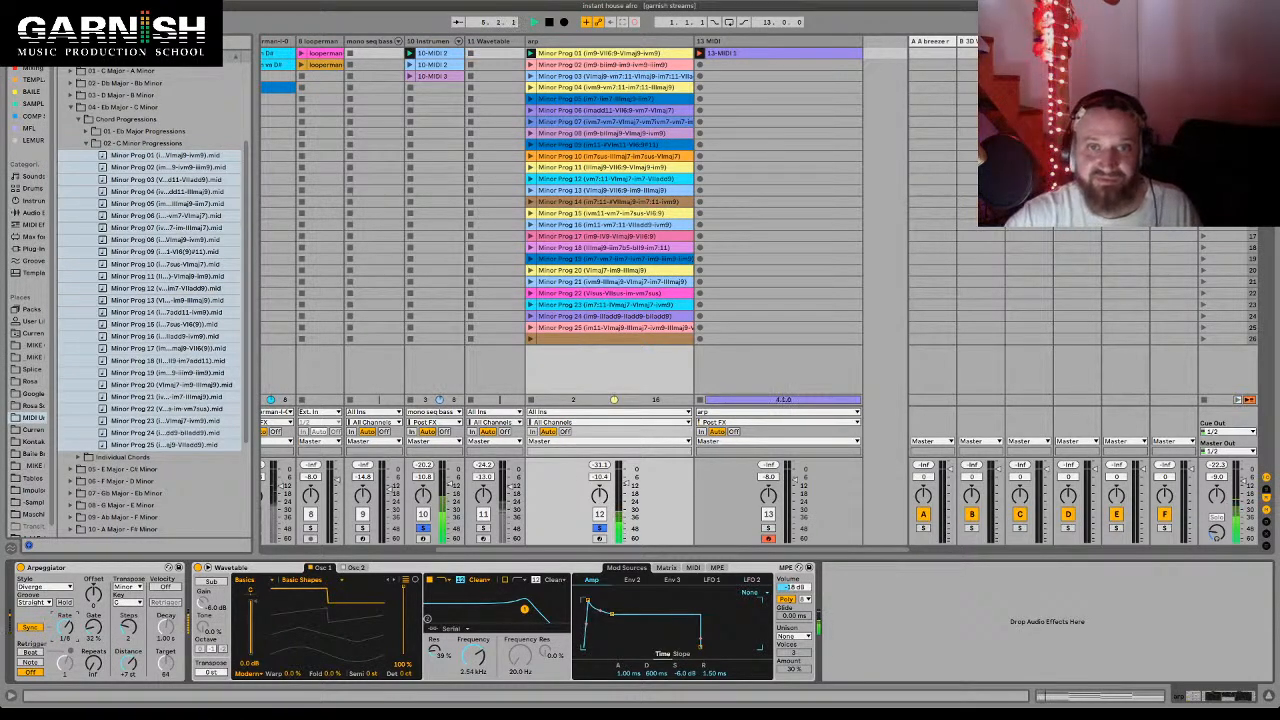
{"action": "double_click", "coordinate": [600, 53]}
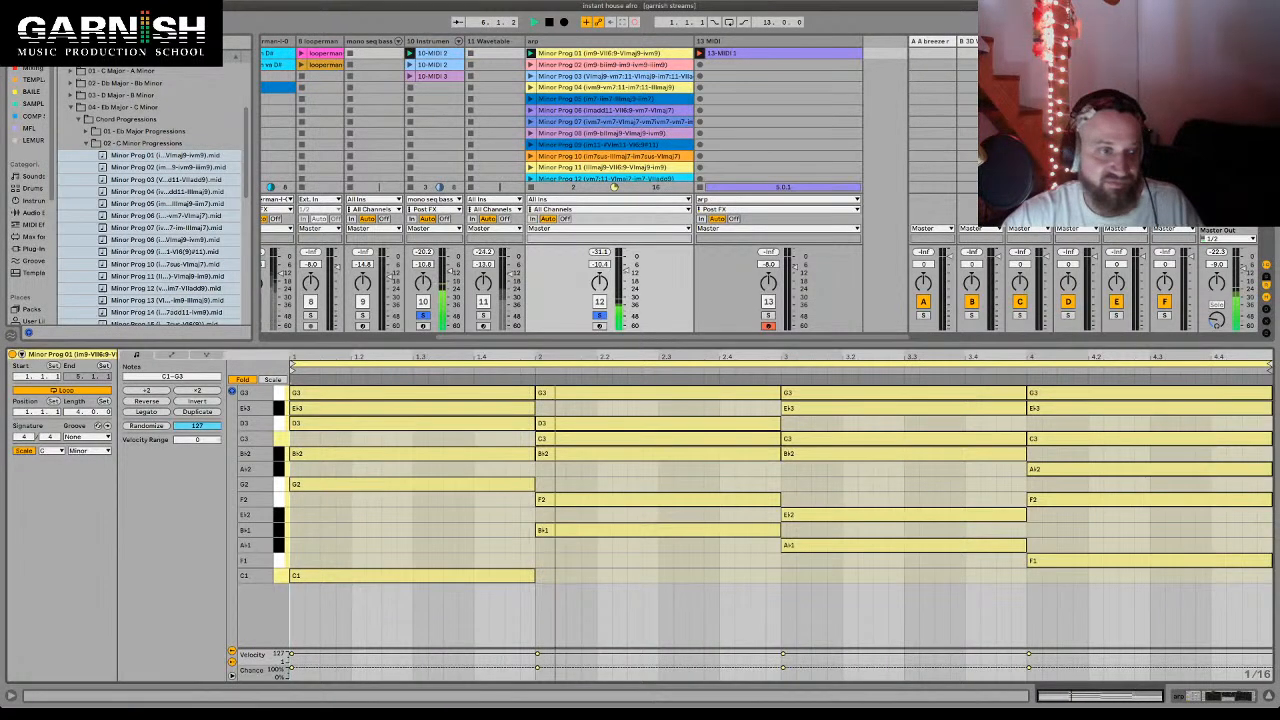
- Record a second clip on track 13 with the Arpeggiator's rate varied up to 1/48, and inspect the notes of both recorded clips
{"action": "left_click", "coordinate": [700, 65]}
{"action": "key", "text": "shift+Tab"}
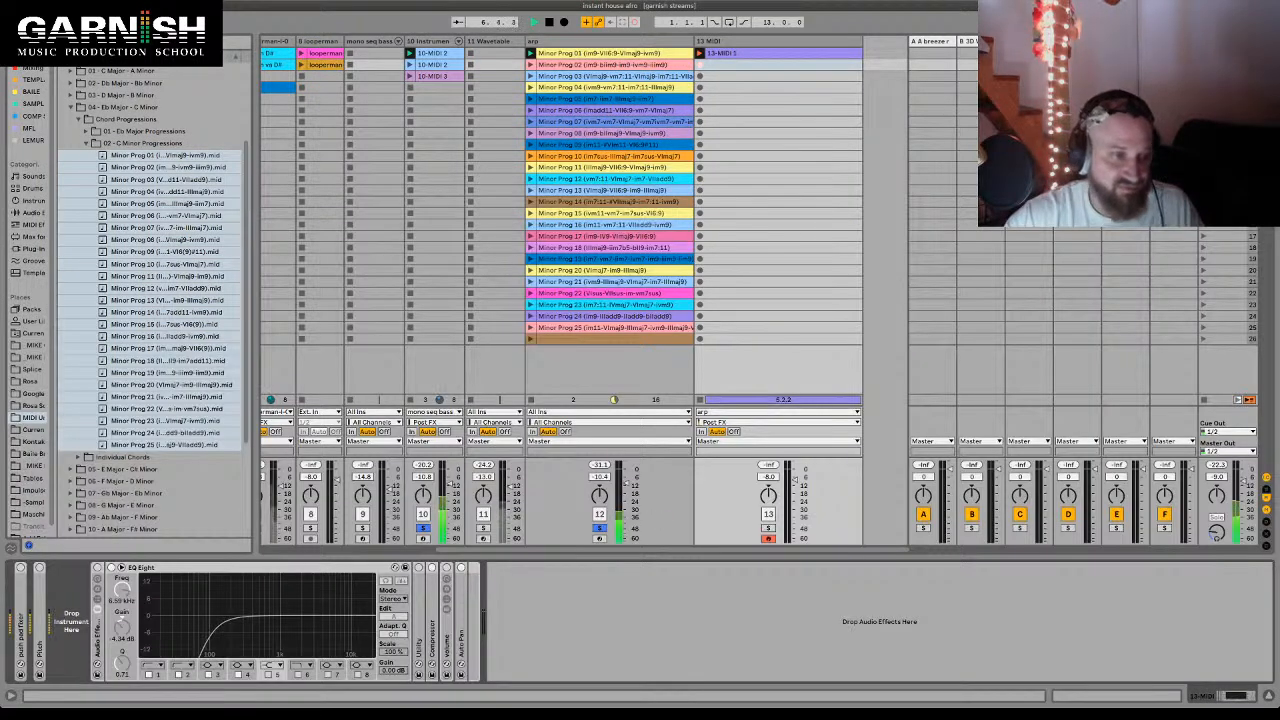
{"action": "left_click", "coordinate": [600, 41]}
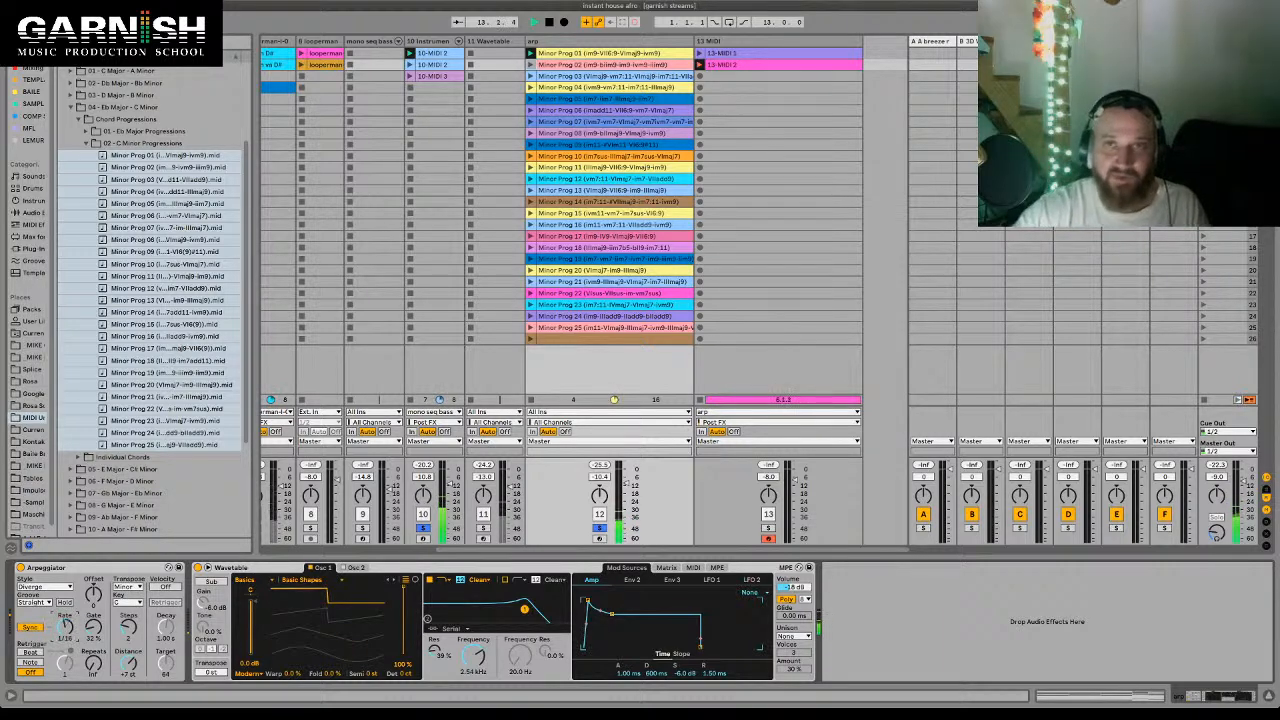
{"action": "key", "text": "space"}
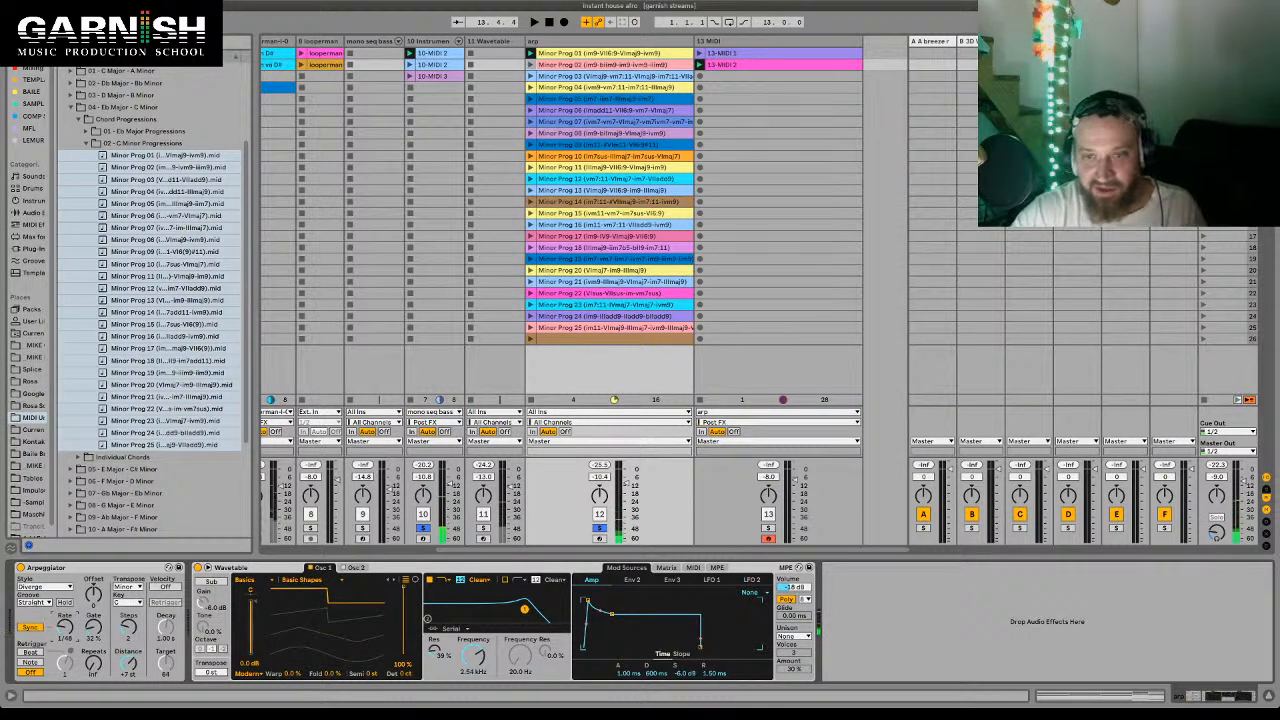
{"action": "double_click", "coordinate": [760, 65]}
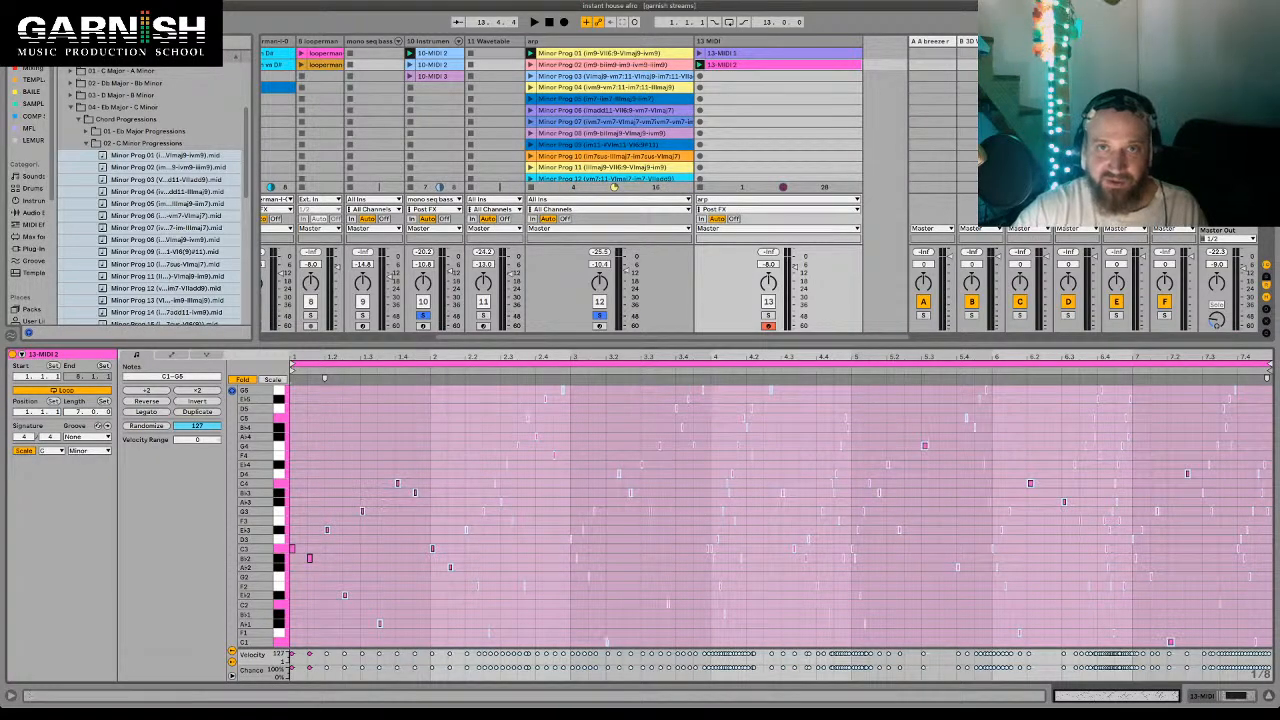
{"action": "left_click", "coordinate": [760, 53]}
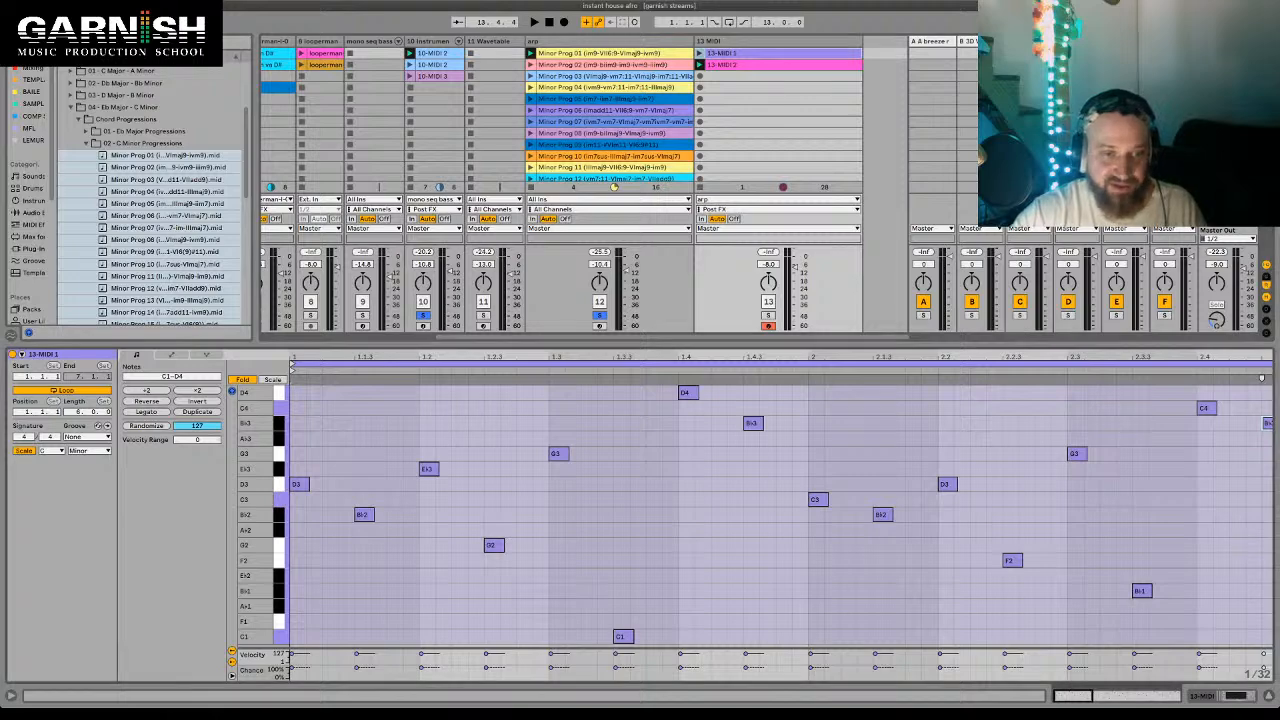
- Move the Wavetable instrument from the arp track to track 13 and play back the recorded clip with track 13 soloed
{"action": "left_click", "coordinate": [610, 53]}
{"action": "key", "text": "shift+Tab"}
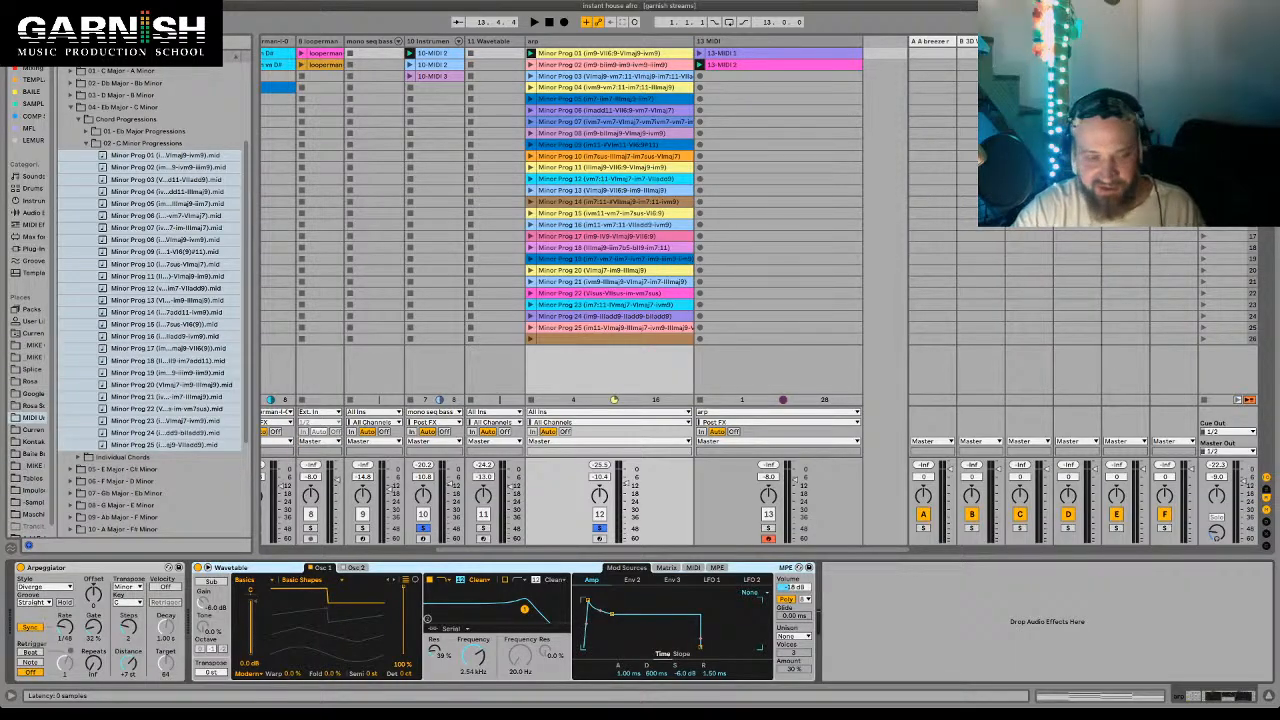
{"action": "left_click_drag", "start_coordinate": [260, 567], "coordinate": [778, 300]}
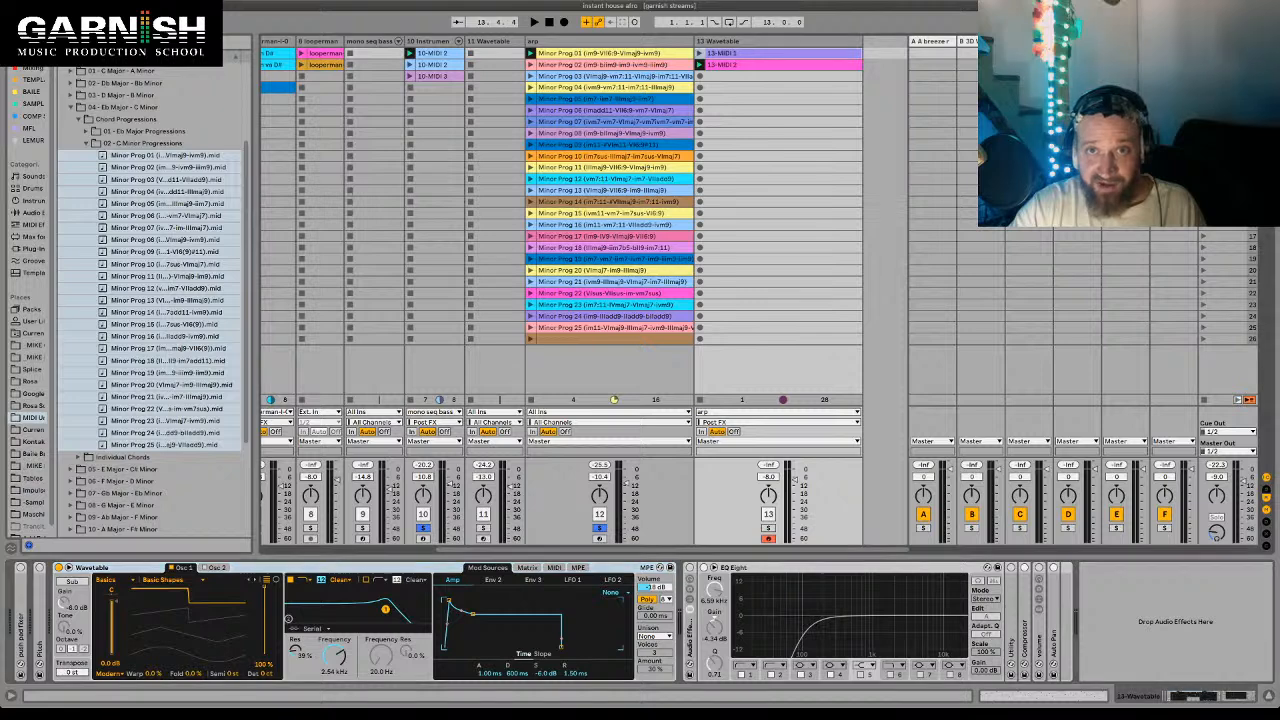
{"action": "key", "text": "space"}
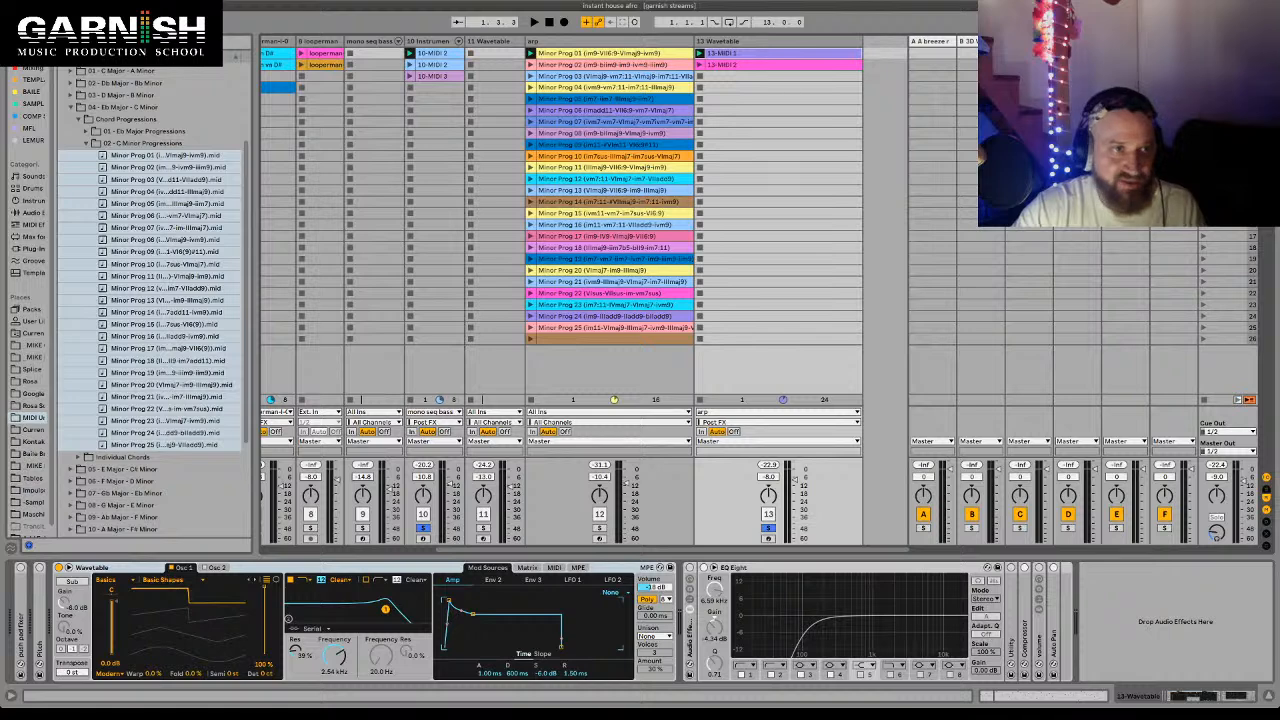
- Collapse the chord progression folders in the browser and select the House _ Deep House folder
{"action": "scroll", "coordinate": [150, 300], "scroll_direction": "up", "scroll_amount": 4}
{"action": "left_click", "coordinate": [71, 225]}
{"action": "left_click", "coordinate": [63, 176]}
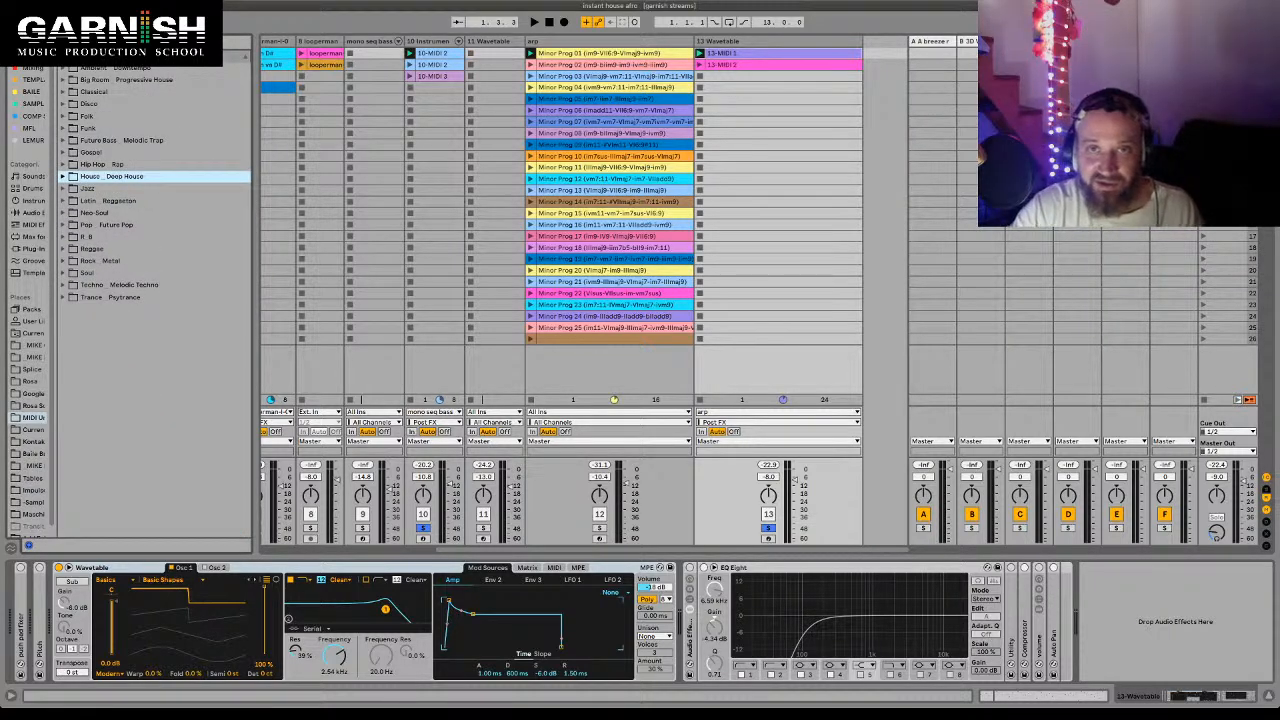
- Move the 13-MIDI 2 clip down to the row of Minor Prog 17, duplicate 13-MIDI 1, and rename the original clip og
{"action": "key", "text": "space"}
{"action": "left_click_drag", "start_coordinate": [778, 65], "coordinate": [778, 236]}
{"action": "left_click", "coordinate": [778, 53]}
{"action": "key", "text": "super+d"}
{"action": "left_click", "coordinate": [778, 53]}
{"action": "key", "text": "super+r"}
{"action": "type", "text": "ag"}
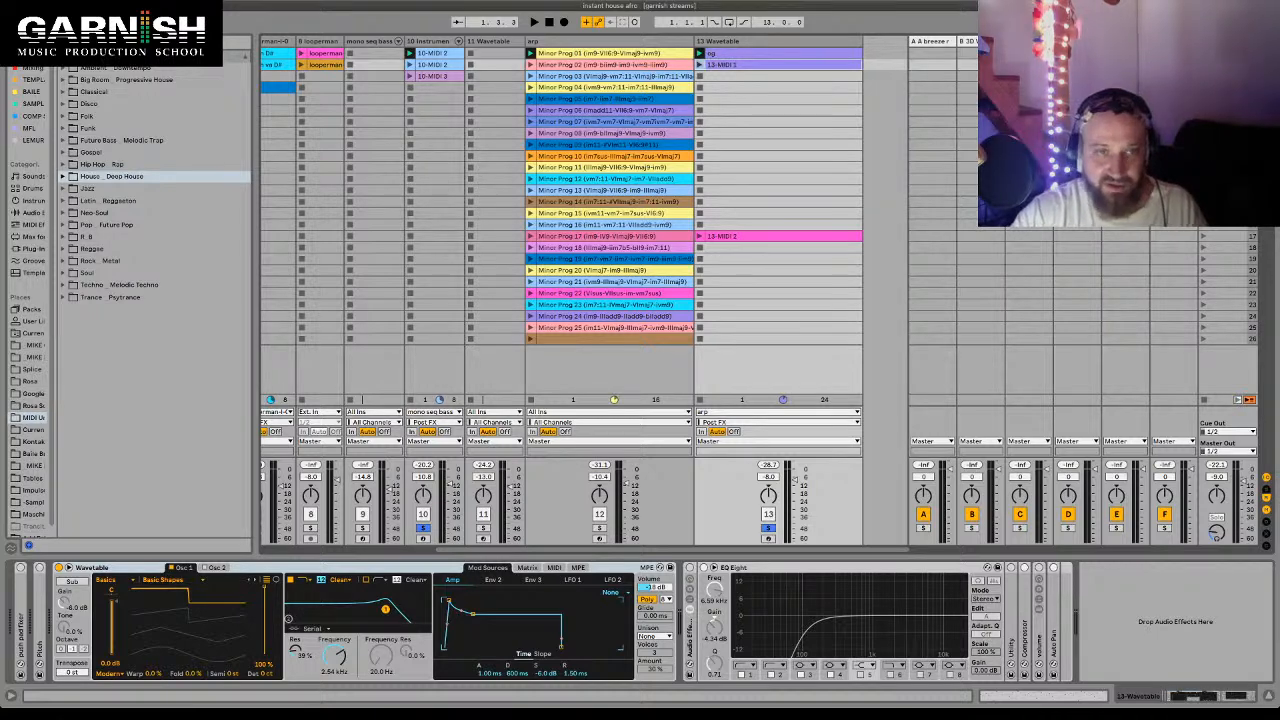
{"action": "key", "text": "Return"}
- Shorten the duplicated 13-MIDI 1 clip's loop to one bar, ending at 2.1.1
{"action": "key", "text": "shift+Tab"}
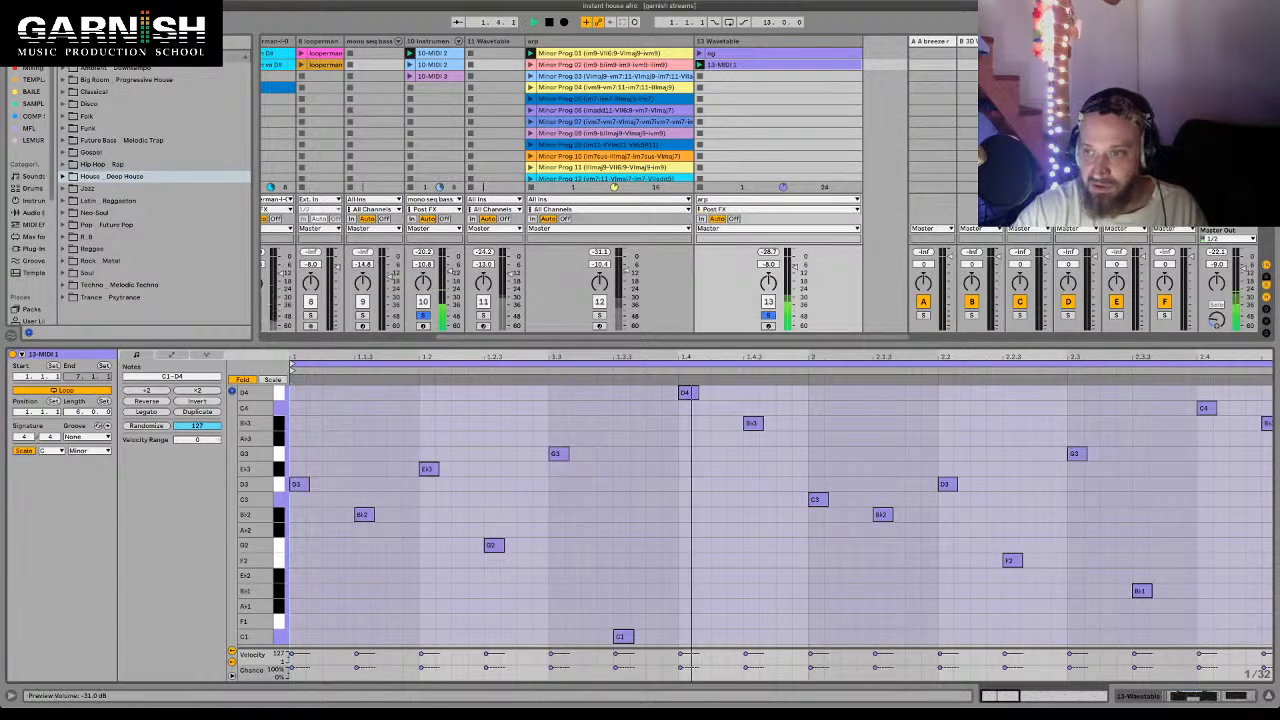
{"action": "scroll", "coordinate": [780, 515], "scroll_direction": "down", "scroll_amount": 5}
{"action": "key", "text": "space"}
{"action": "left_click_drag", "start_coordinate": [1268, 368], "coordinate": [453, 376]}
{"action": "left_click_drag", "start_coordinate": [372, 357], "coordinate": [372, 423]}
- Move the B♭2 note in the first beat to 1.1.4 and listen to the loop
{"action": "left_click", "coordinate": [410, 514]}
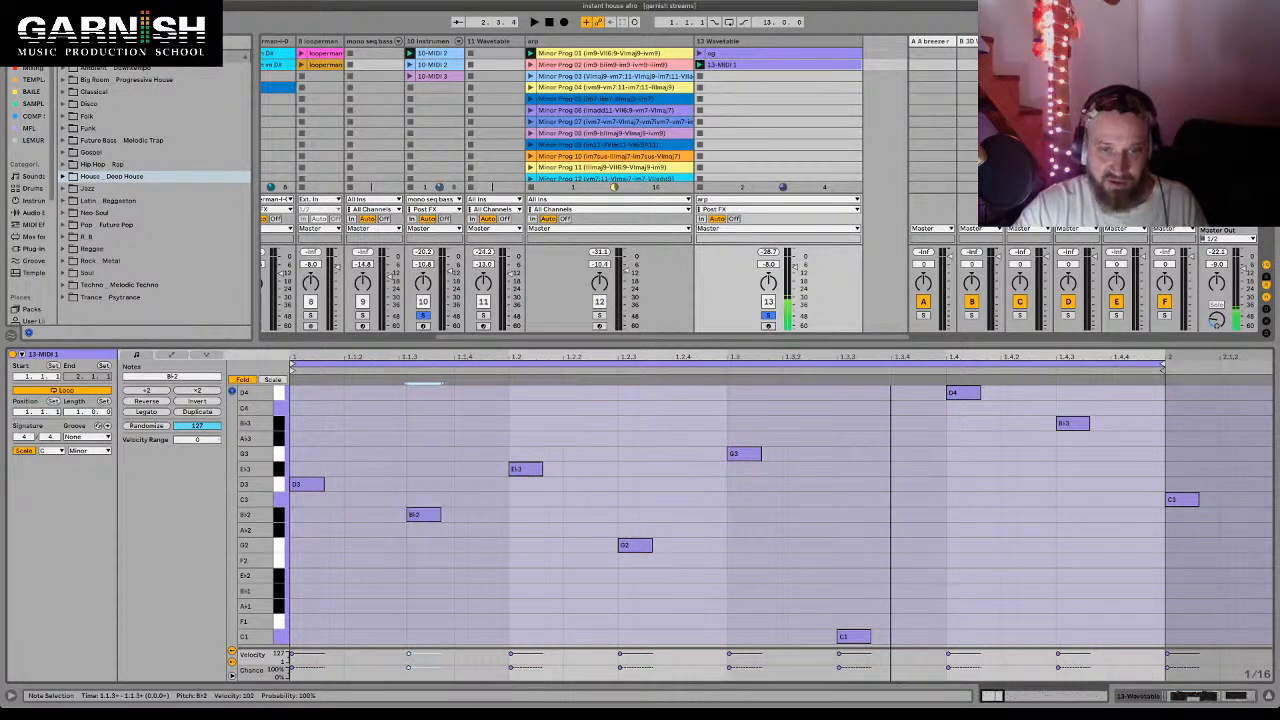
{"action": "key", "text": "Right"}
{"action": "key", "text": "space"}
{"action": "key", "text": "space"}
{"action": "key", "text": "space"}
{"action": "key", "text": "space"}
- Deactivate the G2 note at 1.2.3 and the B♭2 note at 1.1.4, auditioning the loop between the changes
{"action": "left_click", "coordinate": [635, 545]}
{"action": "key", "text": "0"}
{"action": "key", "text": "space"}
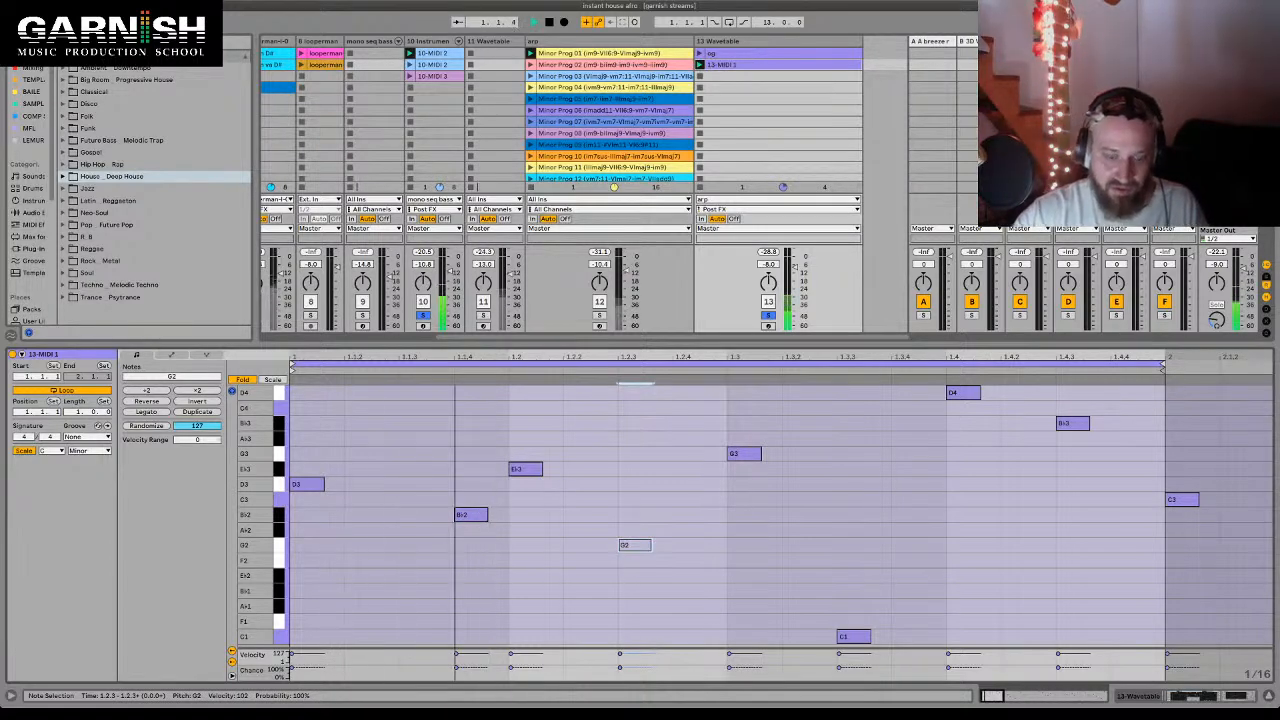
{"action": "key", "text": "space"}
{"action": "key", "text": "space"}
{"action": "left_click", "coordinate": [471, 515]}
{"action": "key", "text": "0"}
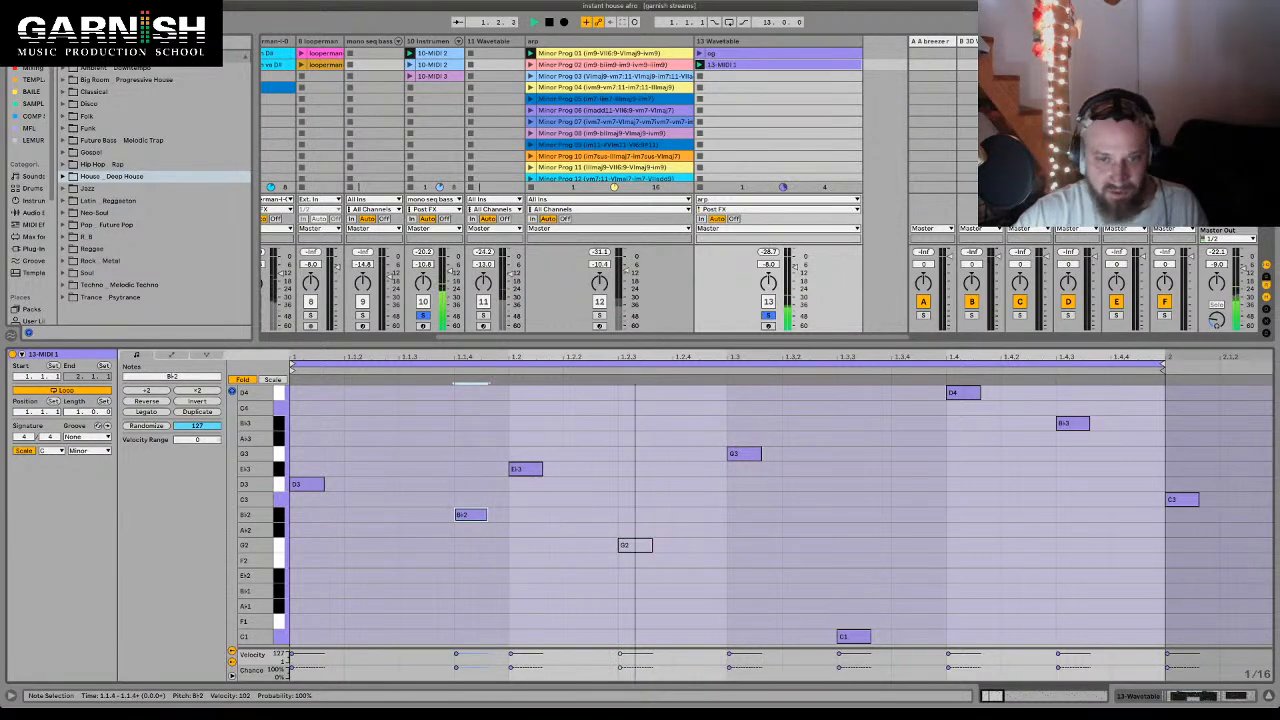
{"action": "key", "text": "space"}
{"action": "key", "text": "space"}
{"action": "key", "text": "space"}
- Reactivate the G2 note at 1.2.3 and listen to the loop
{"action": "left_click", "coordinate": [635, 545]}
{"action": "key", "text": "0"}
{"action": "key", "text": "space"}
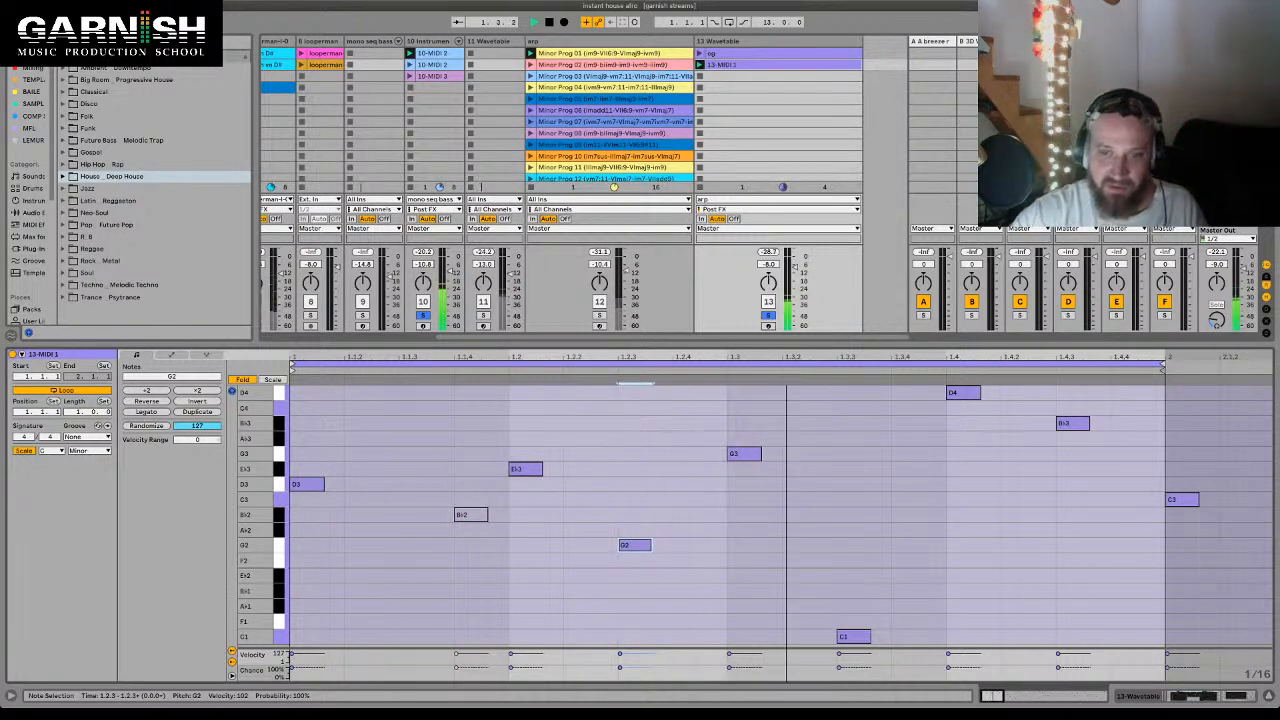
{"action": "key", "text": "space"}
- Transpose the C1 note at 1.3.3 up two octaves to C3
{"action": "left_click", "coordinate": [854, 637]}
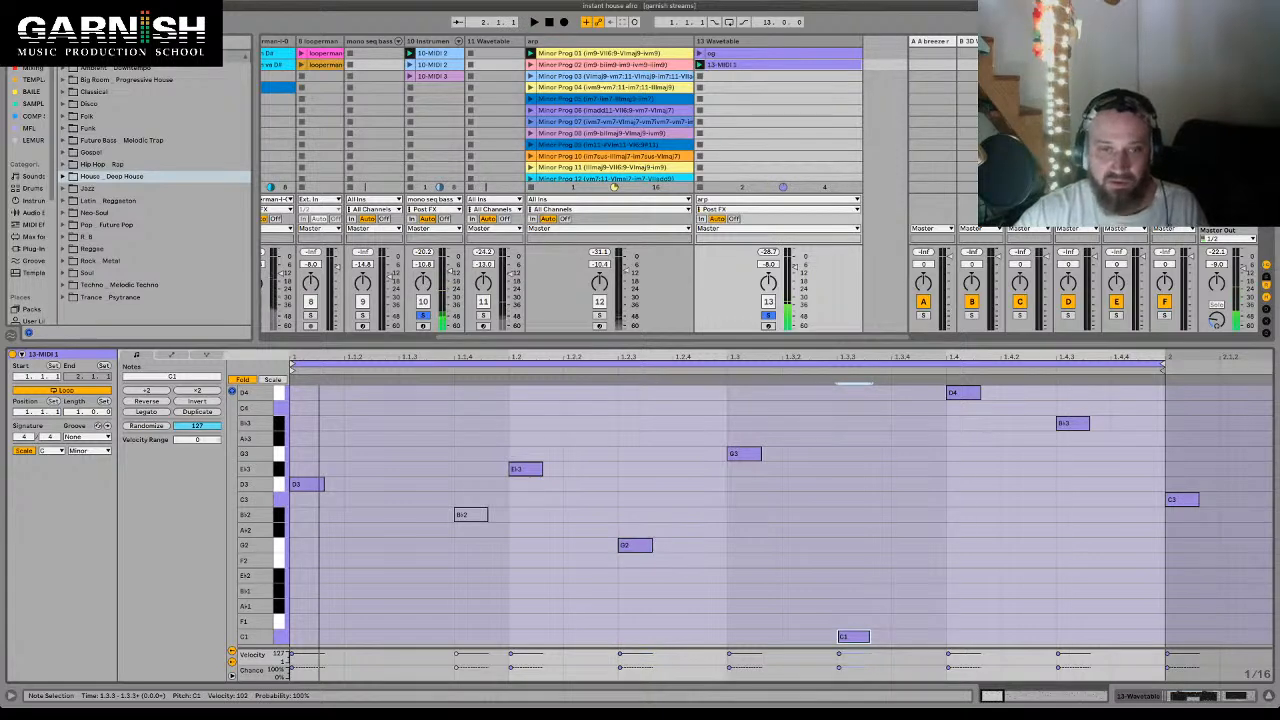
{"action": "key", "text": "shift+Up"}
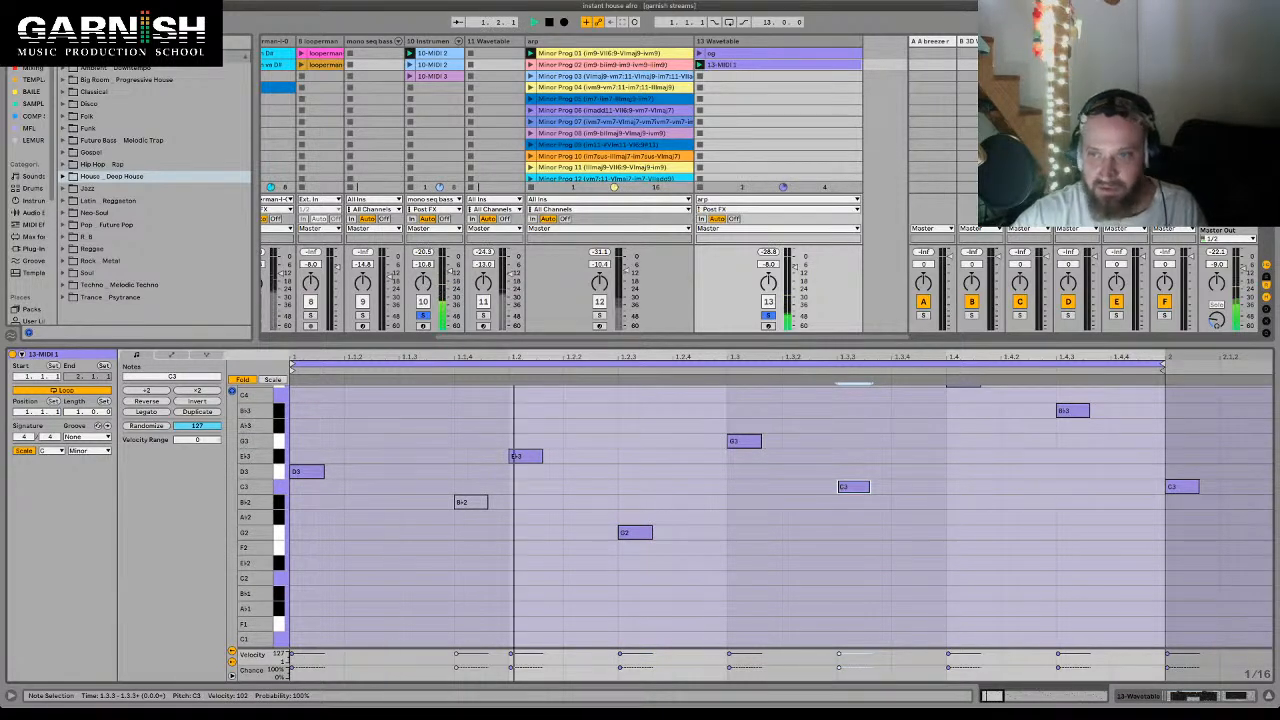
{"action": "scroll", "coordinate": [780, 515], "scroll_direction": "up", "scroll_amount": 1}
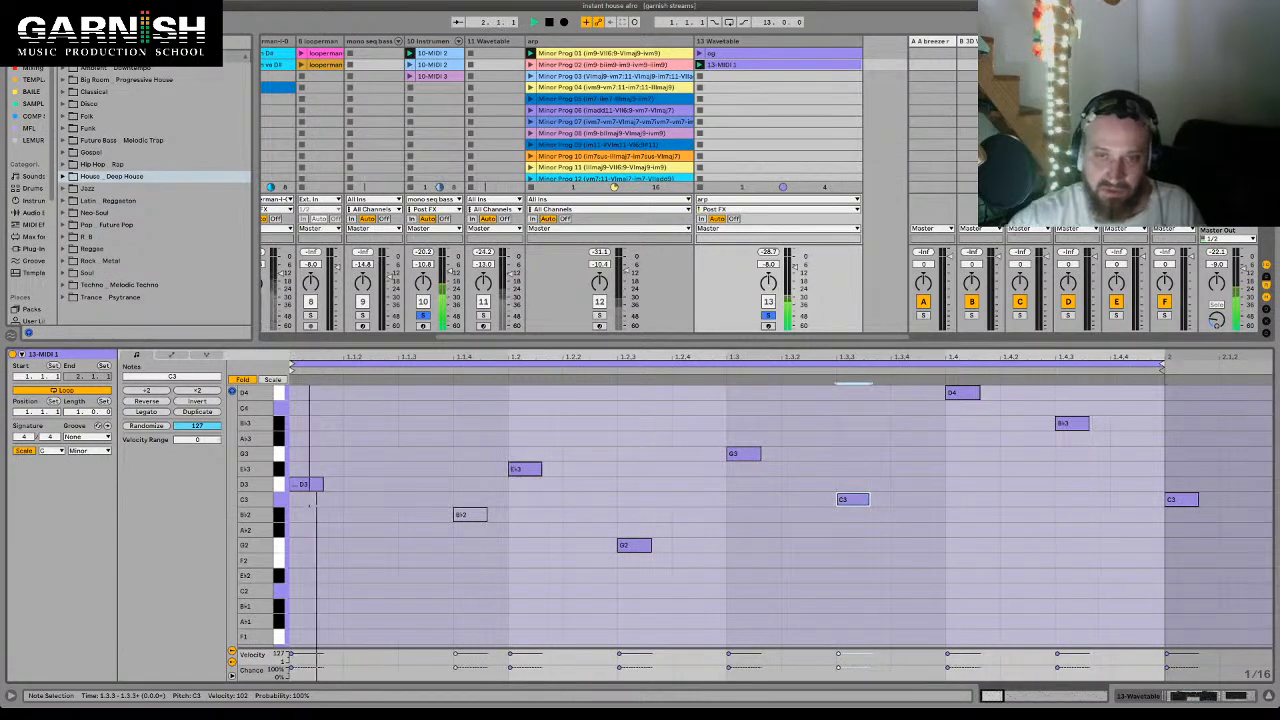
- Deactivate the B♭3 note at 1.4.3 and move the D4 note to 1.4.3
{"action": "left_click", "coordinate": [1073, 423]}
{"action": "key", "text": "0"}
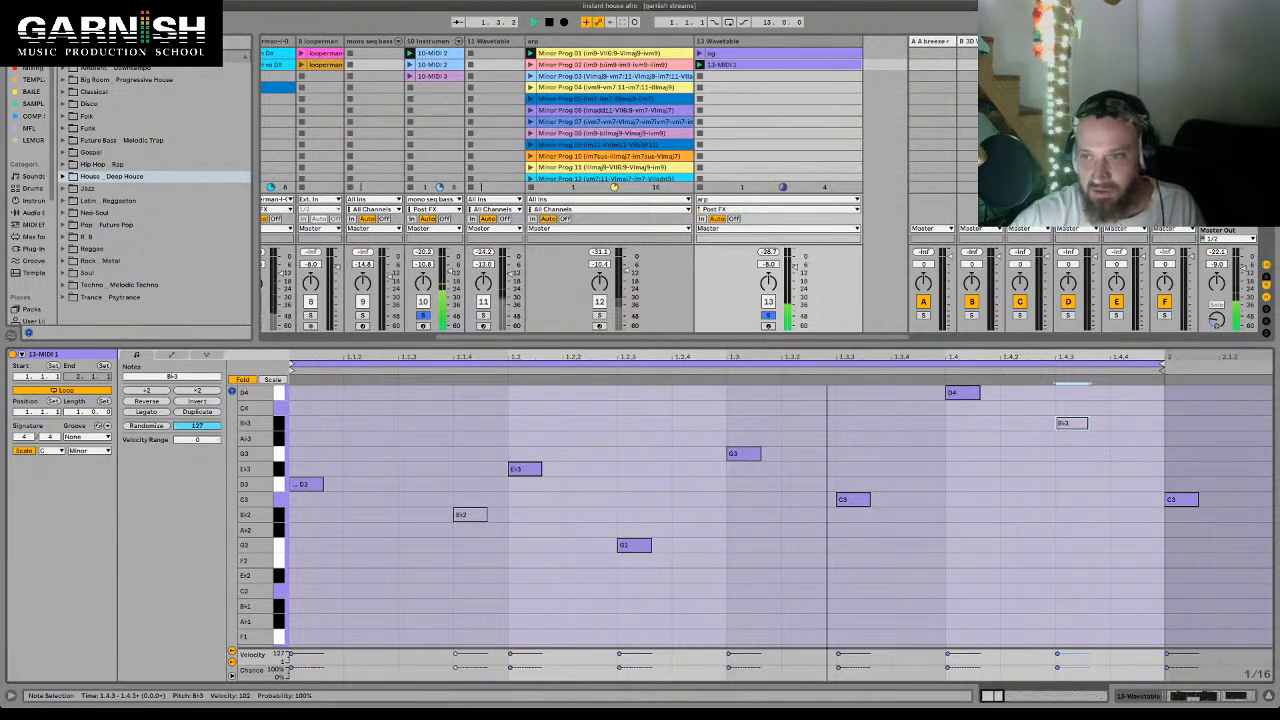
{"action": "left_click_drag", "start_coordinate": [962, 393], "coordinate": [1017, 393]}
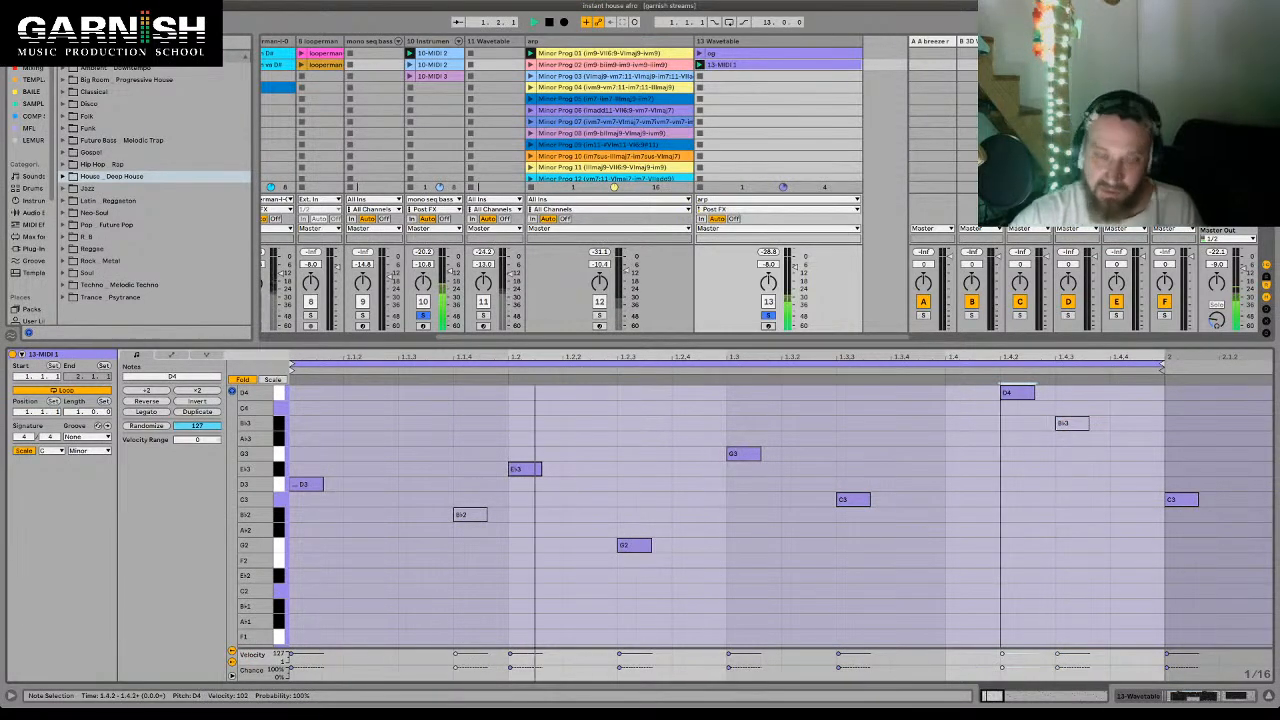
{"action": "key", "text": "Right"}
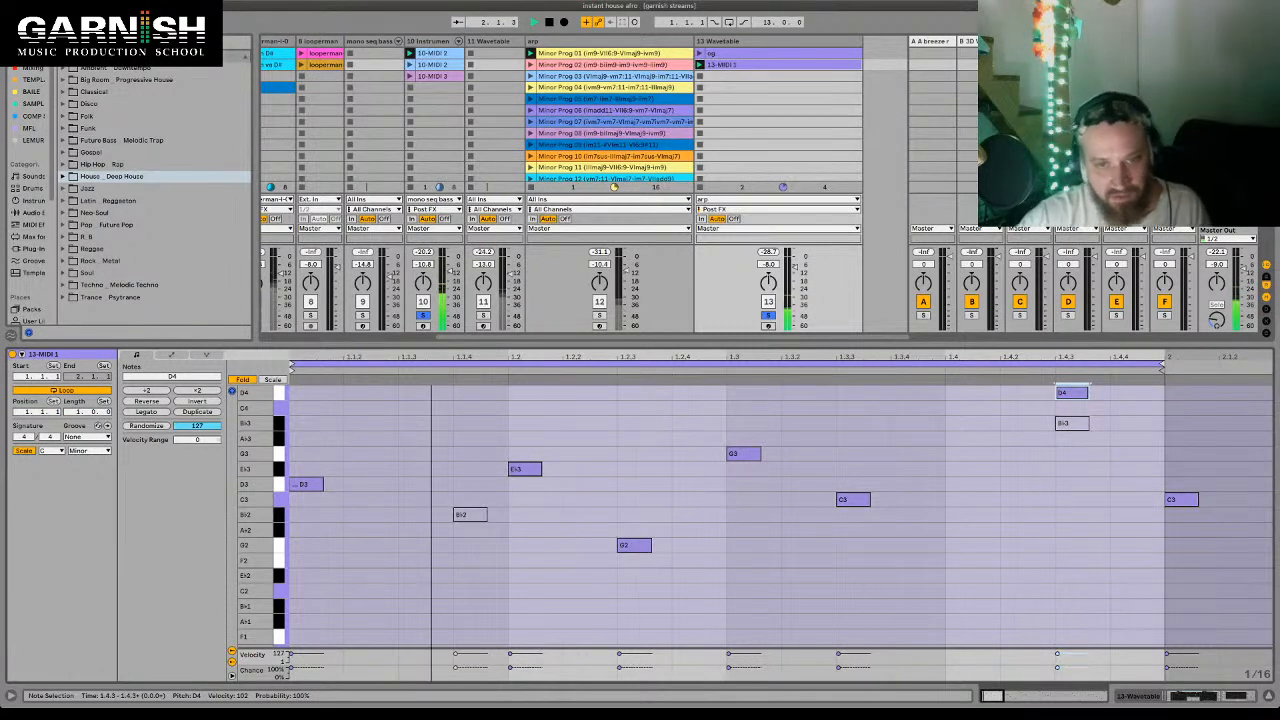
- Transpose the D4 note at 1.4.3 down two octaves to D2 while the loop plays
{"action": "scroll", "coordinate": [780, 515], "scroll_direction": "down", "scroll_amount": 5}
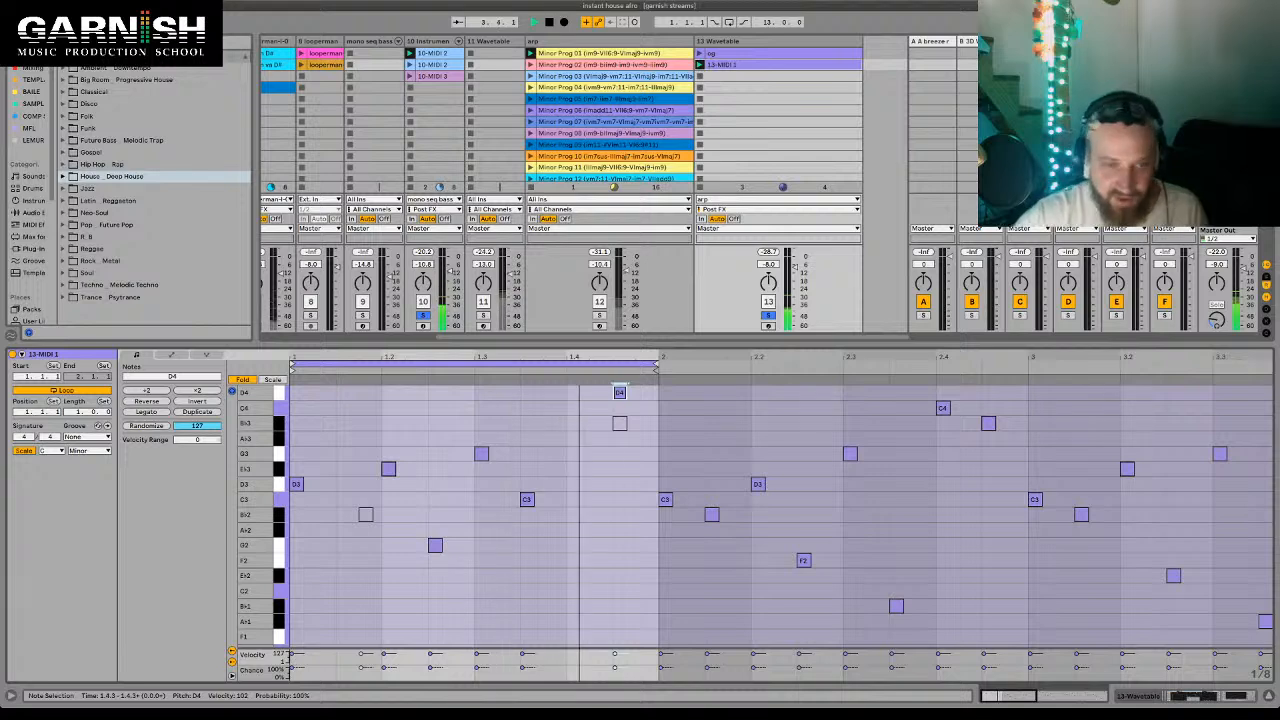
{"action": "scroll", "coordinate": [780, 515], "scroll_direction": "up", "scroll_amount": 5}
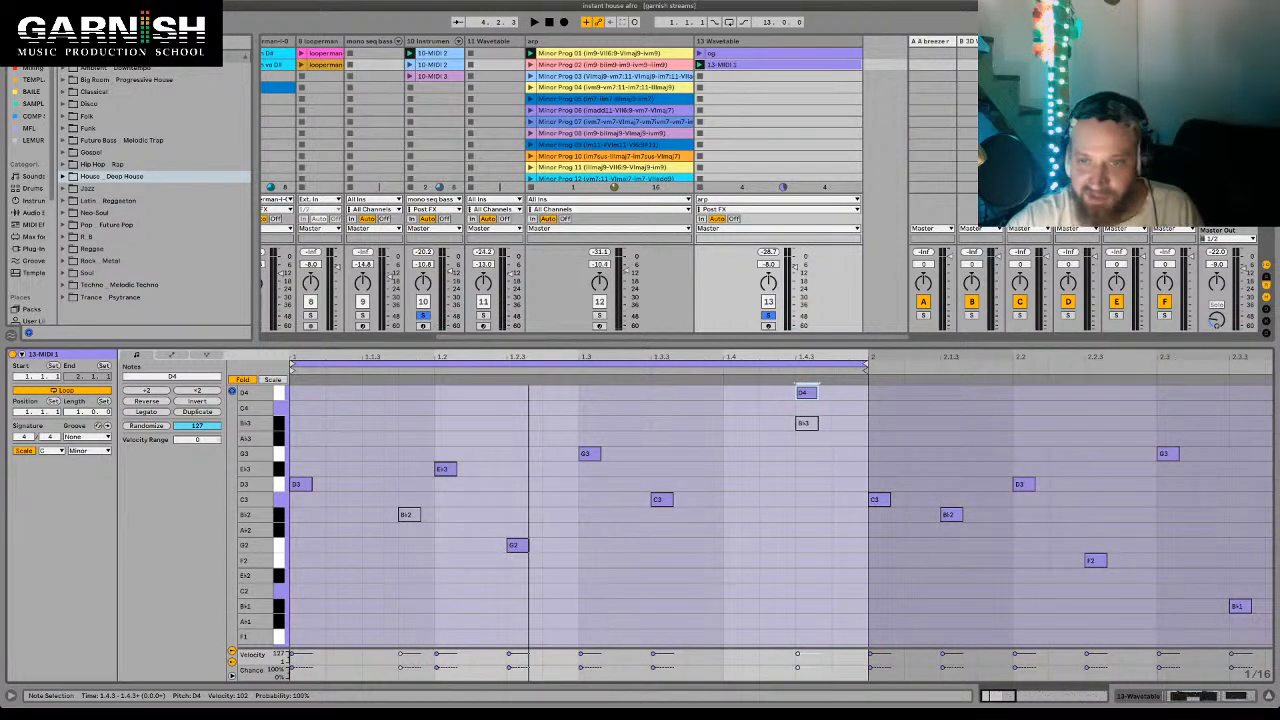
{"action": "scroll", "coordinate": [780, 515], "scroll_direction": "up", "scroll_amount": 3}
{"action": "scroll", "coordinate": [780, 515], "scroll_direction": "down", "scroll_amount": 1}
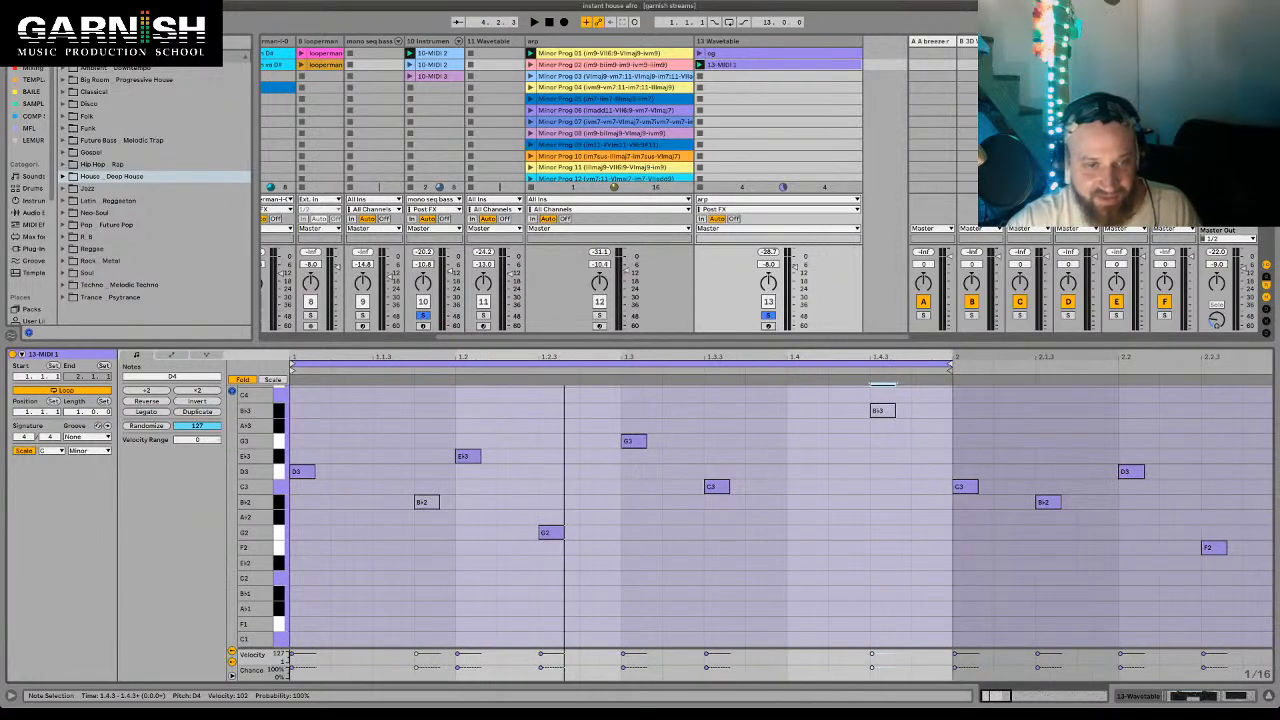
{"action": "key", "text": "space"}
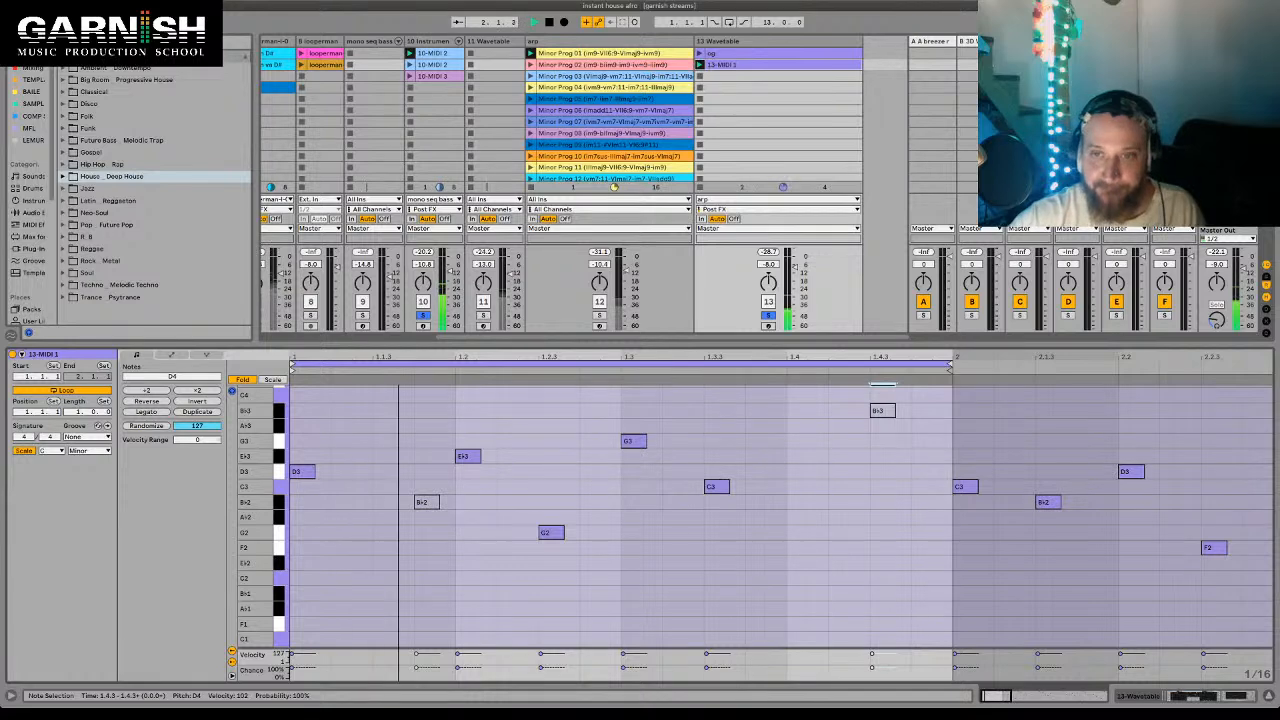
{"action": "scroll", "coordinate": [756, 533], "scroll_direction": "up", "scroll_amount": 1}
{"action": "key", "text": "shift+Down"}
{"action": "key", "text": "shift+Down"}
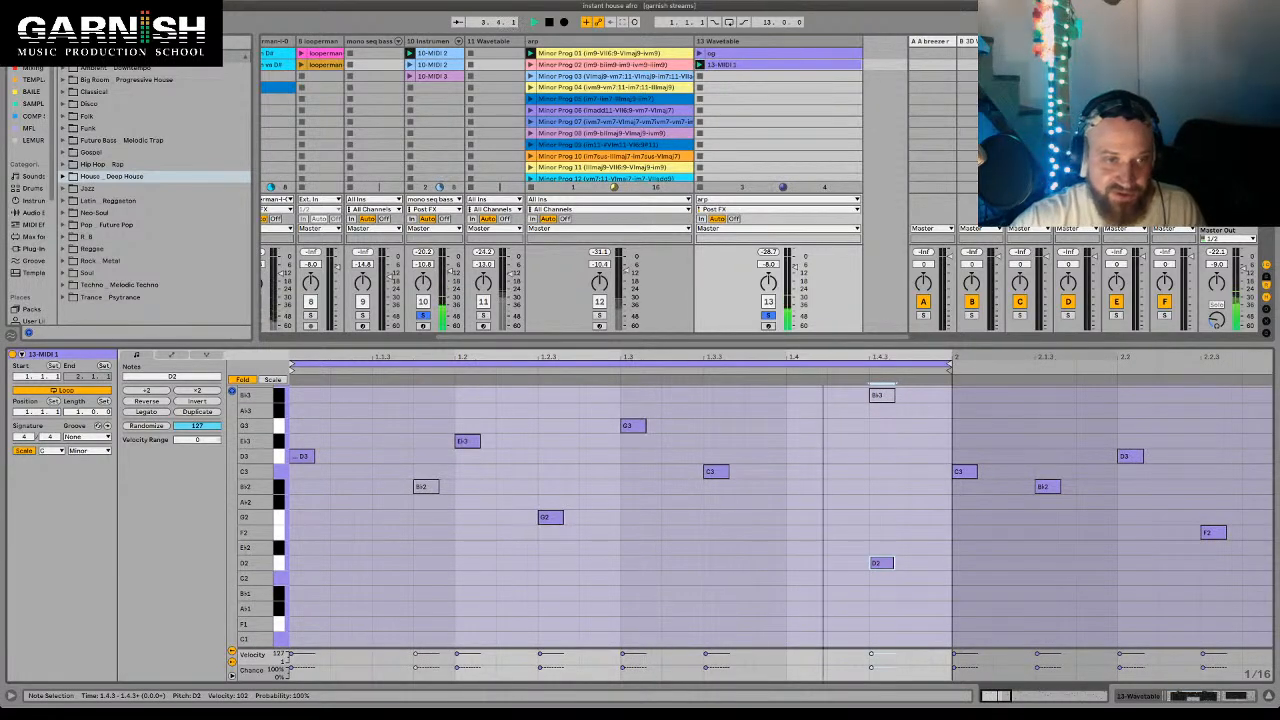
- Try lengthening the opening D3 note, undo that, and place a copy of the note at 1.1.4
{"action": "left_click_drag", "start_coordinate": [315, 456], "coordinate": [397, 456]}
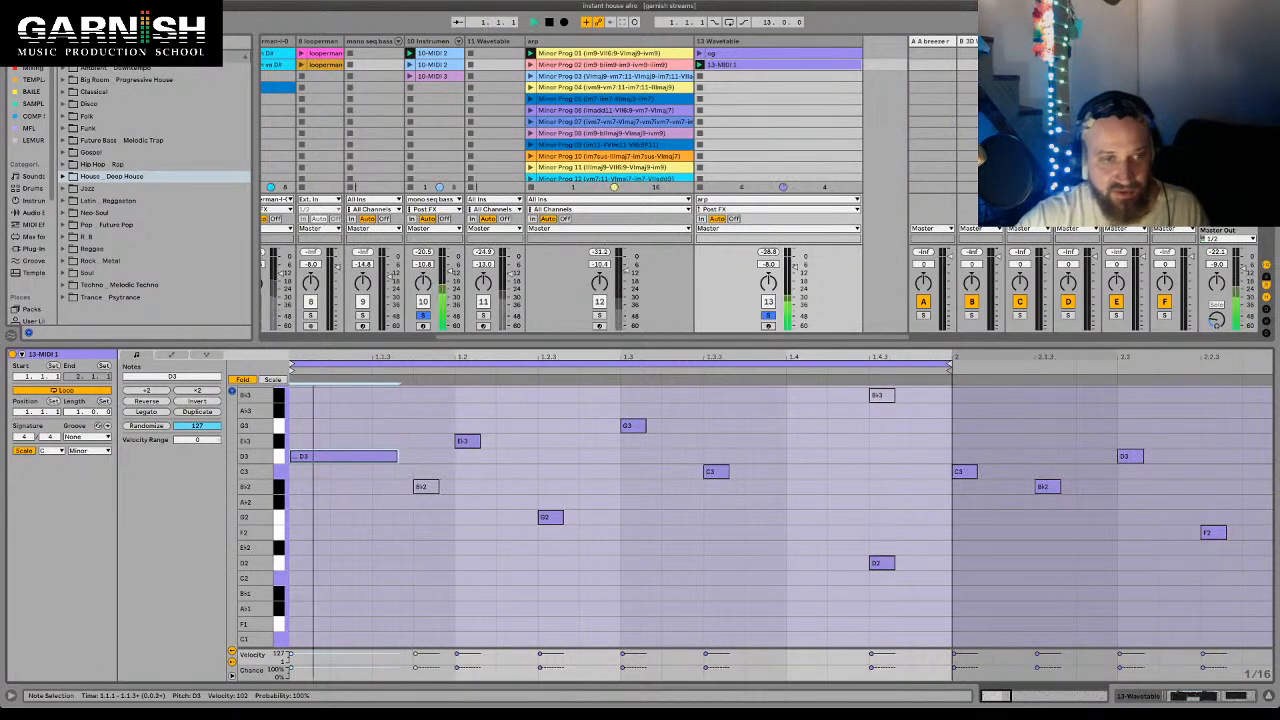
{"action": "key", "text": "super+z"}
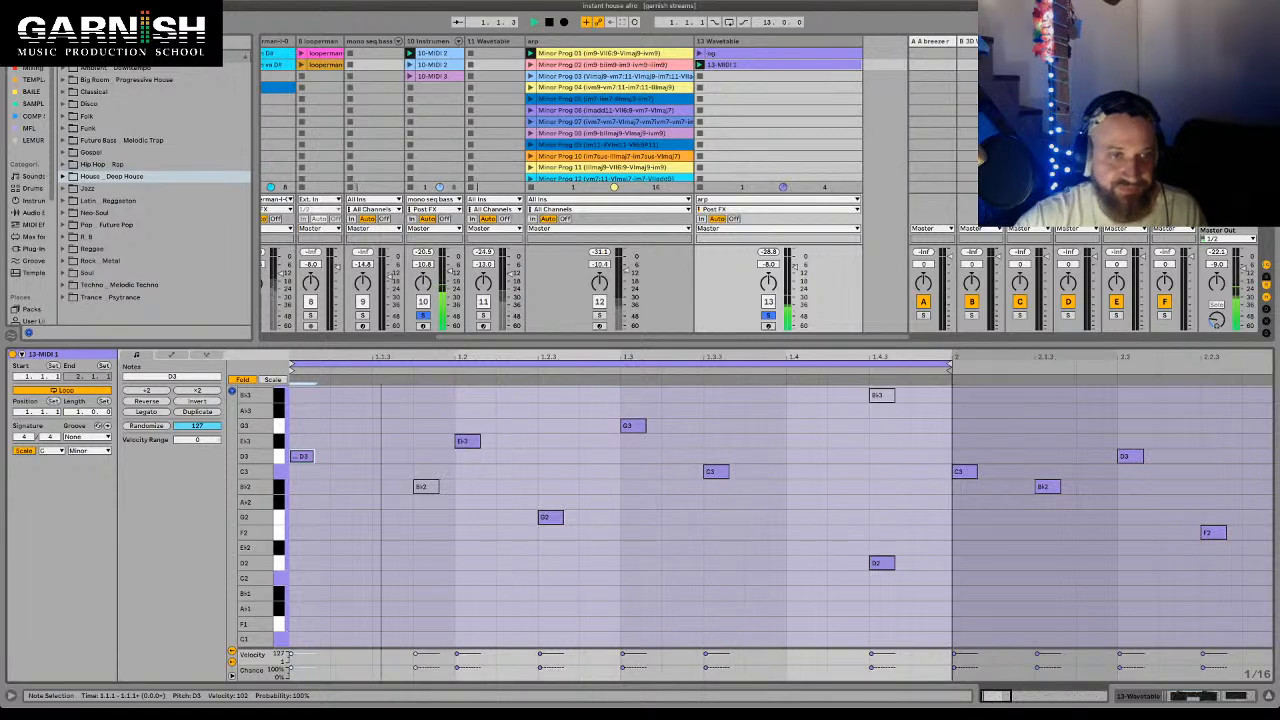
{"action": "left_click_drag", "start_coordinate": [303, 456], "coordinate": [427, 456]}
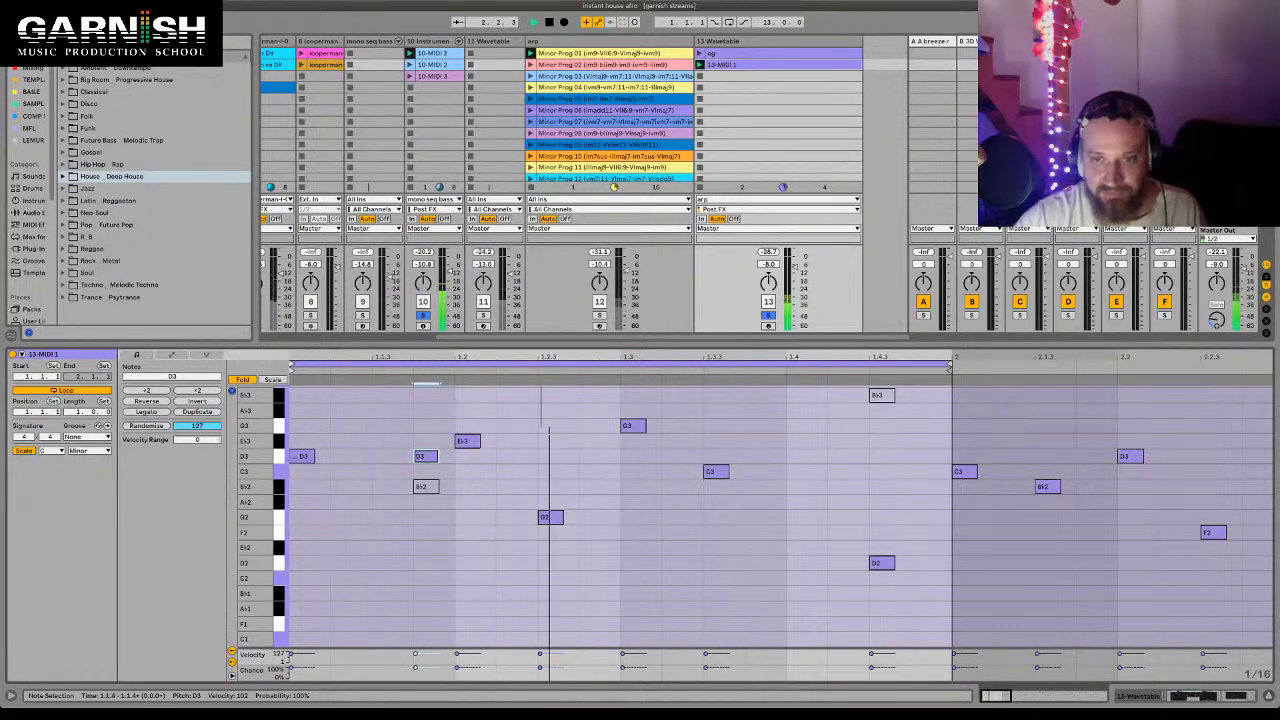
{"action": "left_click_drag", "start_coordinate": [421, 486], "coordinate": [757, 517]}
{"action": "key", "text": "shift+Tab"}
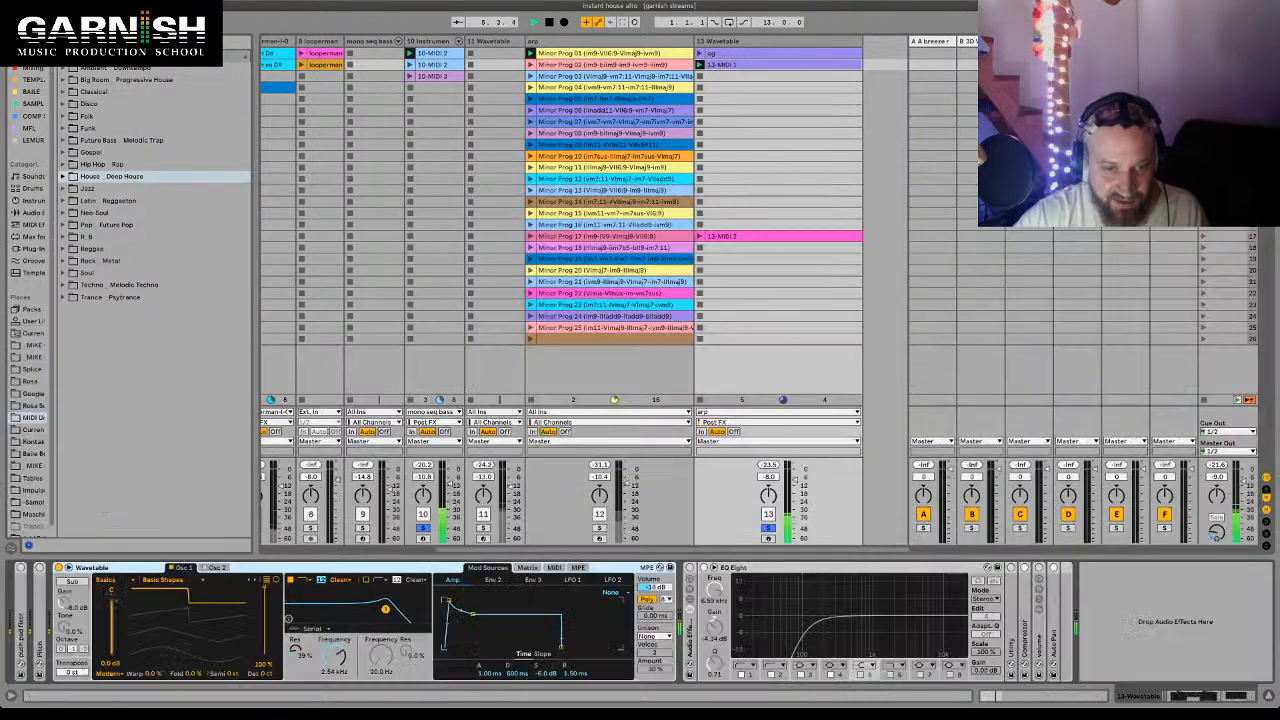
- Raise the velocity modulation of Amp to 73 in Wavetable's modulation matrix, using the expanded device view
{"action": "left_click", "coordinate": [527, 568]}
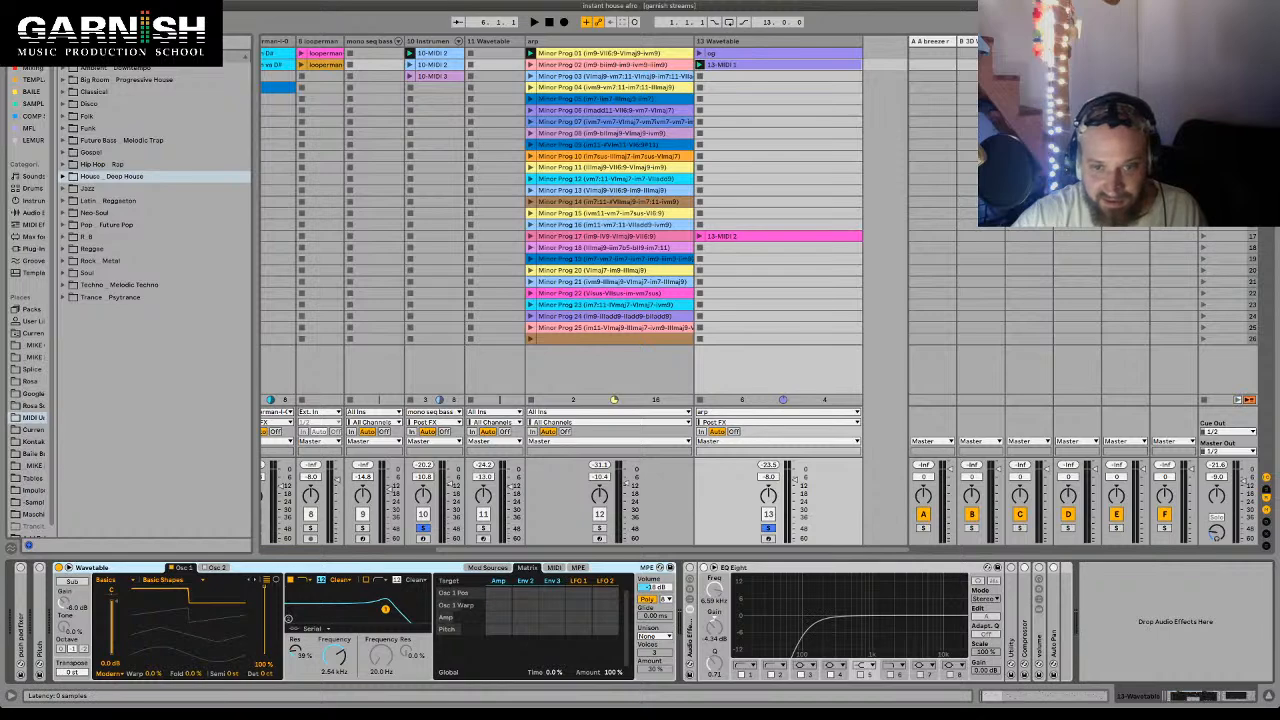
{"action": "left_click", "coordinate": [69, 568]}
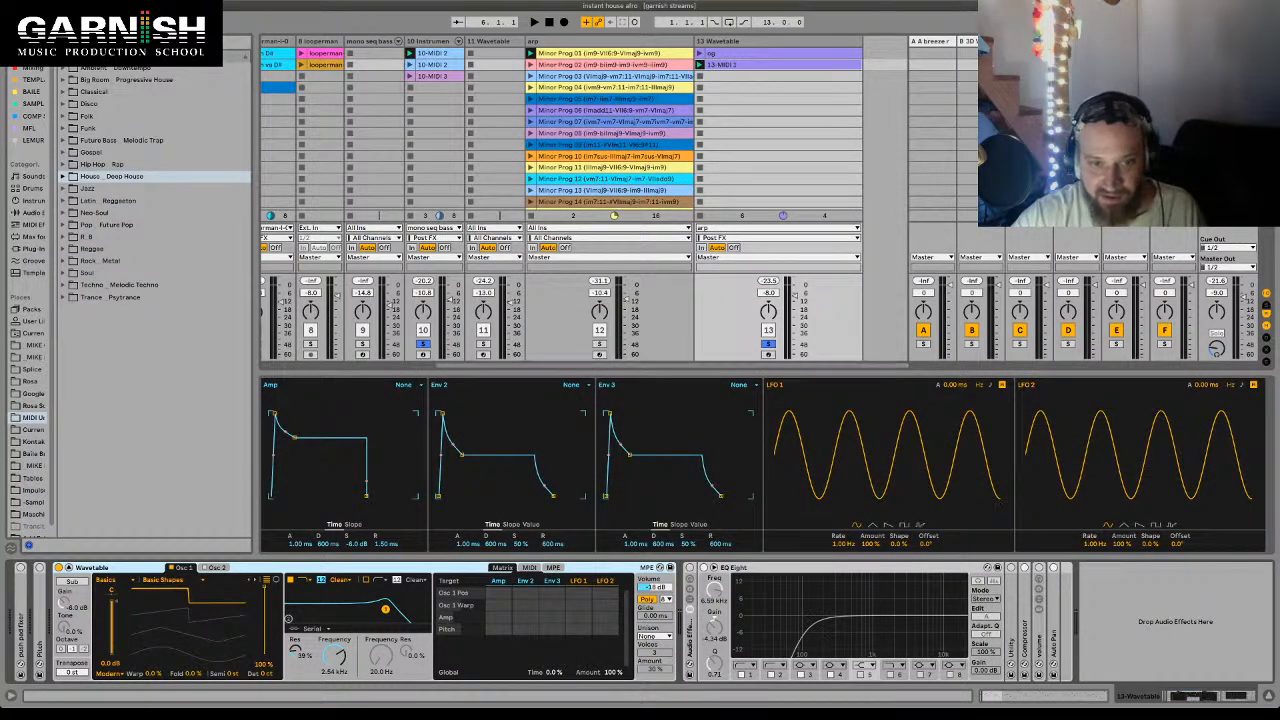
{"action": "left_click_drag", "start_coordinate": [640, 372], "coordinate": [640, 213]}
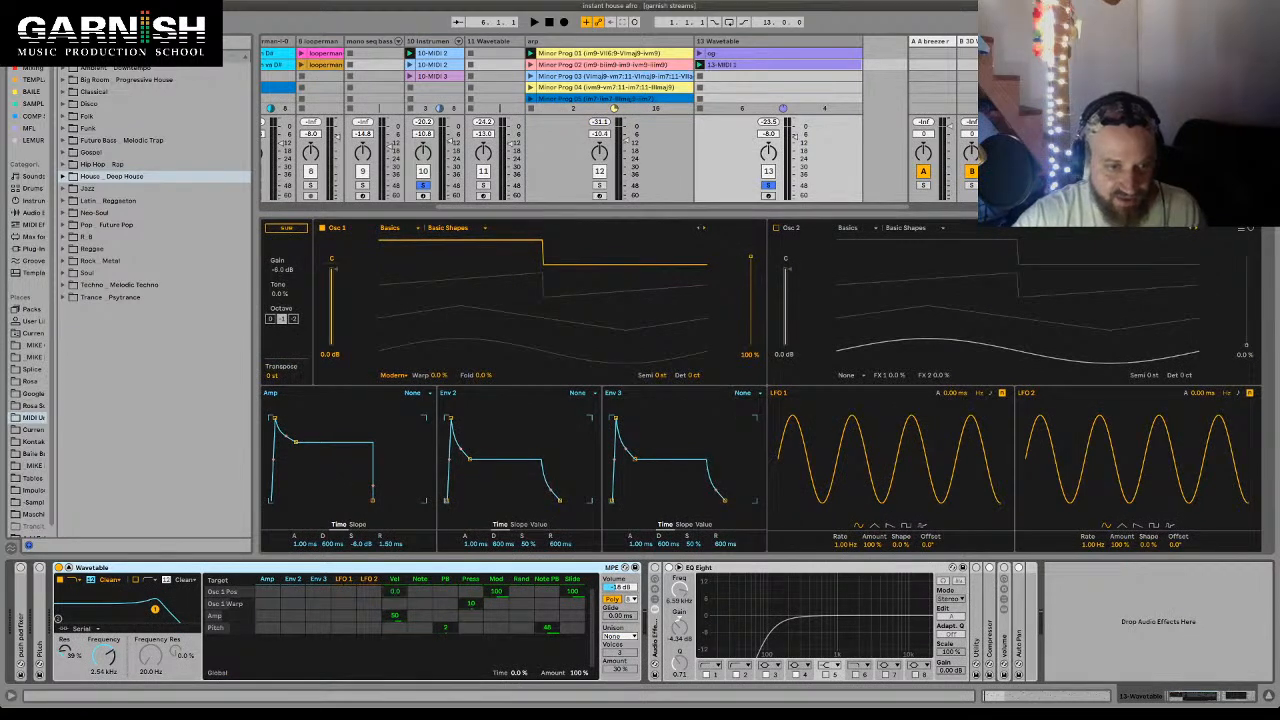
{"action": "left_click_drag", "start_coordinate": [395, 616], "coordinate": [395, 590]}
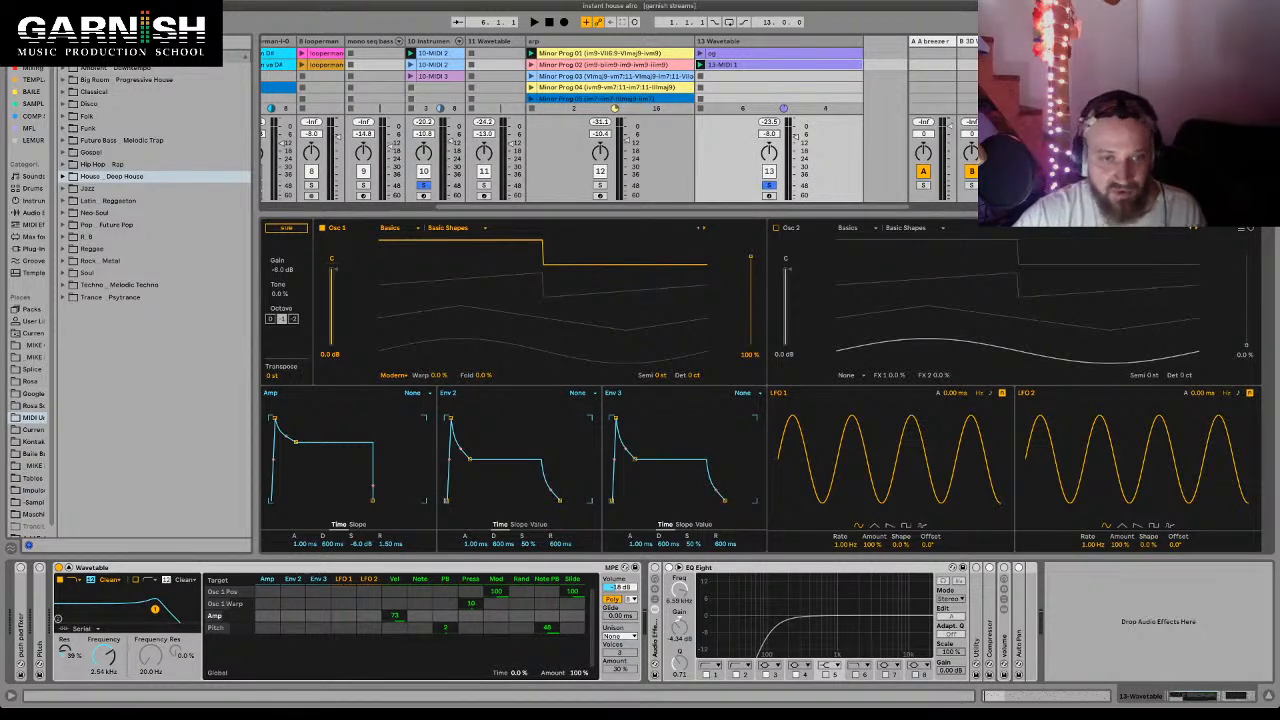
- Lower the velocity of the C3 note at 1.3.4 to 15 while the loop plays
{"action": "key", "text": "shift+Tab"}
{"action": "key", "text": "space"}
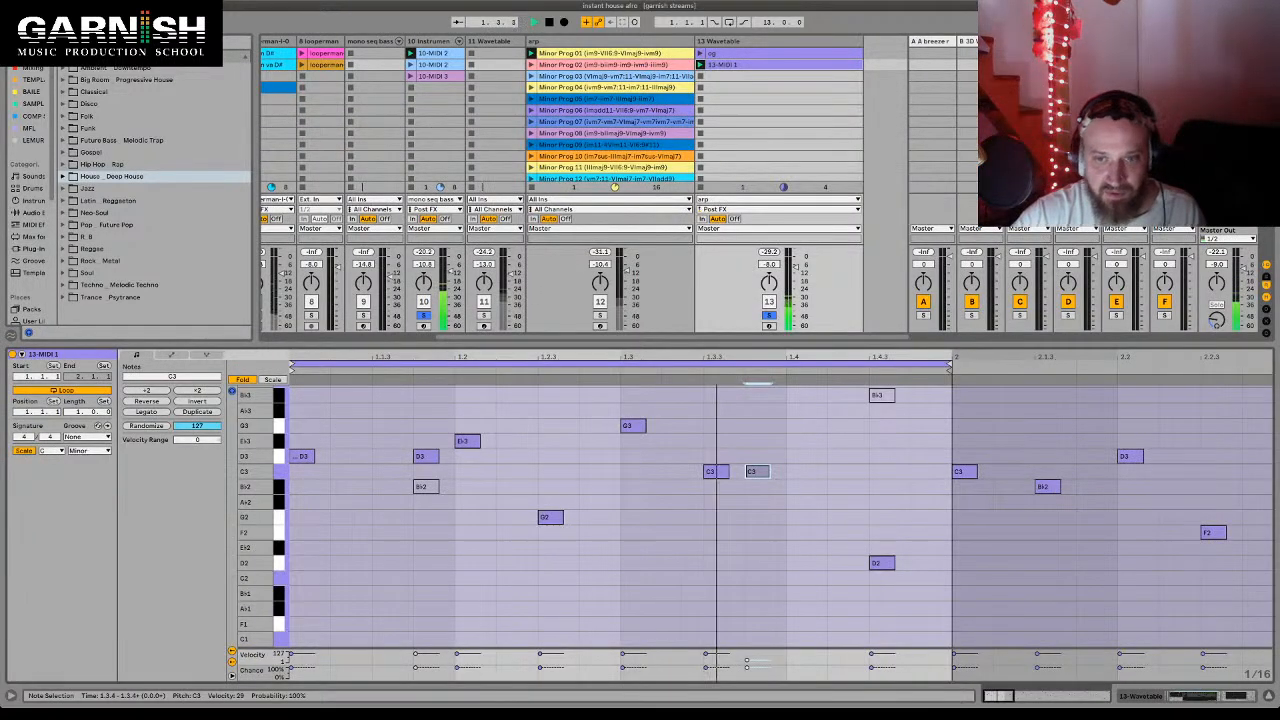
{"action": "left_click_drag", "start_coordinate": [750, 469], "coordinate": [750, 483]}
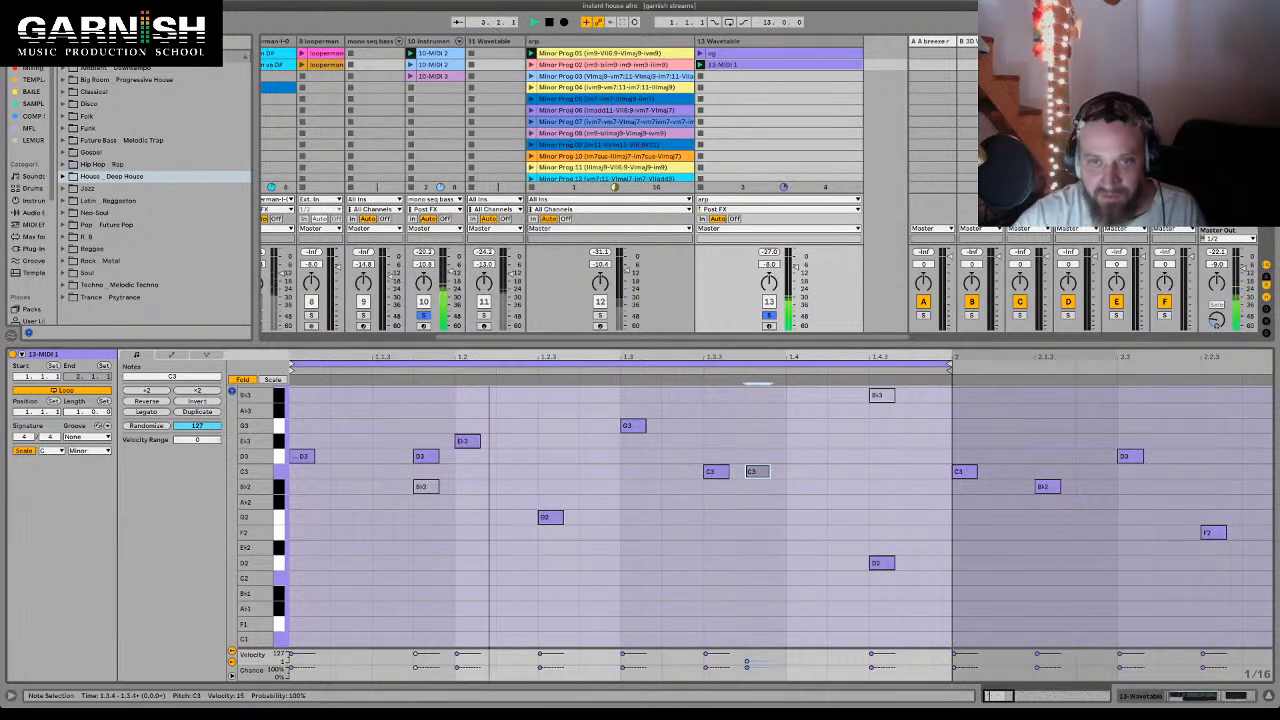
- Extend the MIDI clip's loop to two bars and play it back
{"action": "key", "text": "x"}
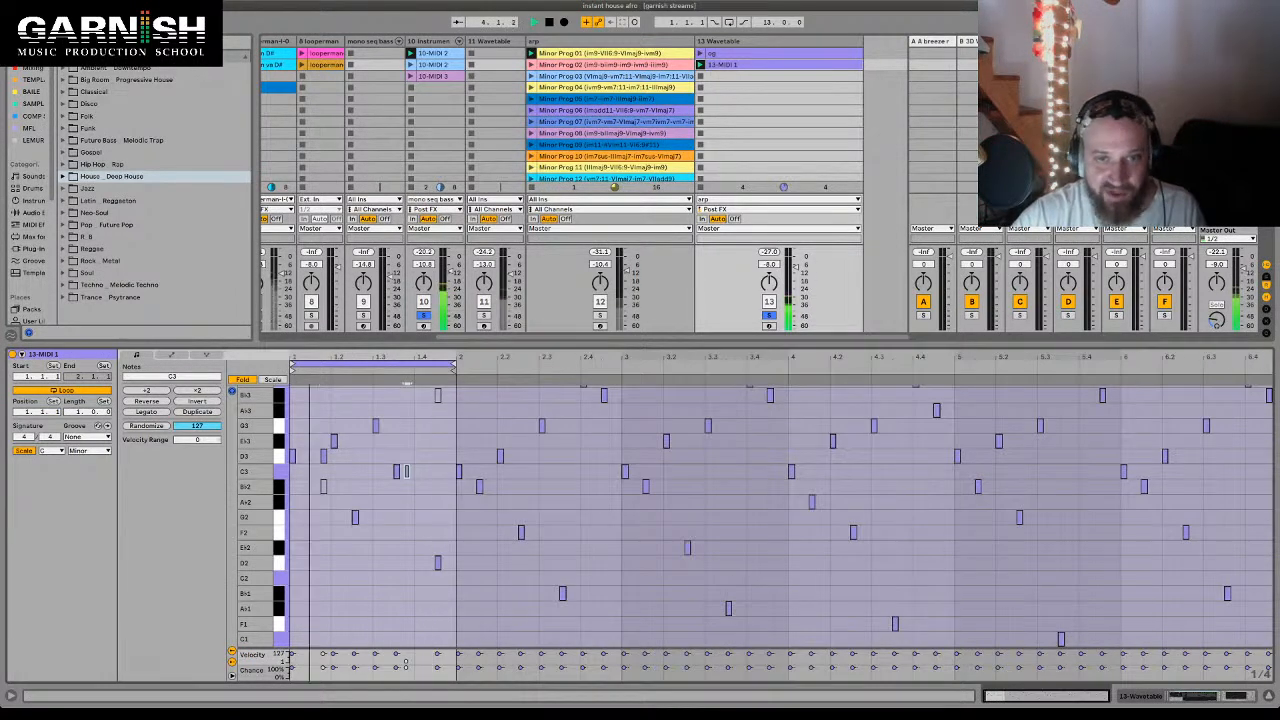
{"action": "left_click_drag", "start_coordinate": [456, 371], "coordinate": [621, 377]}
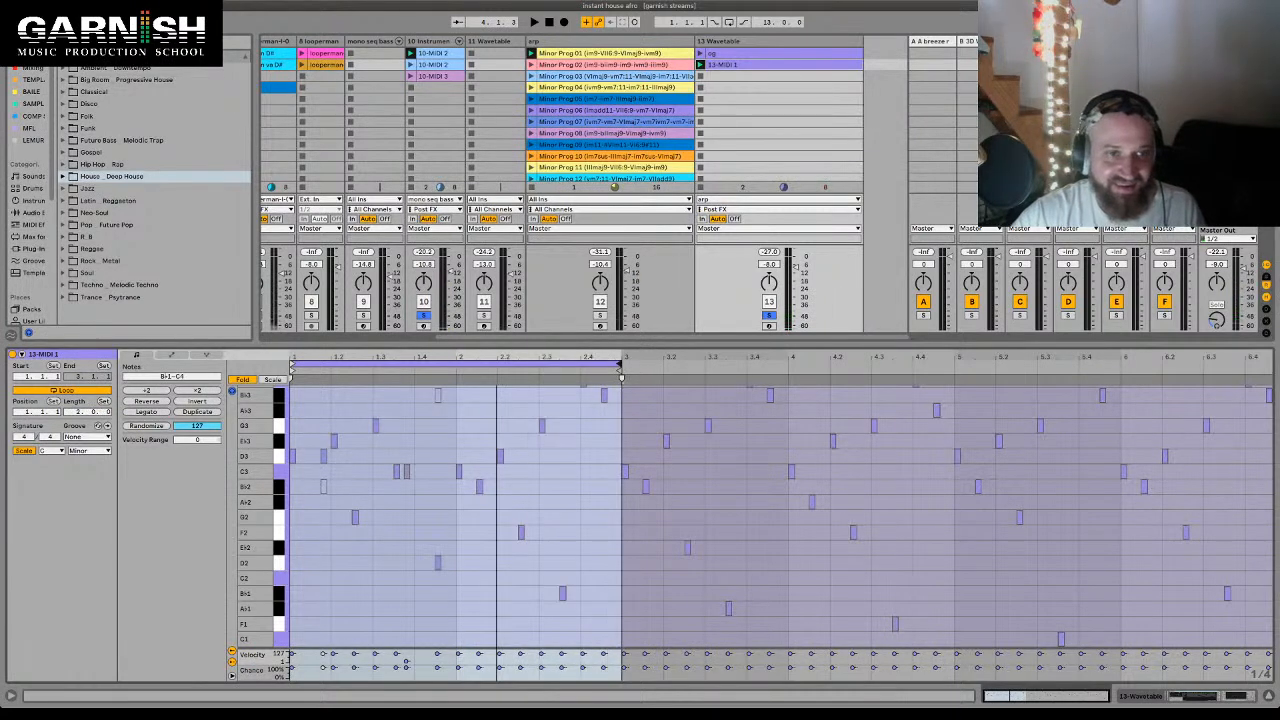
{"action": "scroll", "coordinate": [470, 500], "scroll_direction": "up", "scroll_amount": 3}
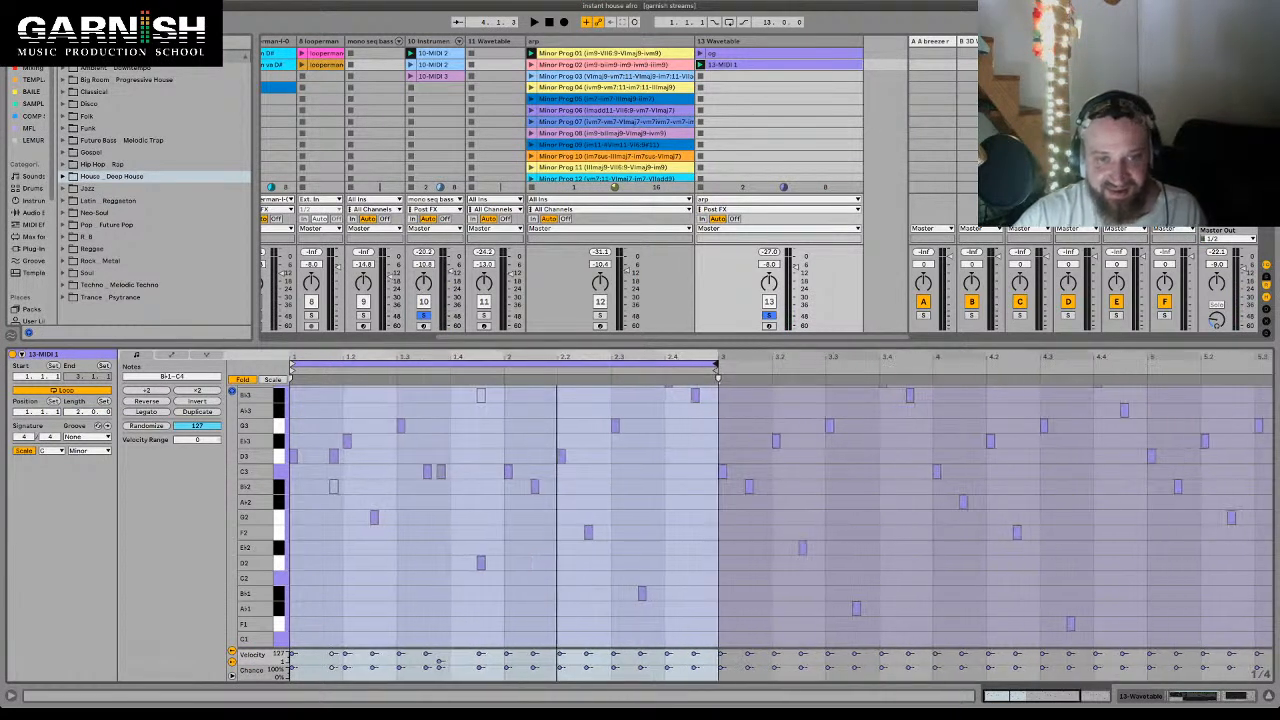
{"action": "key", "text": "space"}
{"action": "scroll", "coordinate": [470, 500], "scroll_direction": "up", "scroll_amount": 3}
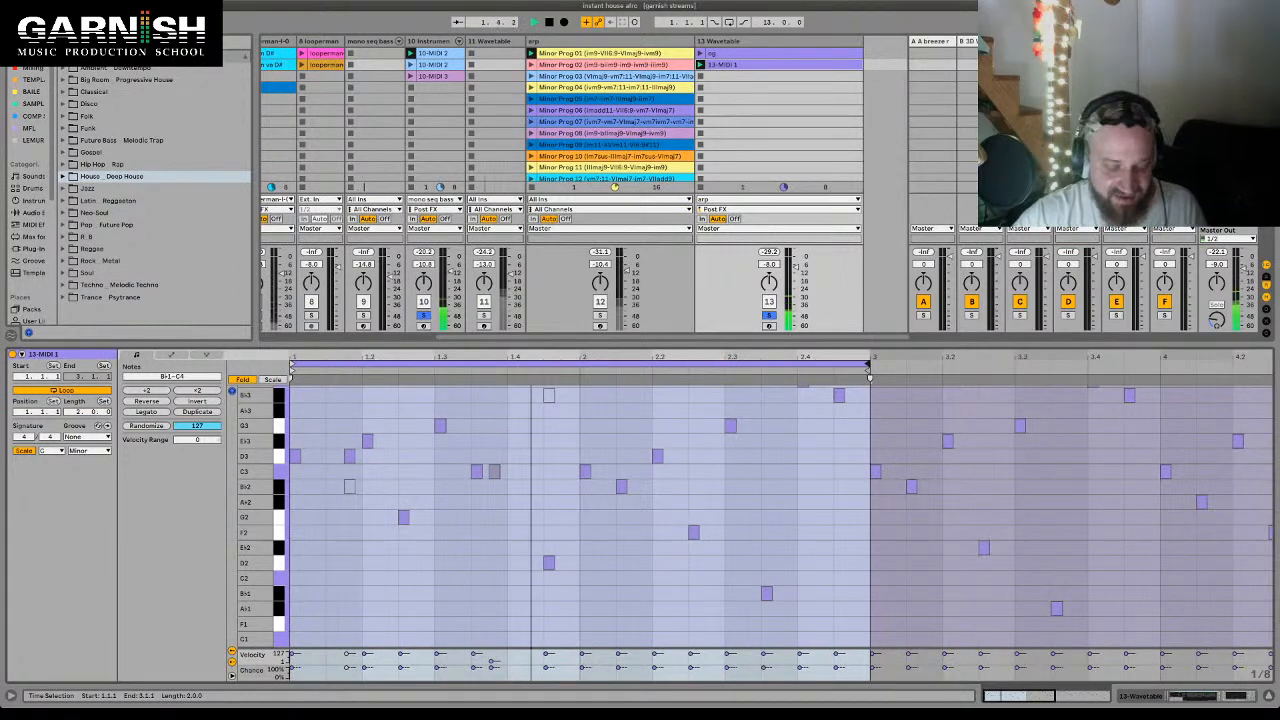
{"action": "key", "text": "space"}
- Deactivate the B♭2 note at 2.1.3 and place a copy of it at 1.4.4, transposed to G3 with velocity 10
{"action": "left_click", "coordinate": [621, 487]}
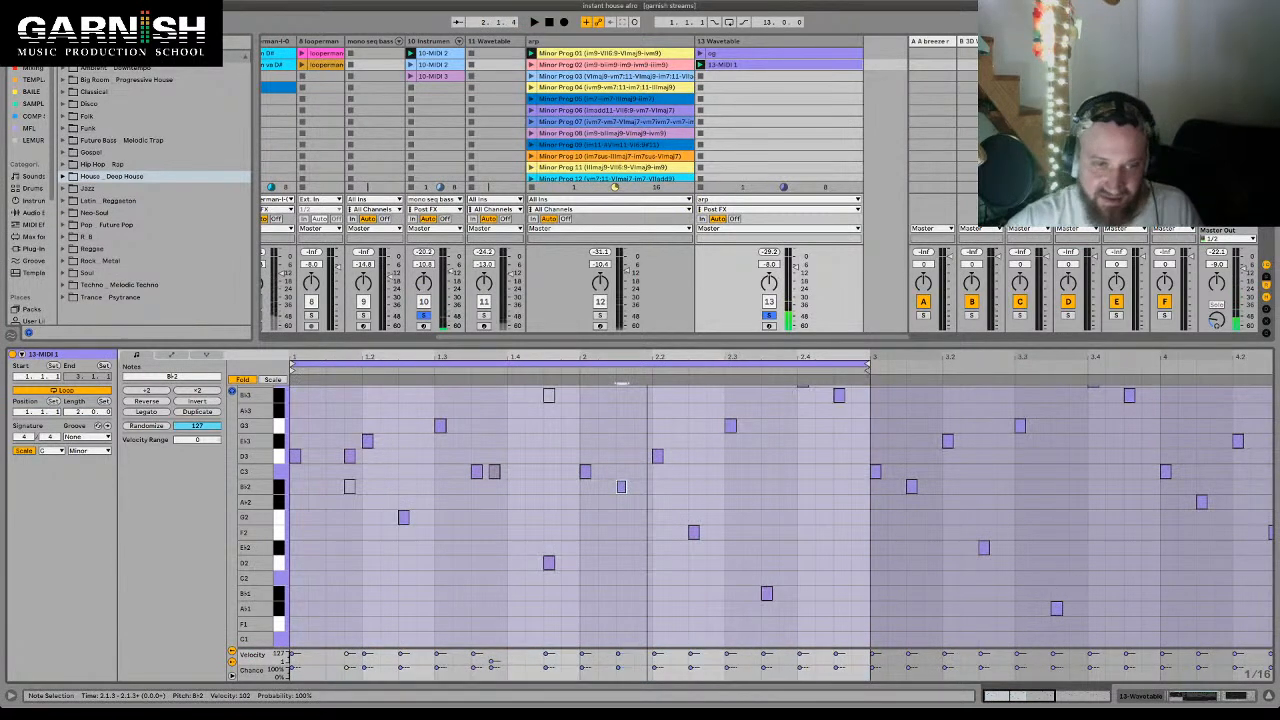
{"action": "key", "text": "space"}
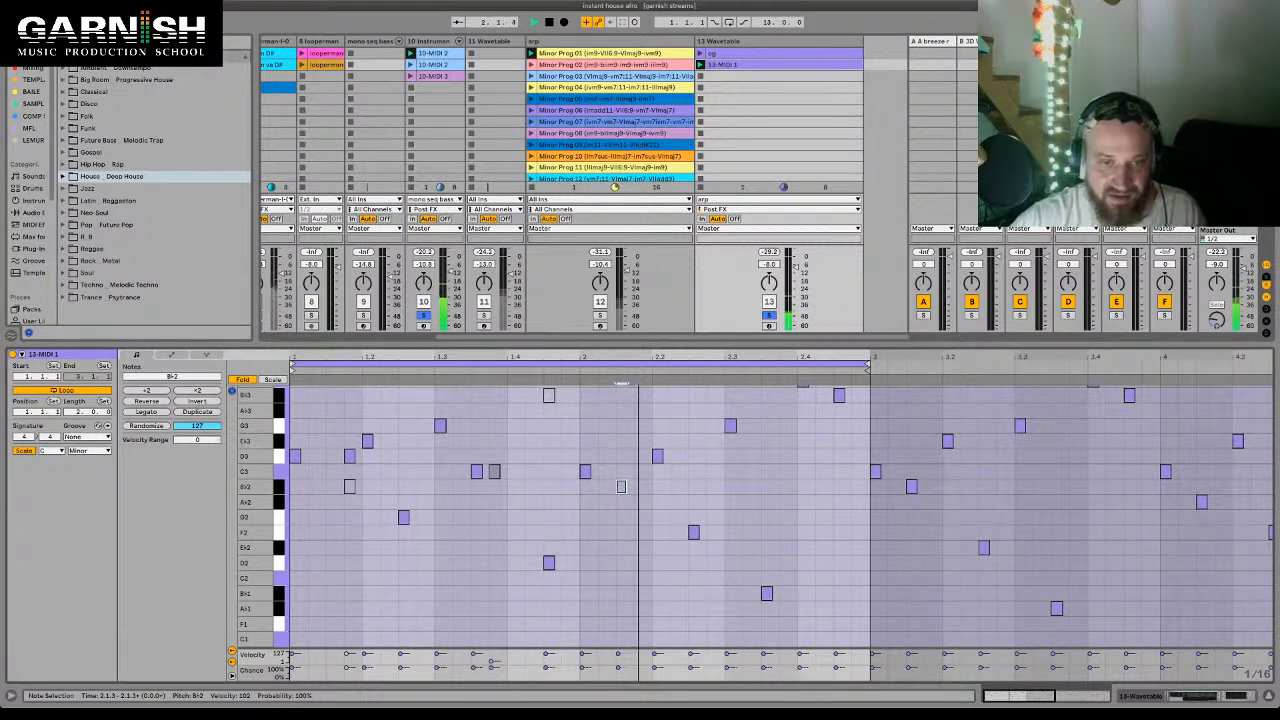
{"action": "left_click", "coordinate": [567, 471]}
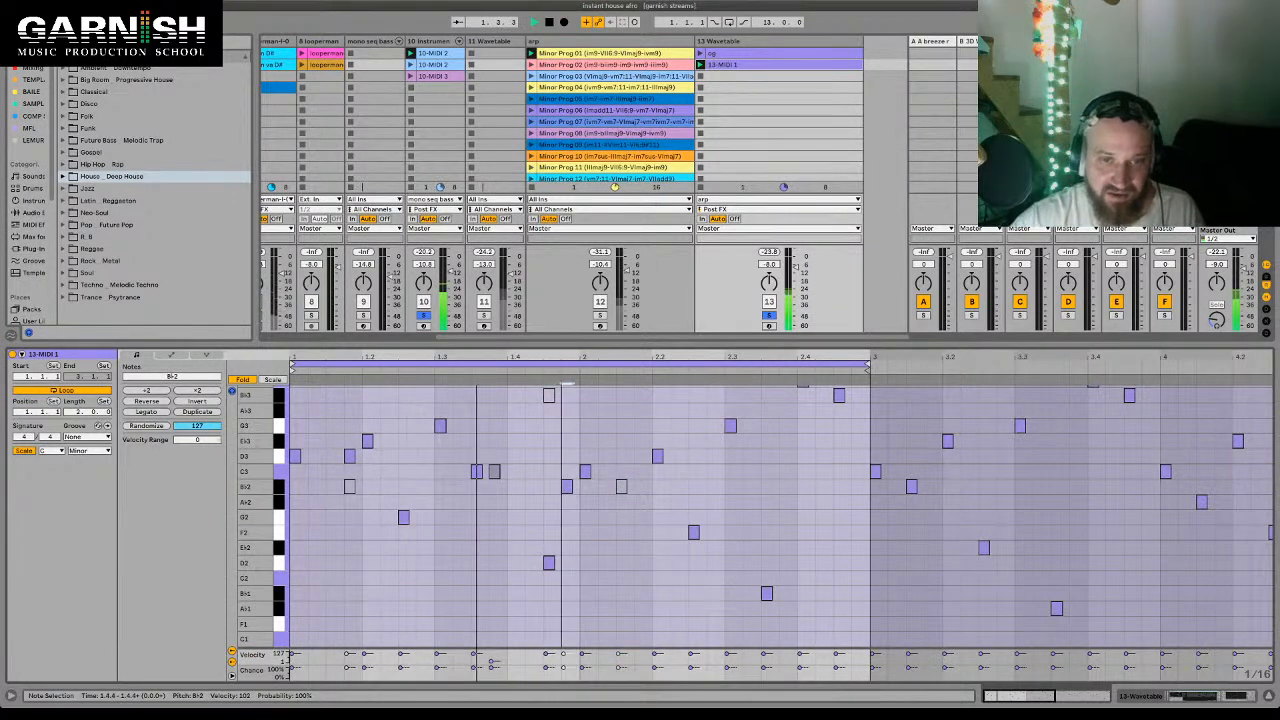
{"action": "double_click", "coordinate": [567, 471]}
{"action": "left_click_drag", "start_coordinate": [567, 471], "coordinate": [567, 525]}
{"action": "key", "text": "Up"}
{"action": "key", "text": "Up"}
{"action": "key", "text": "Up"}
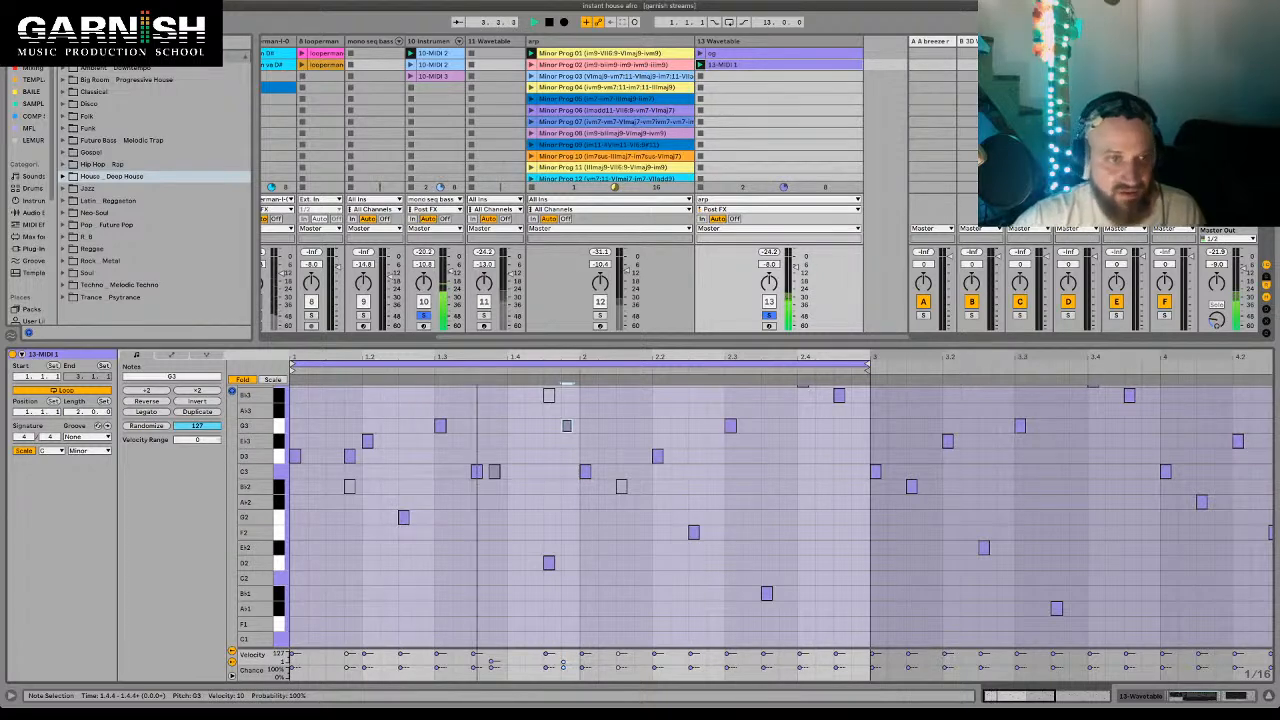
- Add a C3 note at 2.1.4 and a B♭3 note at 2.4.4, giving the B♭3 note a velocity of 58
{"action": "key", "text": "f"}
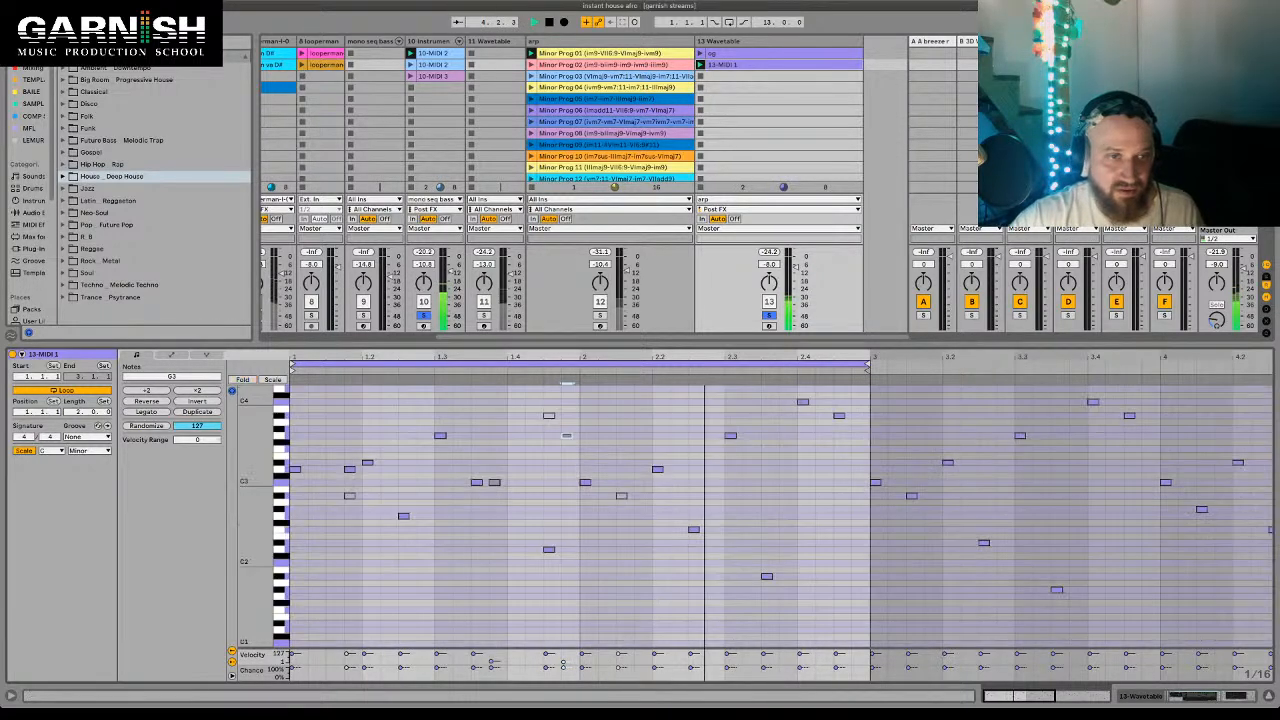
{"action": "key", "text": "f"}
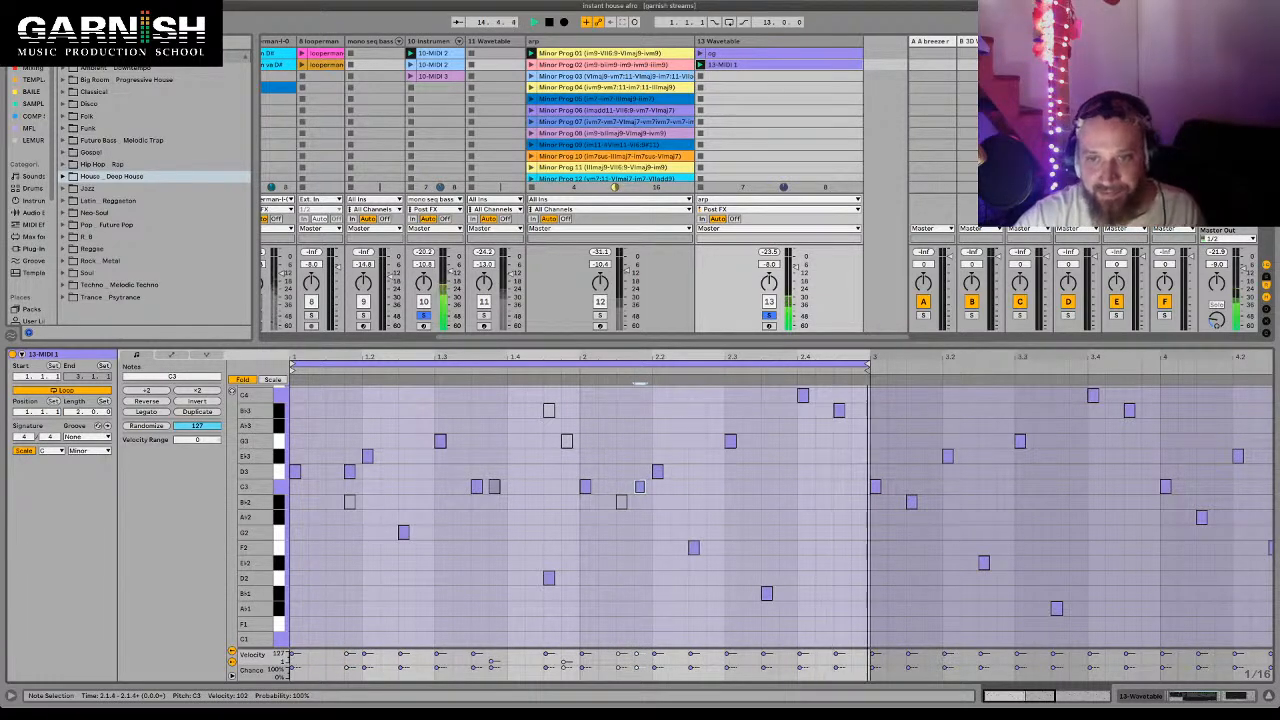
{"action": "double_click", "coordinate": [857, 441]}
{"action": "mouse_move", "coordinate": [857, 441]}
{"action": "left_mouse_down"}
{"action": "mouse_move", "coordinate": [857, 459]}
{"action": "mouse_move", "coordinate": [857, 411]}
{"action": "mouse_move", "coordinate": [857, 423]}
{"action": "left_mouse_up"}
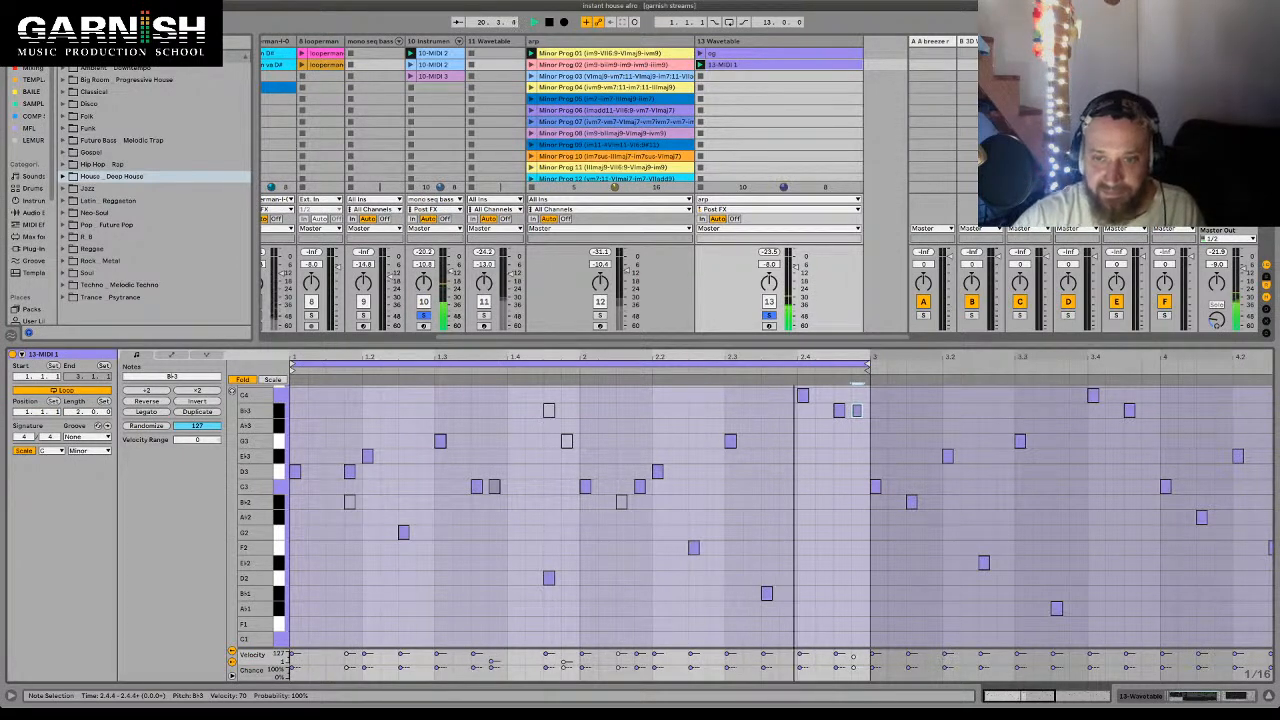
{"action": "left_click_drag", "start_coordinate": [857, 411], "coordinate": [857, 423]}
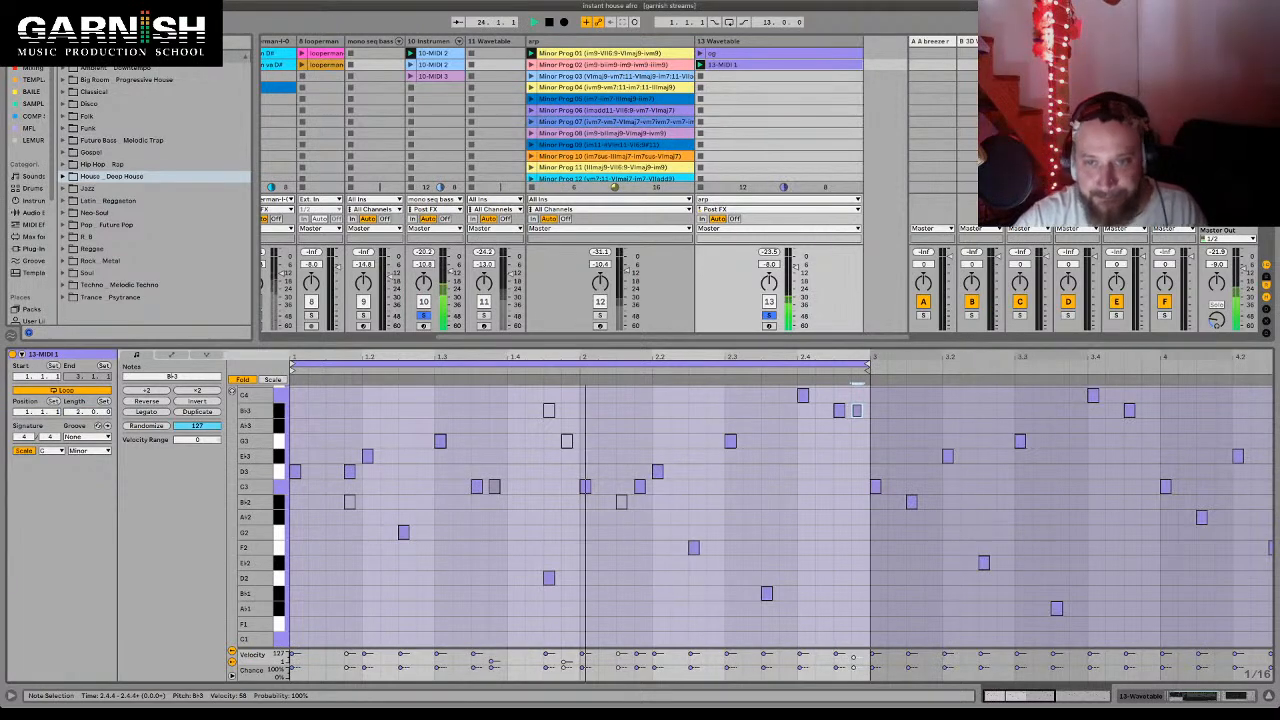
{"action": "key", "text": "space"}
- Replace the Wavetable on track 13 with a Simpler holding the Ambient Garage stabs sample
{"action": "key", "text": "shift+Tab"}
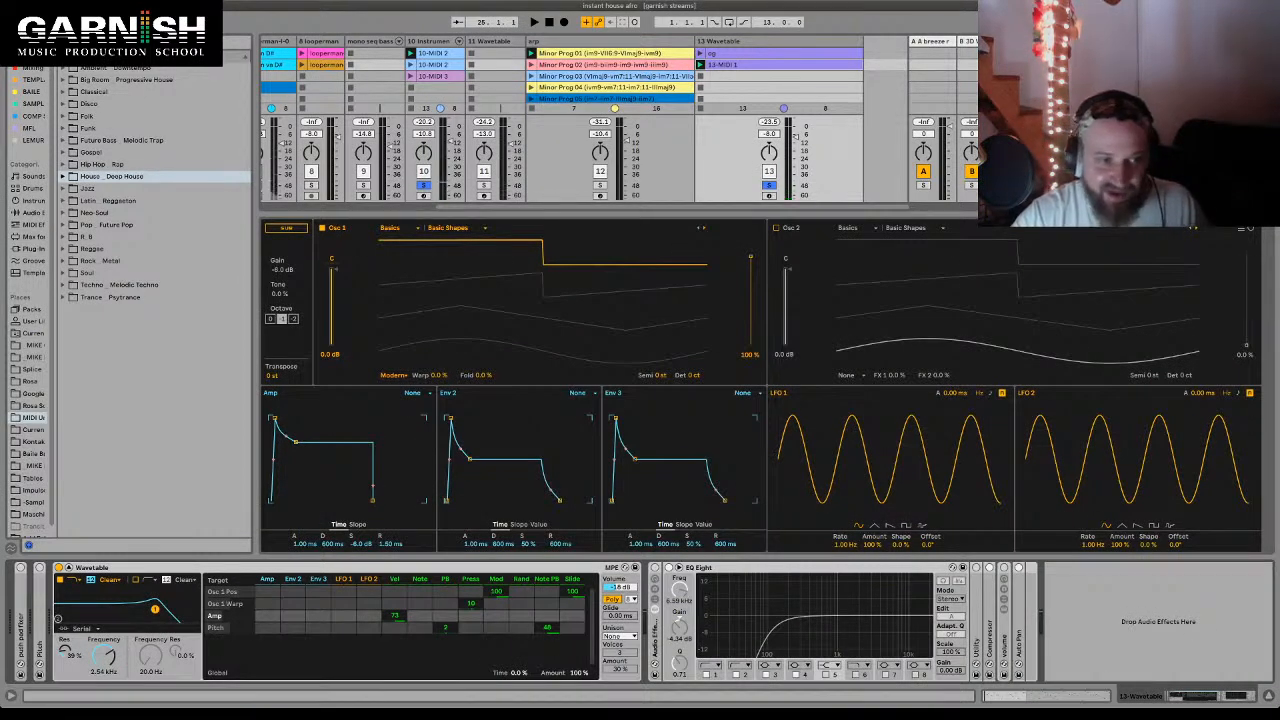
{"action": "left_click", "coordinate": [92, 568]}
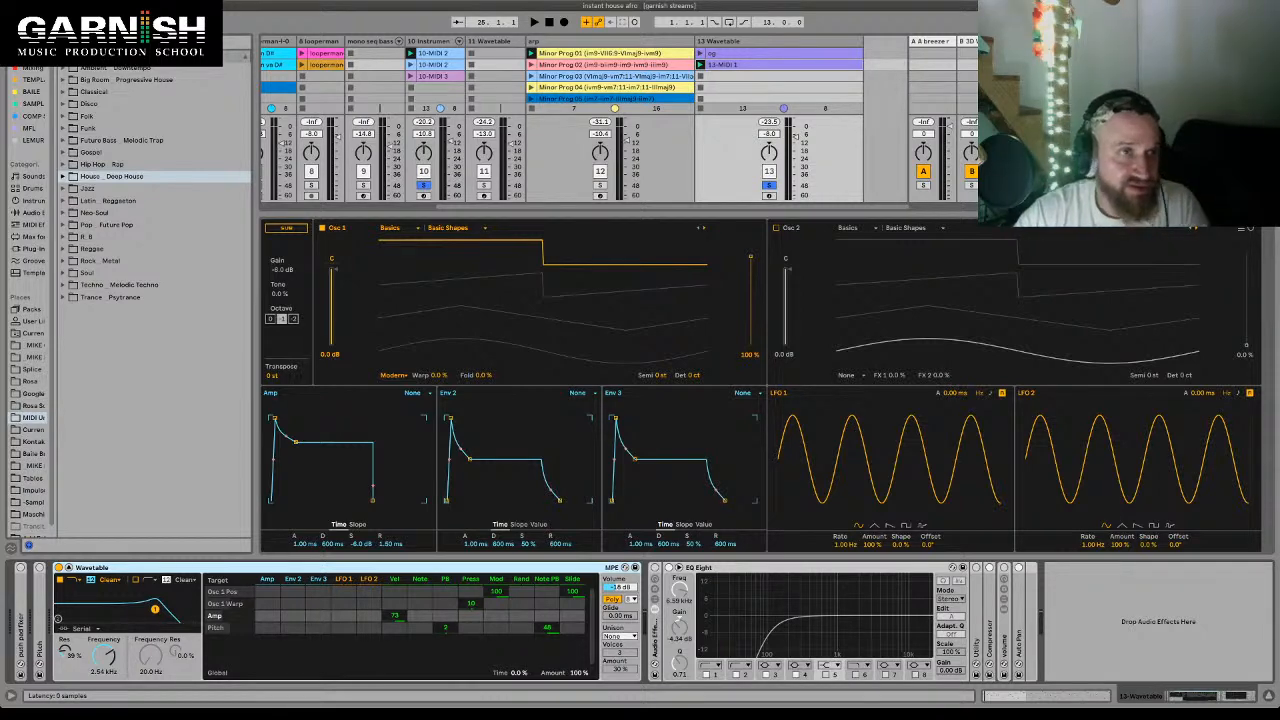
{"action": "key", "text": "Delete"}
{"action": "left_click", "coordinate": [33, 201]}
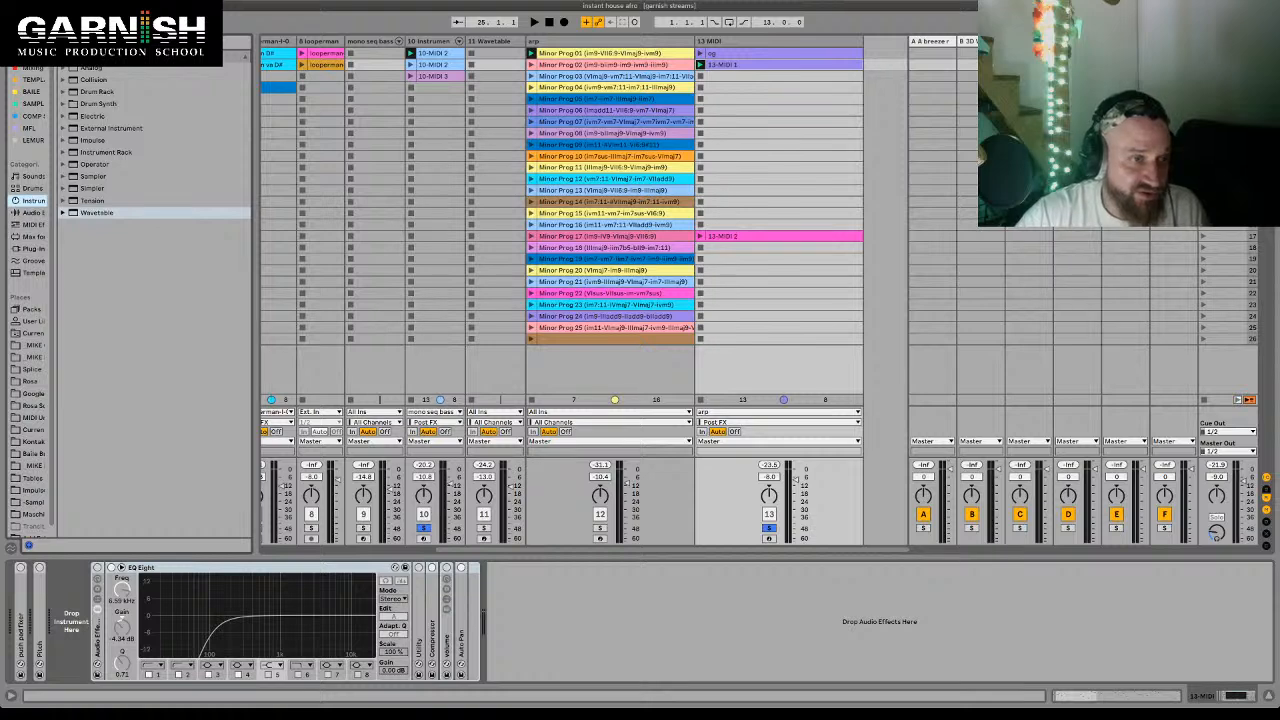
{"action": "left_click_drag", "start_coordinate": [92, 188], "coordinate": [73, 622]}
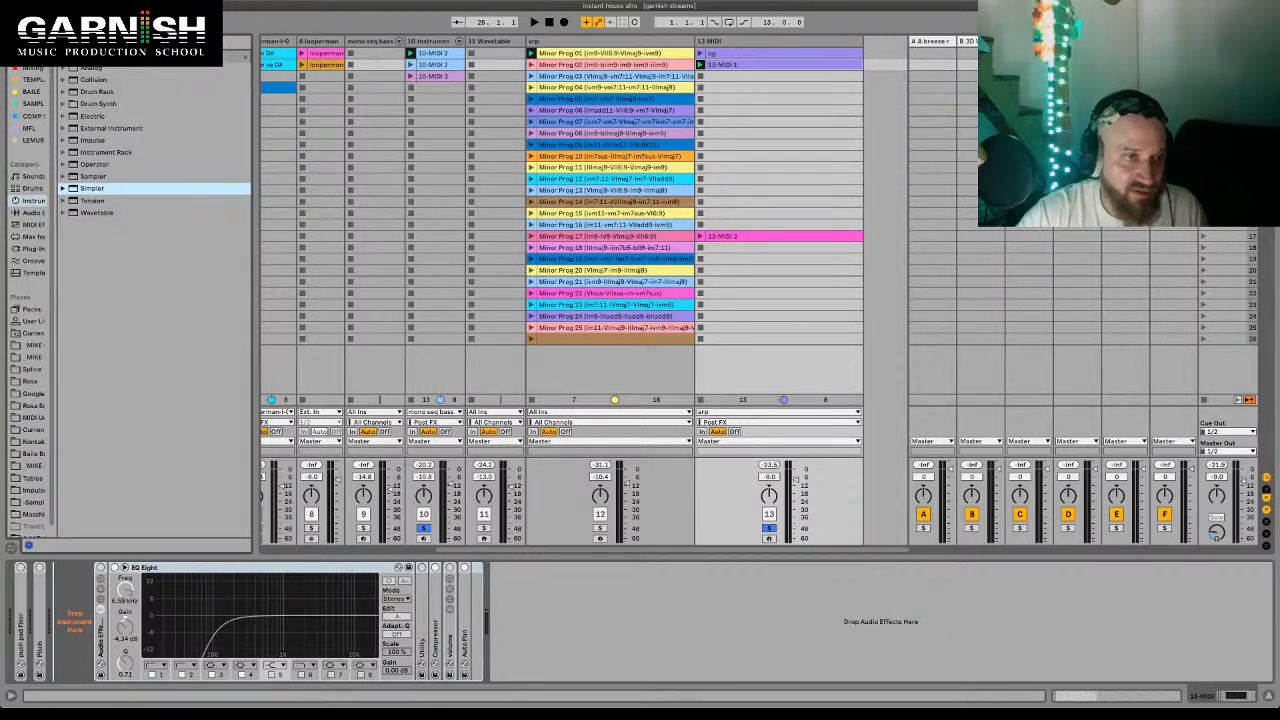
{"action": "left_click_drag", "start_coordinate": [73, 622], "coordinate": [73, 622]}
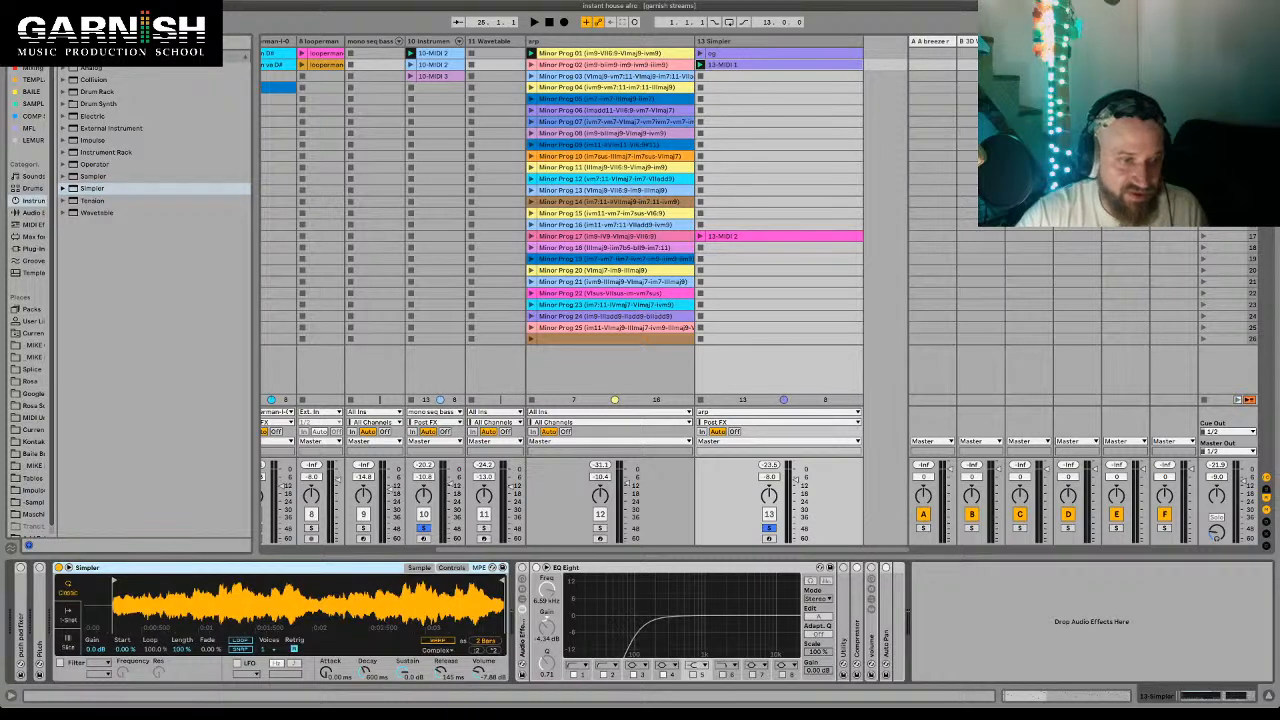
- Set track 13's volume to -8.4 dB and Simpler's sustain to -16 dB while auditioning the loop
{"action": "key", "text": "space"}
{"action": "left_click_drag", "start_coordinate": [794, 480], "coordinate": [794, 482]}
{"action": "key", "text": "space"}
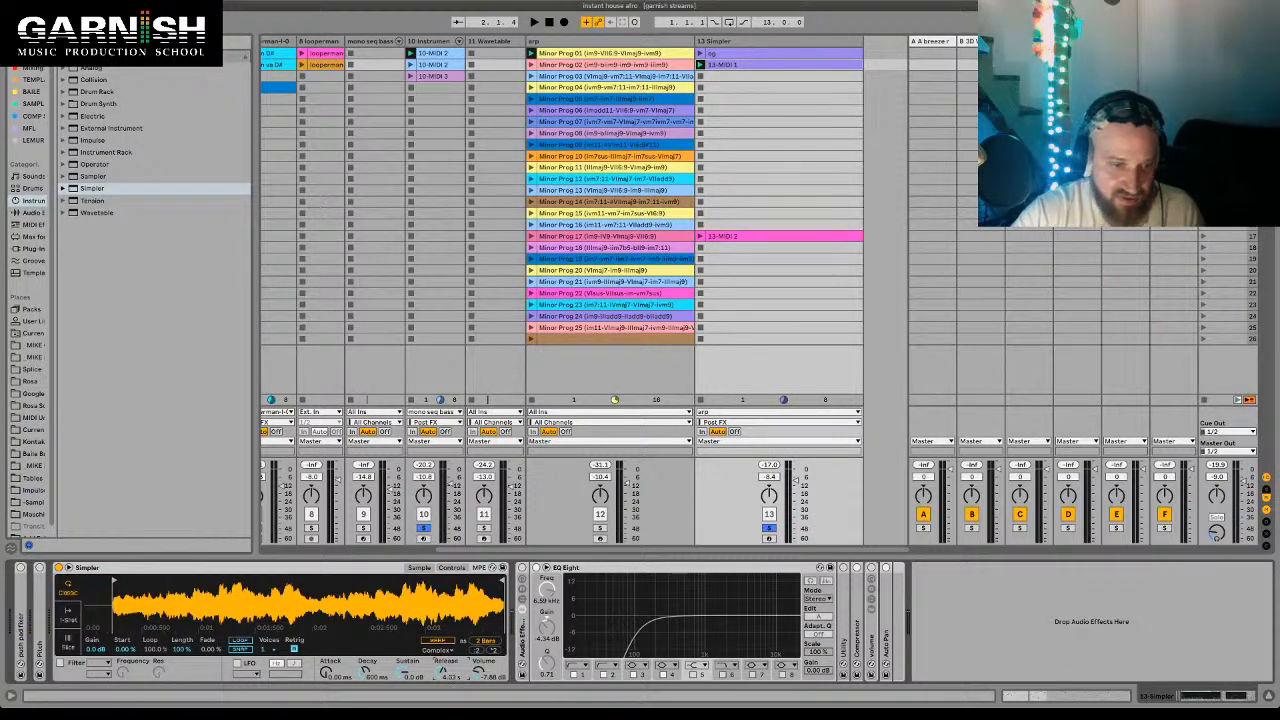
{"action": "key", "text": "space"}
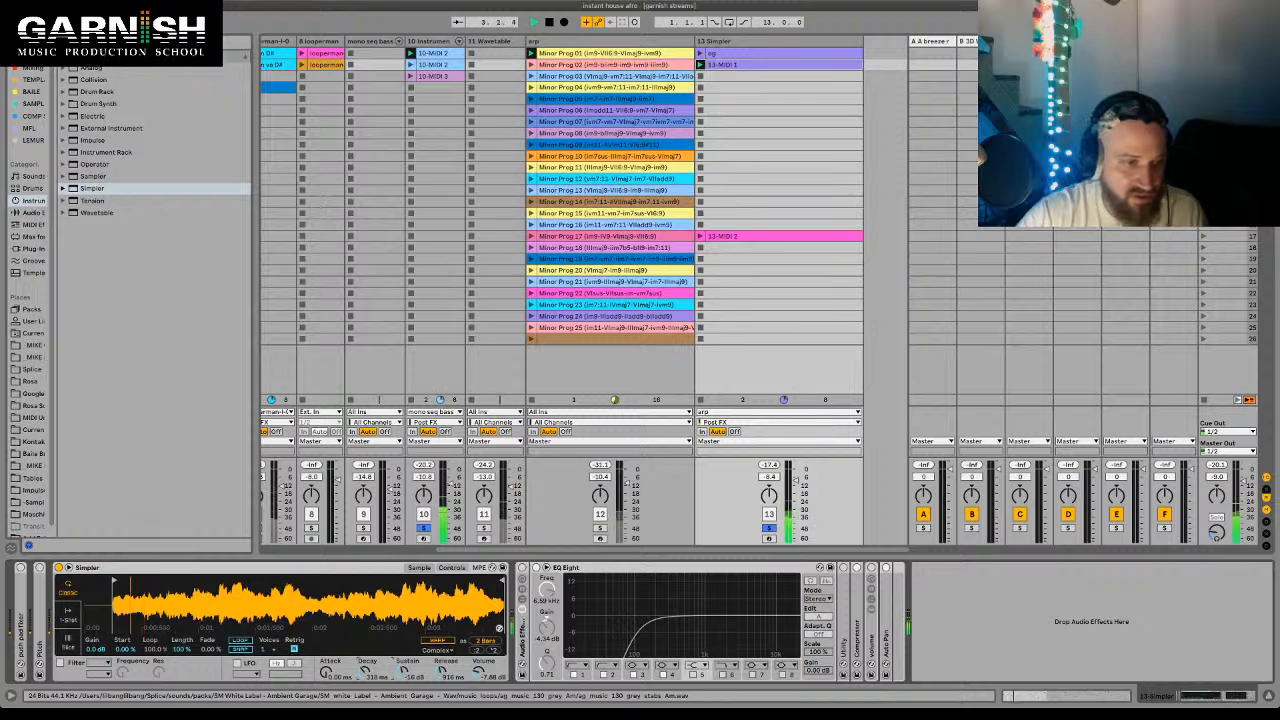
- Trim Simpler's playback region to a short section near the sample's start, with 297 ms decay, -35 dB sustain and -3.31 dB volume
{"action": "mouse_move", "coordinate": [502, 580]}
{"action": "left_mouse_down"}
{"action": "mouse_move", "coordinate": [116, 580]}
{"action": "mouse_move", "coordinate": [172, 580]}
{"action": "mouse_move", "coordinate": [160, 580]}
{"action": "left_mouse_up"}
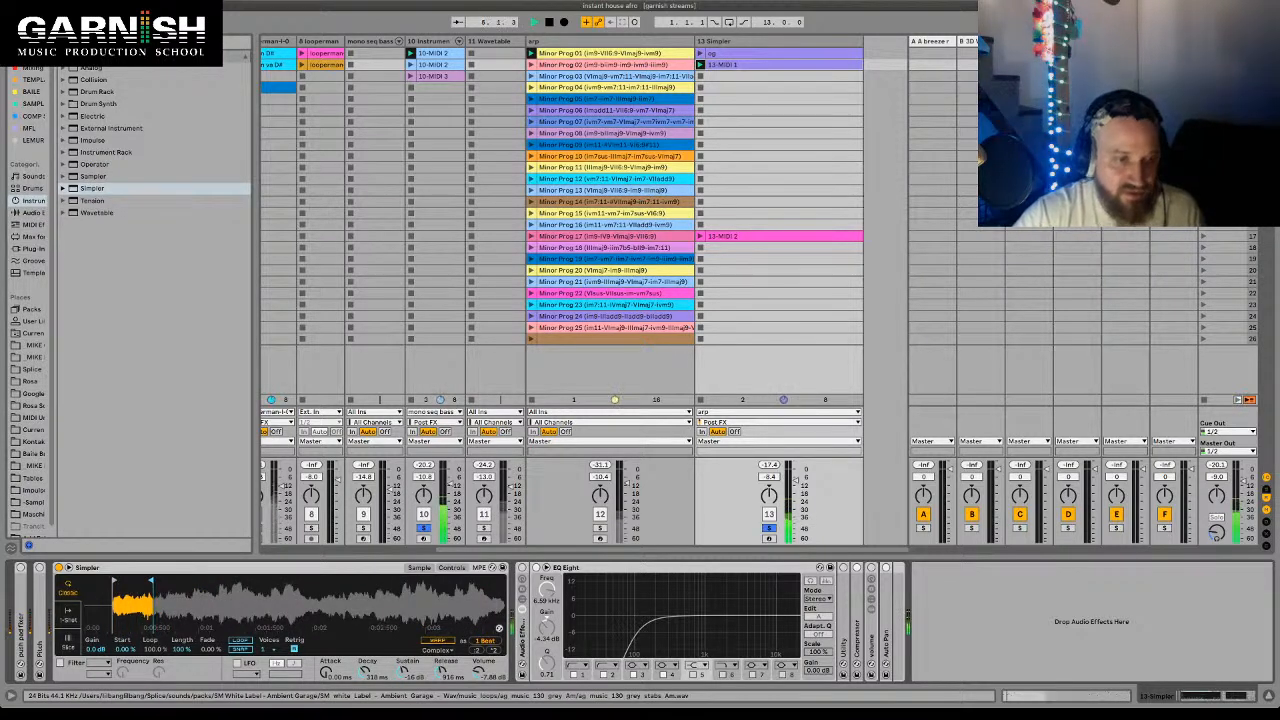
{"action": "left_click_drag", "start_coordinate": [153, 581], "coordinate": [176, 594]}
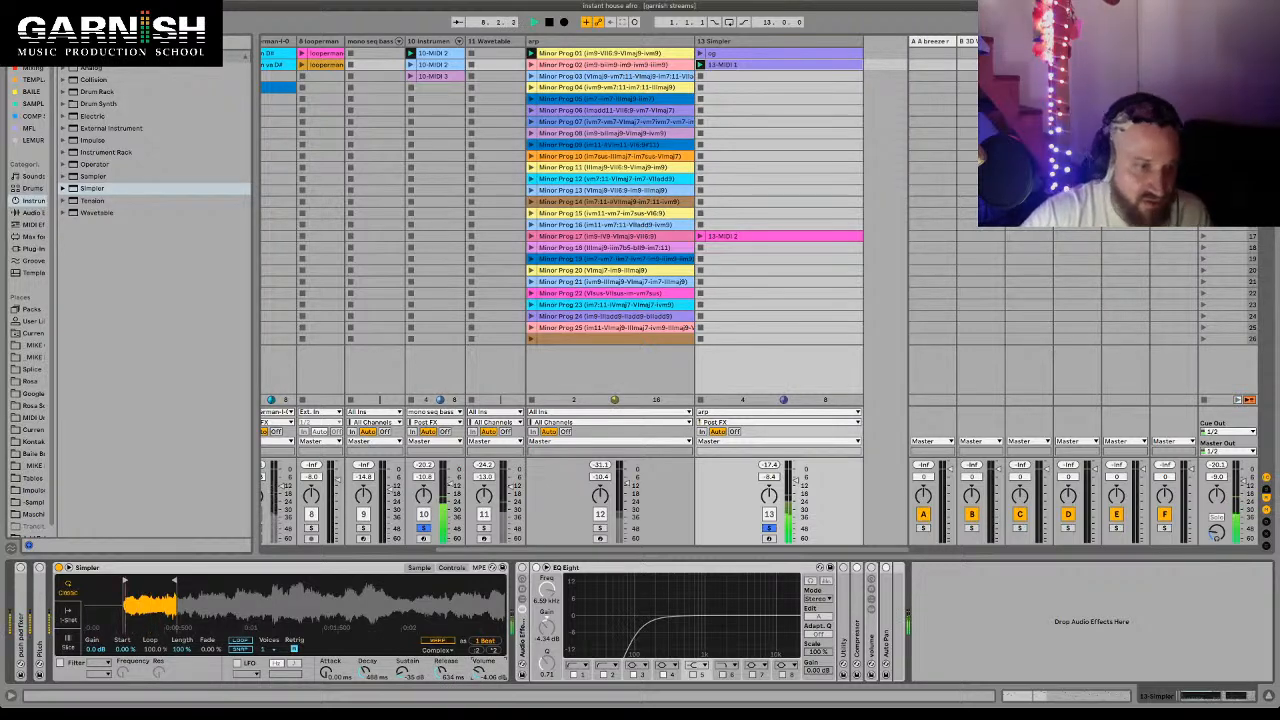
{"action": "left_click_drag", "start_coordinate": [121, 598], "coordinate": [121, 625]}
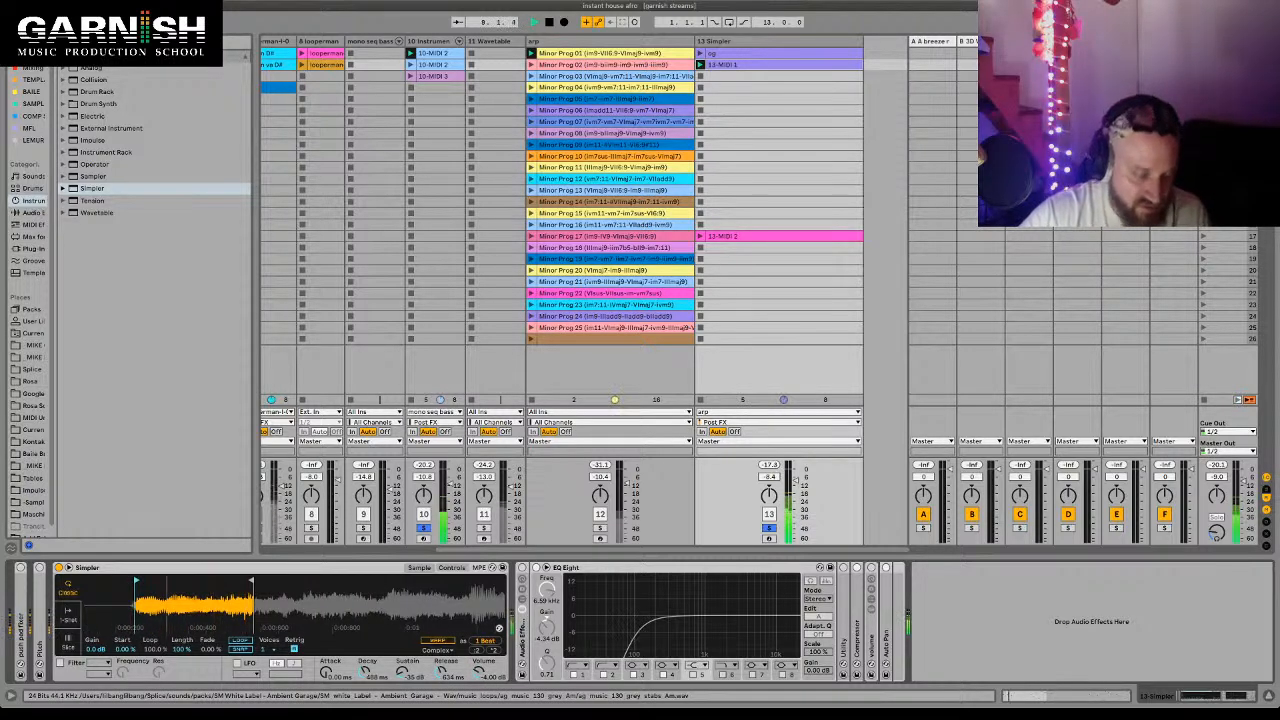
{"action": "left_click_drag", "start_coordinate": [252, 581], "coordinate": [218, 581]}
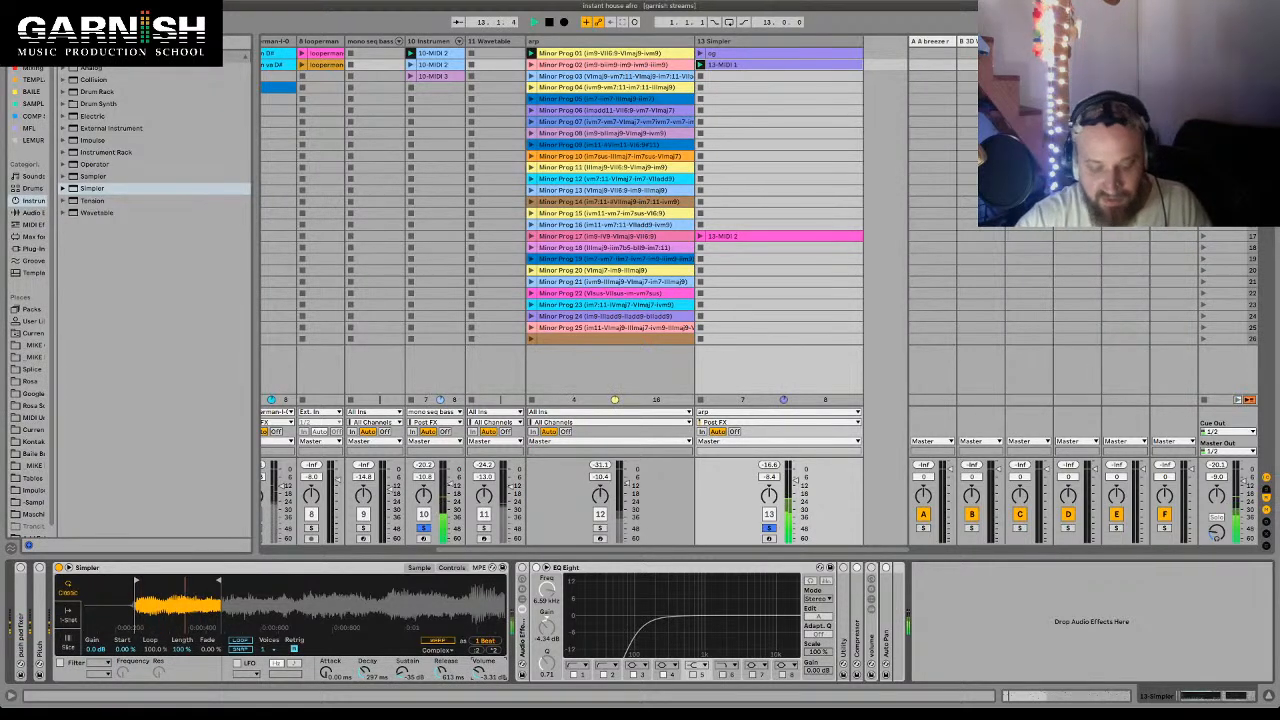
- Search the browser for delay and add the Delay effect to the end of track 13's device chain
{"action": "key", "text": "ctrl+f"}
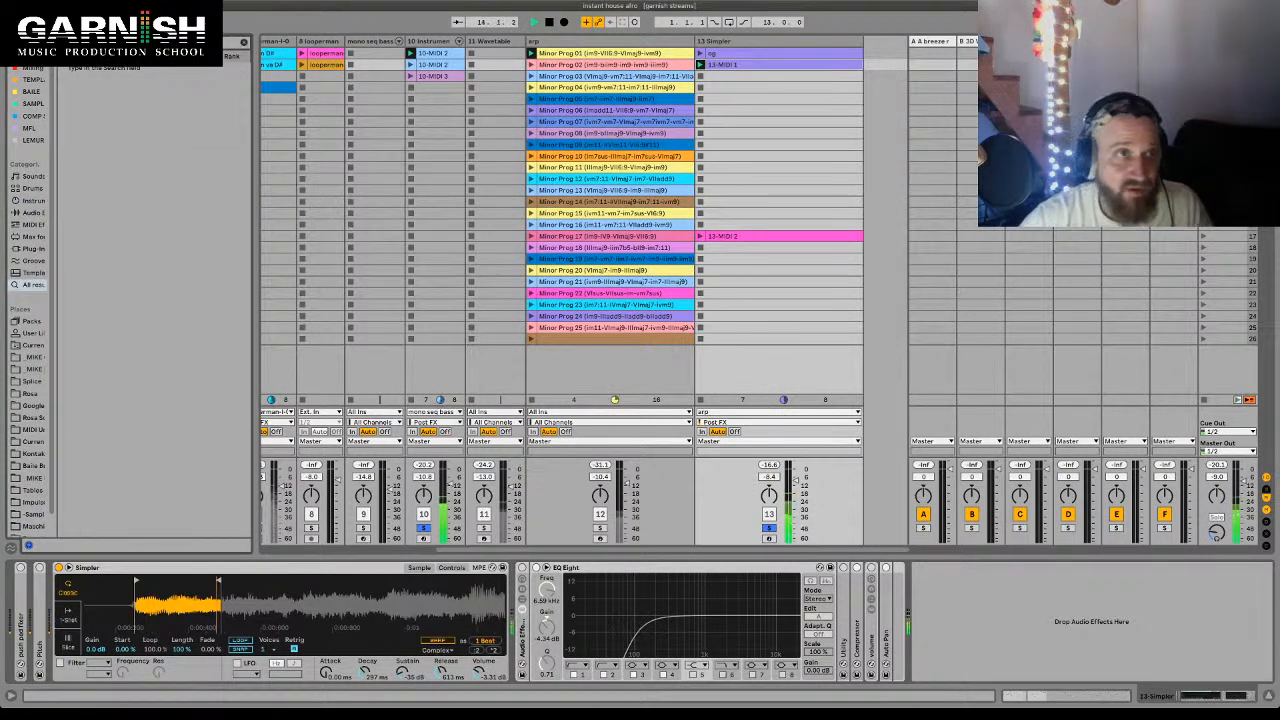
{"action": "type", "text": "delay"}
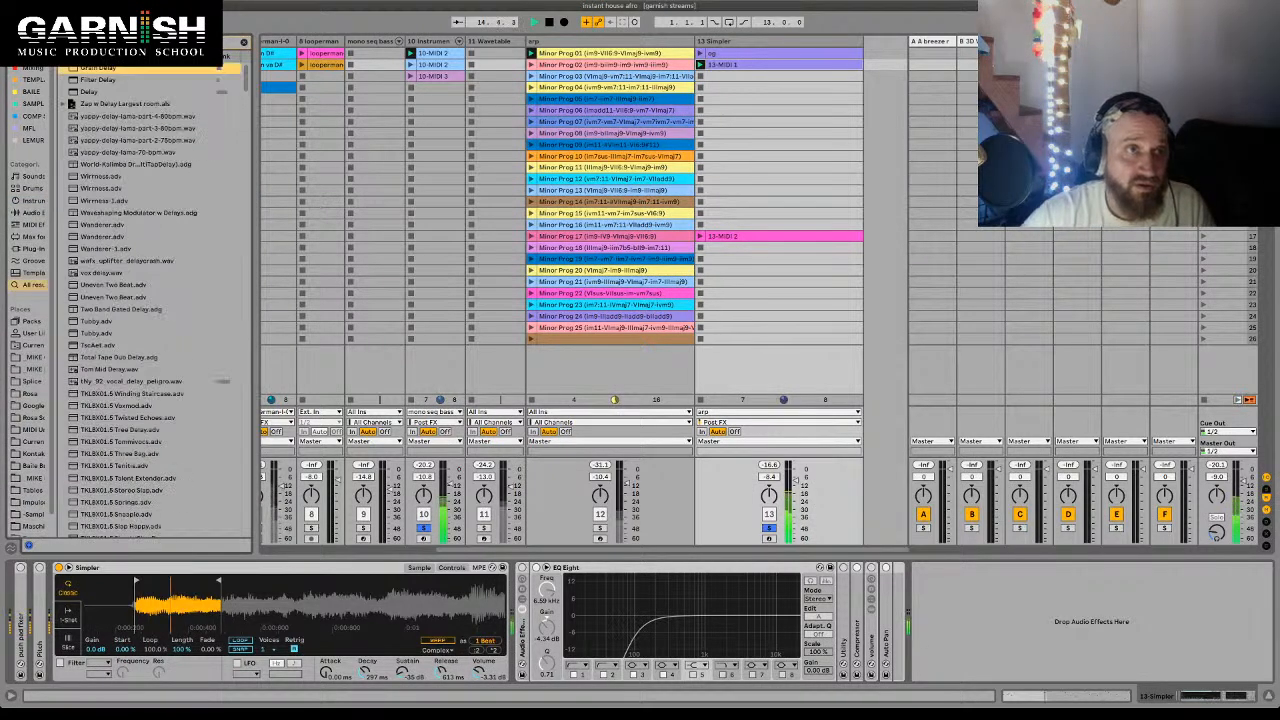
{"action": "key", "text": "Down"}
{"action": "key", "text": "Down"}
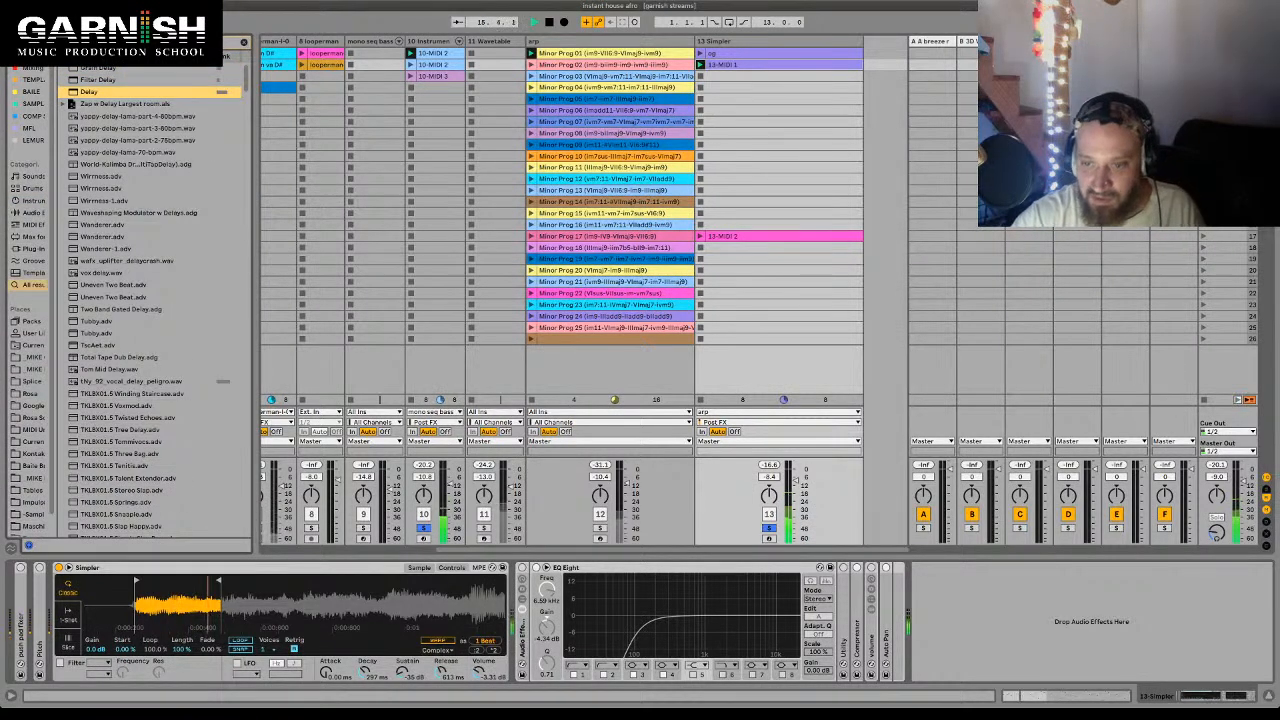
{"action": "key", "text": "Return"}
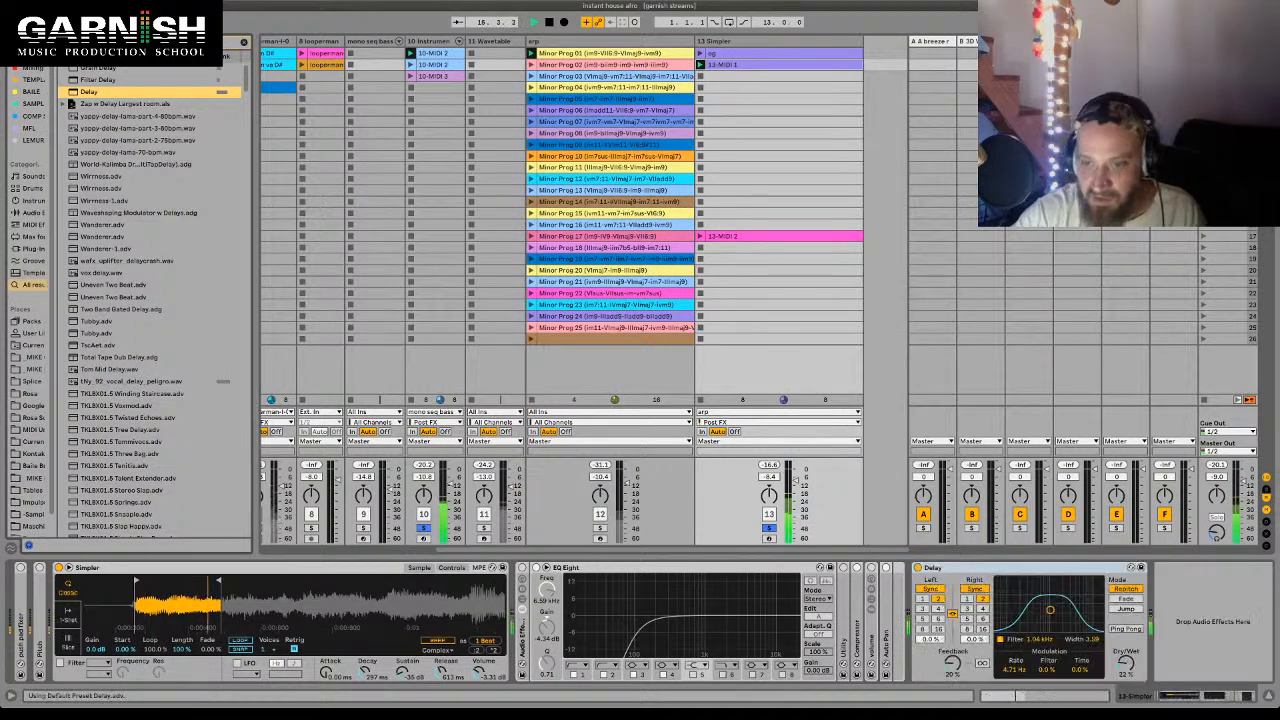
- Set the Delay's left time to 1 sixteenth, dry/wet to 29%, feedback to 18%, and its filter to about 690 Hz with width 1.84
{"action": "left_click_drag", "start_coordinate": [1126, 663], "coordinate": [1126, 654]}
{"action": "left_click", "coordinate": [922, 599]}
{"action": "left_click_drag", "start_coordinate": [952, 663], "coordinate": [952, 666]}
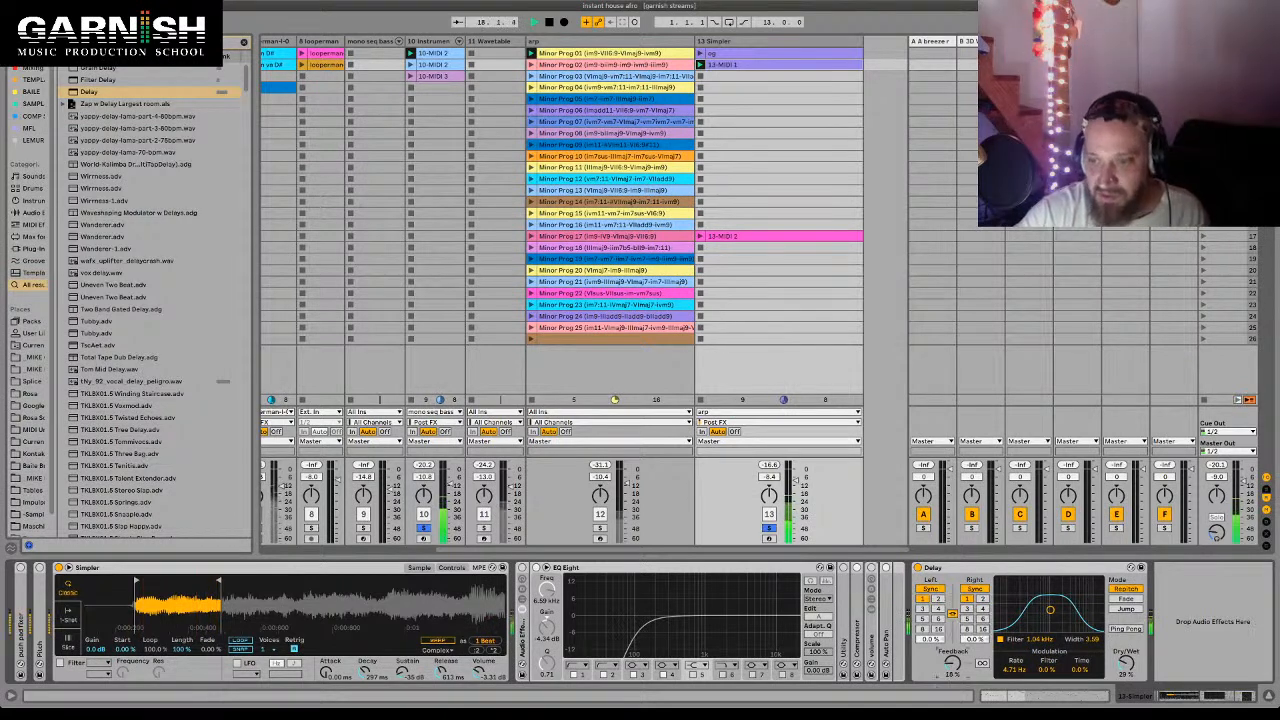
{"action": "left_click_drag", "start_coordinate": [1050, 609], "coordinate": [1043, 620]}
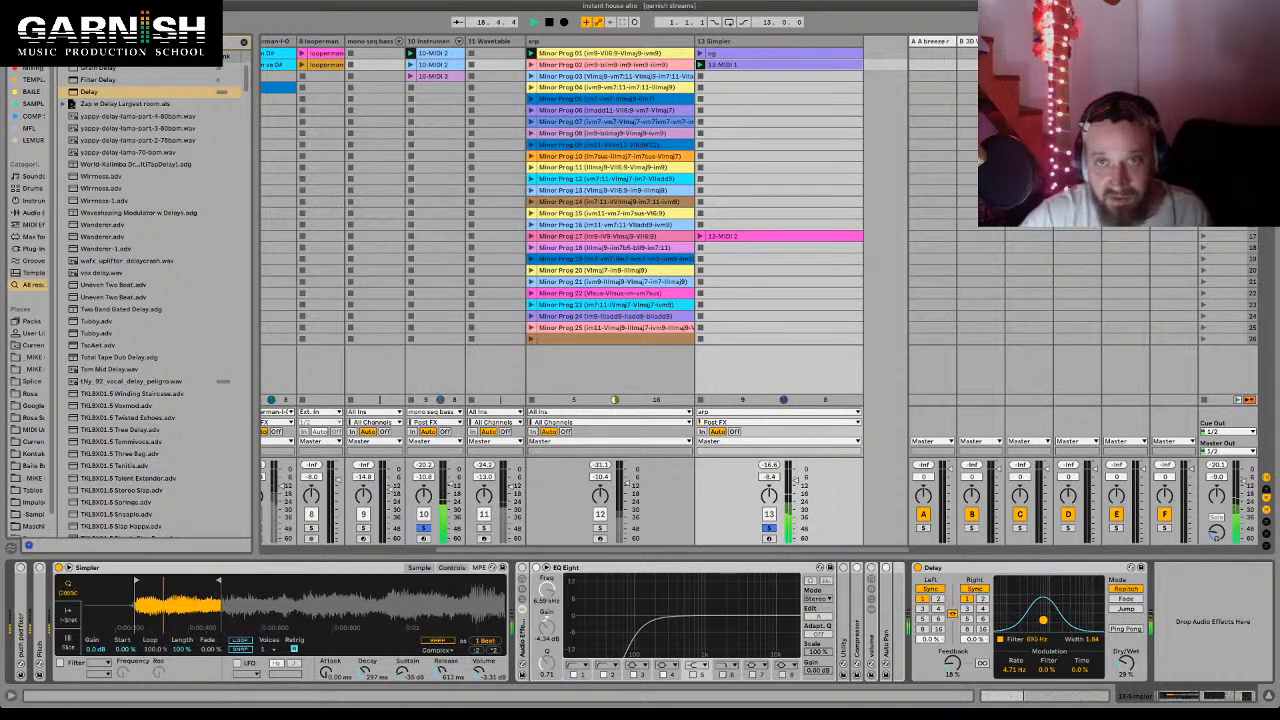
- Raise the low B♭1 note at 2.3.3 in the 13-MIDI 1 clip by one octave during loop playback
{"action": "key", "text": "space"}
{"action": "key", "text": "shift+Tab"}
{"action": "key", "text": "space"}
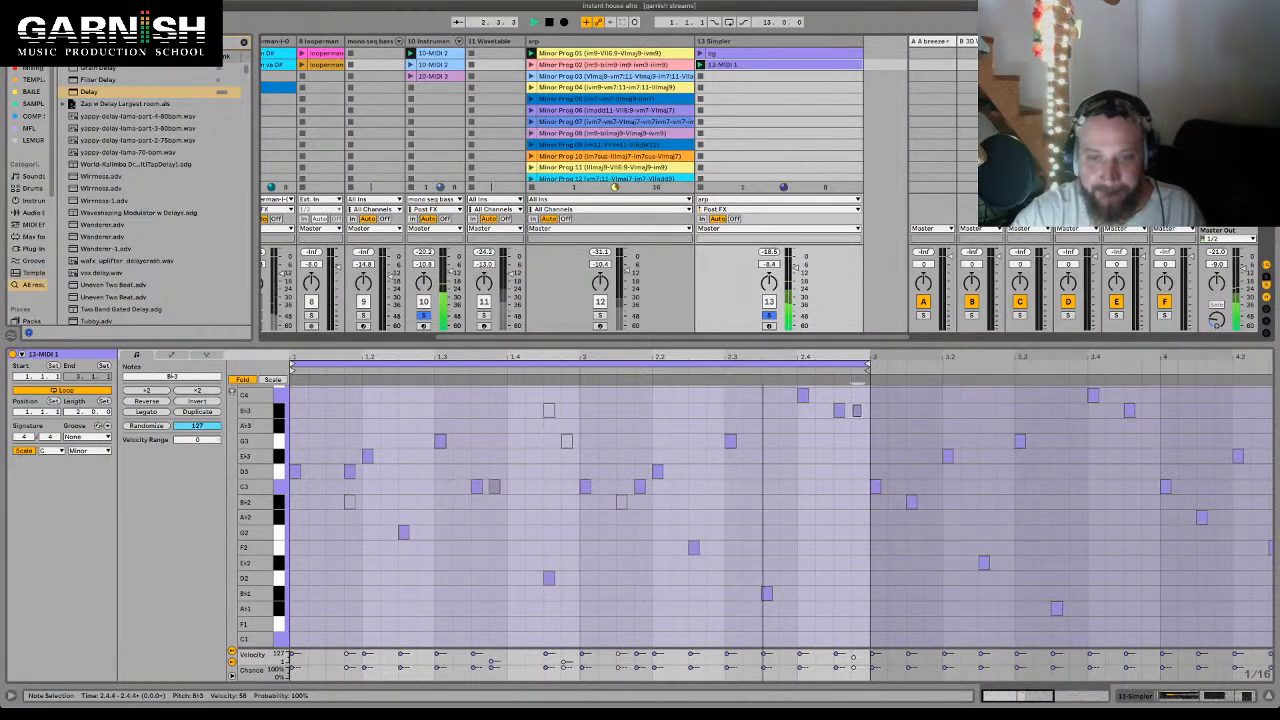
{"action": "left_click", "coordinate": [766, 593]}
{"action": "key", "text": "shift+Up"}
{"action": "key", "text": "shift+Tab"}
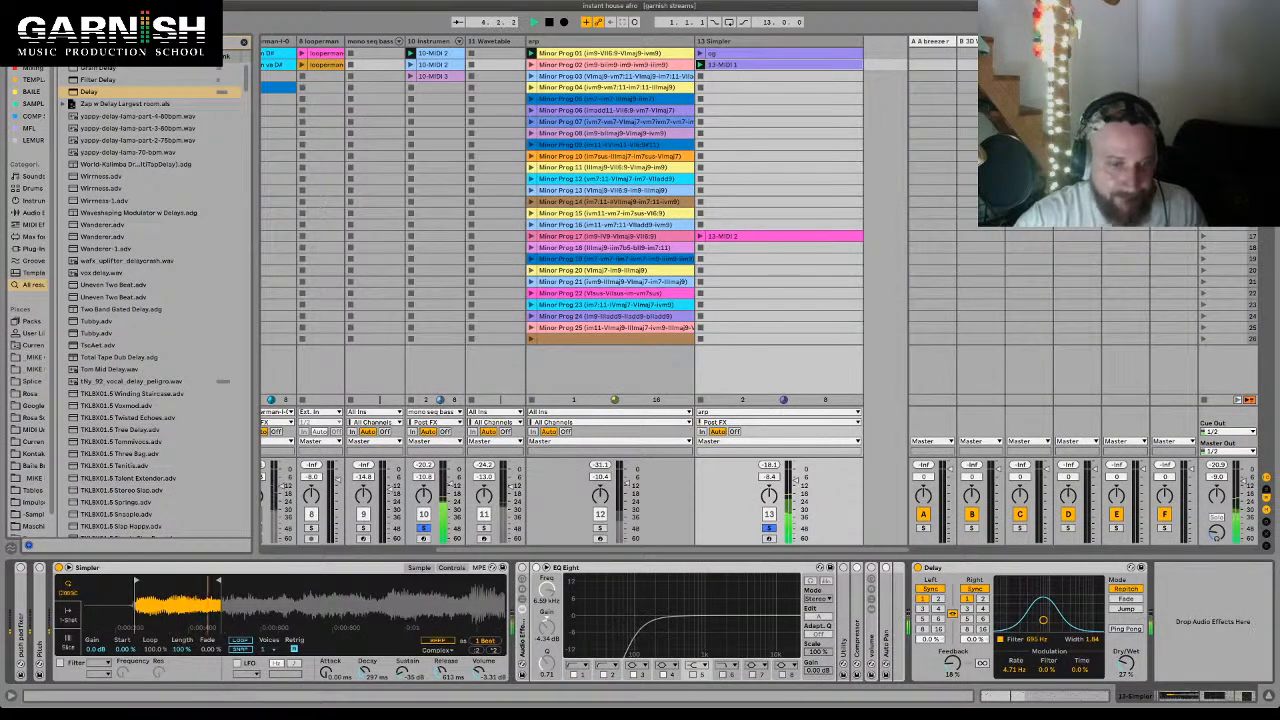
- Set Simpler's volume to -1.52 dB and move EQ Eight out of the audio effect rack to directly after Simpler
{"action": "left_click", "coordinate": [452, 568]}
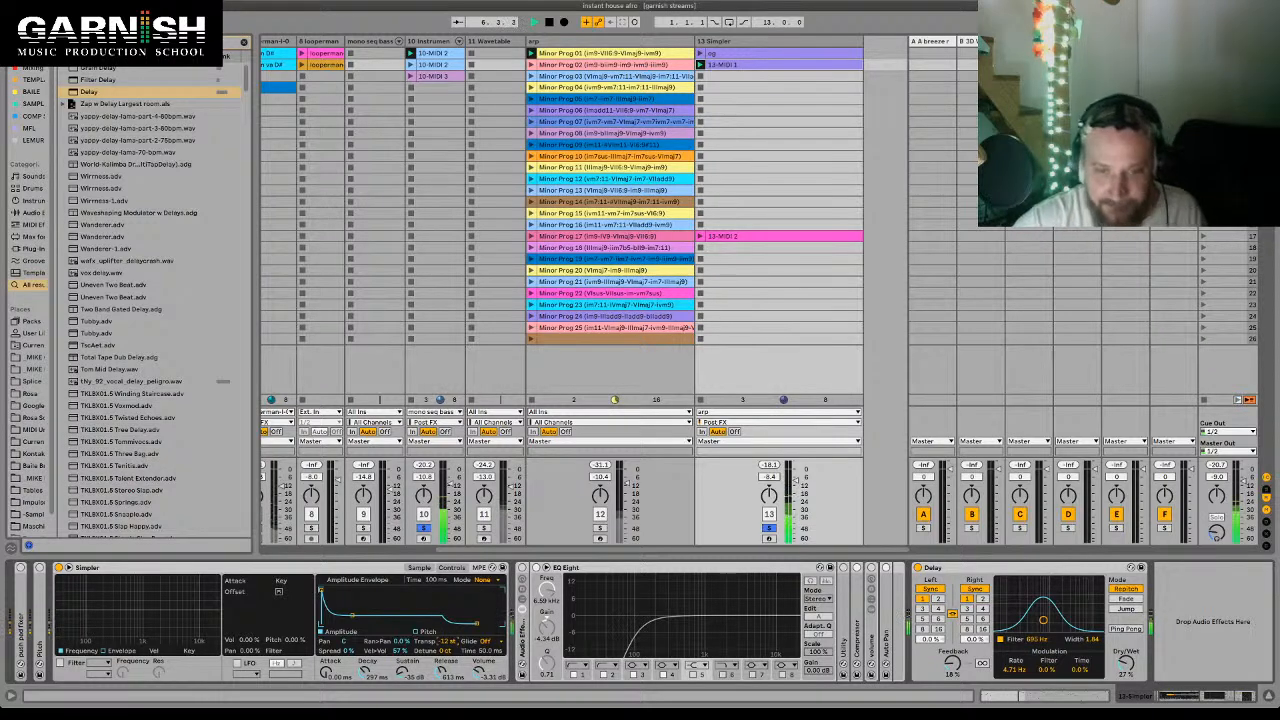
{"action": "left_click", "coordinate": [568, 568]}
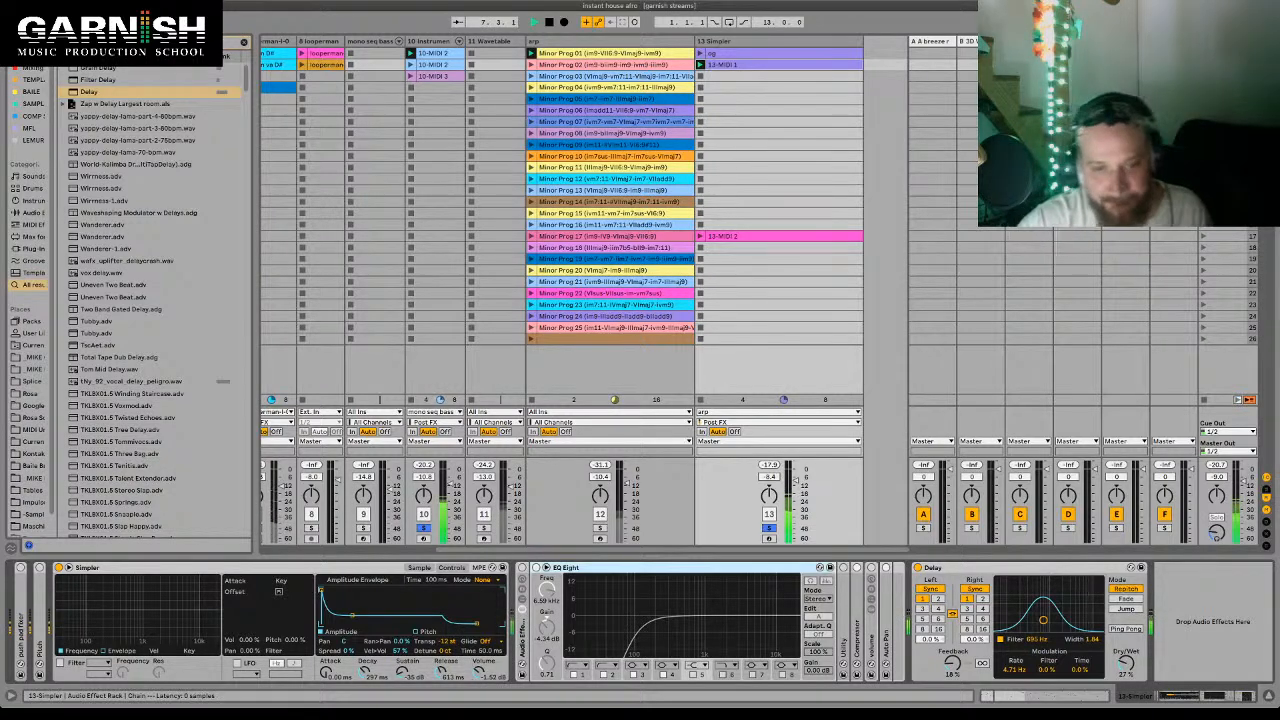
{"action": "left_click_drag", "start_coordinate": [568, 568], "coordinate": [516, 610]}
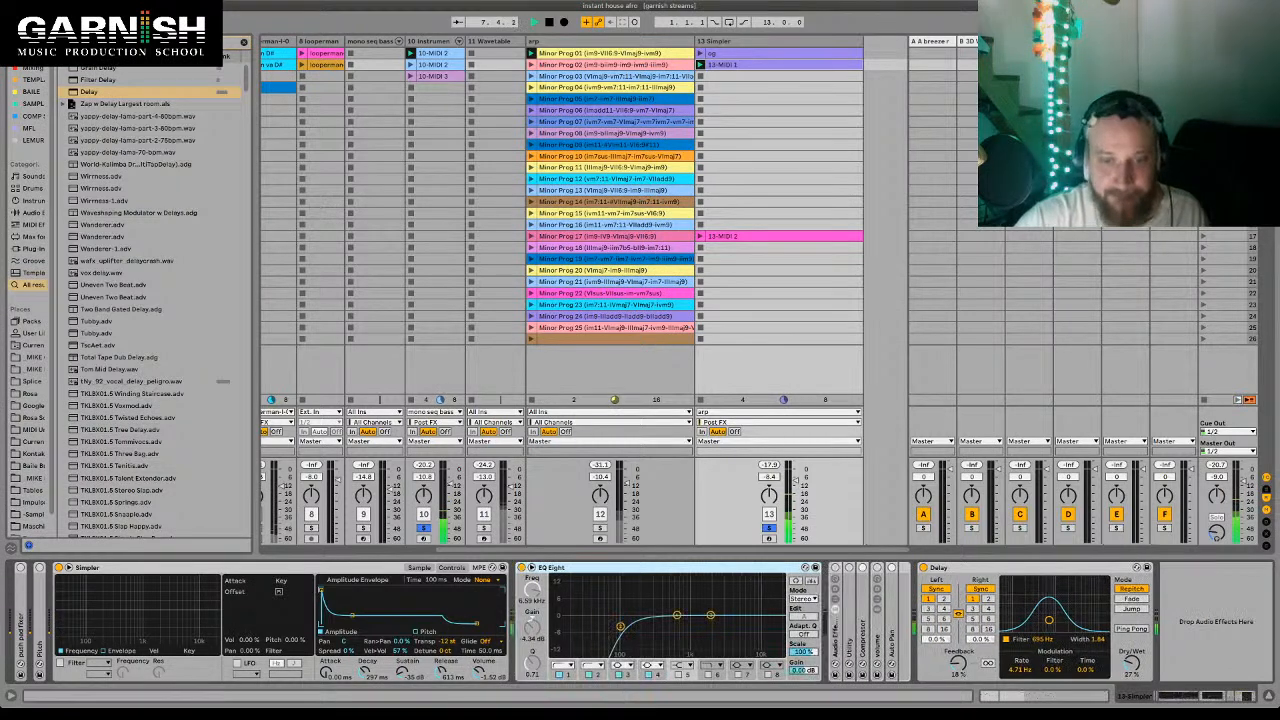
- Cut around 337 Hz in EQ Eight, boost 2.20 kHz by 10.5 dB, and set its output gain to 3.45 dB
{"action": "left_click_drag", "start_coordinate": [710, 614], "coordinate": [656, 632]}
{"action": "left_click_drag", "start_coordinate": [803, 671], "coordinate": [803, 645]}
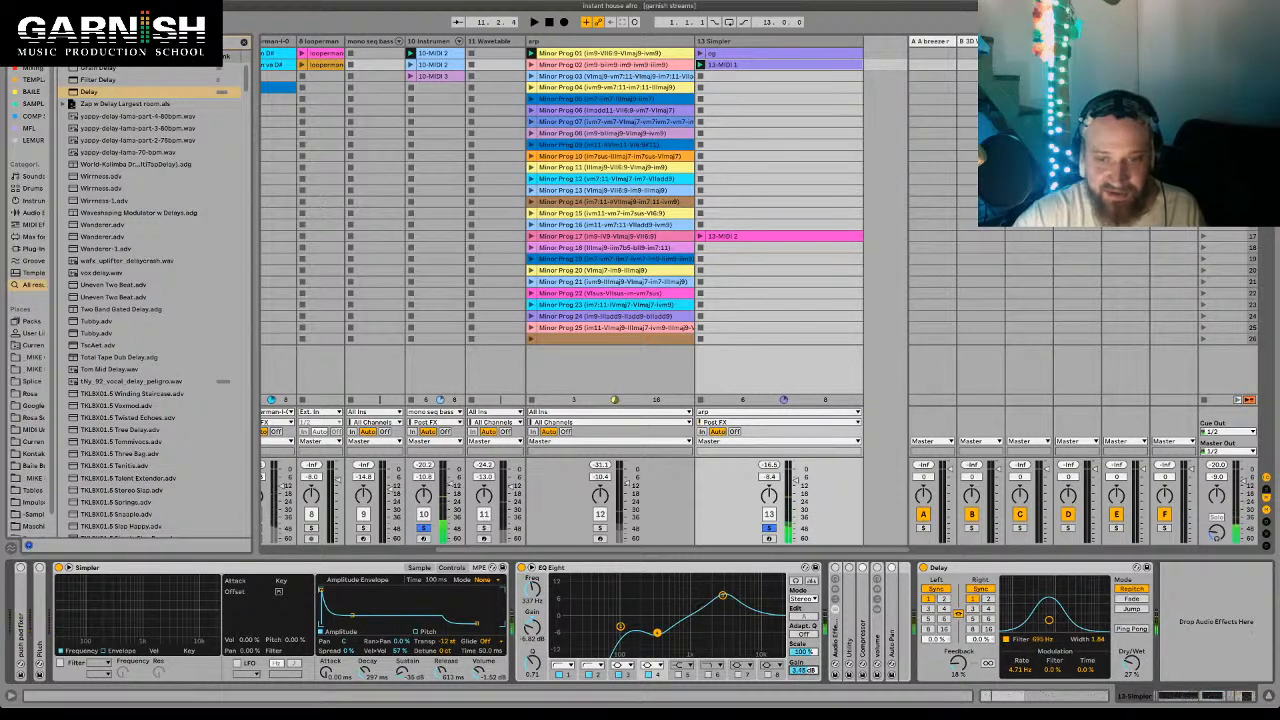
{"action": "mouse_move", "coordinate": [722, 596]}
{"action": "left_mouse_down"}
{"action": "mouse_move", "coordinate": [738, 584]}
{"action": "mouse_move", "coordinate": [724, 591]}
{"action": "left_mouse_up"}
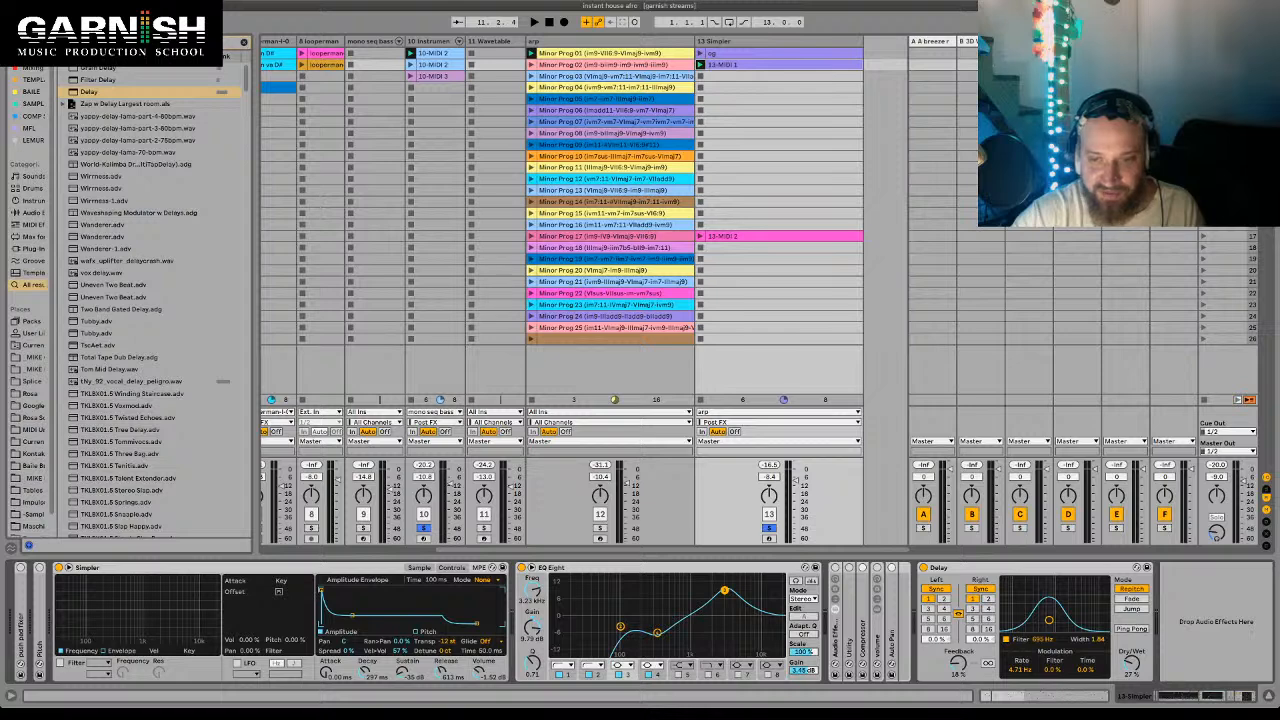
{"action": "left_click_drag", "start_coordinate": [724, 591], "coordinate": [712, 588]}
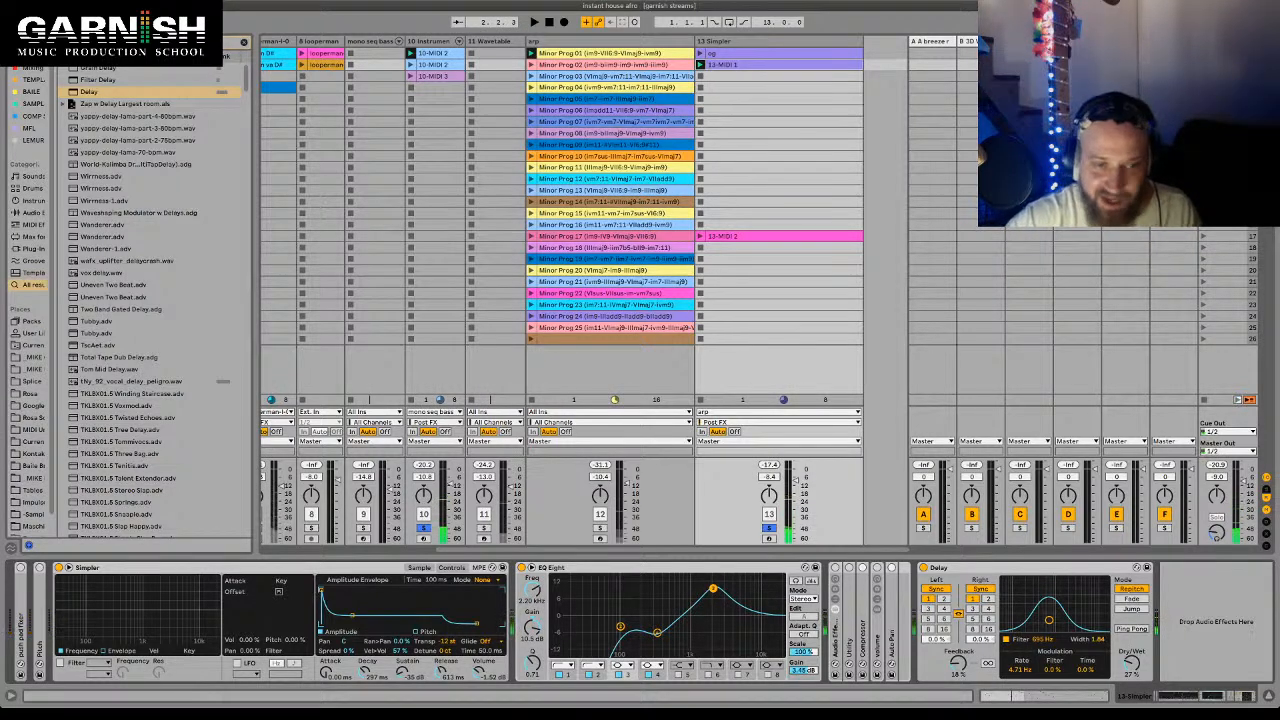
- Lengthen Simpler's sample playback region moderately and audition the loop
{"action": "left_click", "coordinate": [419, 568]}
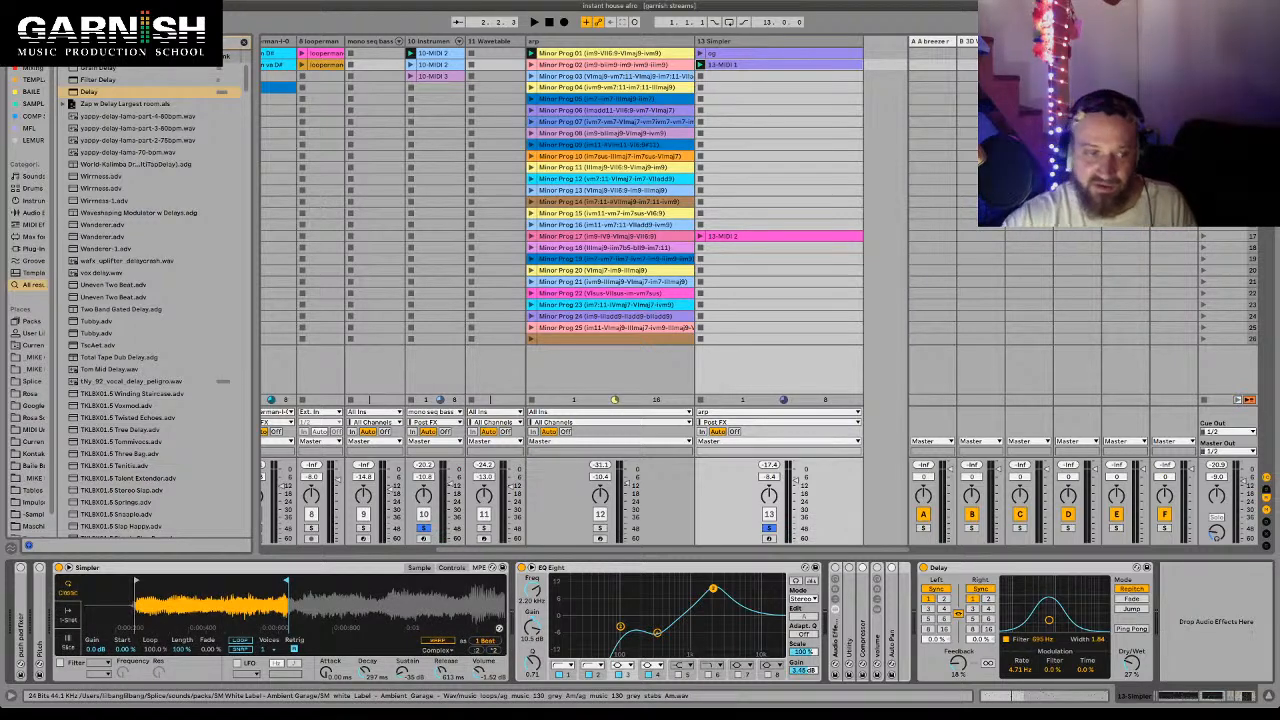
{"action": "key", "text": "space"}
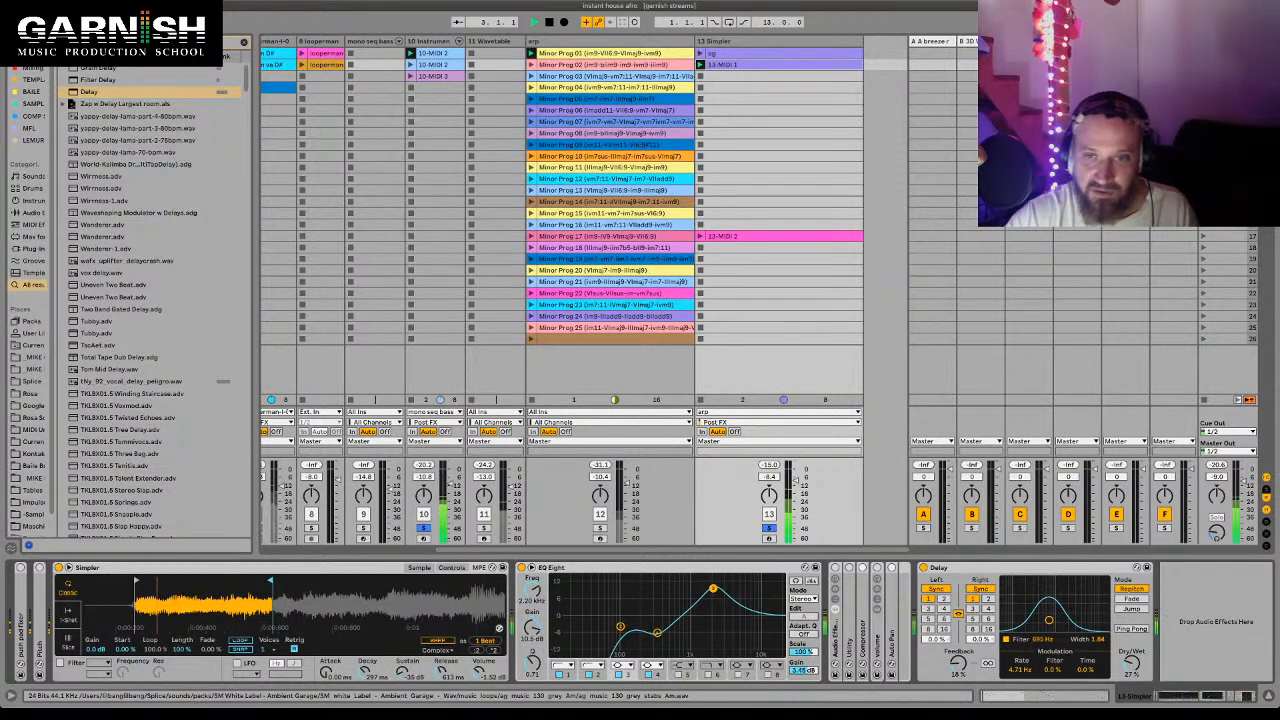
- Lower the velocity of the B♭2 note at 2.3.3 while auditioning it against the C3 at 1.3.4 and the loop's last B♭3
{"action": "key", "text": "shift+Tab"}
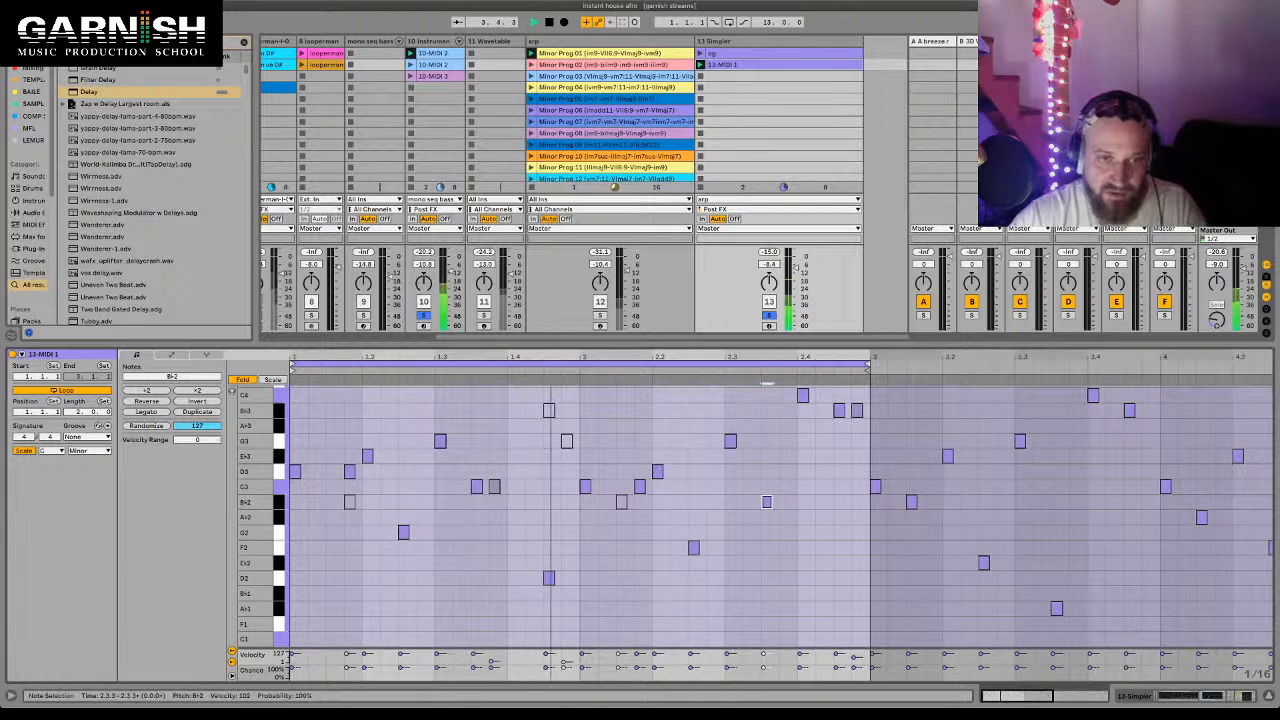
{"action": "left_click", "coordinate": [495, 487]}
{"action": "key", "text": "space"}
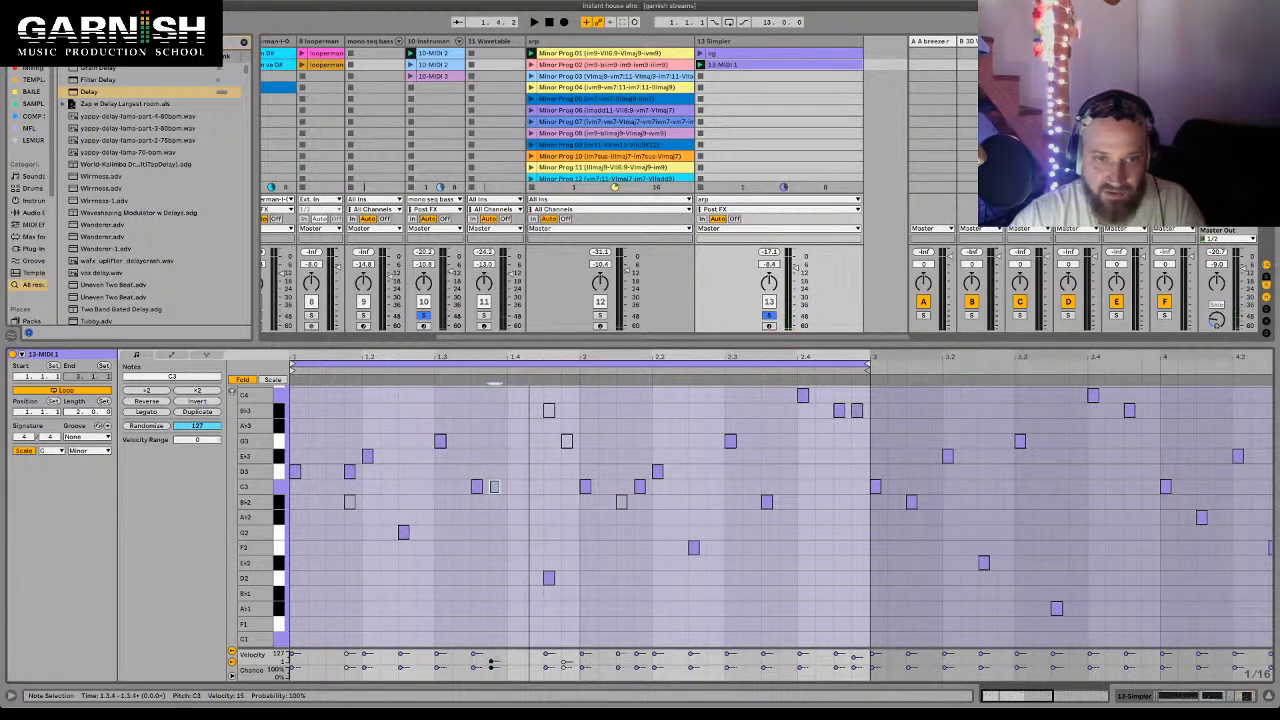
{"action": "key", "text": "space"}
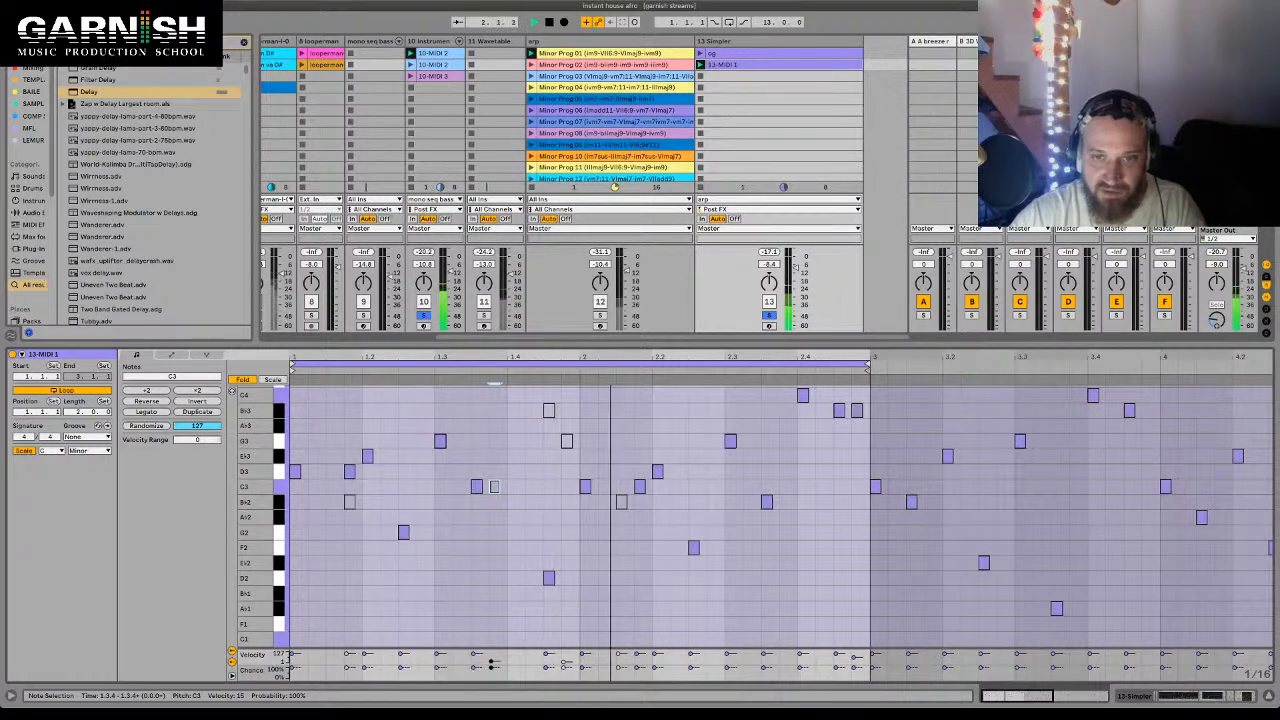
{"action": "left_click", "coordinate": [766, 501]}
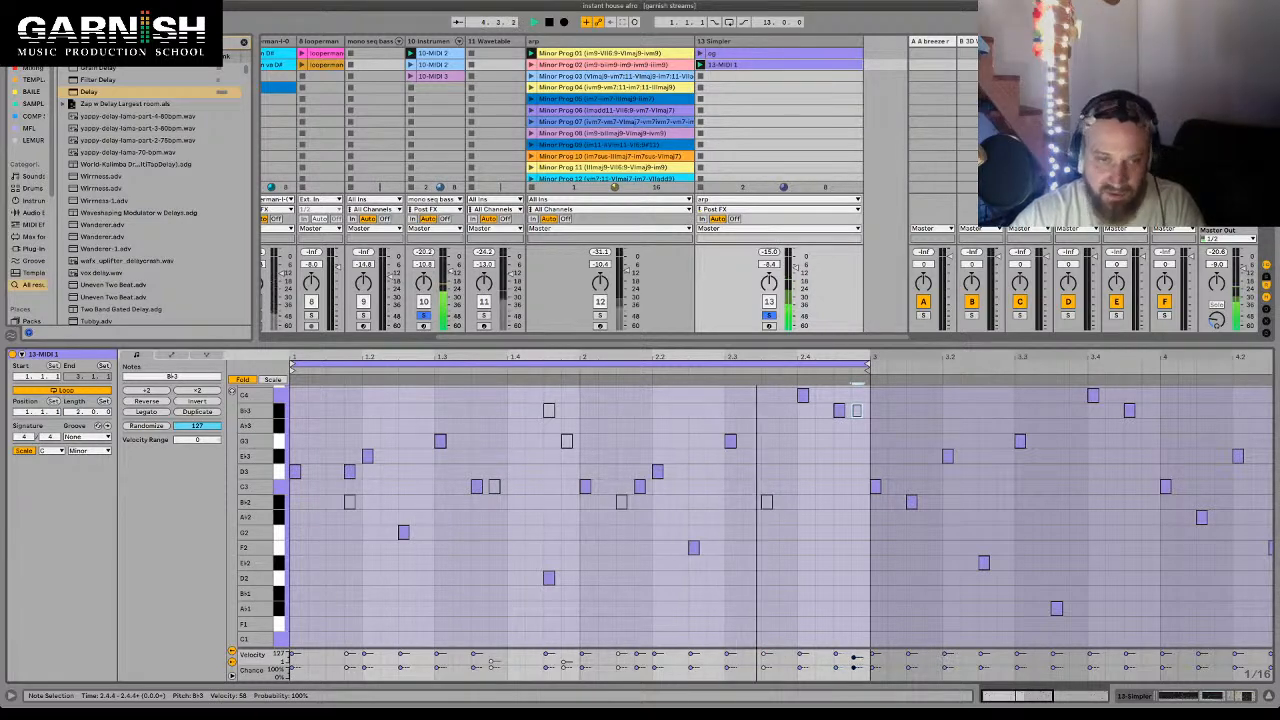
{"action": "left_click", "coordinate": [857, 410]}
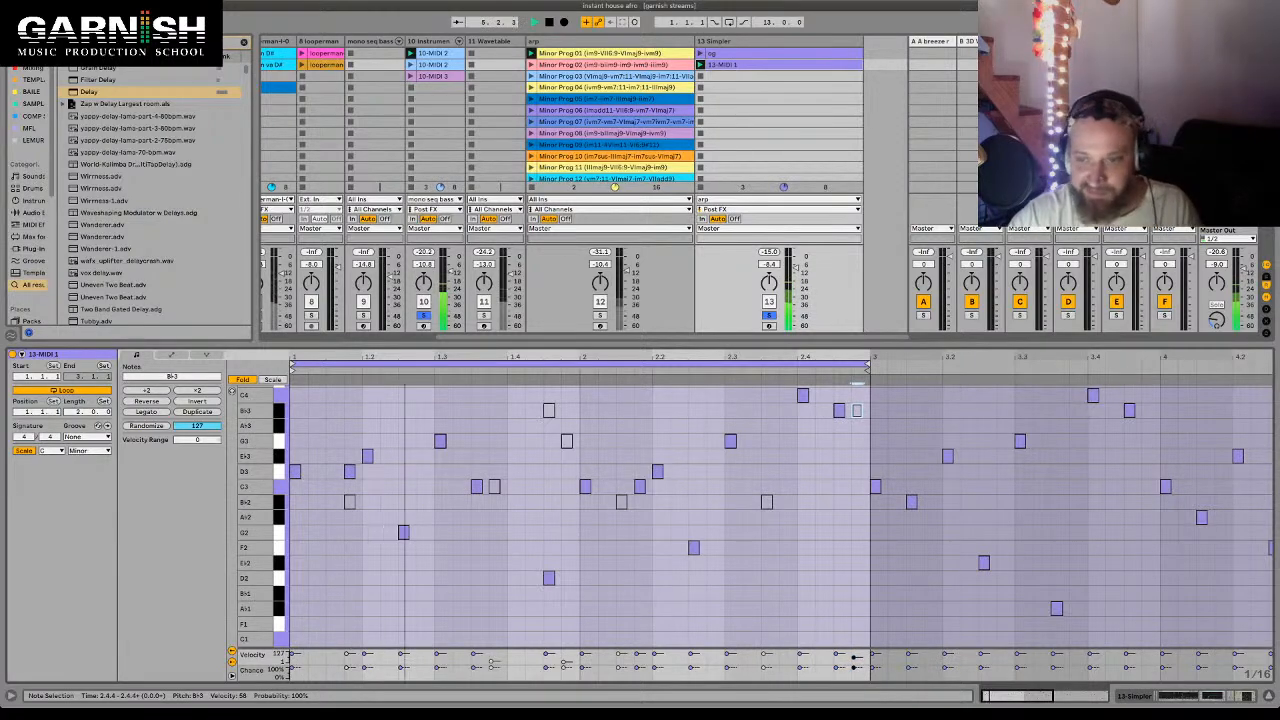
{"action": "key", "text": "shift+Tab"}
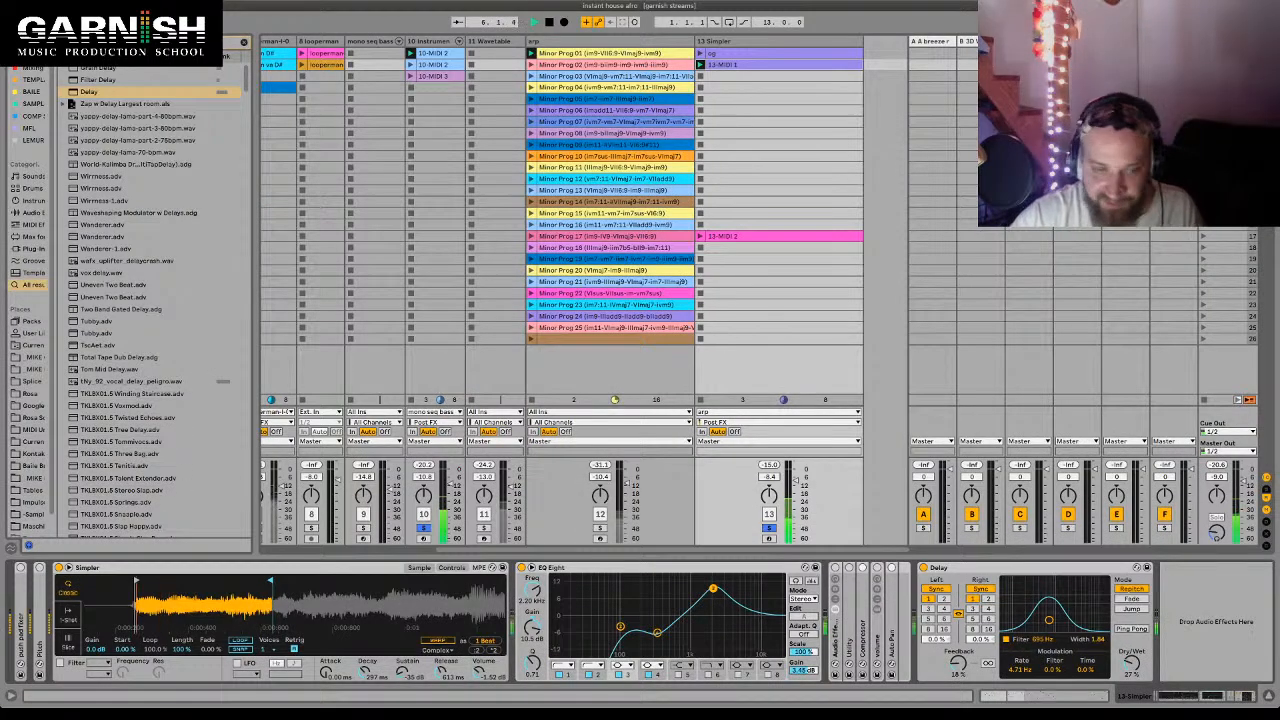
{"action": "key", "text": "space"}
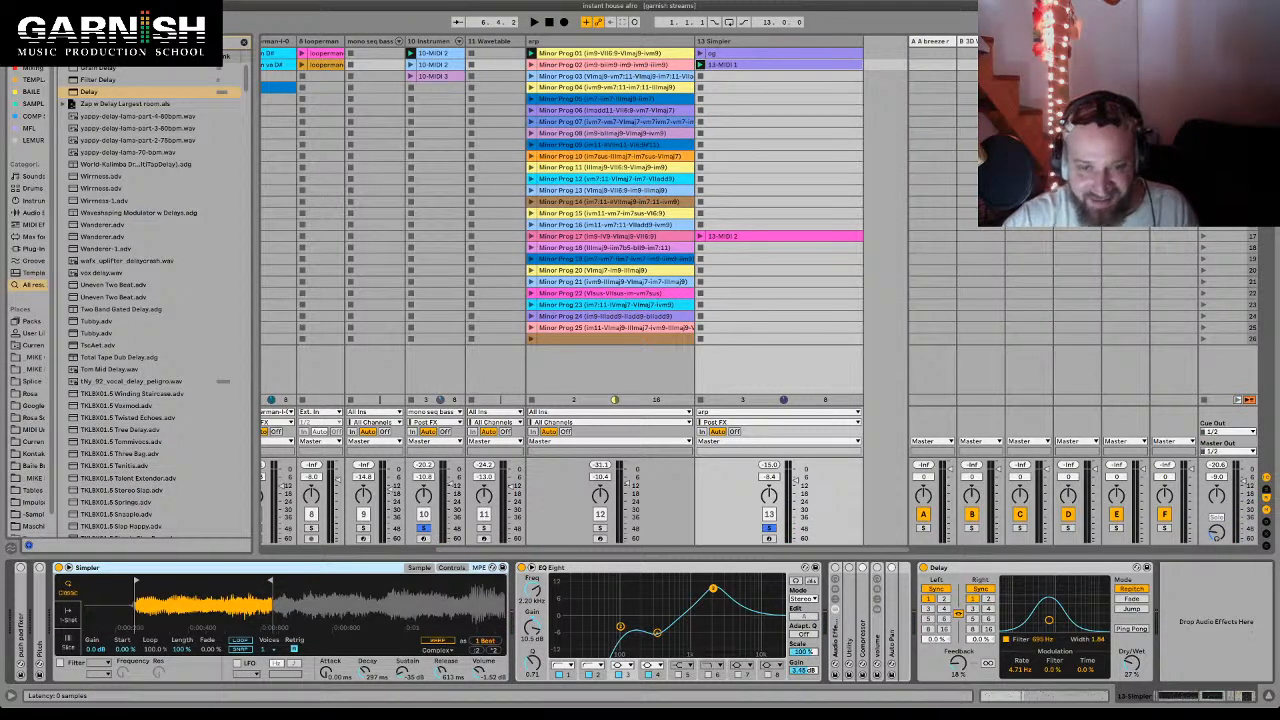
- Clear the browser search and add the Chorus-Ensemble audio effect directly after EQ Eight
{"action": "left_click", "coordinate": [600, 568]}
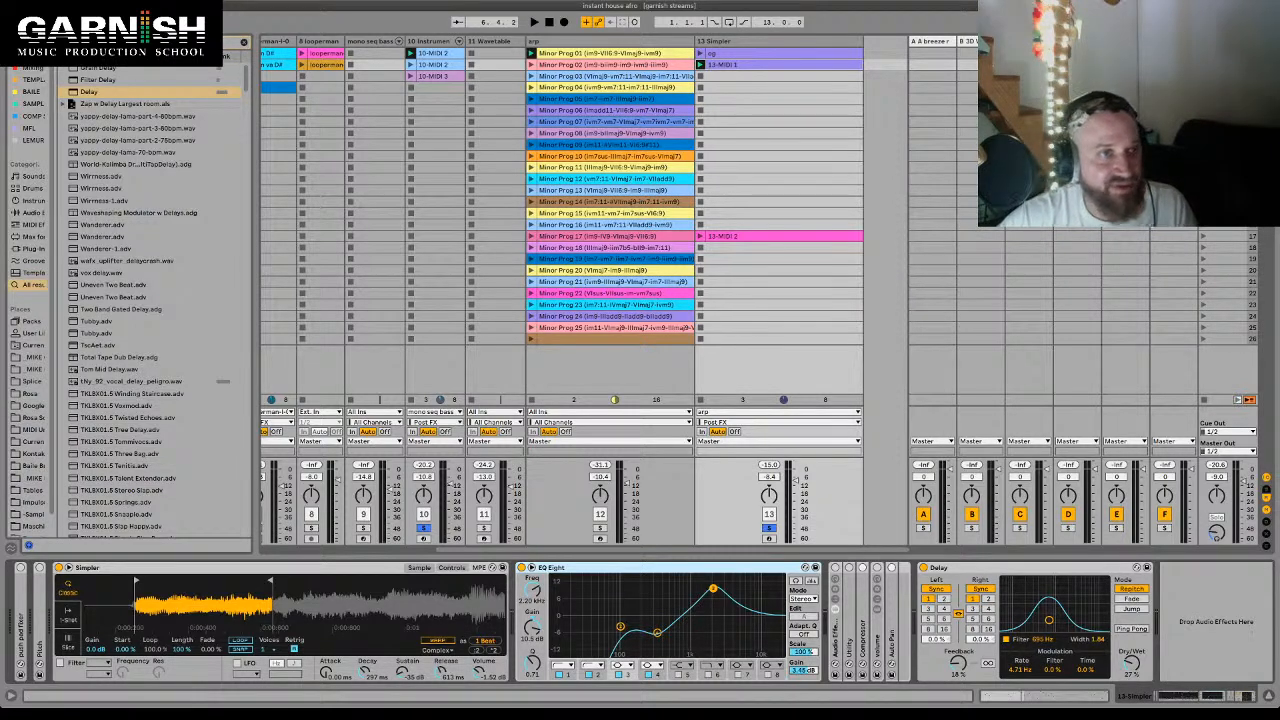
{"action": "left_click", "coordinate": [244, 42]}
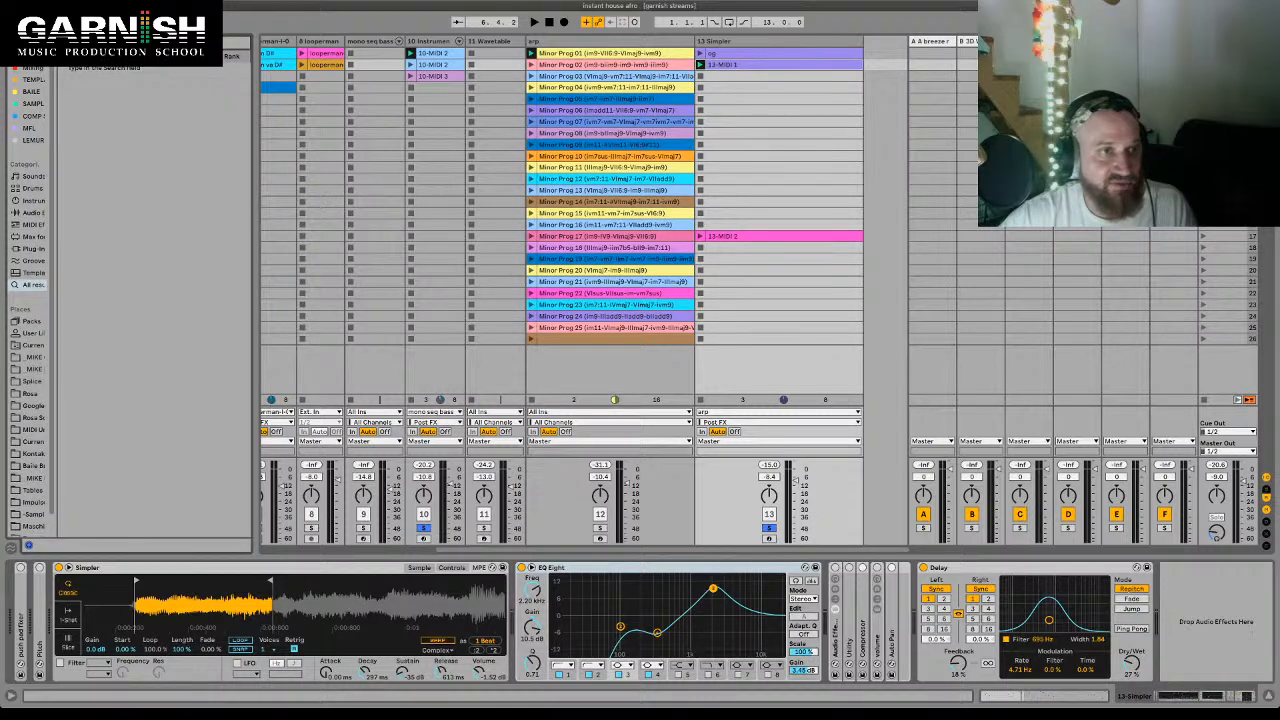
{"action": "left_click", "coordinate": [33, 213]}
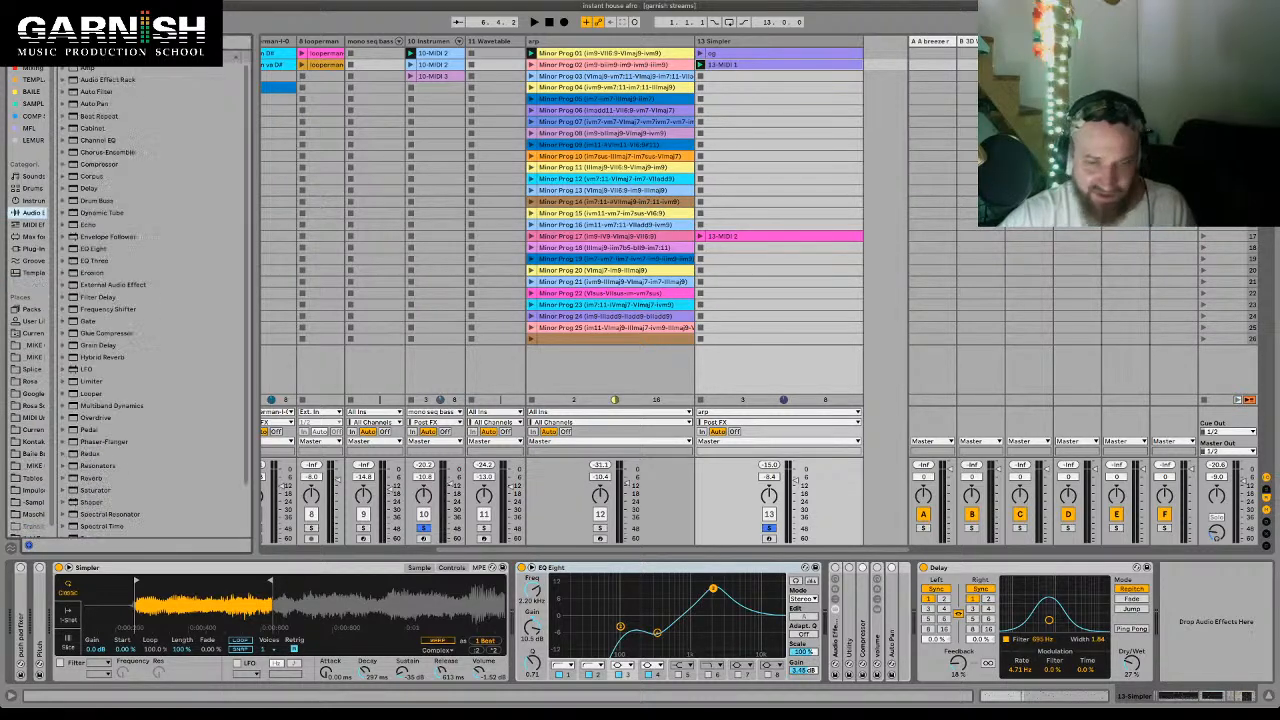
{"action": "scroll", "coordinate": [150, 300], "scroll_direction": "down", "scroll_amount": 2}
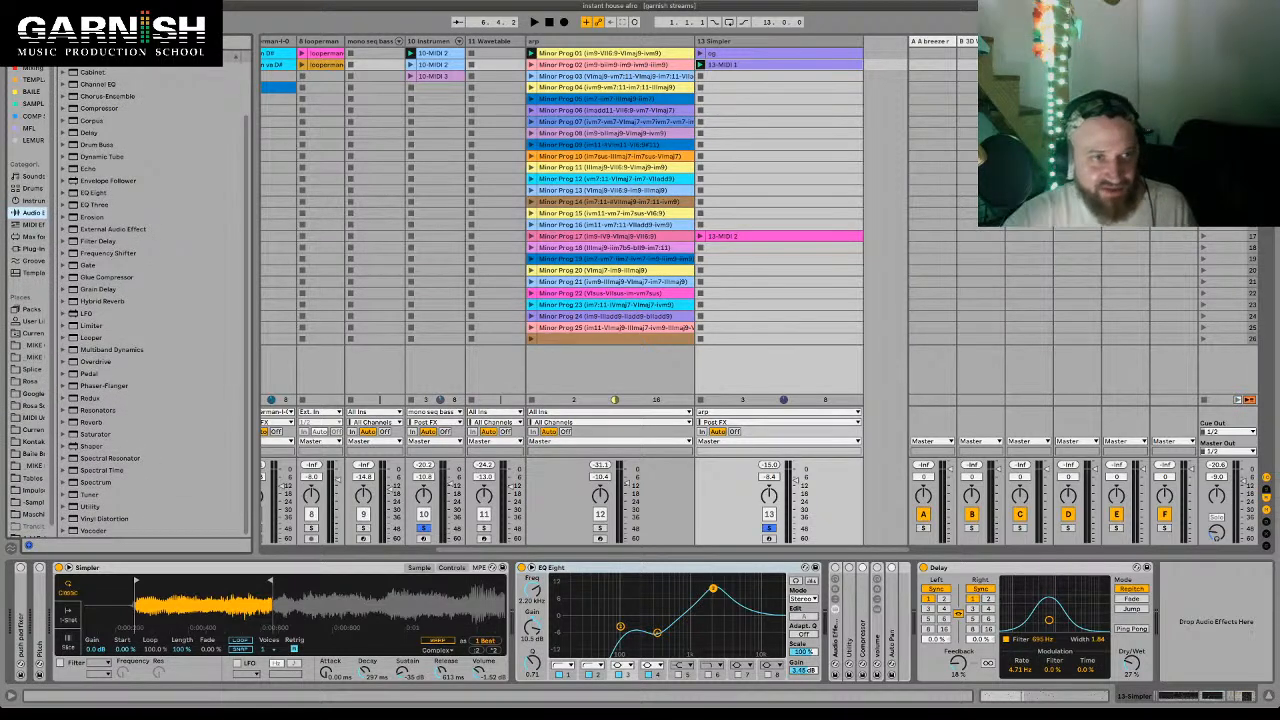
{"action": "scroll", "coordinate": [155, 300], "scroll_direction": "up", "scroll_amount": 2}
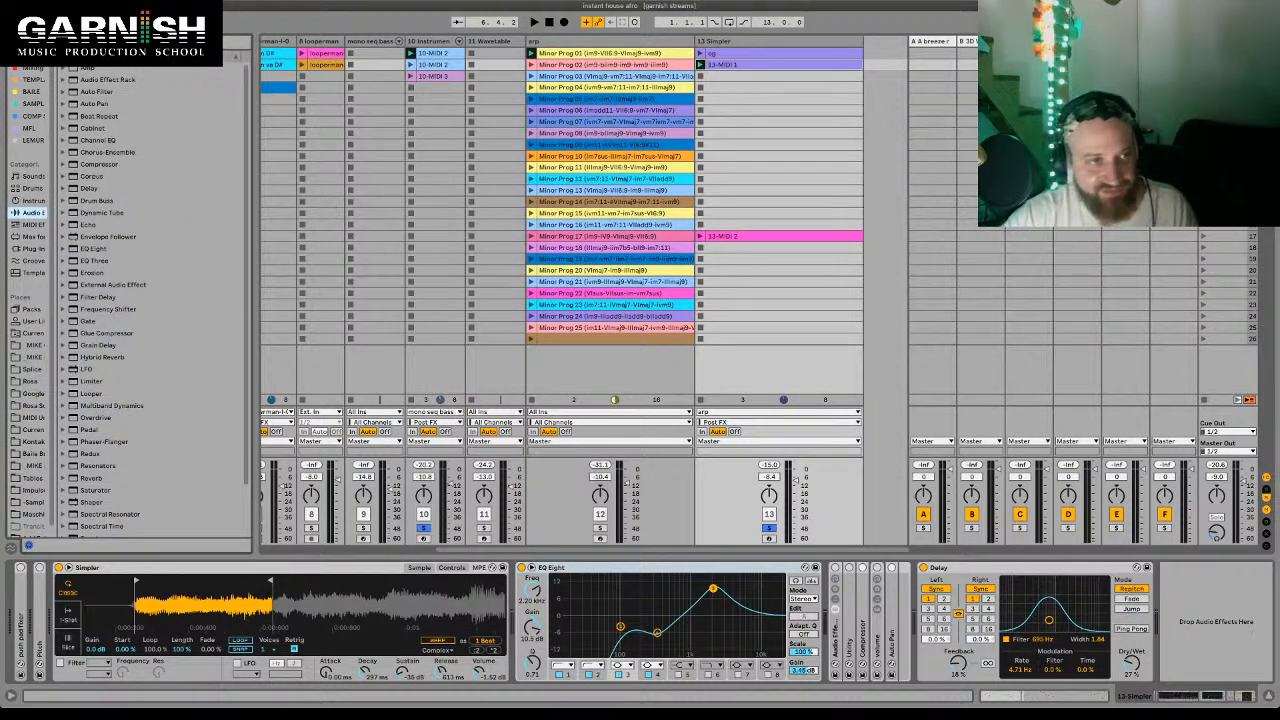
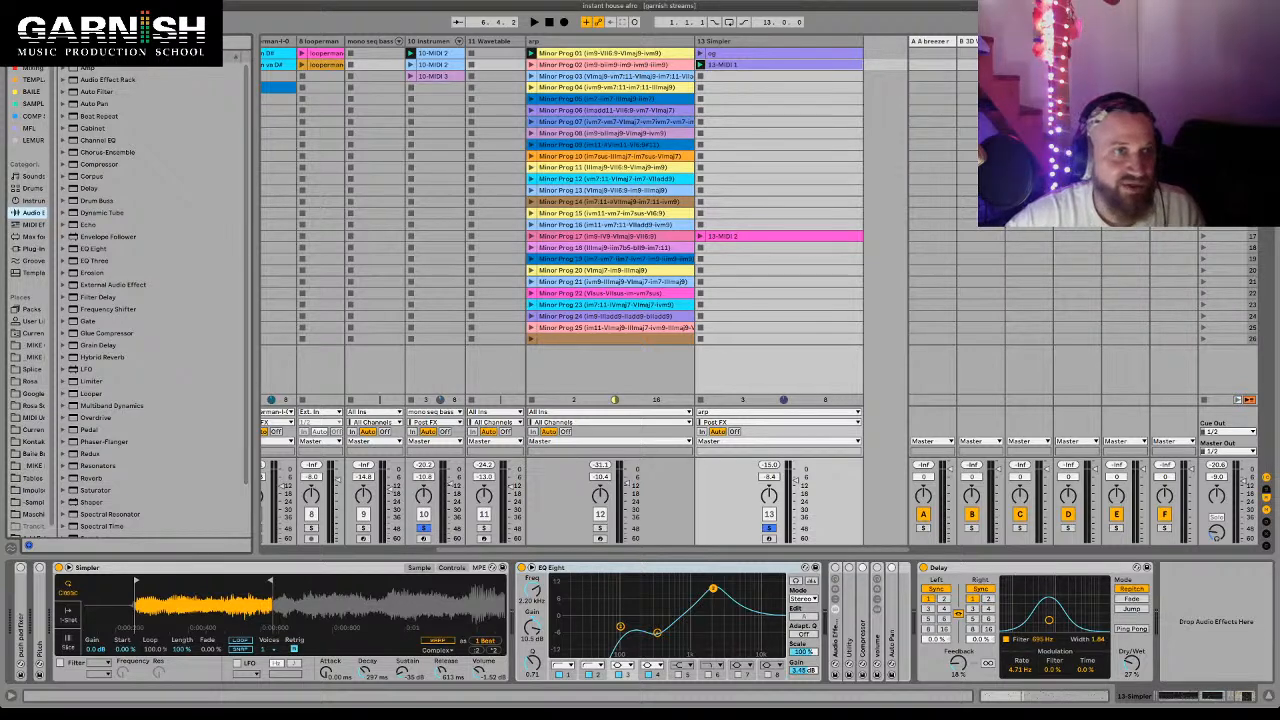
{"action": "left_click_drag", "start_coordinate": [107, 152], "coordinate": [830, 620]}
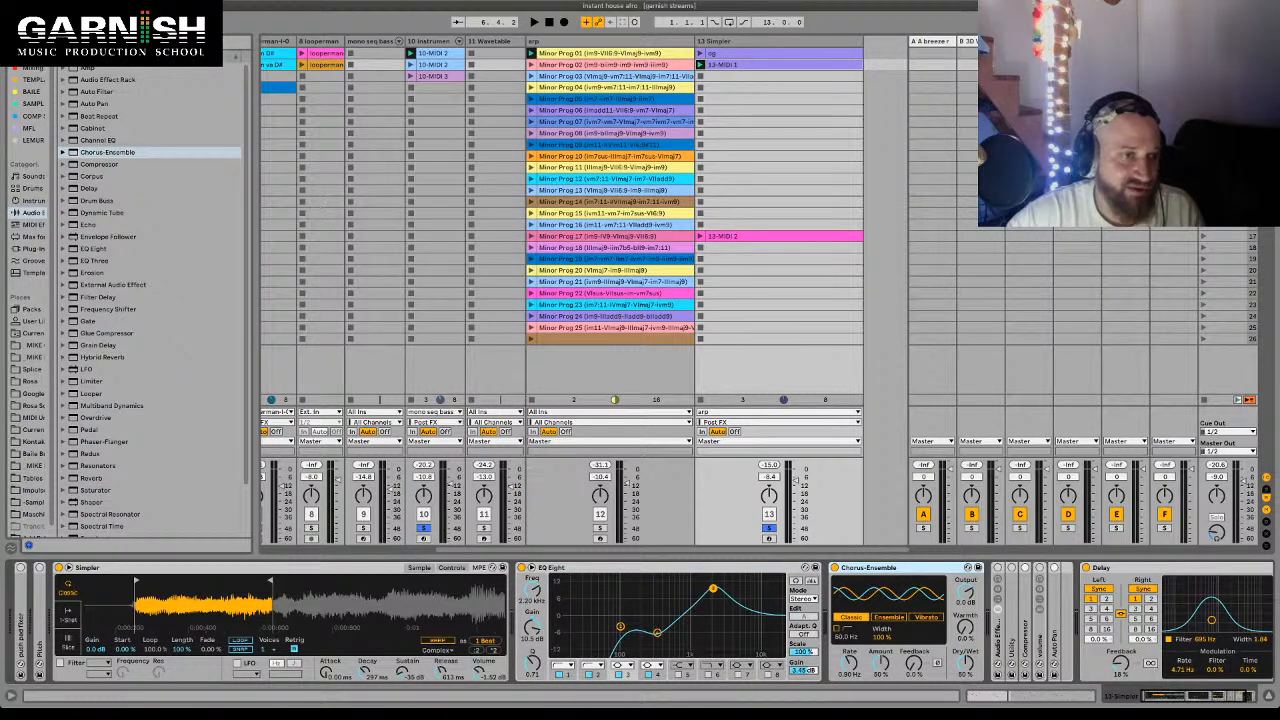
- Search the browser for Pedal and place the Pedal effect at the end of the device chain, after Delay
{"action": "scroll", "coordinate": [150, 300], "scroll_direction": "down", "scroll_amount": 4}
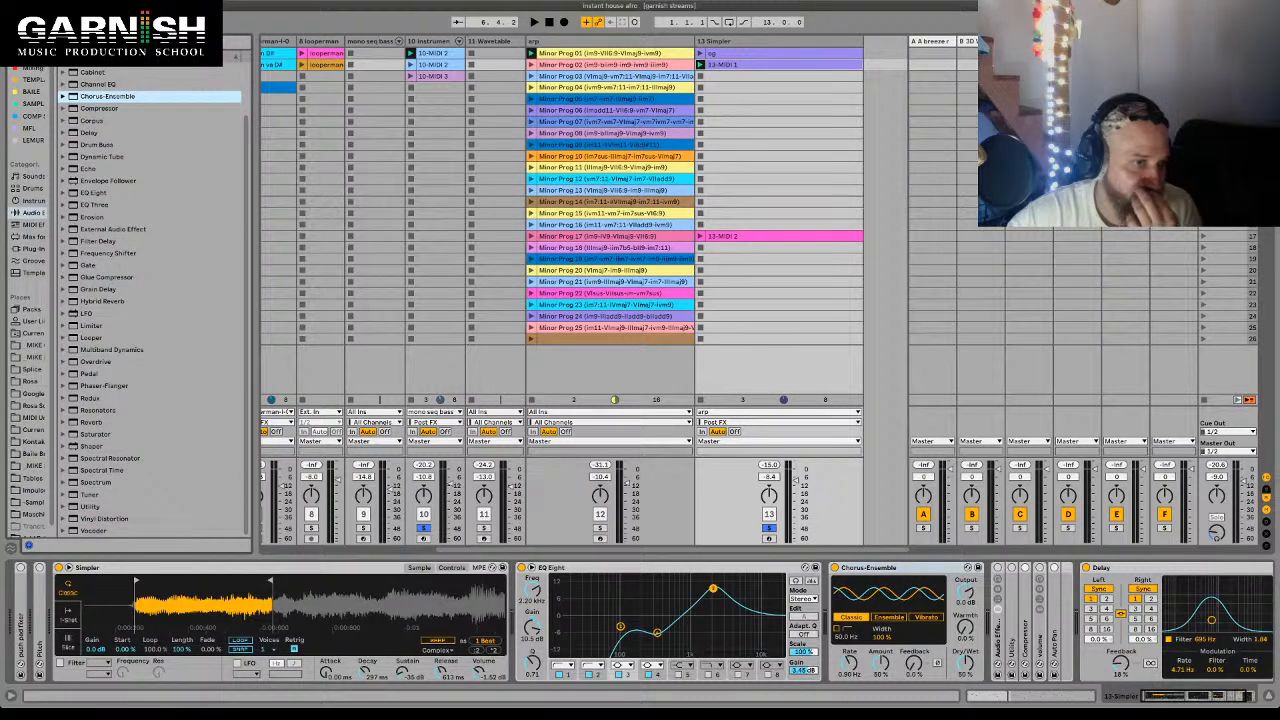
{"action": "scroll", "coordinate": [150, 300], "scroll_direction": "up", "scroll_amount": 4}
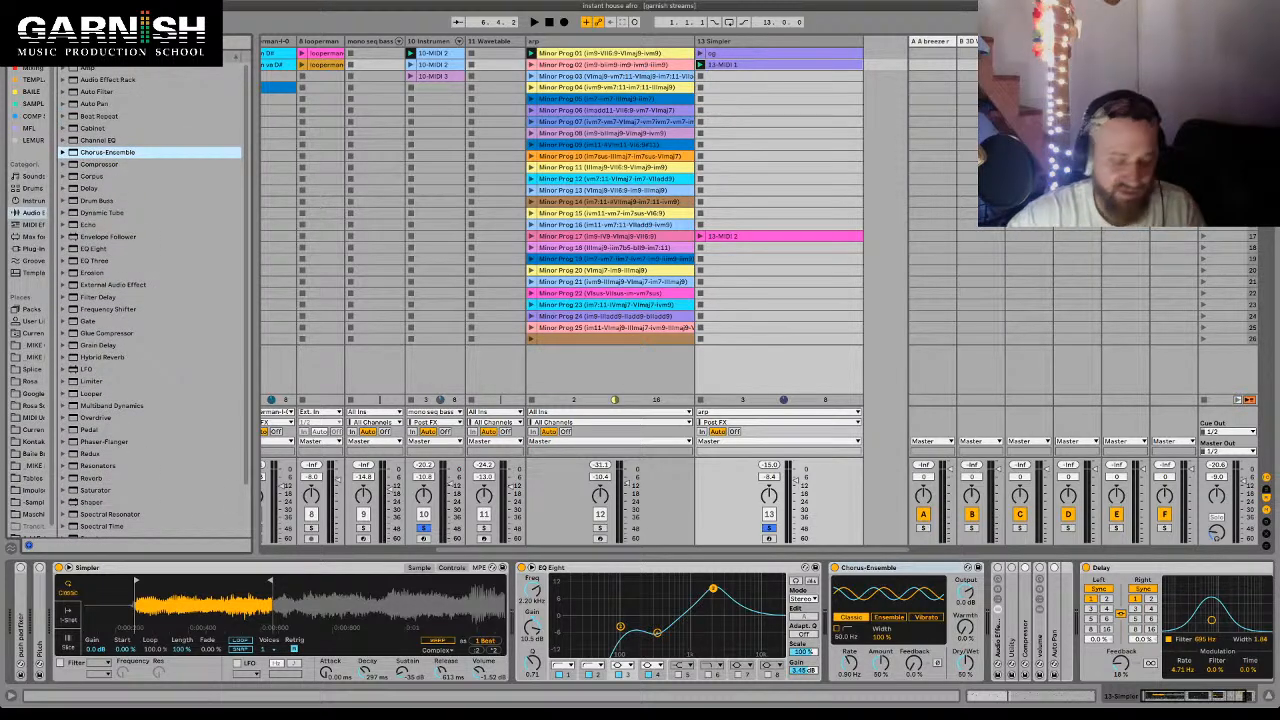
{"action": "key", "text": "ctrl+f"}
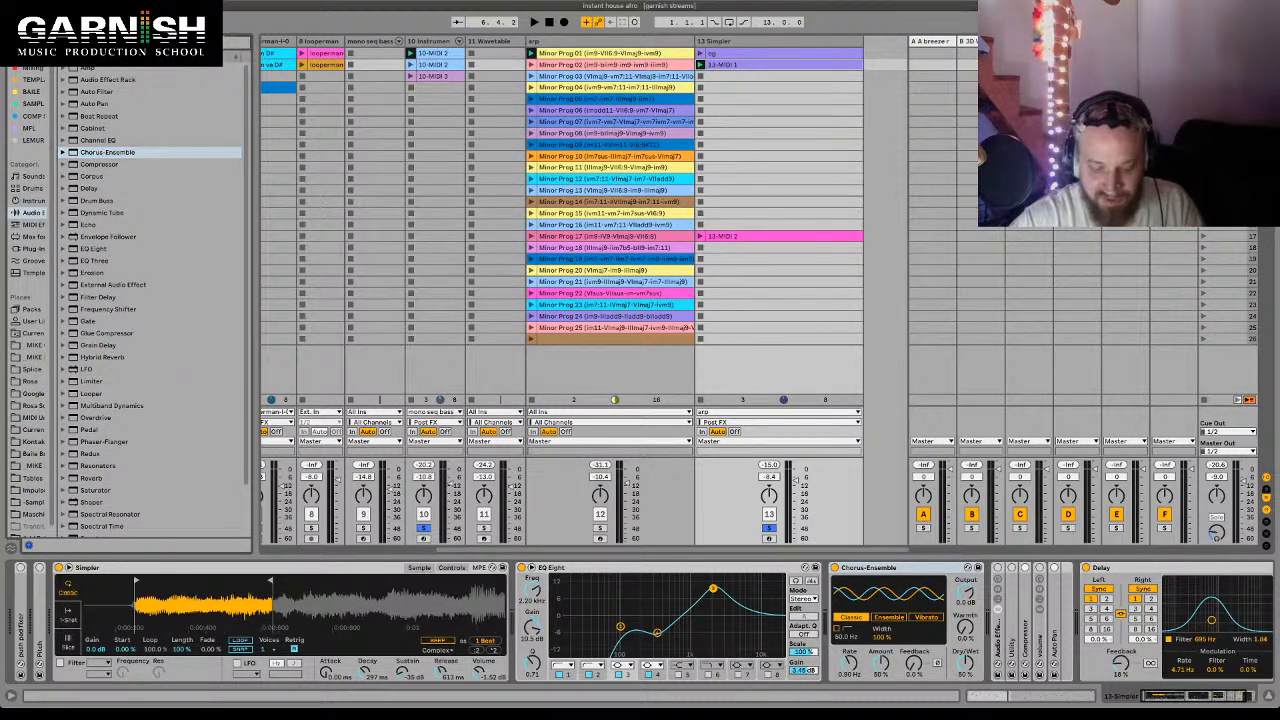
{"action": "type", "text": "Pedal"}
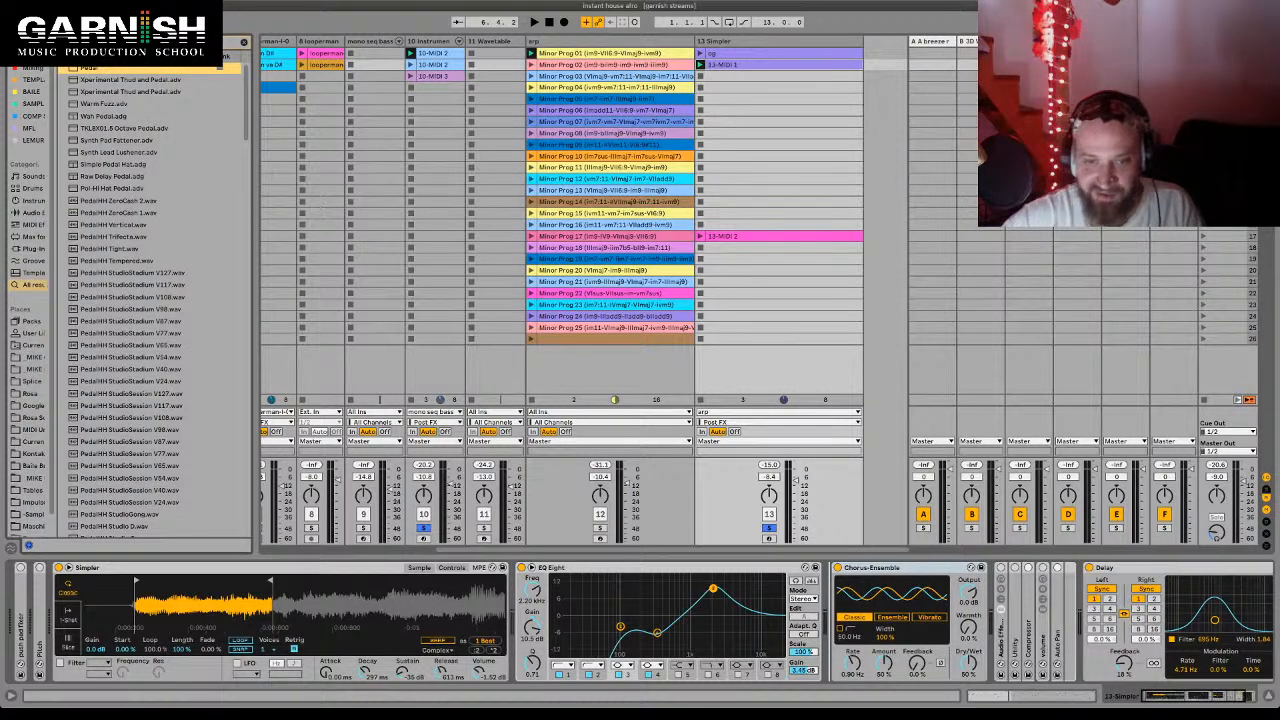
{"action": "key", "text": "Return"}
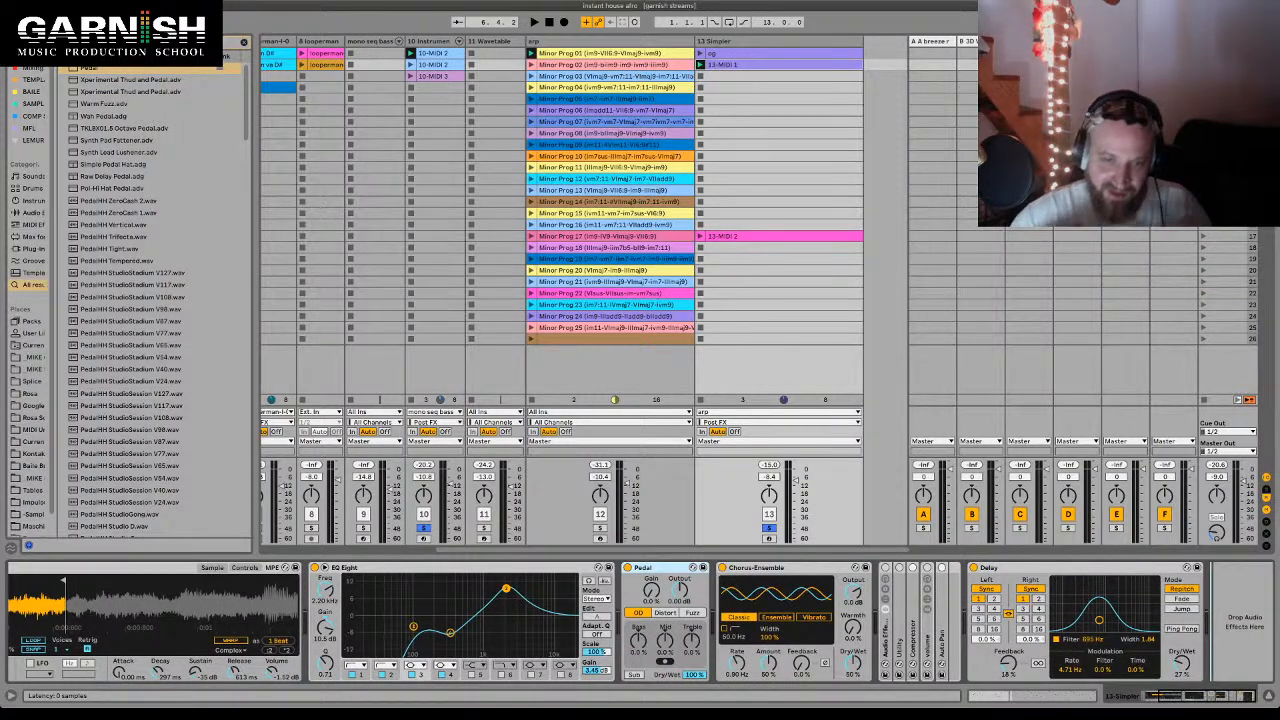
{"action": "left_click_drag", "start_coordinate": [650, 567], "coordinate": [1236, 610]}
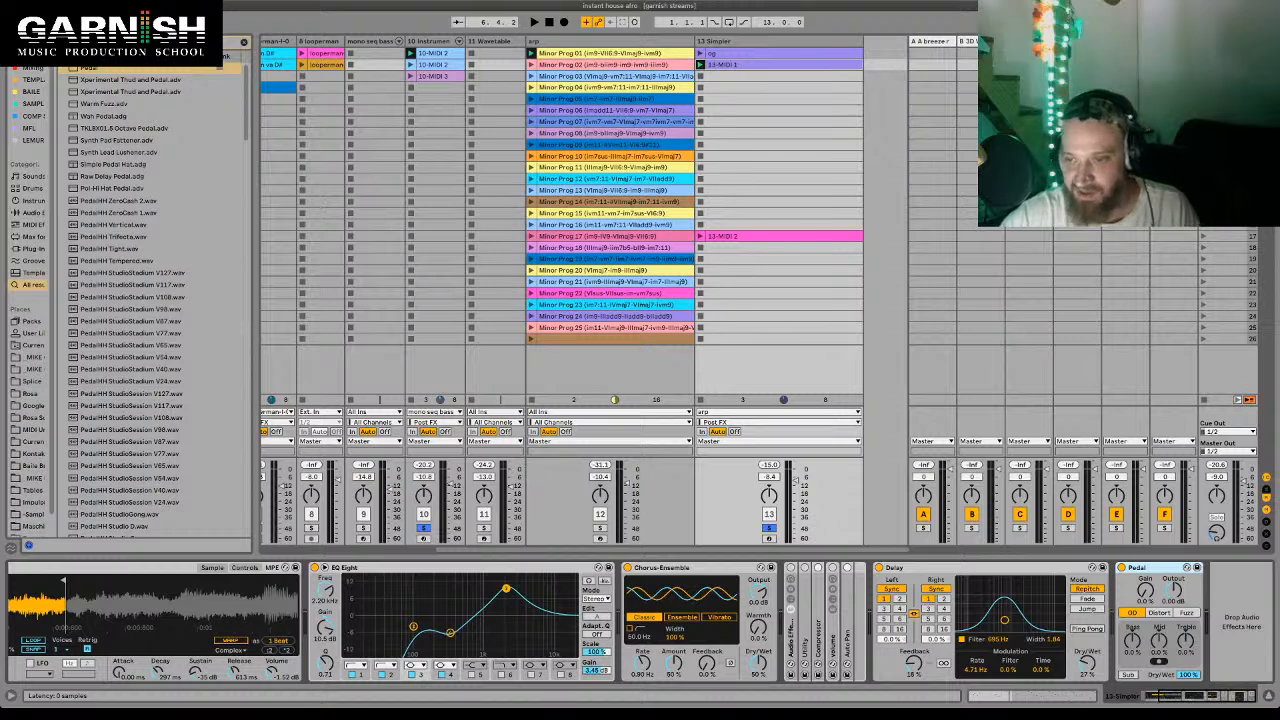
- Switch Pedal to Fuzz and lower track 13's volume to -13.2 dB while auditioning the loop
{"action": "left_click", "coordinate": [960, 567]}
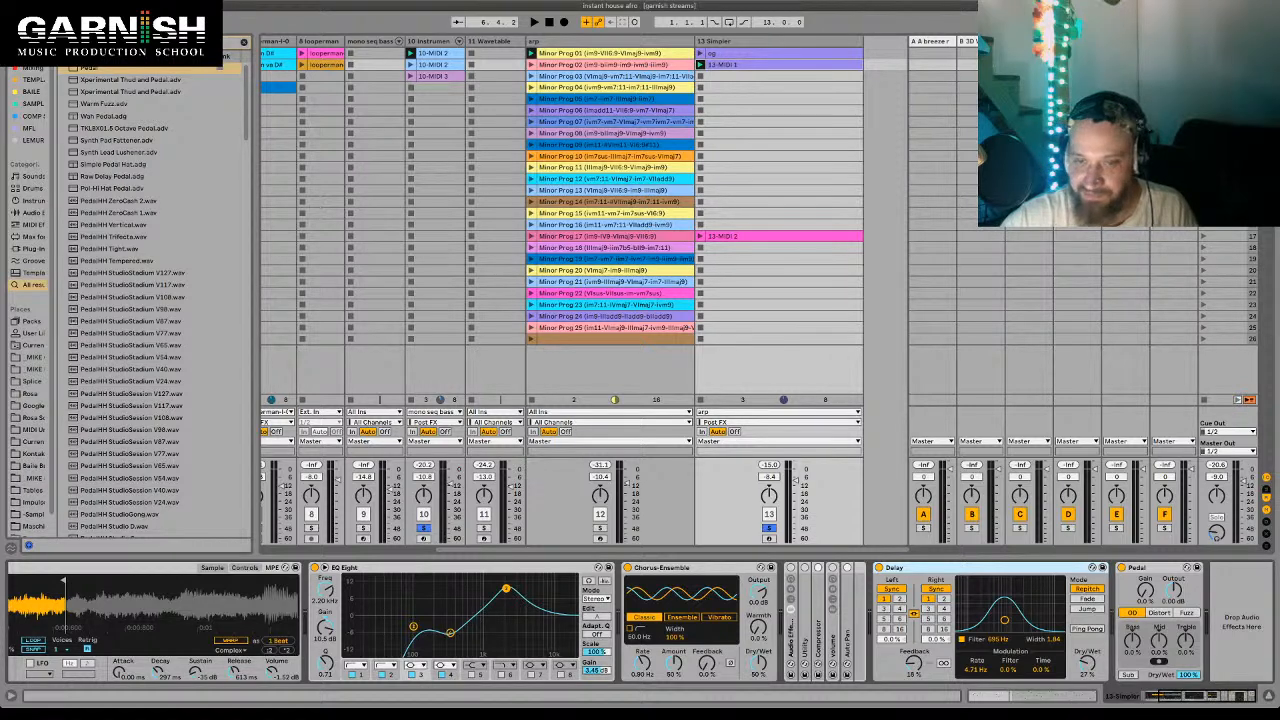
{"action": "key", "text": "space"}
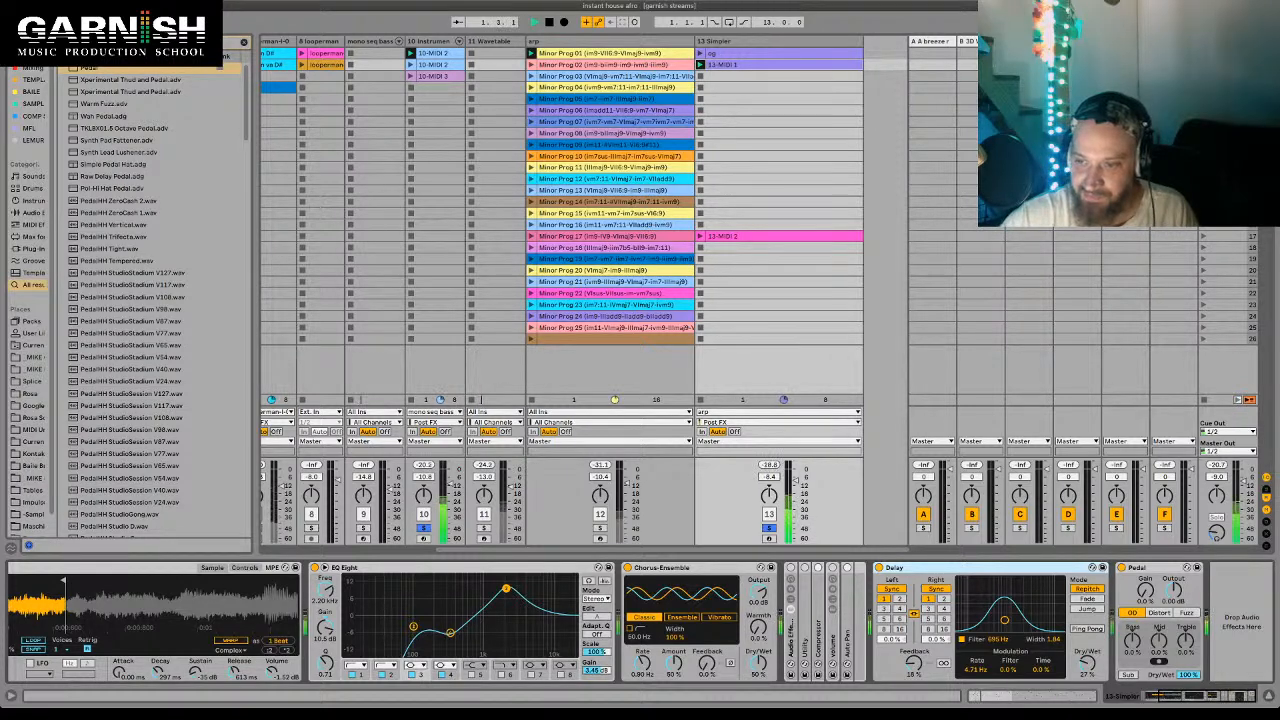
{"action": "left_click", "coordinate": [1186, 613]}
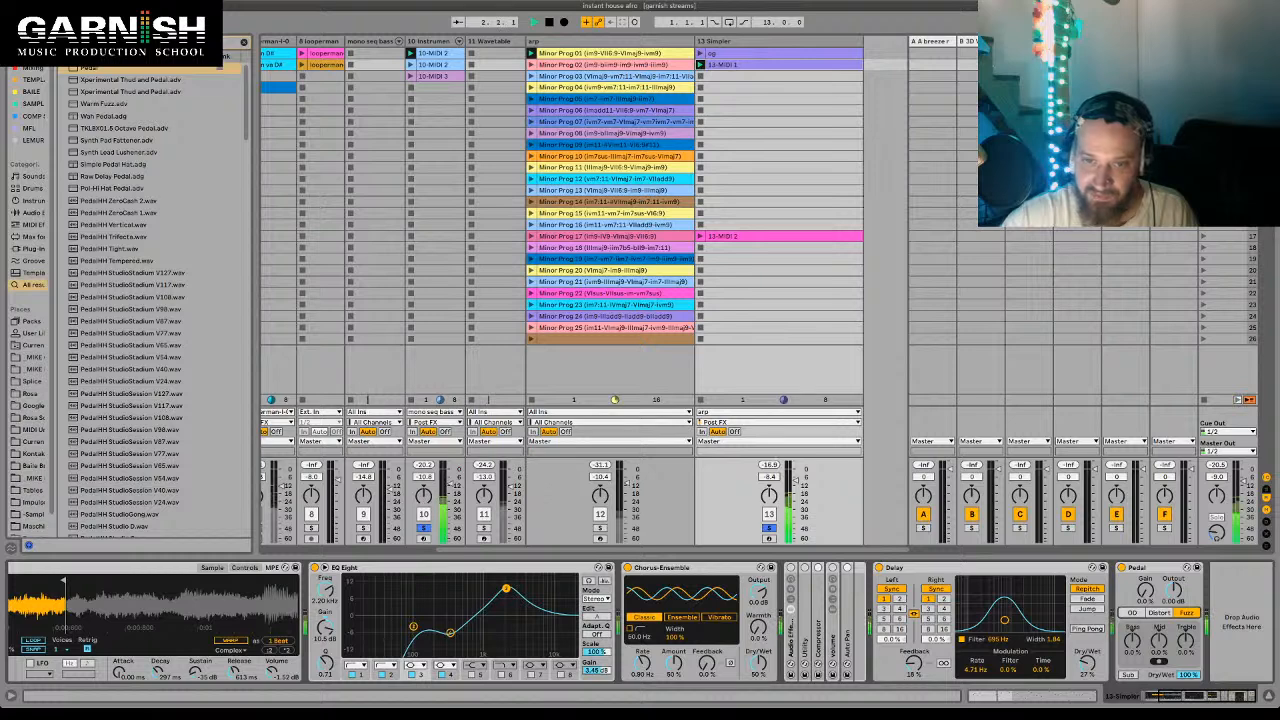
{"action": "left_click_drag", "start_coordinate": [796, 480], "coordinate": [796, 487]}
{"action": "key", "text": "space"}
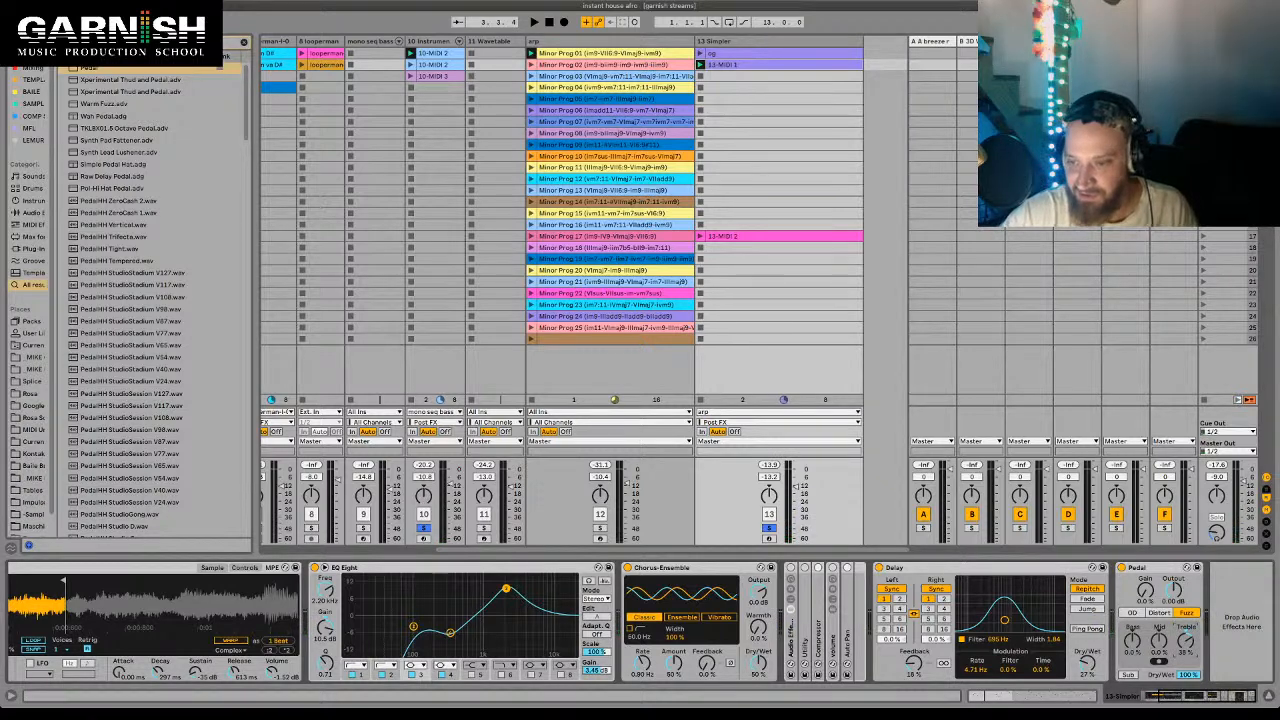
{"action": "key", "text": "space"}
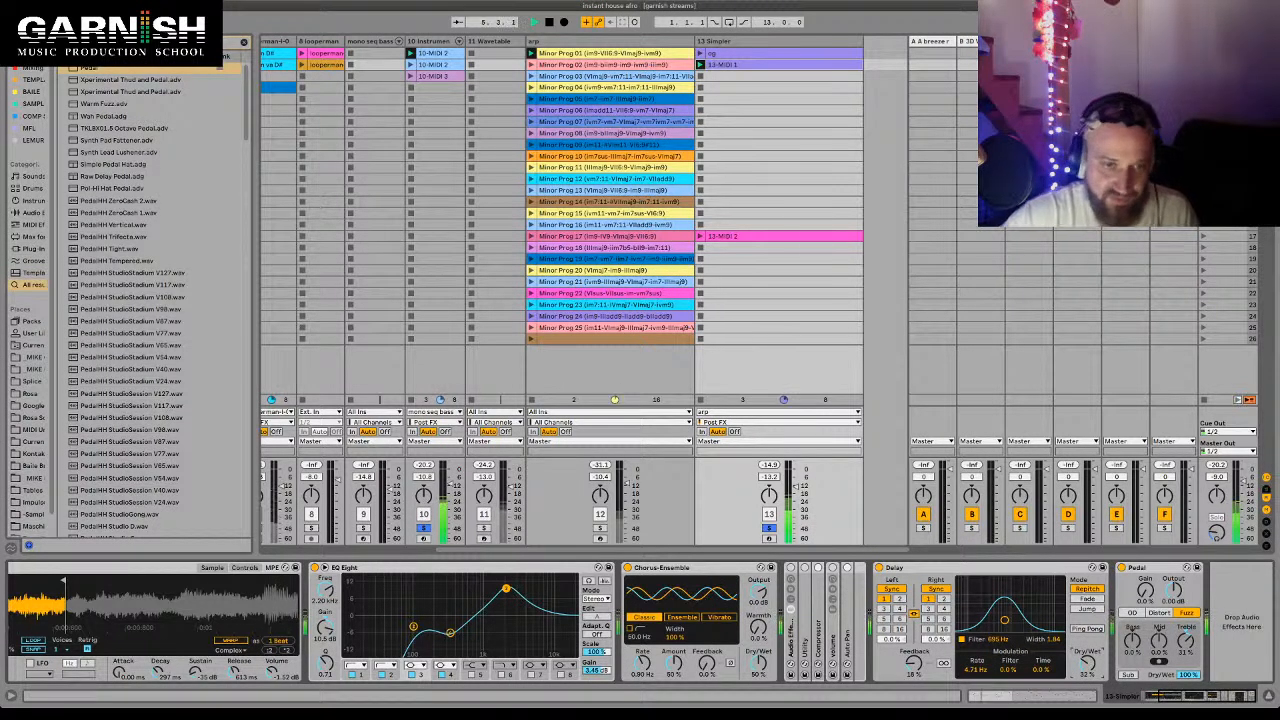
- Lower track 13's volume to -13.9 dB and audition the loop with Chorus-Ensemble bypassed and switched back on
{"action": "left_click_drag", "start_coordinate": [796, 487], "coordinate": [796, 489]}
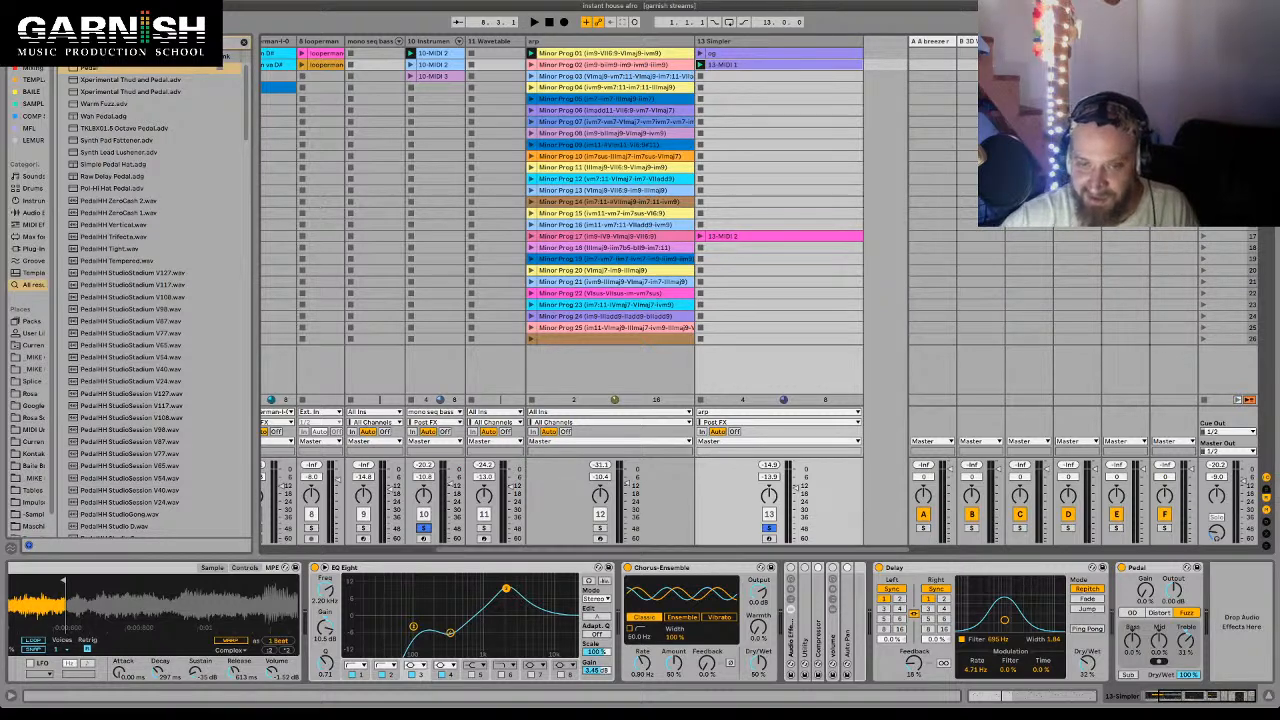
{"action": "key", "text": "space"}
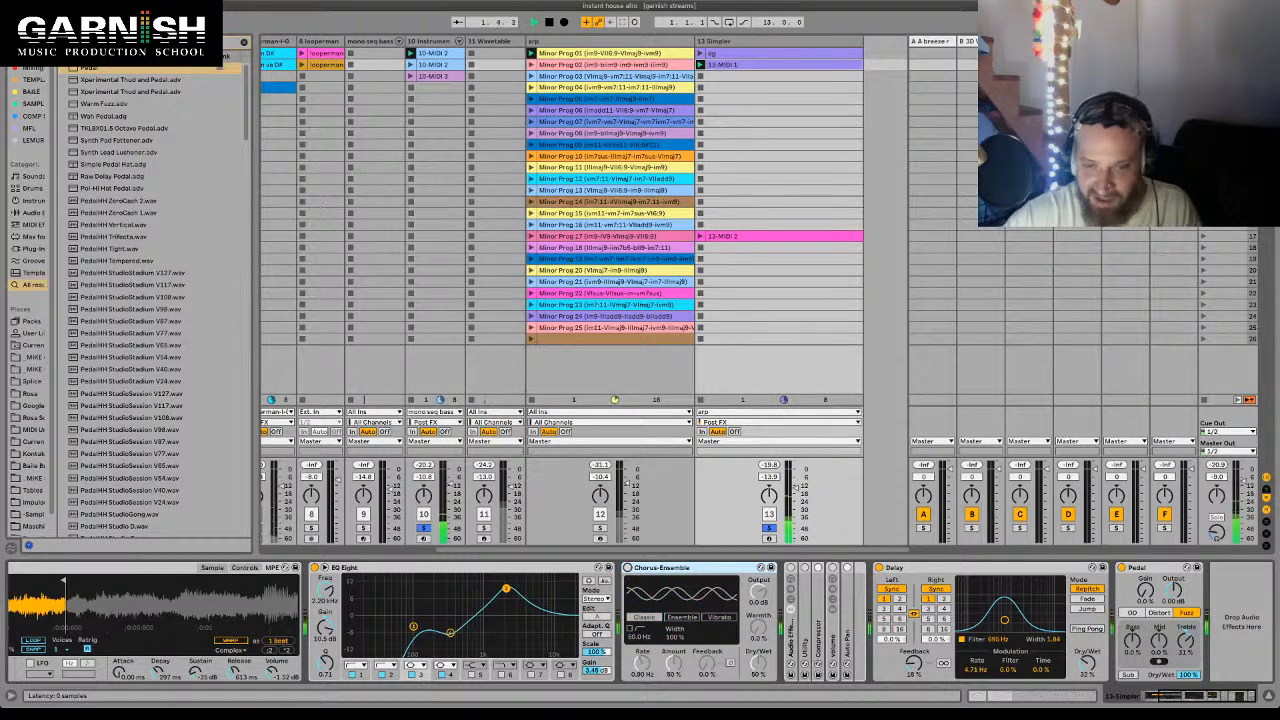
{"action": "key", "text": "space"}
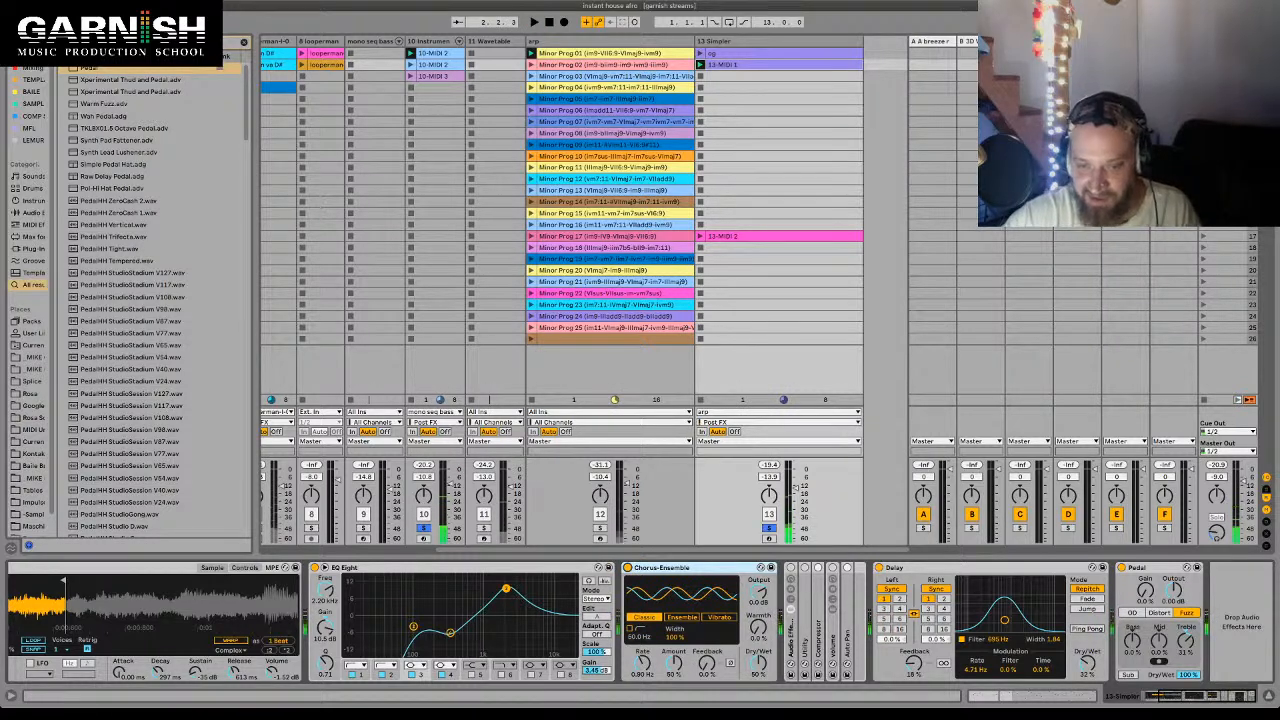
- Switch Chorus-Ensemble to Ensemble mode, with Dry/Wet at 54% and Feedback at 73%, while auditioning the loop
{"action": "key", "text": "space"}
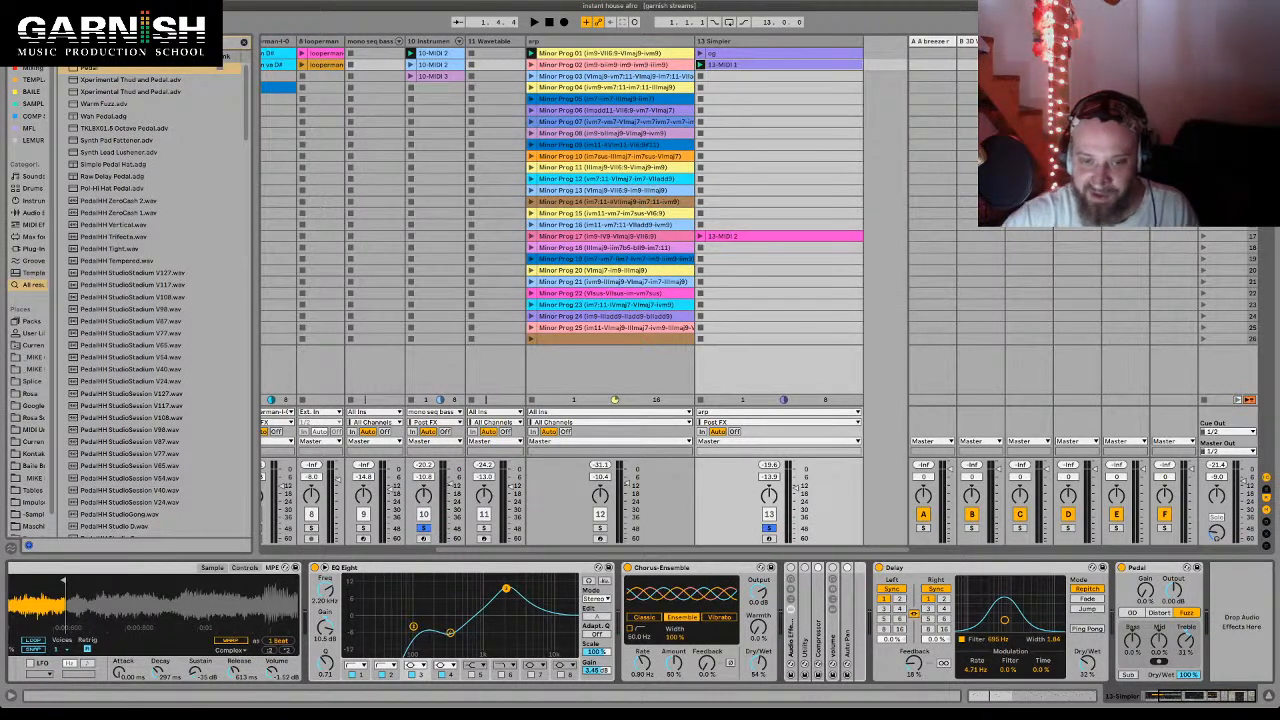
{"action": "left_click_drag", "start_coordinate": [673, 663], "coordinate": [707, 632]}
{"action": "key", "text": "space"}
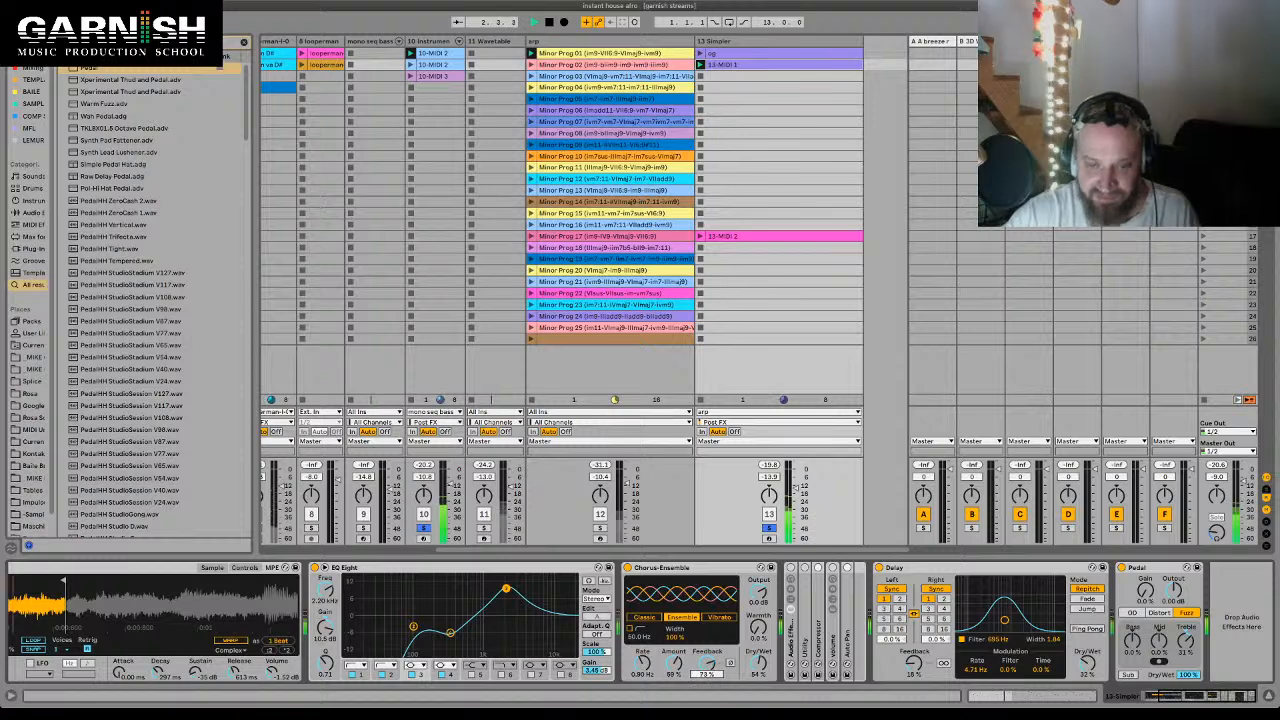
{"action": "key", "text": "space"}
- Switch Chorus-Ensemble to Vibrato and set Rate to 5.12 Hz, Amount to 14% and Warmth to 3.3% while auditioning
{"action": "left_click", "coordinate": [718, 617]}
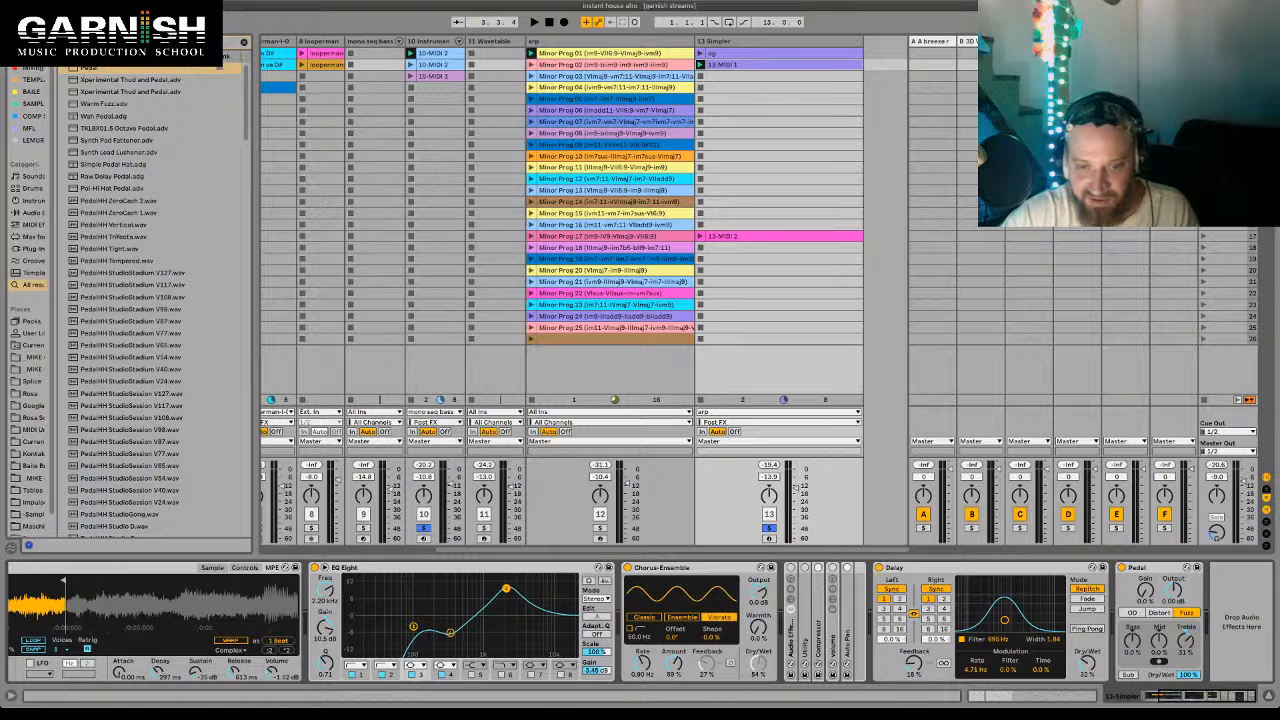
{"action": "key", "text": "space"}
{"action": "mouse_move", "coordinate": [642, 663]}
{"action": "left_mouse_down"}
{"action": "mouse_move", "coordinate": [642, 638]}
{"action": "mouse_move", "coordinate": [642, 653]}
{"action": "left_mouse_up"}
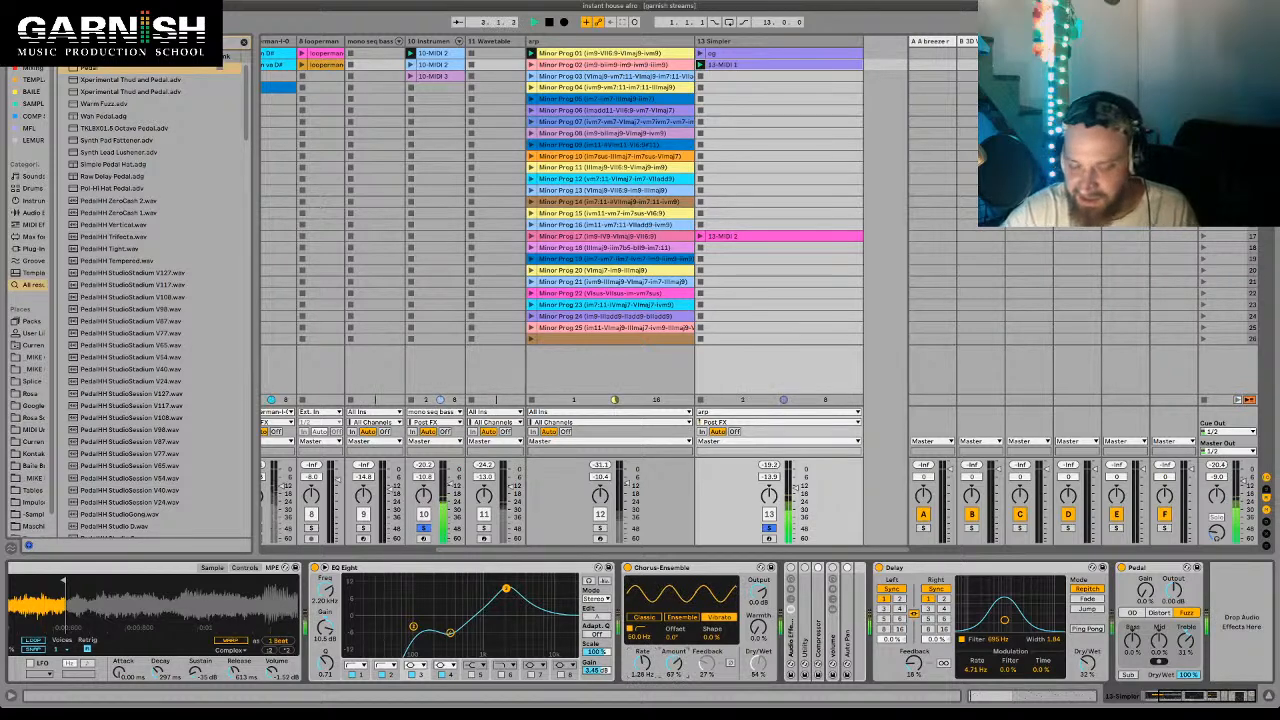
{"action": "key", "text": "space"}
{"action": "left_click_drag", "start_coordinate": [642, 663], "coordinate": [674, 685]}
{"action": "key", "text": "space"}
{"action": "key", "text": "space"}
{"action": "key", "text": "space"}
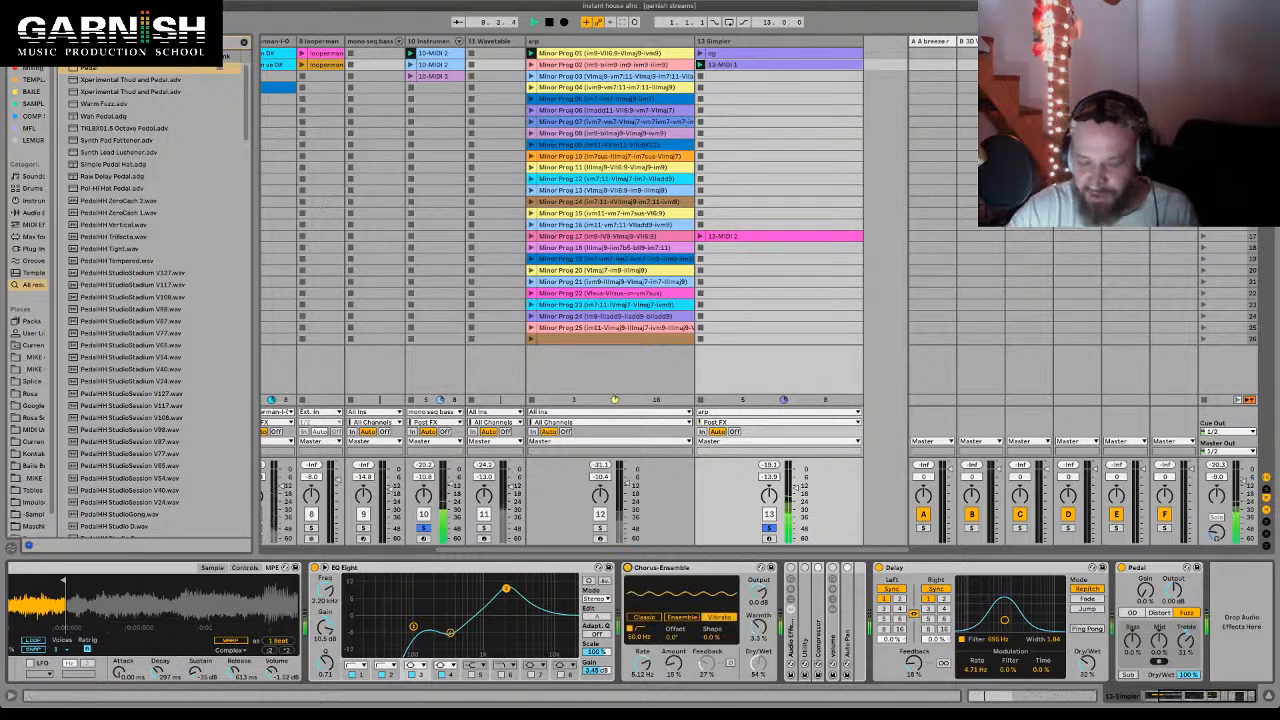
{"action": "key", "text": "space"}
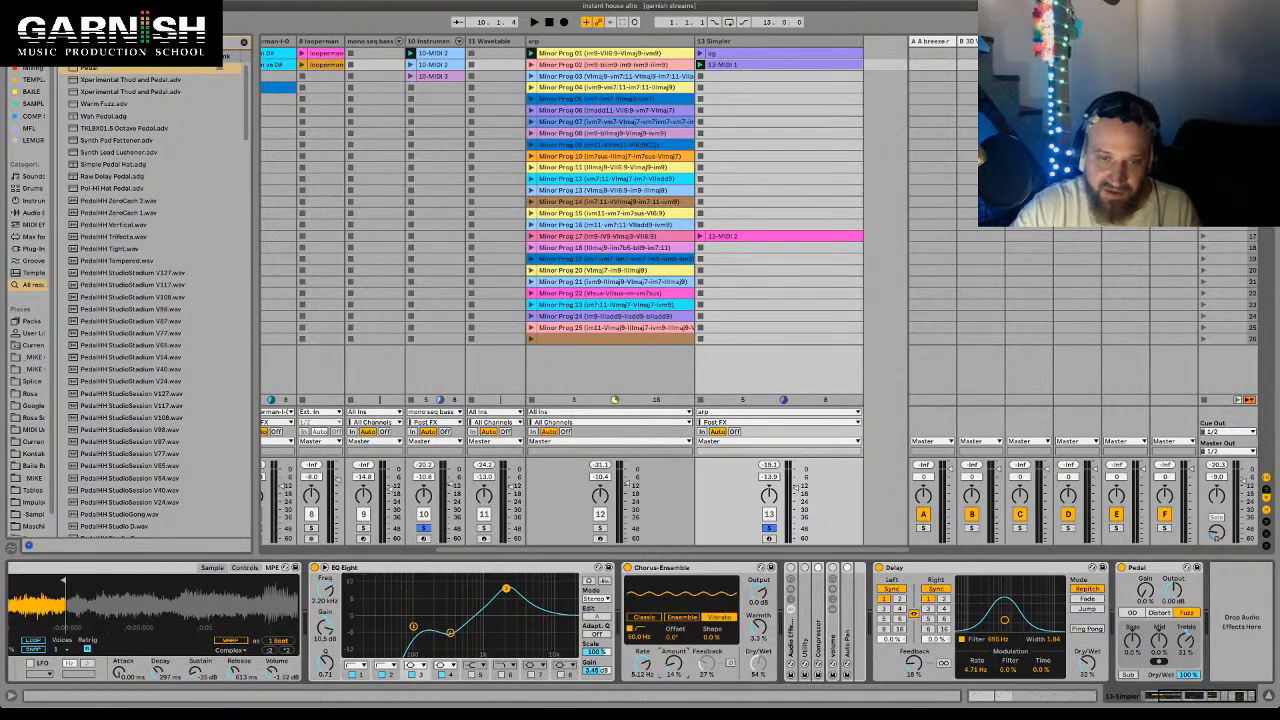
- Toggle Chorus-Ensemble off and on during playback to compare the stab with and without the vibrato
{"action": "key", "text": "space"}
{"action": "left_click", "coordinate": [628, 568]}
{"action": "left_click", "coordinate": [628, 568]}
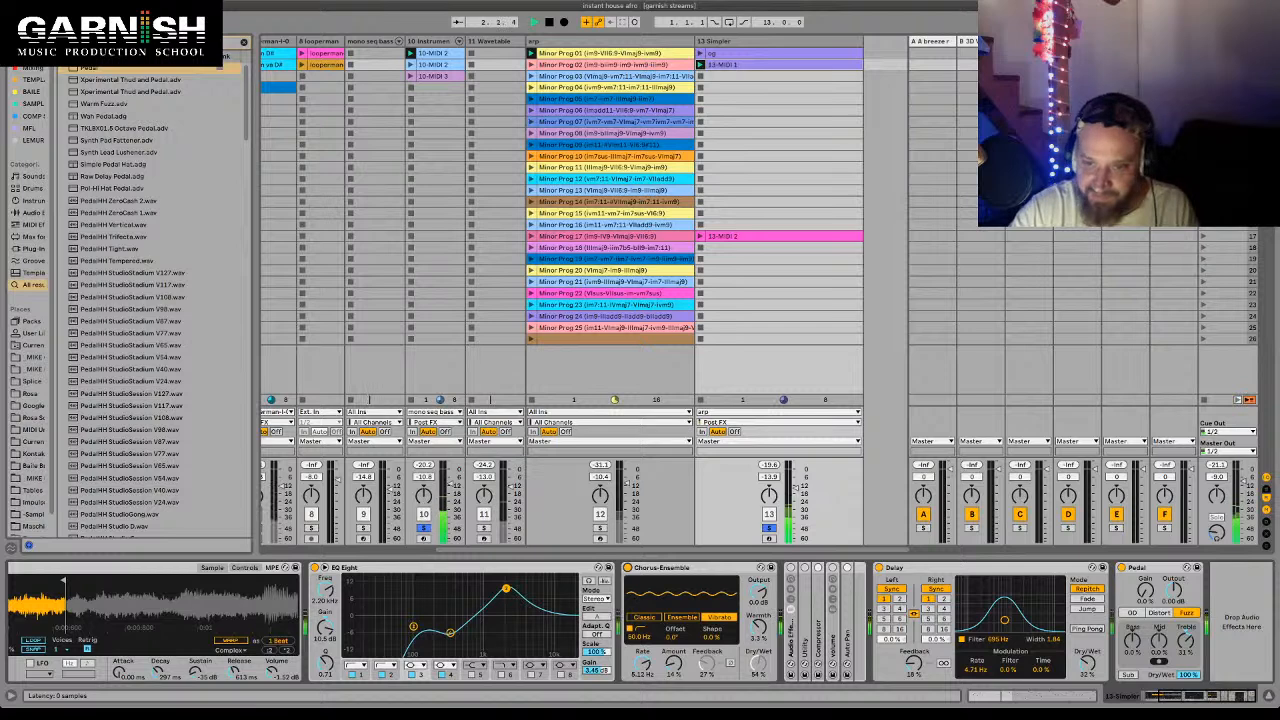
{"action": "left_click", "coordinate": [628, 568]}
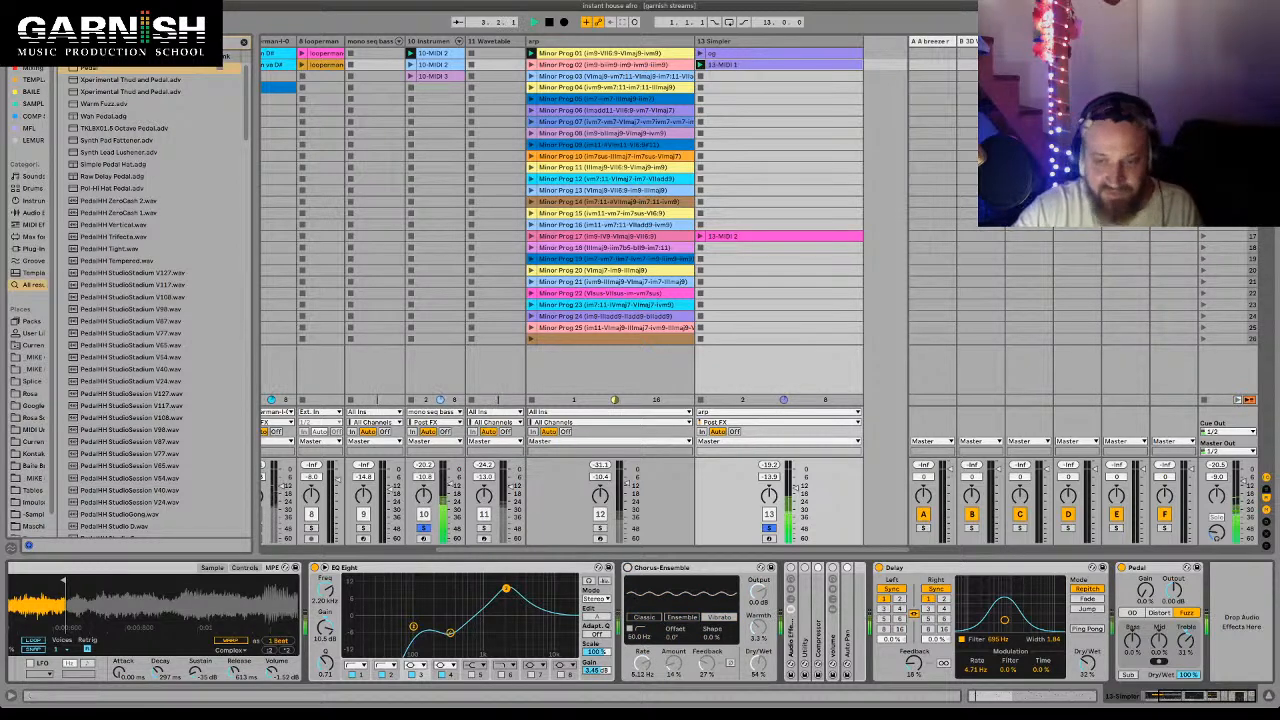
- Toggle Delay off and on while replaying the loop to compare the dry and delayed stab
{"action": "left_click", "coordinate": [878, 568]}
{"action": "key", "text": "space"}
{"action": "left_click", "coordinate": [878, 568]}
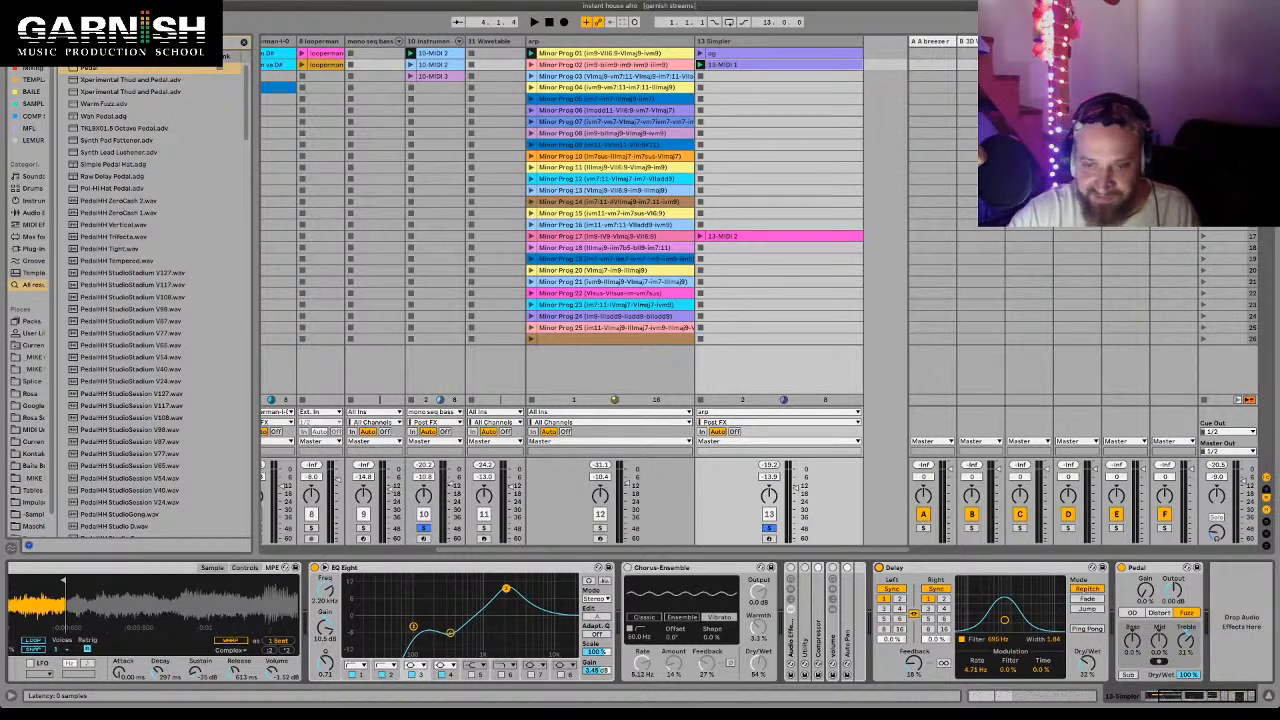
{"action": "key", "text": "space"}
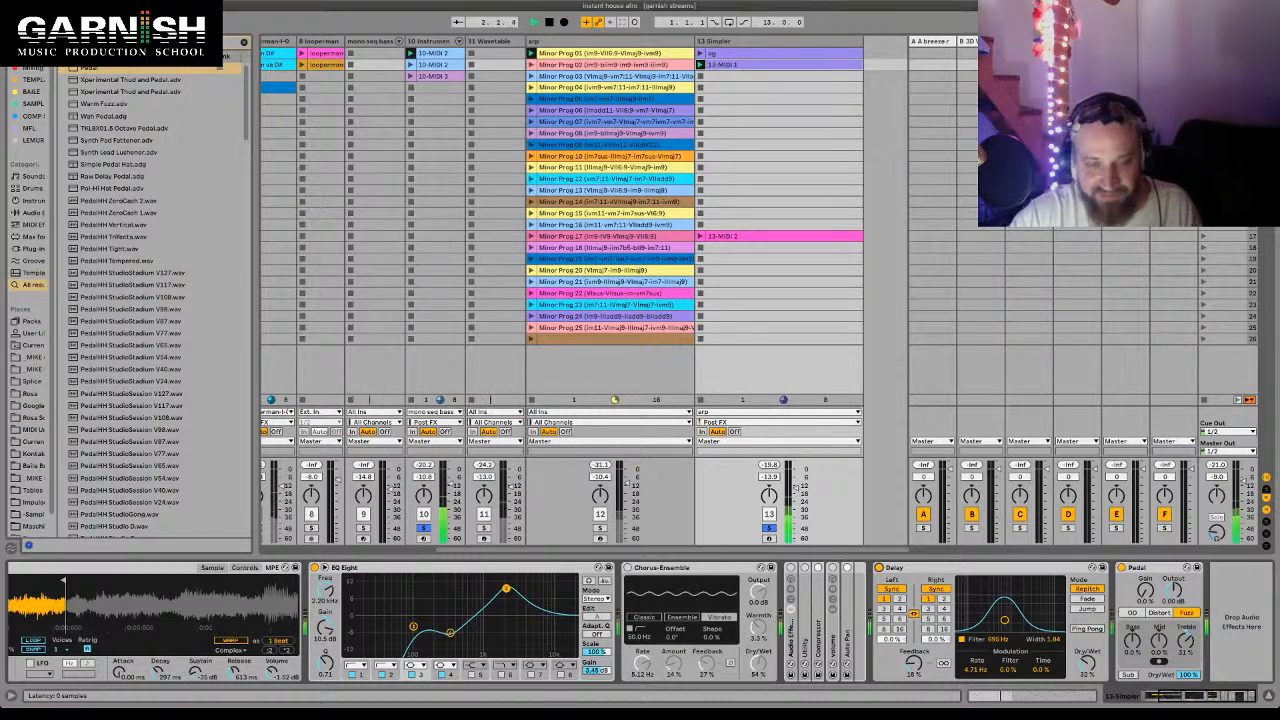
{"action": "left_click", "coordinate": [879, 568]}
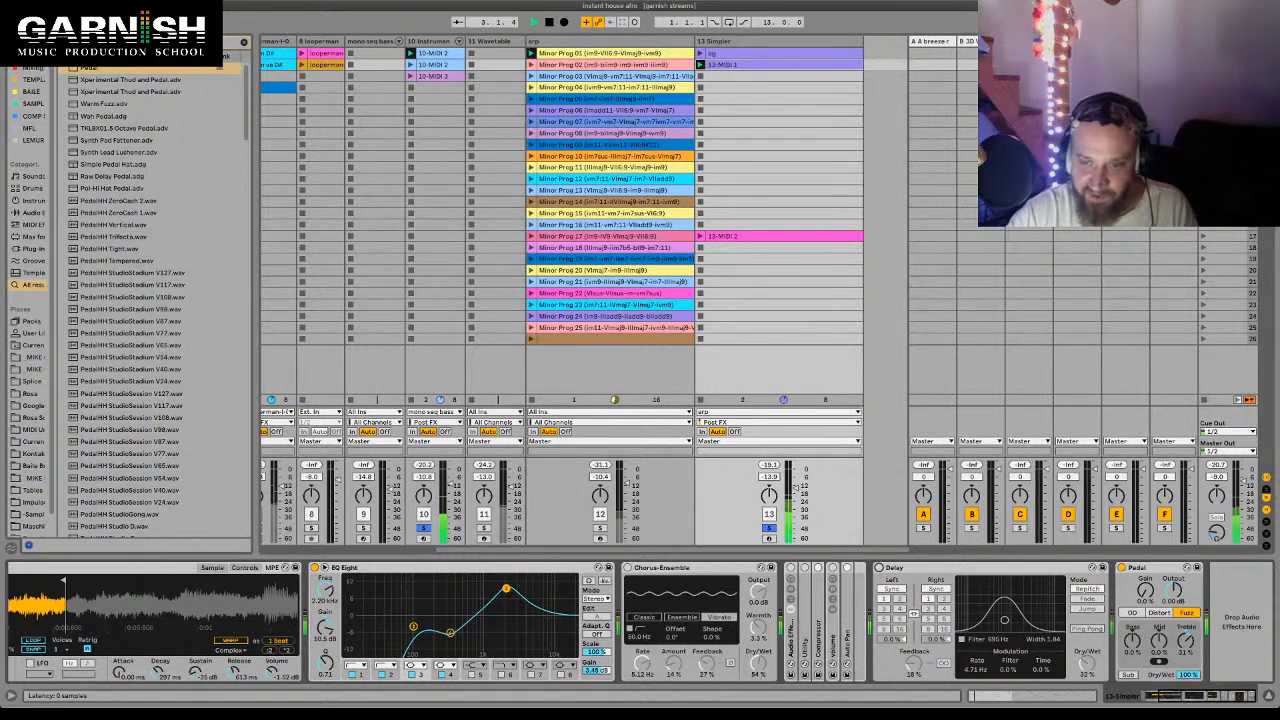
{"action": "left_click", "coordinate": [879, 568]}
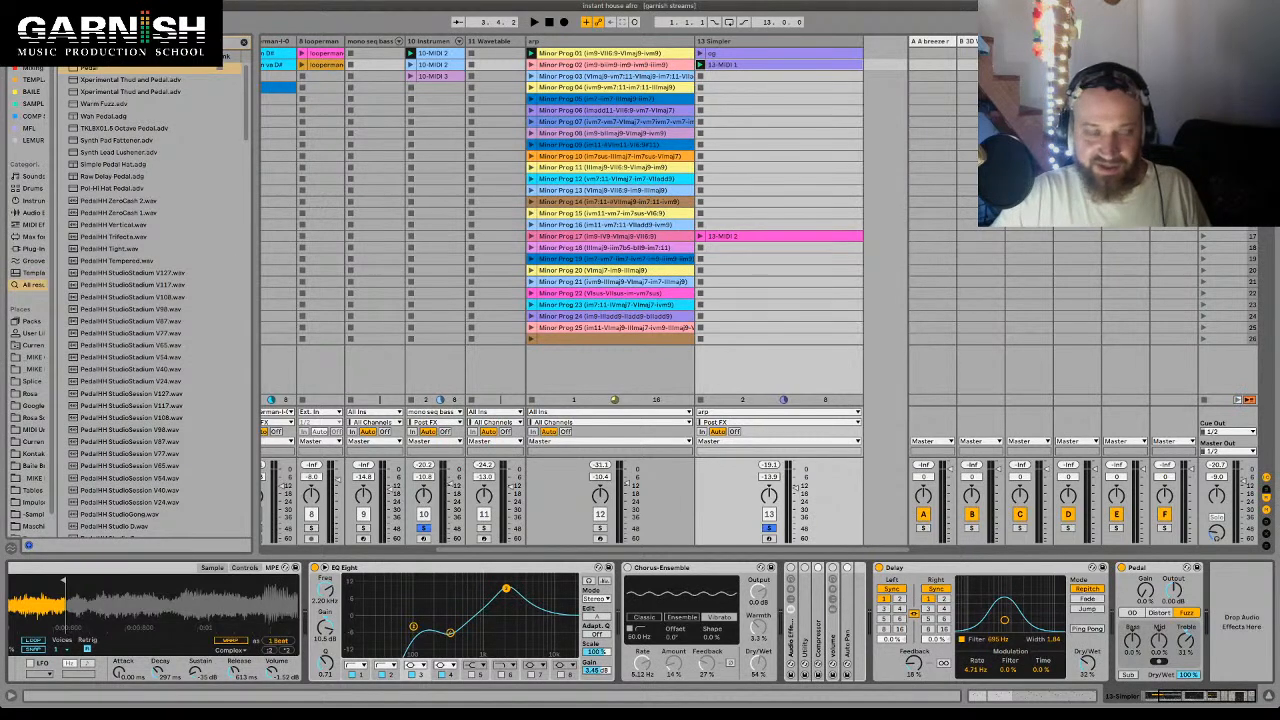
- In EQ Eight, shift the lowest band slightly higher and set the high boost to 3.03 kHz with 7.56 dB gain
{"action": "left_click", "coordinate": [893, 567]}
{"action": "scroll", "coordinate": [640, 622], "scroll_direction": "left", "scroll_amount": 5}
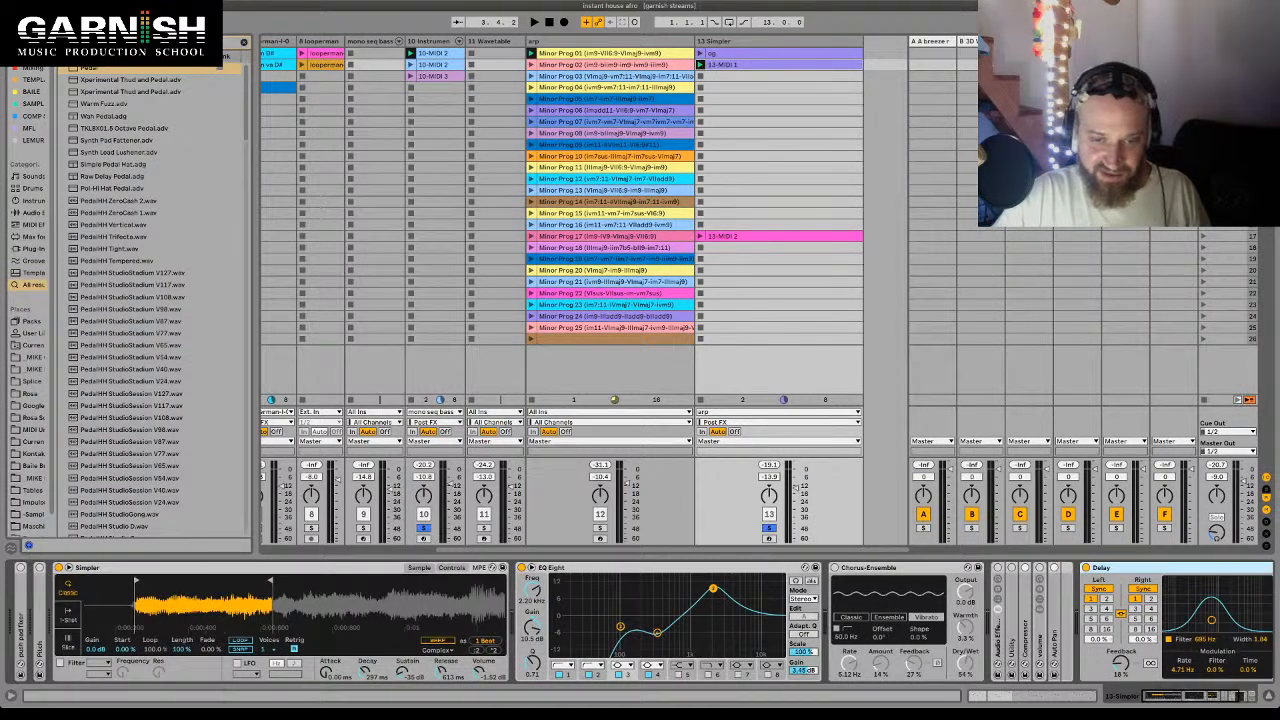
{"action": "left_click", "coordinate": [620, 626]}
{"action": "left_click_drag", "start_coordinate": [620, 626], "coordinate": [656, 631]}
{"action": "key", "text": "space"}
{"action": "mouse_move", "coordinate": [713, 590]}
{"action": "left_mouse_down"}
{"action": "mouse_move", "coordinate": [748, 593]}
{"action": "mouse_move", "coordinate": [678, 587]}
{"action": "mouse_move", "coordinate": [723, 596]}
{"action": "left_mouse_up"}
{"action": "key", "text": "space"}
{"action": "scroll", "coordinate": [723, 597], "scroll_direction": "right", "scroll_amount": 5}
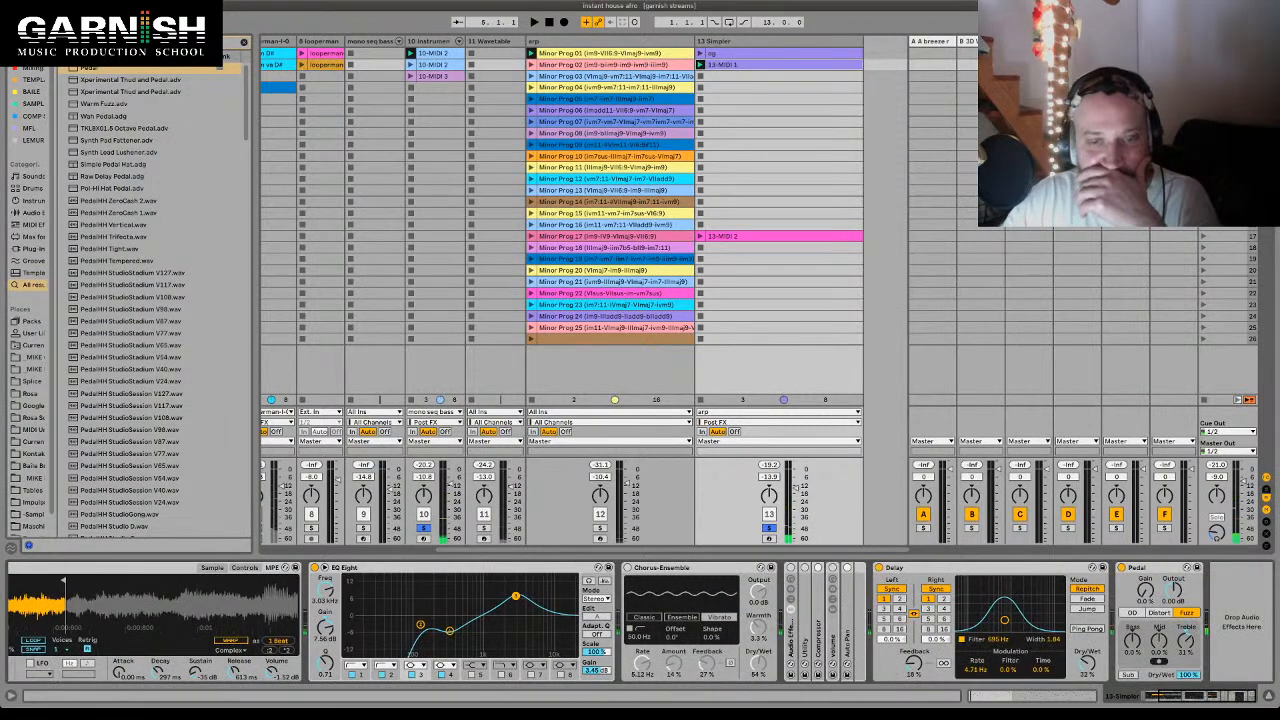
- Turn Chorus-Ensemble back on, then set Pedal's Mid to 17% and Treble to 60% and reduce its Dry/Wet
{"action": "left_click", "coordinate": [628, 568]}
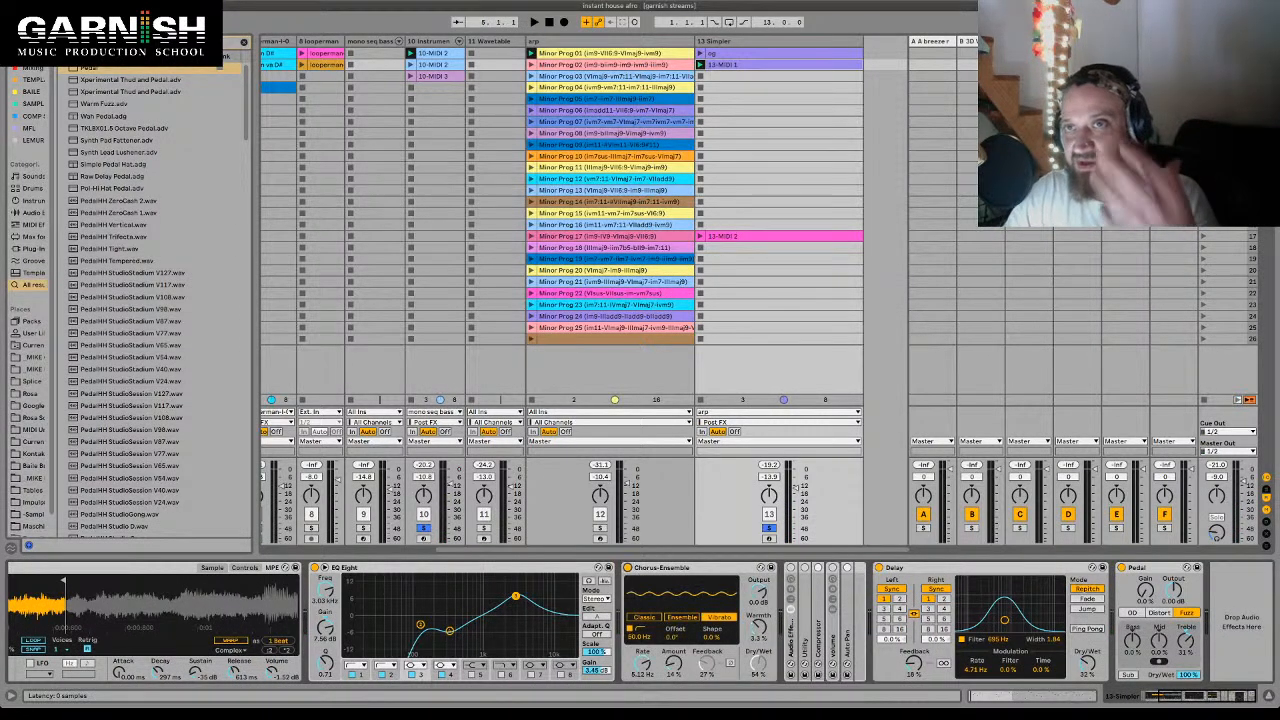
{"action": "left_click", "coordinate": [664, 568]}
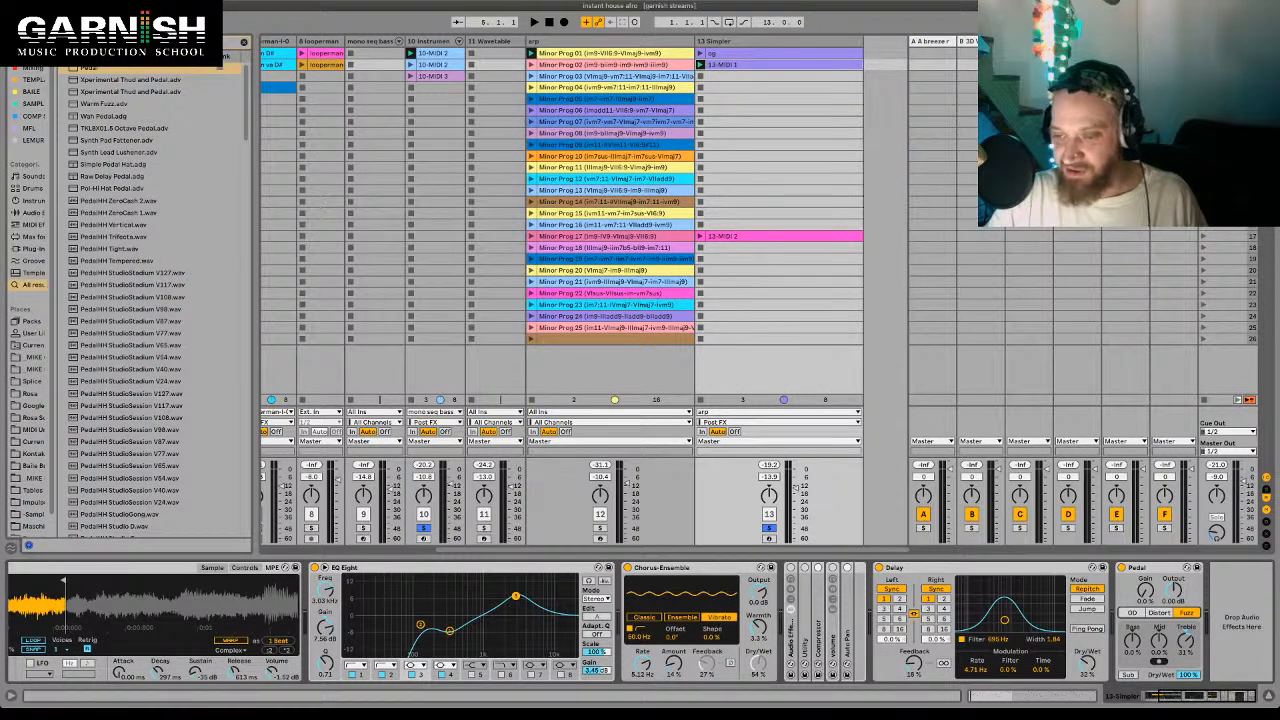
{"action": "key", "text": "space"}
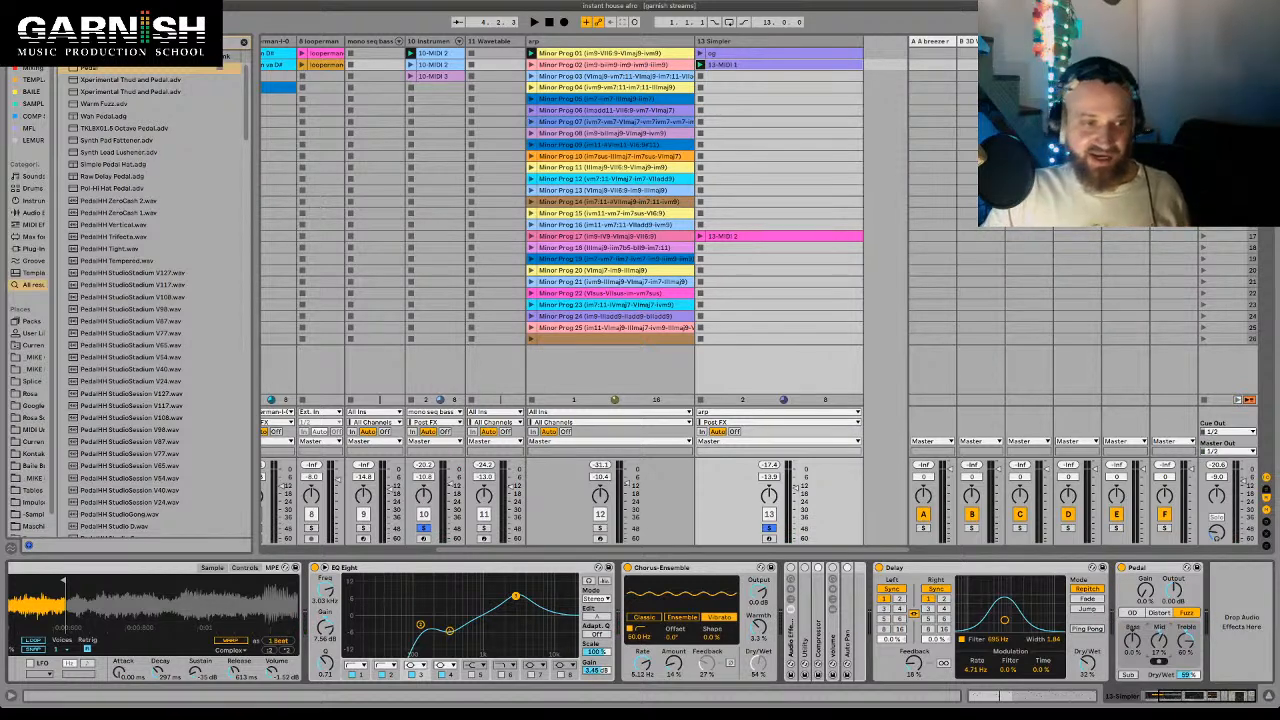
- Show Simpler's controls and set Transpose to -12 st while auditioning the loop
{"action": "left_click", "coordinate": [245, 568]}
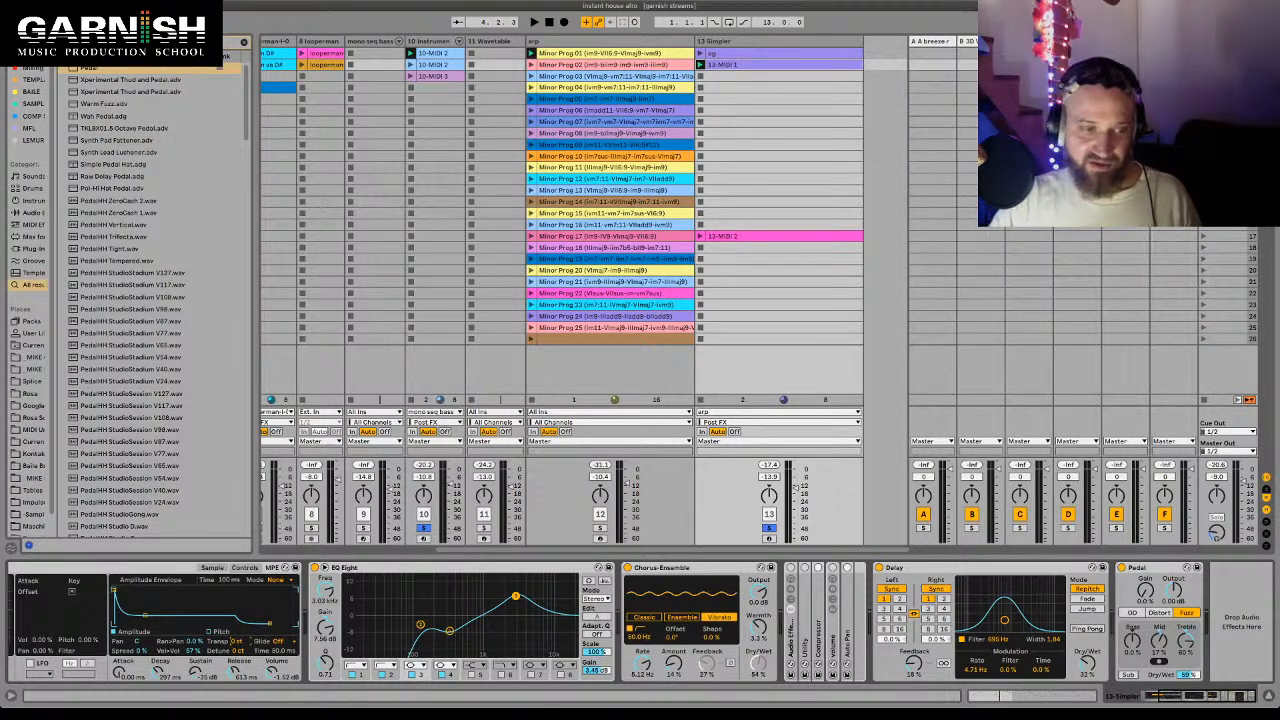
{"action": "key", "text": "space"}
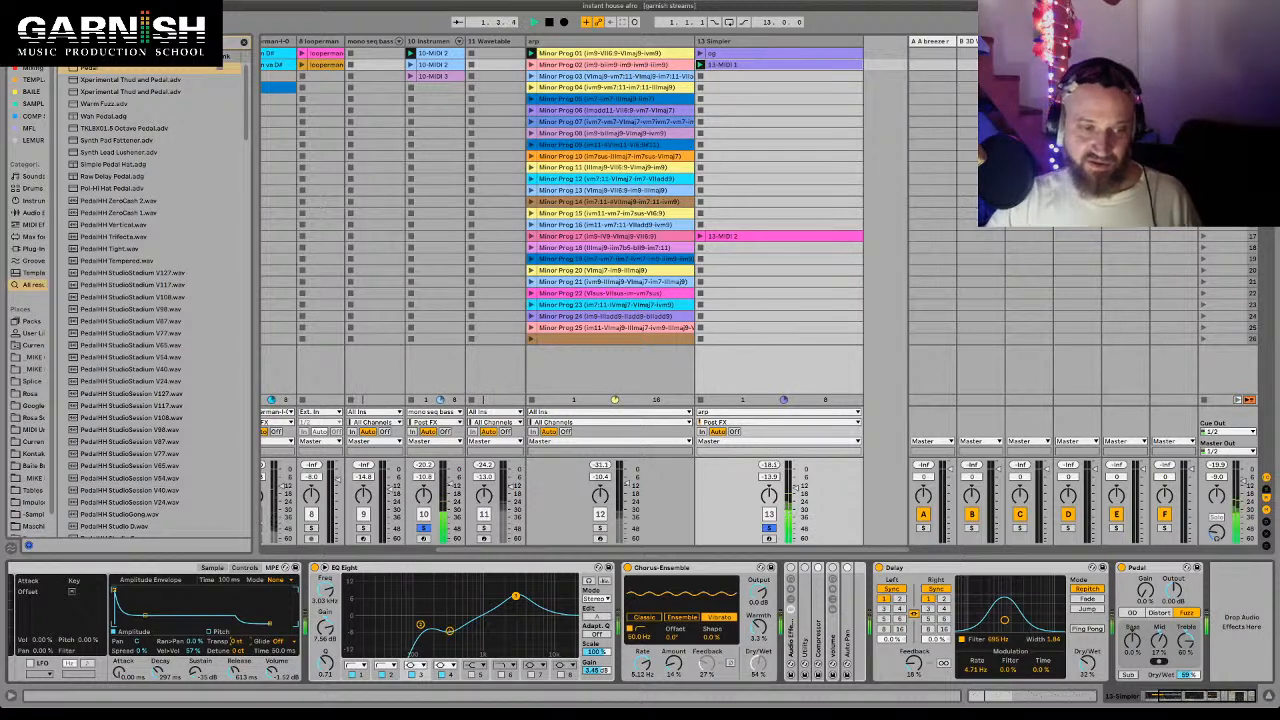
{"action": "key", "text": "space"}
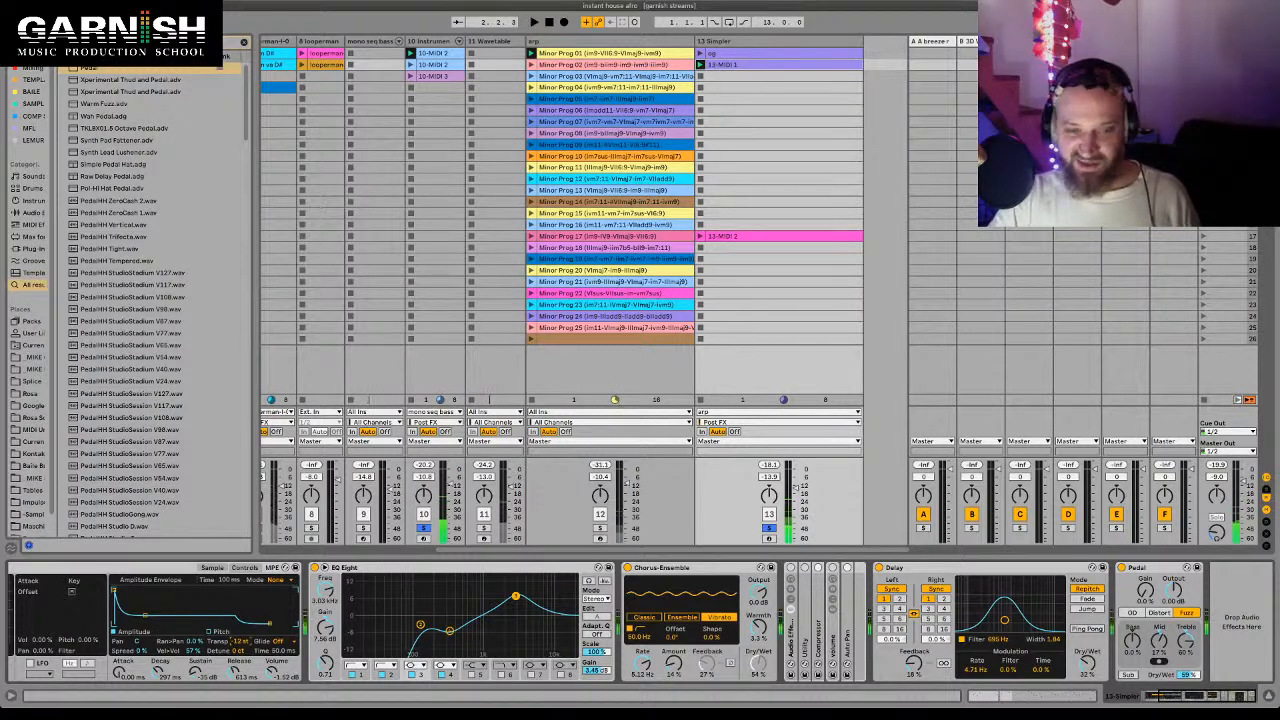
- Compare the loop with EQ Eight and Pedal bypassed, then with both effects active again
{"action": "left_click", "coordinate": [315, 568]}
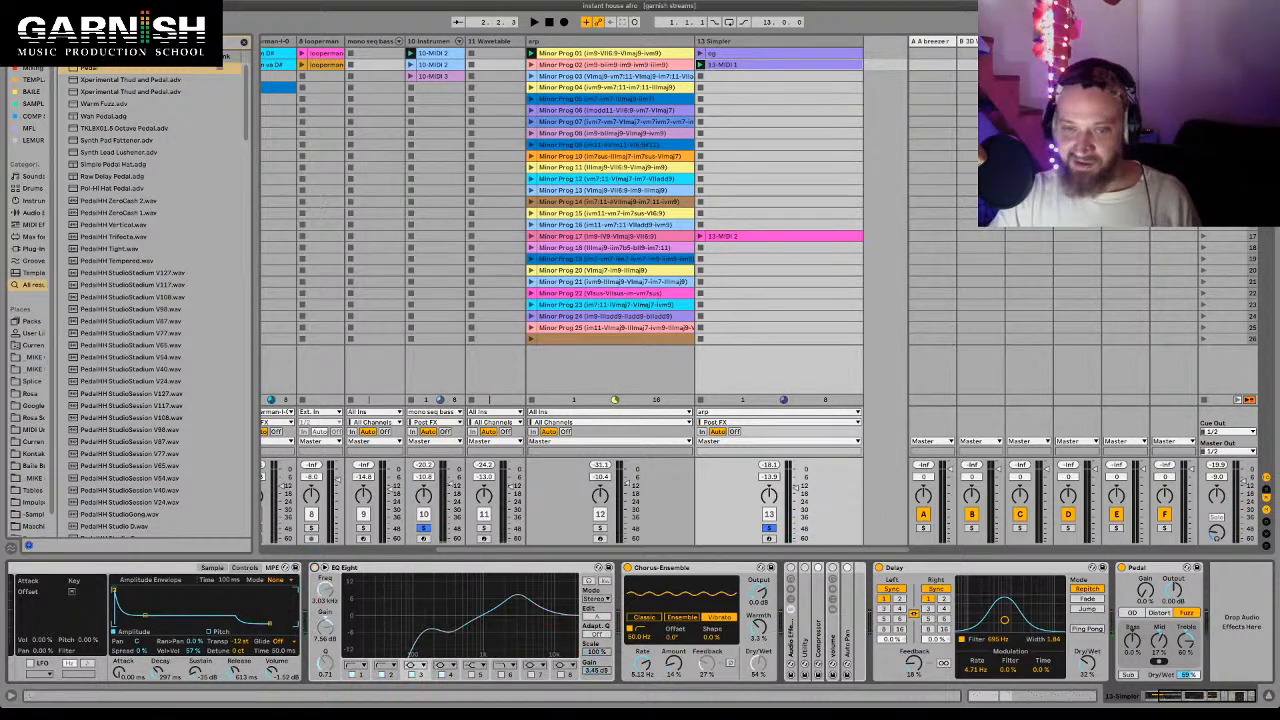
{"action": "left_click", "coordinate": [1123, 568]}
{"action": "key", "text": "space"}
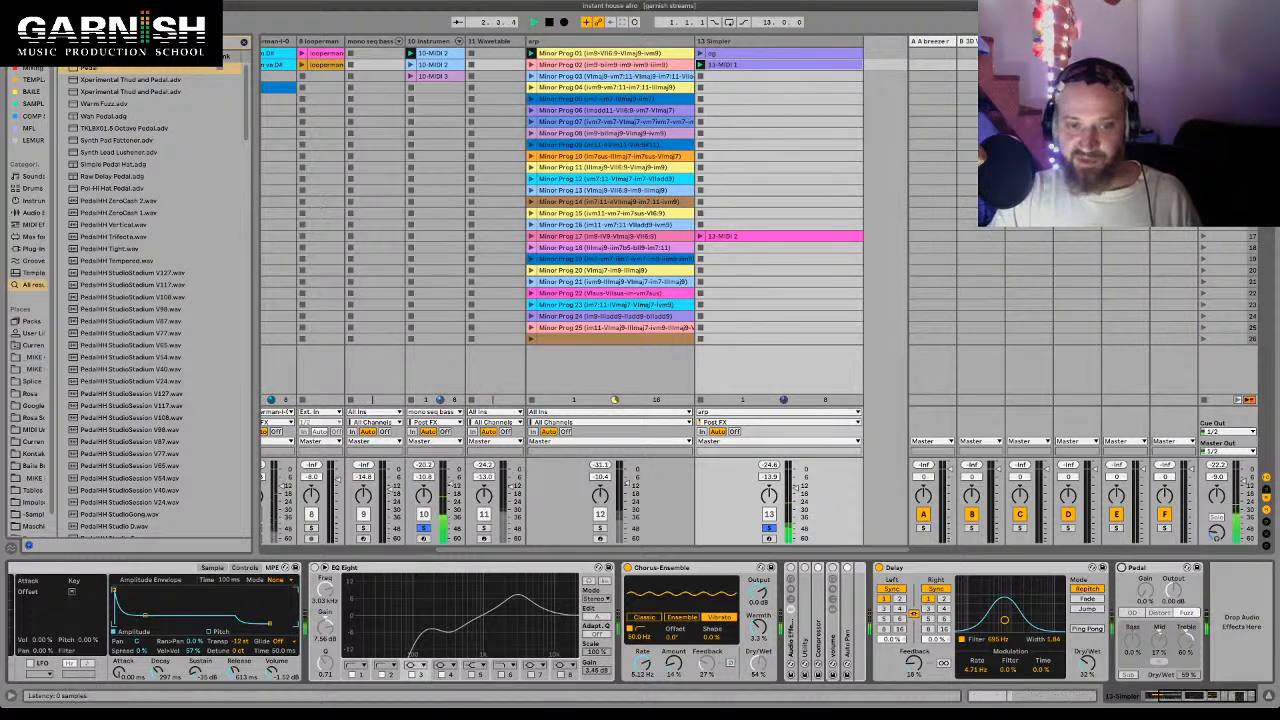
{"action": "left_click", "coordinate": [315, 568]}
{"action": "key", "text": "space"}
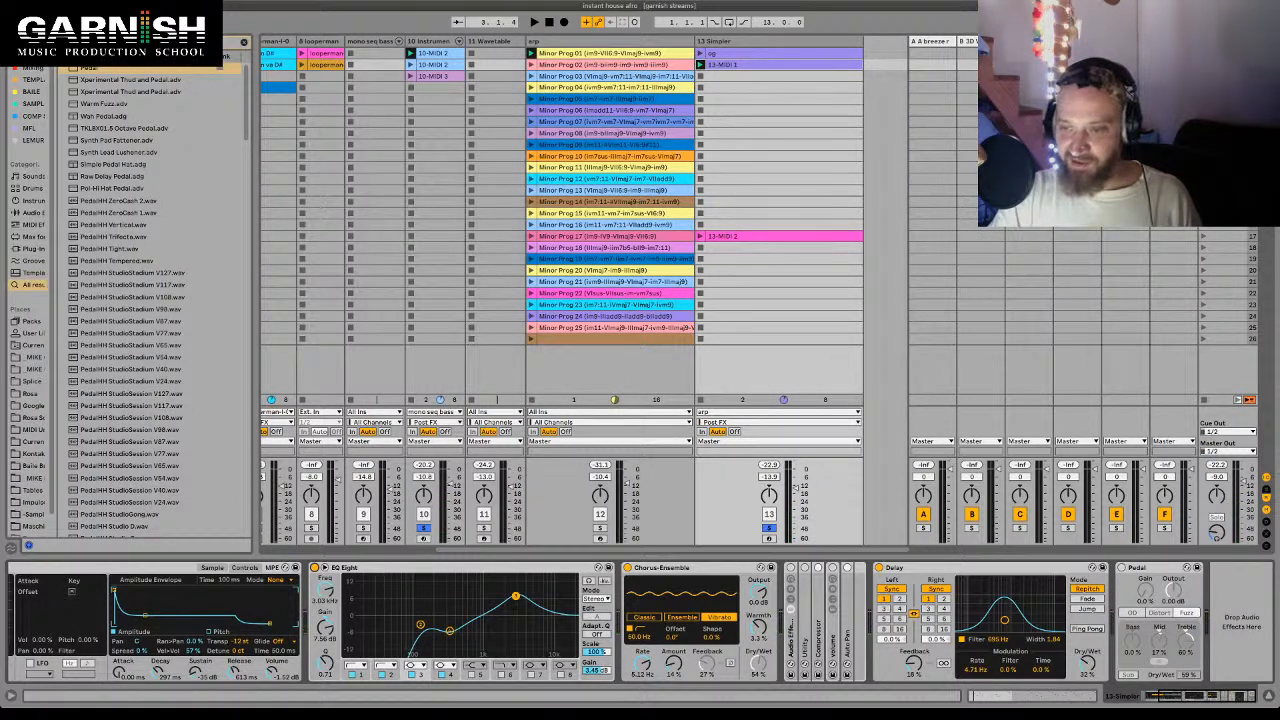
{"action": "left_click", "coordinate": [1186, 612]}
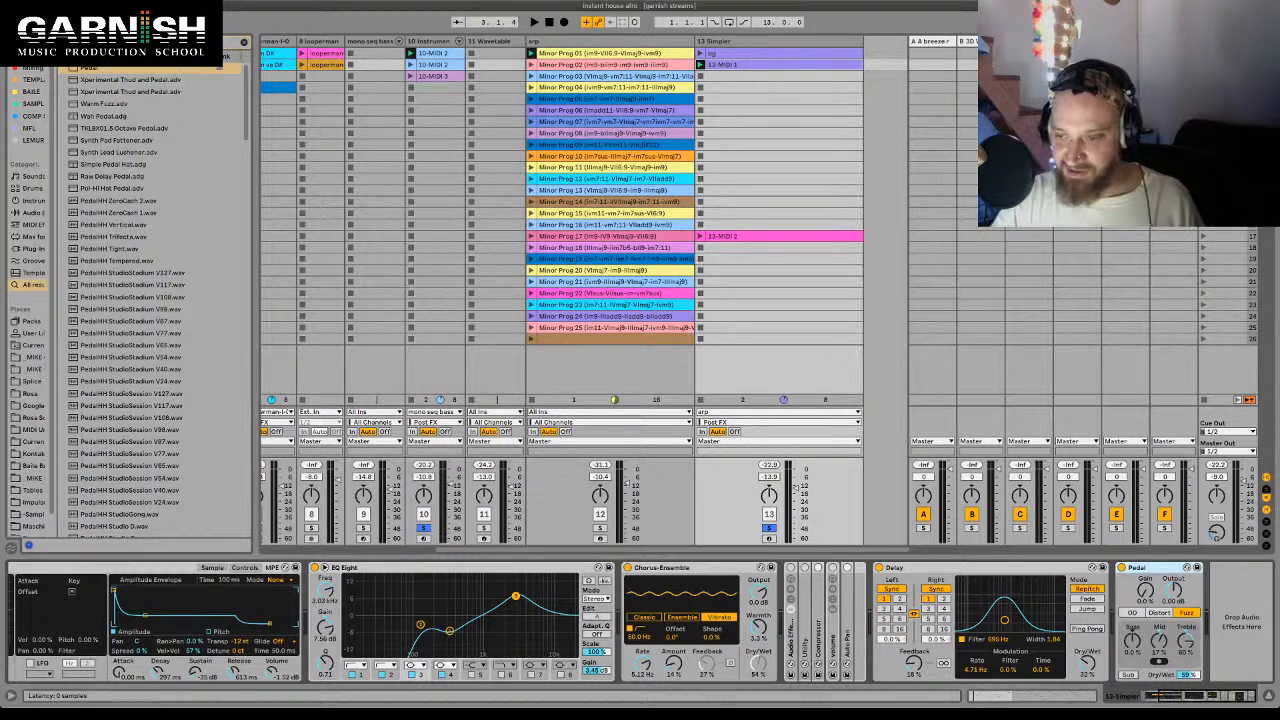
{"action": "key", "text": "space"}
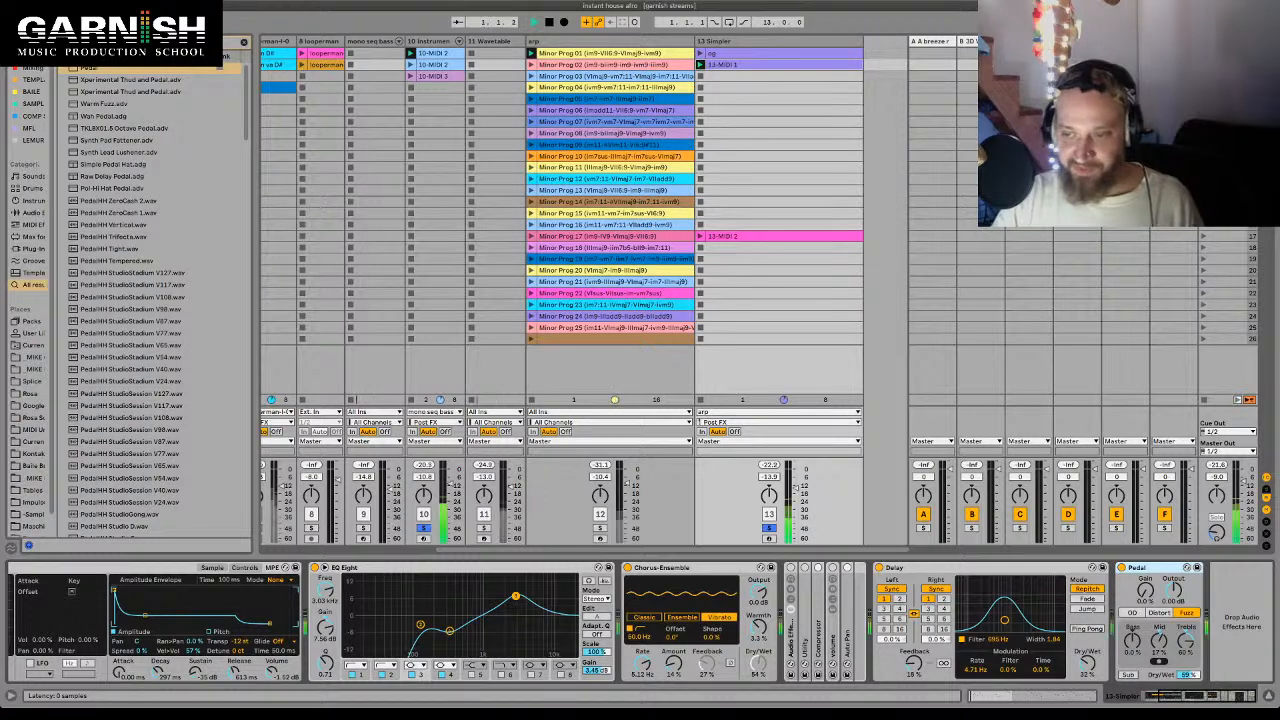
{"action": "key", "text": "space"}
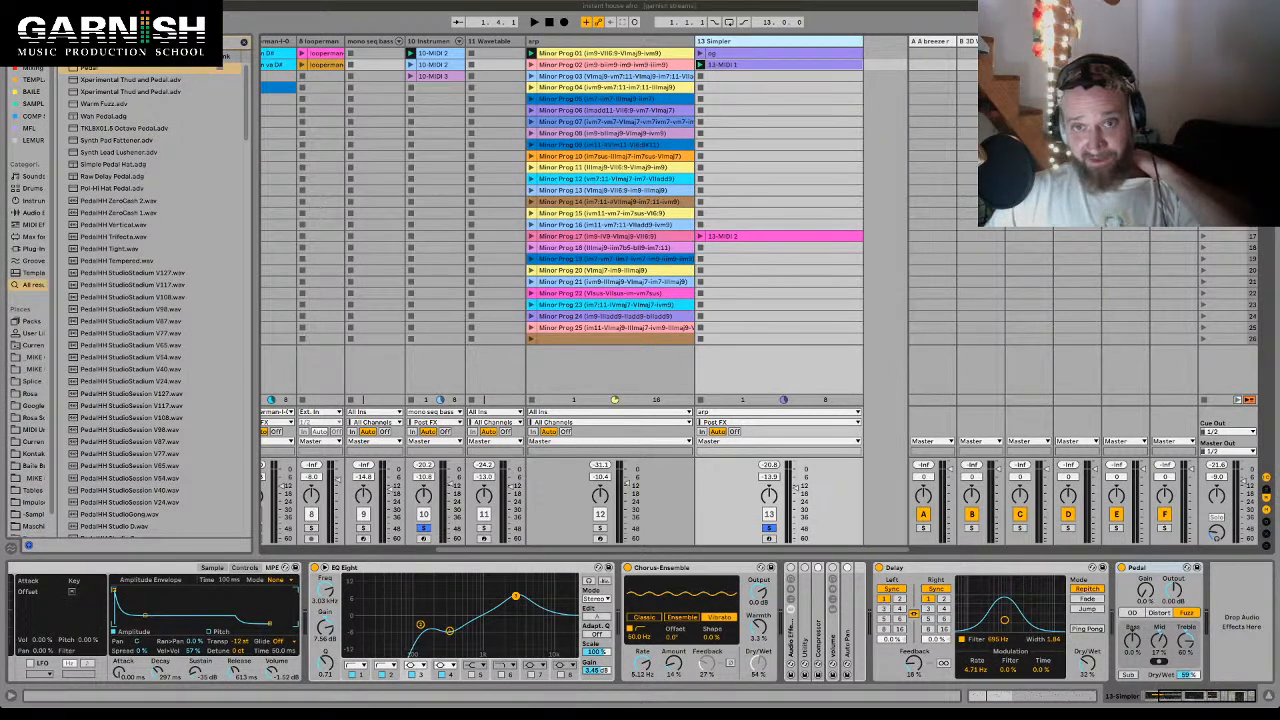
- Review the device chains of the Simpler, Instrument Rack, mono seq bass and arp tracks
{"action": "key", "text": "super+Tab"}
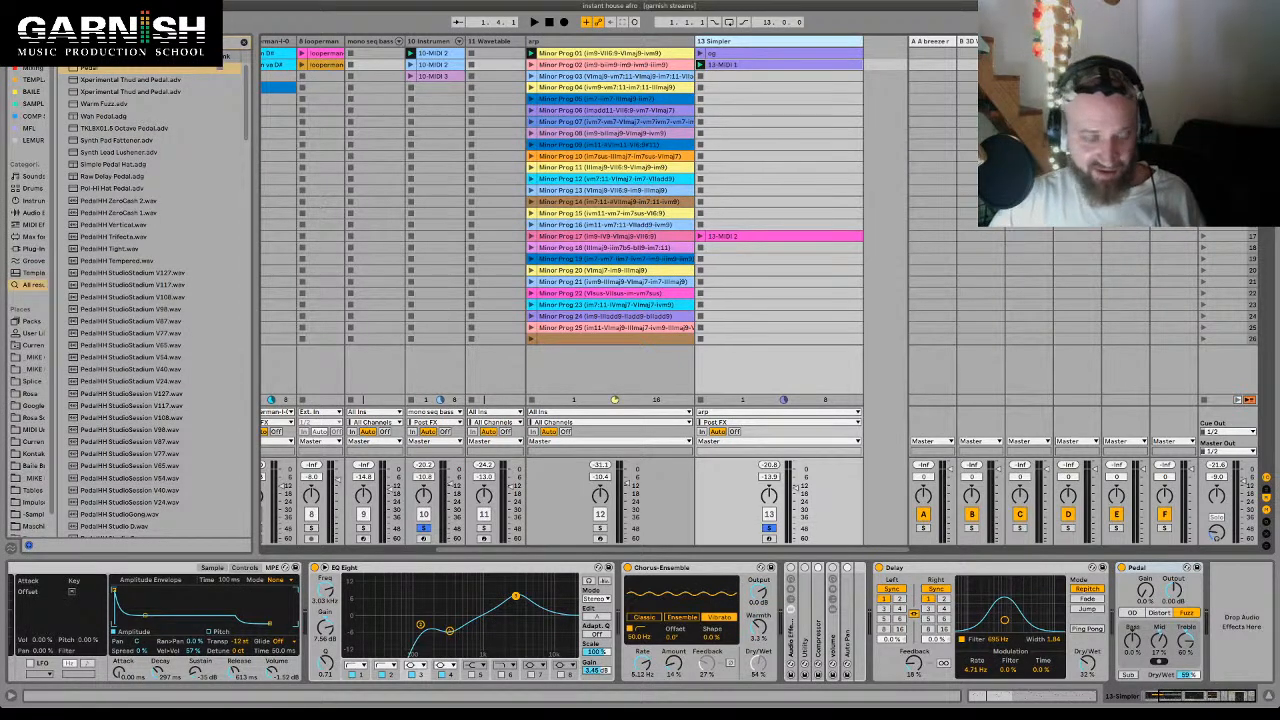
{"action": "scroll", "coordinate": [640, 622], "scroll_direction": "left", "scroll_amount": 3}
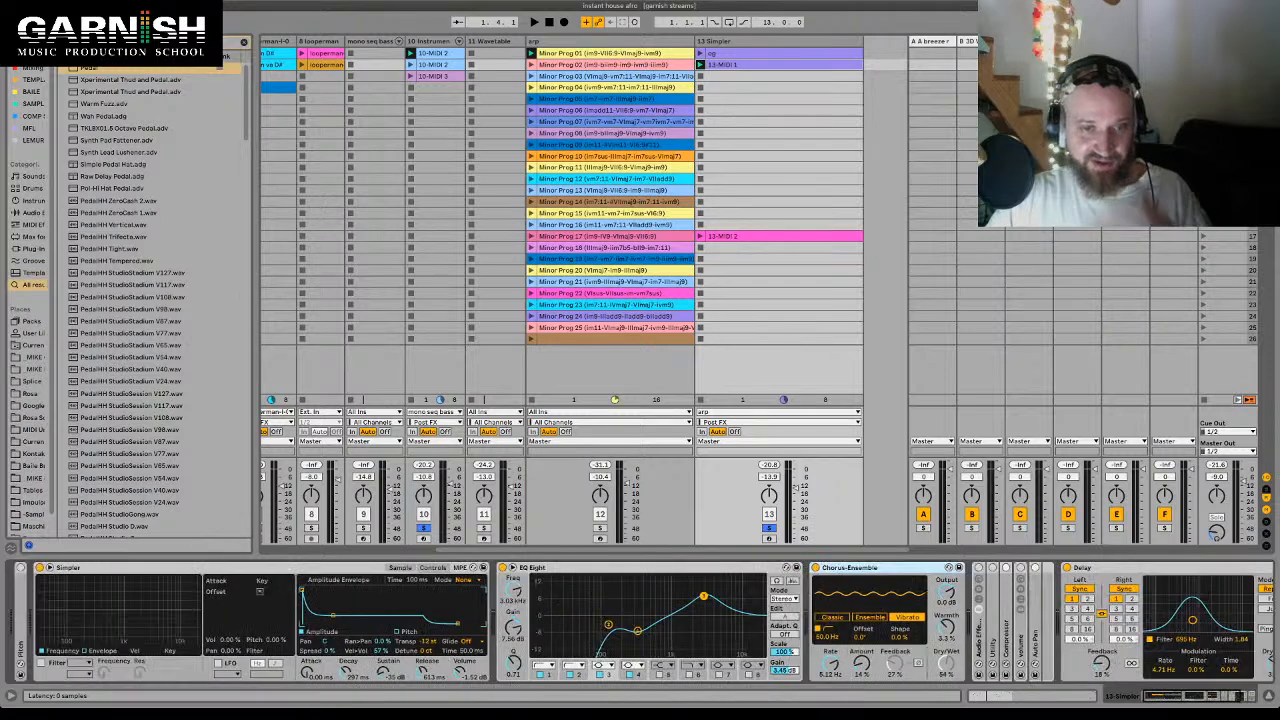
{"action": "left_click", "coordinate": [620, 567]}
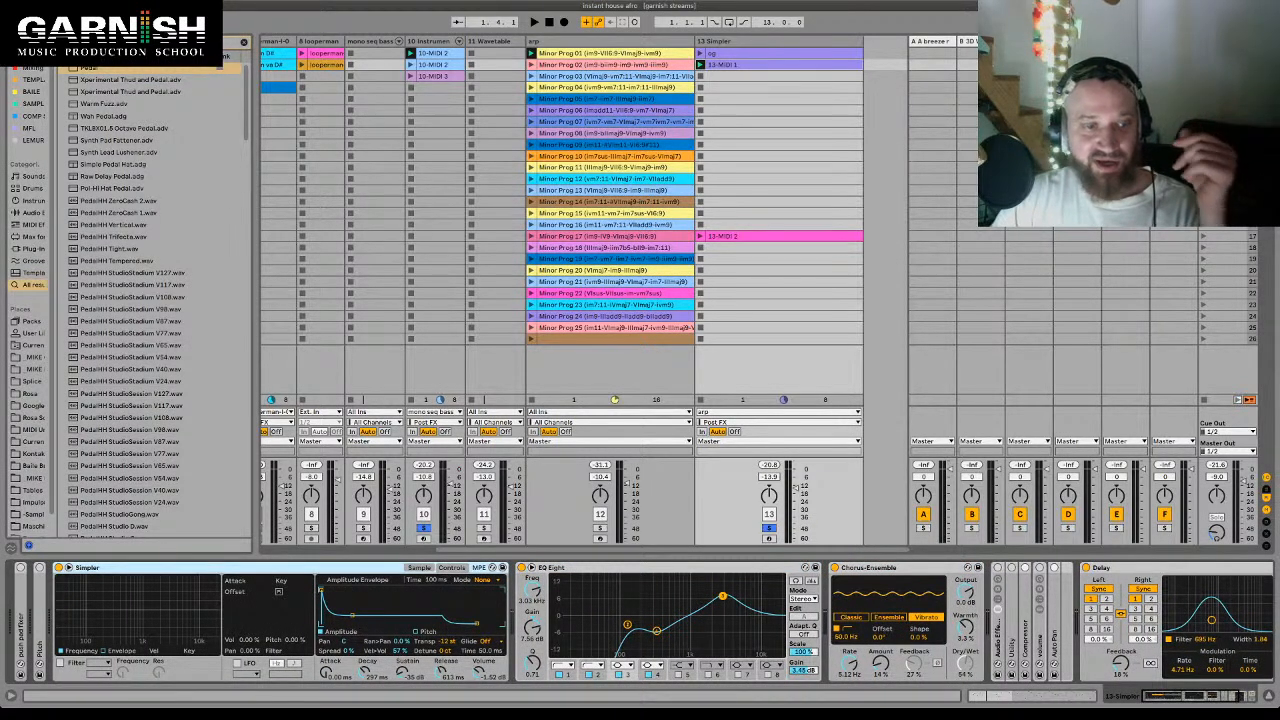
{"action": "left_click", "coordinate": [430, 41]}
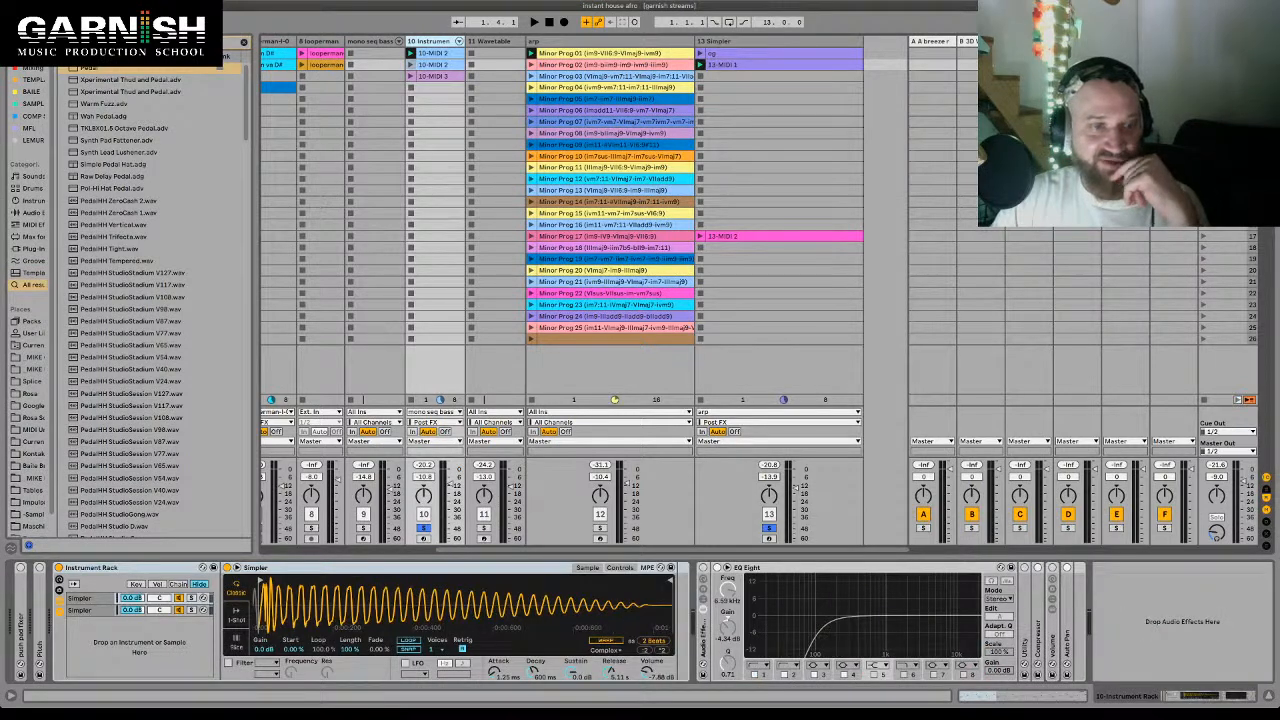
{"action": "left_click", "coordinate": [370, 41]}
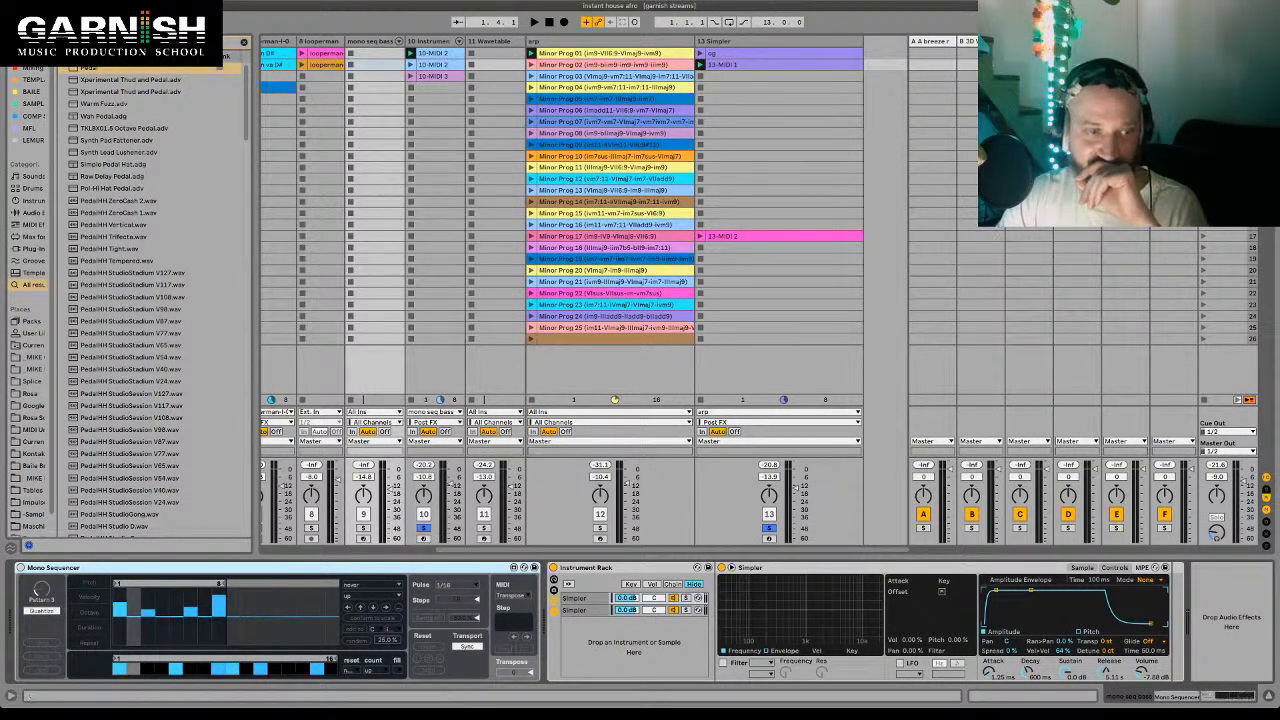
{"action": "left_click", "coordinate": [600, 41]}
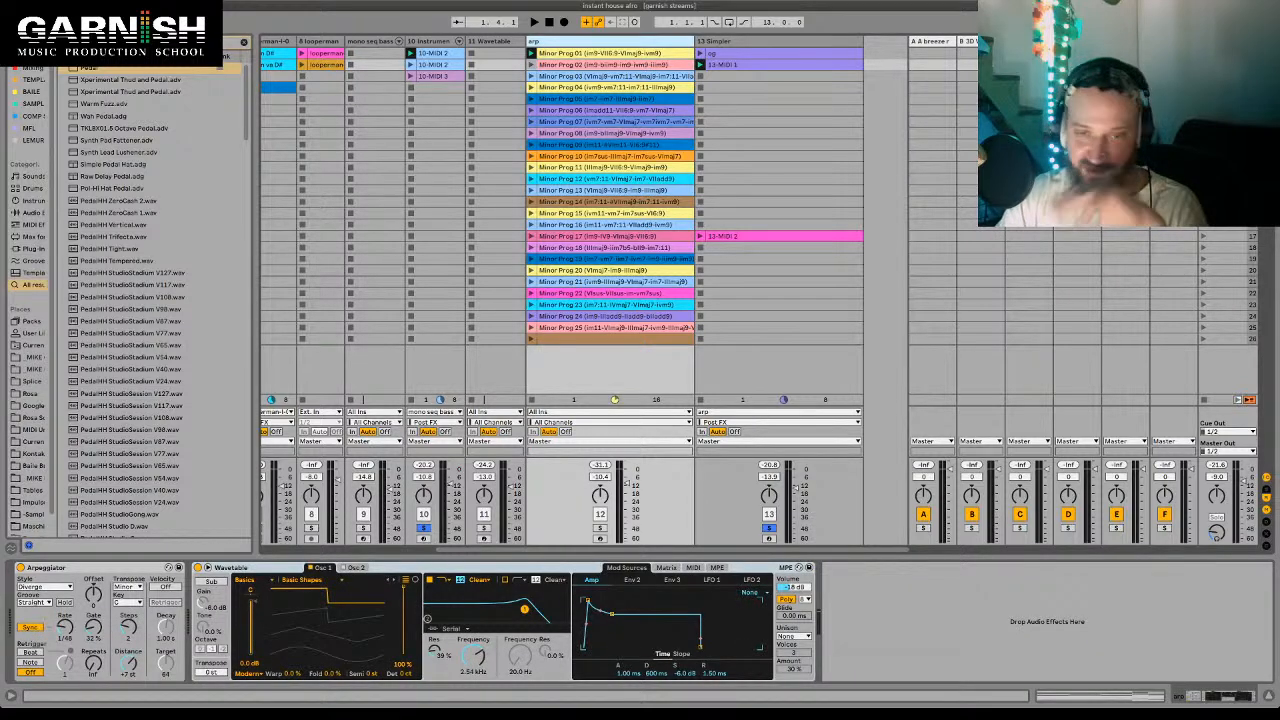
{"action": "left_click", "coordinate": [60, 567]}
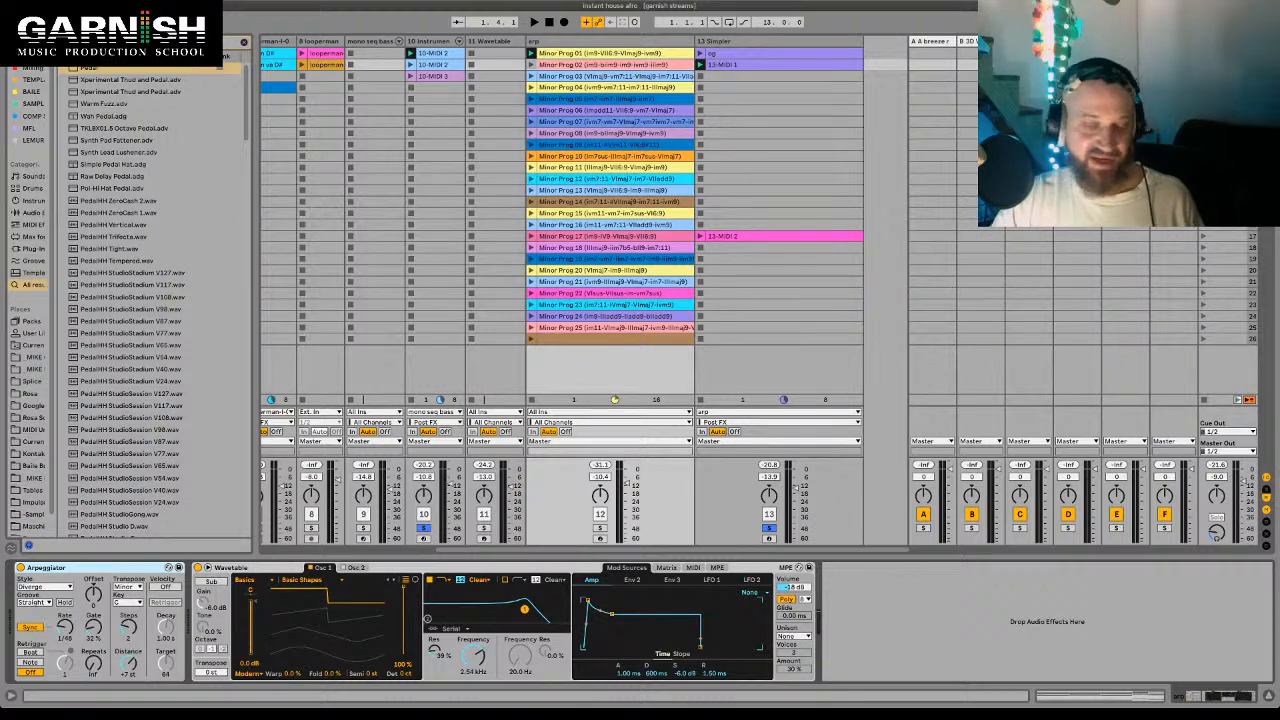
{"action": "left_click", "coordinate": [760, 41]}
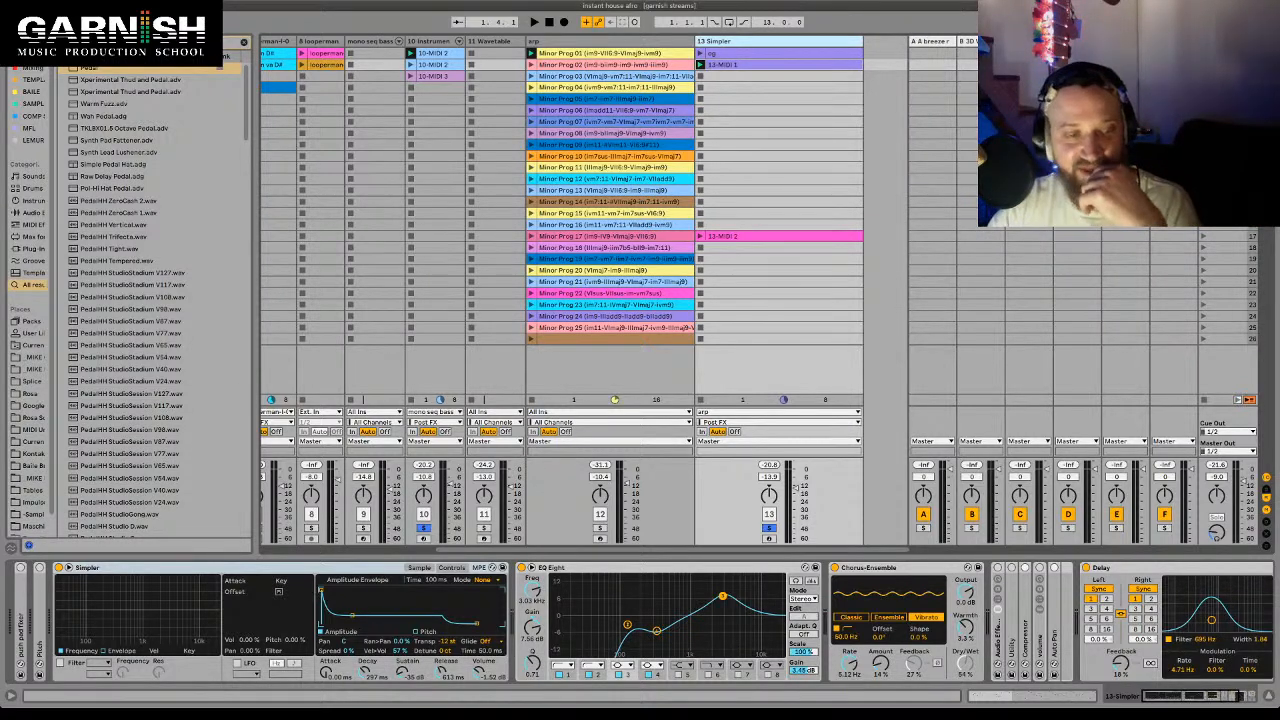
{"action": "left_click", "coordinate": [609, 41]}
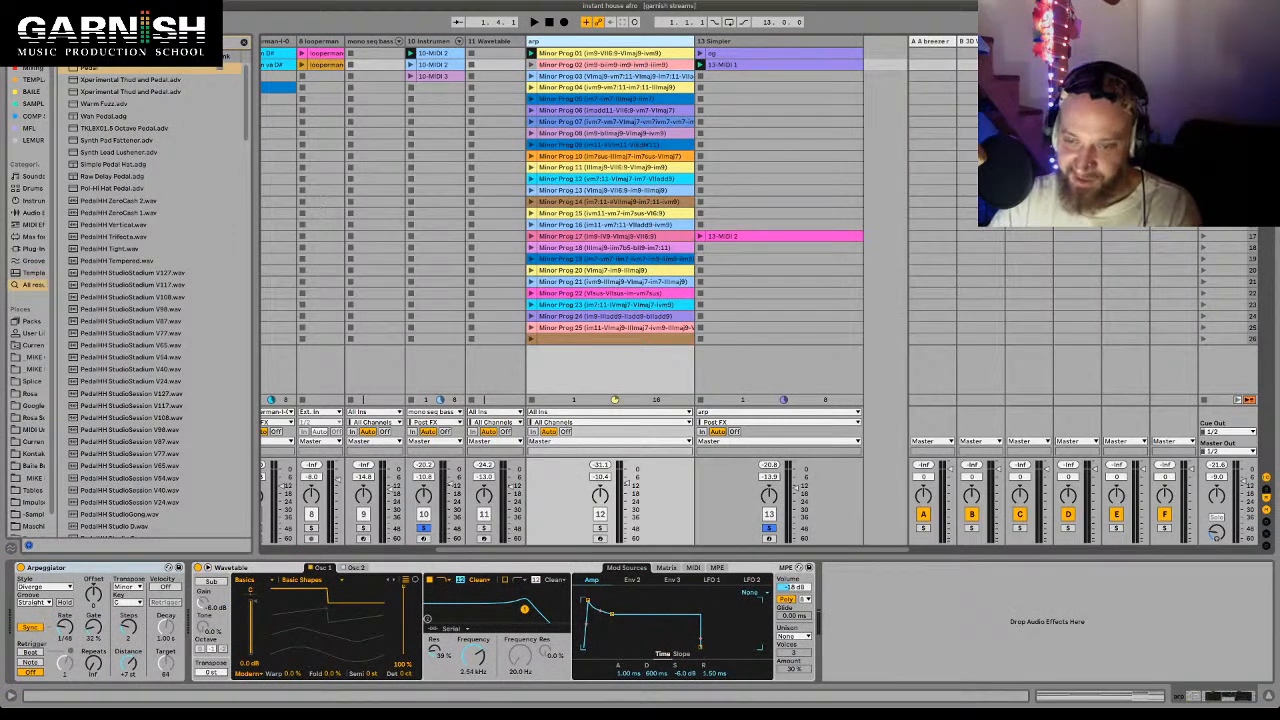